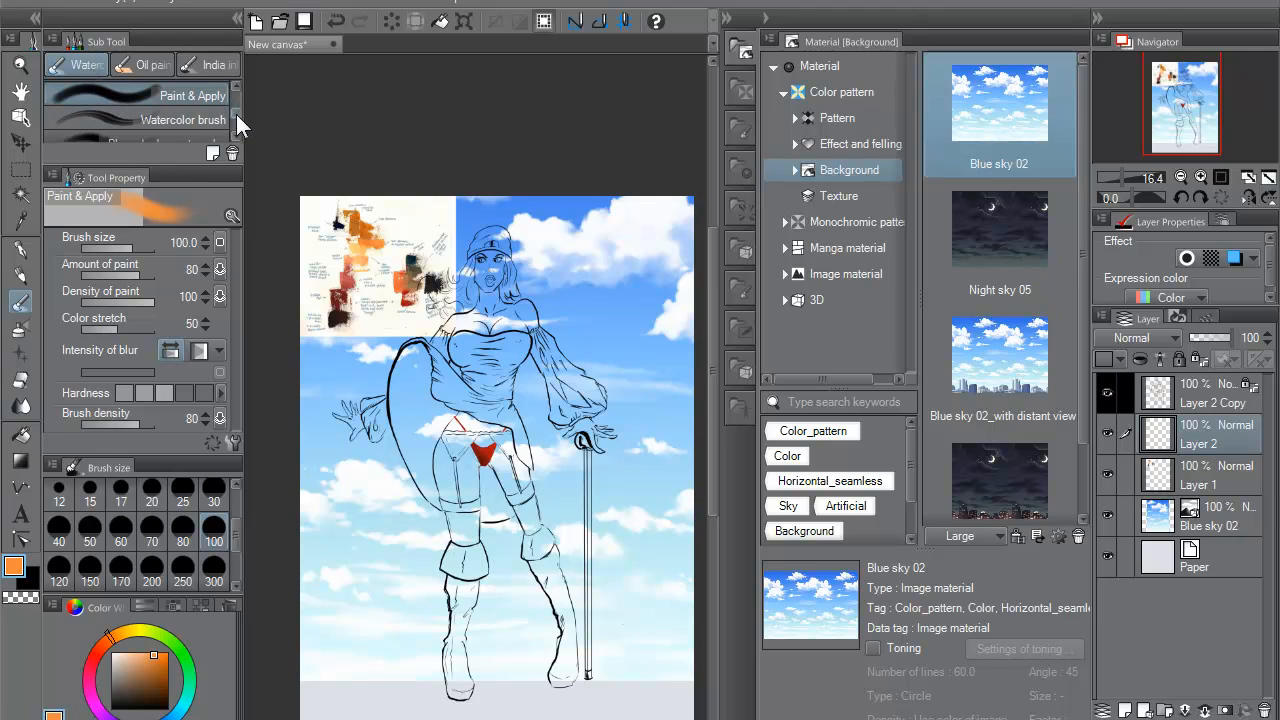
- Try the Oil paint flat brush with orange strokes on the figure's top and undo them
scroll(235, 113, "down", 5)
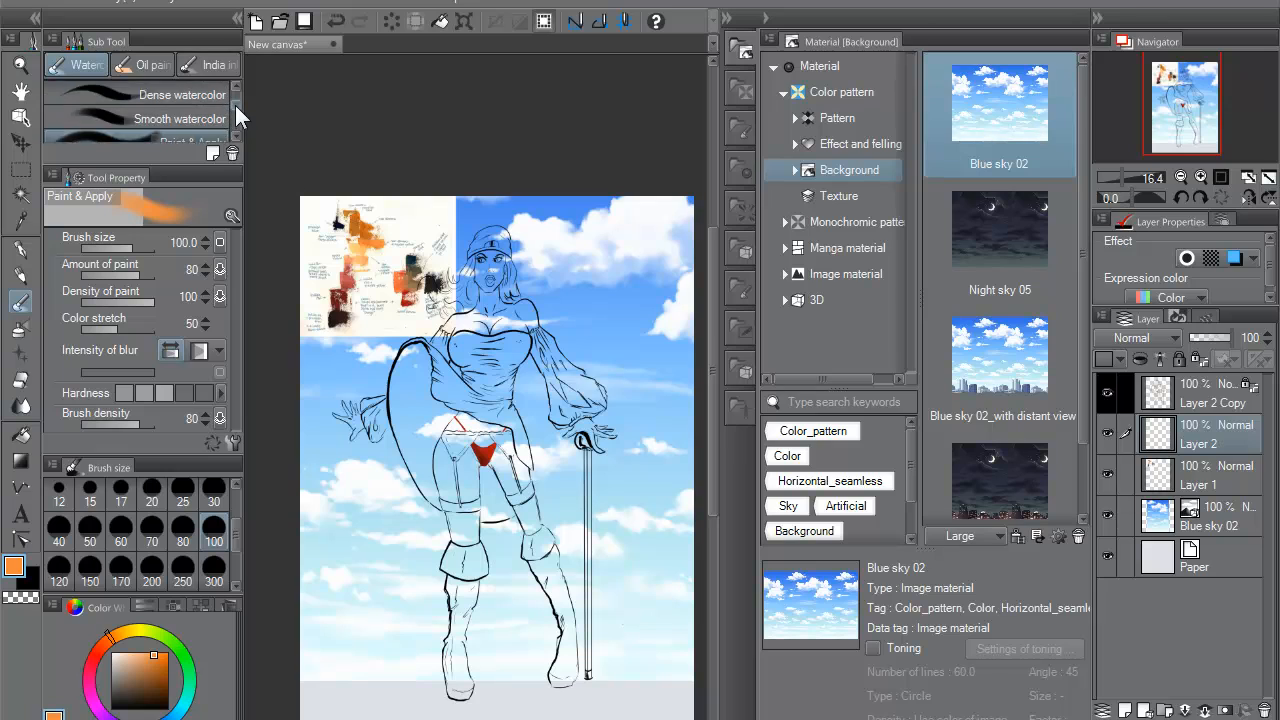
left_click_drag(235, 98, 236, 95)
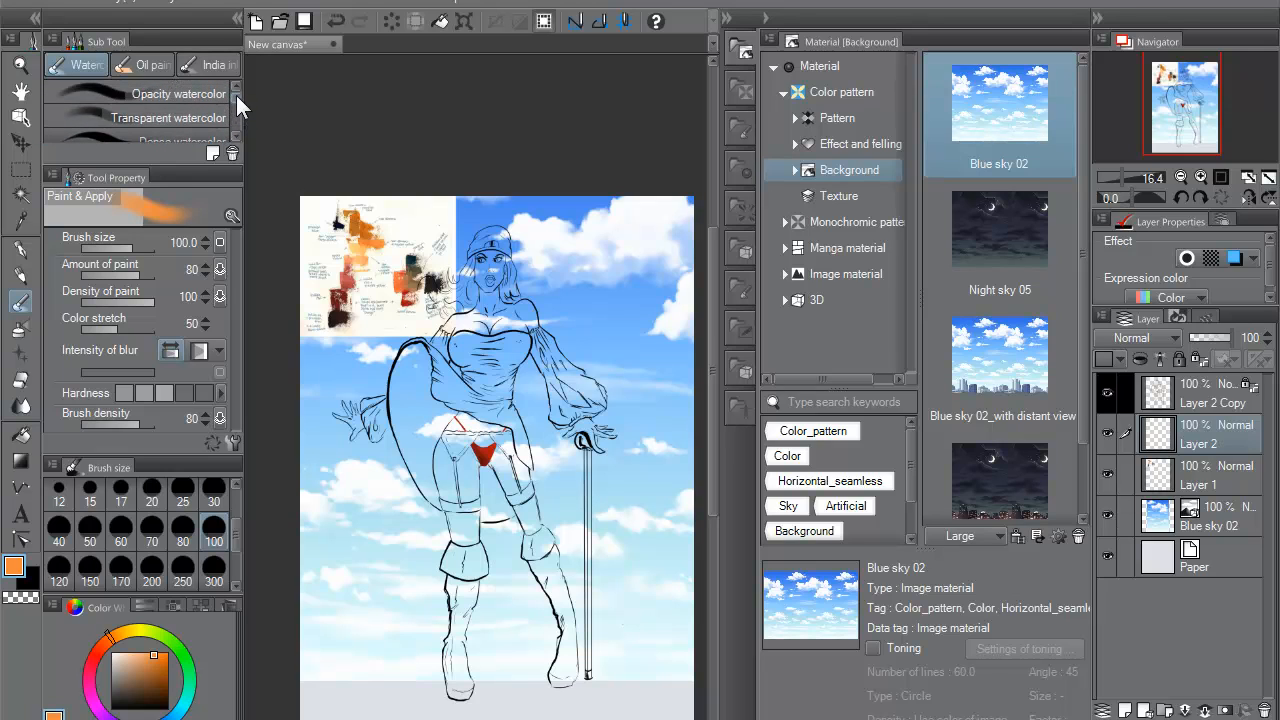
left_click(152, 65)
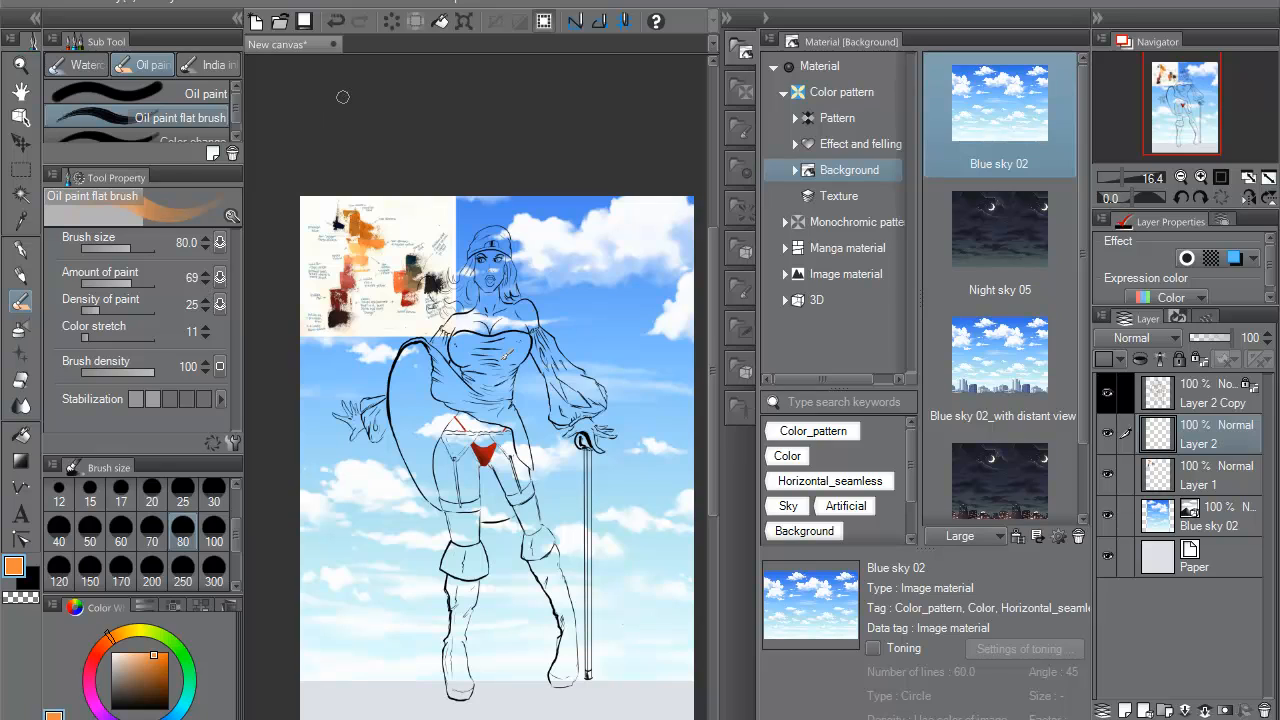
left_click_drag(503, 343, 505, 421)
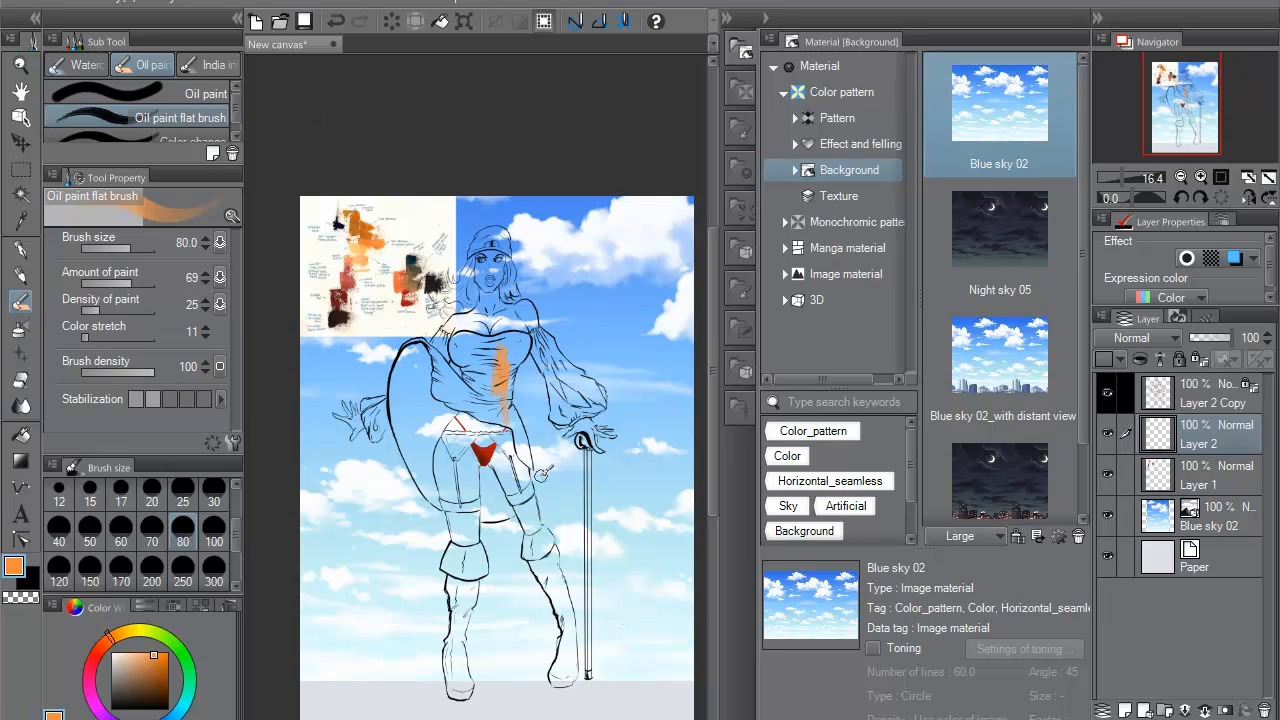
key("ctrl+z")
mouse_move(515, 360)
left_mouse_down()
mouse_move(507, 410)
mouse_move(527, 340)
mouse_move(498, 397)
left_mouse_up()
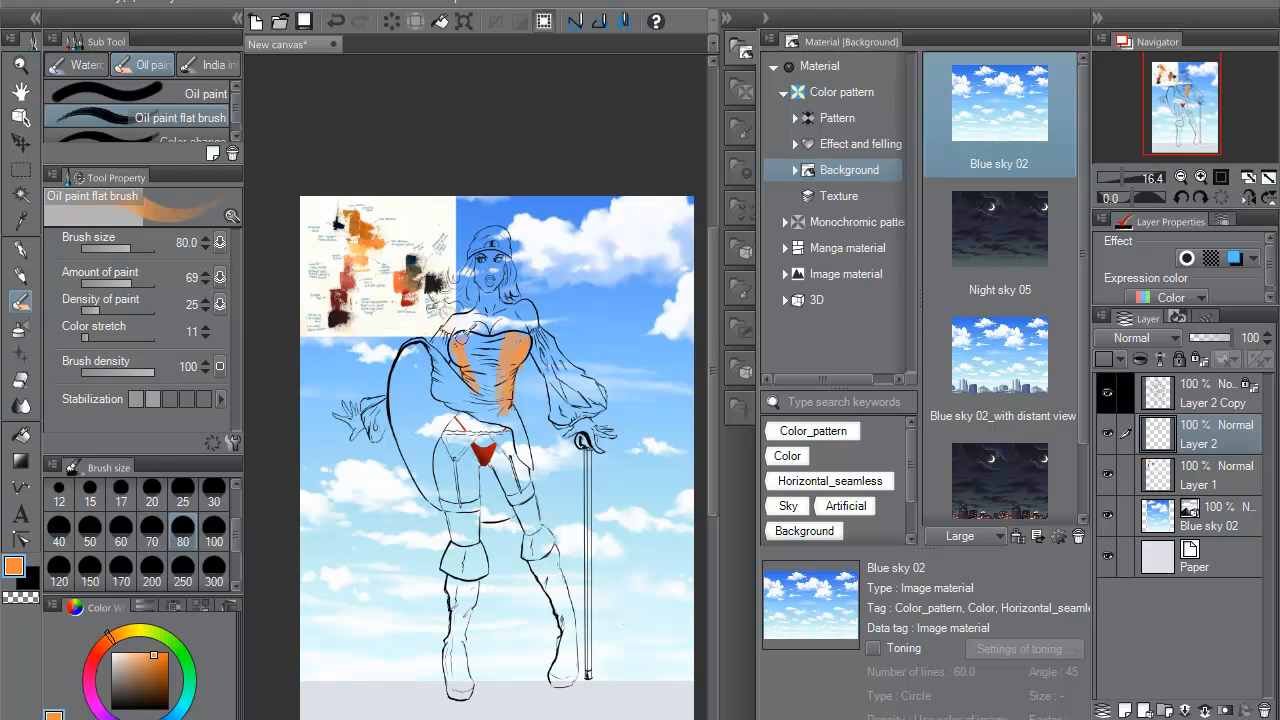
key("ctrl+z")
key("ctrl+z")
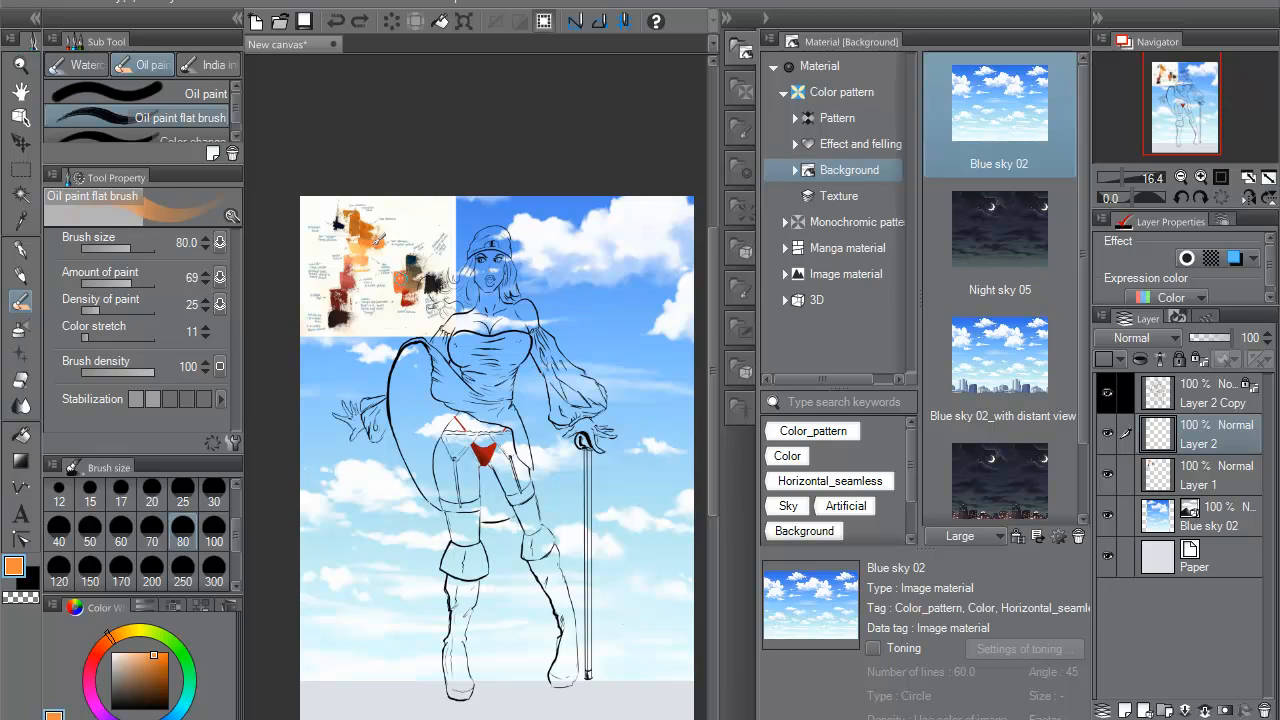
left_click(215, 67)
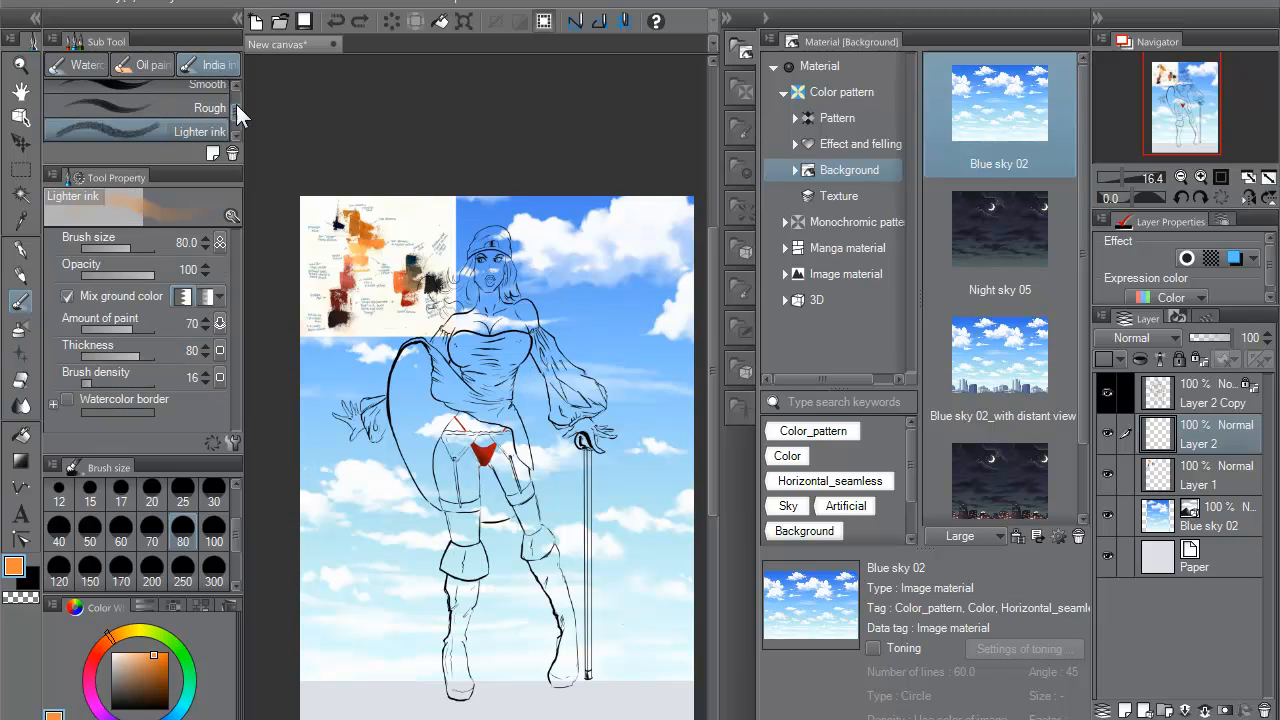
scroll(234, 99, "up", 1)
left_click(87, 63)
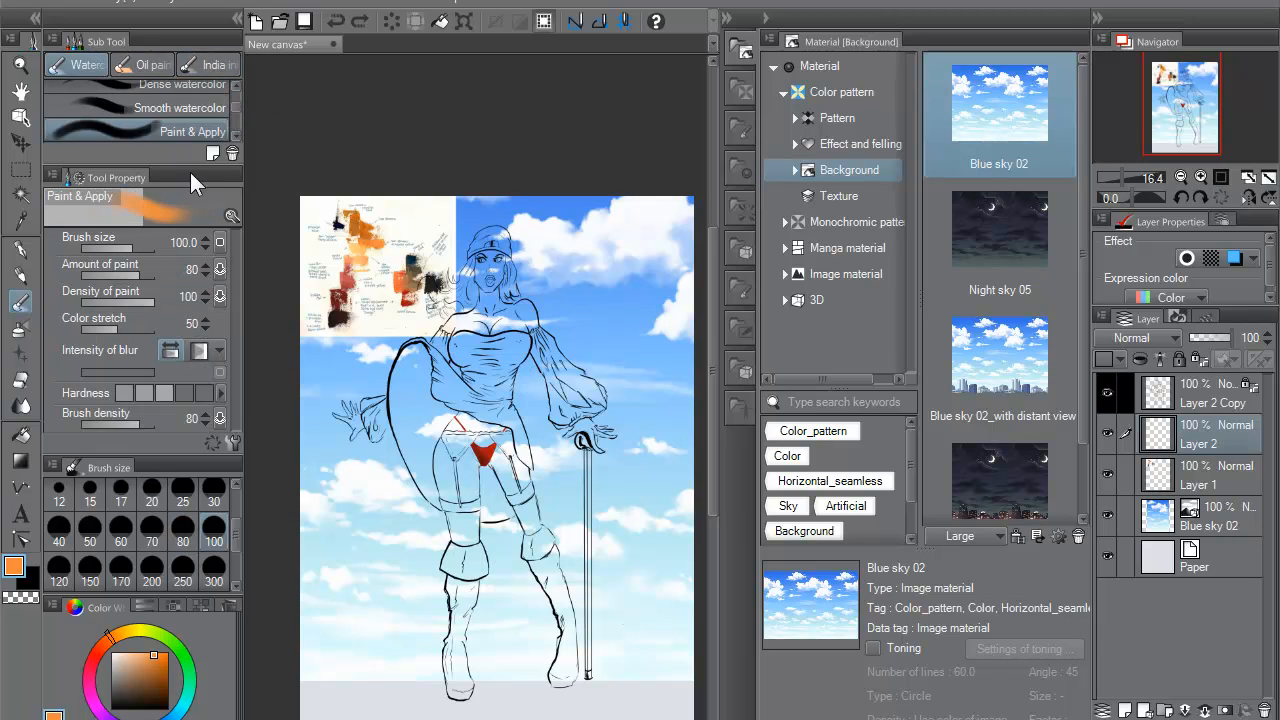
- Choose the Colored pencil and set its brush size to 80
left_click(20, 275)
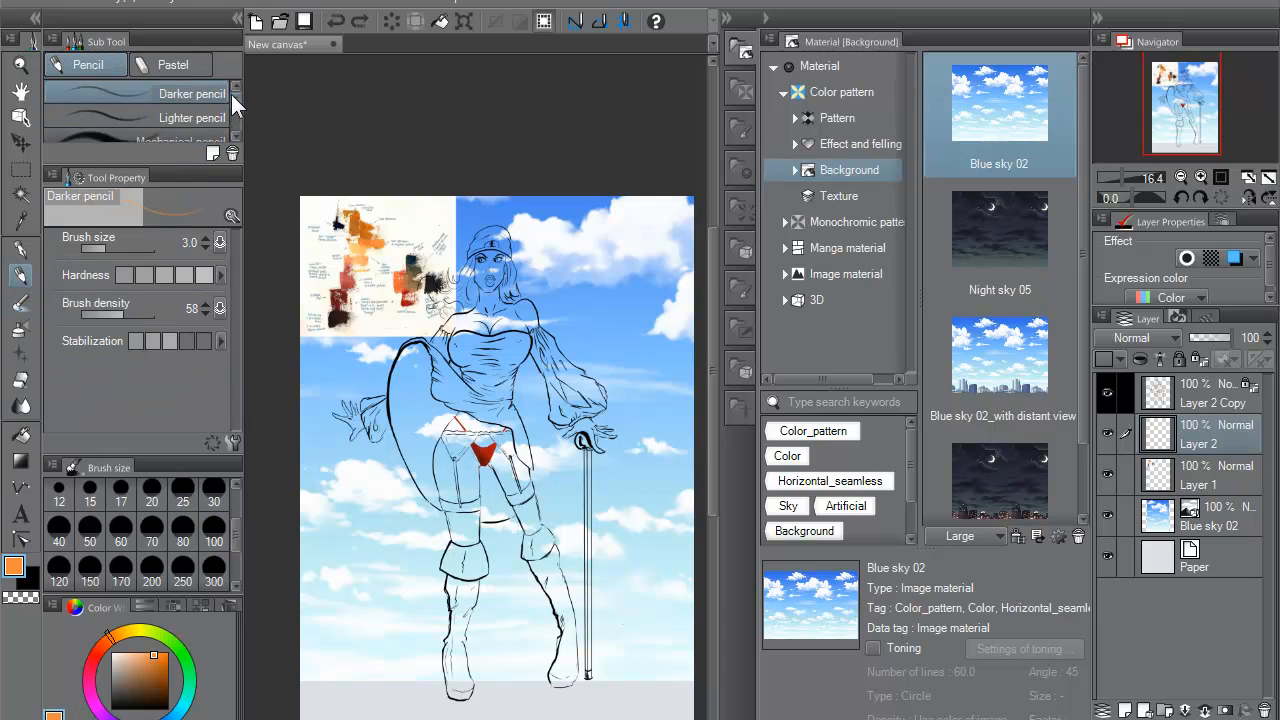
left_click_drag(234, 97, 234, 116)
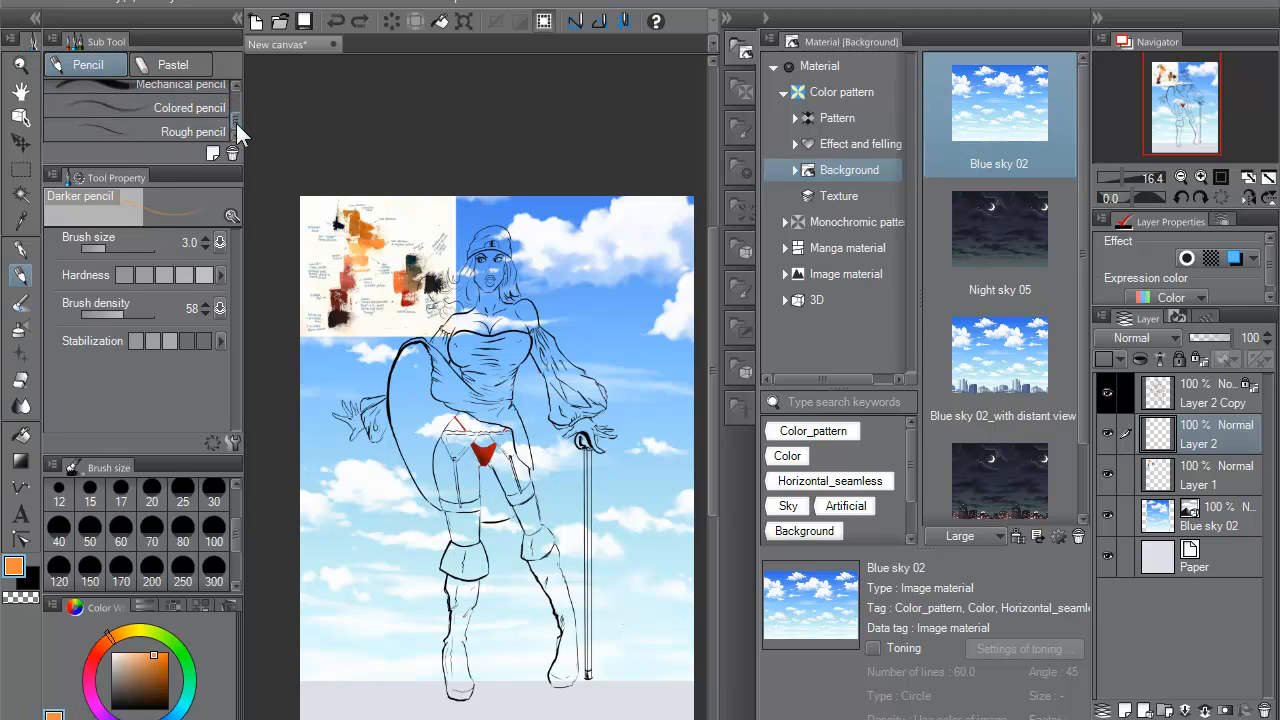
left_click(190, 108)
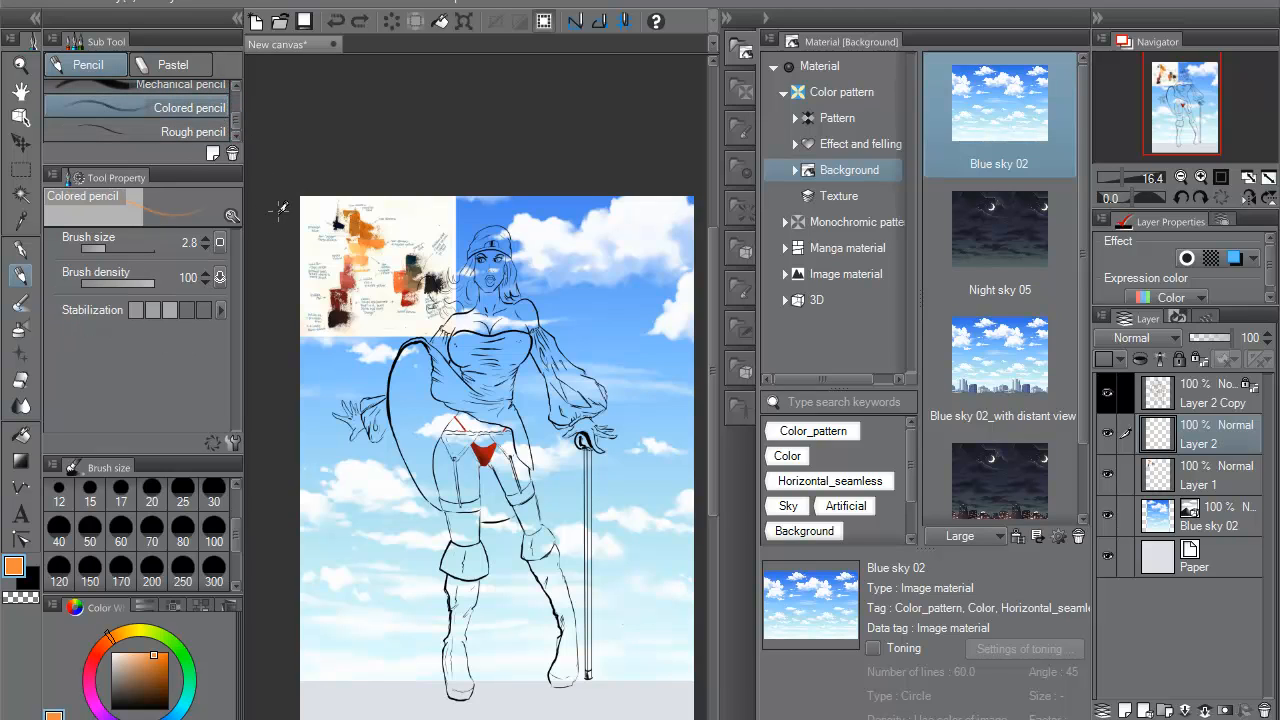
left_click(182, 528)
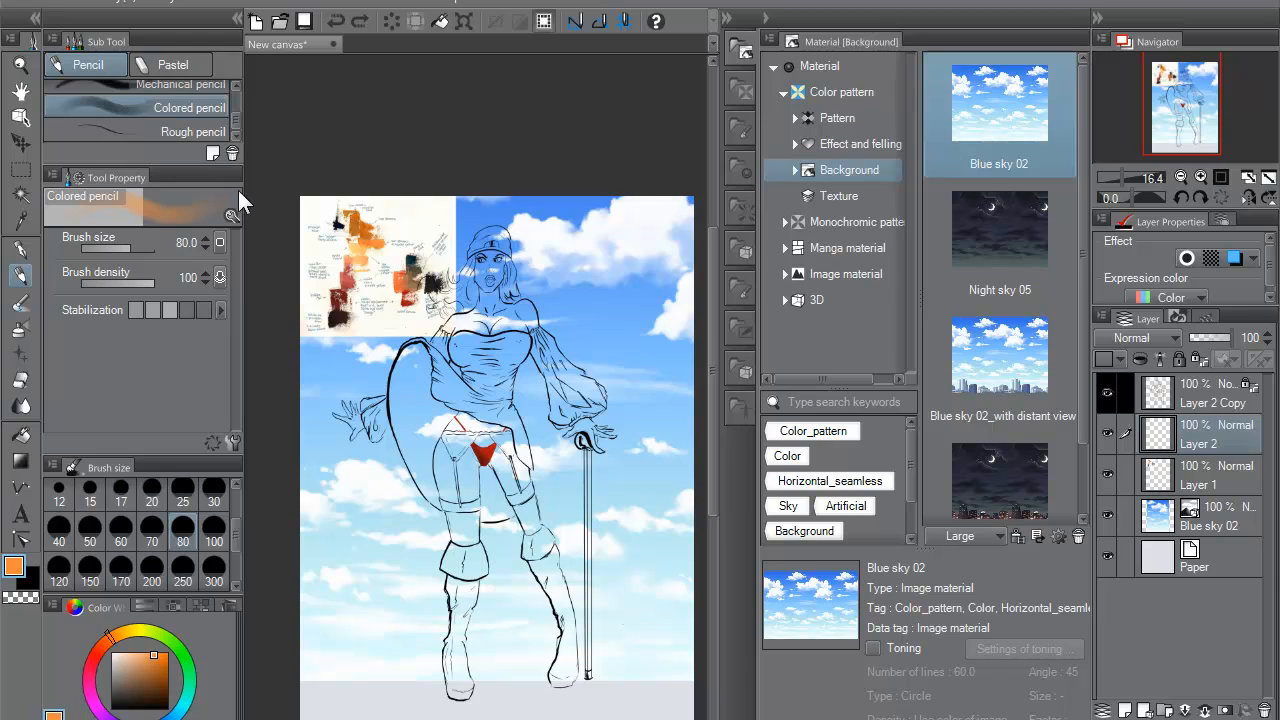
left_click(220, 242)
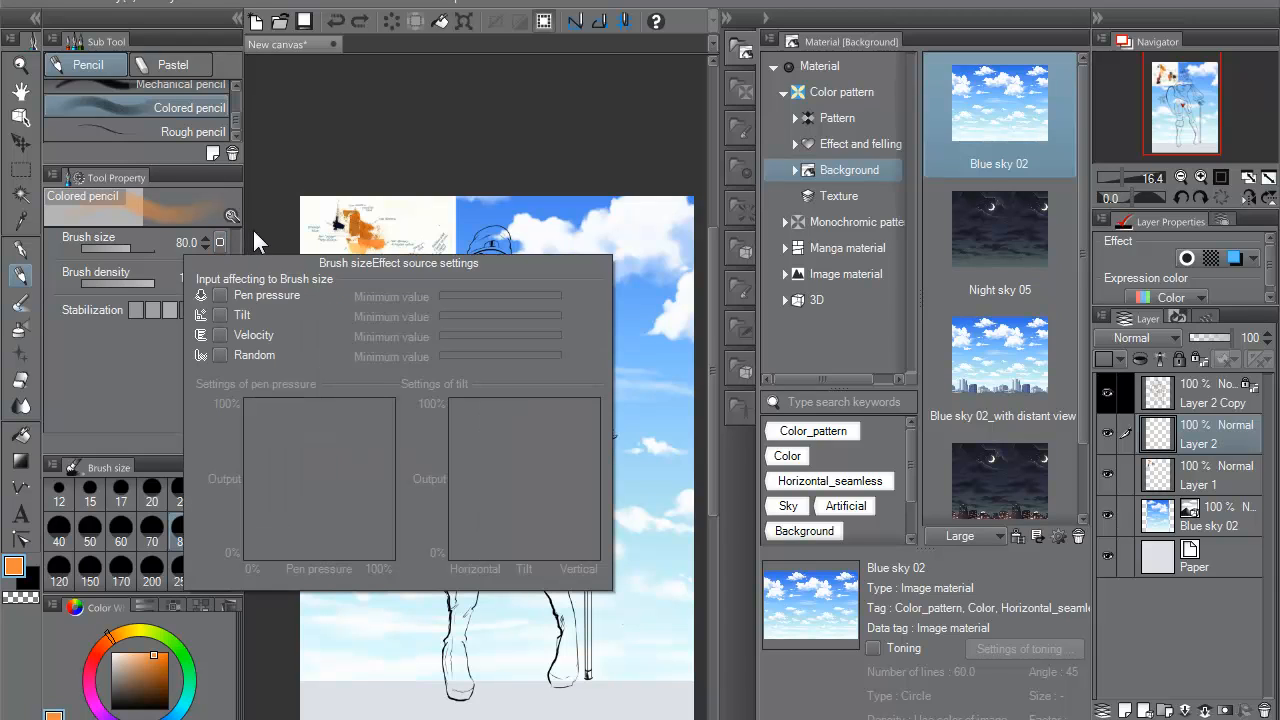
left_click(218, 296)
left_click(219, 296)
left_click(386, 212)
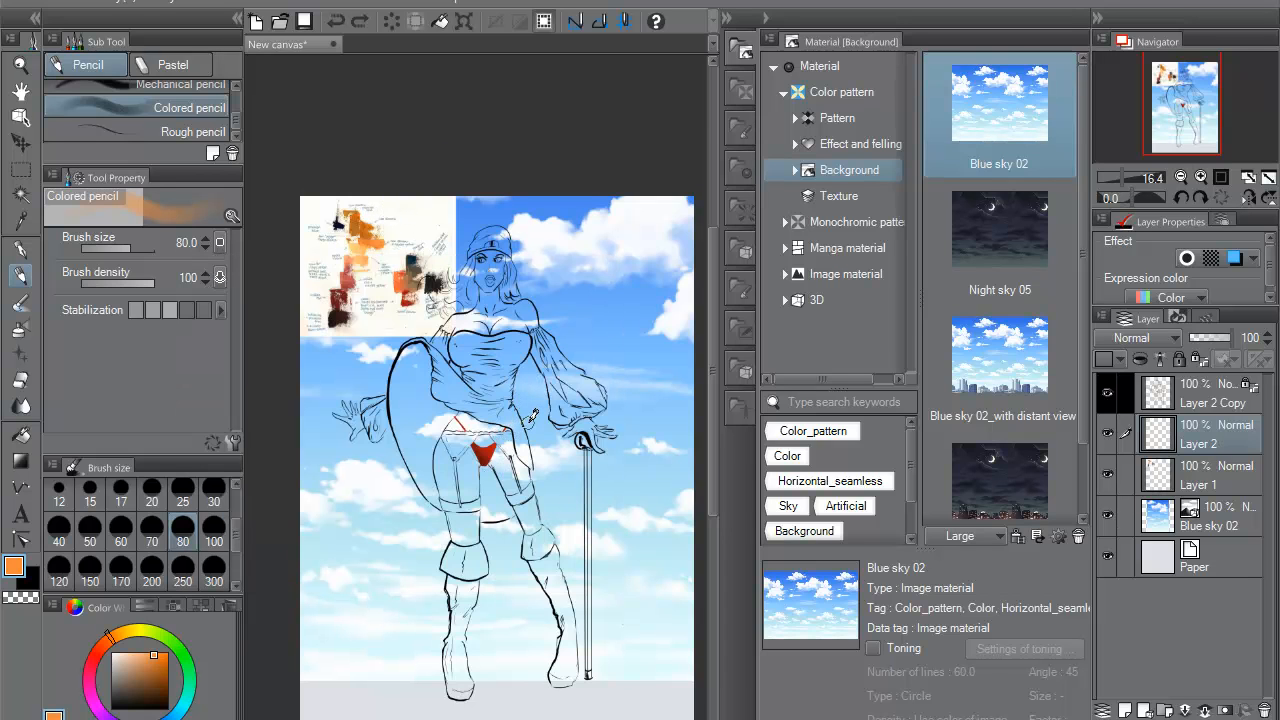
- Paint the figure's cane-side thigh orange on Layer 2 and shade its inner edge with dark brown
scroll(530, 422, "up", 2)
scroll(529, 418, "up", 1)
mouse_move(473, 497)
left_mouse_down()
mouse_move(488, 558)
mouse_move(508, 576)
mouse_move(505, 551)
mouse_move(535, 605)
mouse_move(542, 625)
mouse_move(508, 576)
mouse_move(517, 635)
mouse_move(532, 636)
mouse_move(515, 549)
mouse_move(474, 472)
mouse_move(484, 554)
mouse_move(475, 505)
mouse_move(510, 482)
mouse_move(548, 630)
left_mouse_up()
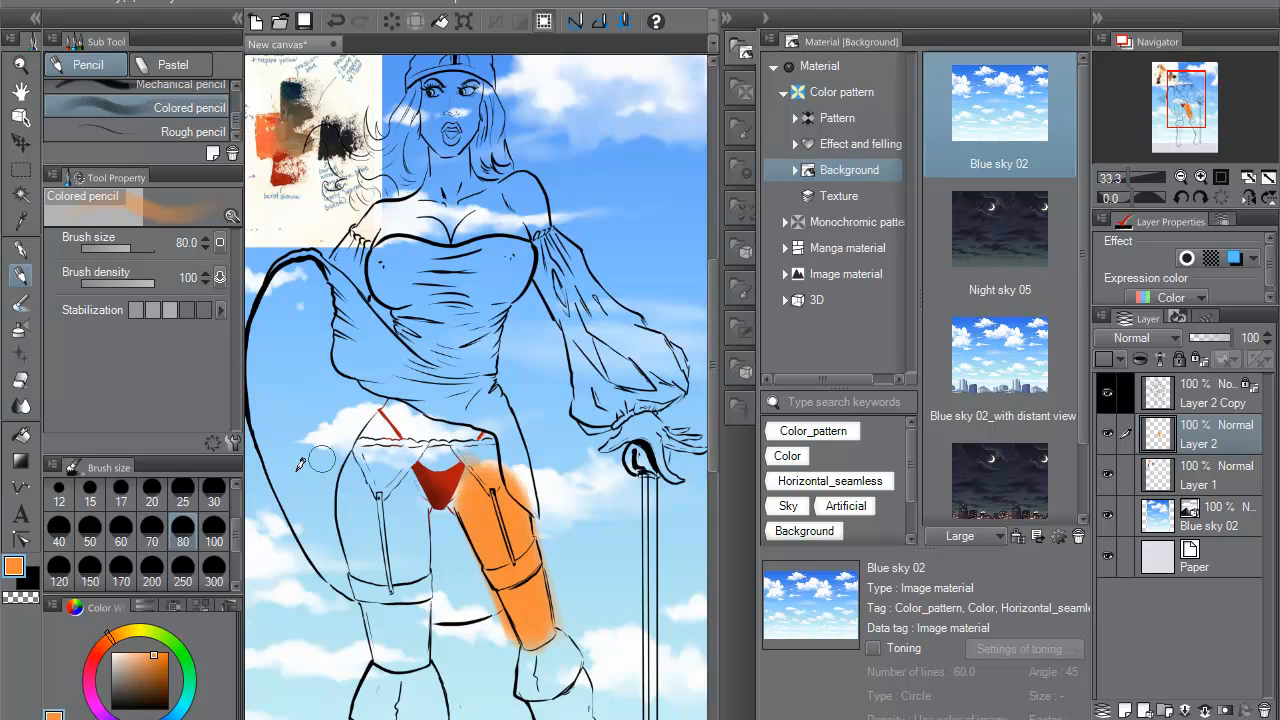
left_click(150, 679)
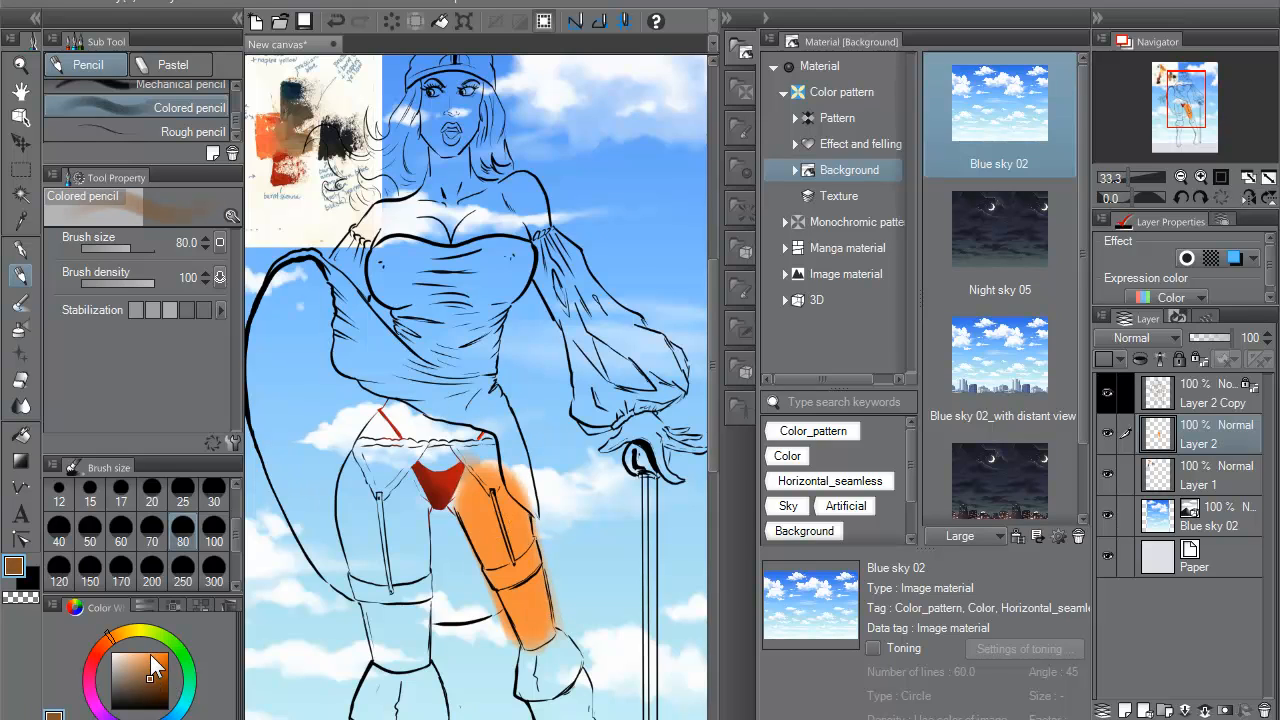
mouse_move(479, 526)
left_mouse_down()
mouse_move(507, 605)
mouse_move(475, 495)
mouse_move(518, 602)
mouse_move(505, 519)
mouse_move(497, 549)
mouse_move(486, 472)
mouse_move(517, 602)
mouse_move(474, 452)
mouse_move(526, 625)
mouse_move(489, 459)
mouse_move(524, 607)
left_mouse_up()
- Sample orange and brown from the thigh and near-white from the clouds to blend shading and a highlight on it
left_click(501, 523, "alt")
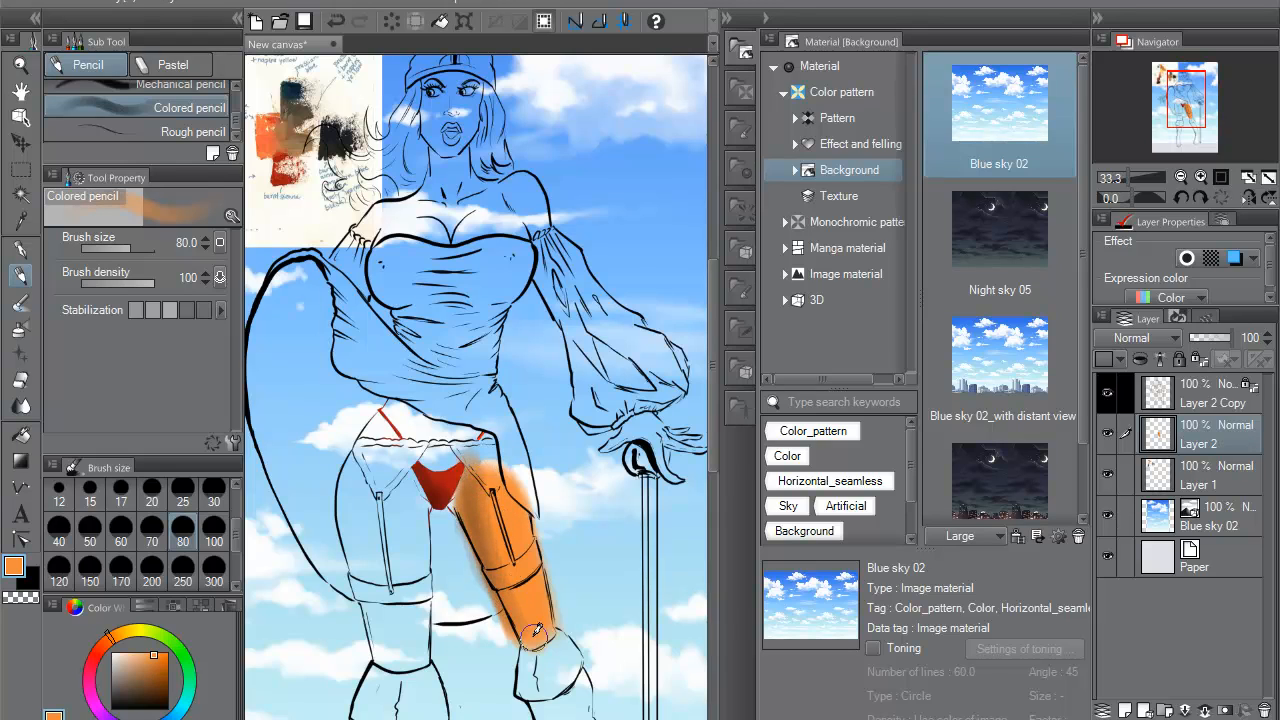
left_click(488, 505, "alt")
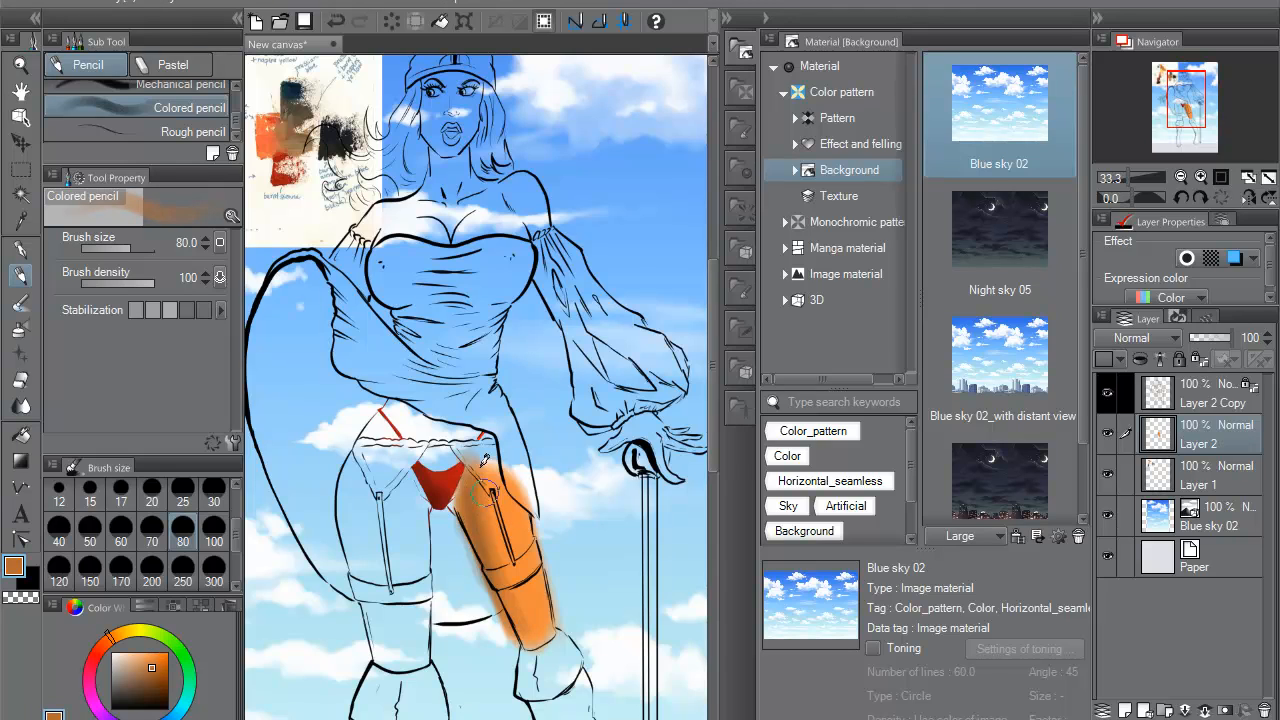
left_click(574, 478, "alt")
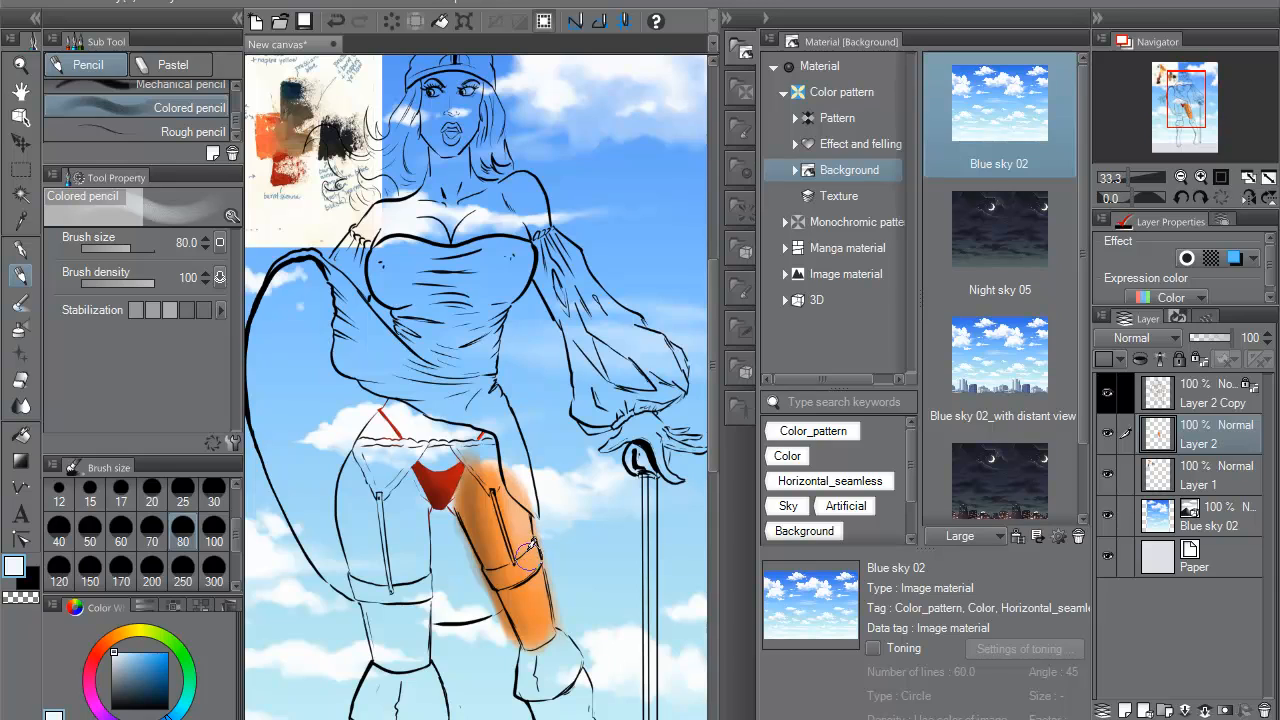
left_click(518, 538, "alt")
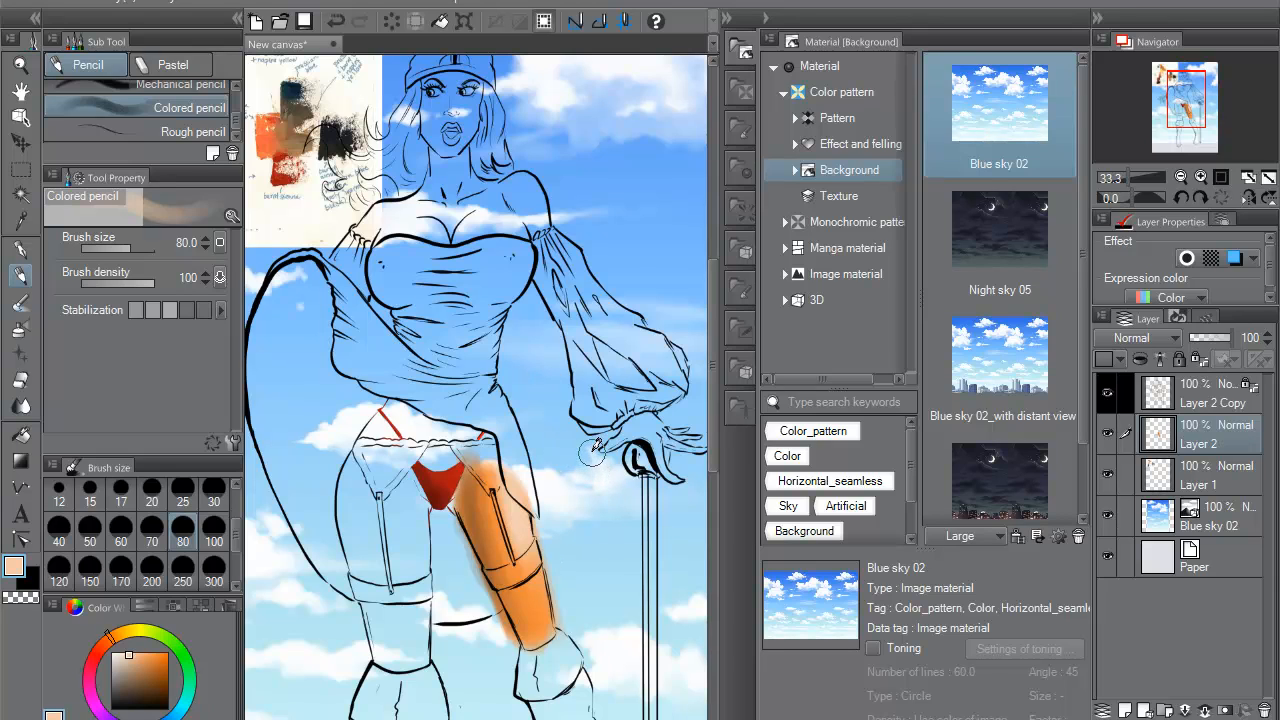
- Glaze the painted thigh with a light pink and then a saturated red
left_click(97, 643)
mouse_move(473, 488)
left_mouse_down()
mouse_move(504, 606)
mouse_move(522, 618)
left_mouse_up()
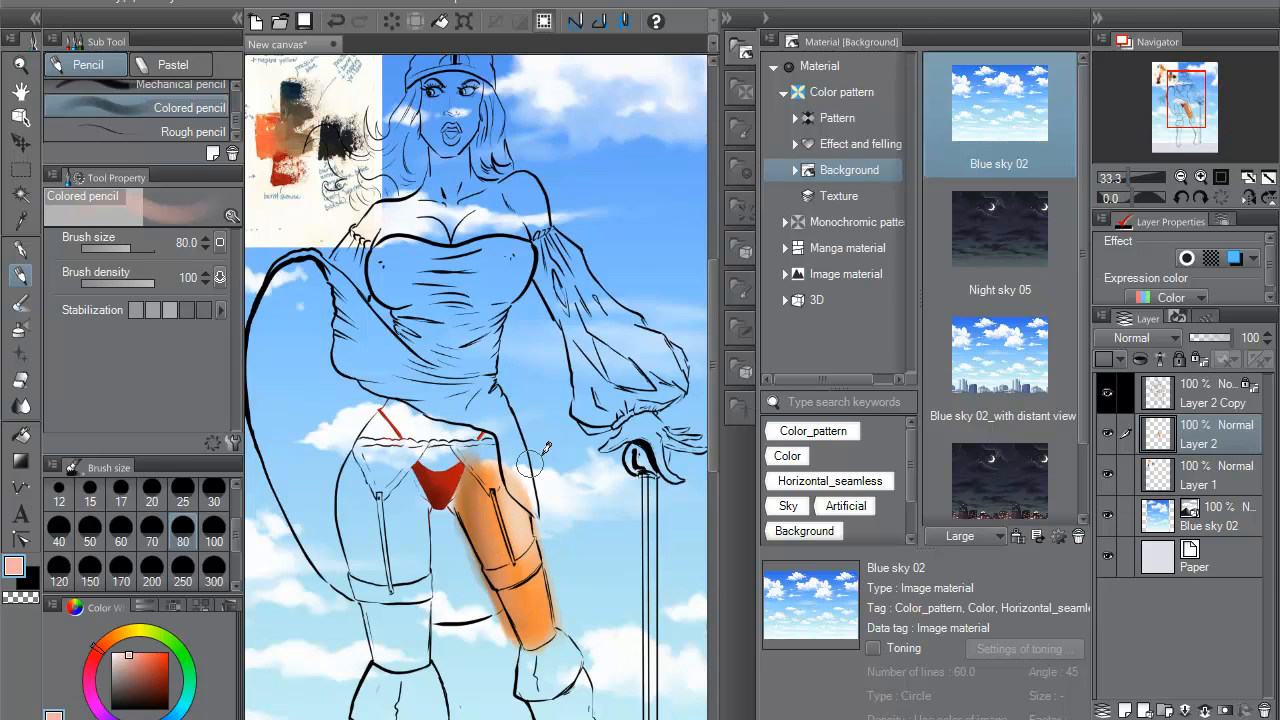
left_click(161, 661)
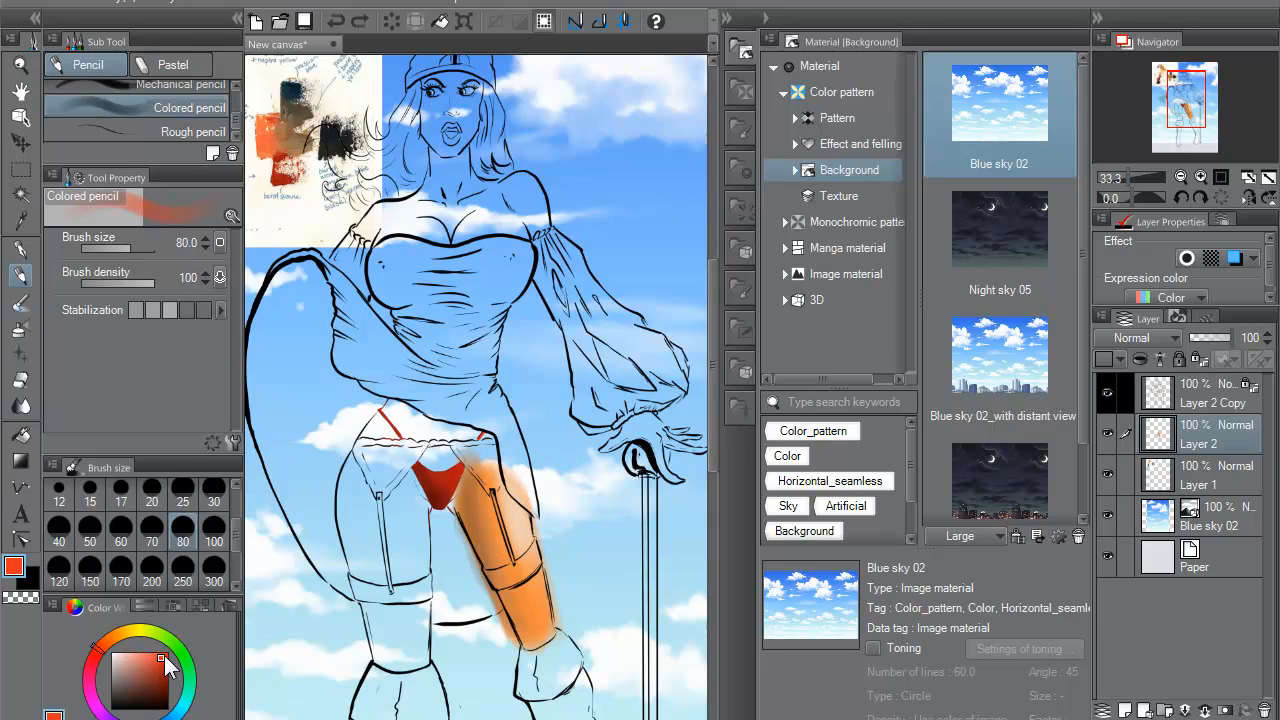
mouse_move(470, 481)
left_mouse_down()
mouse_move(501, 588)
mouse_move(541, 655)
left_mouse_up()
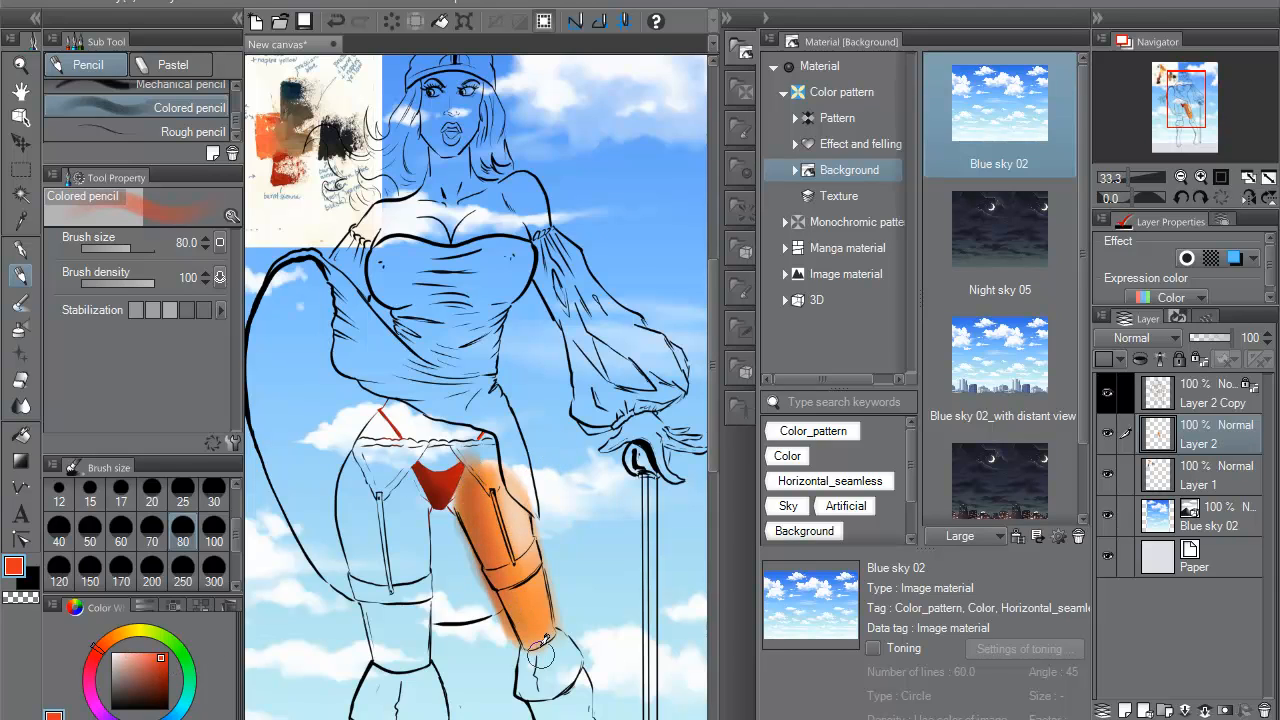
- Sample the thigh's orange, the sky blue and the thigh's inner-edge tone to blend that edge softly
left_click(515, 528, "alt")
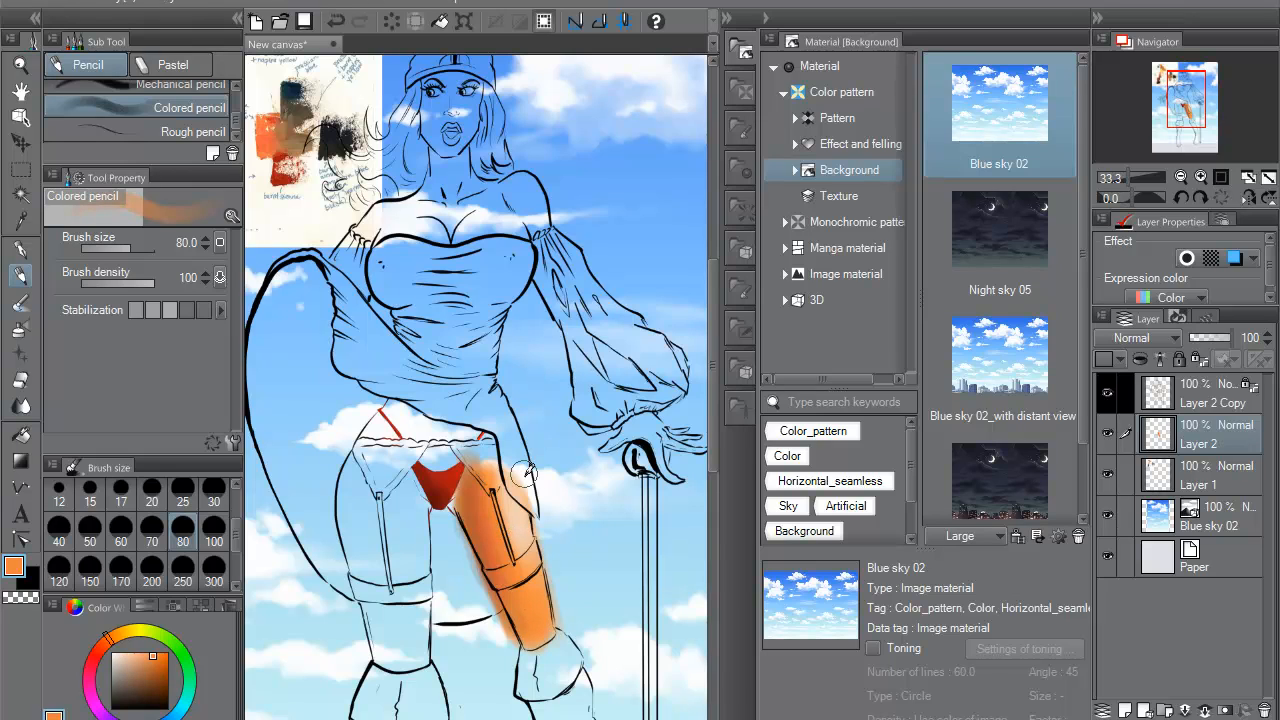
left_click(543, 232, "alt")
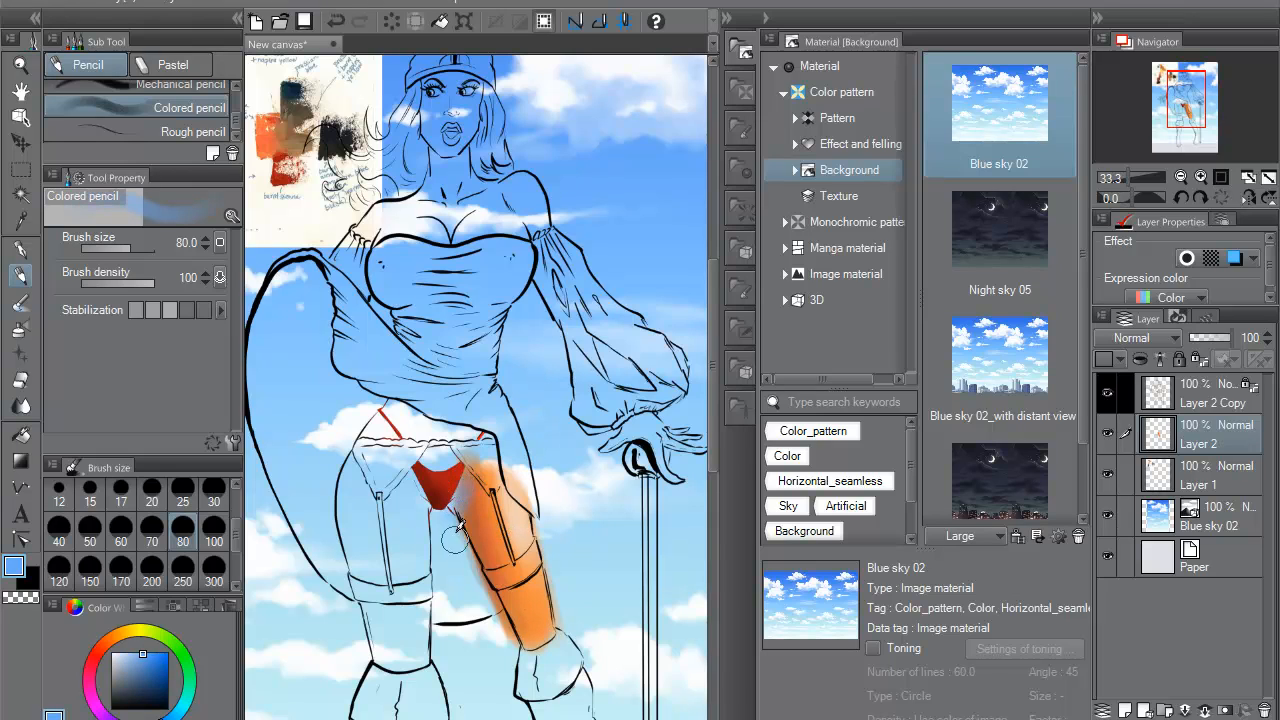
left_click(466, 492, "alt")
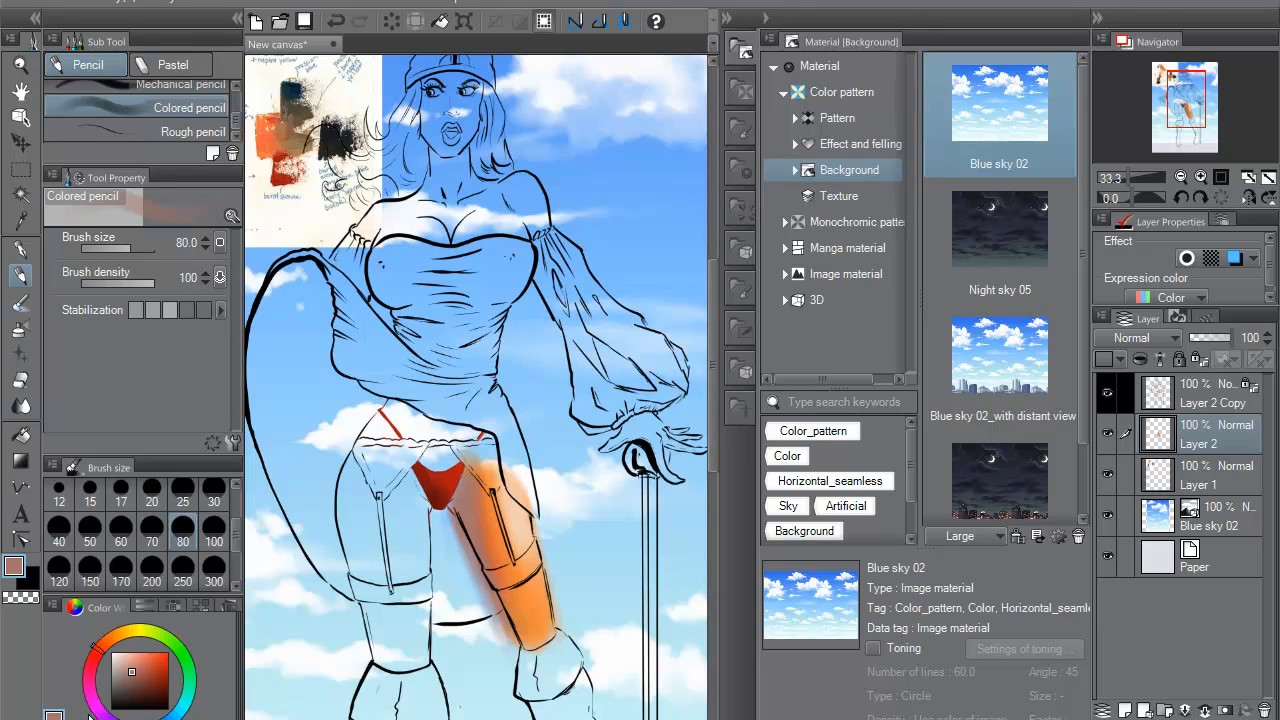
- Erase all the orange paint from the thigh using the transparent color with the Colored pencil
key("c")
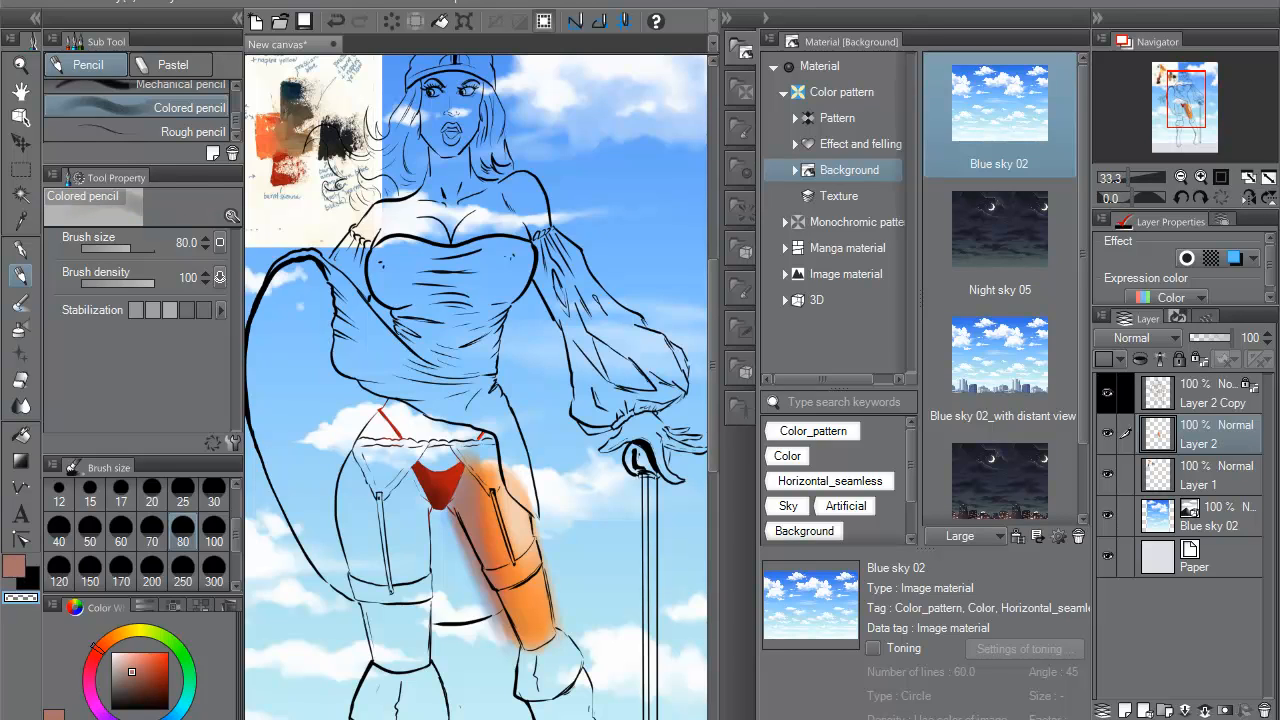
mouse_move(467, 528)
left_mouse_down()
mouse_move(459, 565)
mouse_move(447, 528)
mouse_move(512, 652)
left_mouse_up()
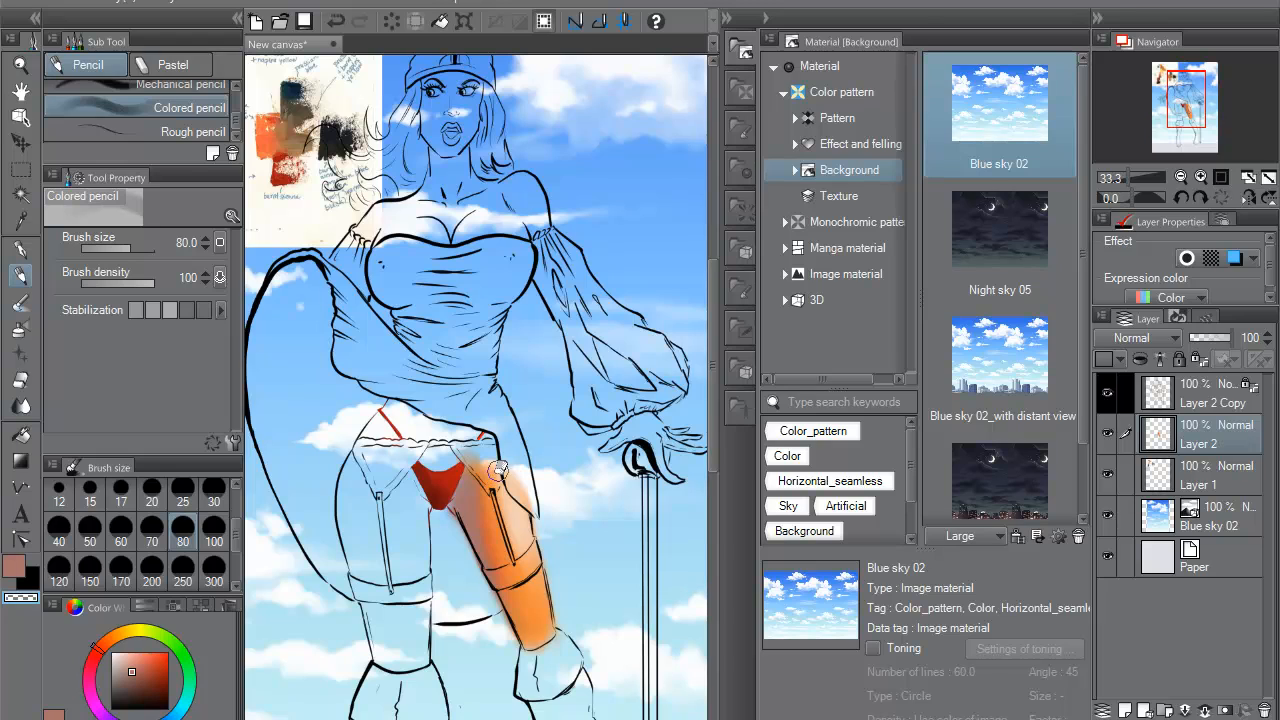
mouse_move(492, 448)
left_mouse_down()
mouse_move(460, 558)
mouse_move(499, 526)
mouse_move(503, 471)
mouse_move(543, 576)
mouse_move(548, 633)
mouse_move(479, 533)
mouse_move(532, 581)
mouse_move(544, 654)
left_mouse_up()
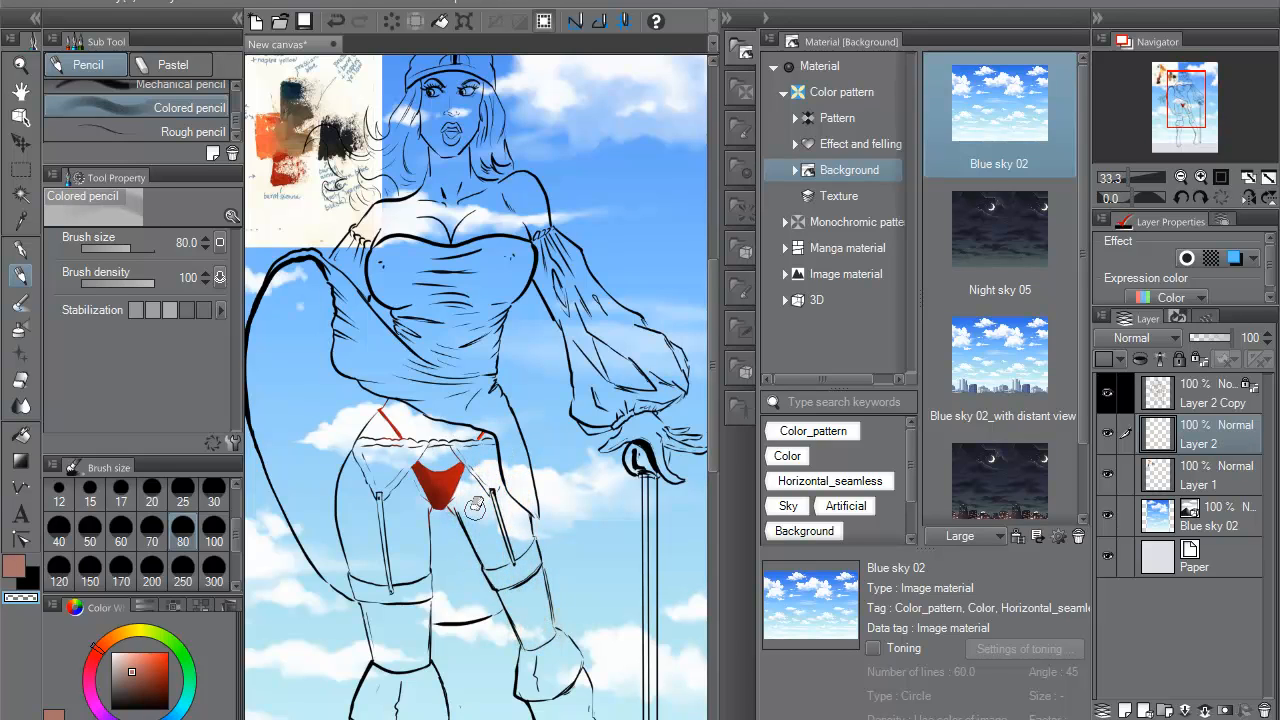
- Sample a brownish orange from the upper orange swatches of the color reference image
left_click_drag(608, 226, 526, 386)
left_click_drag(422, 430, 622, 418)
left_click_drag(488, 441, 572, 414)
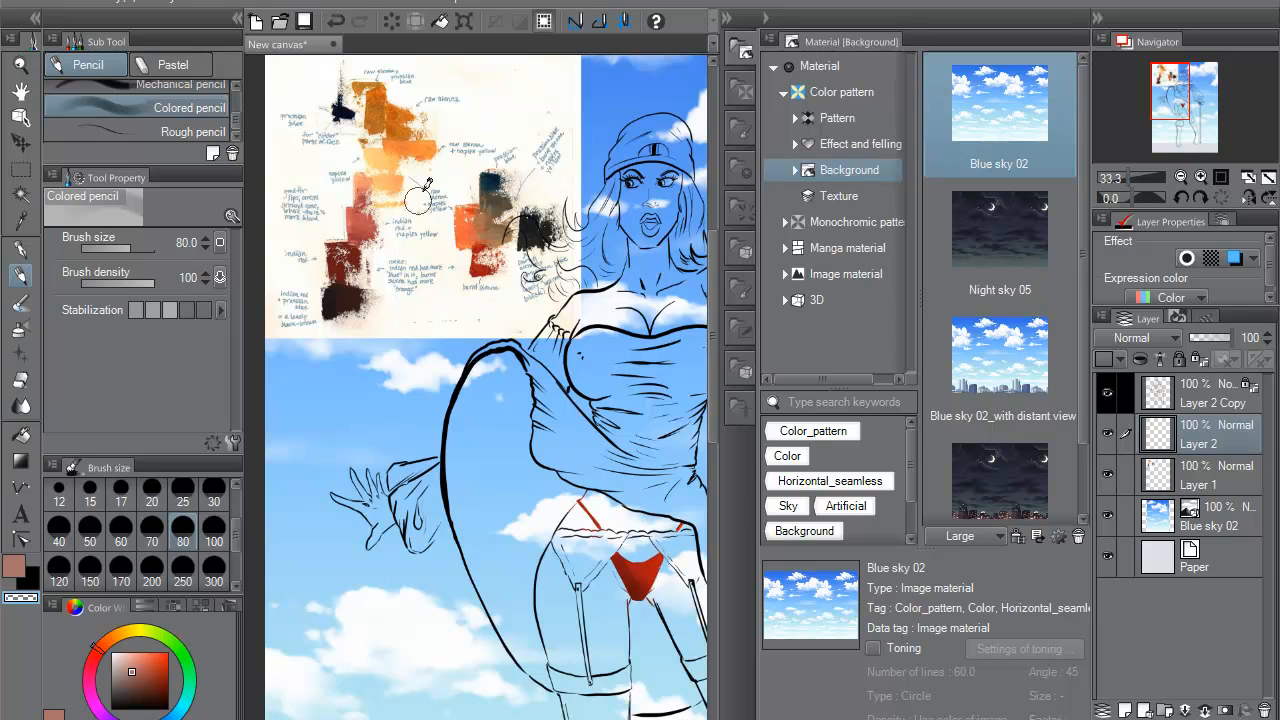
left_click(406, 147, "alt")
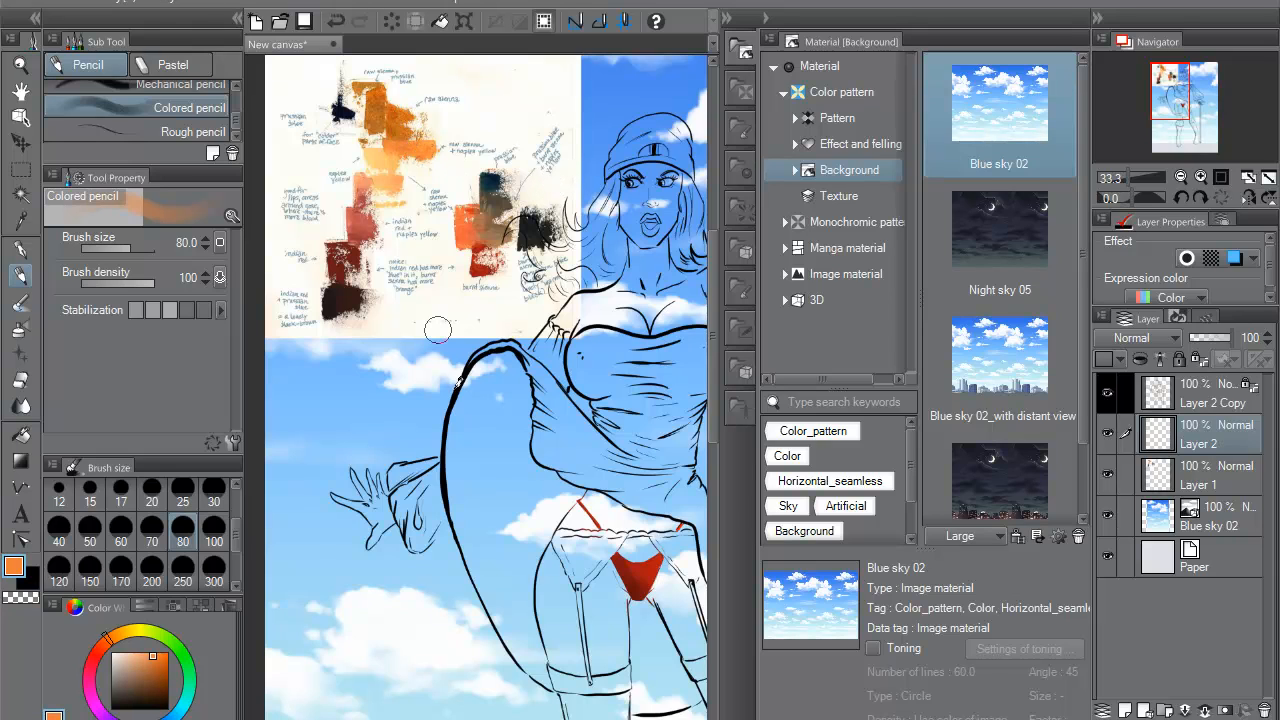
left_click(403, 118, "alt")
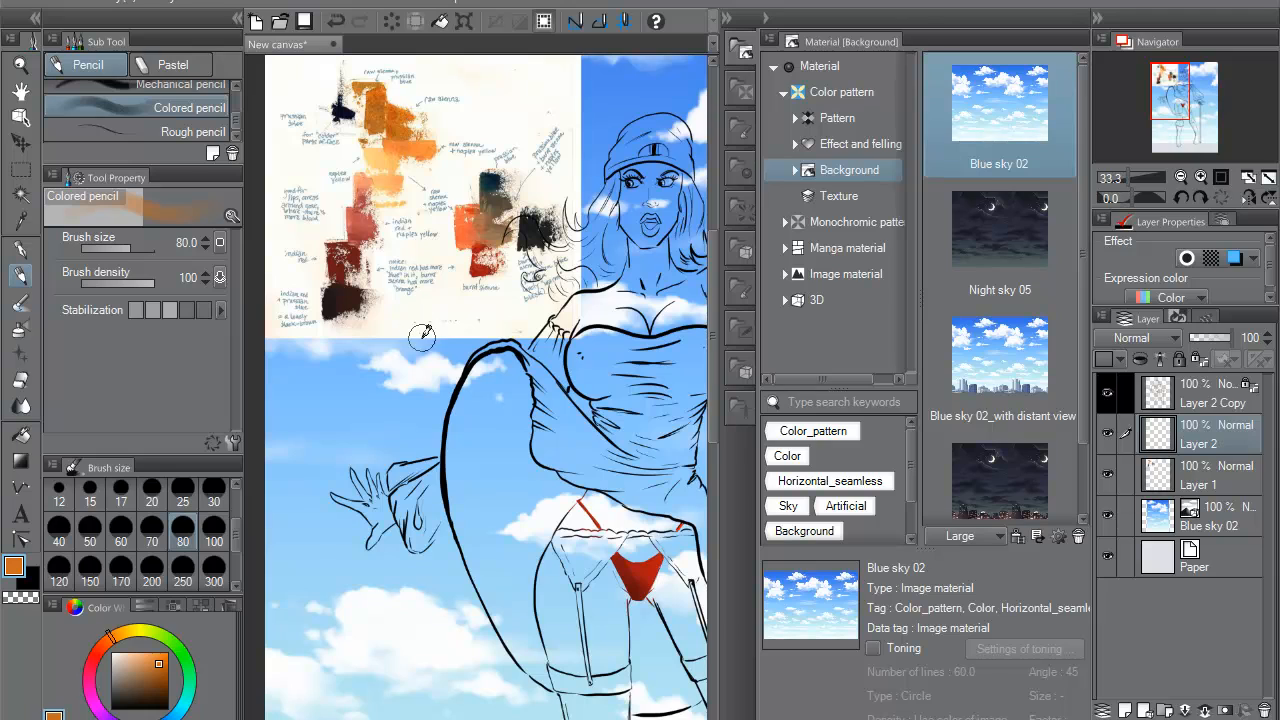
left_click(379, 113, "alt")
- Paint a solid brownish-orange upright oval on the sky below the reference image, overlapping the figure's outstretched hand
mouse_move(382, 376)
left_mouse_down()
mouse_move(413, 488)
mouse_move(411, 384)
mouse_move(413, 488)
mouse_move(386, 375)
mouse_move(391, 476)
mouse_move(397, 379)
mouse_move(368, 454)
mouse_move(399, 488)
mouse_move(421, 448)
left_mouse_up()
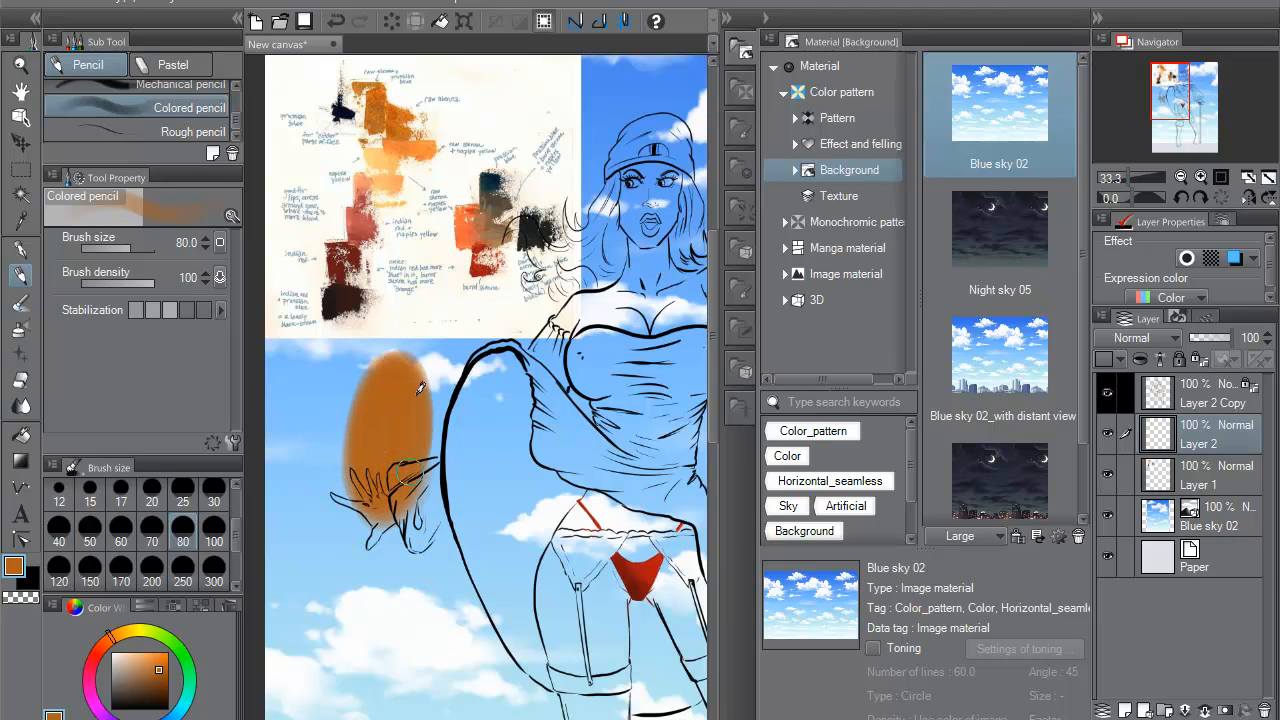
mouse_move(386, 372)
left_mouse_down()
mouse_move(413, 391)
mouse_move(408, 415)
mouse_move(404, 384)
mouse_move(400, 460)
left_mouse_up()
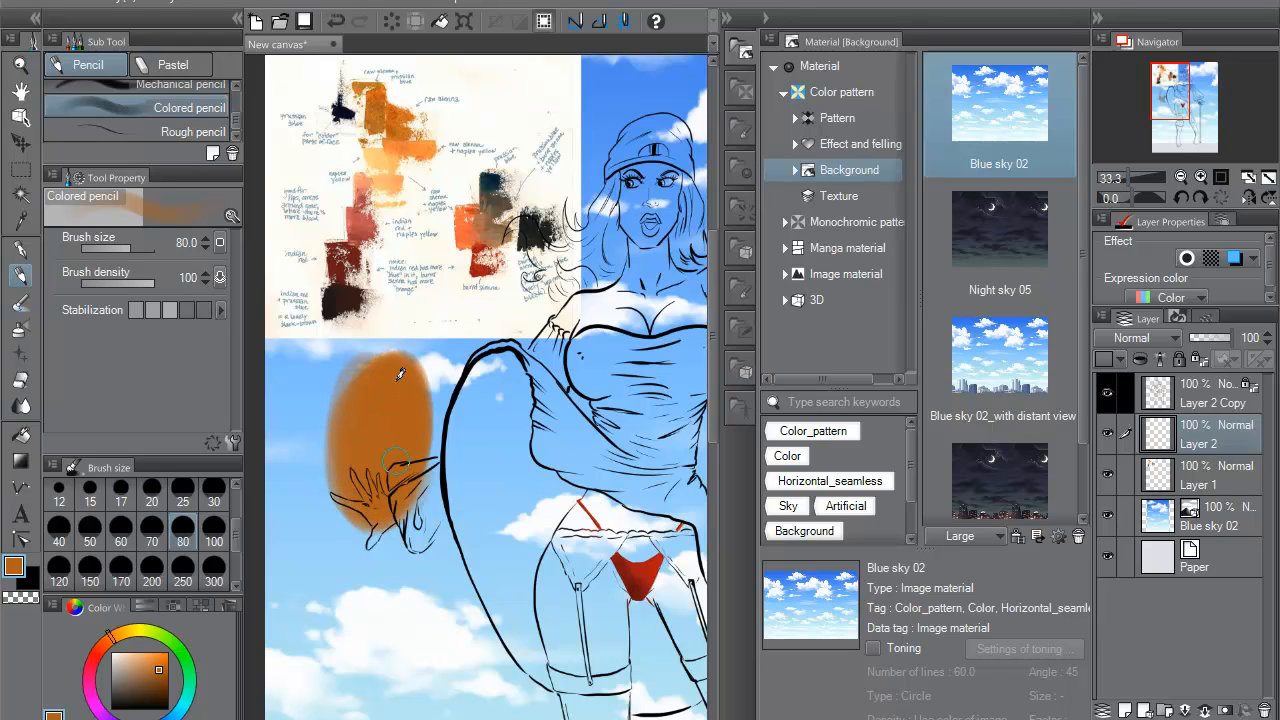
mouse_move(397, 362)
left_mouse_down()
mouse_move(385, 485)
mouse_move(380, 365)
mouse_move(400, 357)
mouse_move(359, 375)
mouse_move(338, 505)
left_mouse_up()
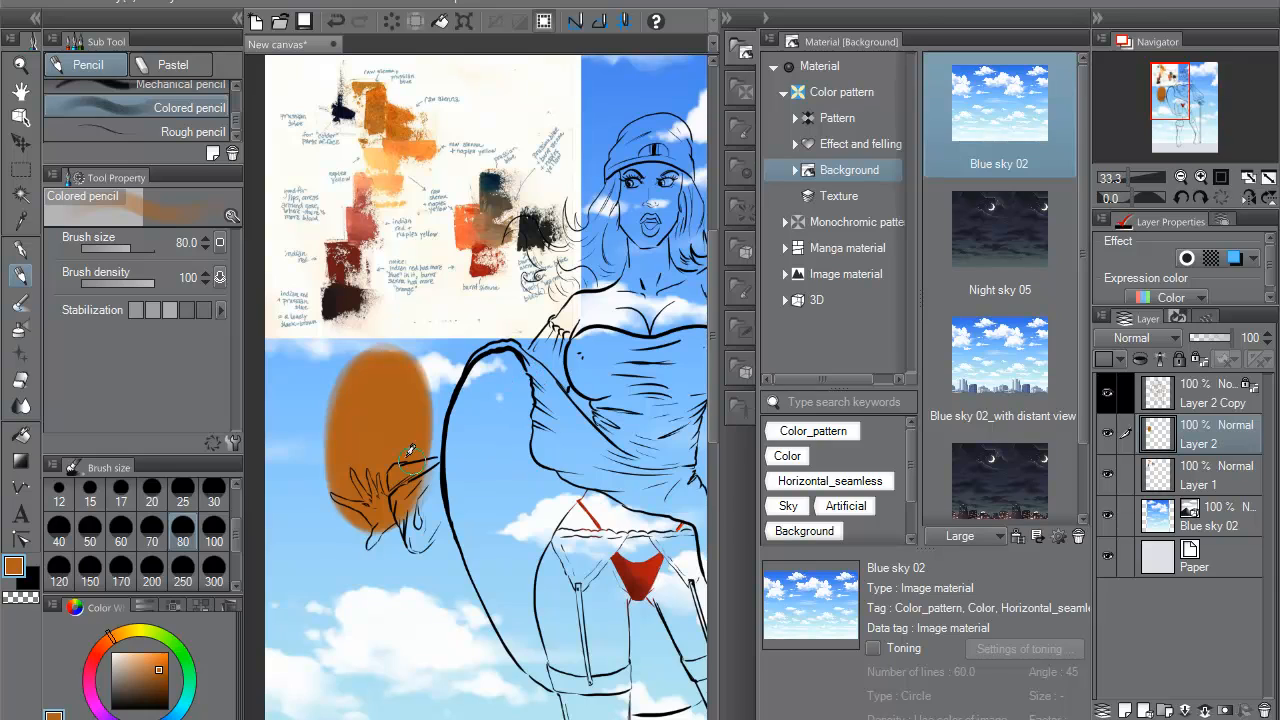
- Paint a light yellow-orange highlight down the oval's middle and a pinkish-red band on its left, sampling both colors from the reference image
left_click(388, 147, "alt")
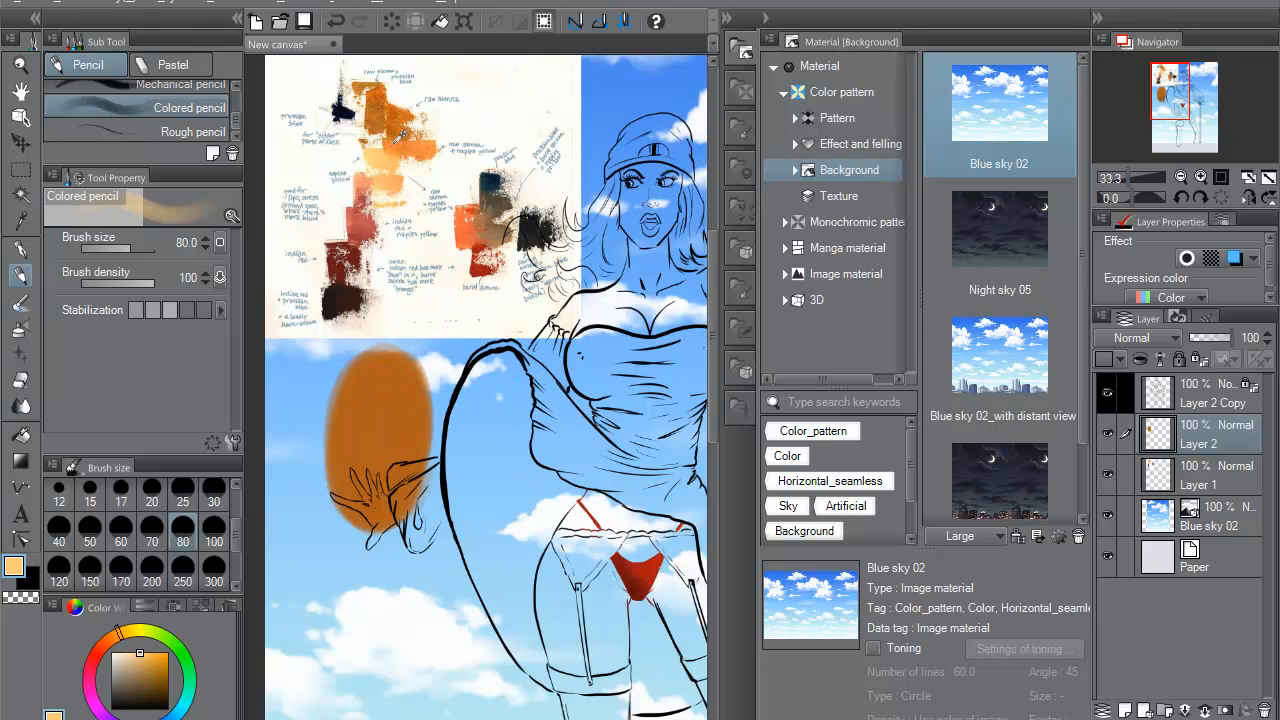
mouse_move(408, 420)
left_mouse_down()
mouse_move(394, 380)
mouse_move(403, 434)
mouse_move(390, 360)
mouse_move(409, 447)
mouse_move(385, 405)
mouse_move(400, 370)
mouse_move(411, 430)
mouse_move(394, 388)
mouse_move(372, 474)
left_mouse_up()
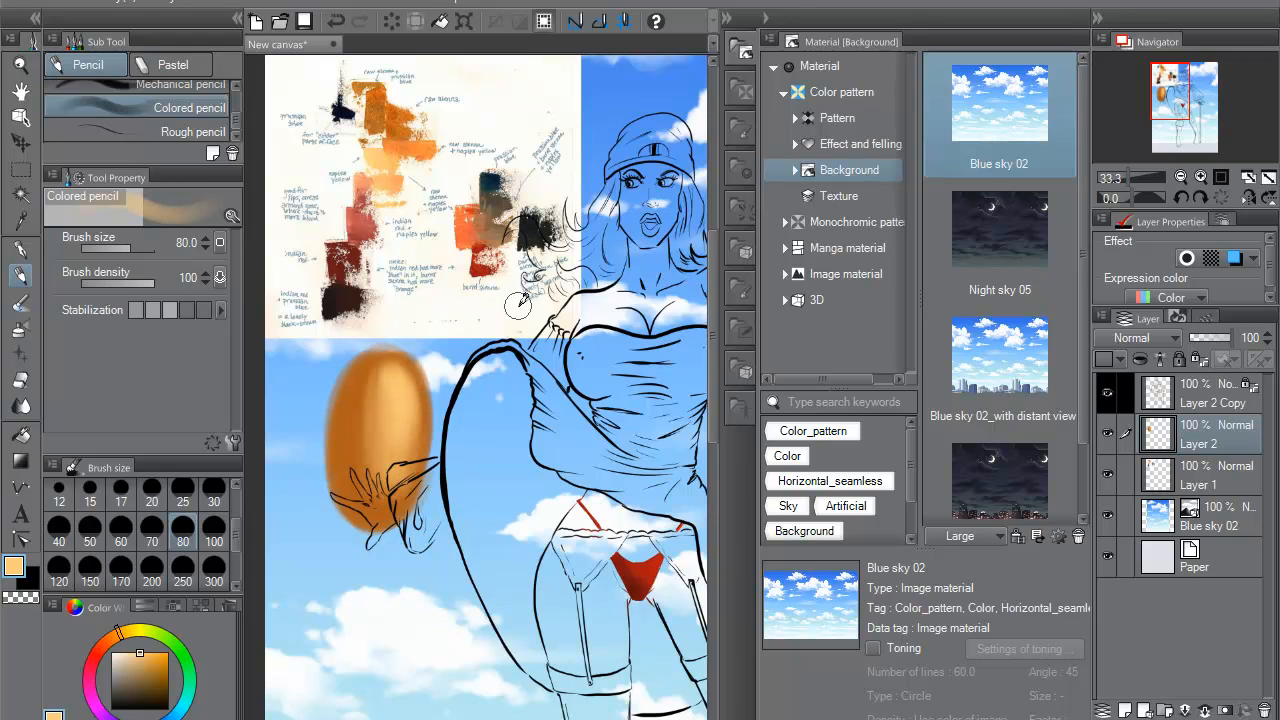
left_click(375, 213, "alt")
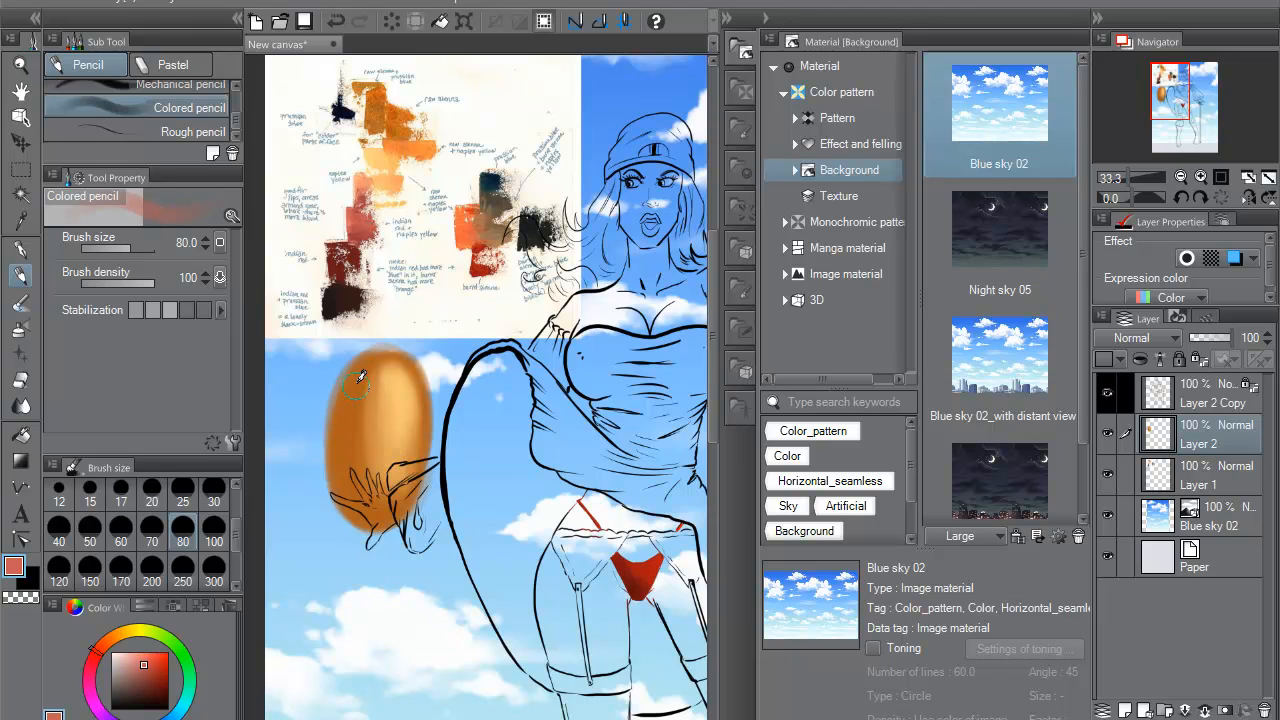
mouse_move(365, 370)
left_mouse_down()
mouse_move(365, 481)
mouse_move(367, 376)
mouse_move(394, 478)
mouse_move(366, 408)
mouse_move(403, 431)
mouse_move(392, 385)
mouse_move(395, 427)
mouse_move(388, 471)
left_mouse_up()
- Sample intermediate tones from the oval and blend its yellow-orange highlight into the reddish band and the upper right edge
left_click(403, 436, "alt")
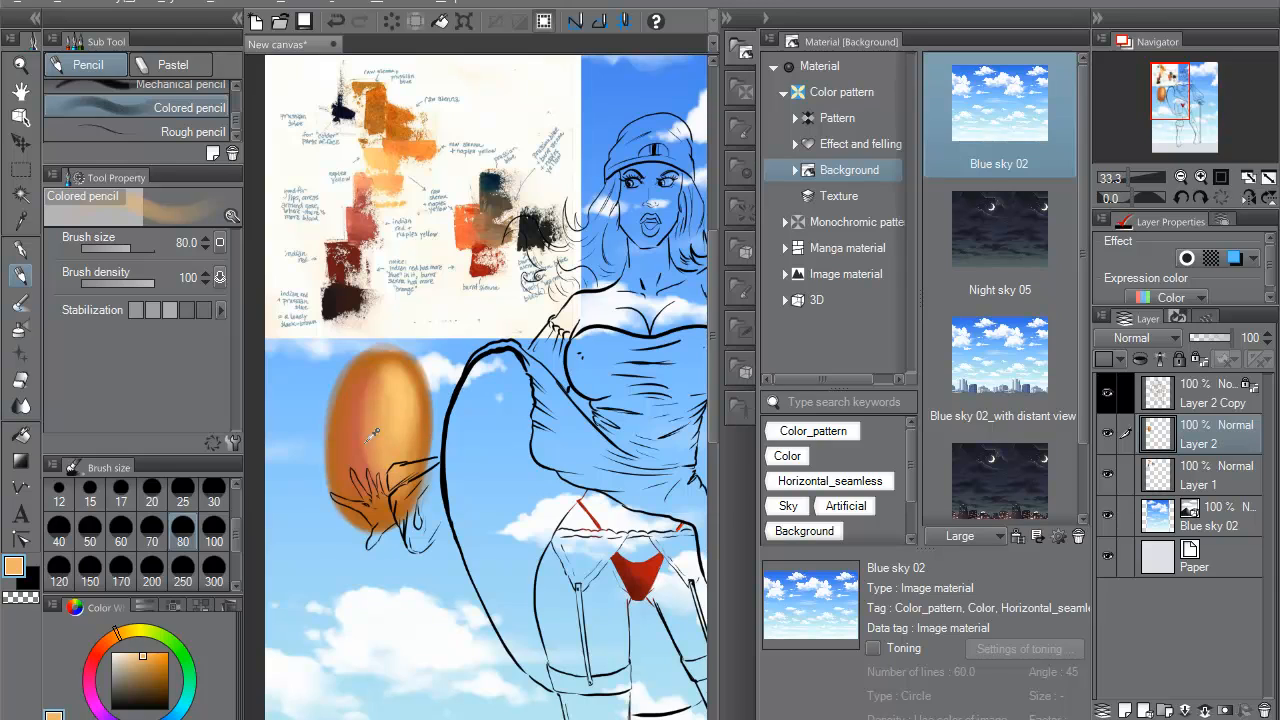
left_click(375, 431, "alt")
mouse_move(367, 404)
left_mouse_down()
mouse_move(391, 481)
mouse_move(379, 412)
mouse_move(416, 455)
left_mouse_up()
left_click(396, 467, "alt")
left_click(421, 387, "alt")
mouse_move(411, 383)
left_mouse_down()
mouse_move(359, 422)
mouse_move(386, 359)
mouse_move(383, 450)
mouse_move(400, 456)
mouse_move(387, 459)
mouse_move(370, 393)
left_mouse_up()
- Shade the oval's lower part with dark tones sampled from the reference image, blending the left side with a sampled brownish orange
left_click(498, 229, "alt")
mouse_move(378, 500)
left_mouse_down()
mouse_move(371, 508)
mouse_move(350, 486)
mouse_move(352, 500)
mouse_move(363, 516)
mouse_move(346, 402)
mouse_move(384, 519)
left_mouse_up()
left_click(526, 234, "alt")
left_click(349, 296, "alt")
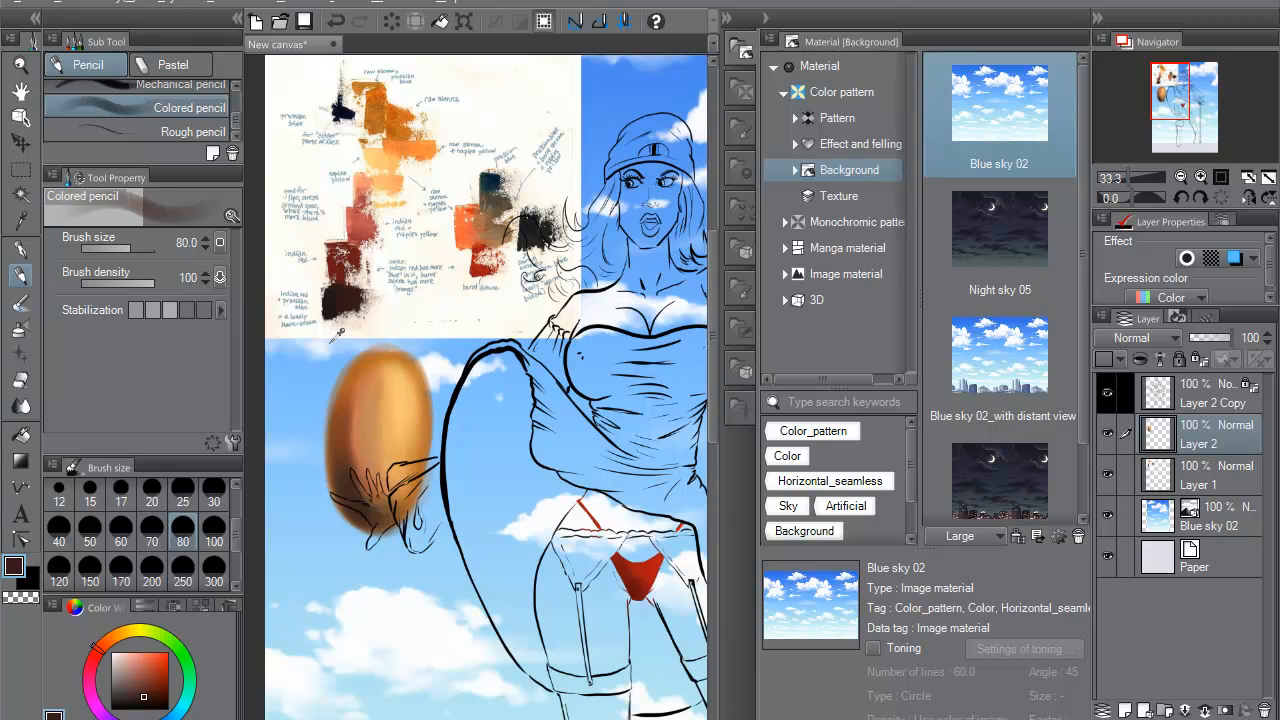
left_click(362, 462, "alt")
mouse_move(360, 466)
left_mouse_down()
mouse_move(352, 396)
mouse_move(357, 485)
mouse_move(354, 454)
left_mouse_up()
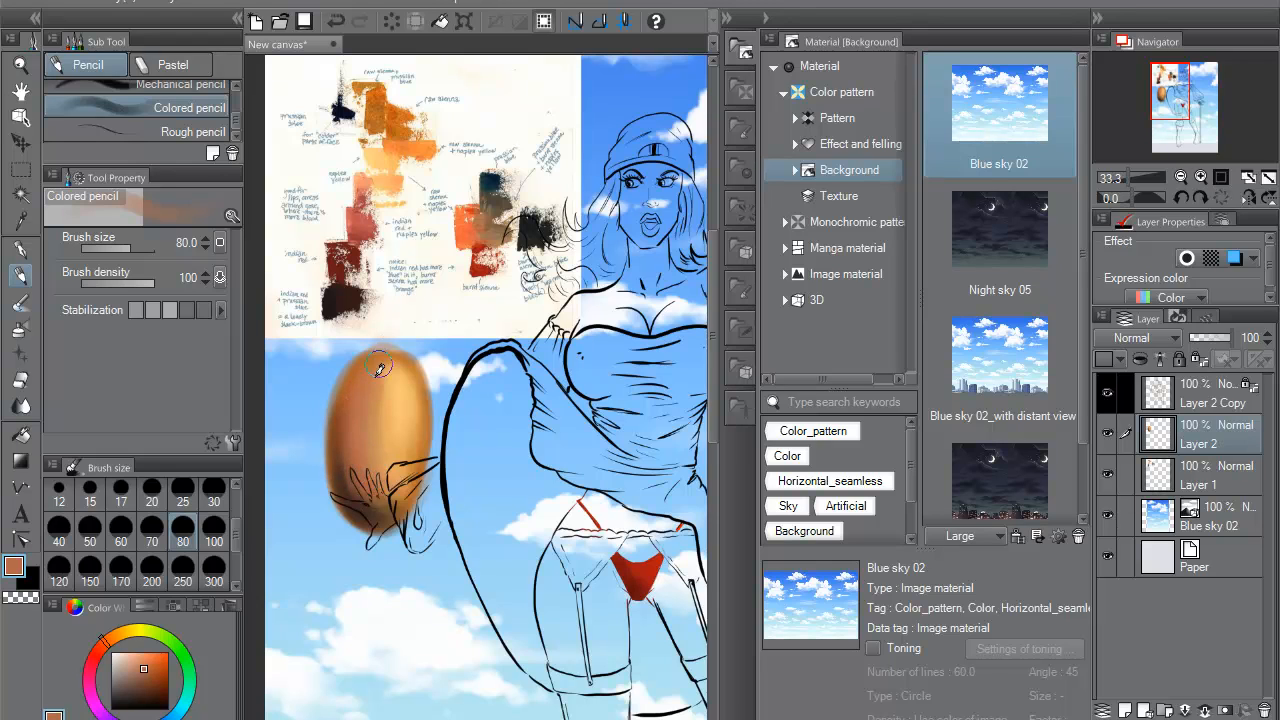
- Deepen the shadow along the oval's left side using its dark tone and the reference image's dark red, resampling tones from the oval
left_click(357, 496, "alt")
left_click_drag(347, 400, 343, 442)
left_click(362, 251, "alt")
mouse_move(360, 490)
left_mouse_down()
mouse_move(371, 350)
mouse_move(370, 474)
mouse_move(362, 428)
left_mouse_up()
left_click_drag(392, 507, 368, 455)
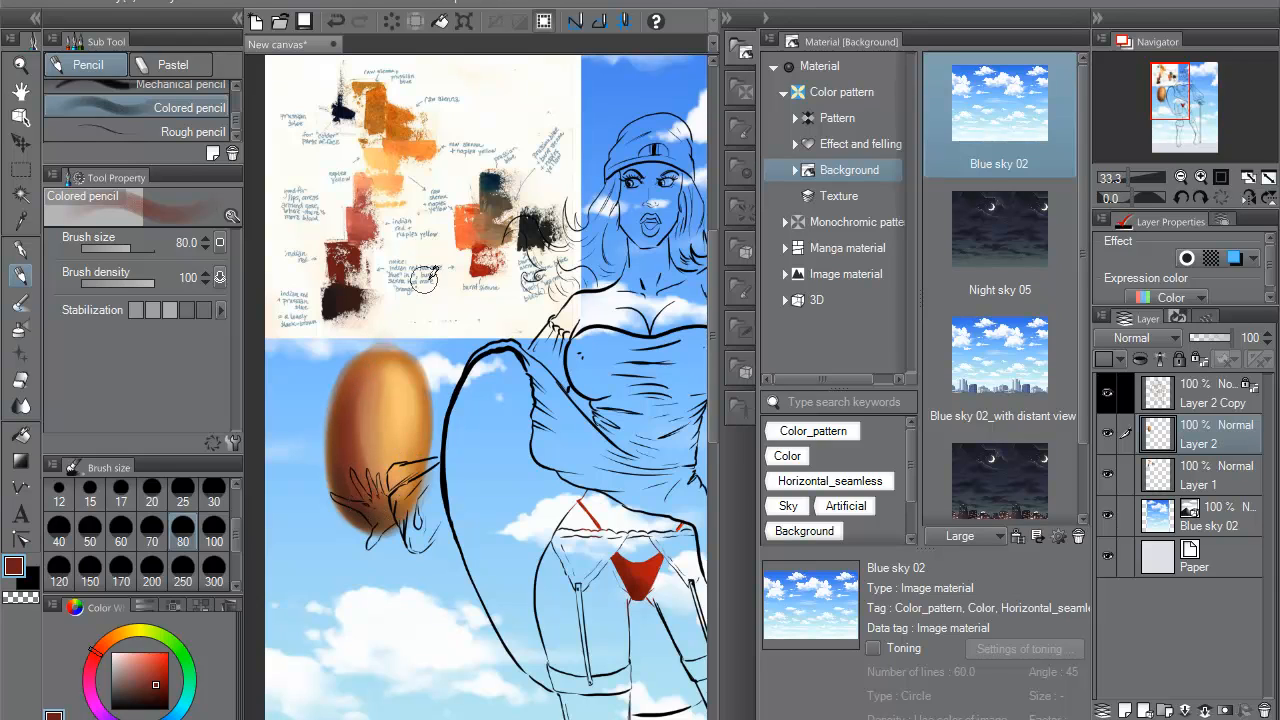
left_click(370, 496, "alt")
left_click(364, 494, "alt")
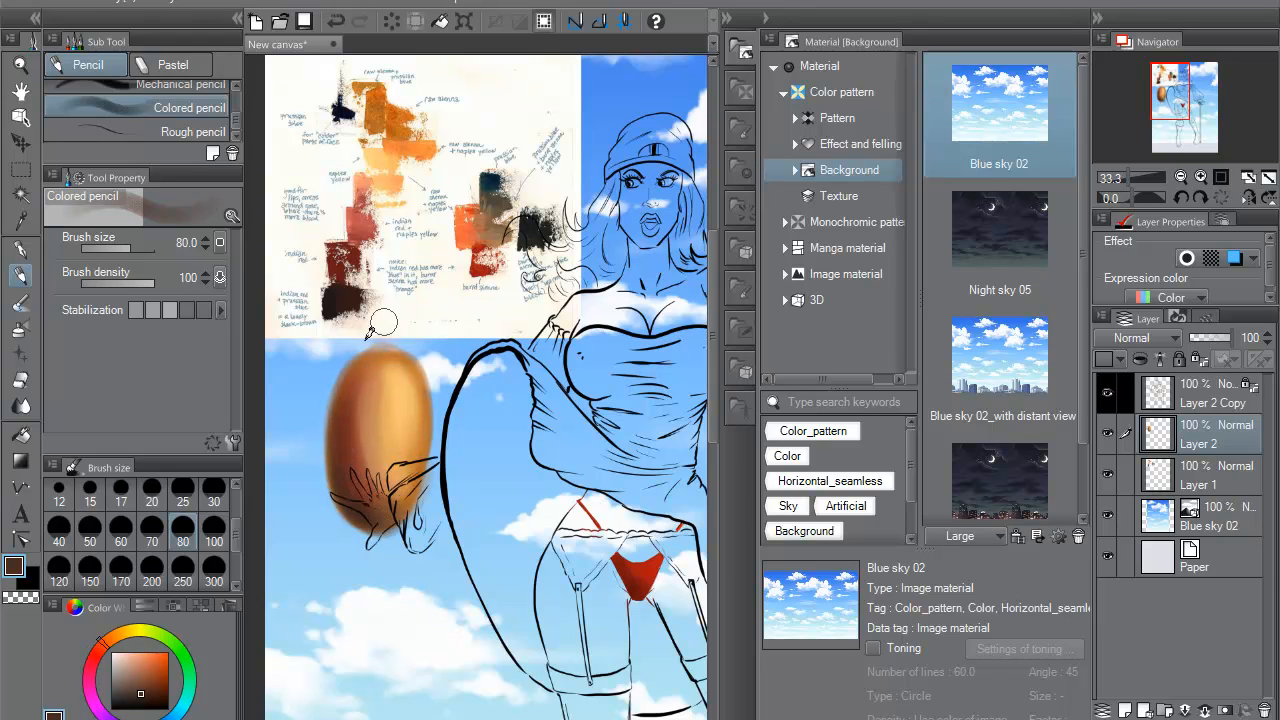
left_click(370, 438, "alt")
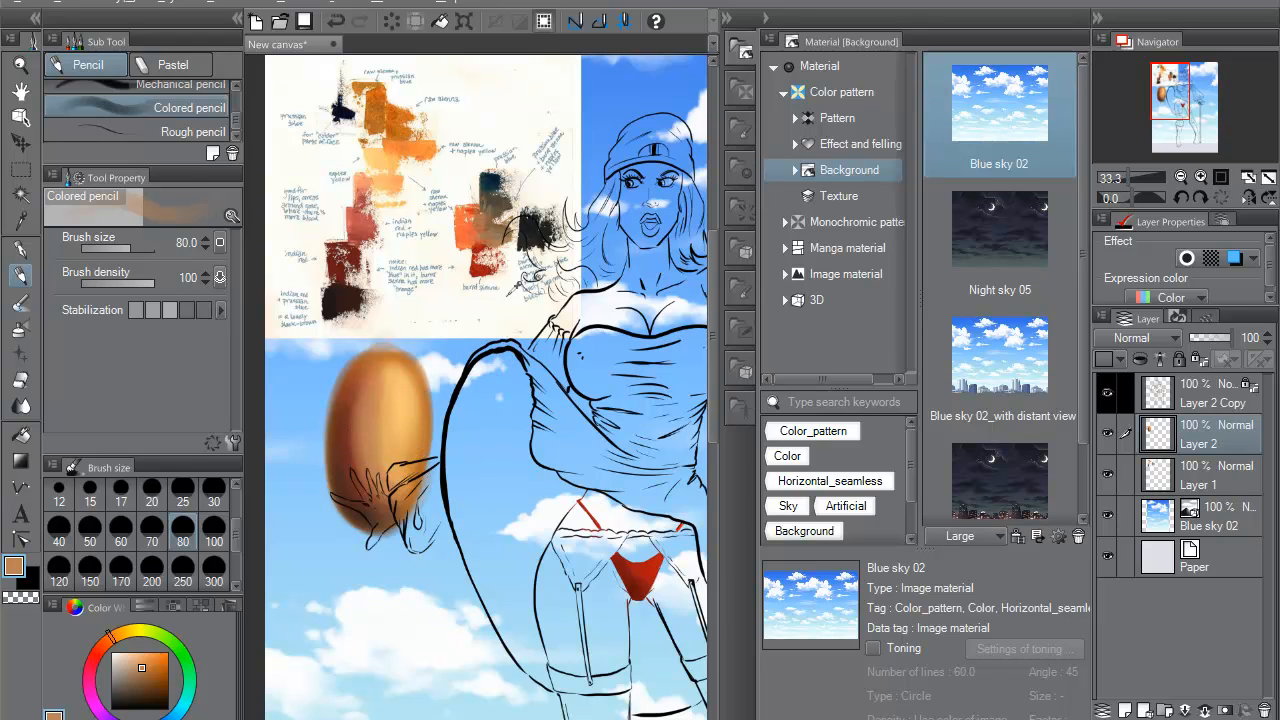
- Add a near-white highlight sampled from the cloud to the oval's upper right area and blend it with tones sampled from the oval
left_click(451, 366, "alt")
mouse_move(394, 390)
left_mouse_down()
mouse_move(391, 374)
mouse_move(407, 385)
left_mouse_up()
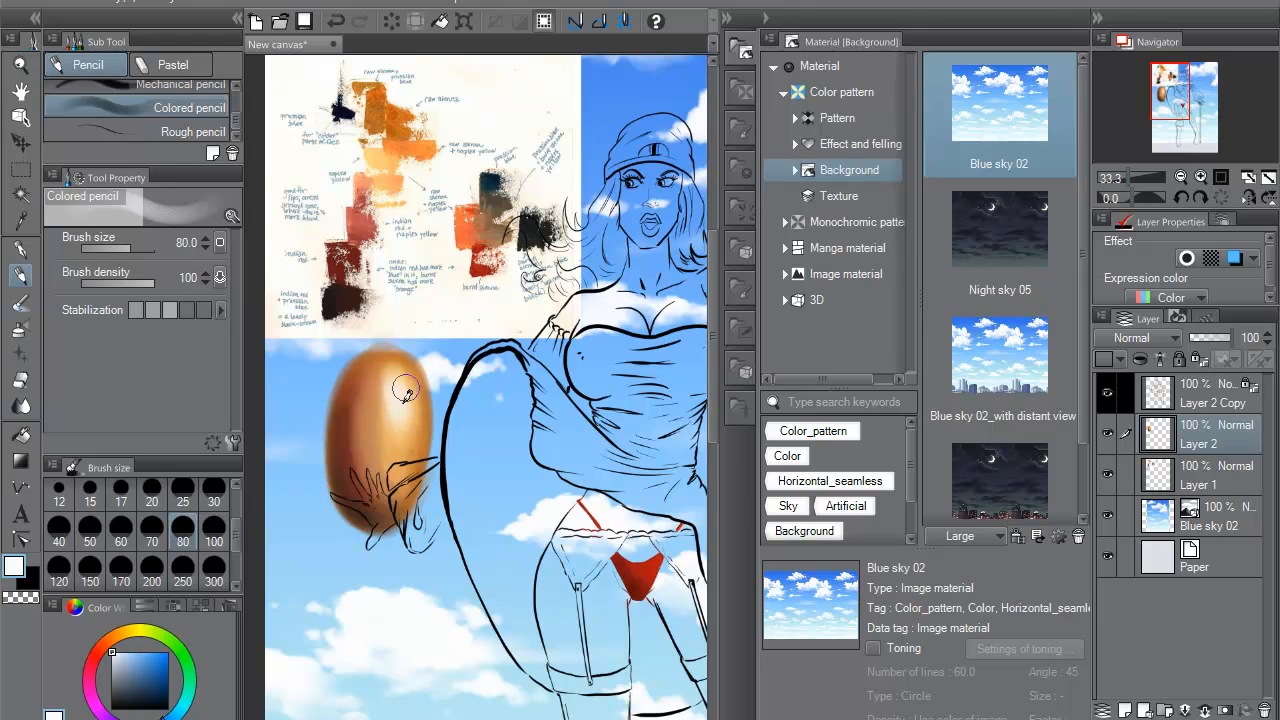
left_click(405, 488, "alt")
left_click(400, 400, "alt")
mouse_move(403, 420)
left_mouse_down()
mouse_move(397, 432)
mouse_move(408, 422)
left_mouse_up()
left_click(408, 412, "alt")
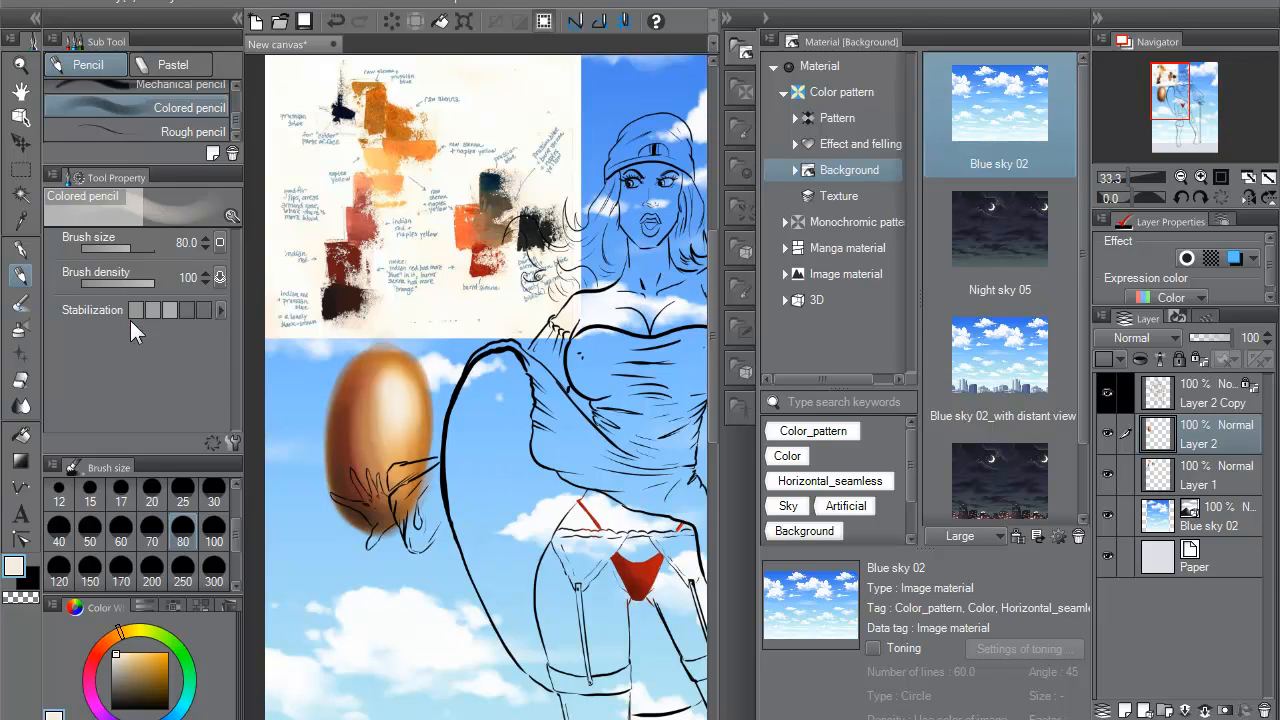
- Soften the oval's highlight with the Blur by fiber blender, and try the Finger tip blender at brush size 80
left_click(20, 405)
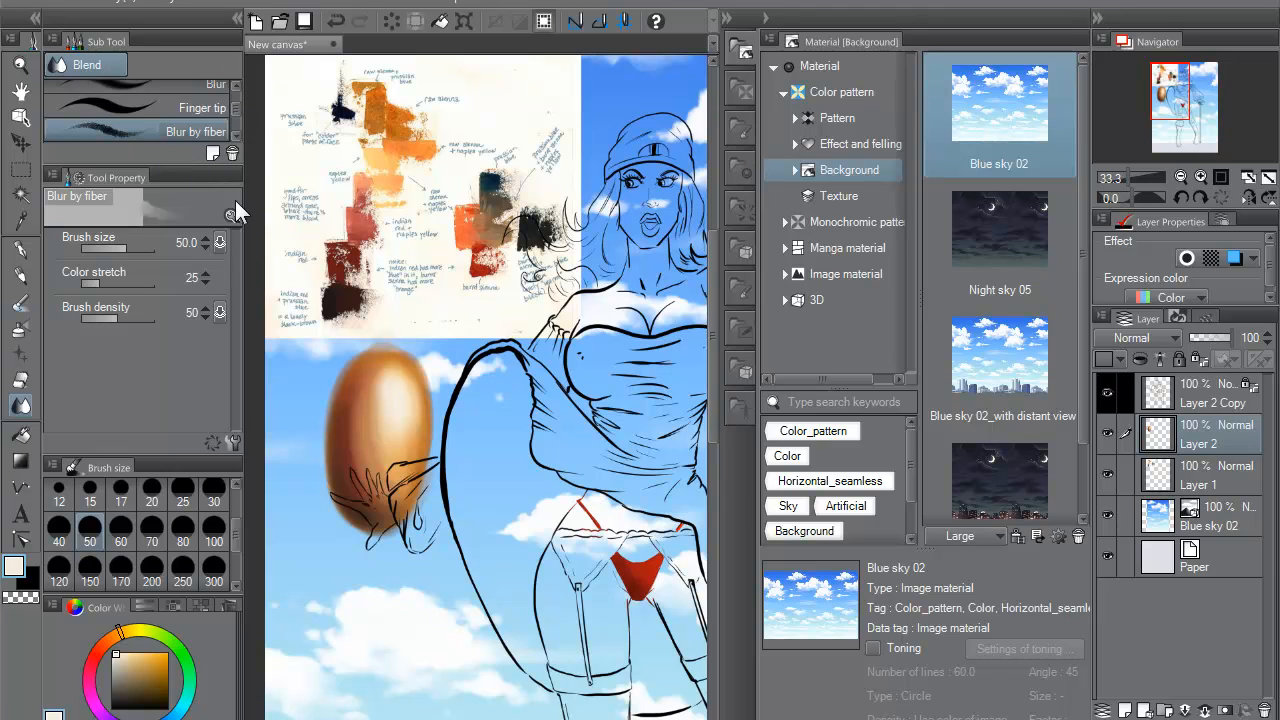
mouse_move(388, 412)
left_mouse_down()
mouse_move(378, 399)
mouse_move(384, 421)
mouse_move(405, 375)
left_mouse_up()
mouse_move(393, 430)
left_mouse_down()
mouse_move(415, 405)
mouse_move(383, 382)
left_mouse_up()
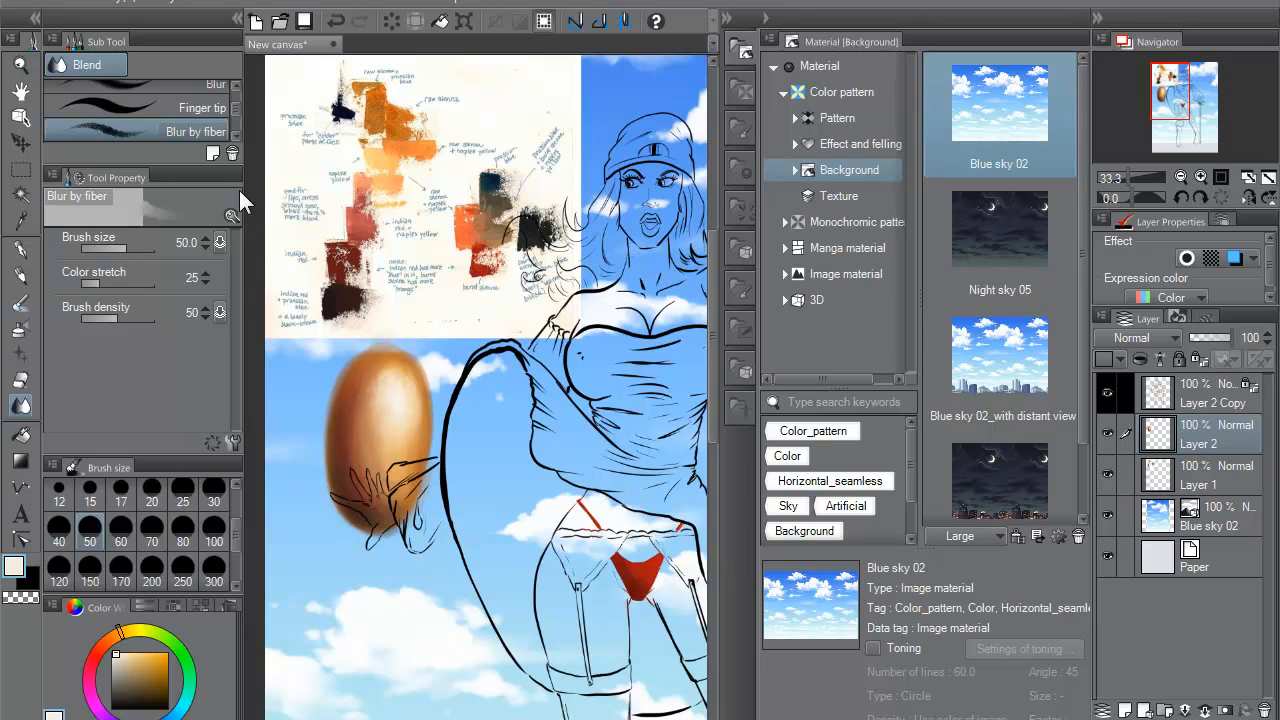
left_click(209, 106)
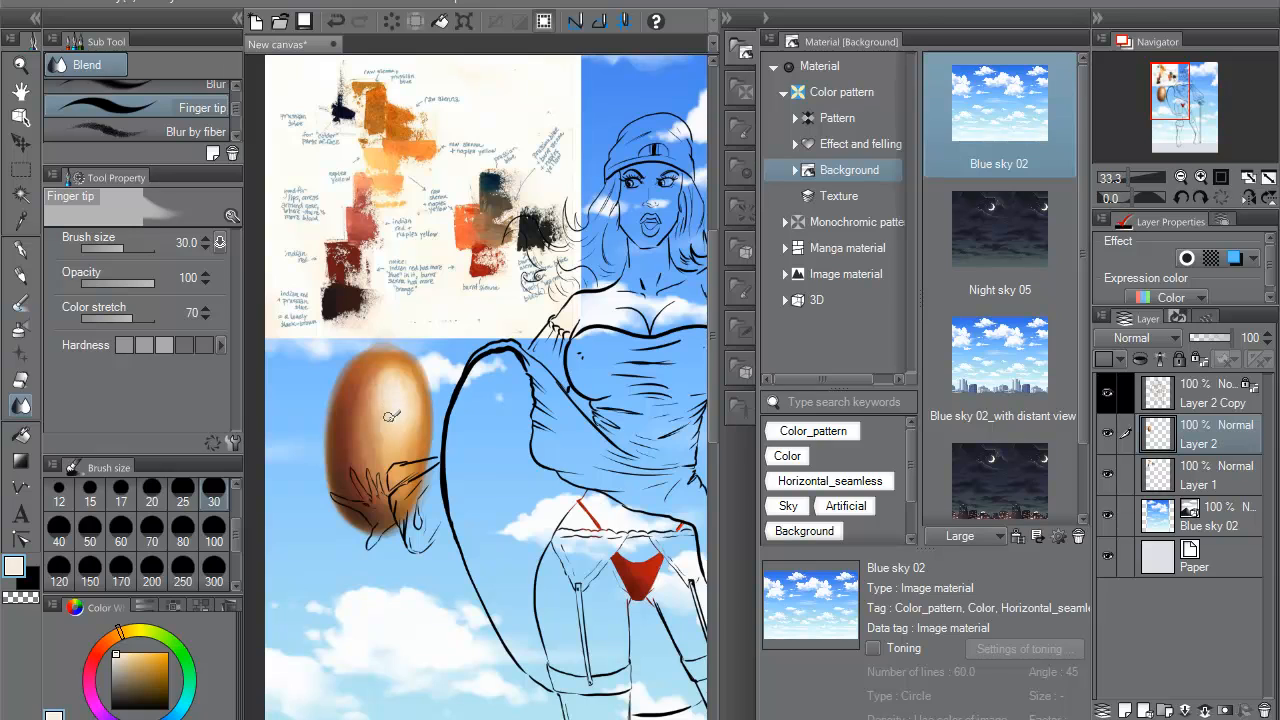
left_click(182, 532)
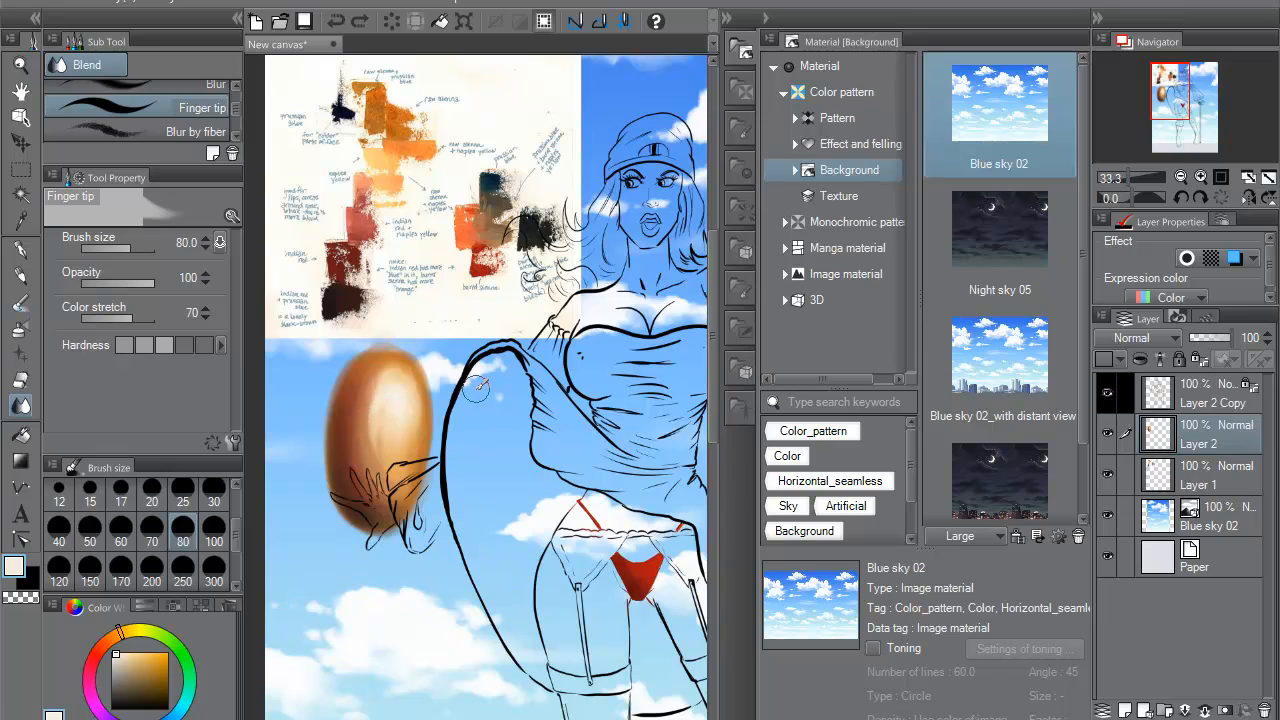
- Smooth the oval's color transitions with the Blend sub tool at brush size 80
left_click_drag(232, 106, 232, 97)
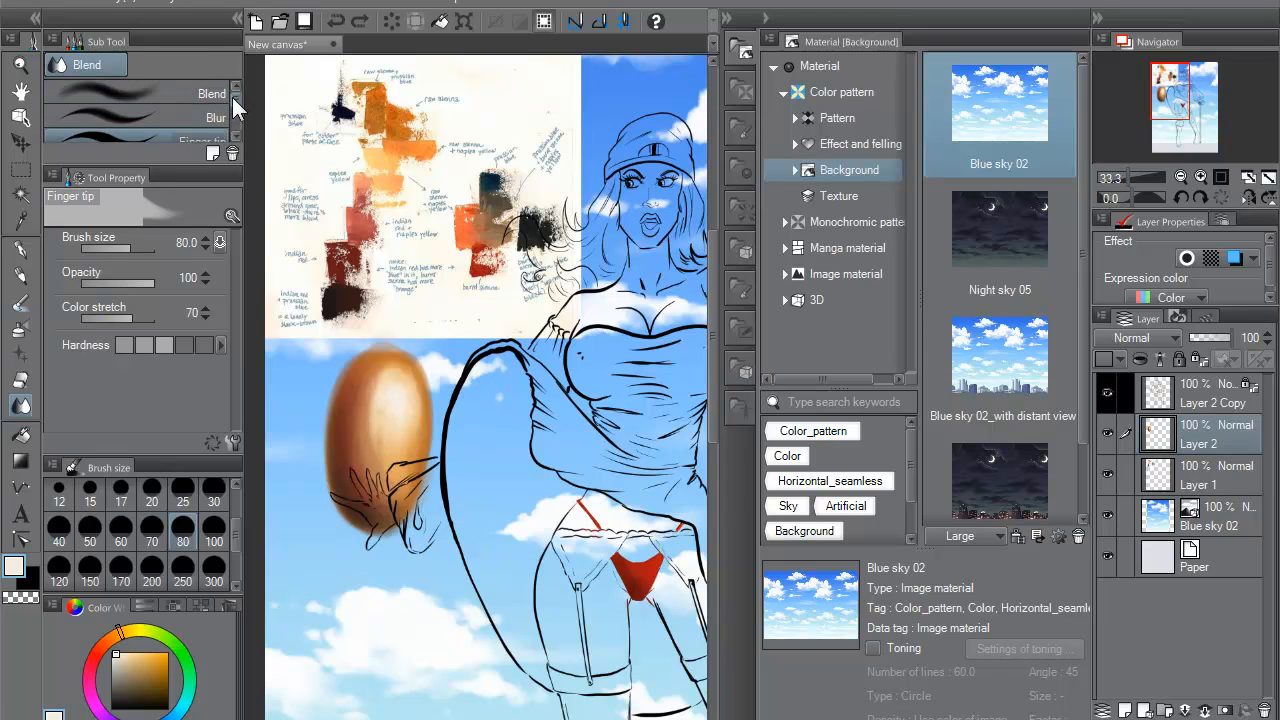
left_click(218, 88)
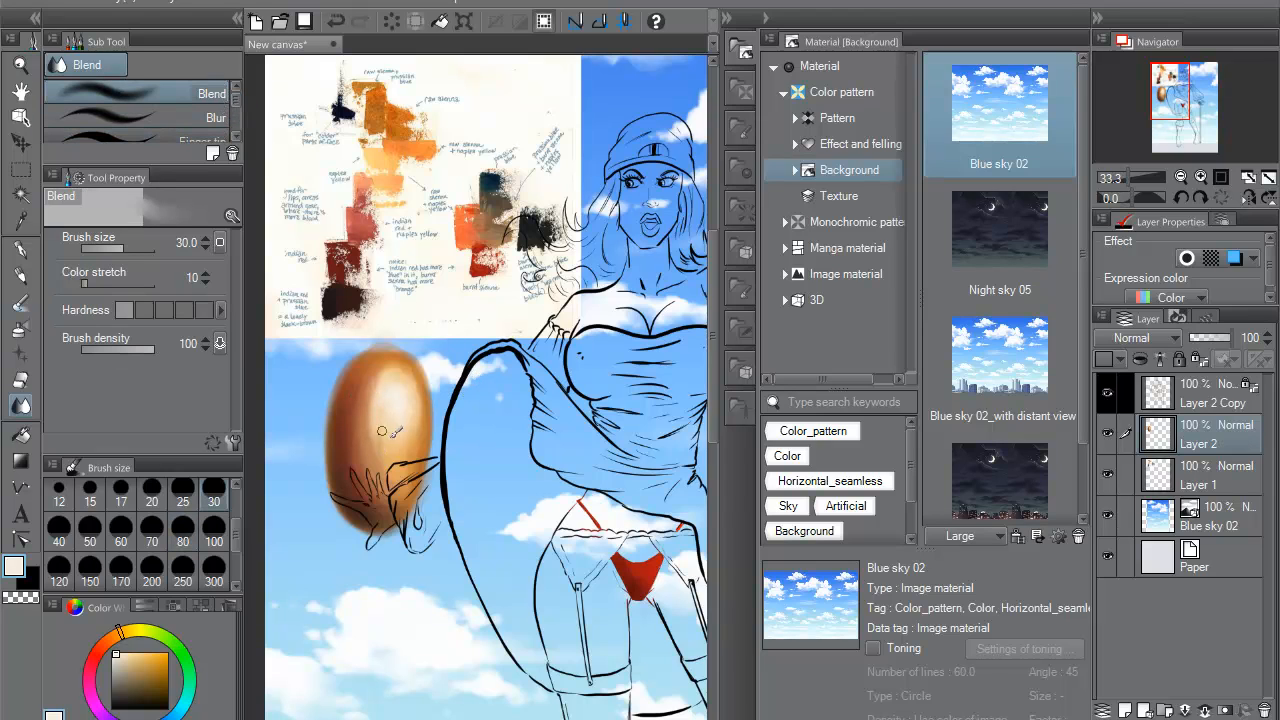
left_click(183, 535)
mouse_move(390, 372)
left_mouse_down()
mouse_move(415, 402)
mouse_move(383, 428)
mouse_move(368, 422)
mouse_move(400, 458)
mouse_move(414, 441)
mouse_move(363, 454)
mouse_move(359, 393)
mouse_move(377, 482)
mouse_move(387, 468)
mouse_move(363, 414)
mouse_move(362, 458)
mouse_move(349, 433)
mouse_move(390, 356)
mouse_move(414, 382)
mouse_move(411, 441)
mouse_move(418, 395)
mouse_move(407, 488)
mouse_move(380, 495)
mouse_move(359, 405)
mouse_move(357, 495)
mouse_move(438, 470)
left_mouse_up()
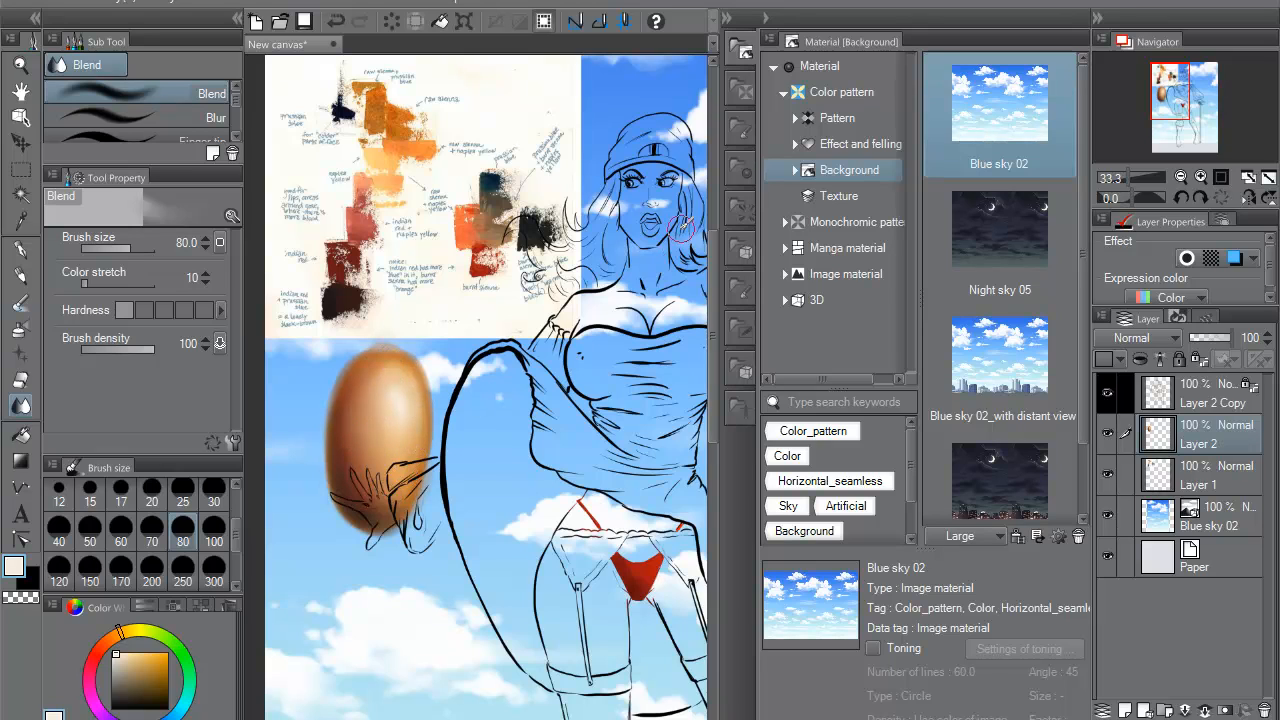
- Try the Soothing watercolor blender at brush size 80 on the oval, and reselect the Blur by fiber blender
mouse_move(232, 106)
left_mouse_down()
mouse_move(222, 124)
mouse_move(232, 119)
mouse_move(219, 95)
left_mouse_up()
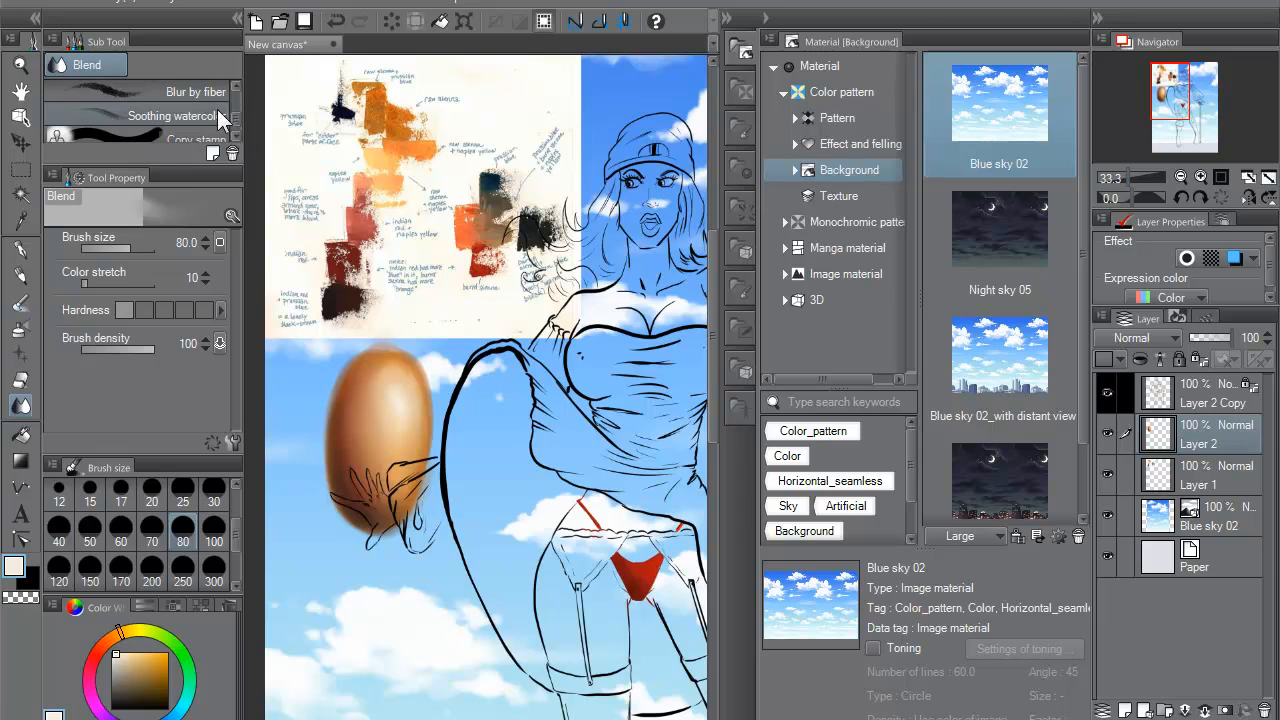
left_click(212, 117)
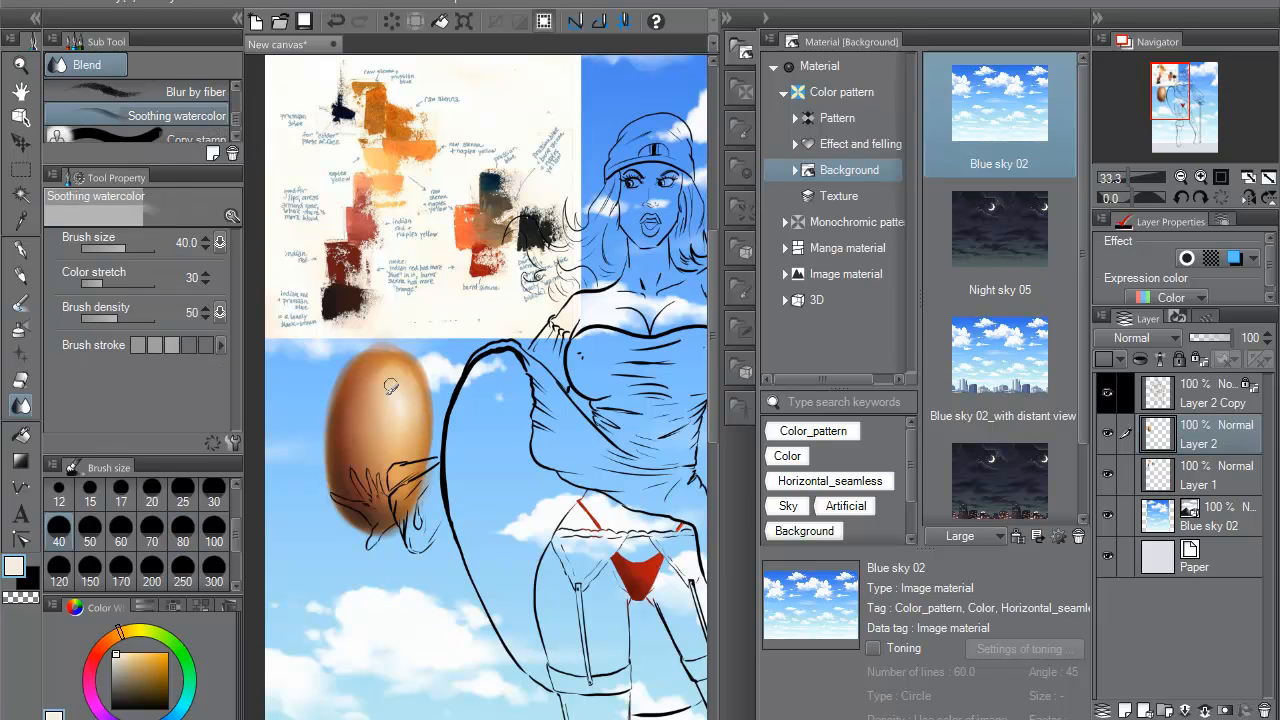
left_click(183, 525)
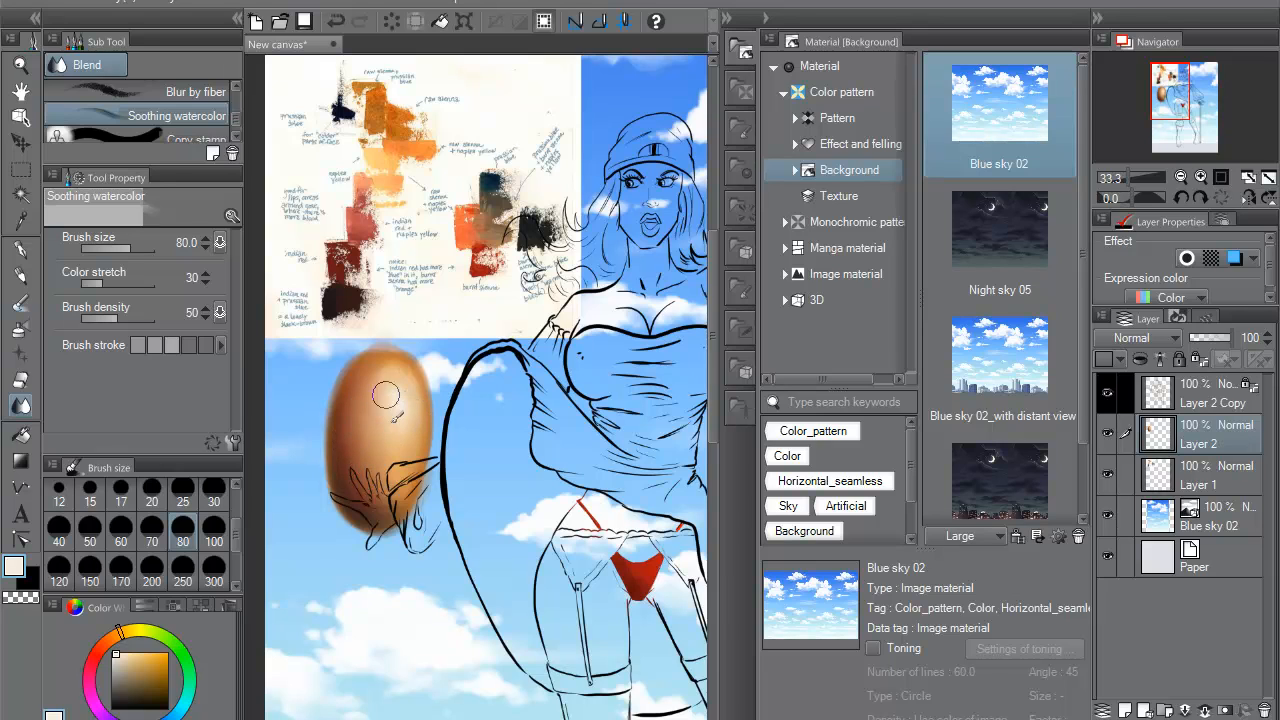
scroll(232, 121, "down", 1)
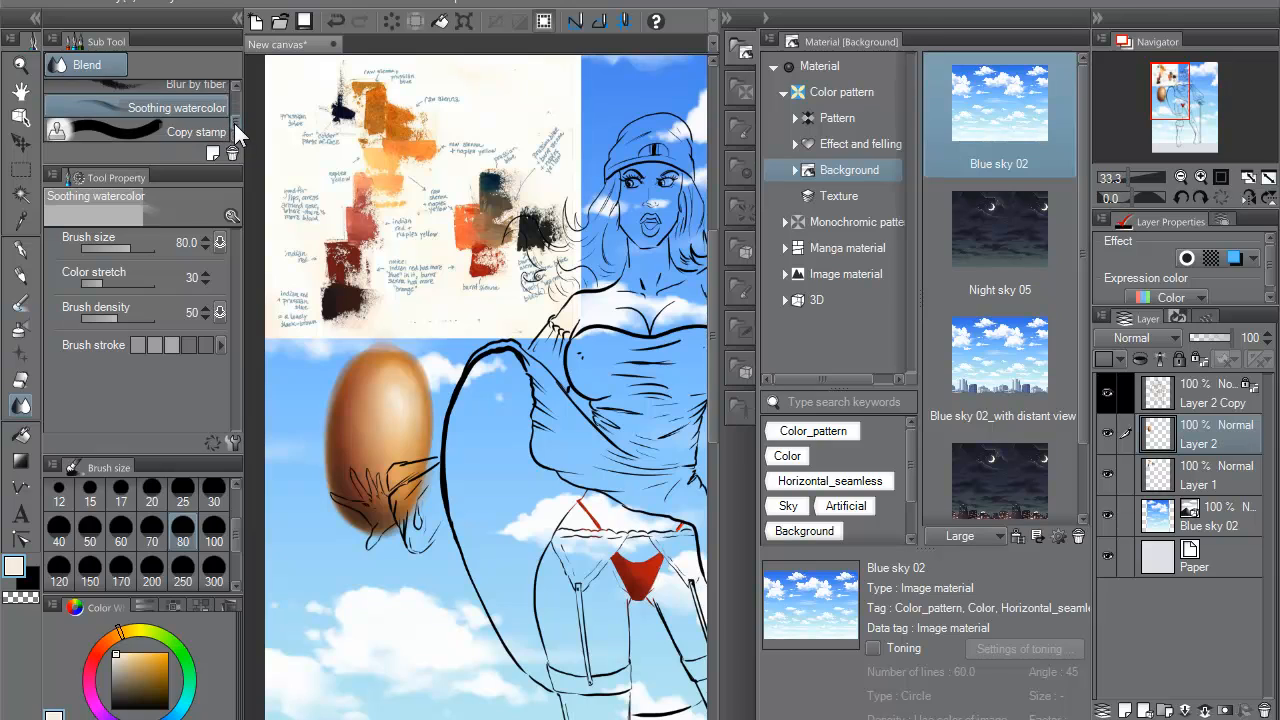
scroll(231, 120, "up", 3)
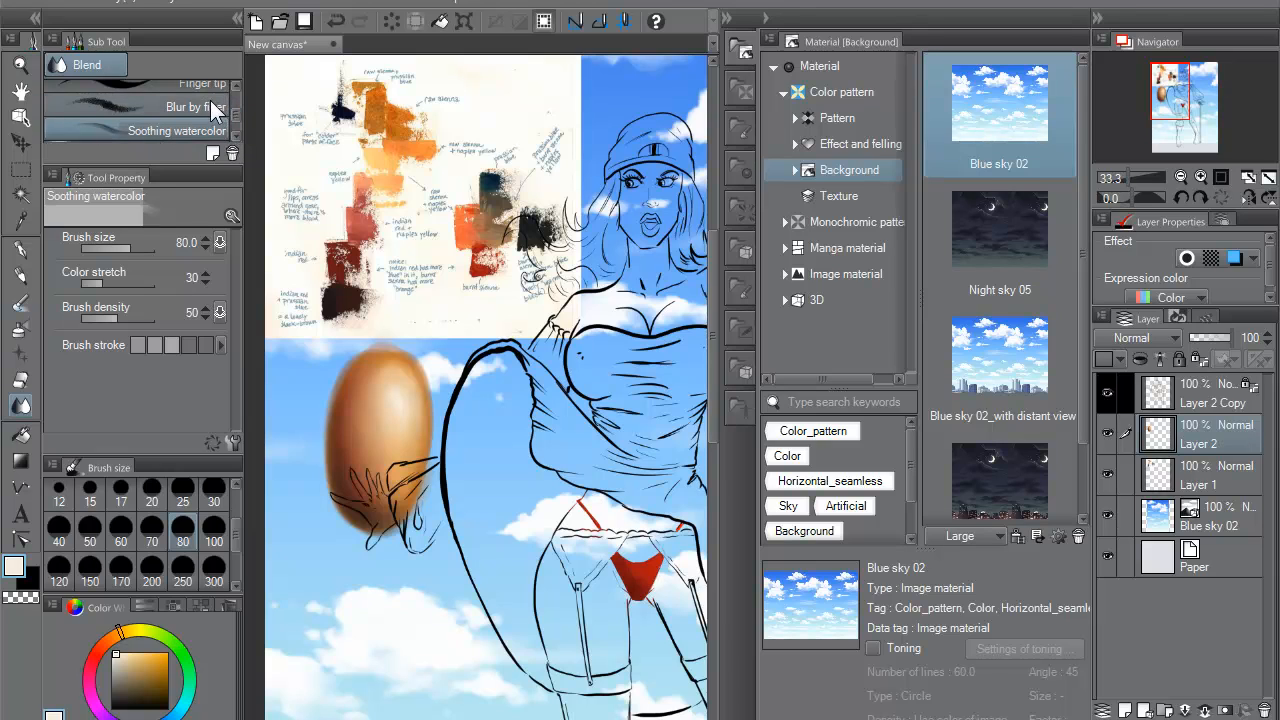
left_click(210, 104)
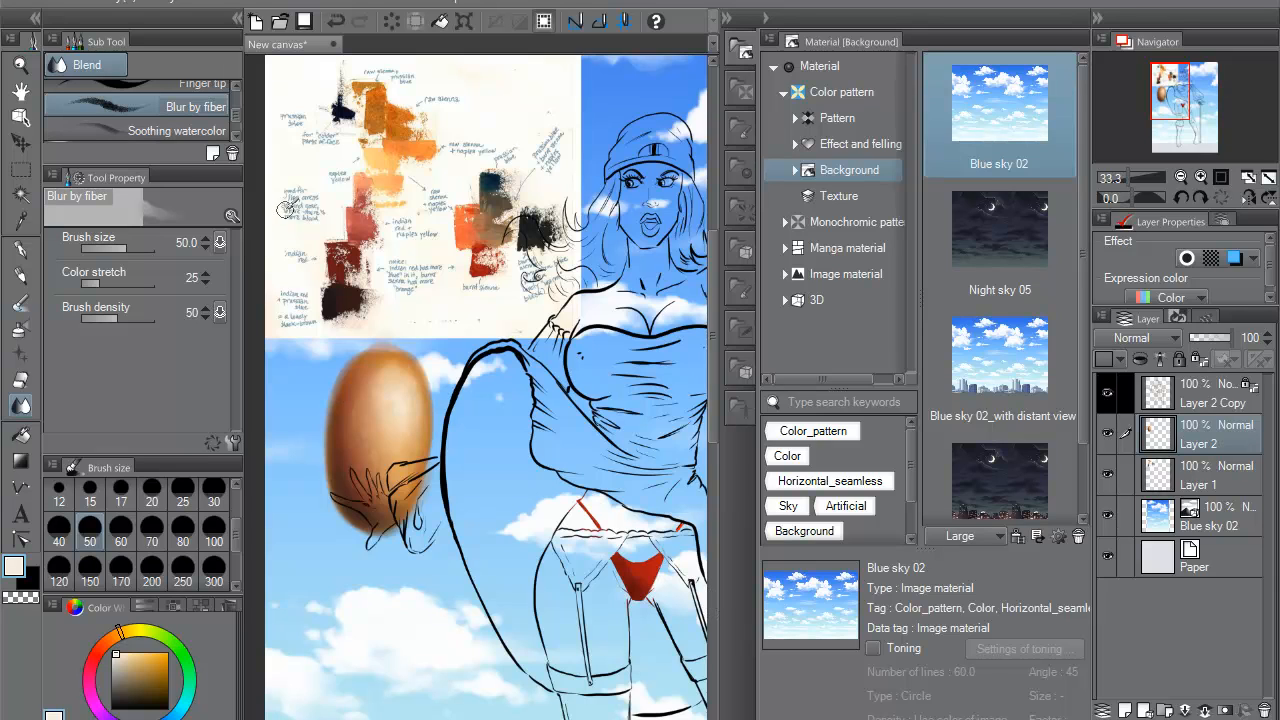
- Switch to the Oil paint brush and set its amount of paint to 54
left_click(19, 301)
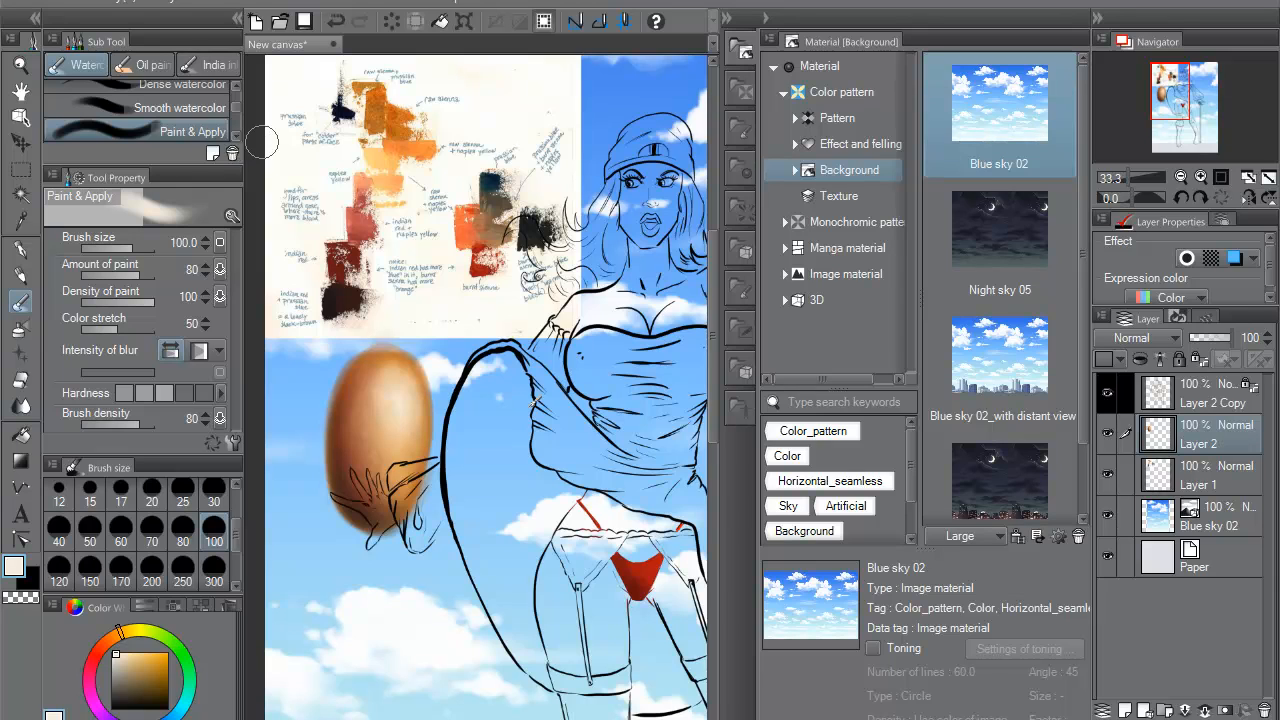
left_click(150, 66)
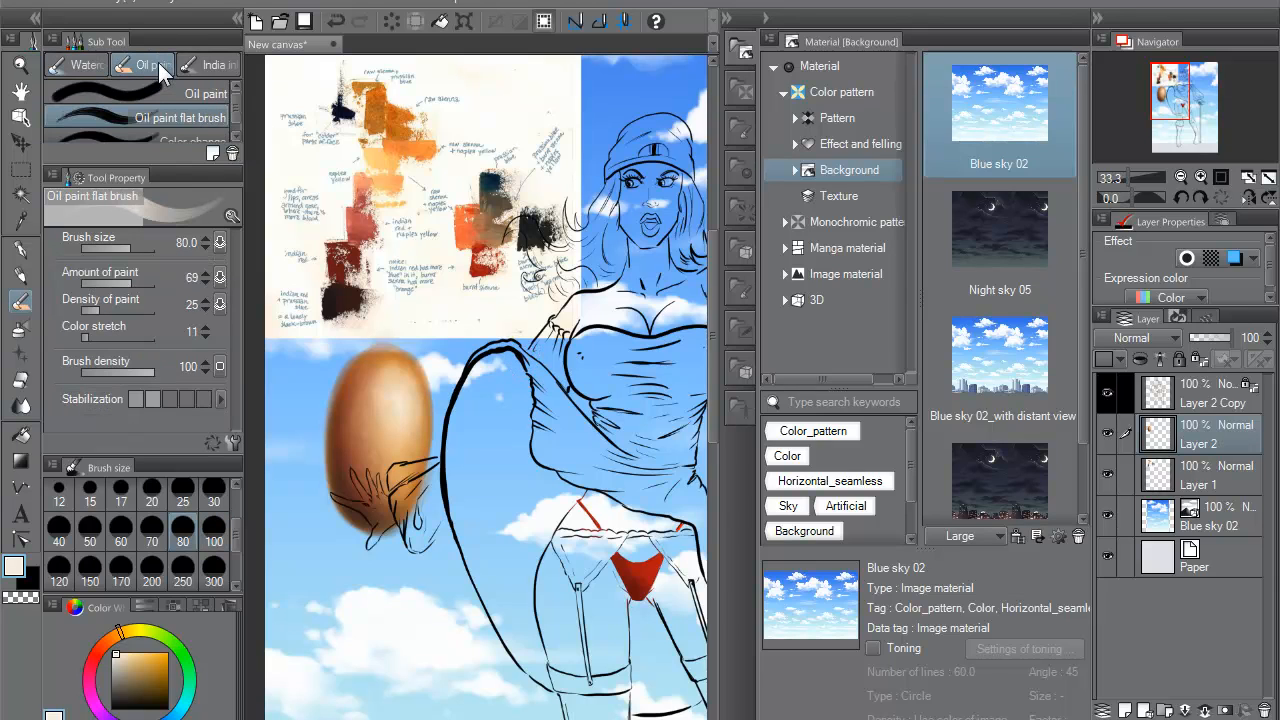
left_click(212, 86)
left_click(121, 278)
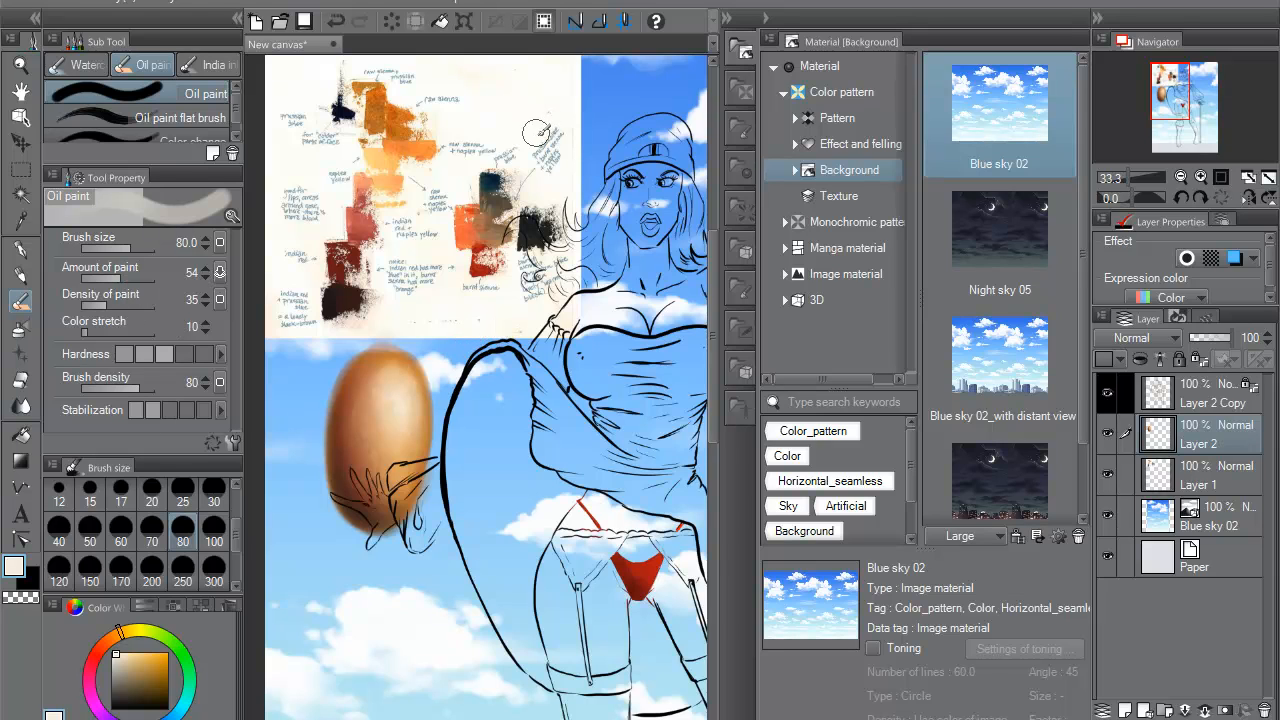
- Paint a second solid oval beside the first in orange sampled from the reference image, hiding Layer 2 Copy to remove the line art from view
left_click(405, 117, "alt")
mouse_move(510, 392)
left_mouse_down()
mouse_move(487, 512)
mouse_move(503, 372)
mouse_move(529, 423)
mouse_move(515, 495)
mouse_move(502, 504)
mouse_move(512, 387)
mouse_move(493, 435)
mouse_move(498, 487)
mouse_move(511, 445)
mouse_move(497, 502)
mouse_move(530, 443)
mouse_move(512, 370)
mouse_move(479, 388)
mouse_move(498, 369)
mouse_move(537, 410)
mouse_move(474, 458)
left_mouse_up()
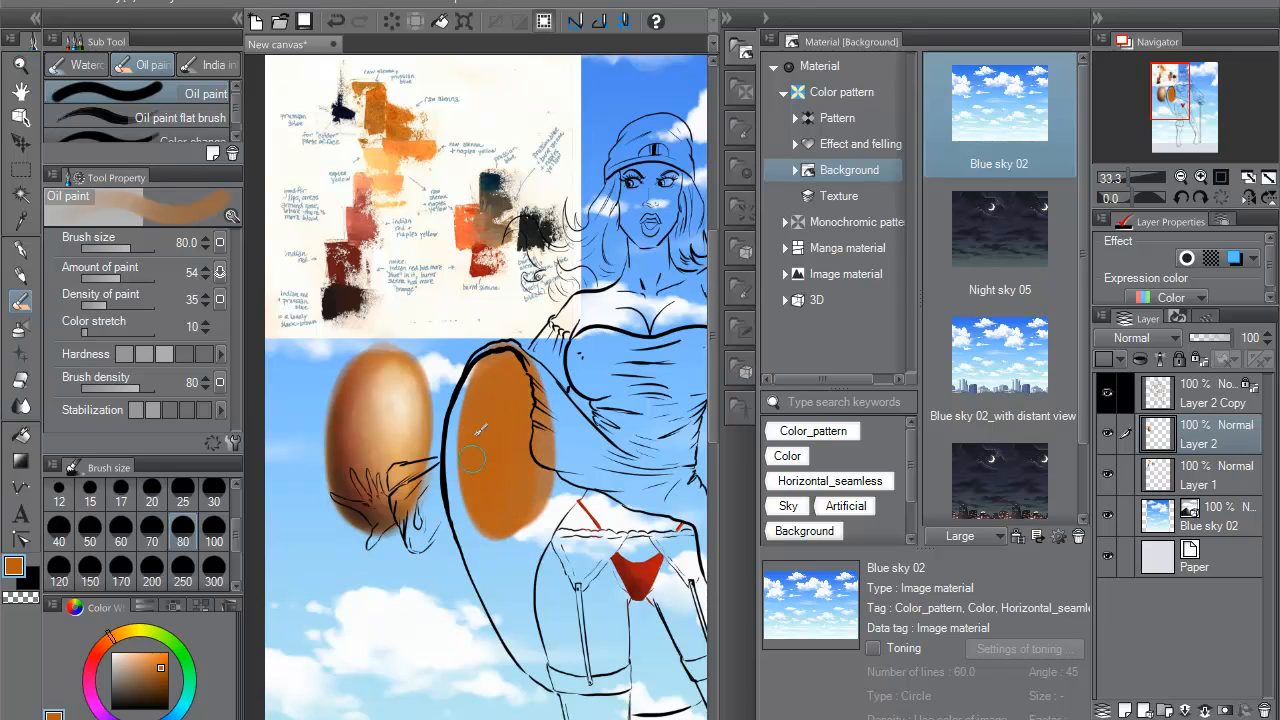
left_click(1107, 391)
mouse_move(534, 372)
left_mouse_down()
mouse_move(533, 488)
mouse_move(519, 369)
mouse_move(462, 476)
left_mouse_up()
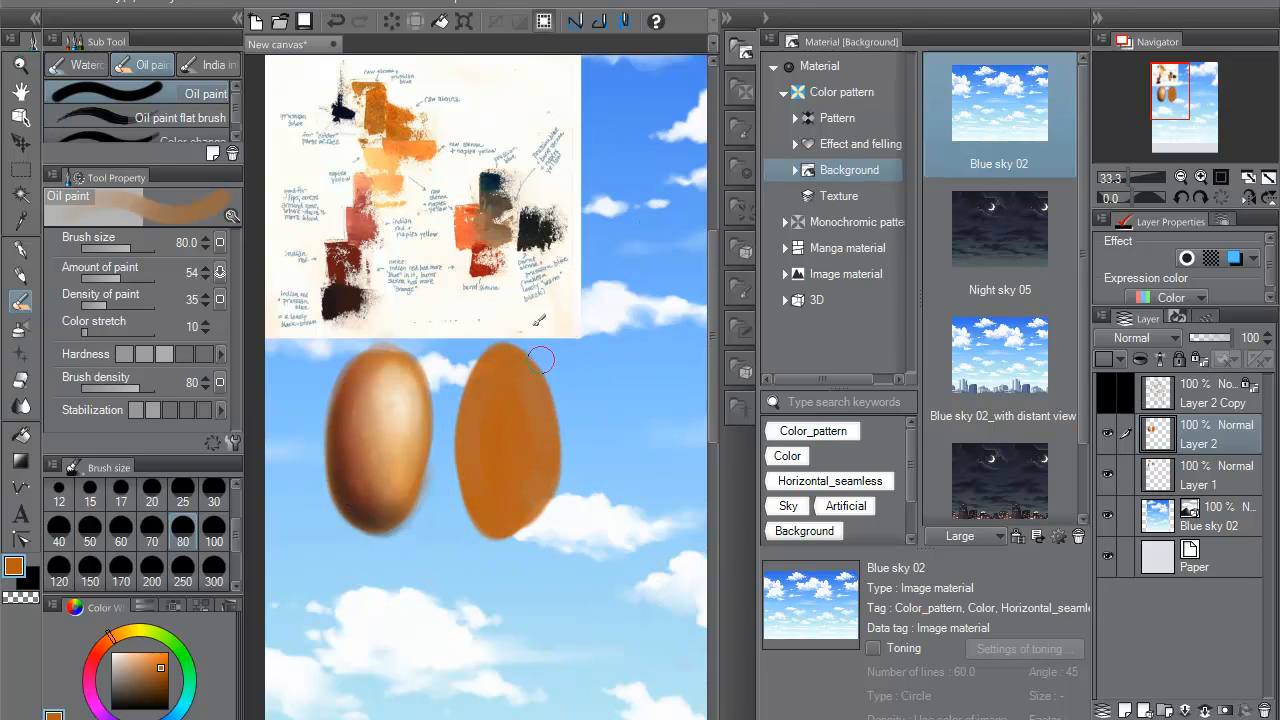
- Paint a lighter orange highlight on the second oval with a sampled reference color and blend its border with tones sampled from the oval
left_click(378, 157, "alt")
mouse_move(525, 411)
left_mouse_down()
mouse_move(513, 382)
mouse_move(536, 426)
mouse_move(516, 456)
mouse_move(510, 379)
mouse_move(512, 446)
mouse_move(532, 420)
mouse_move(508, 375)
mouse_move(528, 405)
mouse_move(503, 450)
mouse_move(513, 457)
mouse_move(505, 420)
mouse_move(477, 419)
mouse_move(493, 373)
mouse_move(534, 436)
left_mouse_up()
left_click(485, 413, "alt")
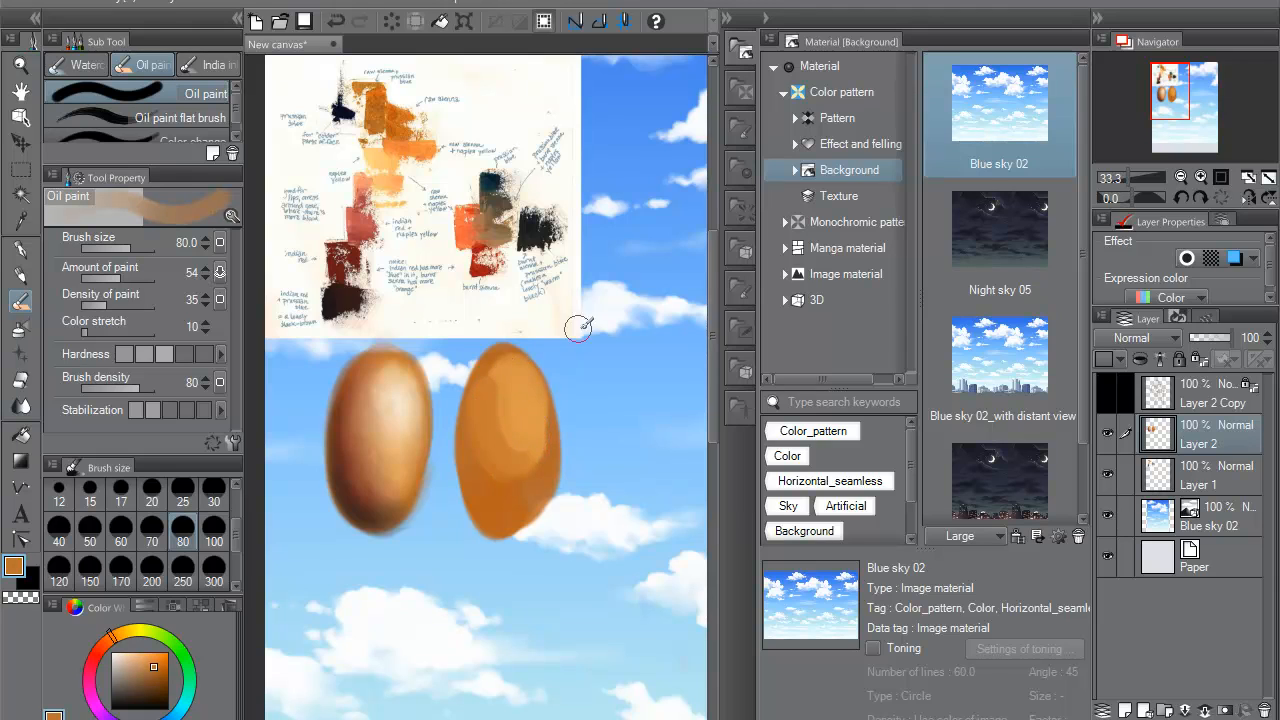
left_click(508, 388, "alt")
left_click_drag(505, 384, 498, 445)
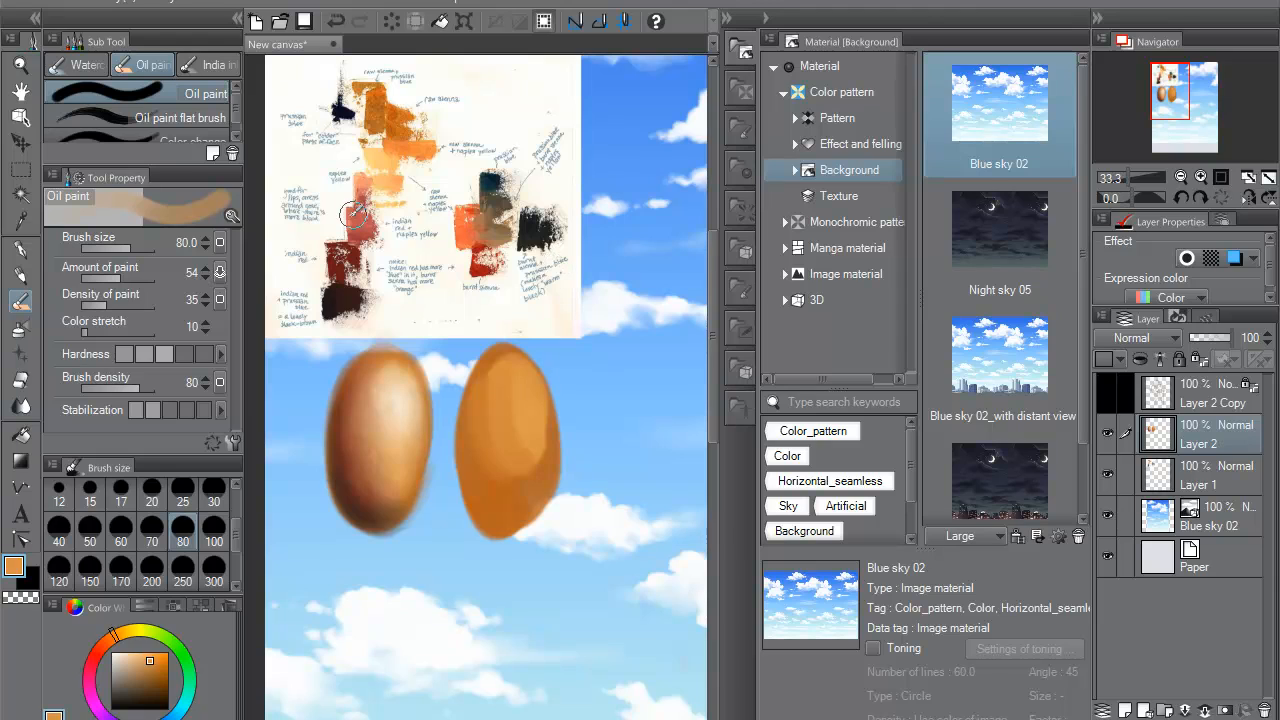
- Undo the dark red stroke and shade the second oval's lower left side with the near-black brown sampled from the reference image
left_click(354, 256, "alt")
mouse_move(489, 392)
left_mouse_down()
mouse_move(492, 494)
mouse_move(470, 404)
mouse_move(490, 505)
mouse_move(512, 525)
mouse_move(469, 423)
mouse_move(491, 338)
left_mouse_up()
left_click(351, 298, "alt")
key("ctrl+z")
left_click_drag(517, 506, 481, 408)
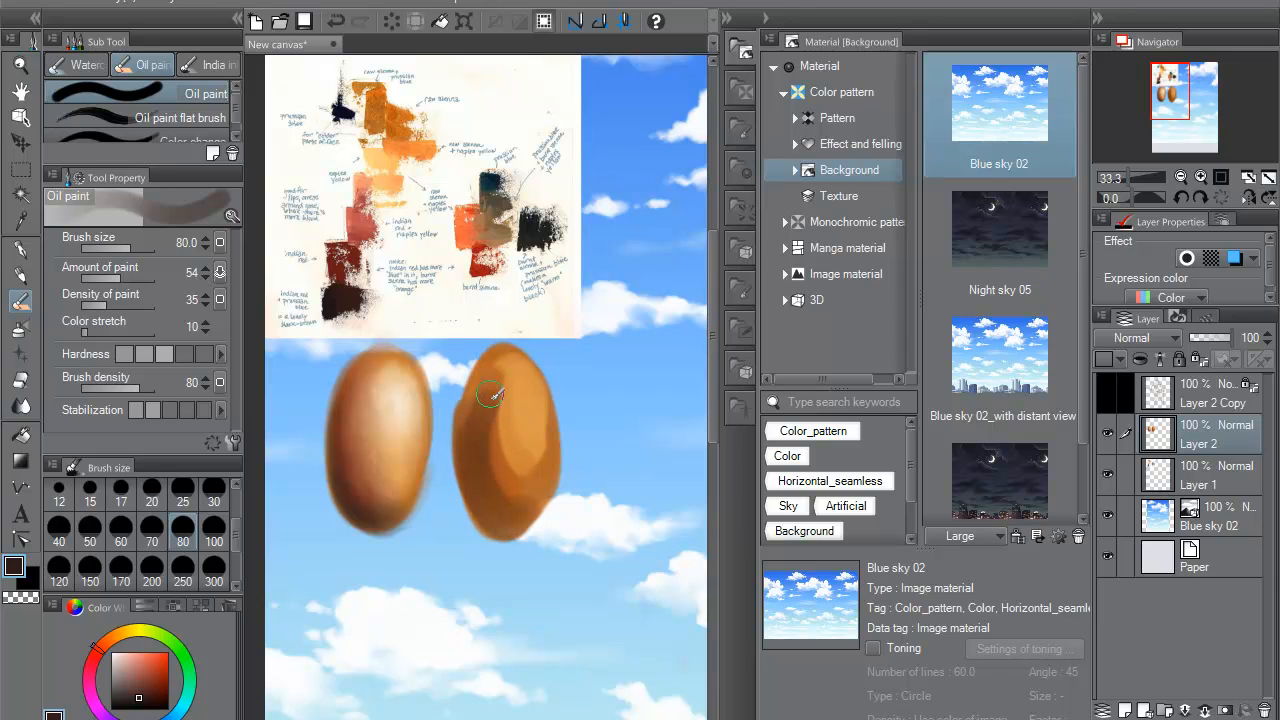
- Sample the second oval's shadow, highlight and edge tones to blend the dark shading toward its center and right side
left_click(499, 459, "alt")
mouse_move(494, 468)
left_mouse_down()
mouse_move(496, 397)
mouse_move(522, 488)
left_mouse_up()
mouse_move(477, 430)
left_mouse_down()
mouse_move(513, 392)
mouse_move(503, 488)
left_mouse_up()
left_click(526, 412, "alt")
mouse_move(514, 388)
left_mouse_down()
mouse_move(553, 439)
mouse_move(519, 445)
left_mouse_up()
left_click(541, 424, "alt")
mouse_move(545, 372)
left_mouse_down()
mouse_move(543, 434)
mouse_move(536, 411)
mouse_move(510, 480)
left_mouse_up()
- Sample brownish-orange tones from the second oval and paint over its center to soften the highlight's border
left_click(555, 456, "alt")
left_click(514, 412, "alt")
left_click(498, 430, "alt")
left_click_drag(498, 398, 529, 456)
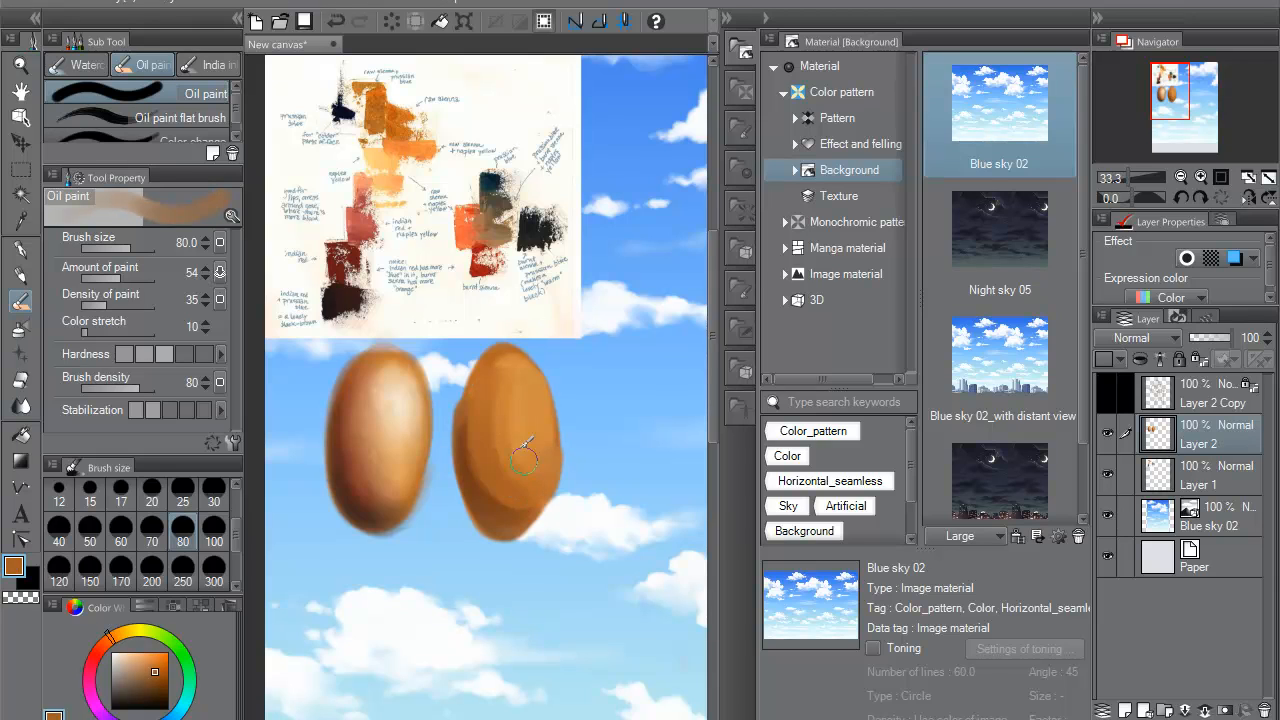
- Paint sampled brown and orange tones down the second oval's left side and center, and add a pale highlight with a sampled cloud white
left_click(497, 466, "alt")
left_click_drag(468, 398, 480, 505)
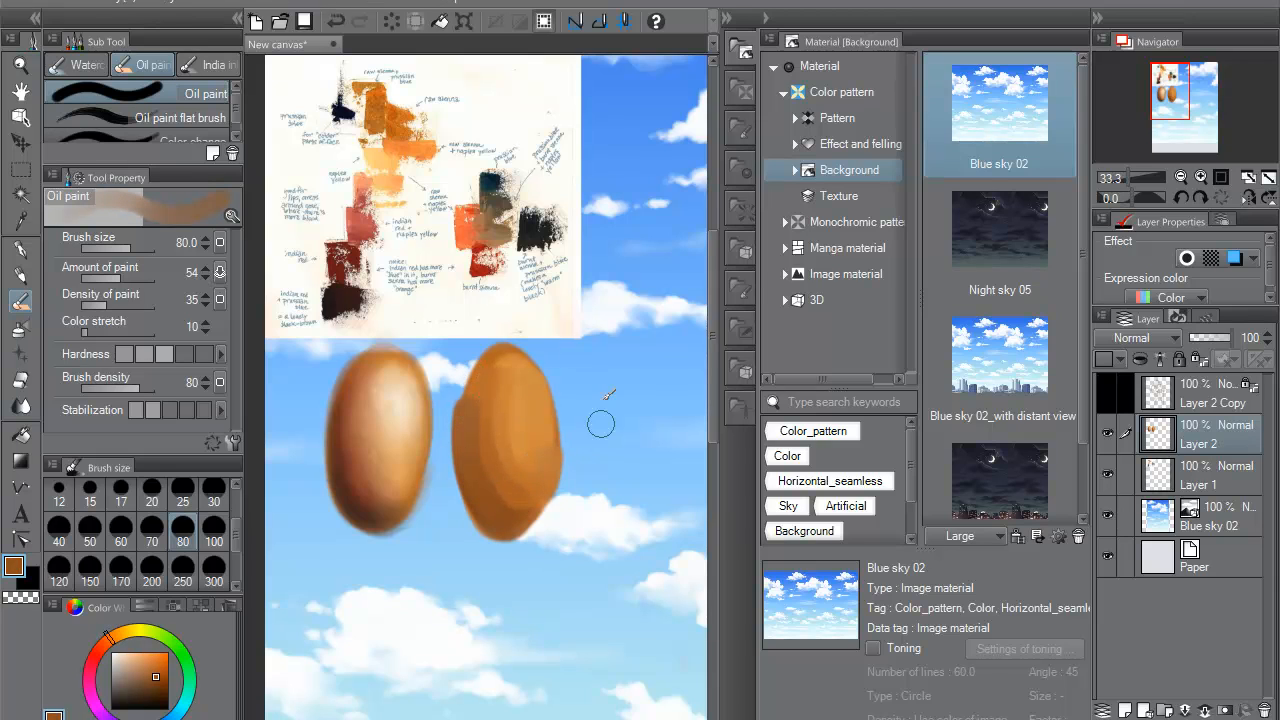
left_click(486, 376, "alt")
left_click_drag(482, 388, 507, 480)
left_click(517, 402, "alt")
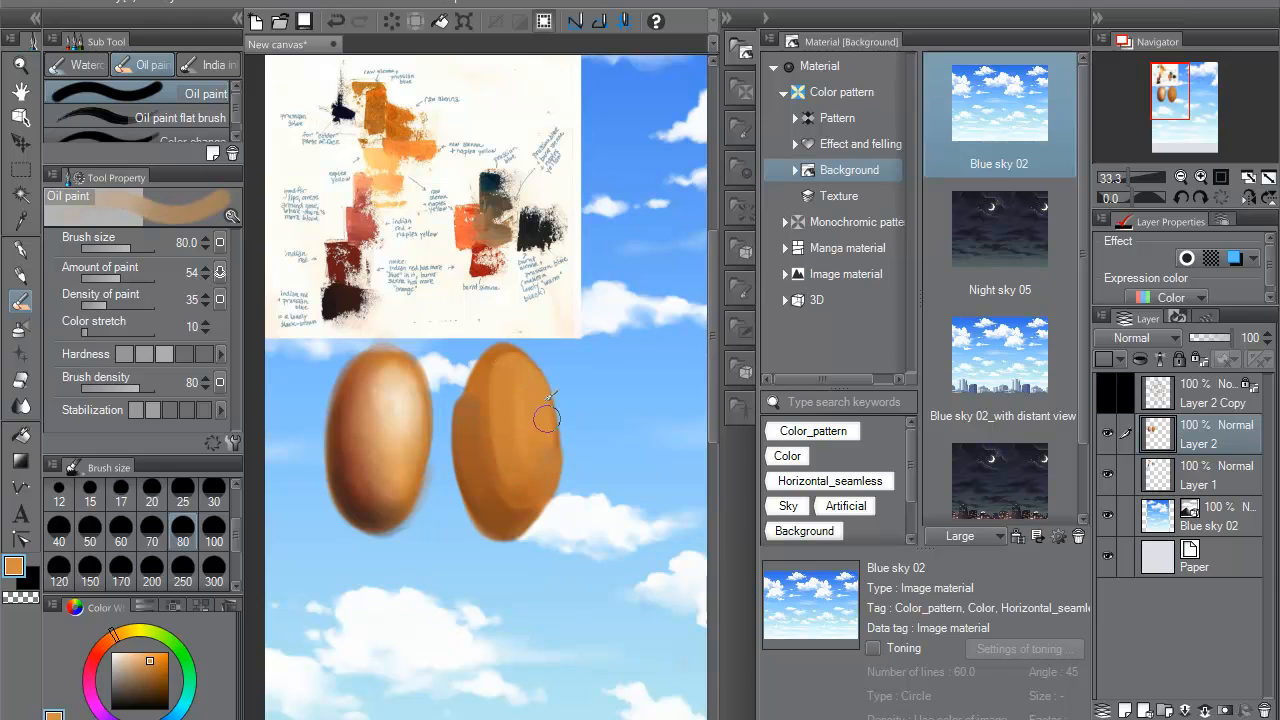
left_click(571, 512, "alt")
mouse_move(514, 385)
left_mouse_down()
mouse_move(521, 450)
mouse_move(541, 458)
mouse_move(505, 411)
left_mouse_up()
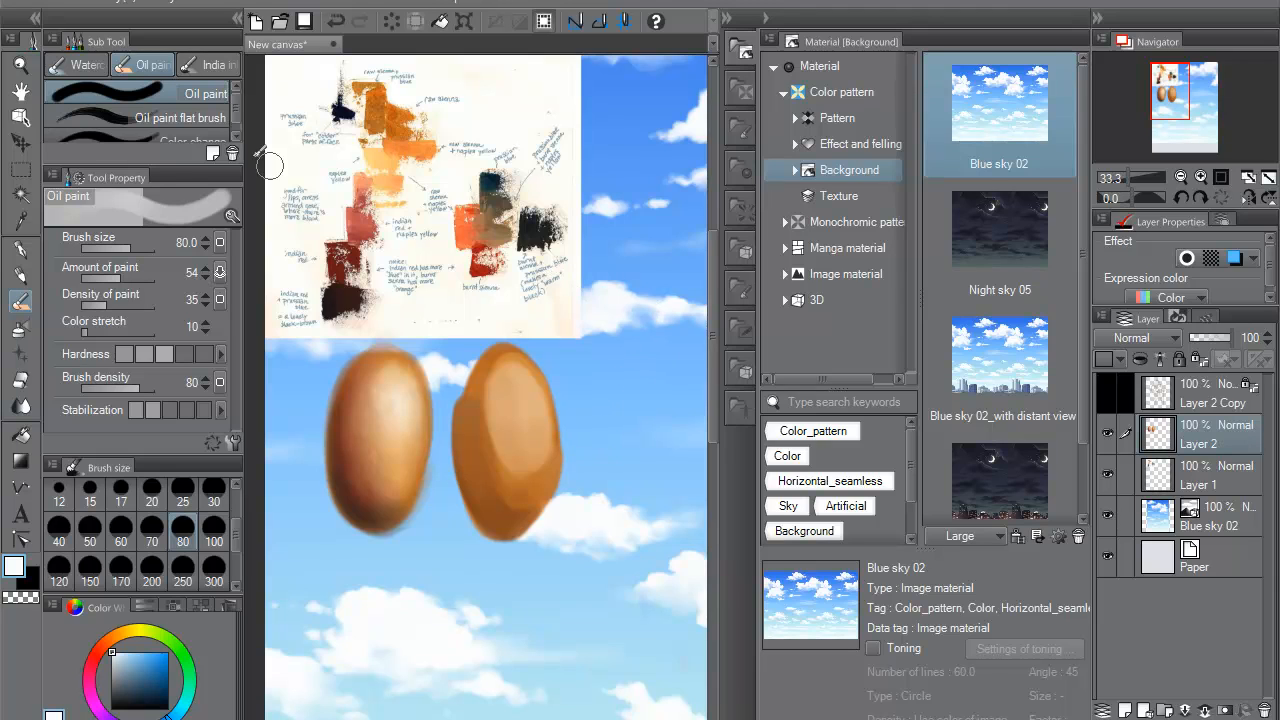
- Select the Oil paint flat brush, undo a test stroke on the second oval and turn off the brush size dynamics
left_click(192, 118)
mouse_move(503, 448)
left_mouse_down()
mouse_move(493, 384)
mouse_move(503, 450)
left_mouse_up()
key("ctrl+z")
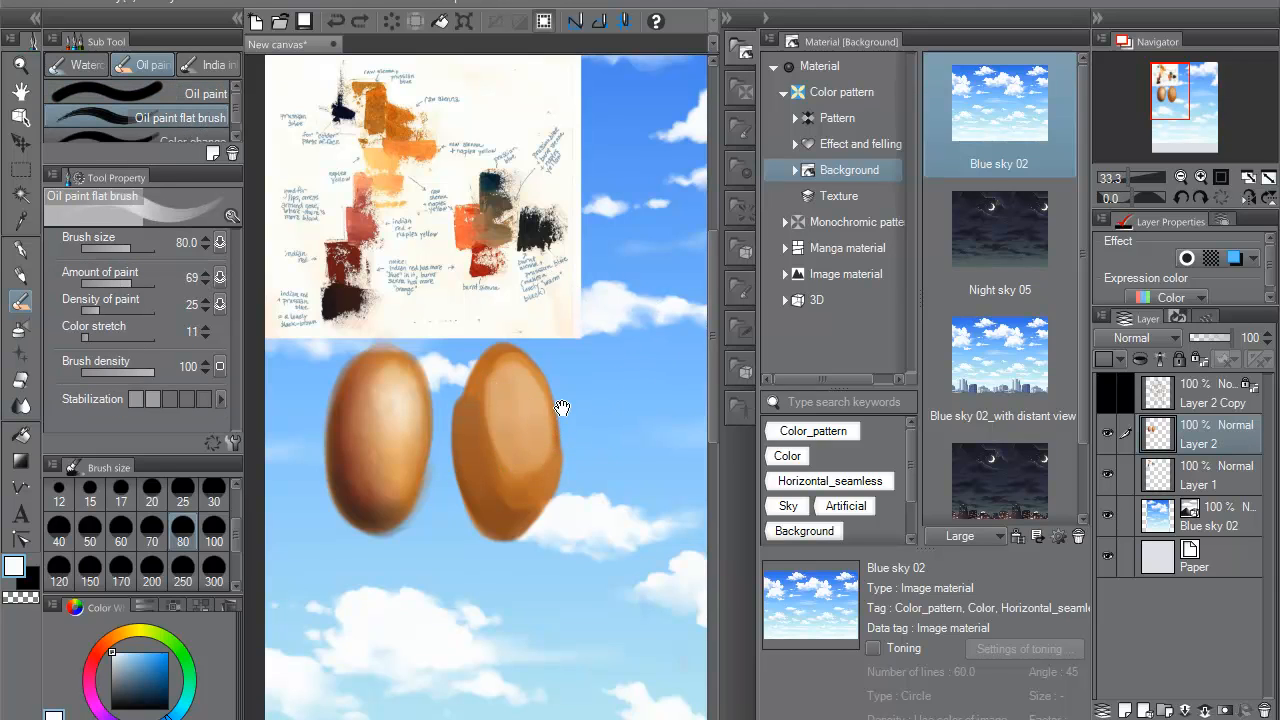
left_click(220, 242)
left_click(220, 296)
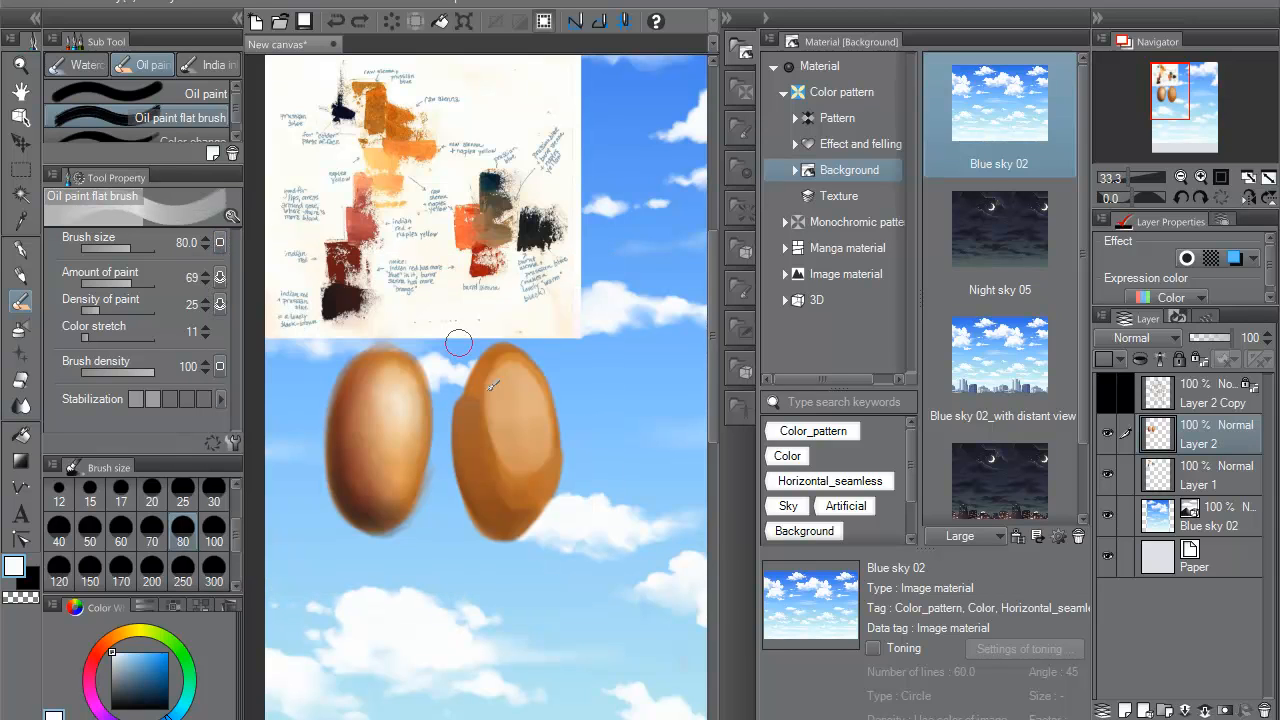
- Sample the second oval's orange and peach tones and paint flat strokes across the left border of its highlight
left_click(490, 405, "alt")
left_click_drag(489, 404, 517, 462)
left_click(517, 400, "alt")
left_click_drag(509, 383, 525, 460)
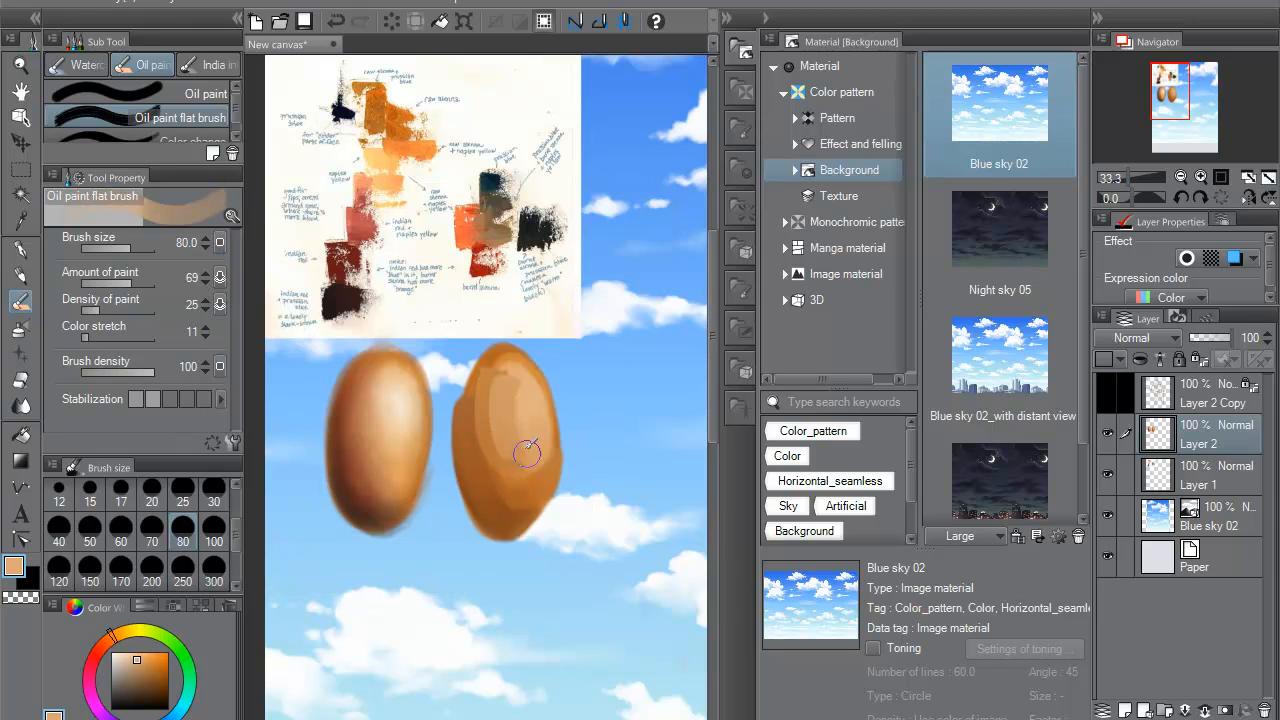
left_click_drag(484, 390, 497, 448)
left_click(474, 424, "alt")
left_click_drag(480, 422, 485, 482)
- Paint reddish-orange tones sampled from the reference image and the oval down the left center of the second oval
left_click(487, 265, "alt")
mouse_move(485, 418)
left_mouse_down()
mouse_move(483, 466)
mouse_move(489, 405)
left_mouse_up()
left_click(498, 437, "alt")
left_click(478, 226, "alt")
left_click(494, 464, "alt")
left_click_drag(498, 470, 506, 508)
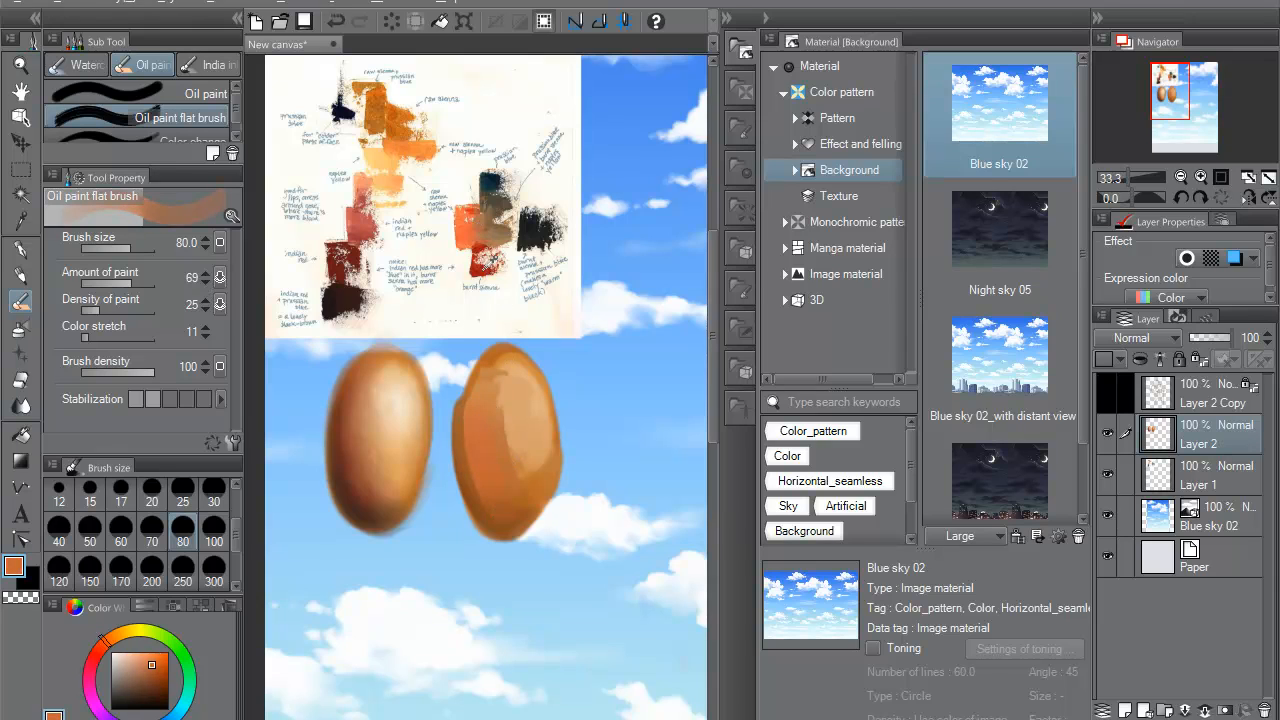
left_click(488, 264, "alt")
left_click_drag(479, 422, 488, 502)
- Shade the second oval's lower left side with dark red and near-black brown sampled from the reference image, mixing in oval tones
left_click(352, 264, "alt")
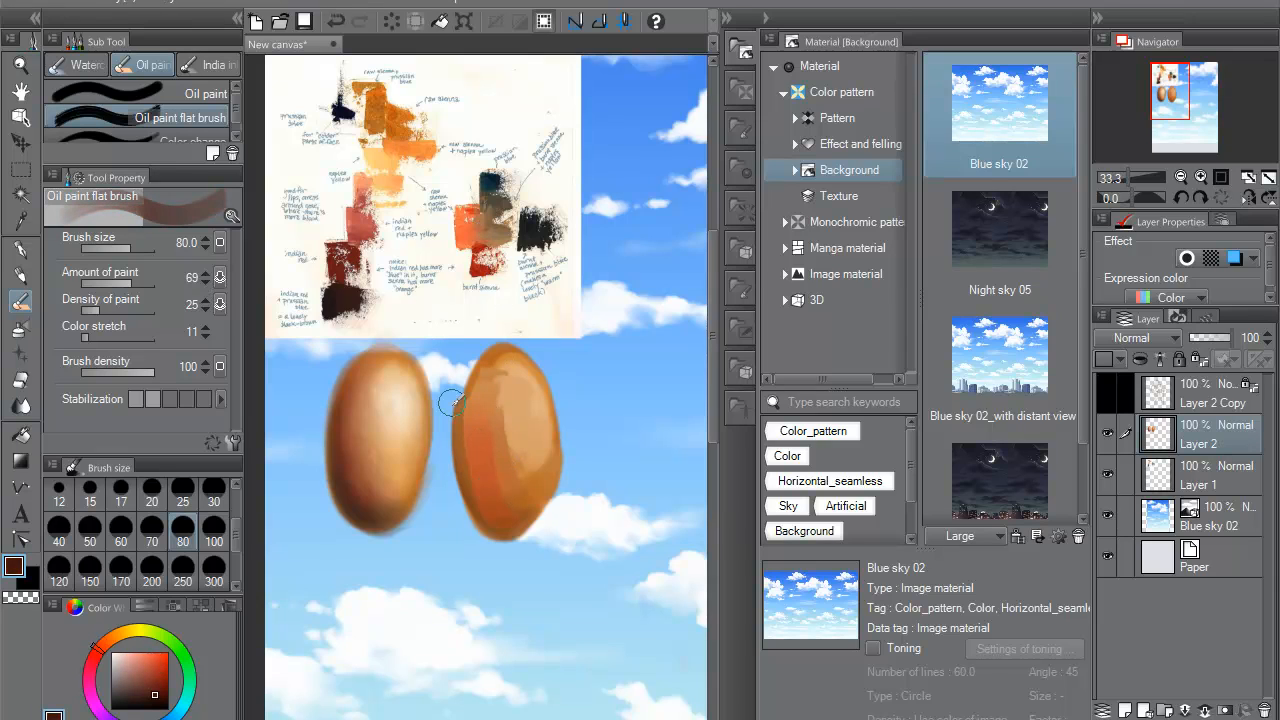
left_click(345, 264, "alt")
mouse_move(504, 516)
left_mouse_down()
mouse_move(473, 386)
mouse_move(512, 477)
mouse_move(489, 392)
left_mouse_up()
left_click(513, 478, "alt")
left_click(510, 497, "alt")
left_click_drag(510, 497, 495, 483)
left_click(350, 295, "alt")
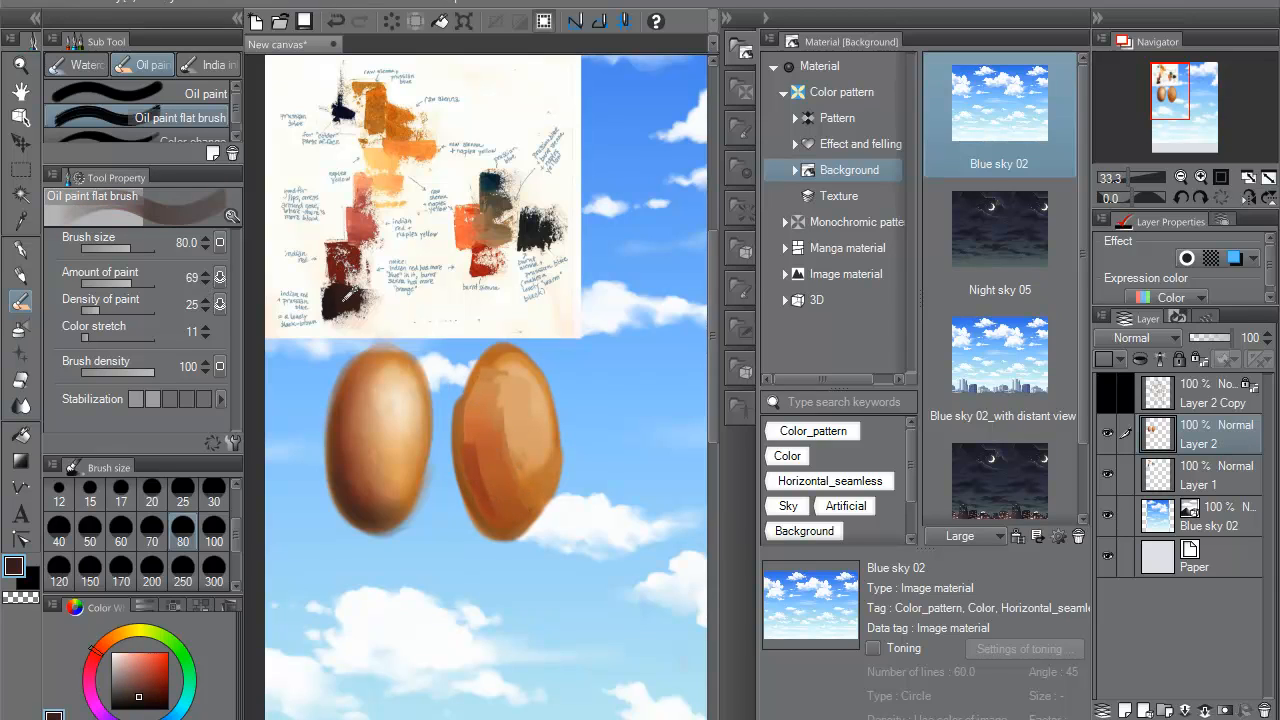
left_click_drag(507, 528, 466, 460)
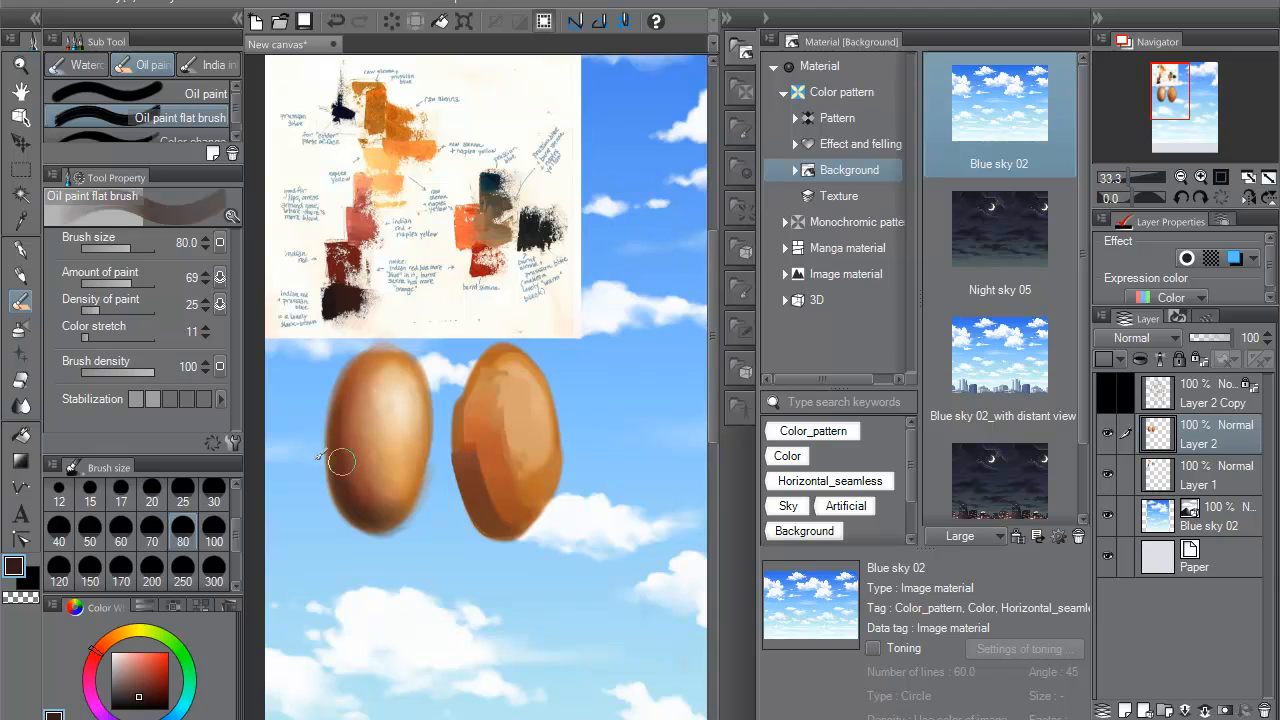
- Smooth the flat strokes across the whole second oval with the Blur by fiber blend tool at brush size 100
left_click(20, 405)
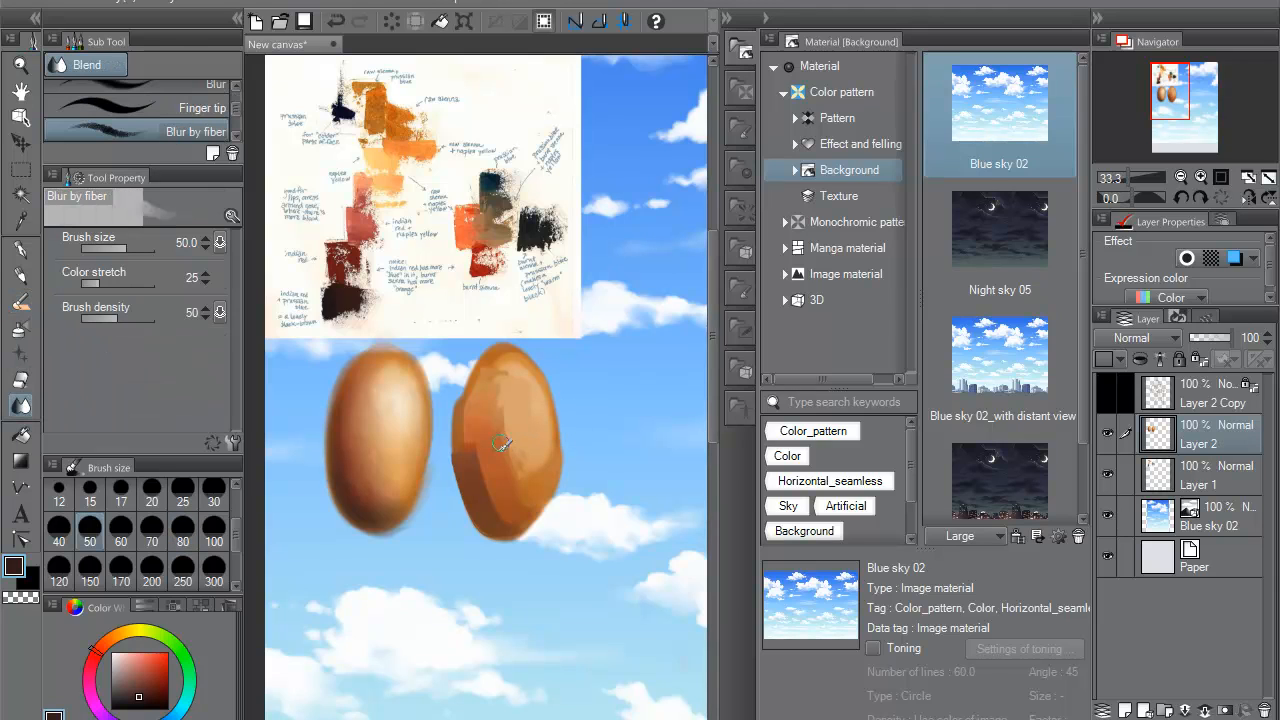
left_click(213, 538)
mouse_move(498, 417)
left_mouse_down()
mouse_move(500, 374)
mouse_move(519, 385)
mouse_move(495, 390)
mouse_move(500, 424)
mouse_move(539, 441)
left_mouse_up()
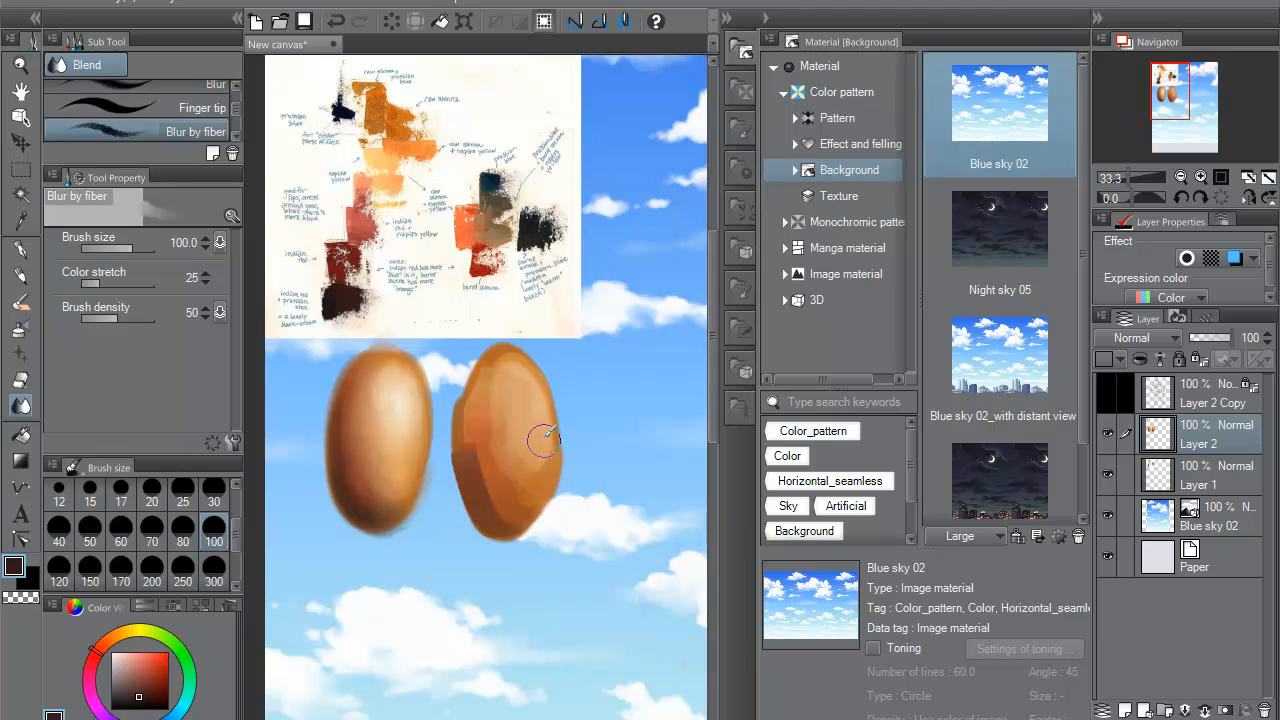
mouse_move(545, 441)
left_mouse_down()
mouse_move(535, 384)
mouse_move(503, 369)
left_mouse_up()
left_click_drag(492, 437, 514, 485)
left_click_drag(498, 390, 474, 424)
mouse_move(474, 471)
left_mouse_down()
mouse_move(499, 516)
mouse_move(469, 483)
left_mouse_up()
mouse_move(464, 418)
left_mouse_down()
mouse_move(463, 462)
mouse_move(483, 355)
mouse_move(483, 397)
mouse_move(496, 361)
mouse_move(471, 411)
mouse_move(514, 350)
mouse_move(540, 455)
mouse_move(504, 490)
mouse_move(500, 460)
mouse_move(510, 496)
mouse_move(492, 470)
mouse_move(515, 512)
mouse_move(505, 470)
mouse_move(495, 513)
mouse_move(470, 477)
mouse_move(477, 463)
mouse_move(518, 511)
left_mouse_up()
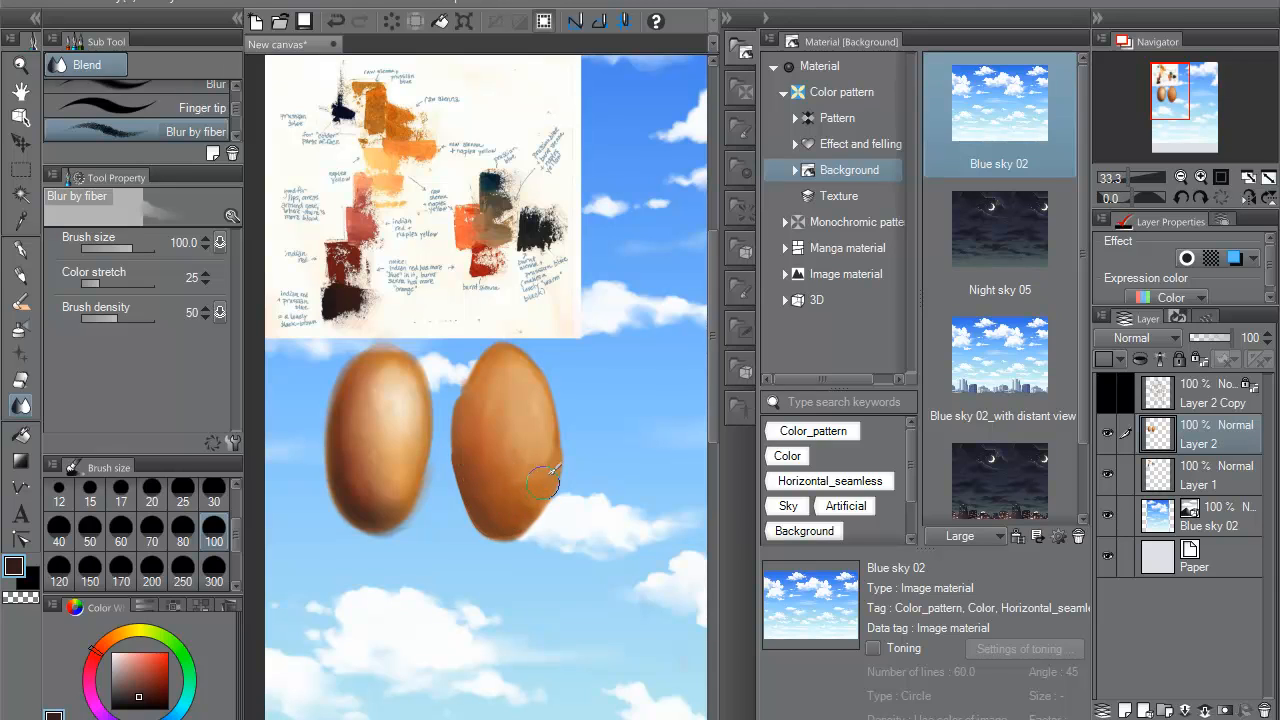
mouse_move(511, 461)
left_mouse_down()
mouse_move(537, 408)
mouse_move(542, 449)
mouse_move(500, 437)
mouse_move(501, 385)
mouse_move(517, 364)
mouse_move(533, 437)
mouse_move(502, 491)
mouse_move(493, 396)
mouse_move(484, 409)
mouse_move(514, 479)
left_mouse_up()
- With the Oil paint flat brush, paint cloud white, reference orange-red and reference yellow-orange strokes over the second oval's highlight area
left_click(20, 302)
left_click(575, 507, "alt")
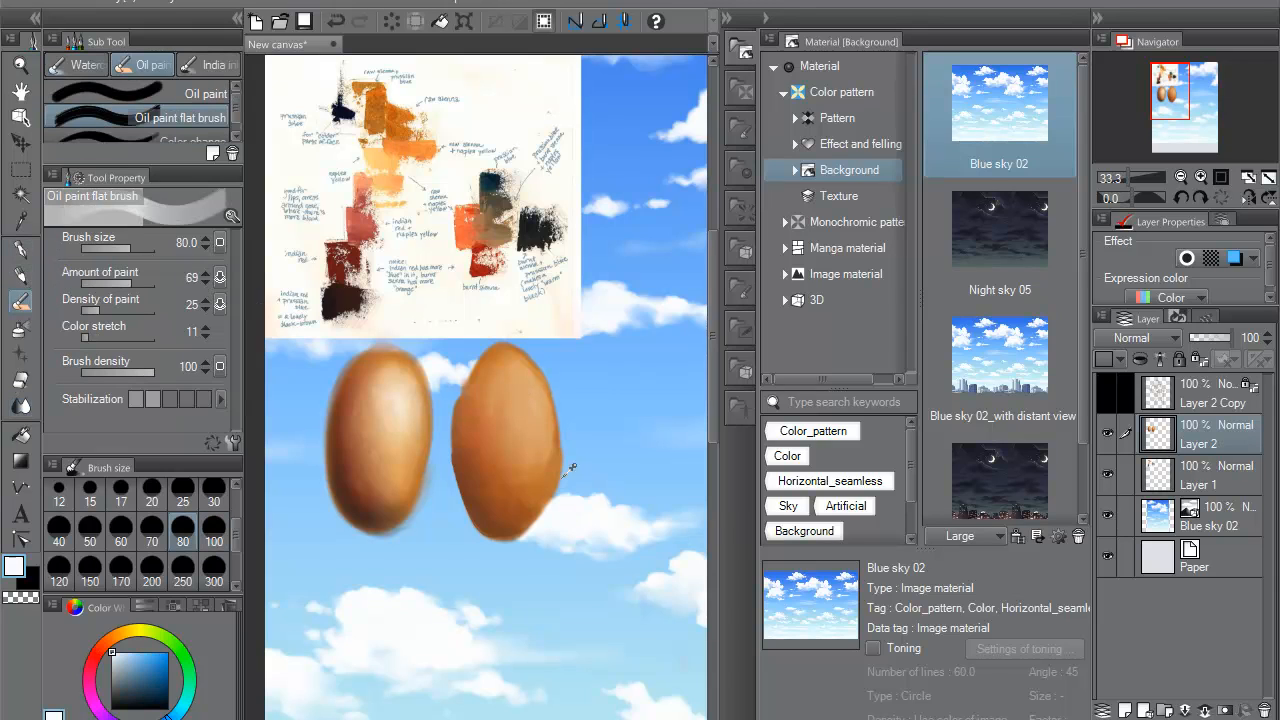
mouse_move(527, 390)
left_mouse_down()
mouse_move(515, 434)
mouse_move(512, 391)
mouse_move(524, 394)
mouse_move(537, 470)
left_mouse_up()
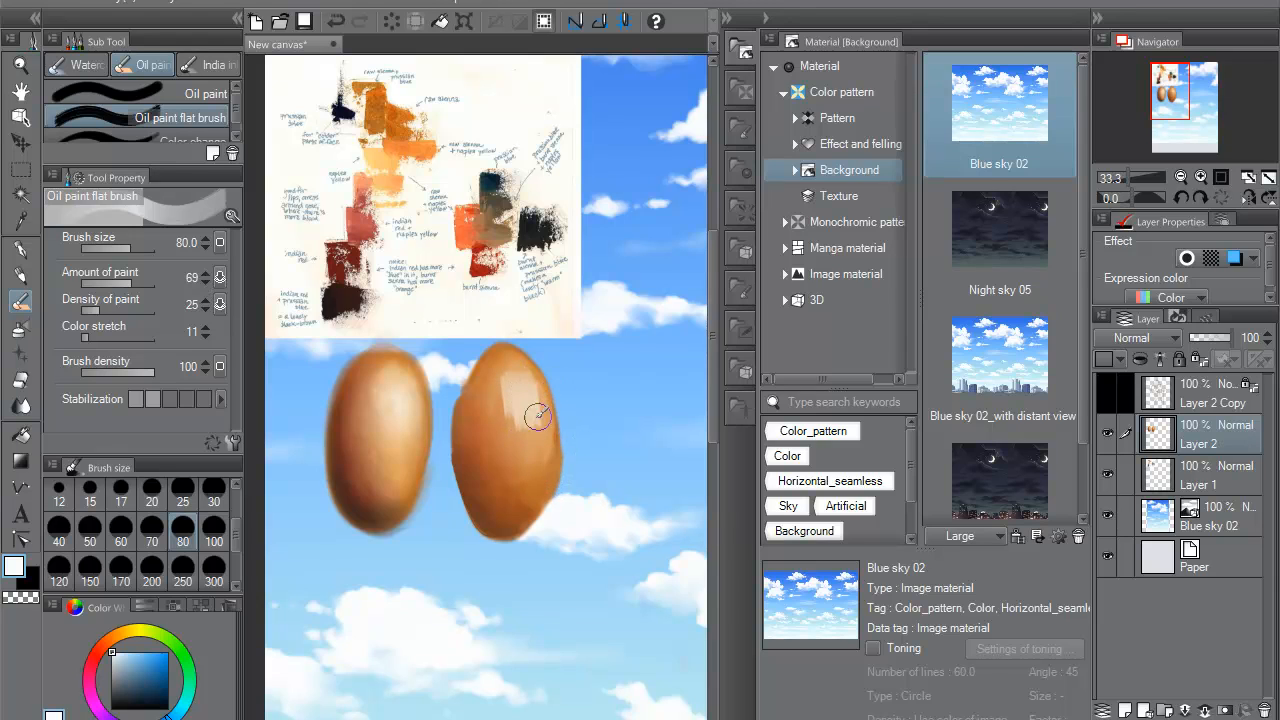
left_click(483, 263, "alt")
mouse_move(500, 430)
left_mouse_down()
mouse_move(493, 392)
mouse_move(538, 468)
left_mouse_up()
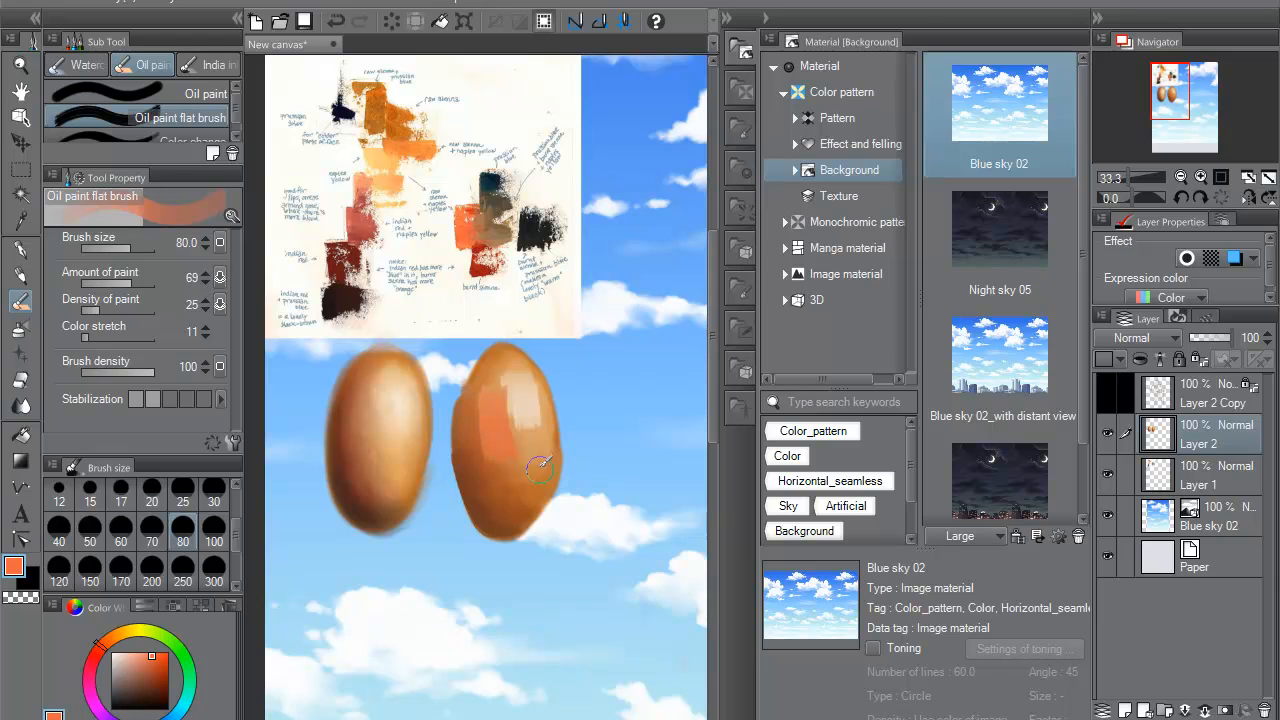
left_click(401, 150, "alt")
left_click_drag(490, 418, 545, 457)
mouse_move(511, 405)
left_mouse_down()
mouse_move(542, 478)
mouse_move(503, 392)
left_mouse_up()
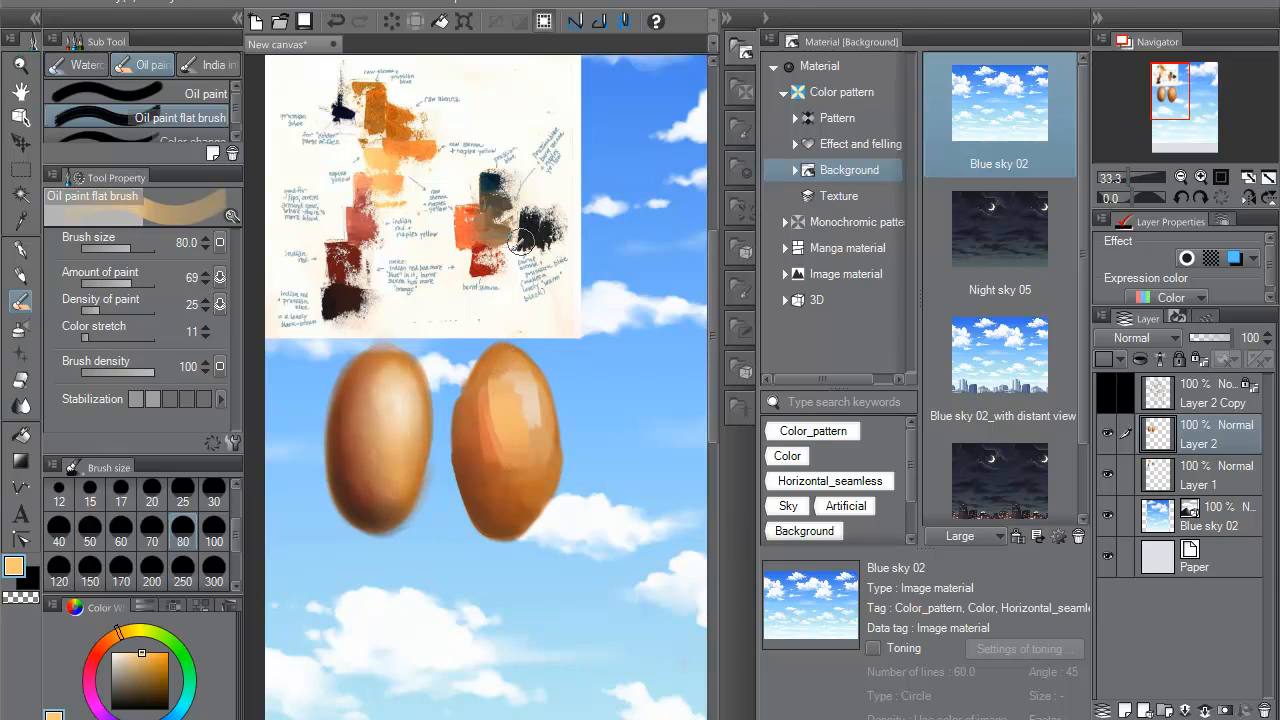
- Paint a mustard-yellow stroke on the second oval's center and soften the new strokes with Blur by fiber at size 100
left_click(133, 628)
left_click(156, 665)
left_click_drag(501, 410, 526, 456)
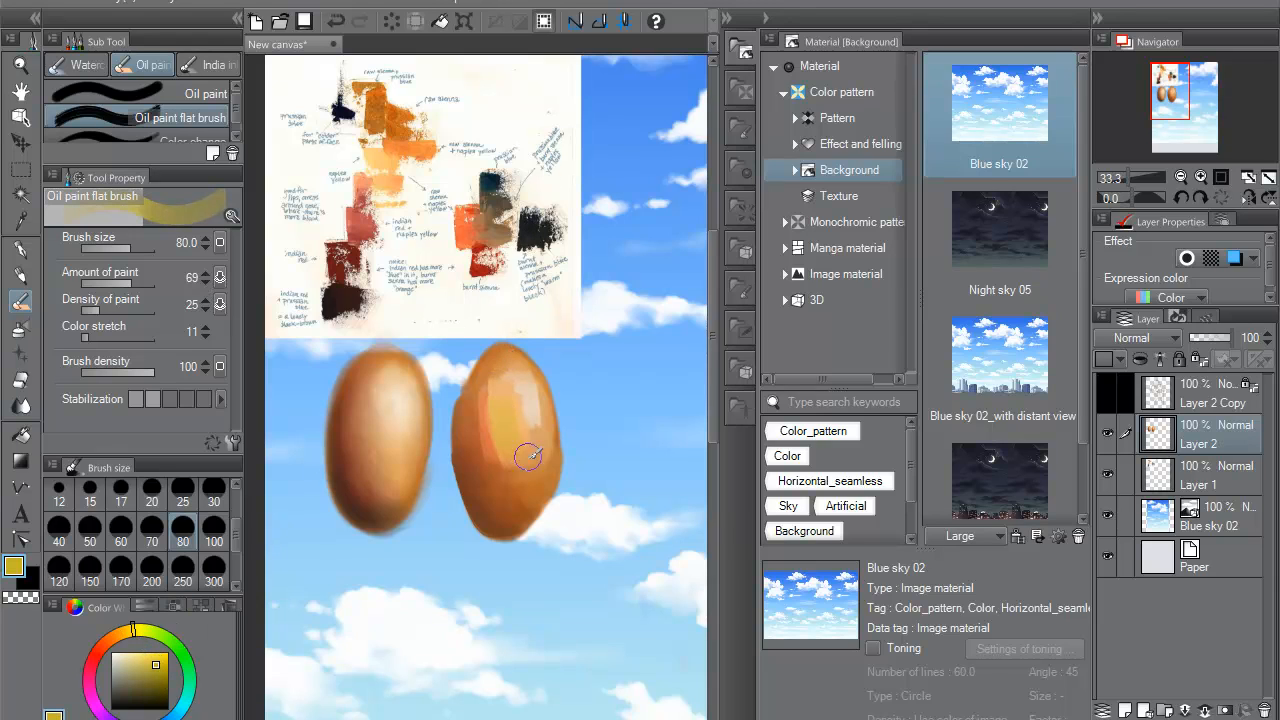
left_click(20, 405)
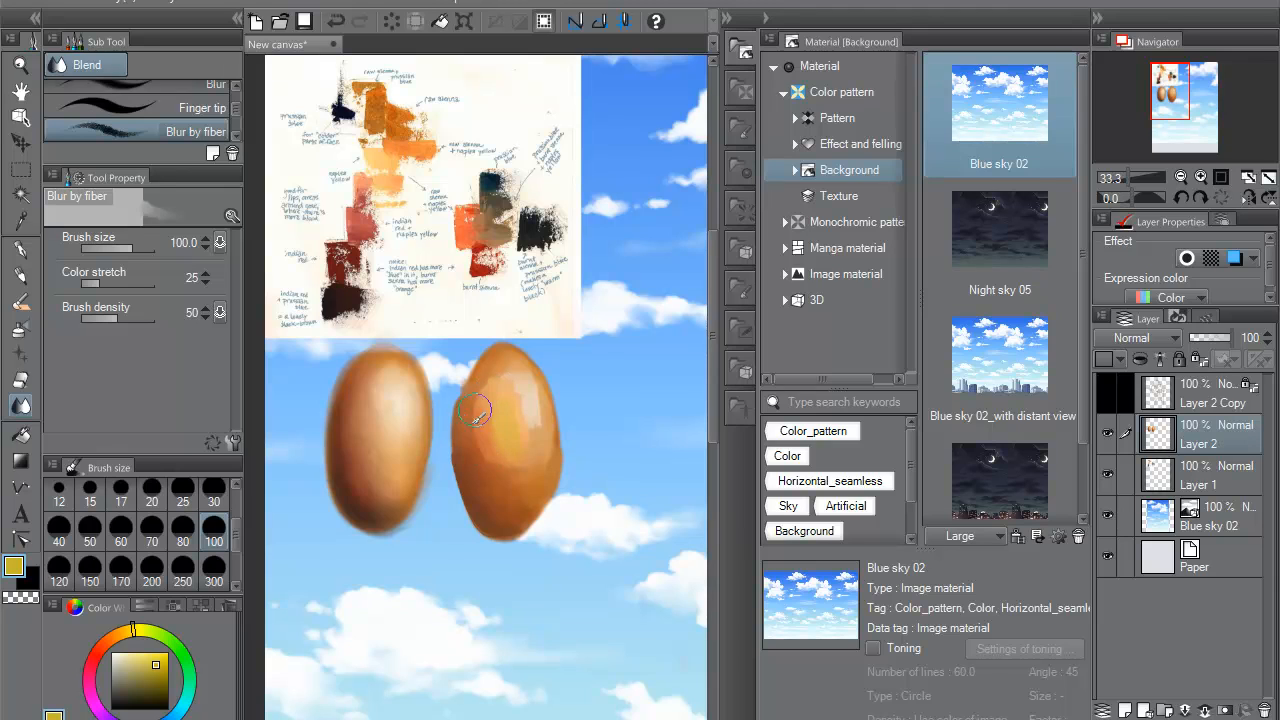
mouse_move(494, 468)
left_mouse_down()
mouse_move(475, 439)
mouse_move(486, 386)
mouse_move(493, 426)
mouse_move(498, 388)
mouse_move(521, 415)
mouse_move(515, 368)
mouse_move(533, 382)
mouse_move(510, 369)
mouse_move(537, 417)
mouse_move(524, 432)
mouse_move(501, 369)
mouse_move(502, 456)
mouse_move(502, 427)
mouse_move(528, 466)
mouse_move(533, 389)
mouse_move(496, 374)
left_mouse_up()
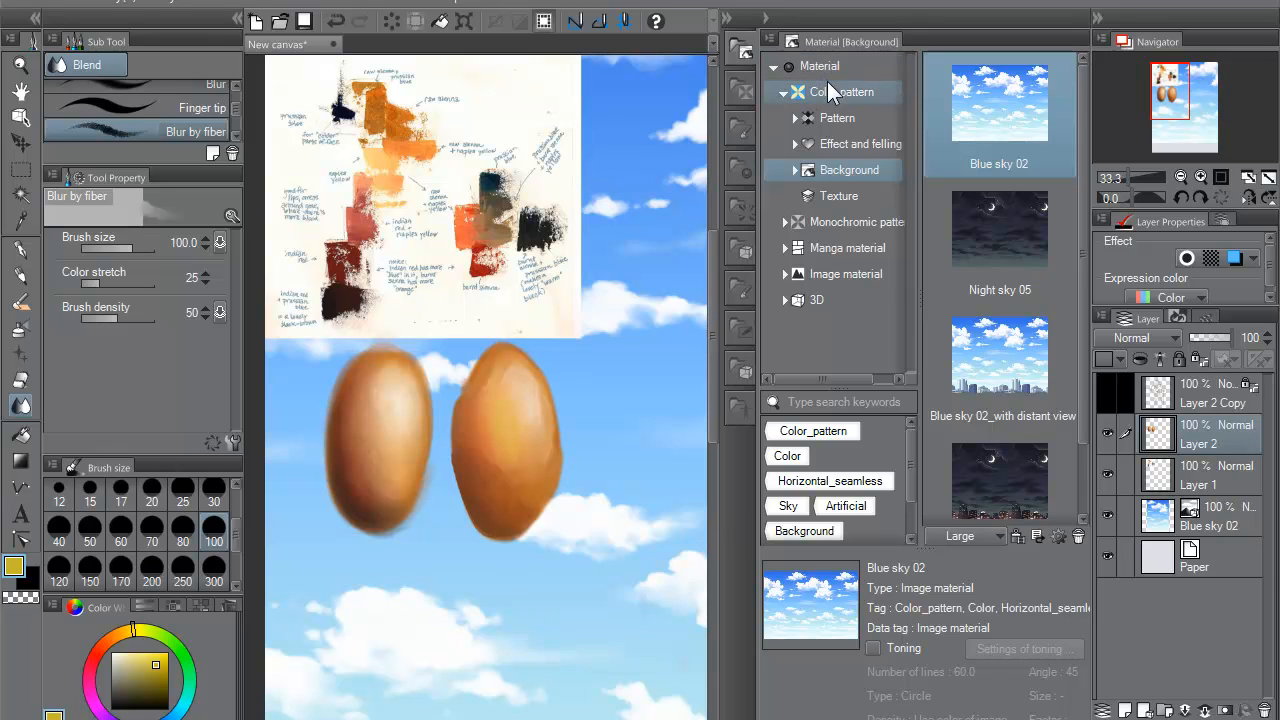
- Switch to the Transparent watercolor brush and paint mustard yellow over the second oval's center
left_click(21, 302)
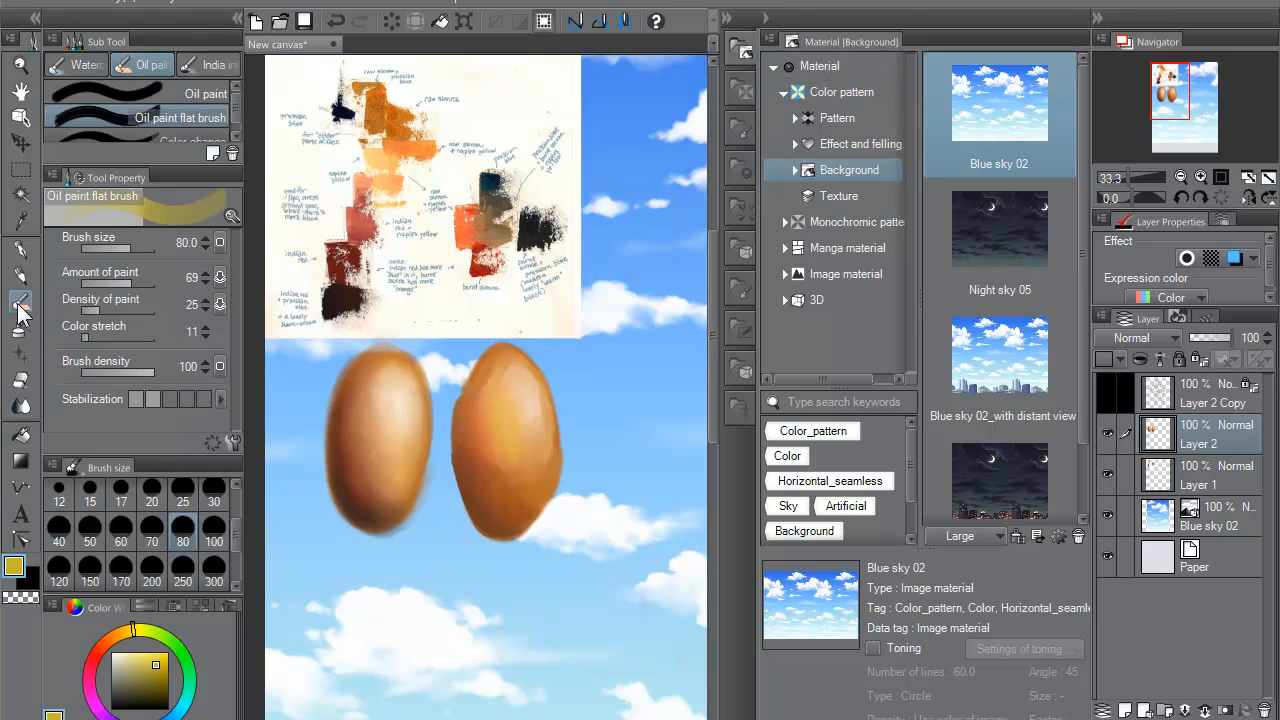
left_click(84, 67)
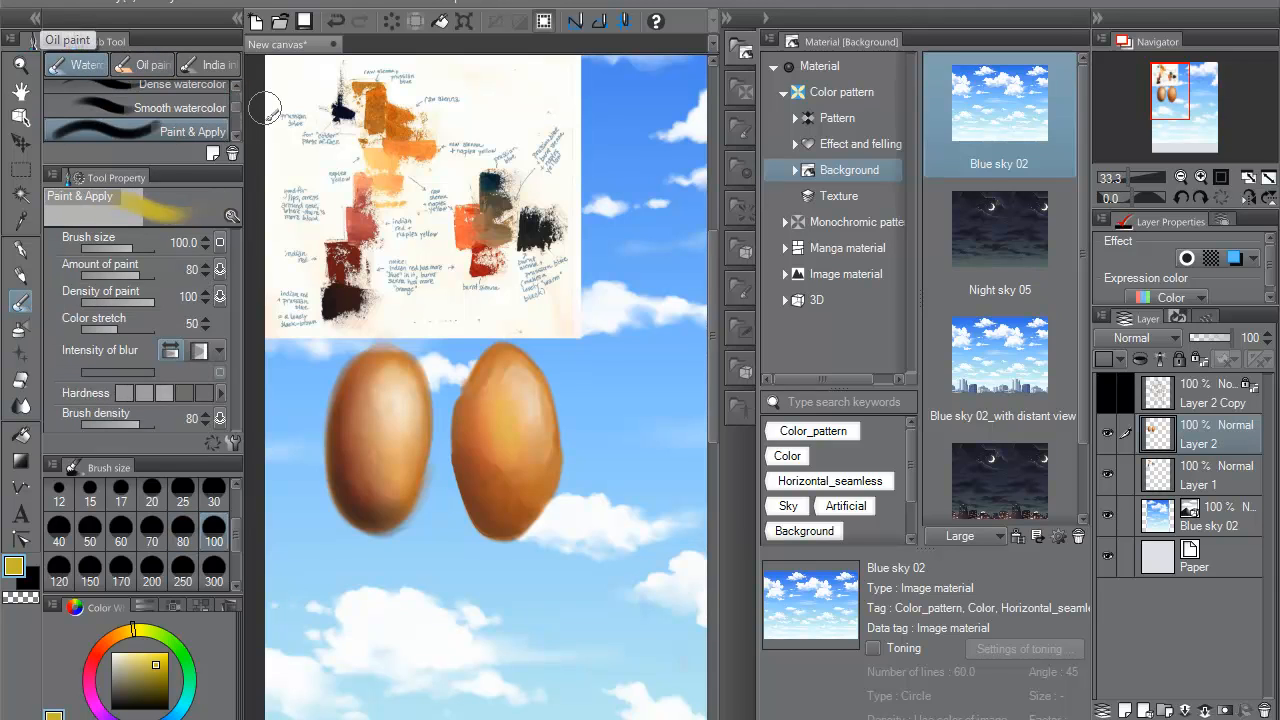
scroll(235, 104, "up", 2)
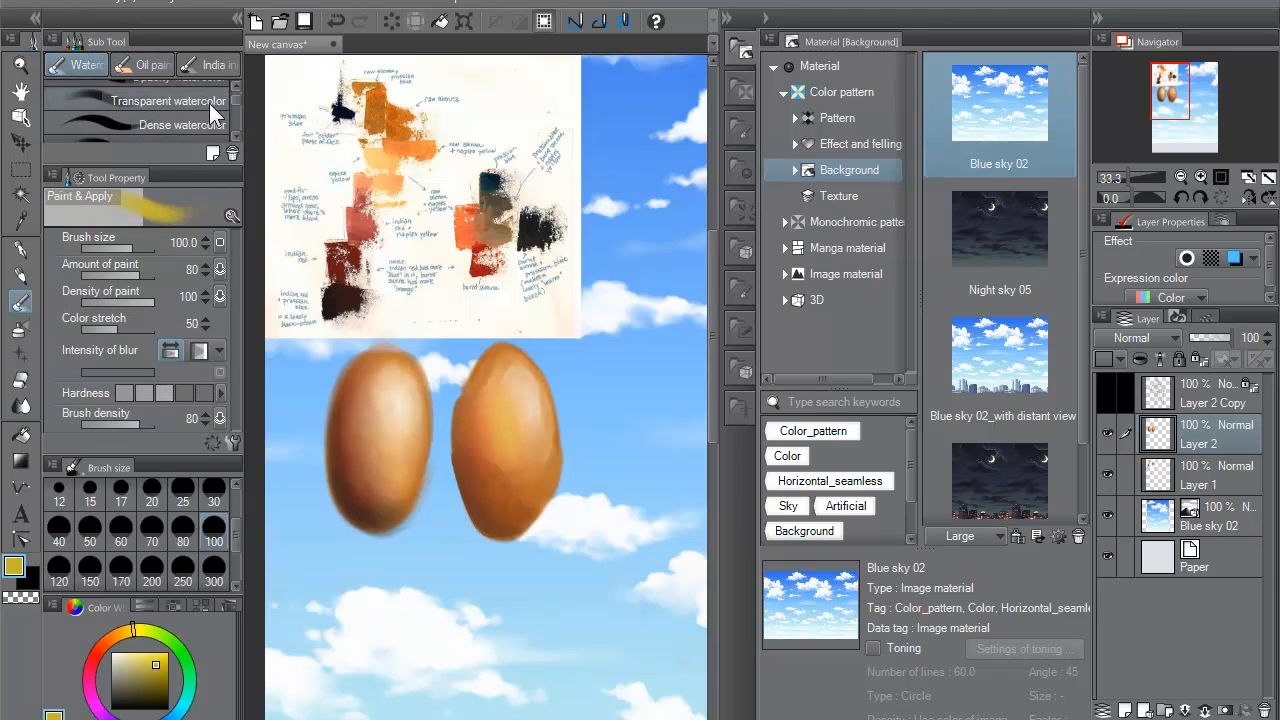
left_click(222, 101)
mouse_move(505, 420)
left_mouse_down()
mouse_move(492, 442)
mouse_move(503, 458)
left_mouse_up()
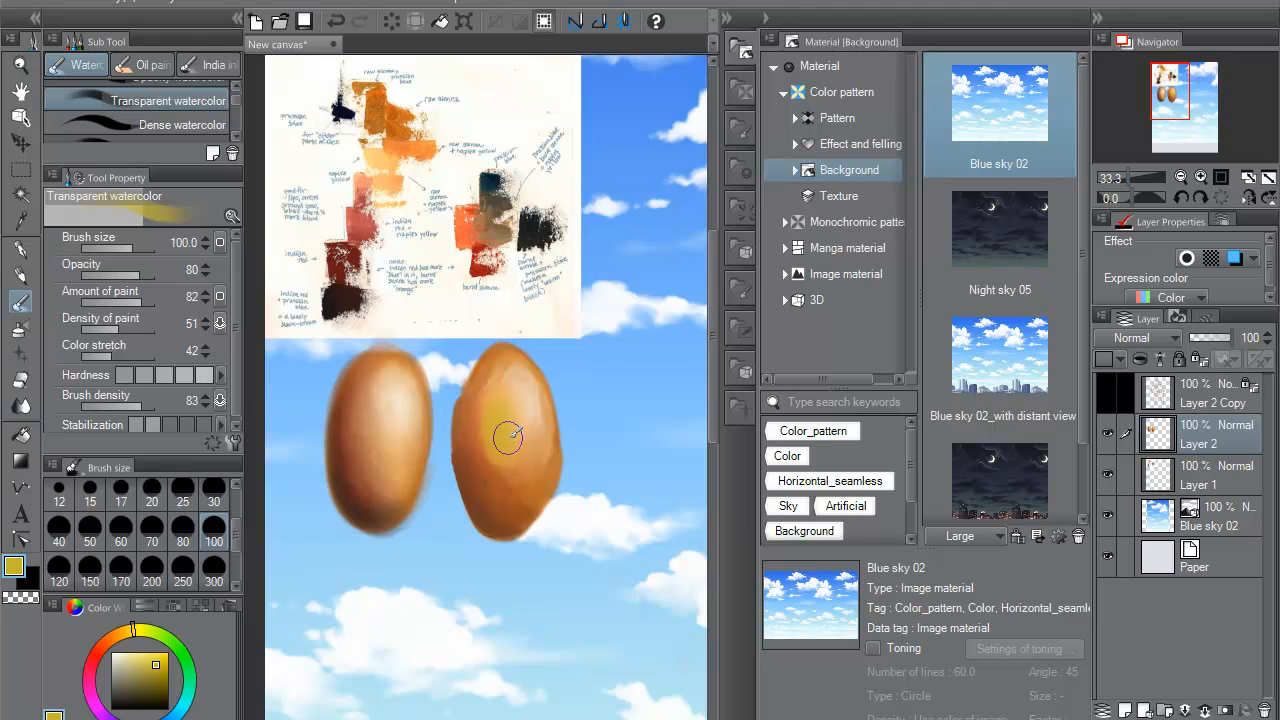
- Sample the second oval's pale peach highlight and paint over its upper right, center and lower right side
left_click(527, 389, "alt")
mouse_move(527, 389)
left_mouse_down()
mouse_move(520, 417)
mouse_move(533, 425)
mouse_move(536, 401)
mouse_move(540, 426)
mouse_move(518, 421)
left_mouse_up()
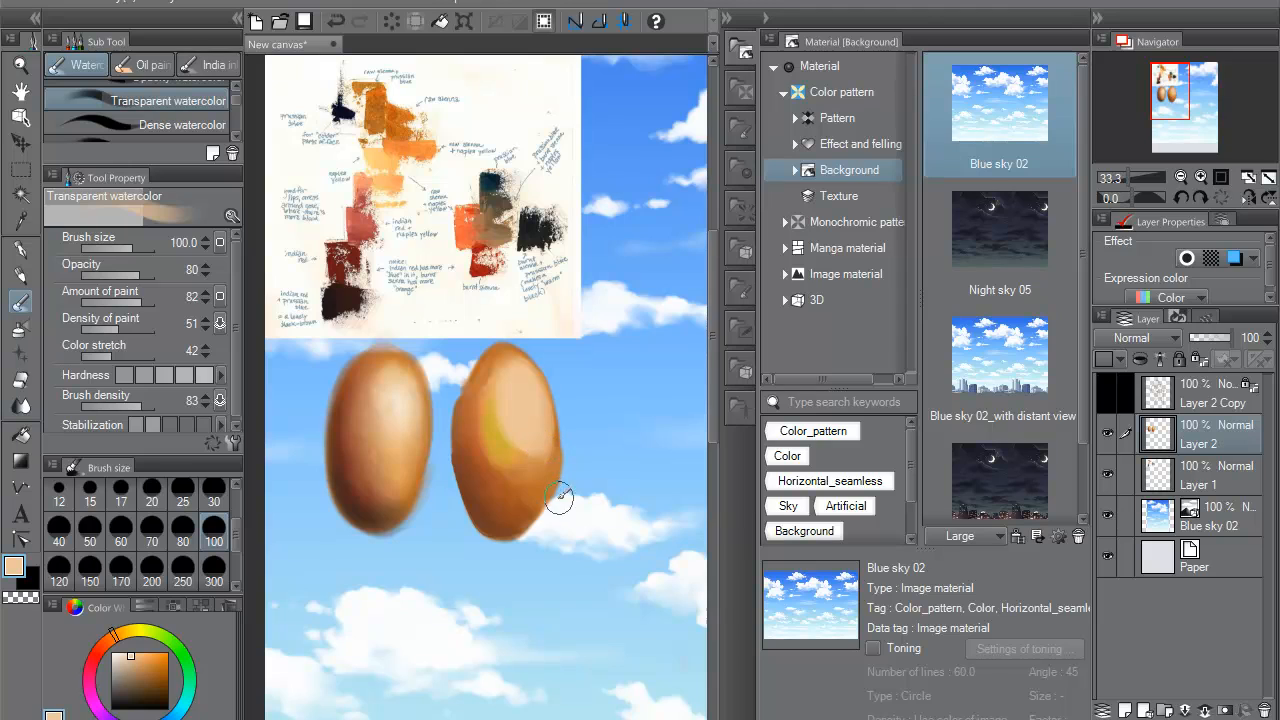
left_click_drag(491, 414, 566, 521)
mouse_move(543, 457)
left_mouse_down()
mouse_move(500, 467)
mouse_move(503, 503)
mouse_move(484, 458)
left_mouse_up()
mouse_move(527, 503)
left_mouse_down()
mouse_move(479, 422)
mouse_move(483, 399)
mouse_move(500, 505)
mouse_move(568, 447)
left_mouse_up()
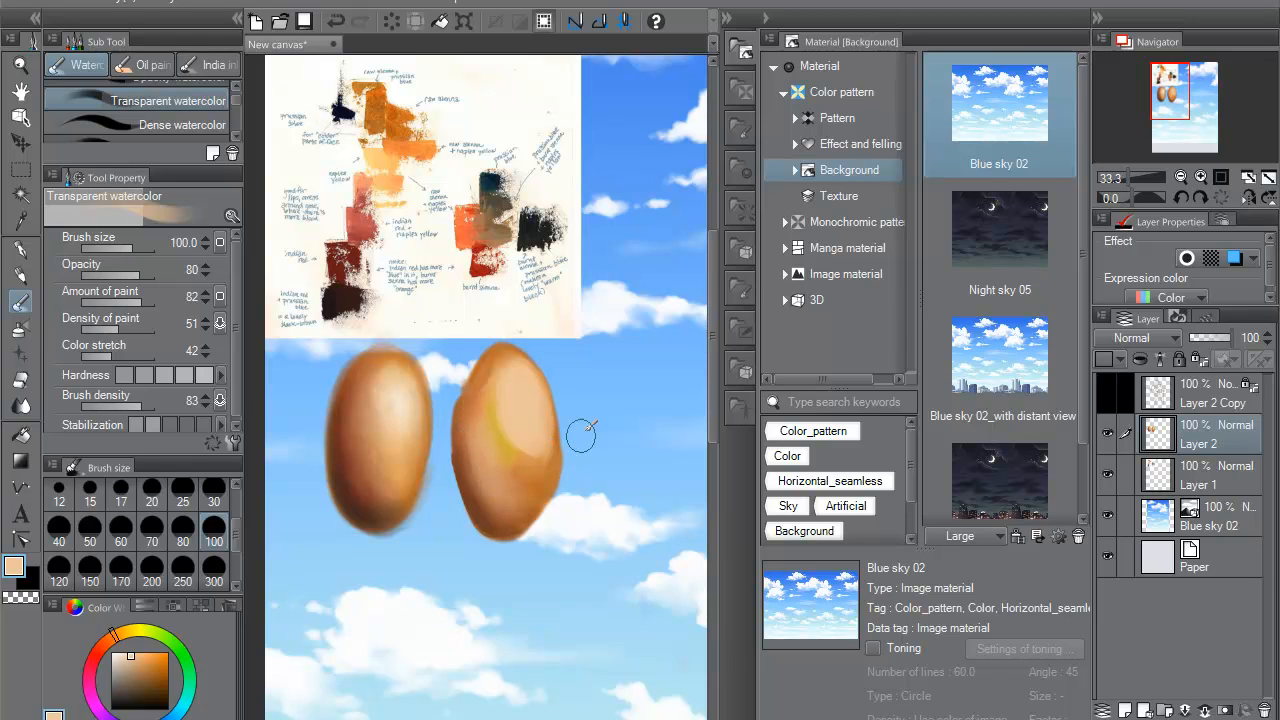
- Sample brownish-orange and yellow tones from the second oval and paint them along the highlight's lower left border
left_click(488, 452, "alt")
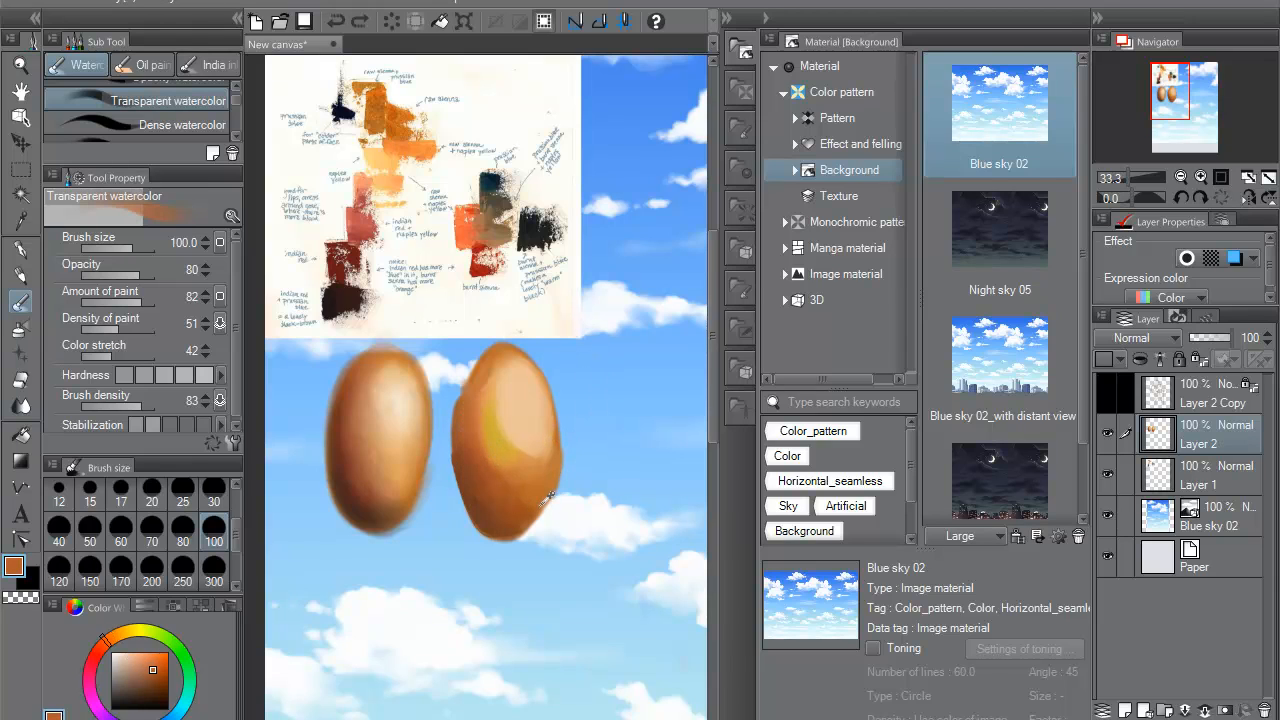
left_click_drag(487, 450, 497, 462)
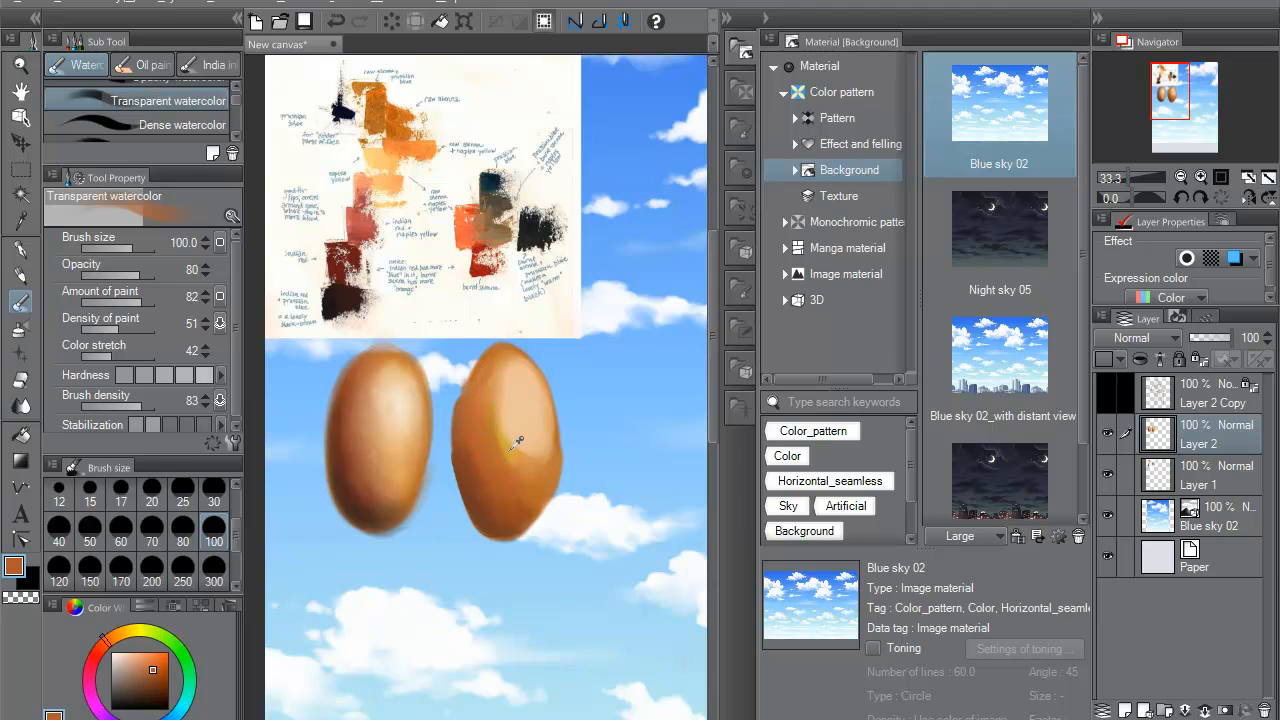
left_click(515, 446, "alt")
left_click_drag(537, 457, 502, 418)
left_click(480, 224, "alt")
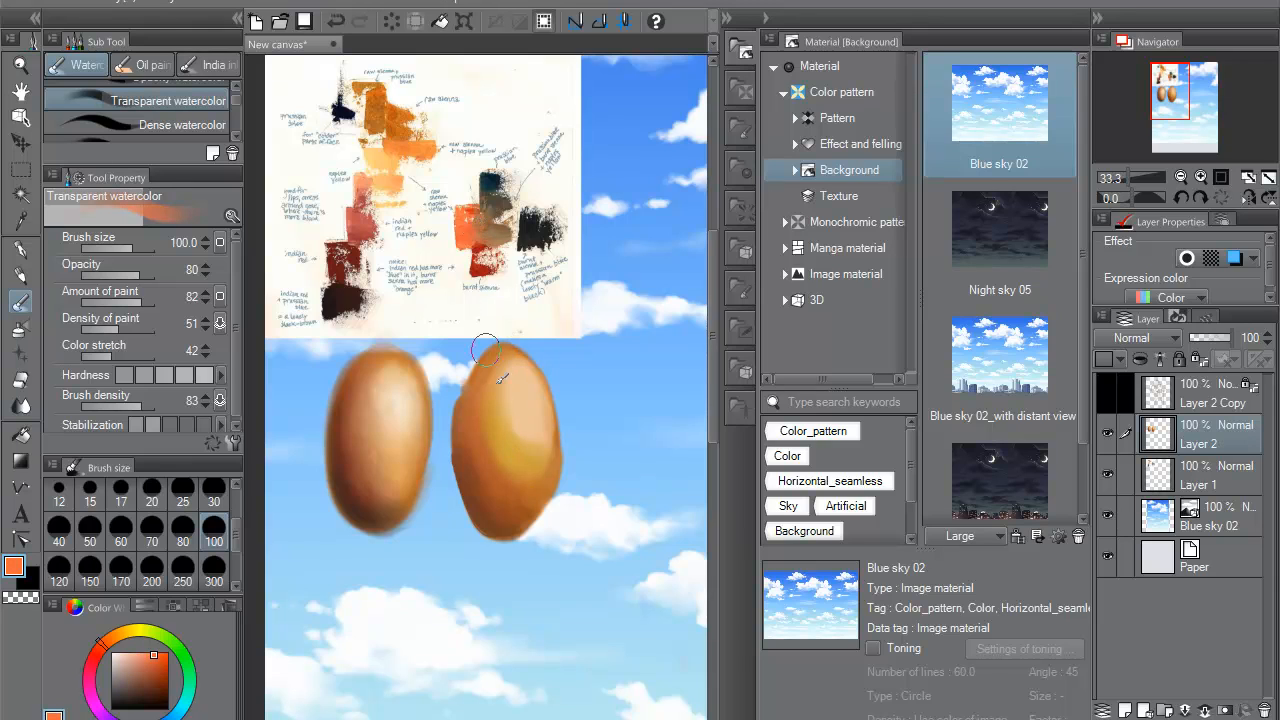
- Blend the second oval's highlight into the surrounding orange and brown shading with tones sampled from the oval
left_click(533, 412, "alt")
mouse_move(526, 409)
left_mouse_down()
mouse_move(533, 427)
mouse_move(494, 403)
mouse_move(503, 383)
left_mouse_up()
left_click(508, 392, "alt")
left_click_drag(531, 432, 518, 439)
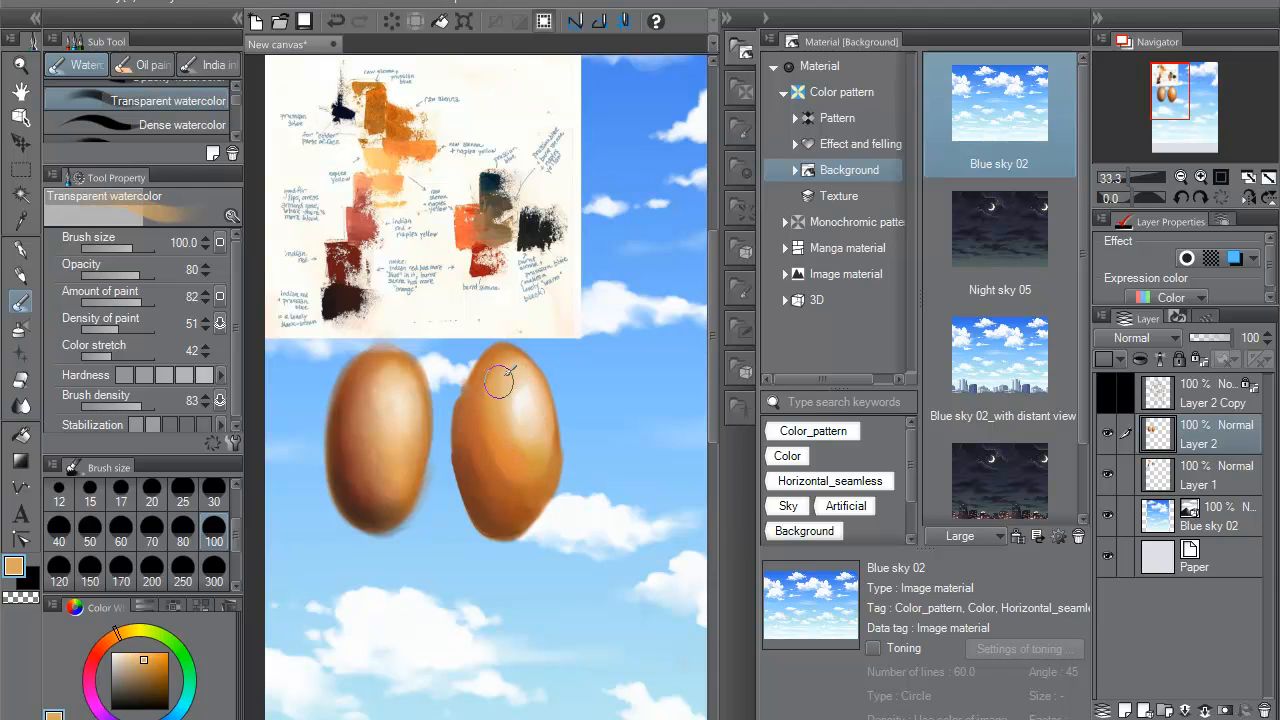
left_click(518, 392, "alt")
left_click(494, 428, "alt")
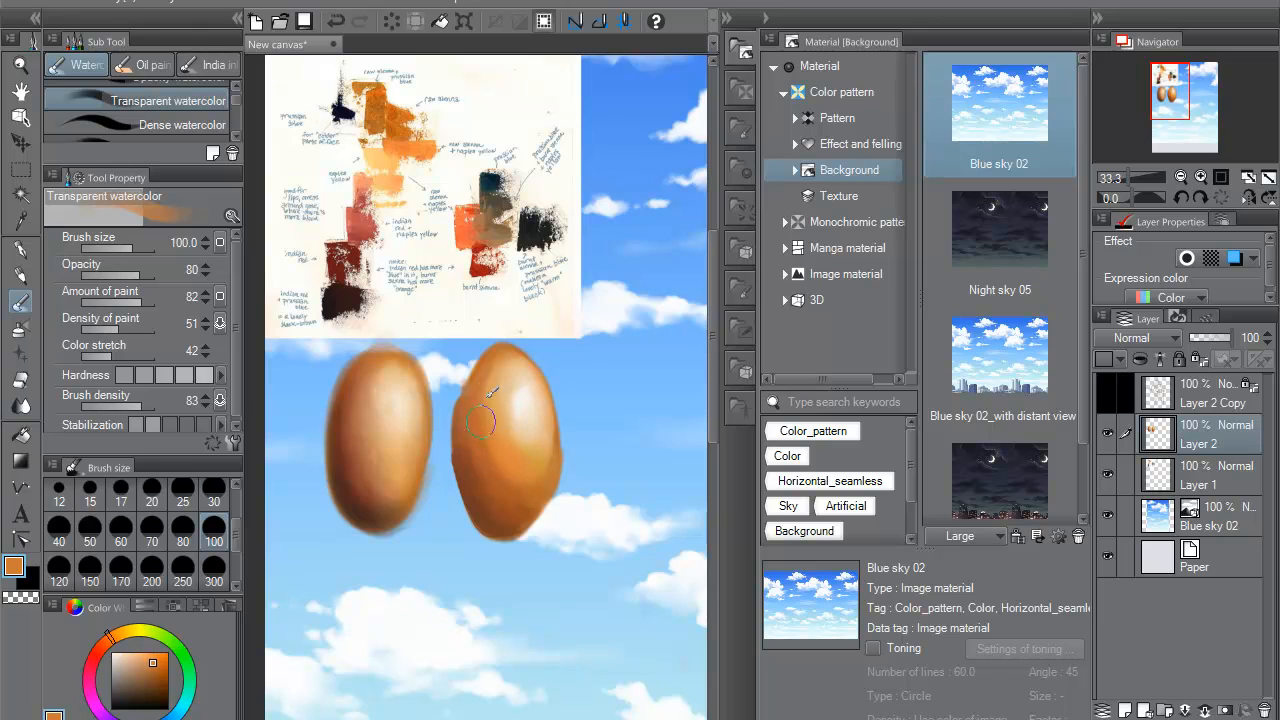
left_click(489, 480, "alt")
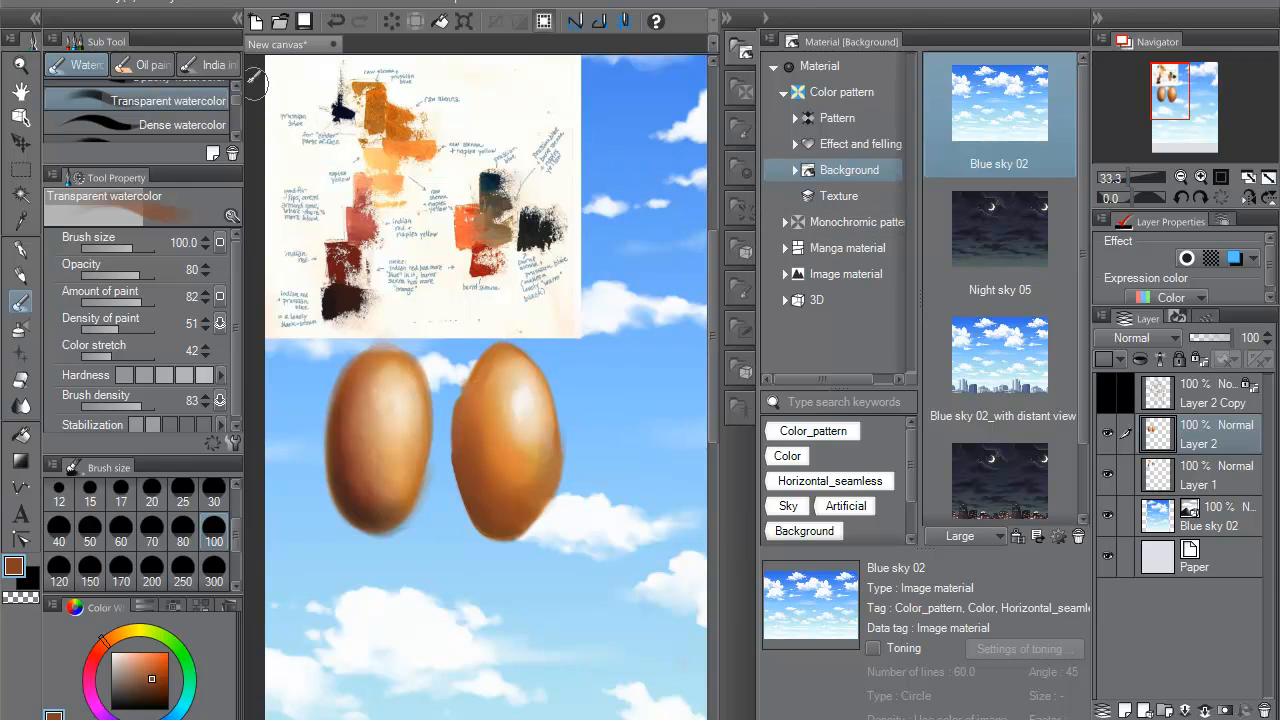
- Look through the oil paint and India ink brushes, and select the Emphasizing texture watercolor brush
left_click(152, 65)
left_click(232, 65)
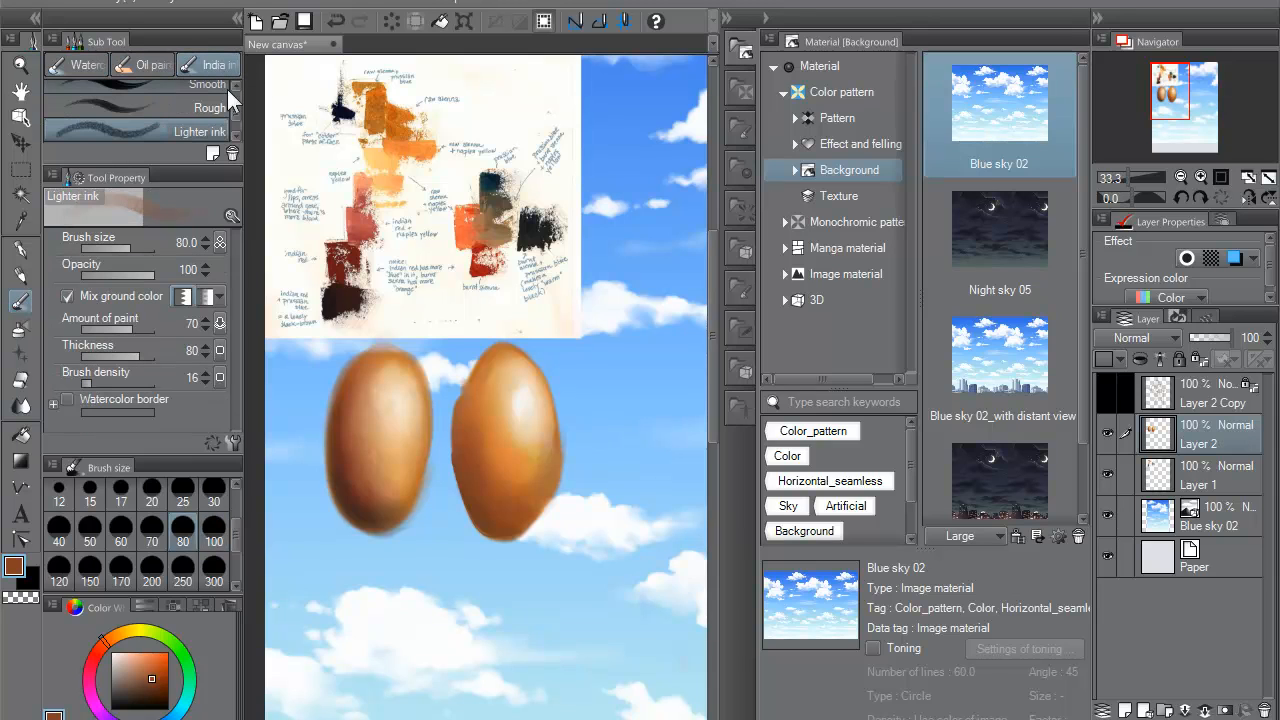
mouse_move(234, 105)
left_mouse_down()
mouse_move(235, 120)
mouse_move(226, 93)
mouse_move(235, 126)
left_mouse_up()
left_click(87, 70)
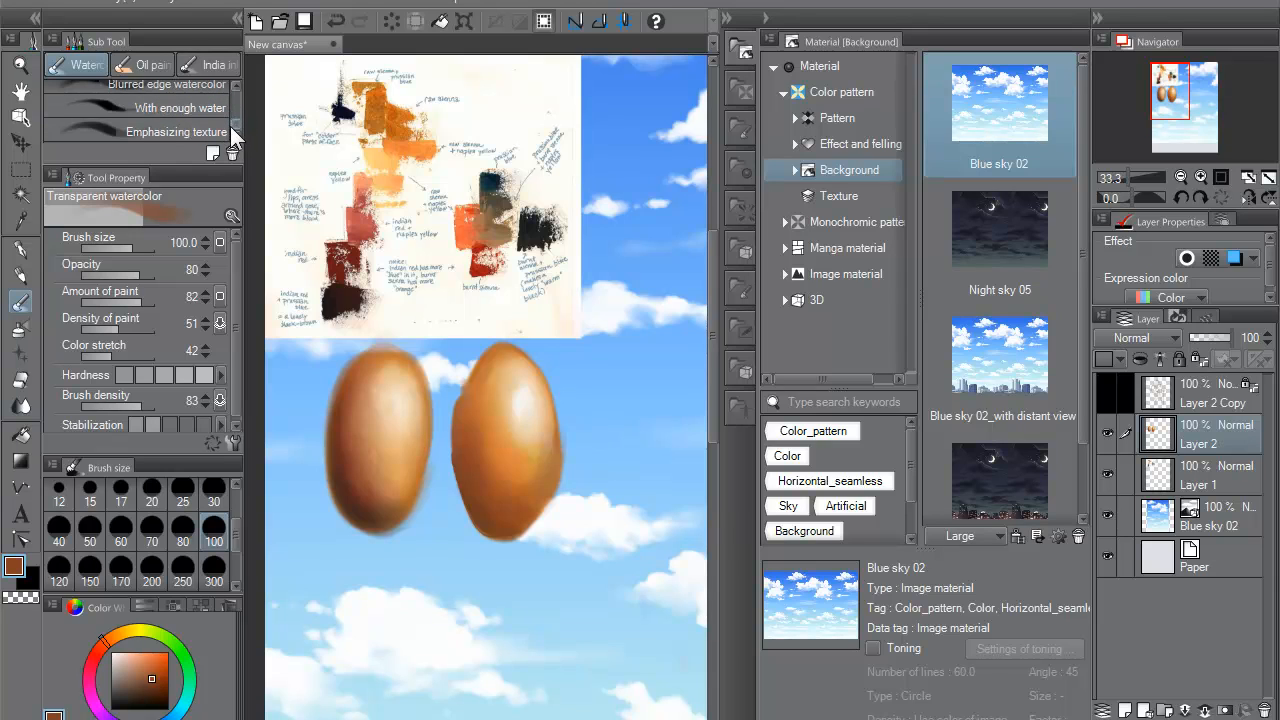
left_click(207, 130)
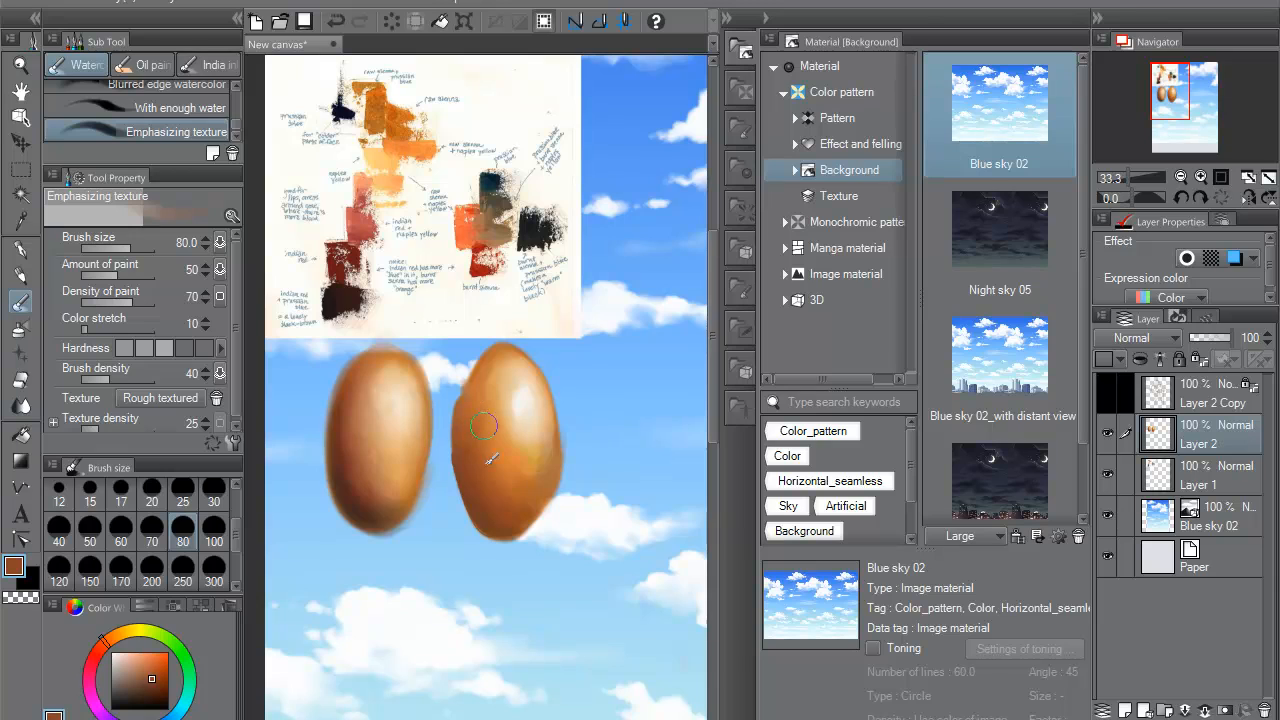
- Blend the second oval's highlight into its surroundings with peach, cream and orange tones sampled from the oval
left_click(521, 405, "alt")
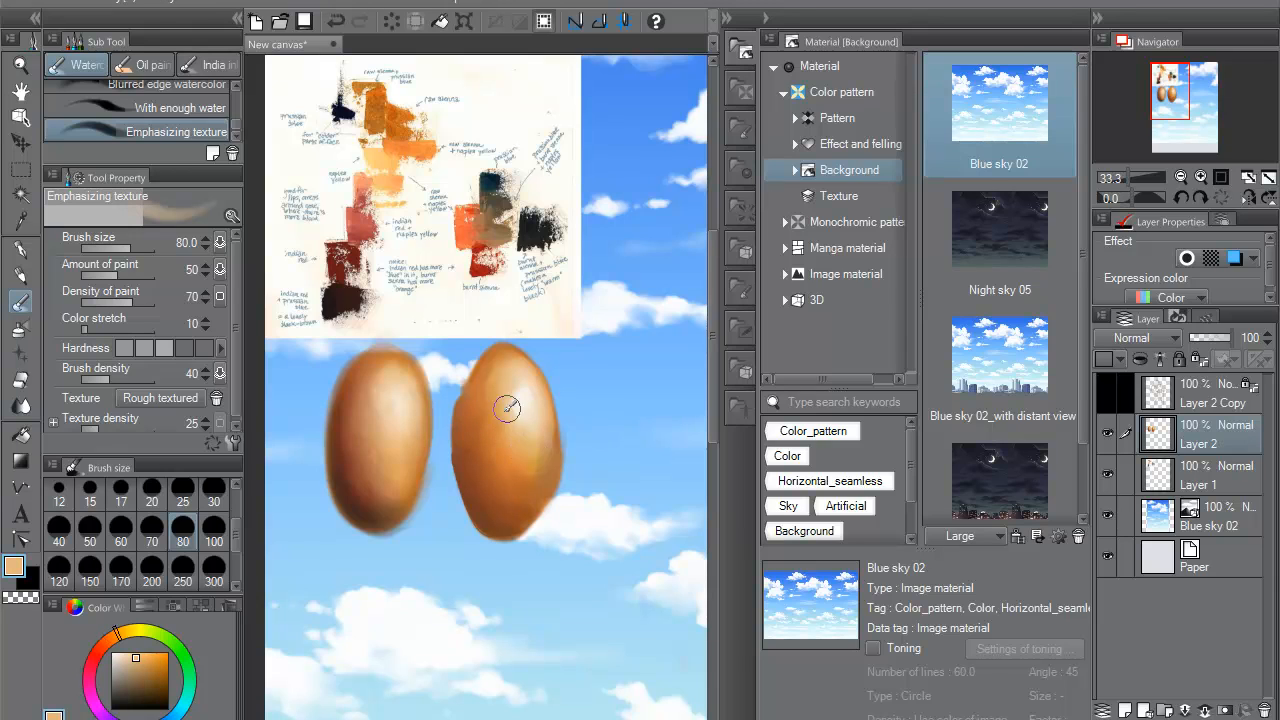
left_click(539, 435, "alt")
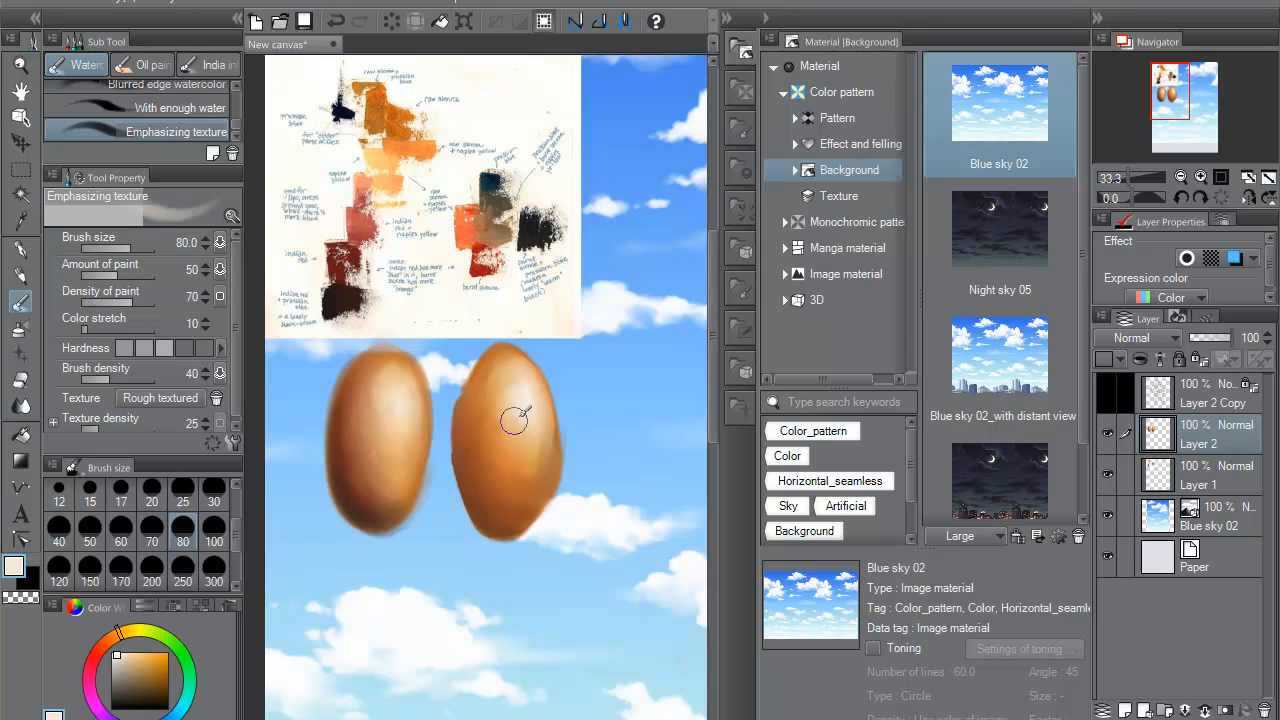
left_click(543, 408, "alt")
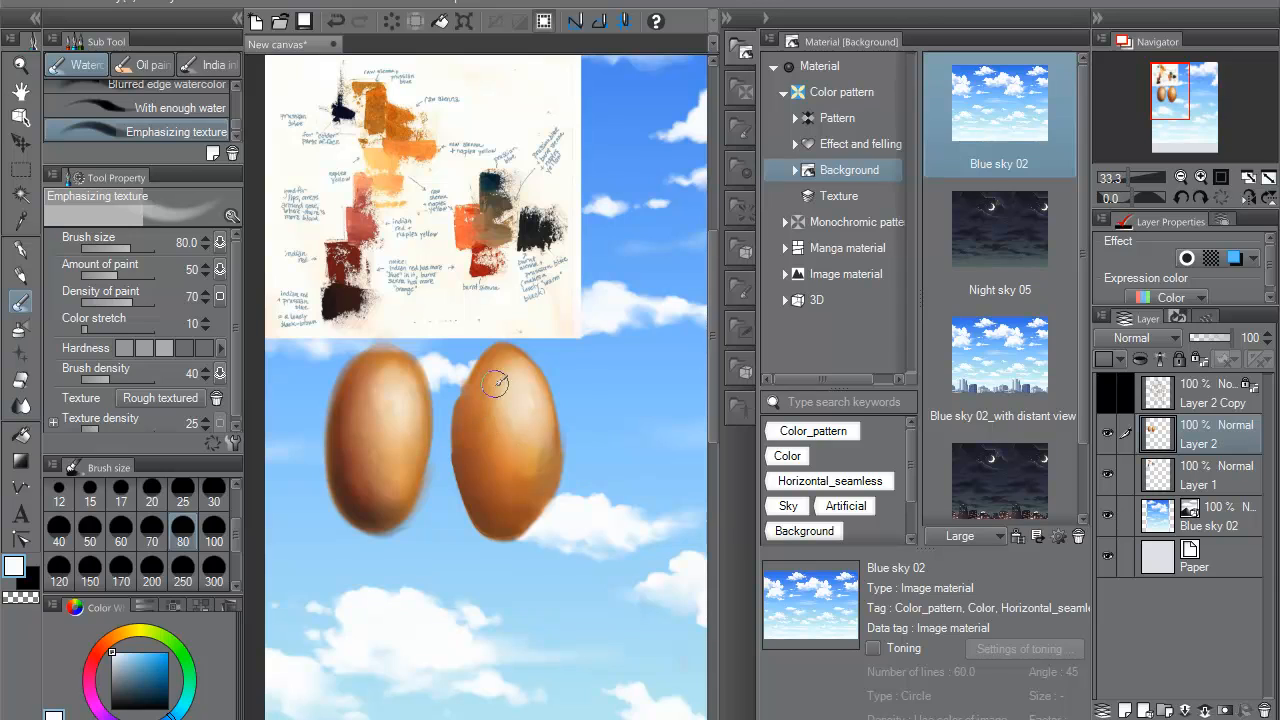
left_click(501, 449, "alt")
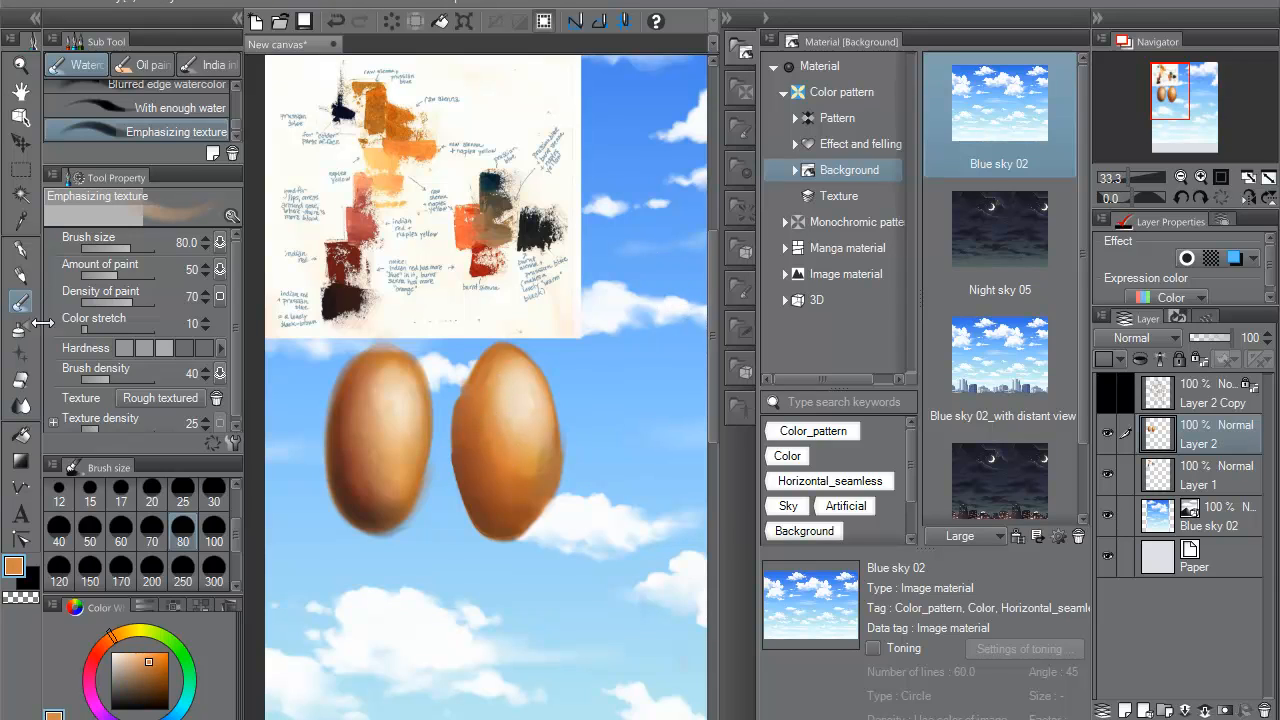
- Paint a solid orange oval below the first two with the Paint & Apply watercolor brush
left_click(21, 405)
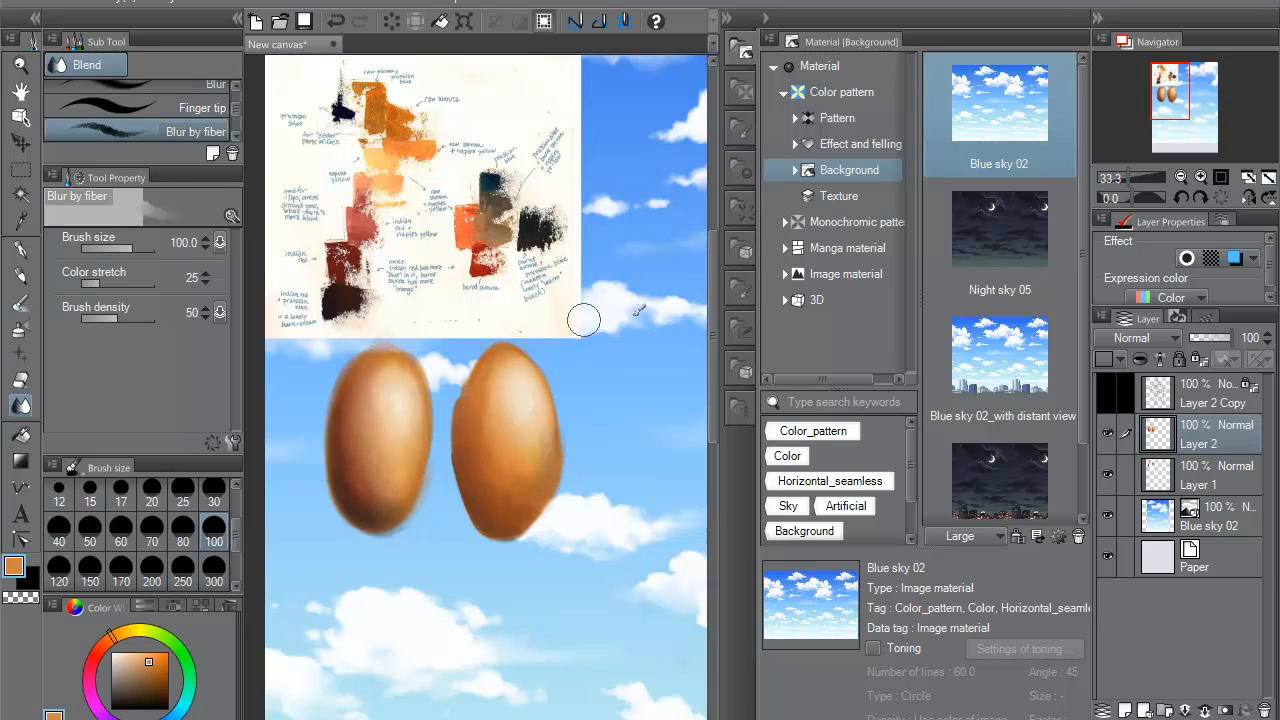
left_click(21, 304)
left_click_drag(236, 119, 236, 97)
left_click(201, 106)
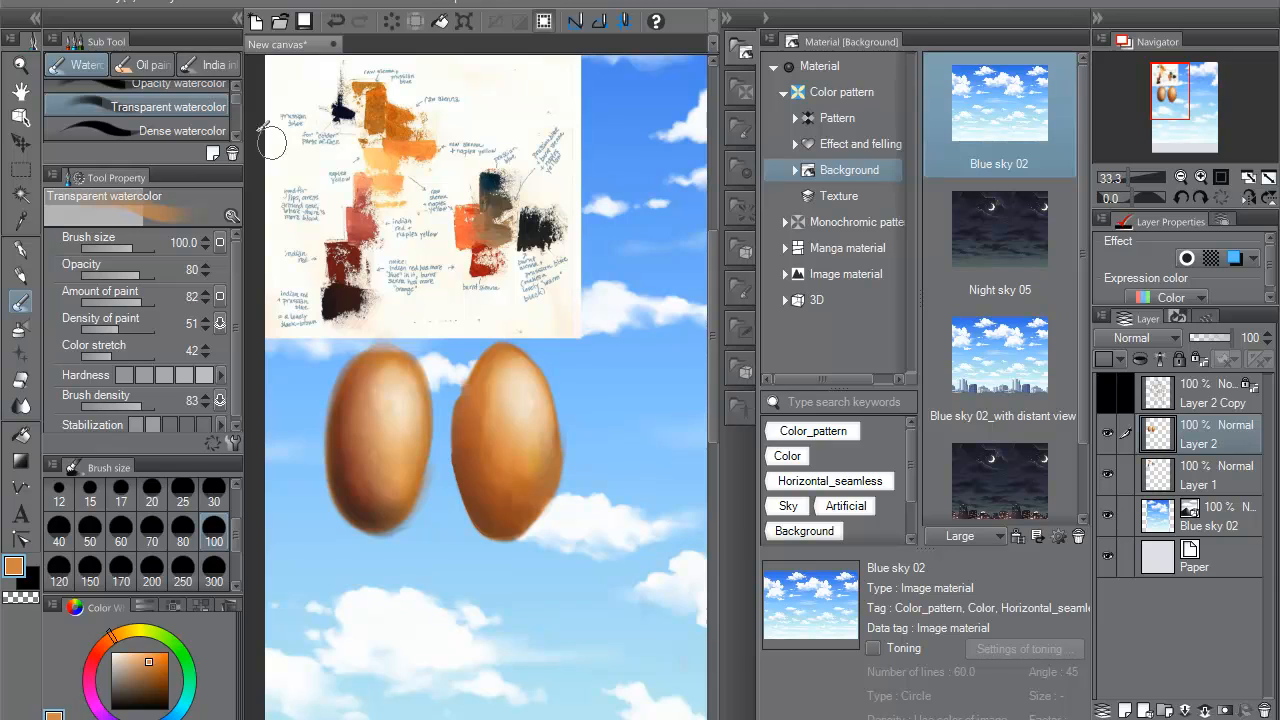
left_click_drag(235, 97, 236, 112)
left_click(195, 111)
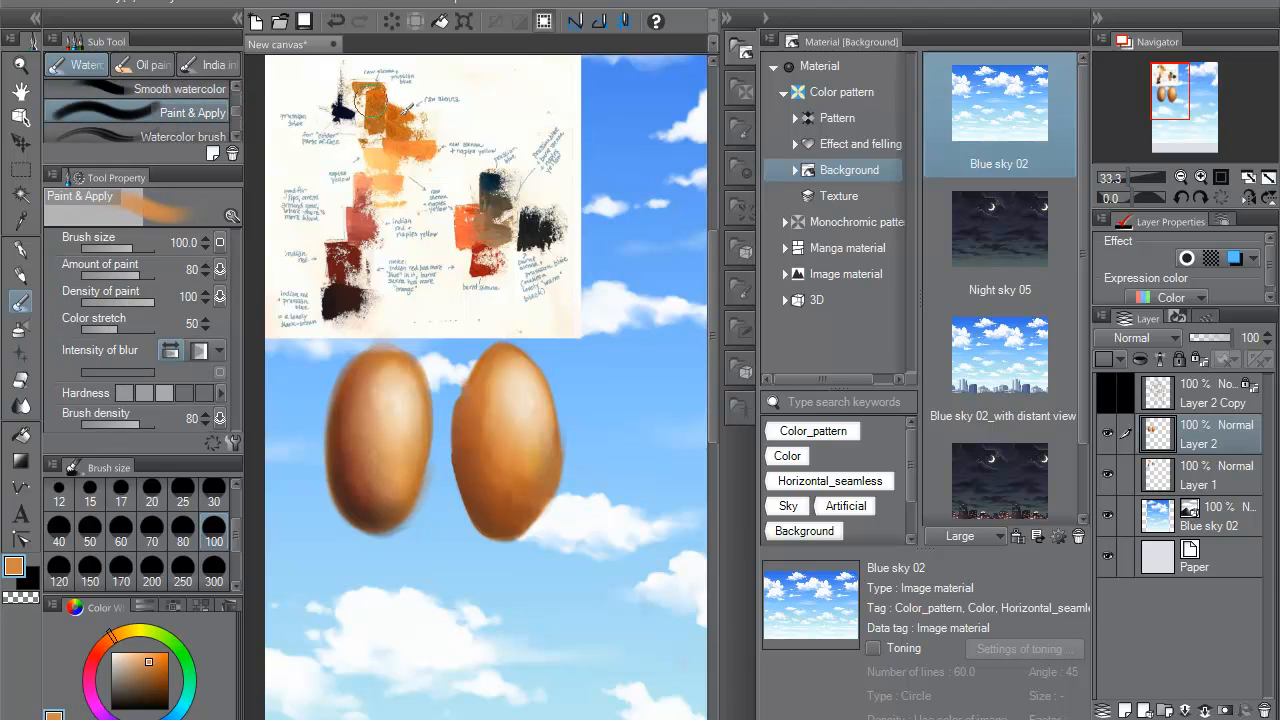
mouse_move(443, 586)
left_mouse_down()
mouse_move(438, 636)
mouse_move(455, 646)
mouse_move(422, 573)
mouse_move(460, 564)
mouse_move(458, 581)
mouse_move(447, 555)
mouse_move(451, 634)
mouse_move(444, 575)
mouse_move(455, 593)
mouse_move(415, 581)
mouse_move(458, 598)
mouse_move(456, 645)
left_mouse_up()
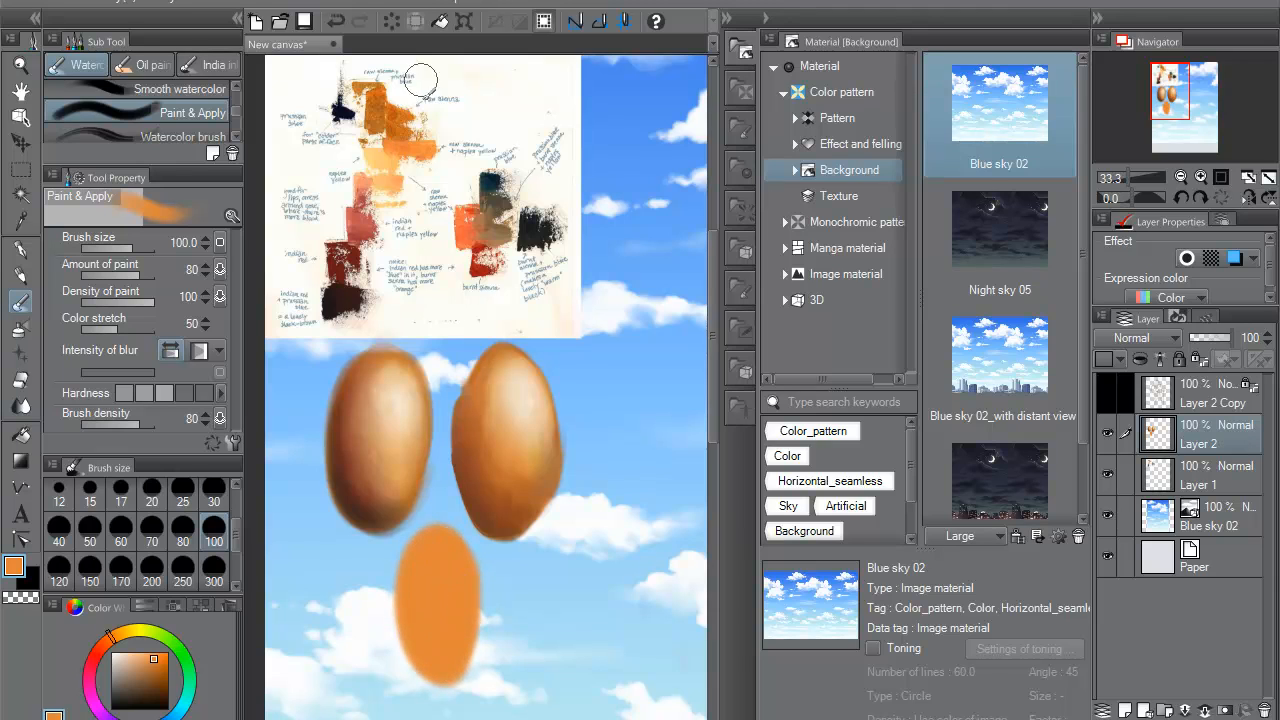
- Shade the third oval's left side and bottom with red-orange, red and dark brown sampled from the reference palette
left_click(459, 277, "alt")
mouse_move(429, 600)
left_mouse_down()
mouse_move(420, 558)
mouse_move(429, 614)
left_mouse_up()
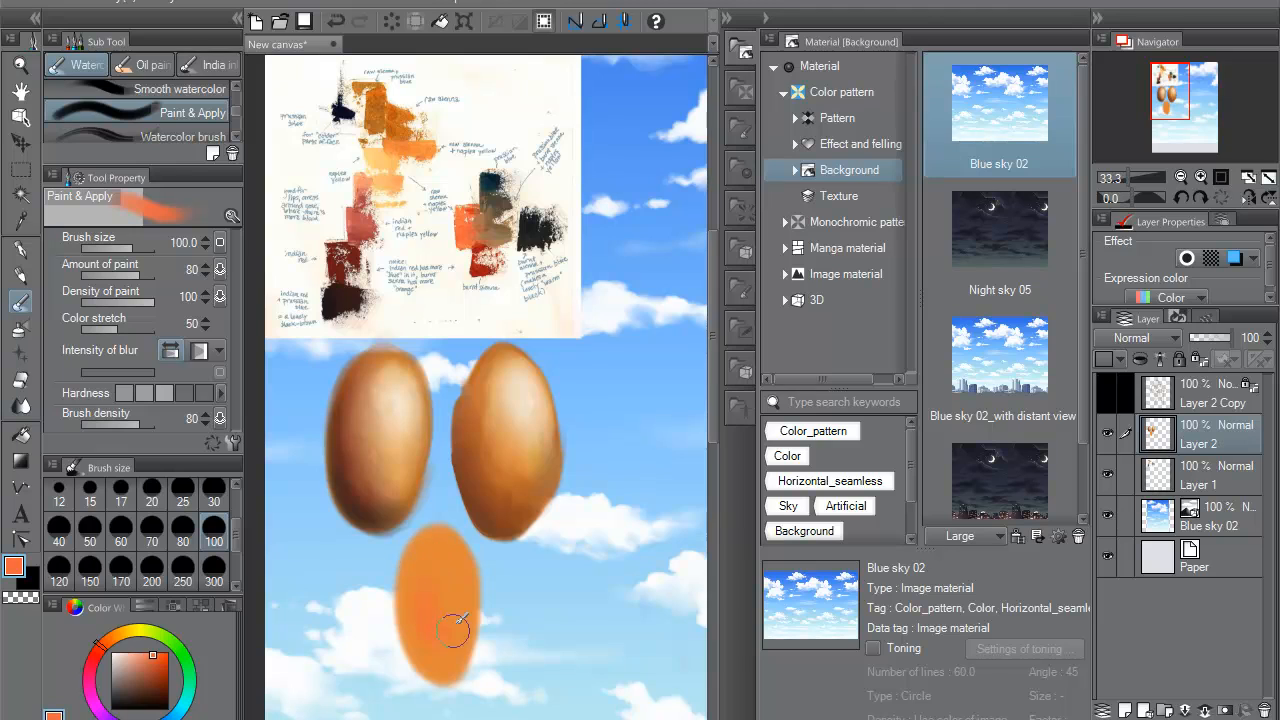
left_click(488, 263, "alt")
mouse_move(429, 557)
left_mouse_down()
mouse_move(457, 586)
mouse_move(446, 669)
left_mouse_up()
left_click(345, 292, "alt")
left_click_drag(406, 580, 448, 665)
mouse_move(408, 610)
left_mouse_down()
mouse_move(447, 663)
mouse_move(426, 560)
left_mouse_up()
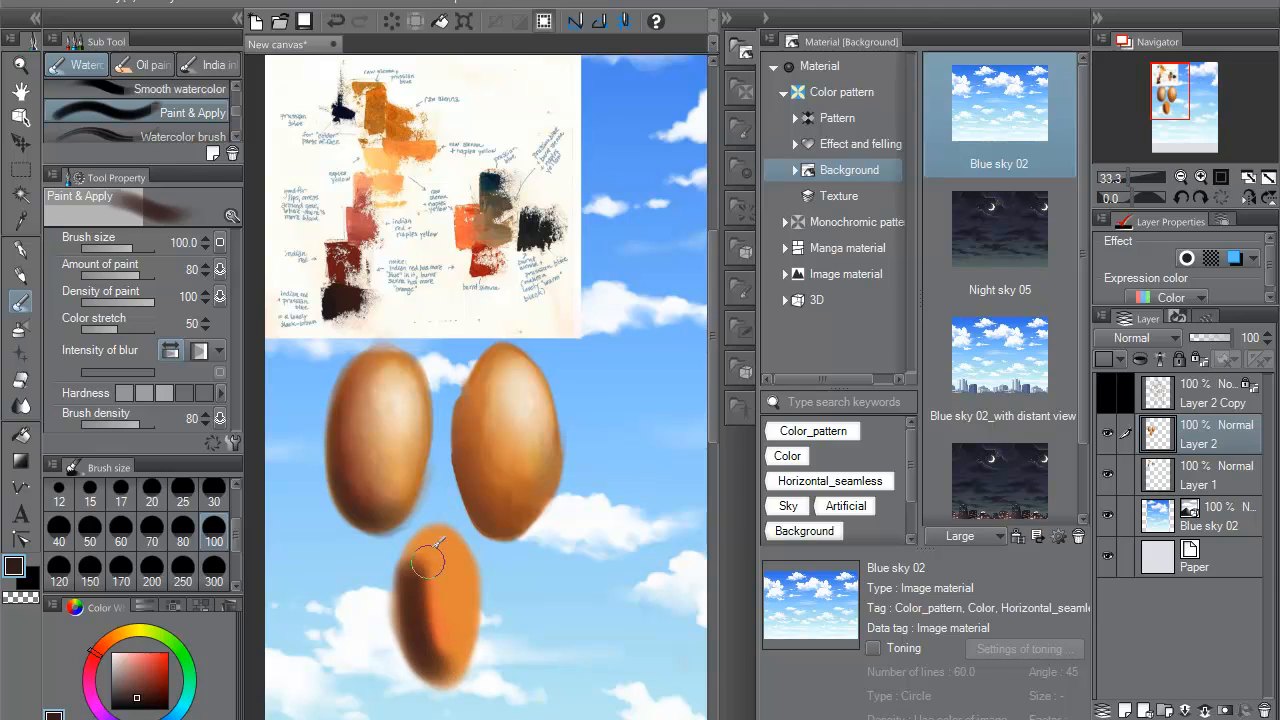
- Blend the third oval's dark left shading into the orange with tones sampled from the oval
left_click(441, 612, "alt")
left_click(414, 593, "alt")
mouse_move(442, 660)
left_mouse_down()
mouse_move(420, 637)
mouse_move(424, 551)
left_mouse_up()
left_click(423, 636, "alt")
mouse_move(427, 663)
left_mouse_down()
mouse_move(410, 606)
mouse_move(407, 620)
left_mouse_up()
- Paint the third oval's highlight with cream sampled from the second oval and light yellow-orange from the palette
left_click(514, 391, "alt")
mouse_move(457, 576)
left_mouse_down()
mouse_move(432, 551)
mouse_move(446, 554)
mouse_move(452, 588)
left_mouse_up()
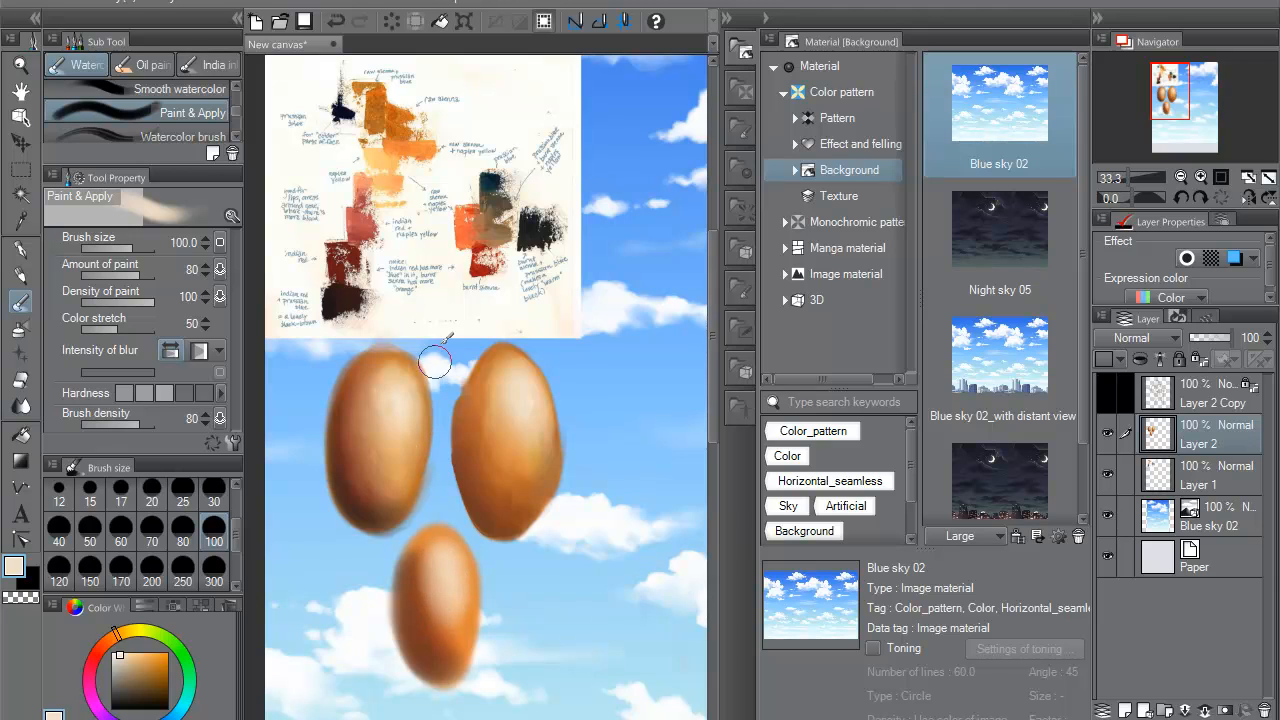
left_click(384, 150, "alt")
left_click_drag(430, 567, 463, 613)
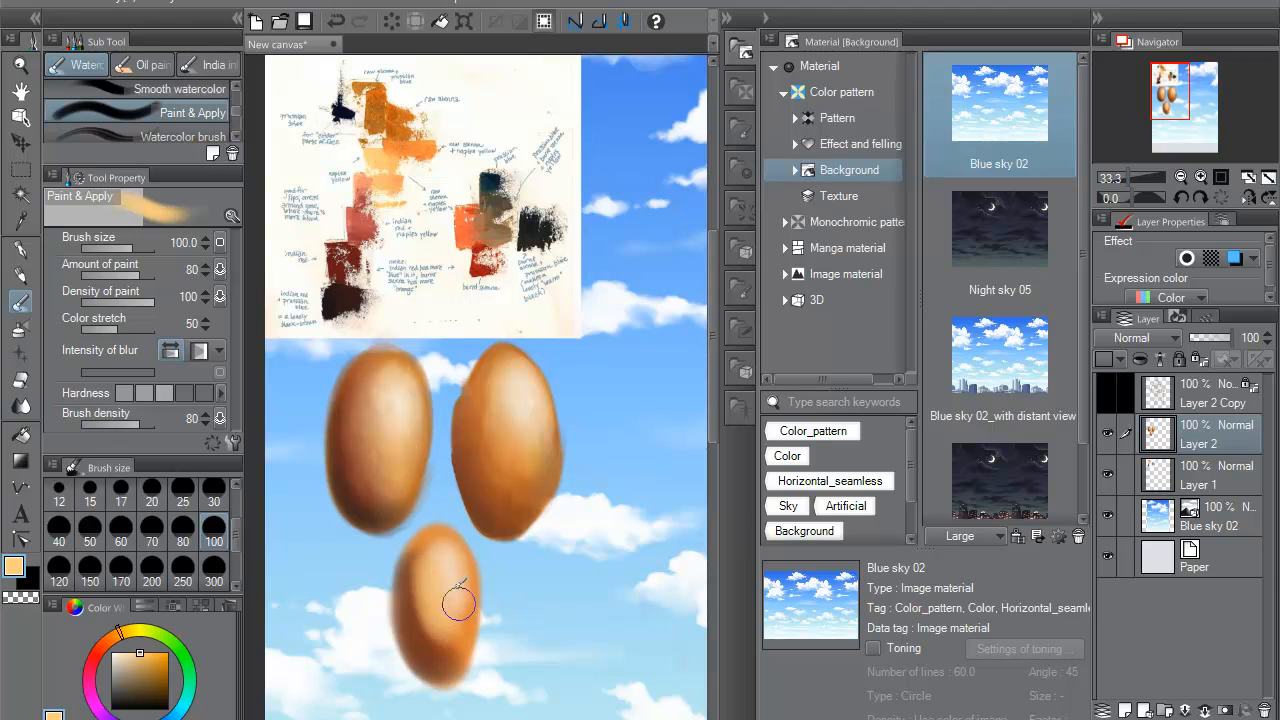
- Deepen the third oval's lower shading with dark palette tones and blend it toward the highlight with tones sampled from the oval
left_click(437, 625, "alt")
left_click(362, 252, "alt")
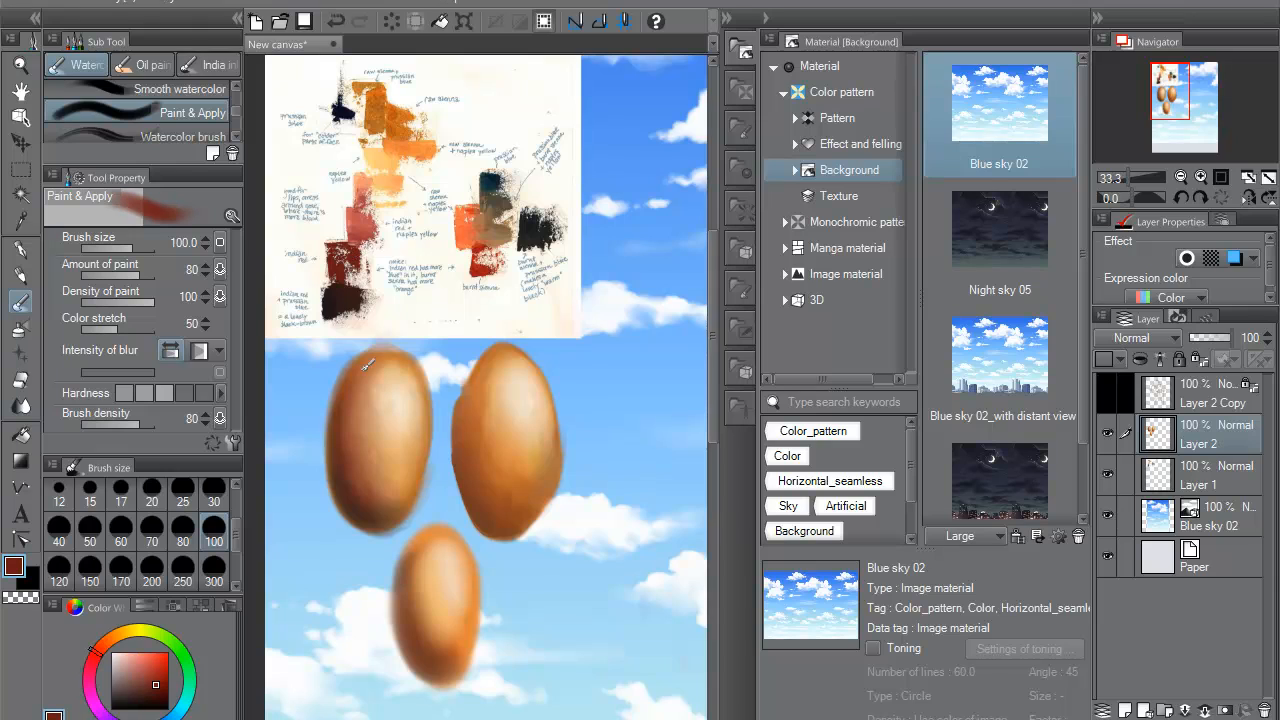
left_click(440, 612, "alt")
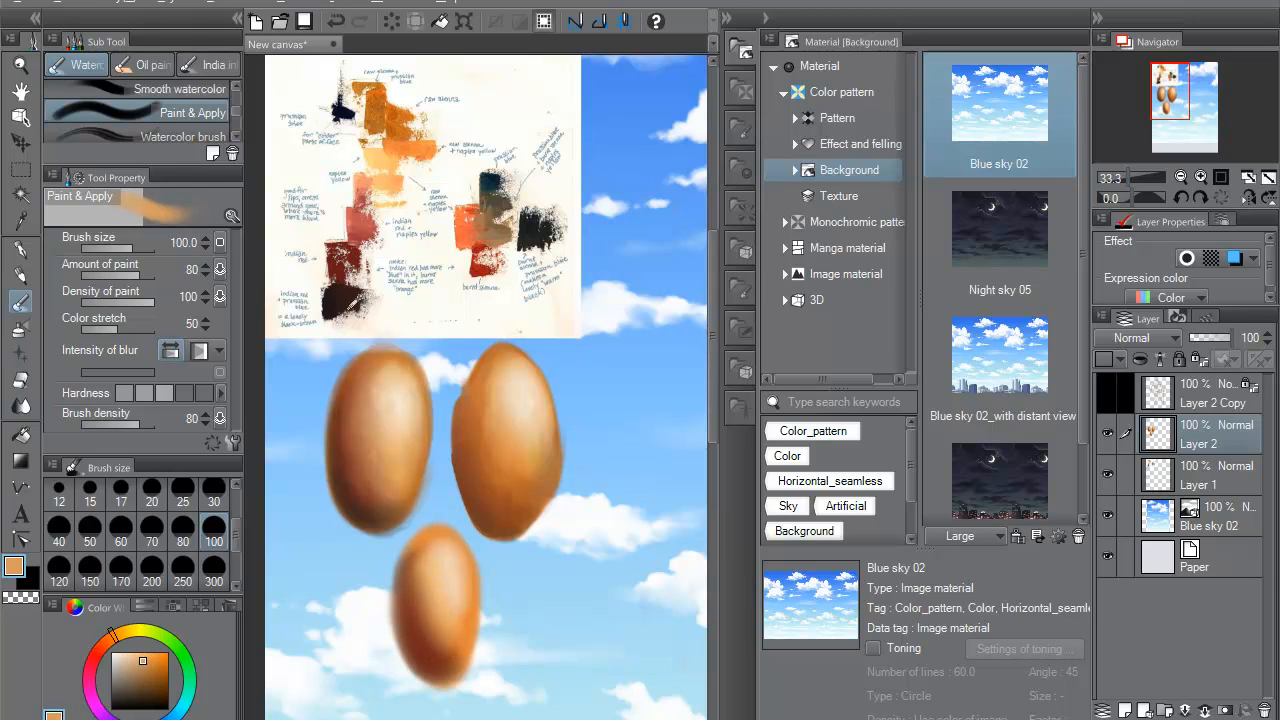
left_click(353, 304, "alt")
mouse_move(436, 642)
left_mouse_down()
mouse_move(442, 603)
mouse_move(436, 619)
mouse_move(427, 603)
mouse_move(431, 533)
mouse_move(464, 597)
mouse_move(446, 564)
mouse_move(443, 614)
left_mouse_up()
left_click(444, 606, "alt")
left_click(434, 556, "alt")
left_click(448, 568, "alt")
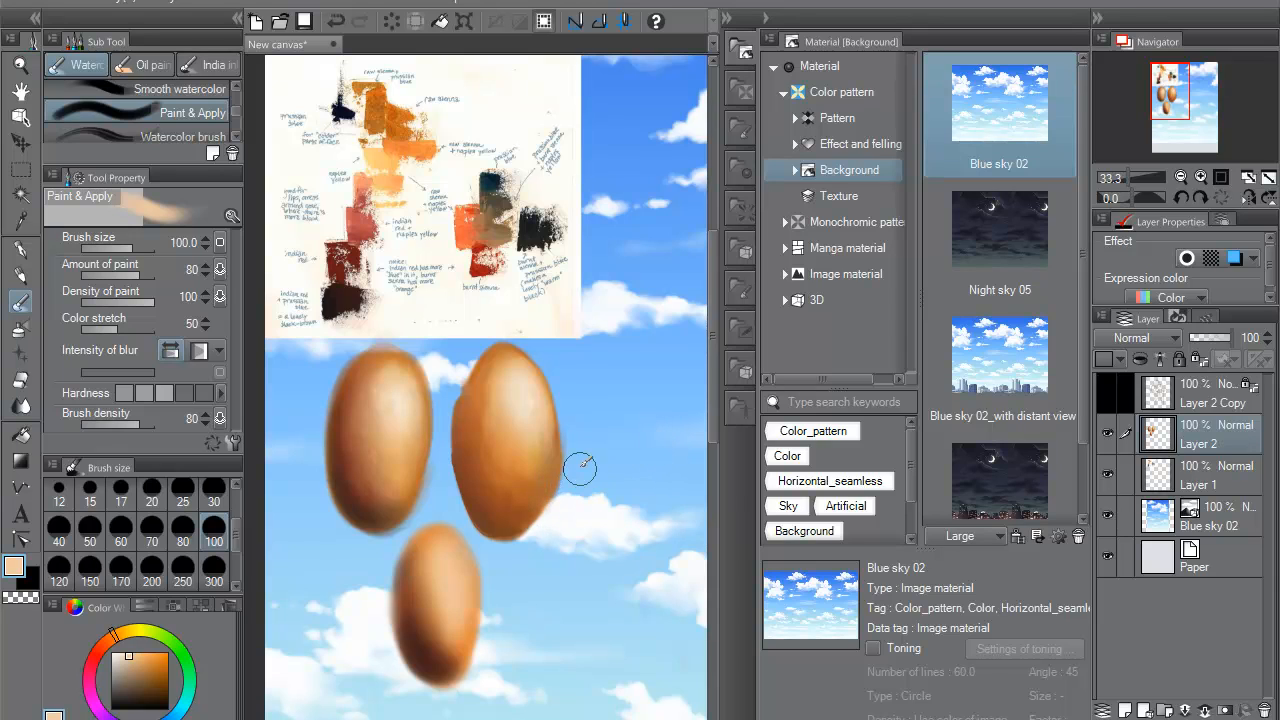
- Smooth the third oval's center, upper right side and bottom with the Blur by fiber blend tool
left_click(22, 405)
mouse_move(427, 595)
left_mouse_down()
mouse_move(455, 624)
mouse_move(418, 601)
mouse_move(420, 627)
mouse_move(434, 632)
mouse_move(417, 588)
mouse_move(440, 660)
mouse_move(425, 618)
mouse_move(412, 624)
mouse_move(407, 575)
mouse_move(439, 650)
mouse_move(442, 608)
mouse_move(424, 594)
mouse_move(416, 548)
mouse_move(456, 631)
left_mouse_up()
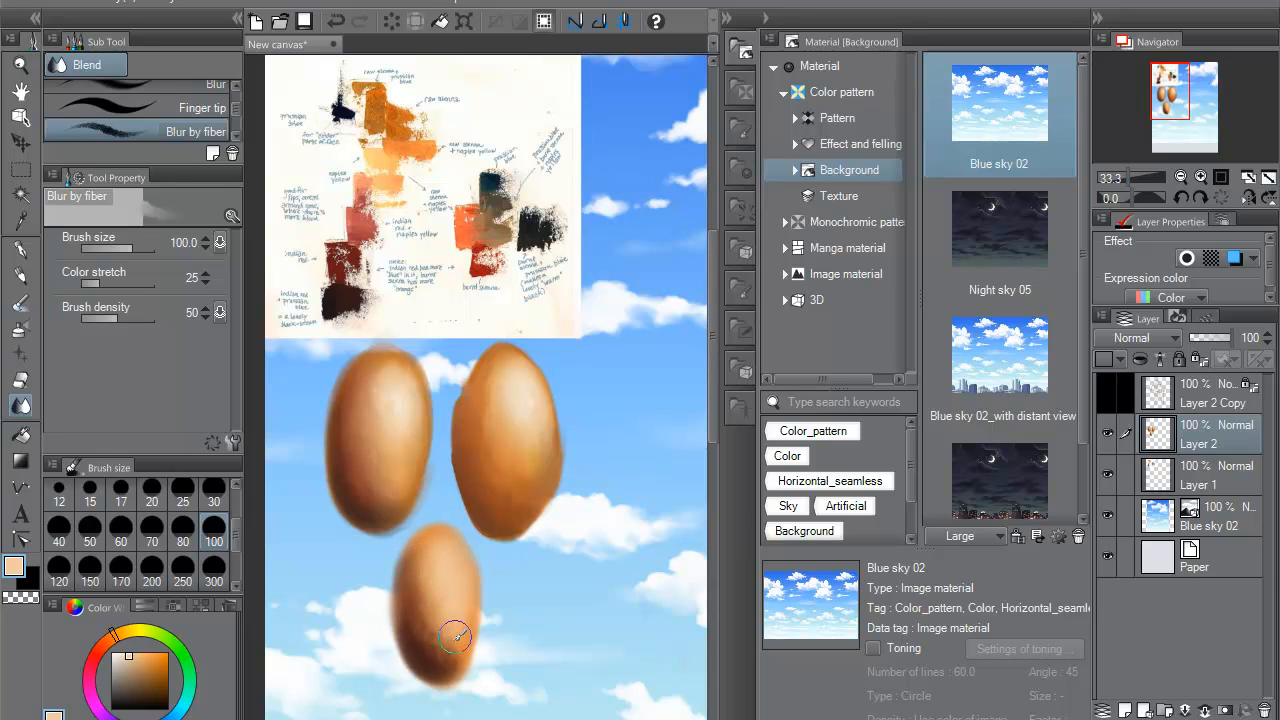
mouse_move(434, 539)
left_mouse_down()
mouse_move(461, 564)
mouse_move(440, 575)
mouse_move(459, 578)
left_mouse_up()
left_click_drag(429, 664, 423, 661)
- Paint a solid burnt-orange oval beside the third one with the Transparent watercolor brush and a palette color
left_click(20, 301)
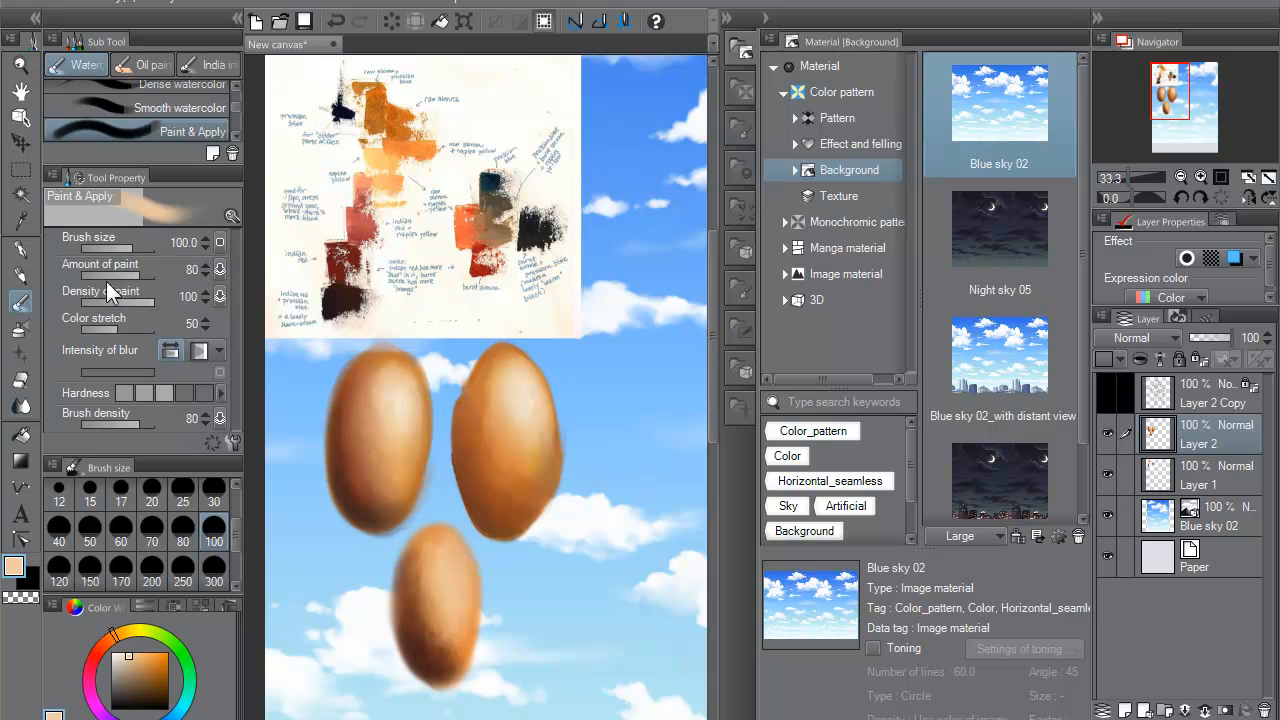
scroll(234, 104, "up", 2)
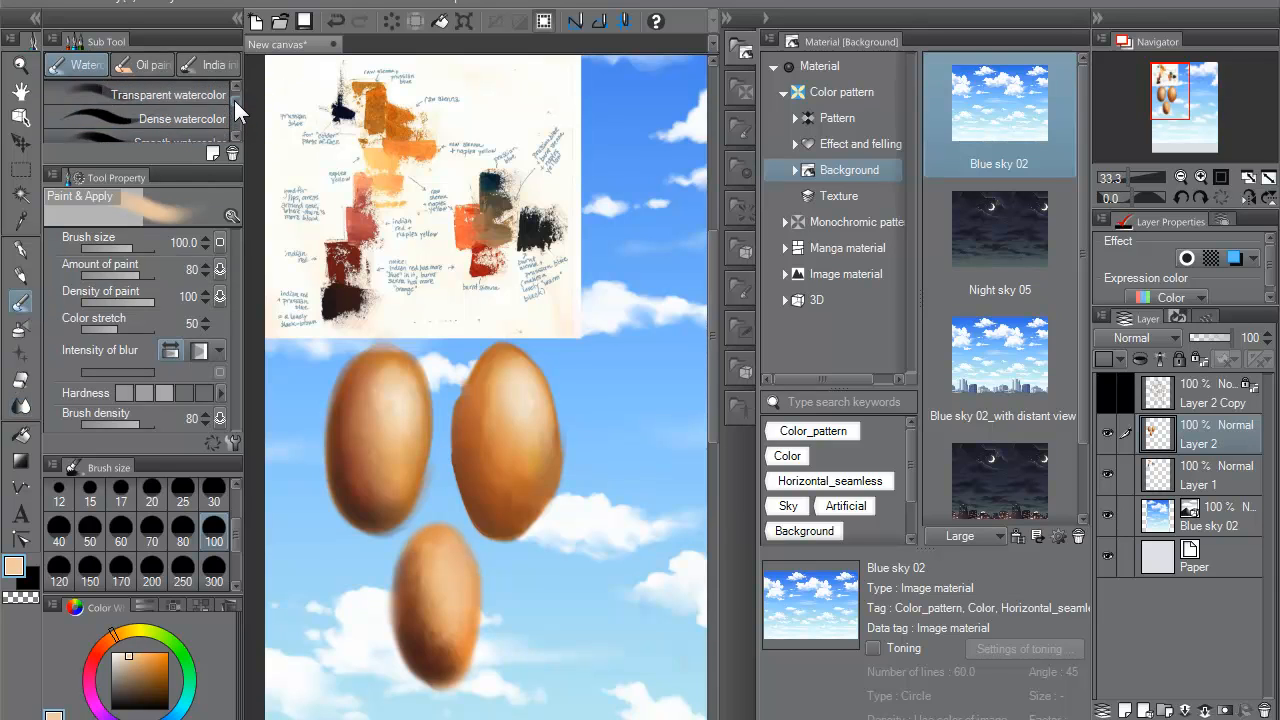
left_click(229, 100)
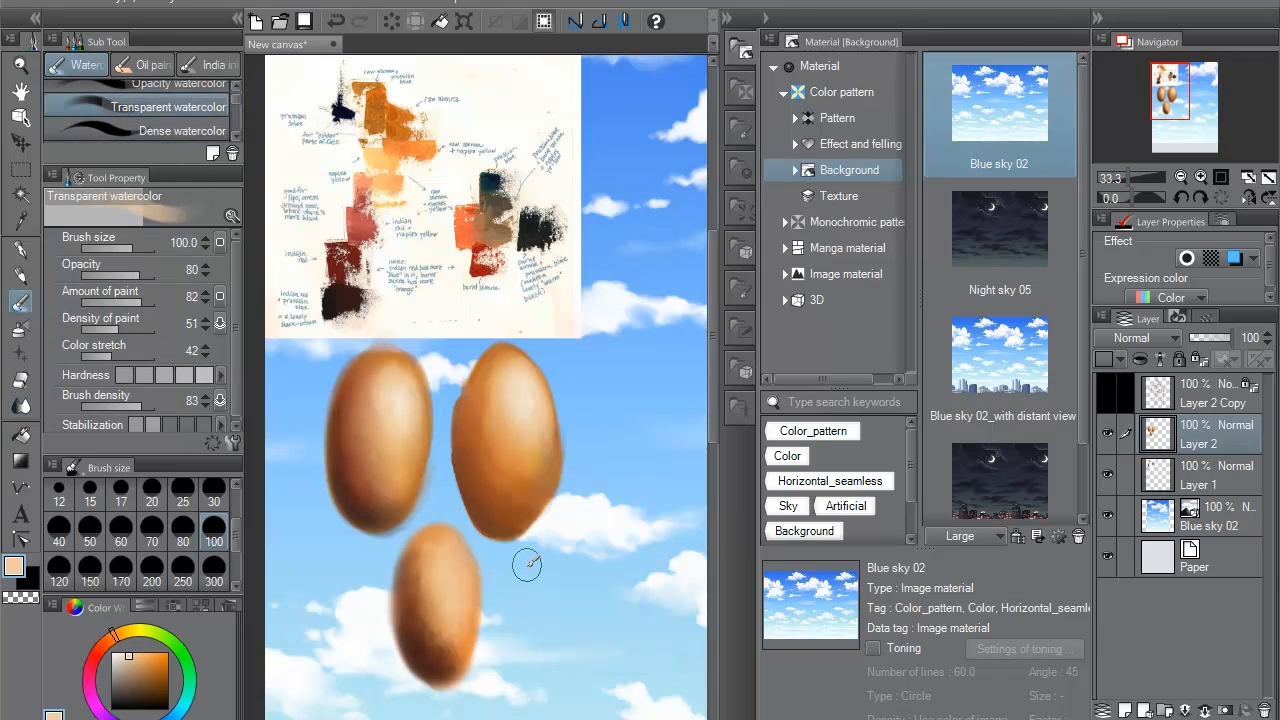
left_click(418, 170, "alt")
mouse_move(563, 609)
left_mouse_down()
mouse_move(546, 558)
mouse_move(562, 600)
mouse_move(520, 595)
mouse_move(540, 650)
mouse_move(554, 556)
mouse_move(520, 600)
mouse_move(531, 586)
mouse_move(555, 638)
mouse_move(562, 535)
left_mouse_up()
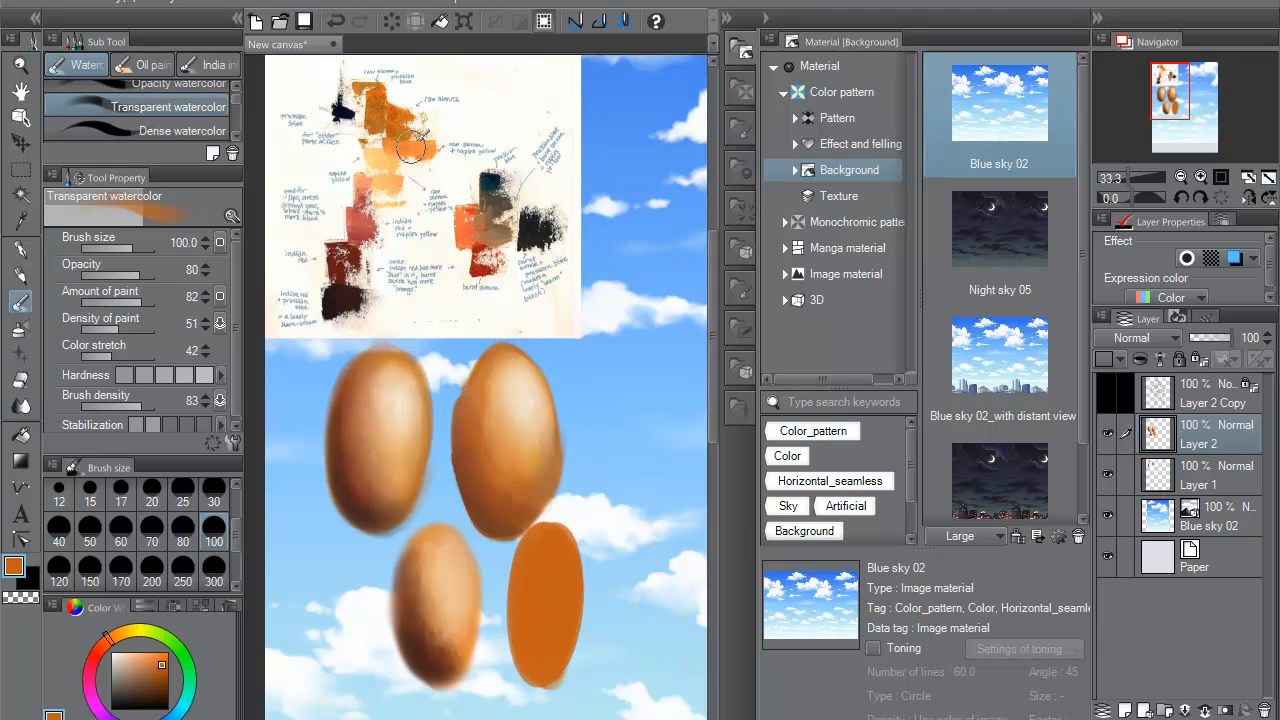
- Shade the fourth oval with red-orange and dark tones sampled from the palette, darkening its left side and bottom
left_click(458, 256, "alt")
mouse_move(535, 590)
left_mouse_down()
mouse_move(539, 638)
mouse_move(534, 618)
mouse_move(509, 617)
mouse_move(544, 666)
mouse_move(510, 567)
mouse_move(543, 674)
mouse_move(519, 604)
mouse_move(519, 639)
mouse_move(538, 670)
mouse_move(525, 578)
mouse_move(551, 660)
left_mouse_up()
left_click(490, 185, "alt")
left_click(348, 290, "alt")
left_click(346, 262, "alt")
- Paint the fourth oval's highlight area with a pale tone from the second oval and light orange from the palette
left_click(530, 396, "alt")
mouse_move(550, 595)
left_mouse_down()
mouse_move(550, 549)
mouse_move(561, 607)
mouse_move(553, 548)
mouse_move(557, 607)
left_mouse_up()
left_click(540, 550, "alt")
mouse_move(535, 545)
left_mouse_down()
mouse_move(552, 620)
mouse_move(555, 525)
left_mouse_up()
left_click(400, 150, "alt")
mouse_move(540, 574)
left_mouse_down()
mouse_move(555, 630)
mouse_move(555, 550)
mouse_move(543, 586)
mouse_move(560, 620)
mouse_move(548, 549)
mouse_move(555, 622)
left_mouse_up()
- Set the brush size to 60 and blend the fourth oval's lower left shadow with tones sampled from the oval
left_click(183, 528)
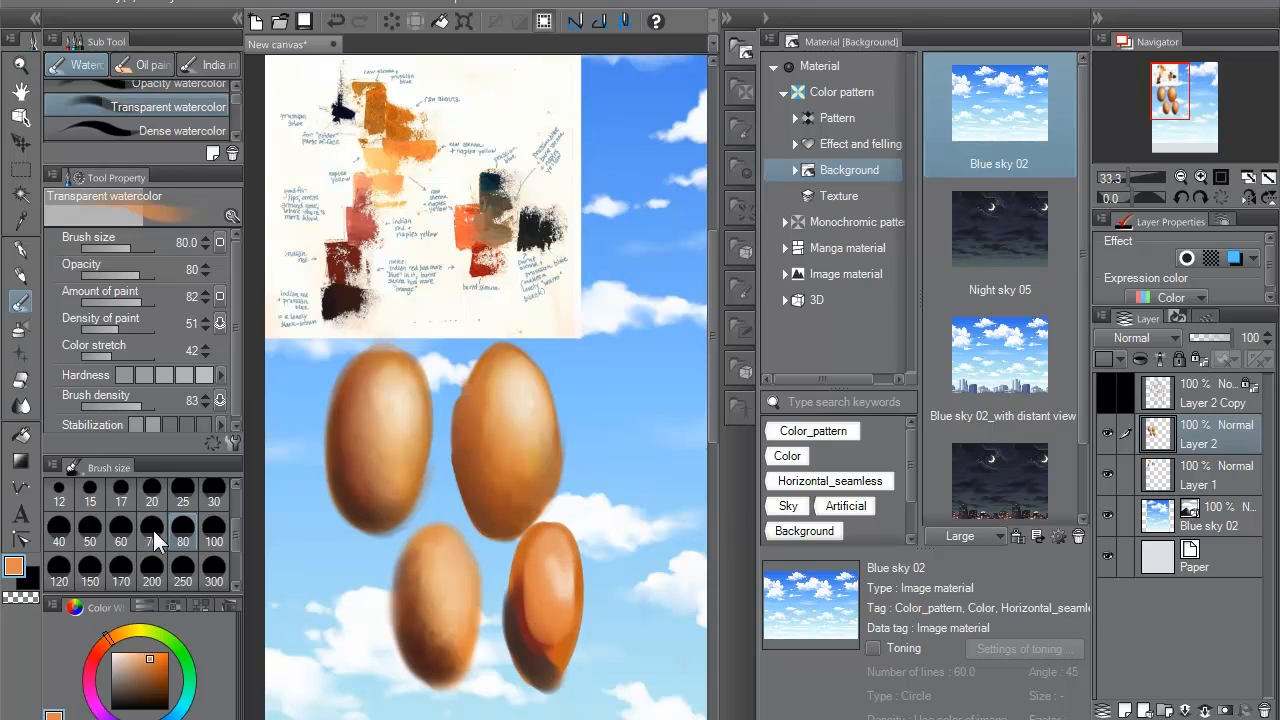
left_click(118, 528)
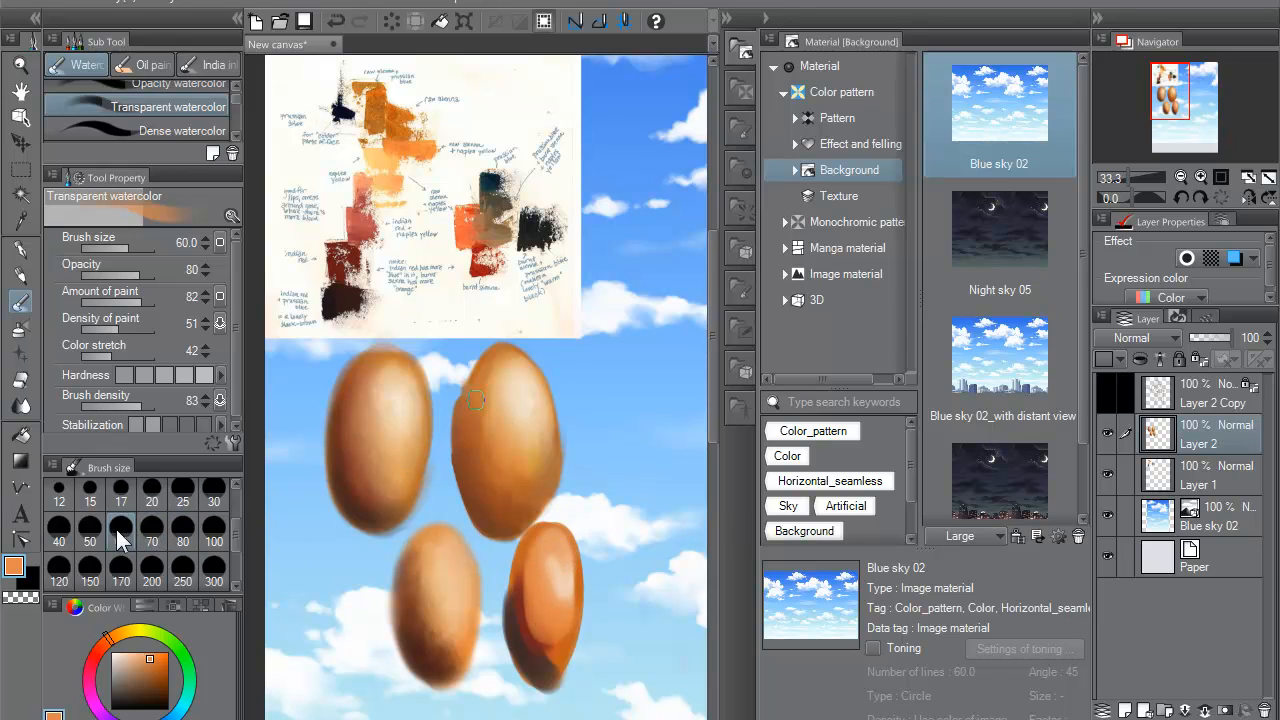
left_click(562, 577, "alt")
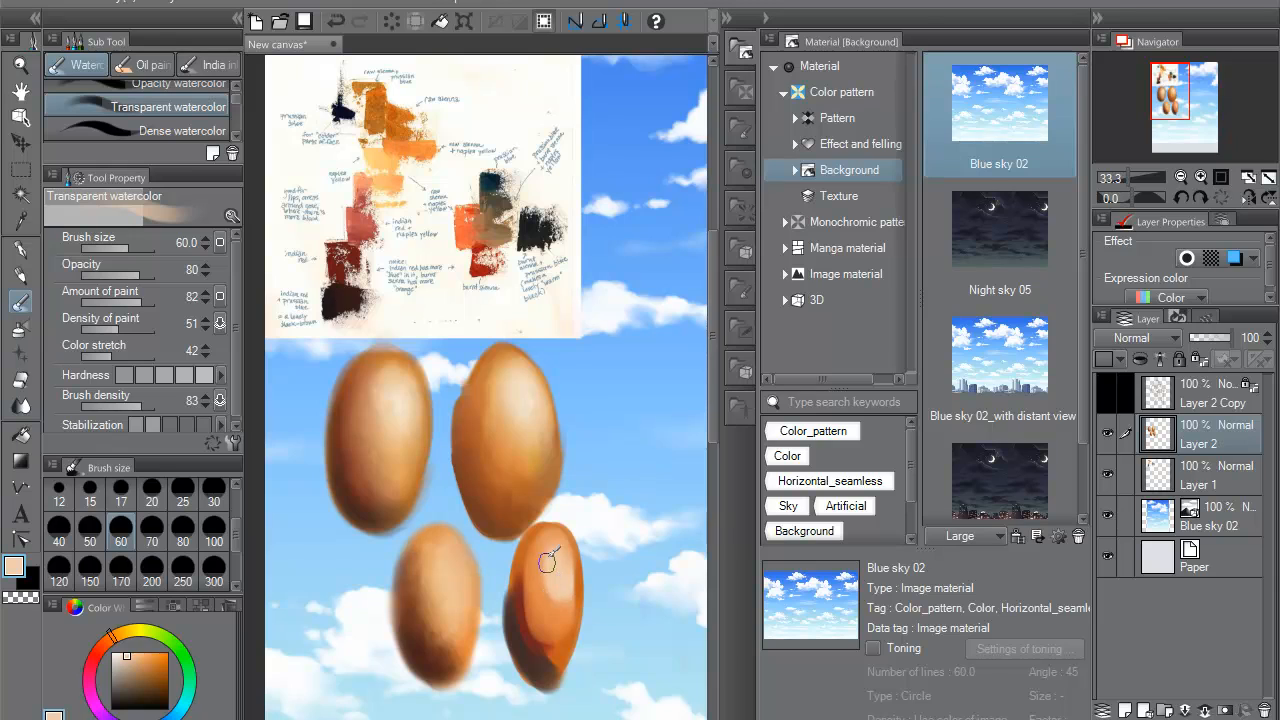
left_click(520, 598, "alt")
mouse_move(529, 634)
left_mouse_down()
mouse_move(519, 565)
mouse_move(544, 648)
mouse_move(528, 634)
mouse_move(547, 660)
mouse_move(514, 580)
mouse_move(528, 664)
mouse_move(513, 618)
mouse_move(519, 562)
mouse_move(554, 663)
mouse_move(527, 582)
mouse_move(527, 637)
mouse_move(559, 666)
mouse_move(517, 576)
mouse_move(527, 613)
mouse_move(536, 562)
mouse_move(542, 627)
mouse_move(532, 553)
mouse_move(559, 658)
mouse_move(558, 600)
mouse_move(570, 623)
mouse_move(561, 636)
mouse_move(537, 614)
mouse_move(538, 639)
mouse_move(537, 580)
mouse_move(532, 622)
mouse_move(553, 656)
left_mouse_up()
left_click(548, 657, "alt")
- Soften the edge between the fourth oval's central highlight and shadow with mid-tones sampled around it
left_click(545, 620, "alt")
left_click(551, 597, "alt")
left_click(559, 612, "alt")
left_click(537, 593, "alt")
left_click(552, 595, "alt")
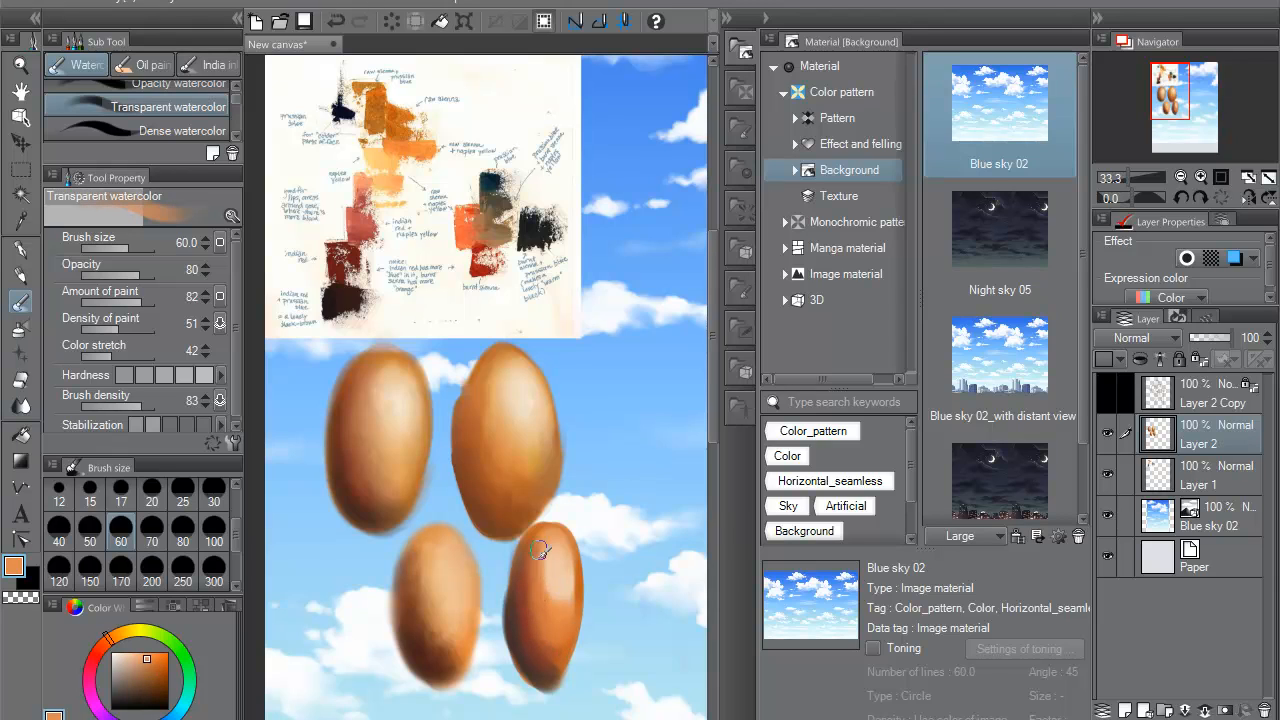
- Refine the fourth oval's upper right highlight and lower part with peach and orange tones sampled from it
left_click(547, 552, "alt")
mouse_move(553, 568)
left_mouse_down()
mouse_move(566, 589)
mouse_move(570, 546)
mouse_move(568, 603)
left_mouse_up()
left_click(577, 558, "alt")
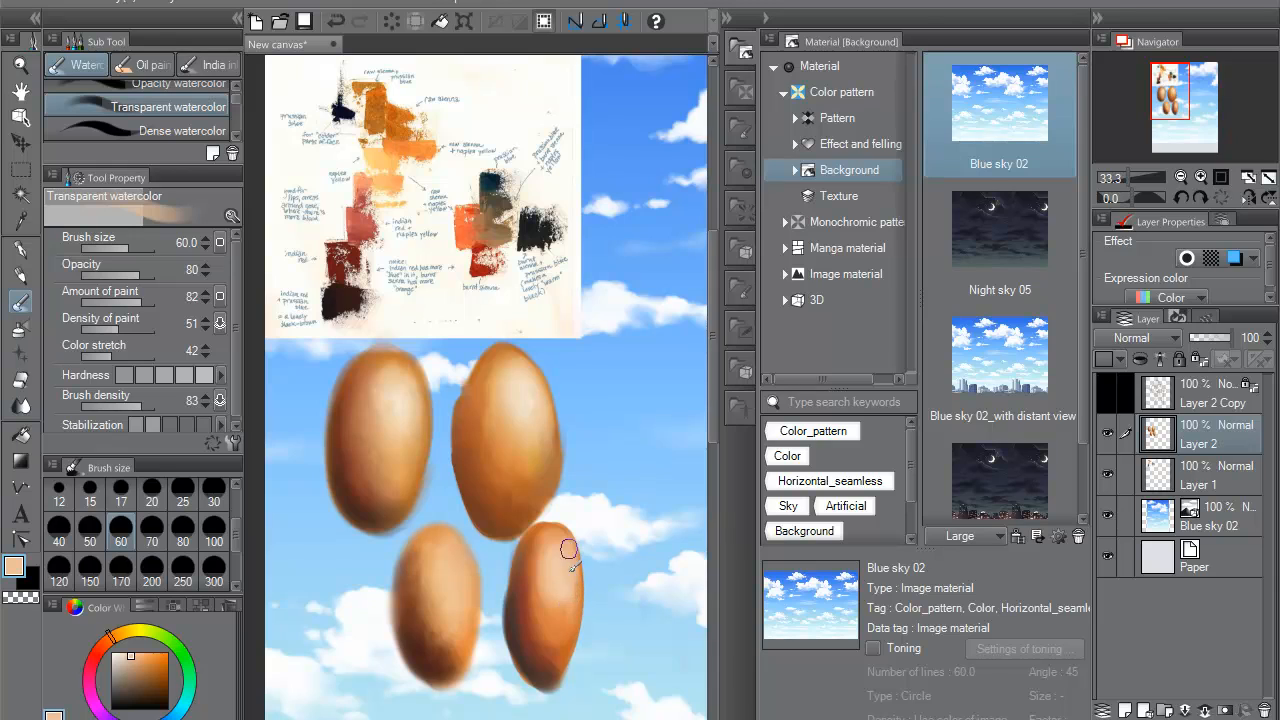
left_click(547, 654, "alt")
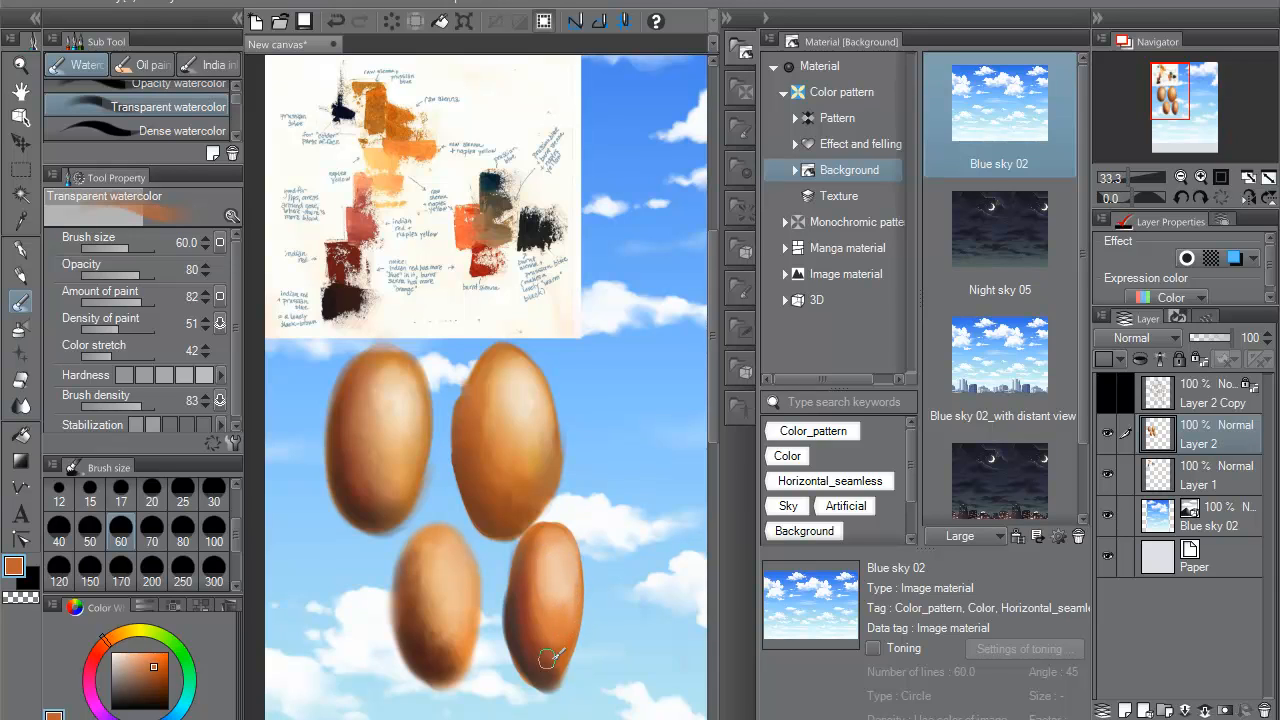
left_click(548, 648, "alt")
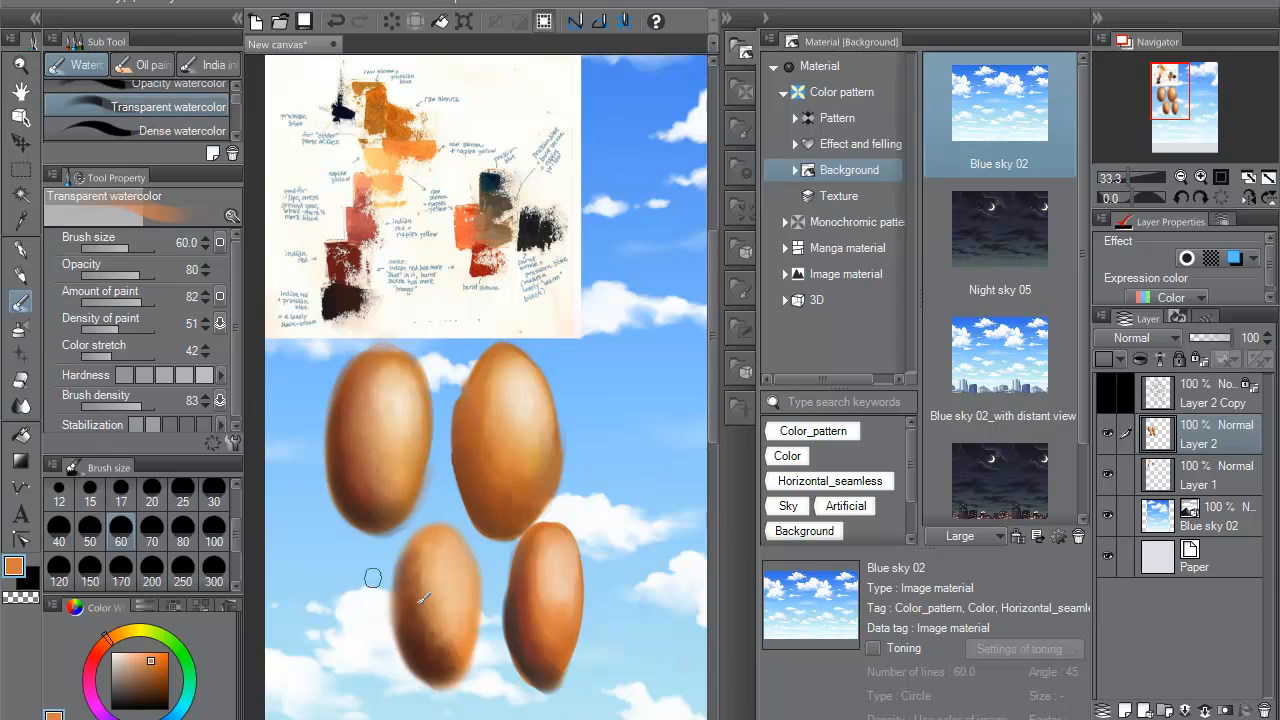
- Paint palette red over the second oval's lower left side and soften it with orange sampled from the oval
left_click(490, 259, "alt")
left_click_drag(478, 482, 498, 452)
mouse_move(483, 498)
left_mouse_down()
mouse_move(467, 429)
mouse_move(517, 509)
mouse_move(480, 487)
left_mouse_up()
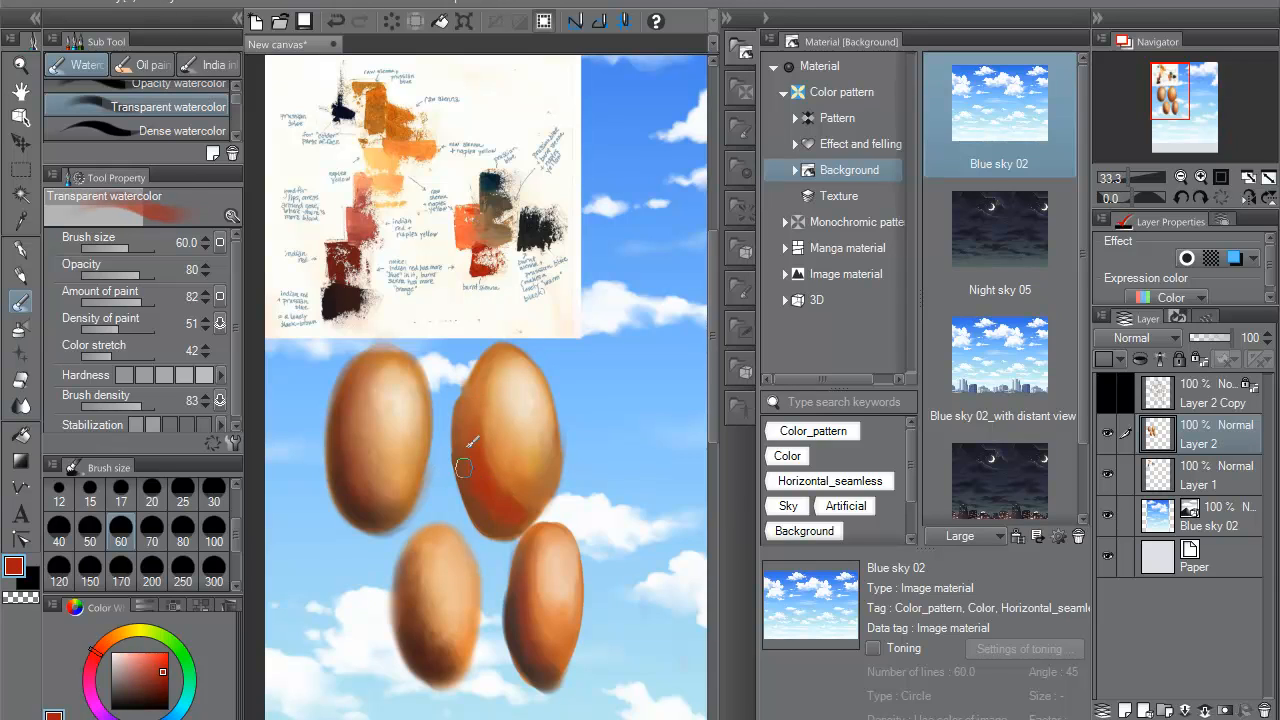
left_click(515, 450, "alt")
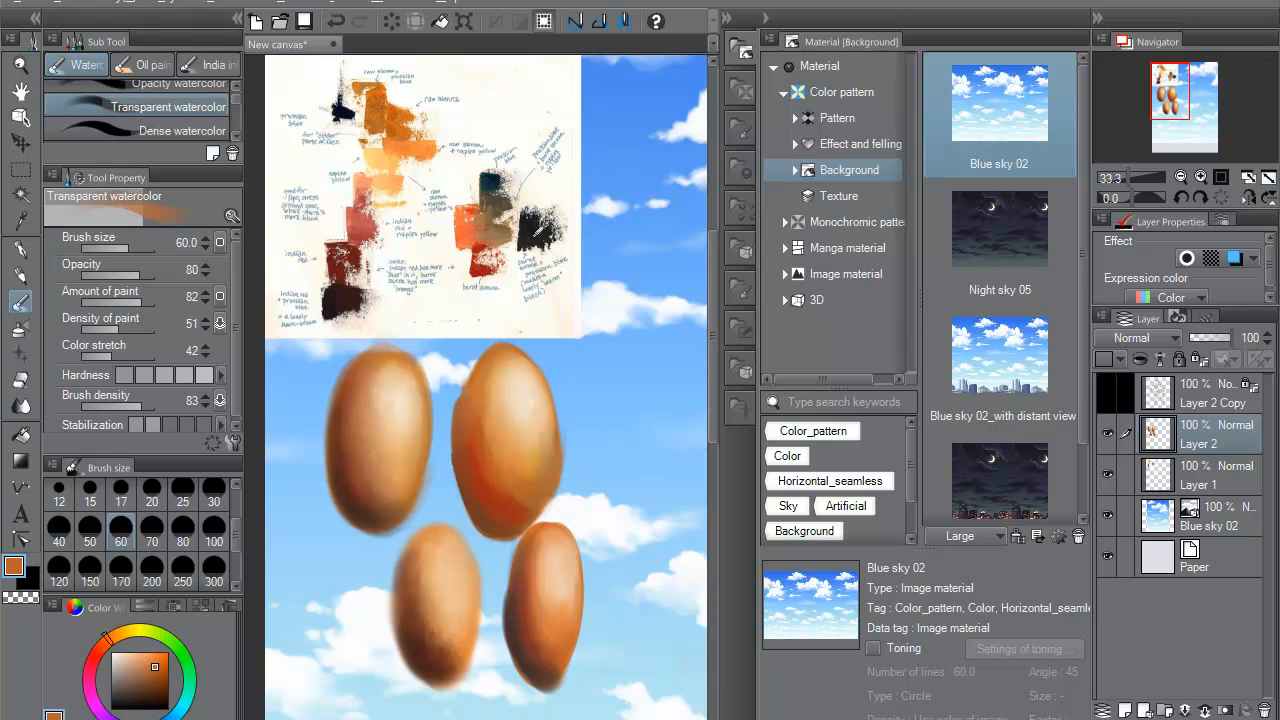
- Darken the second oval's left edge with the palette's black and blend it using a red-brown sampled from the oval
left_click(539, 229, "alt")
mouse_move(504, 518)
left_mouse_down()
mouse_move(475, 449)
mouse_move(470, 488)
mouse_move(509, 524)
mouse_move(473, 488)
mouse_move(463, 430)
mouse_move(492, 534)
mouse_move(460, 446)
mouse_move(519, 525)
mouse_move(472, 411)
left_mouse_up()
left_click(502, 500, "alt")
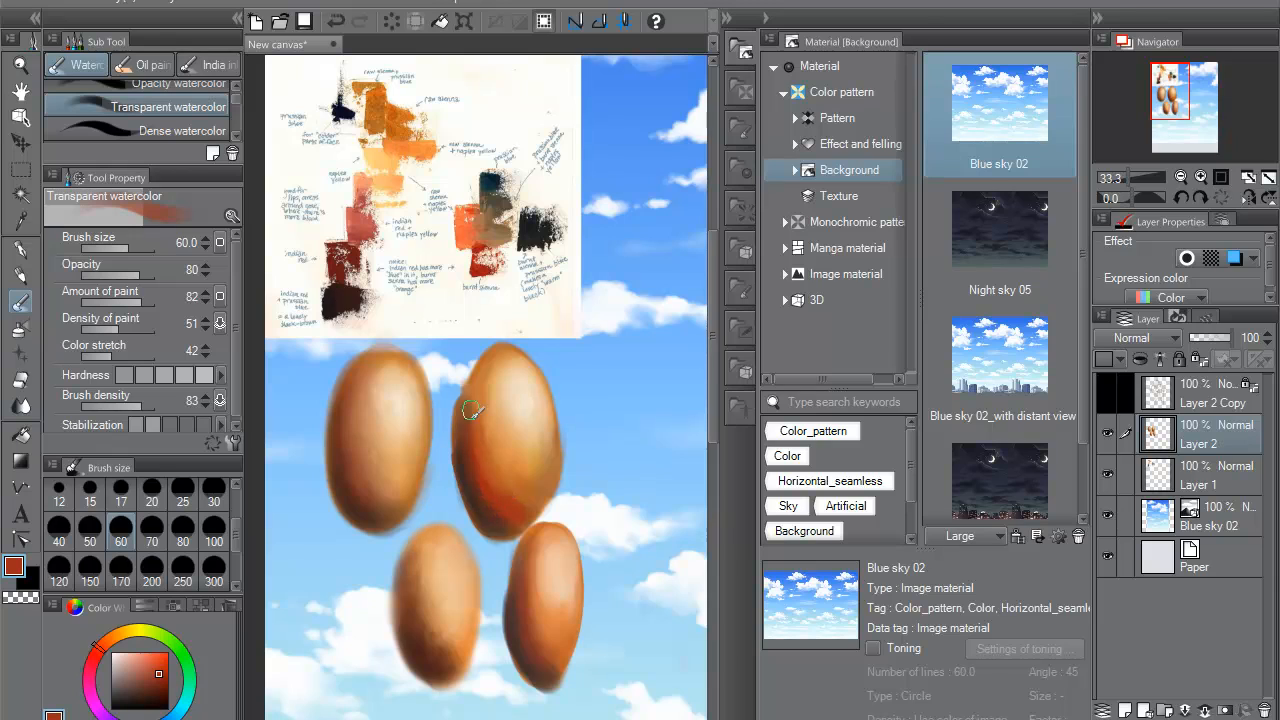
left_click_drag(494, 512, 469, 424)
- Work the palette's brownish orange into the second oval's lower left side and sample the resulting mid-tone
left_click(521, 476, "alt")
left_click(397, 123, "alt")
left_click_drag(486, 499, 474, 462)
left_click(488, 441, "alt")
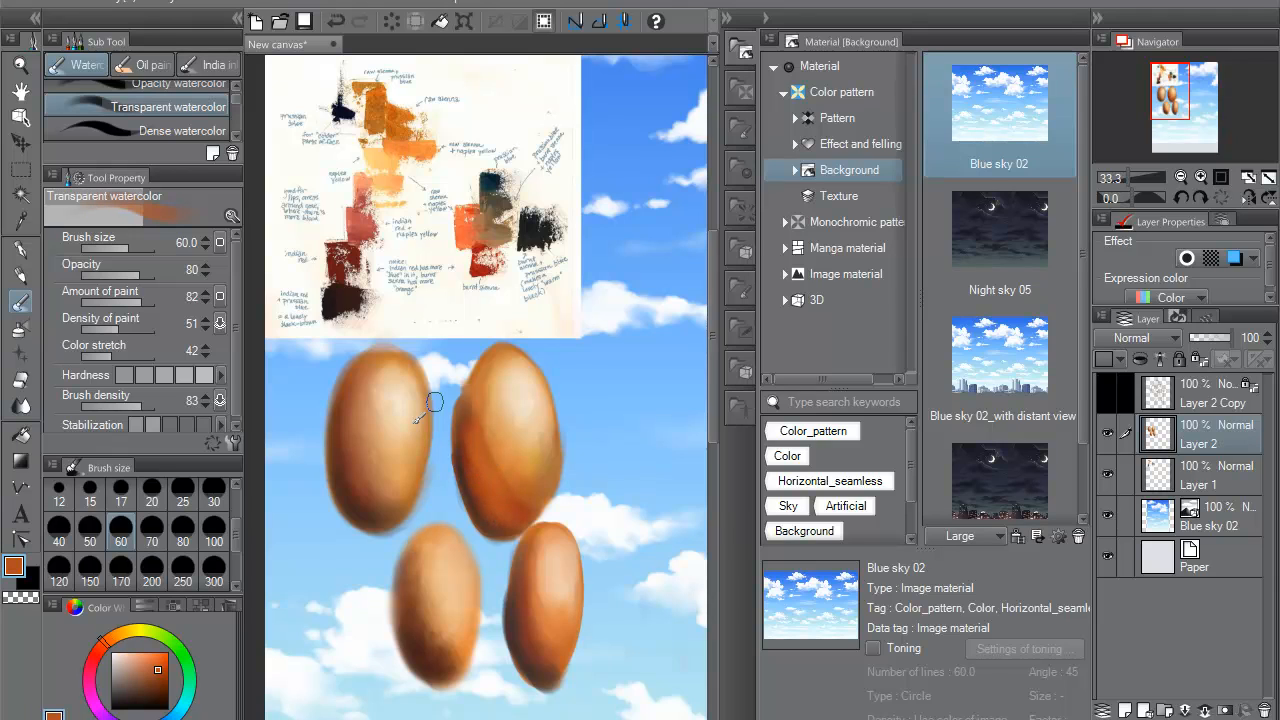
- Shade the second oval's lower left side with a darker brown and blend it using brown, orange and cream sampled from the oval
left_click(158, 691)
left_click_drag(503, 513, 474, 430)
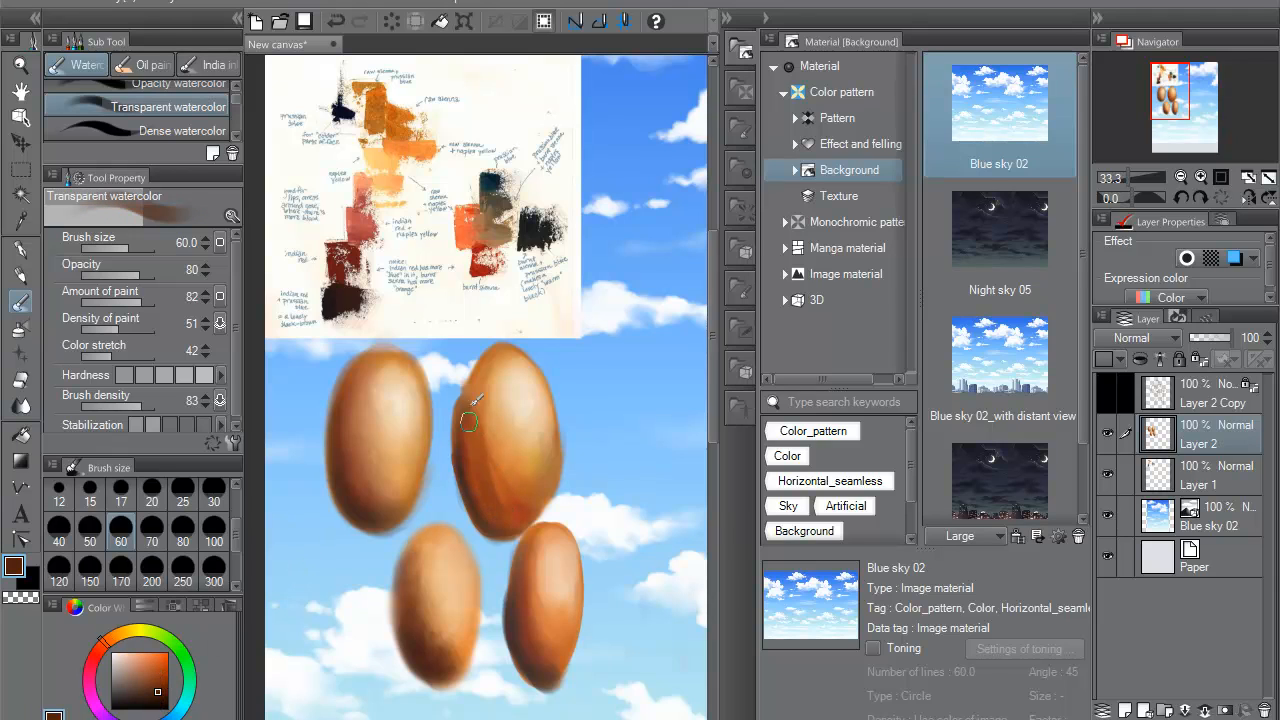
left_click(486, 479, "alt")
left_click_drag(506, 512, 463, 430)
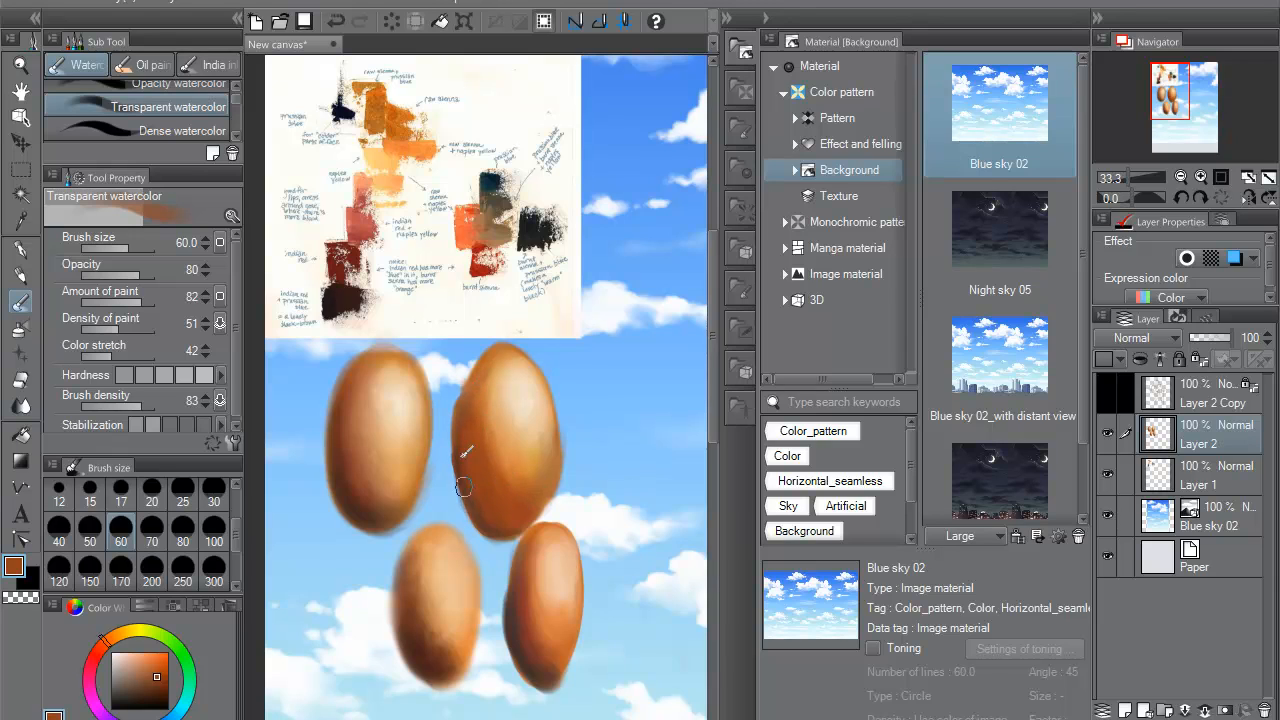
left_click(529, 451, "alt")
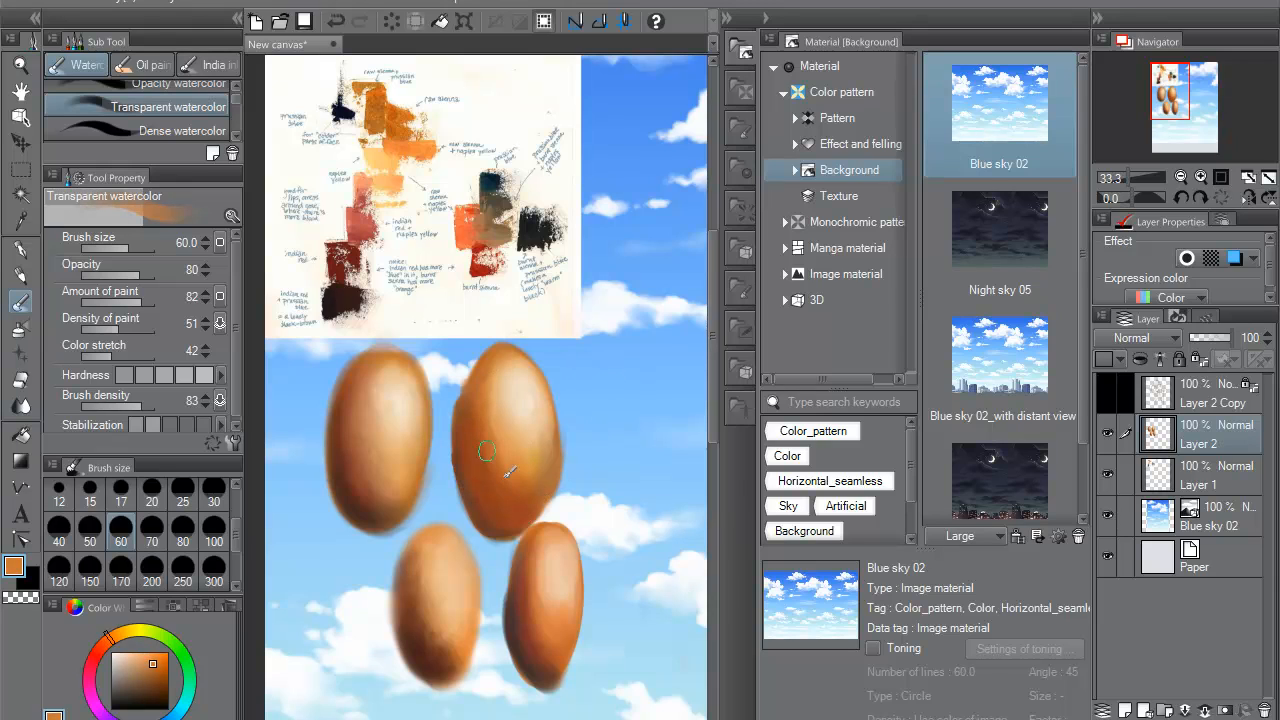
left_click(515, 383, "alt")
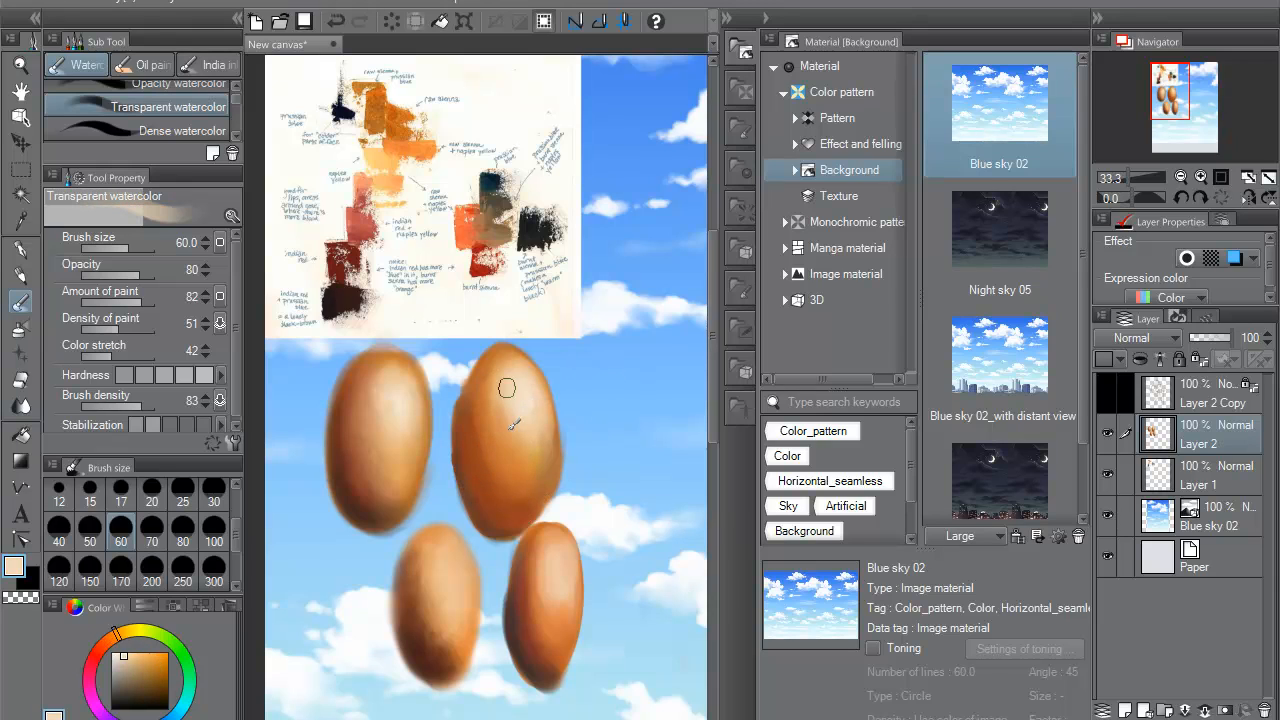
- Delete the layer with the painted ovals, add a new layer above Layer 1, and show the character line art in Layer 2 Copy
left_click(550, 461, "alt")
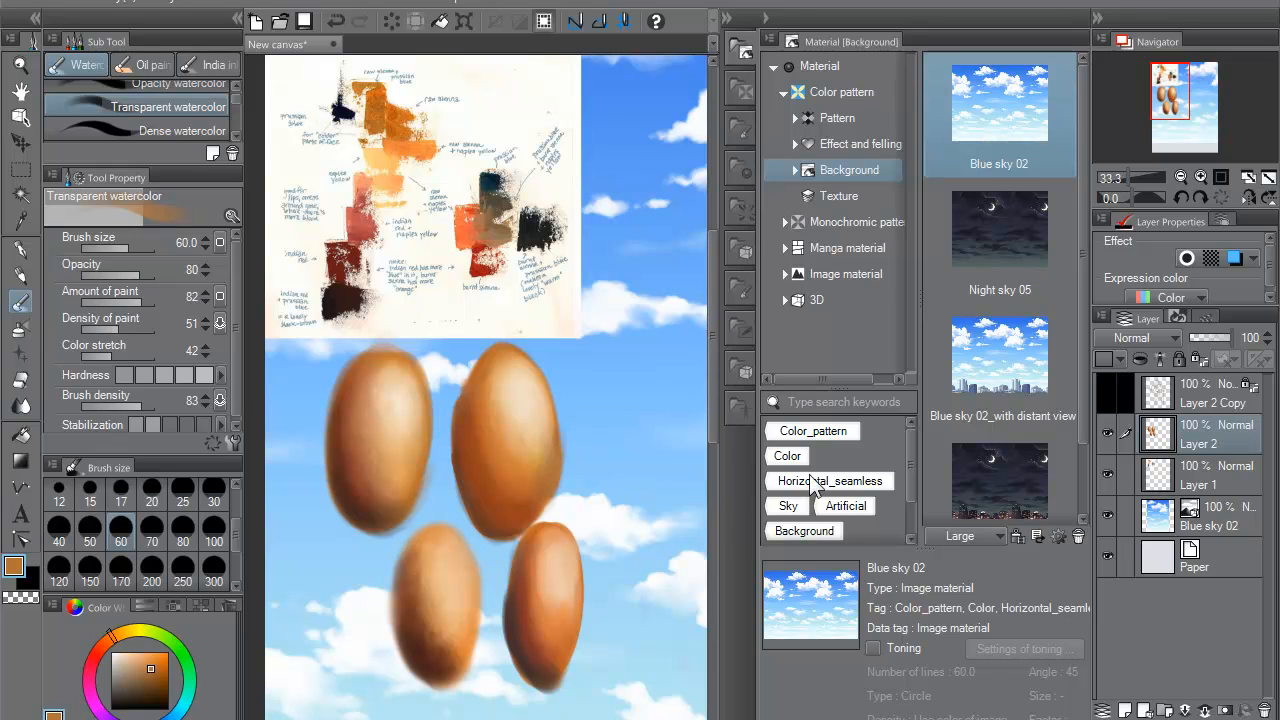
left_click(1264, 710)
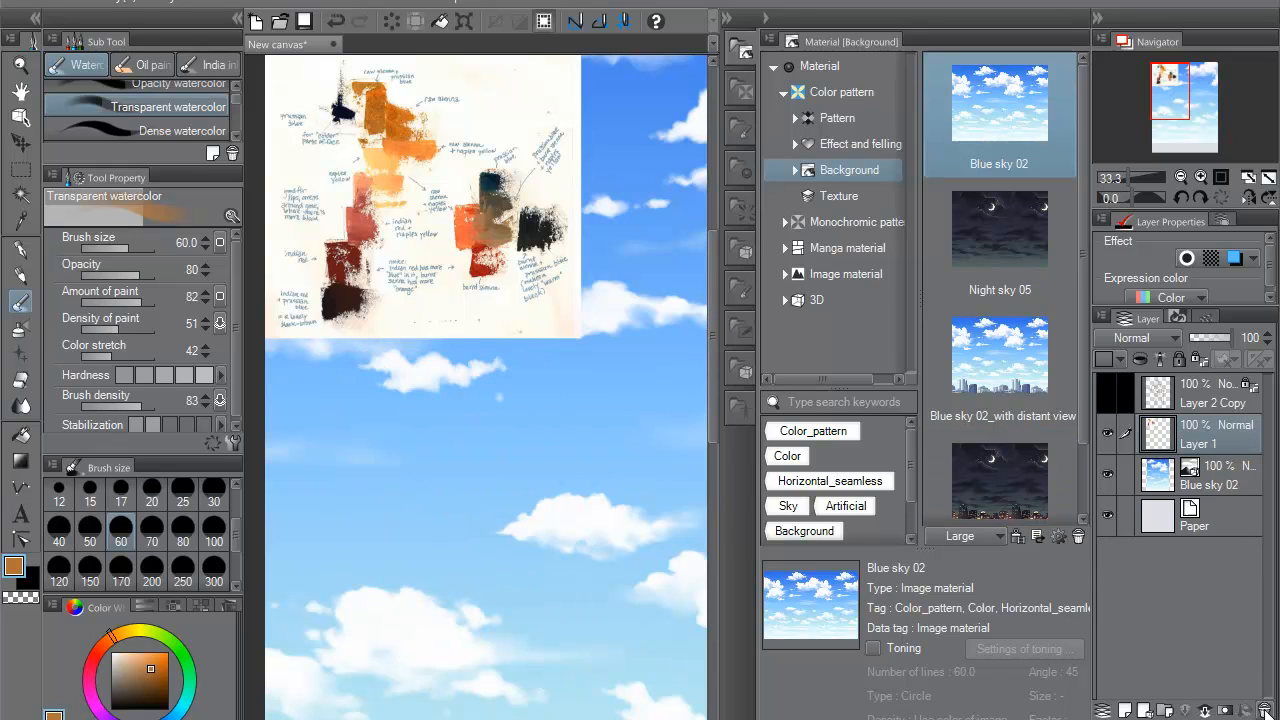
left_click(1132, 706)
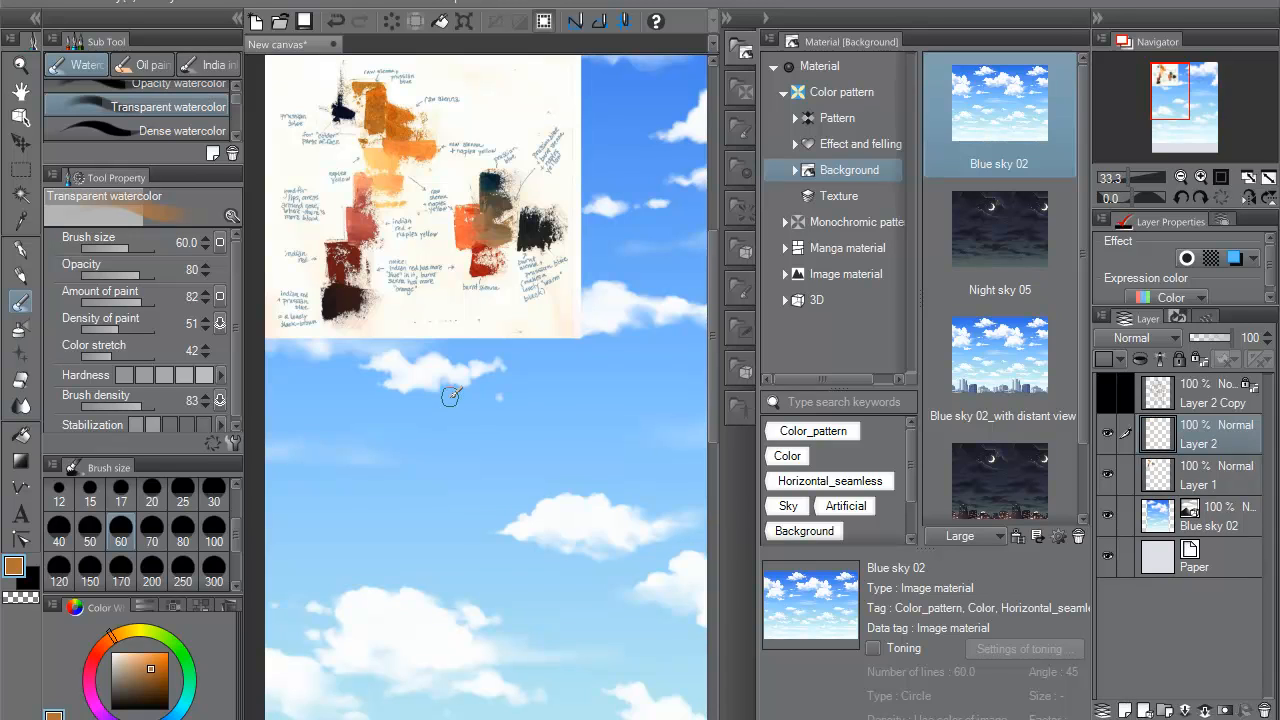
left_click(1107, 391)
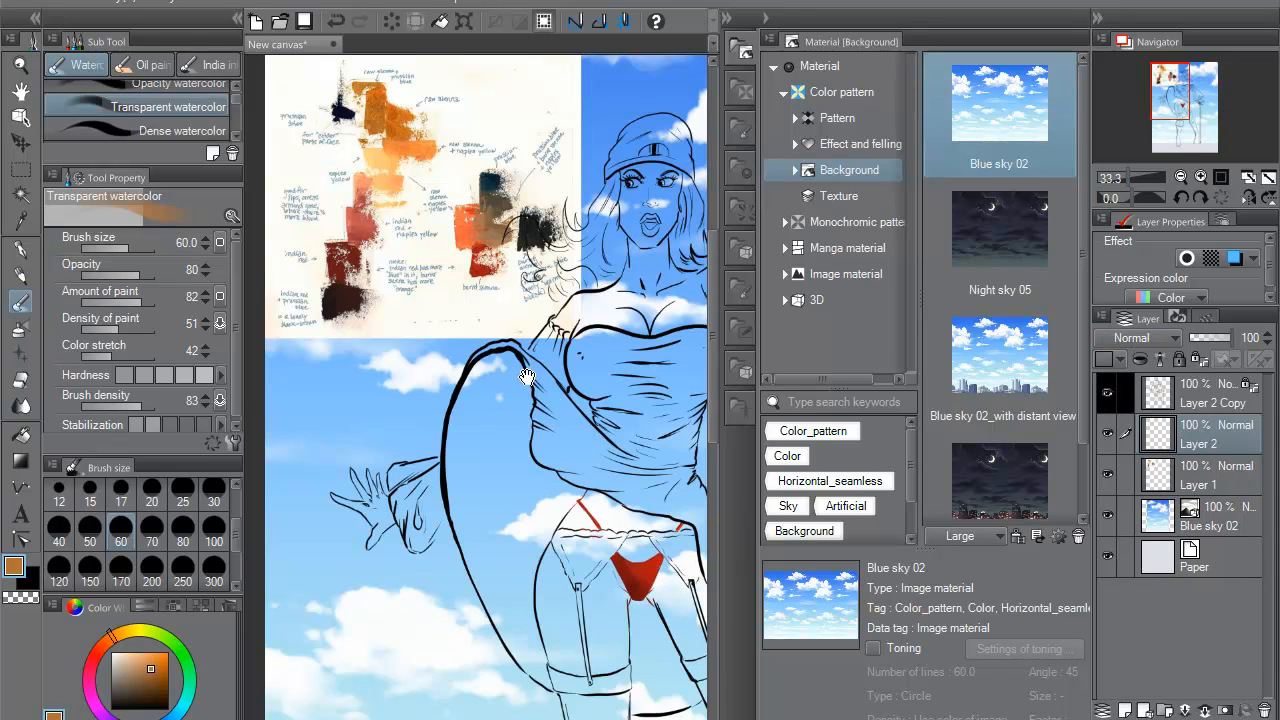
left_click_drag(608, 424, 451, 294)
- Paint the left thigh with the Oil paint flat brush using orange sampled from the reference palette
left_click(152, 64)
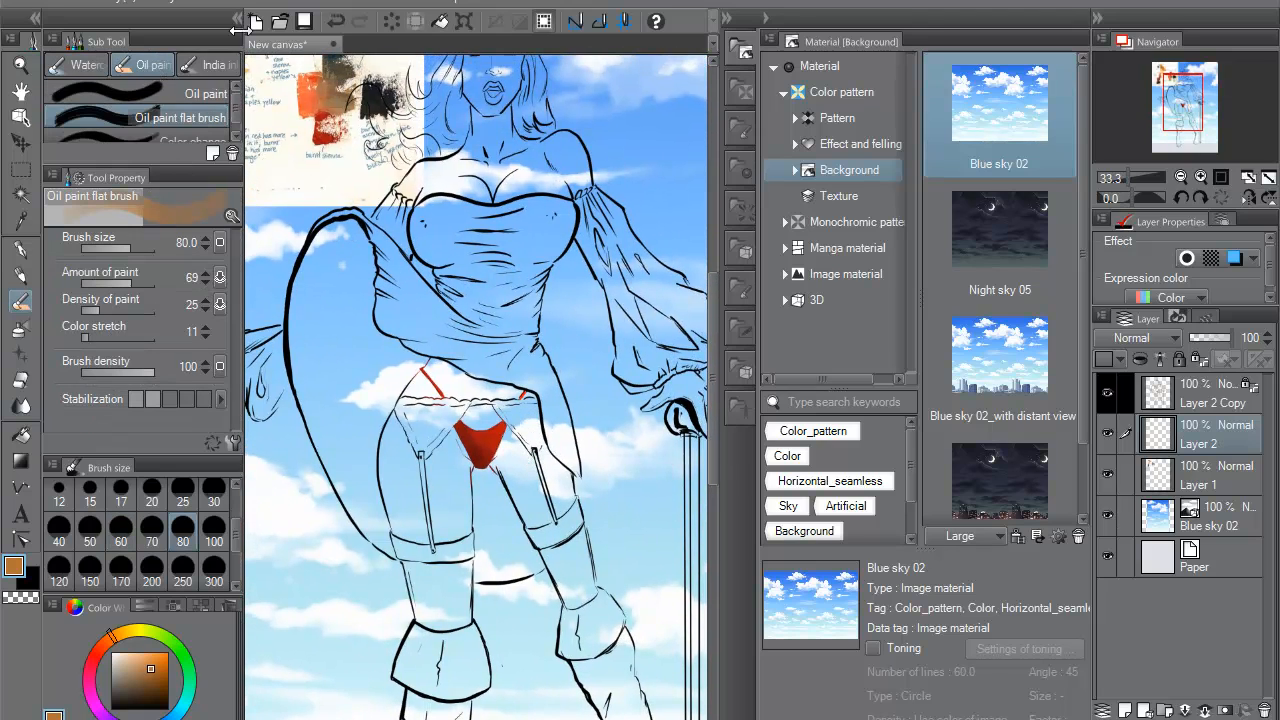
mouse_move(355, 178)
left_mouse_down()
mouse_move(481, 403)
mouse_move(457, 365)
left_mouse_up()
left_click(347, 179, "alt")
left_click_drag(503, 513, 433, 241)
mouse_move(449, 346)
left_mouse_down()
mouse_move(437, 384)
mouse_move(470, 545)
left_mouse_up()
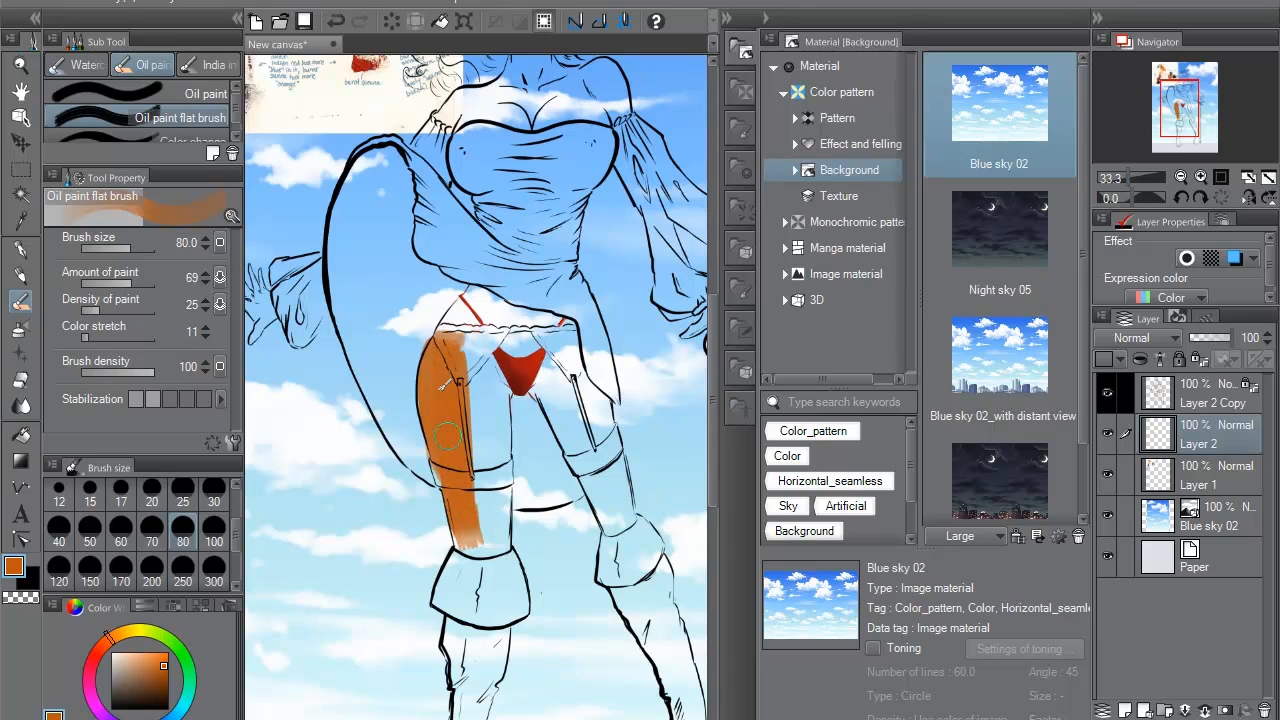
- Choose the Pastel brush and turn off Tilt as an input affecting its brush size
left_click(29, 276)
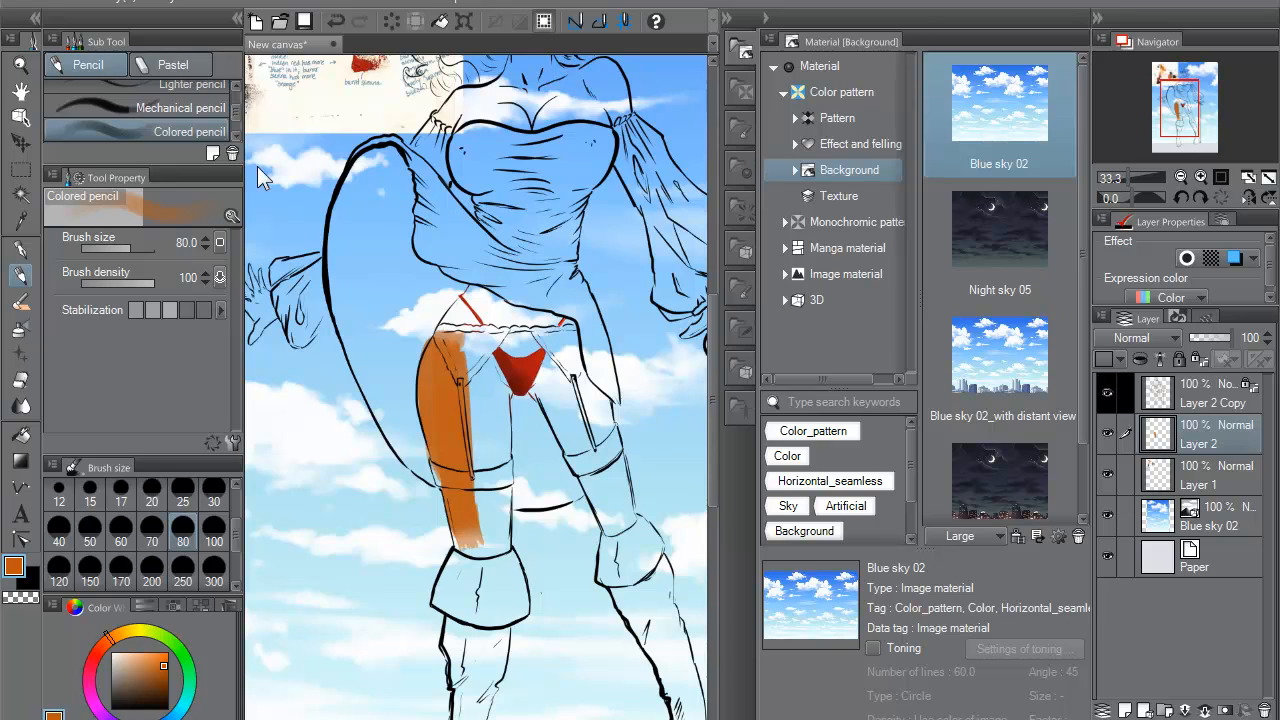
left_click(173, 65)
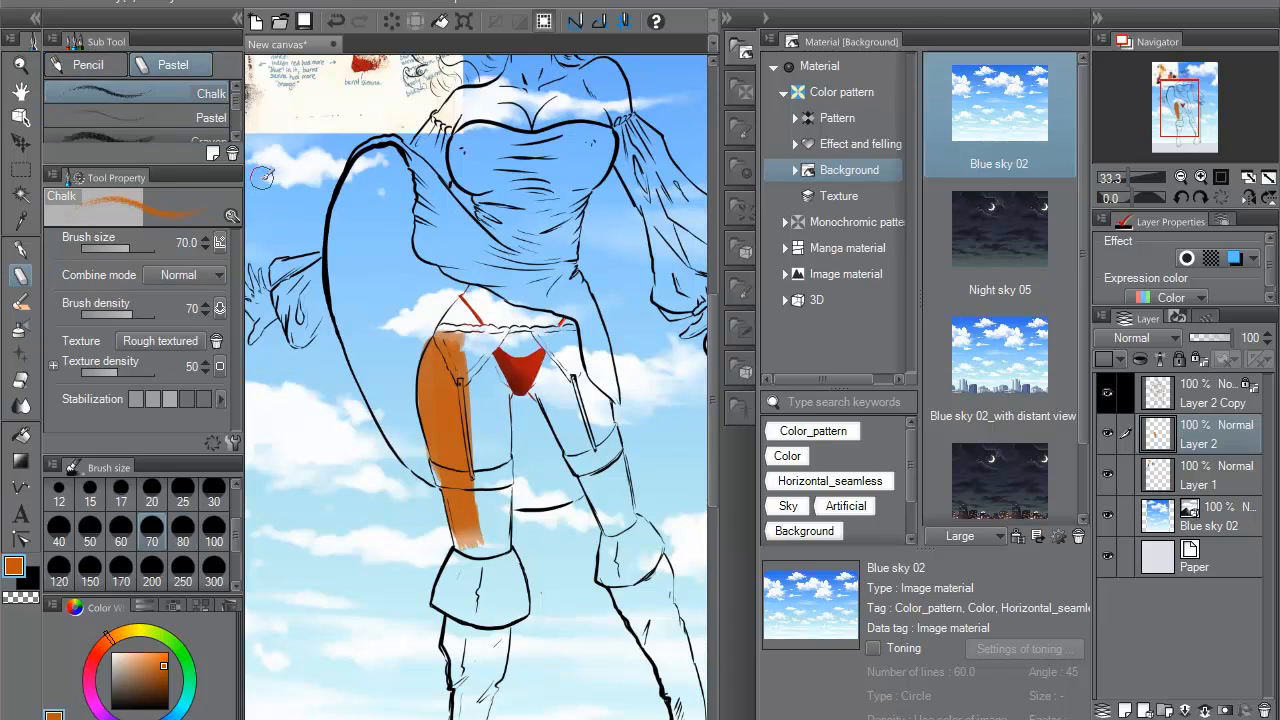
left_click(203, 112)
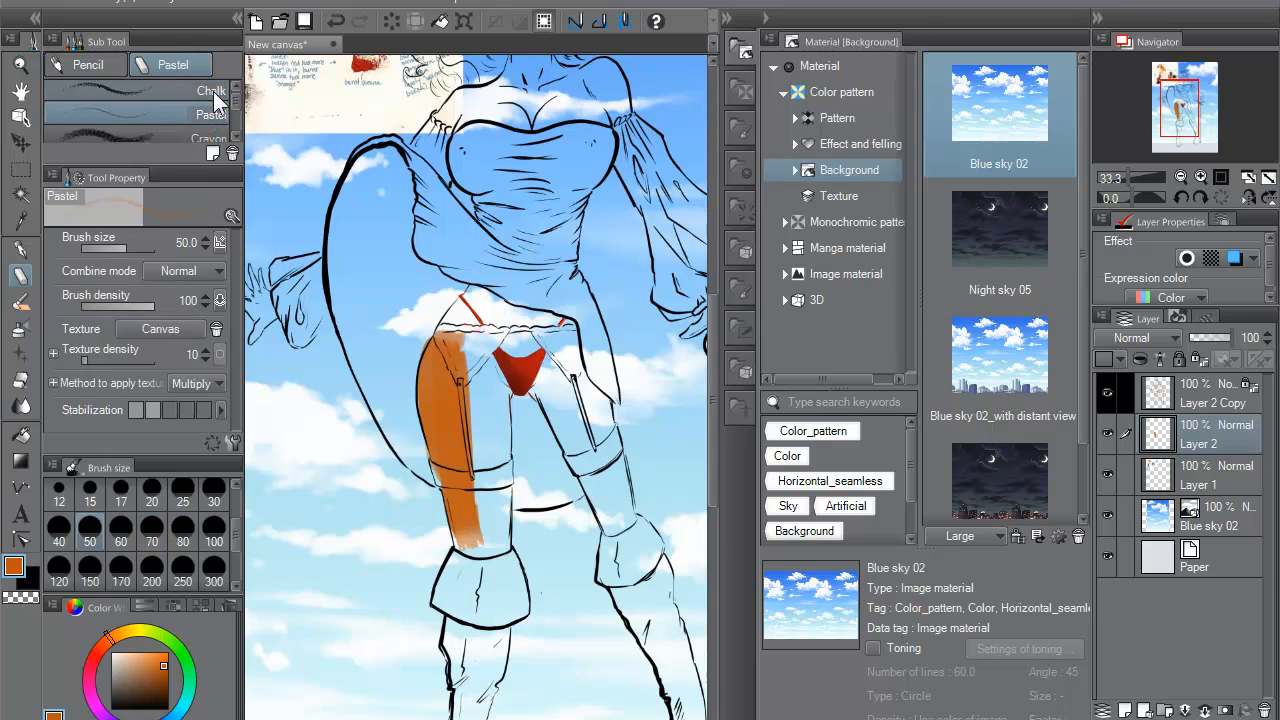
left_click(219, 242)
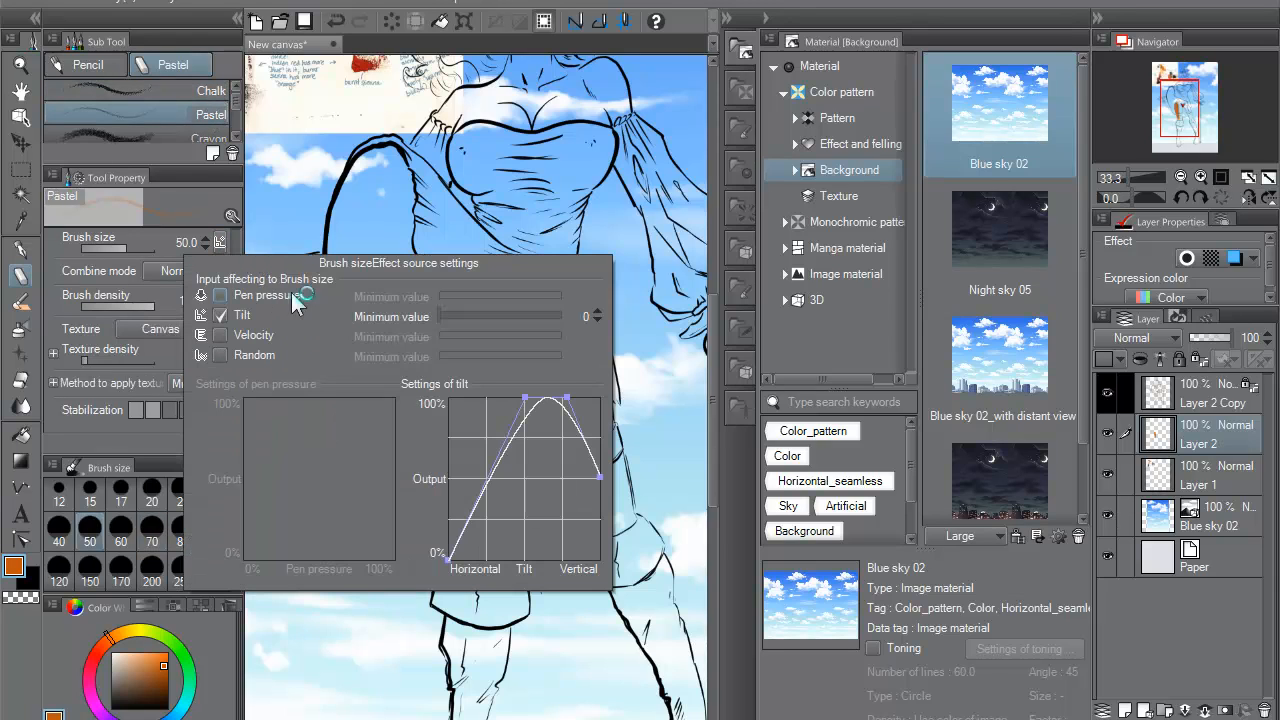
left_click(220, 315)
- Extend the orange across the inner side of the left thigh with pastel strokes, raising the brush size to 80
mouse_move(486, 453)
left_mouse_down()
mouse_move(484, 507)
mouse_move(475, 380)
left_mouse_up()
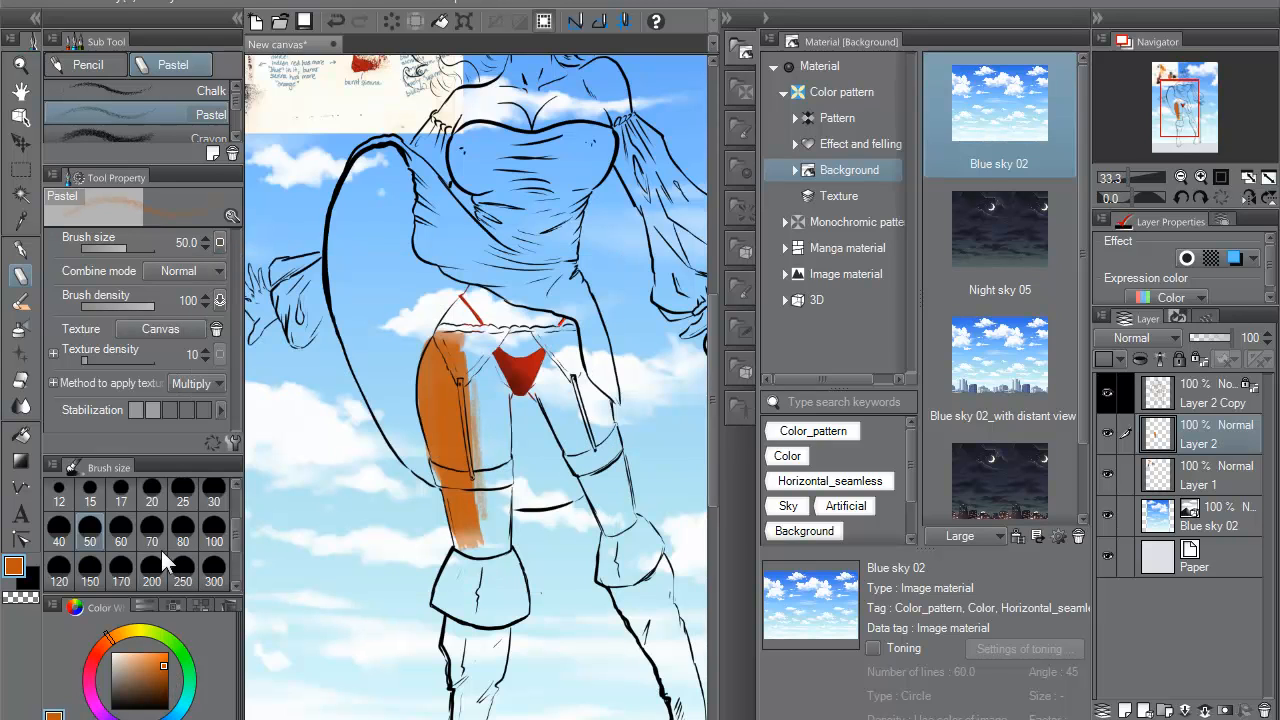
left_click(182, 526)
mouse_move(476, 462)
left_mouse_down()
mouse_move(479, 496)
mouse_move(471, 372)
mouse_move(465, 397)
mouse_move(472, 444)
mouse_move(483, 369)
mouse_move(500, 470)
left_mouse_up()
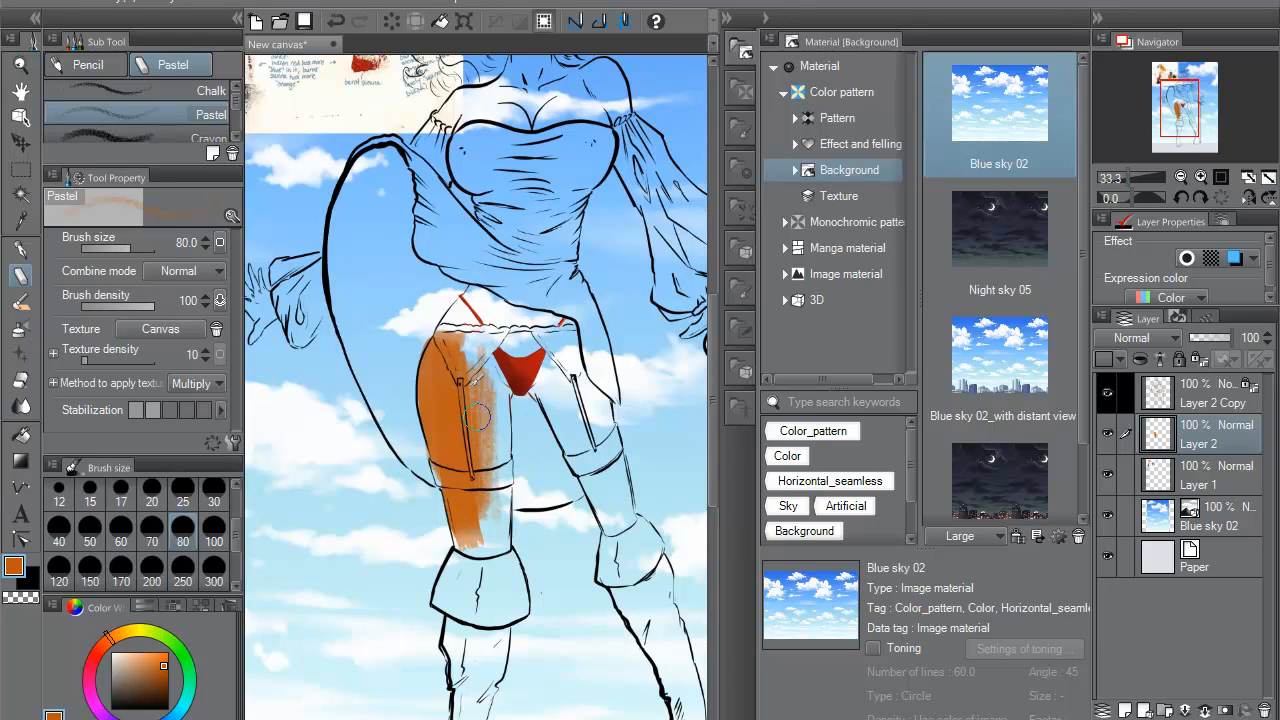
- Shade the left thigh with pastel strokes, using red sampled from the briefs and orange sampled from the thigh
left_click(537, 357, "alt")
mouse_move(492, 362)
left_mouse_down()
mouse_move(446, 397)
mouse_move(437, 453)
mouse_move(449, 418)
mouse_move(448, 505)
left_mouse_up()
left_click(448, 400, "alt")
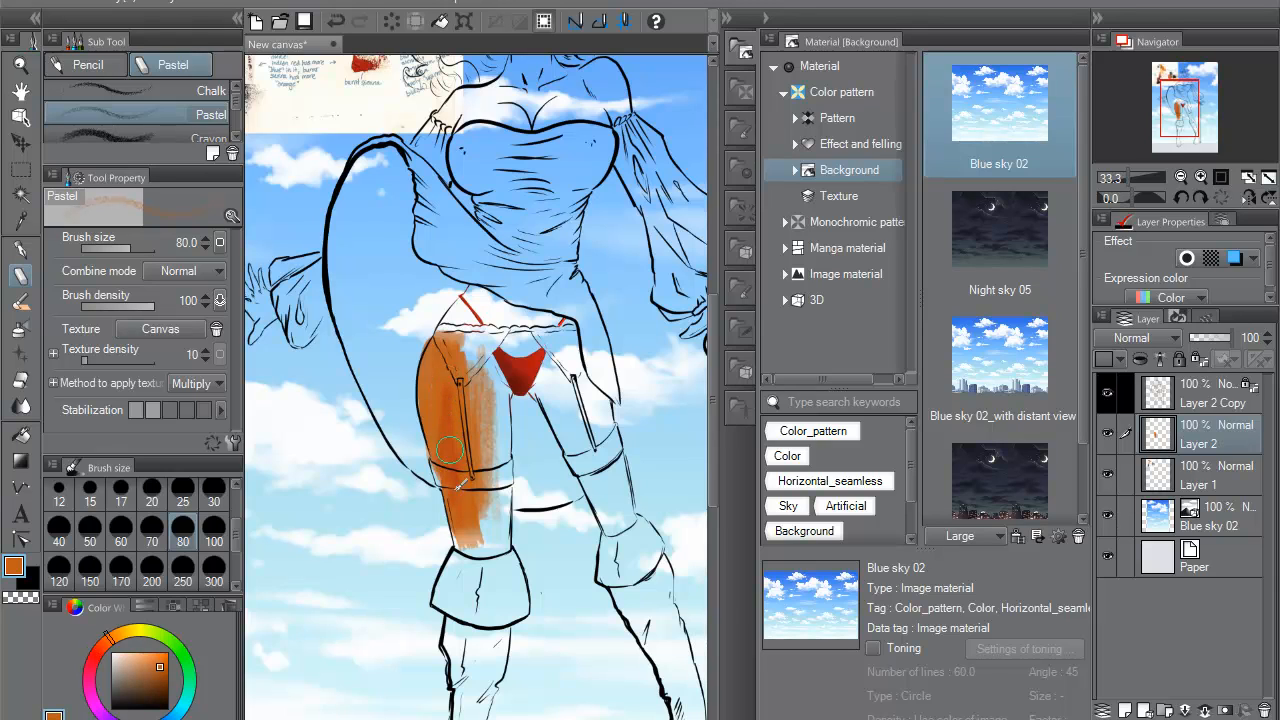
left_click(529, 369, "alt")
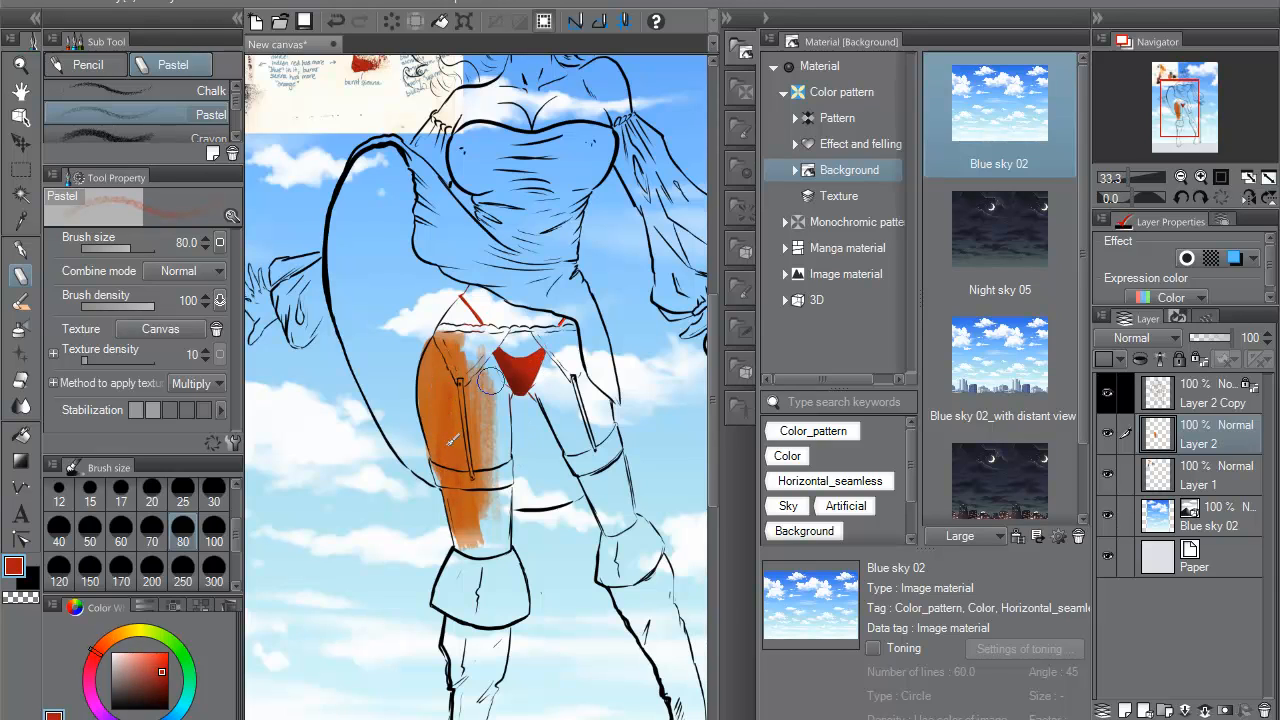
left_click(451, 377, "alt")
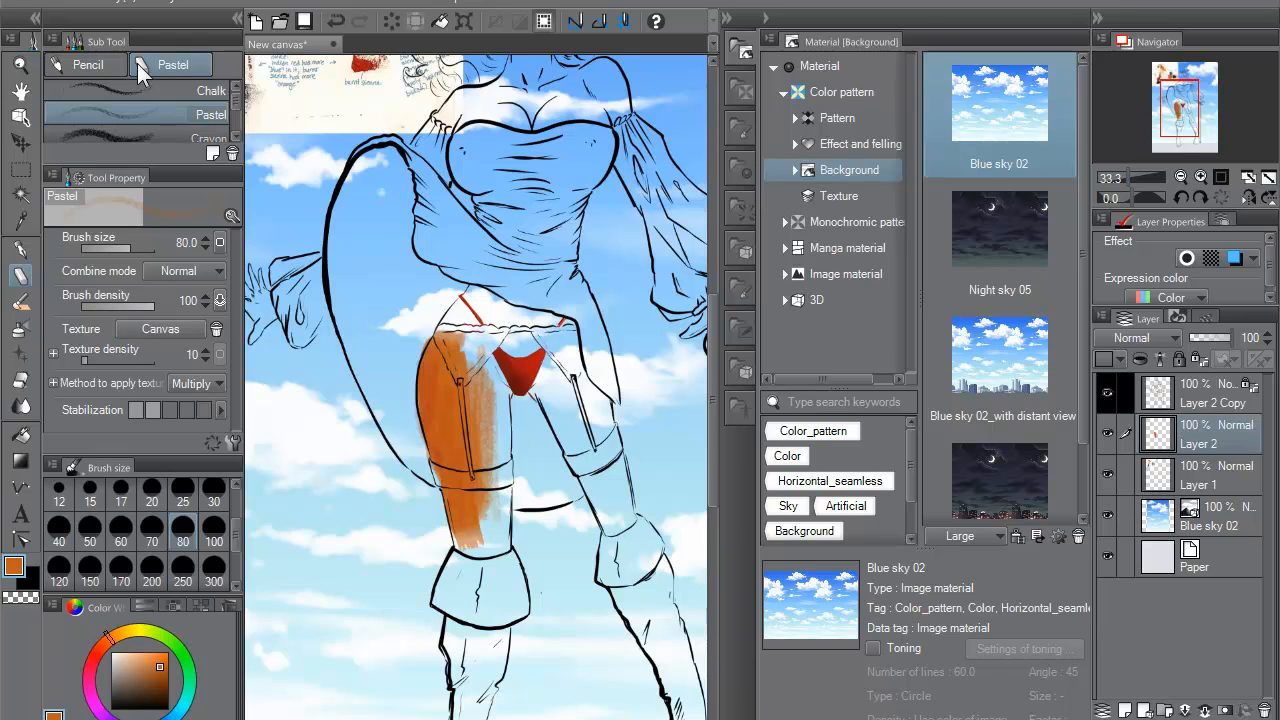
- Fill the rest of the left leg and hip with orange using the Colored pencil
left_click(95, 62)
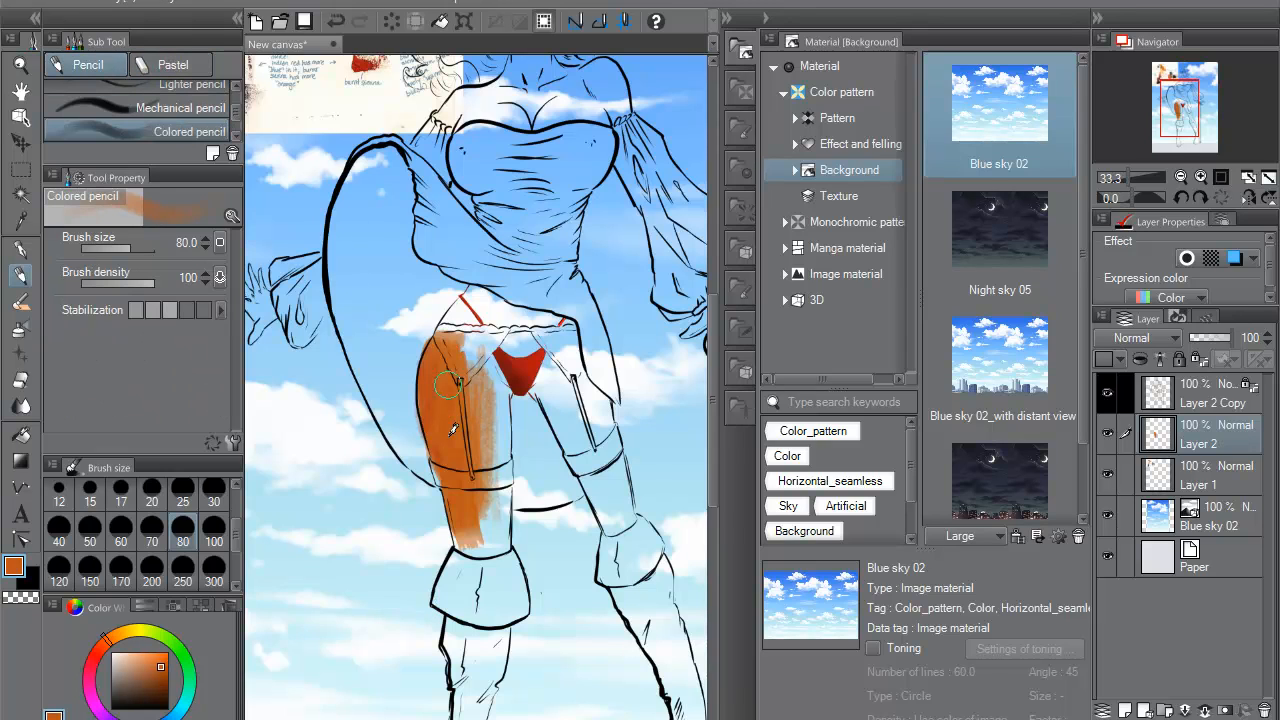
mouse_move(470, 362)
left_mouse_down()
mouse_move(496, 508)
mouse_move(503, 390)
mouse_move(503, 533)
mouse_move(470, 522)
mouse_move(476, 543)
mouse_move(463, 524)
mouse_move(473, 545)
mouse_move(479, 515)
mouse_move(493, 554)
mouse_move(501, 524)
mouse_move(500, 535)
mouse_move(468, 525)
left_mouse_up()
mouse_move(481, 417)
left_mouse_down()
mouse_move(522, 339)
mouse_move(470, 290)
mouse_move(450, 322)
mouse_move(473, 300)
mouse_move(456, 359)
mouse_move(497, 343)
mouse_move(450, 358)
left_mouse_up()
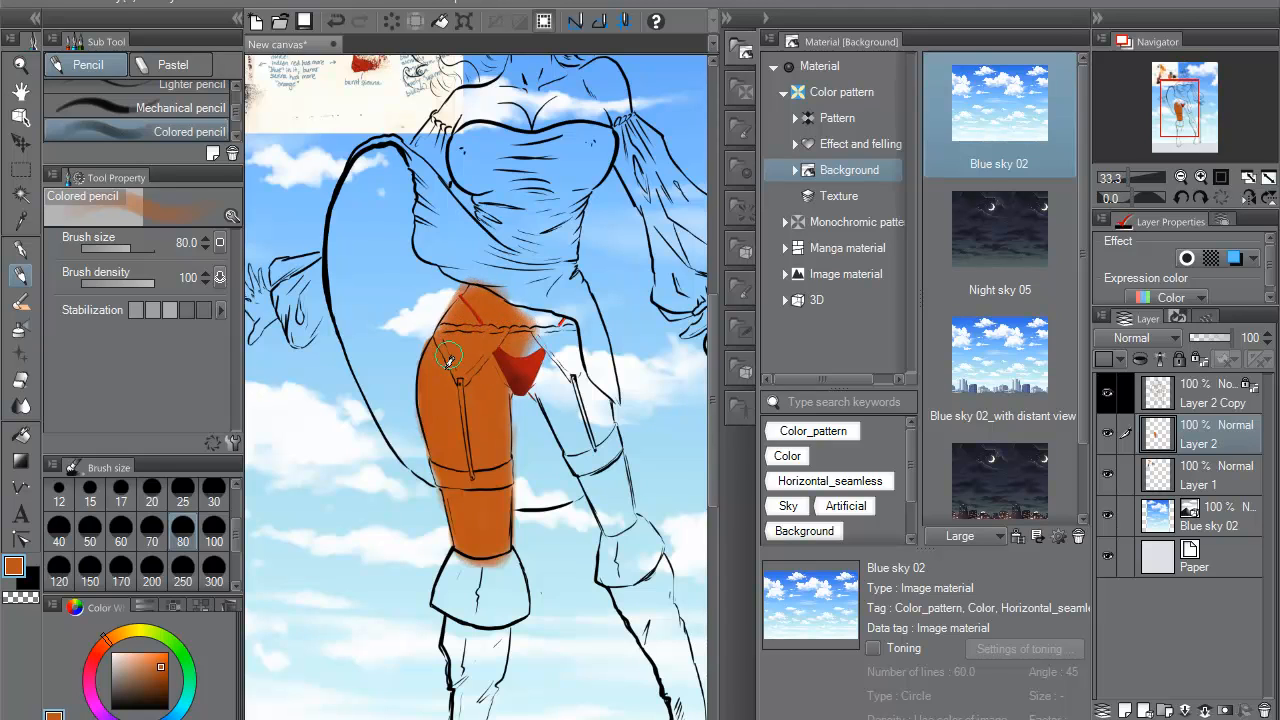
- Try filling the right thigh with flat orange using the G-pen, and undo it
left_click(21, 249)
mouse_move(530, 345)
left_mouse_down()
mouse_move(549, 410)
mouse_move(539, 398)
mouse_move(535, 387)
mouse_move(612, 531)
mouse_move(632, 512)
mouse_move(603, 396)
mouse_move(571, 326)
mouse_move(516, 307)
mouse_move(566, 323)
mouse_move(543, 332)
mouse_move(543, 381)
mouse_move(551, 339)
mouse_move(527, 313)
mouse_move(574, 361)
mouse_move(566, 350)
mouse_move(558, 385)
mouse_move(572, 440)
mouse_move(592, 395)
mouse_move(610, 493)
mouse_move(589, 465)
mouse_move(613, 497)
left_mouse_up()
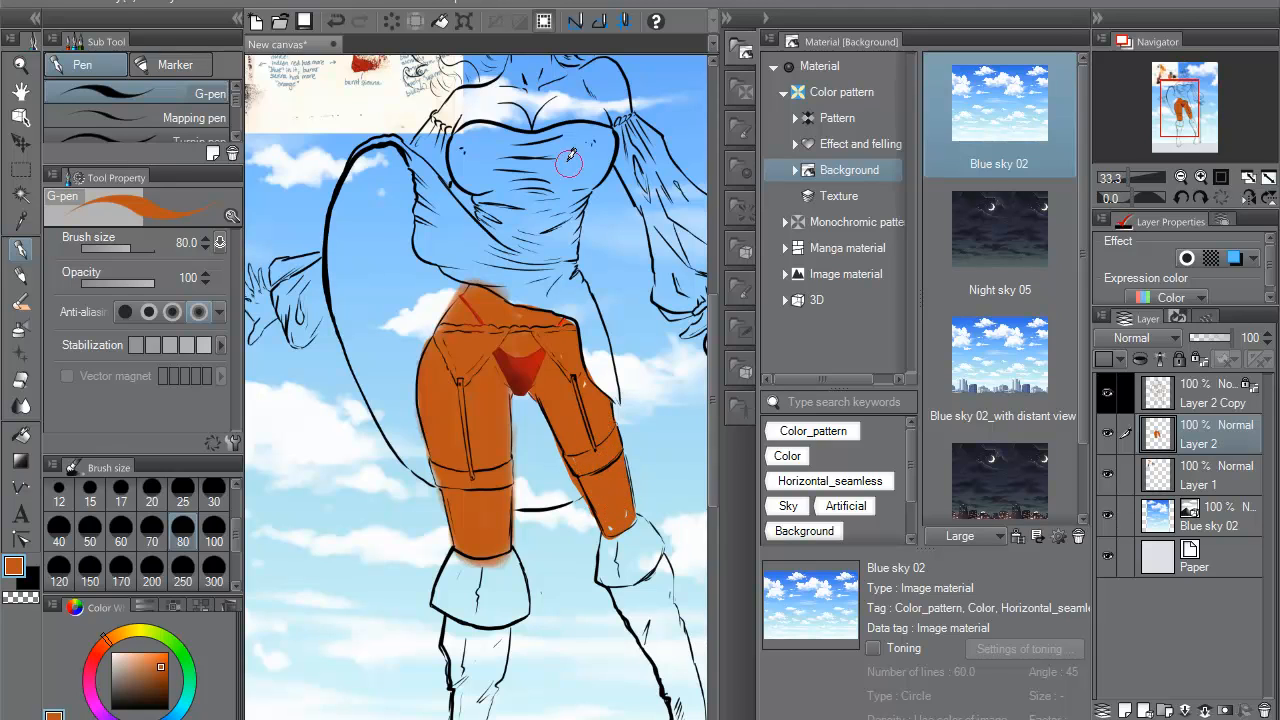
key("ctrl+z")
- Fill the right hip and thigh with orange using the Colored pencil, and sample a tone from the thigh
left_click(20, 273)
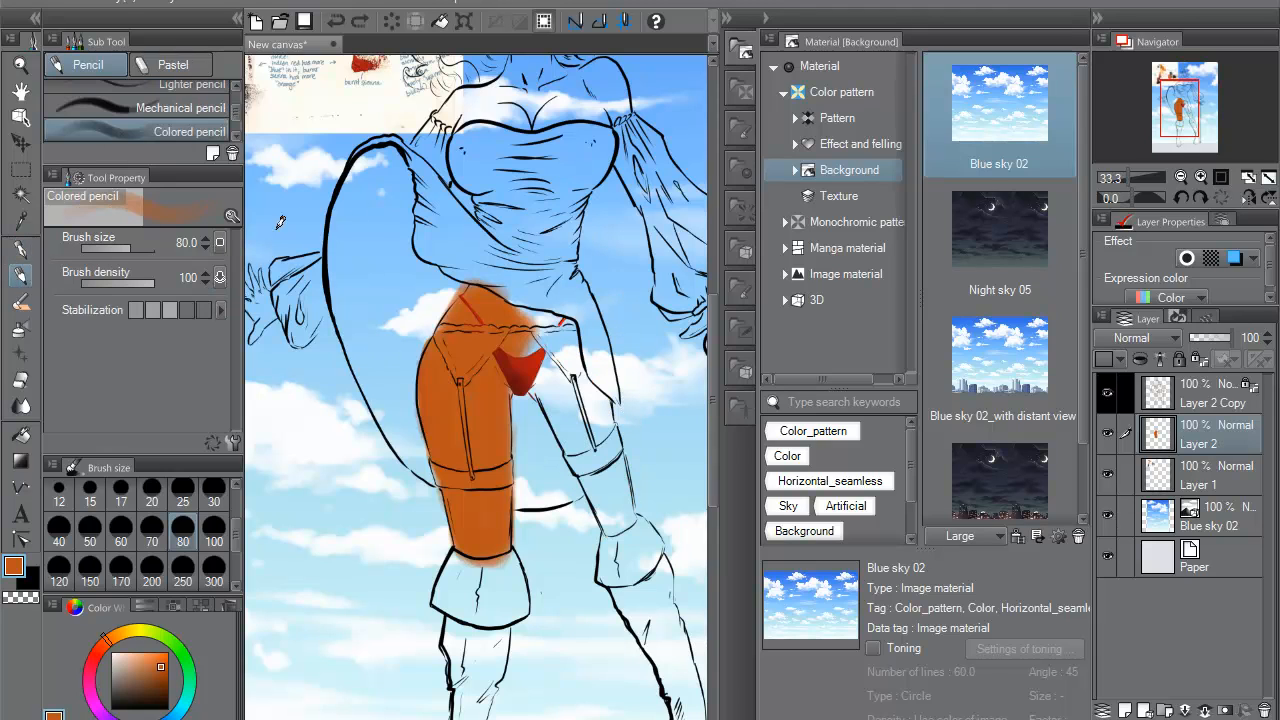
mouse_move(545, 360)
left_mouse_down()
mouse_move(550, 398)
mouse_move(545, 318)
mouse_move(579, 360)
left_mouse_up()
mouse_move(598, 402)
left_mouse_down()
mouse_move(578, 430)
mouse_move(617, 517)
mouse_move(613, 456)
mouse_move(583, 504)
mouse_move(600, 522)
mouse_move(622, 490)
mouse_move(631, 525)
left_mouse_up()
left_click(580, 405, "alt")
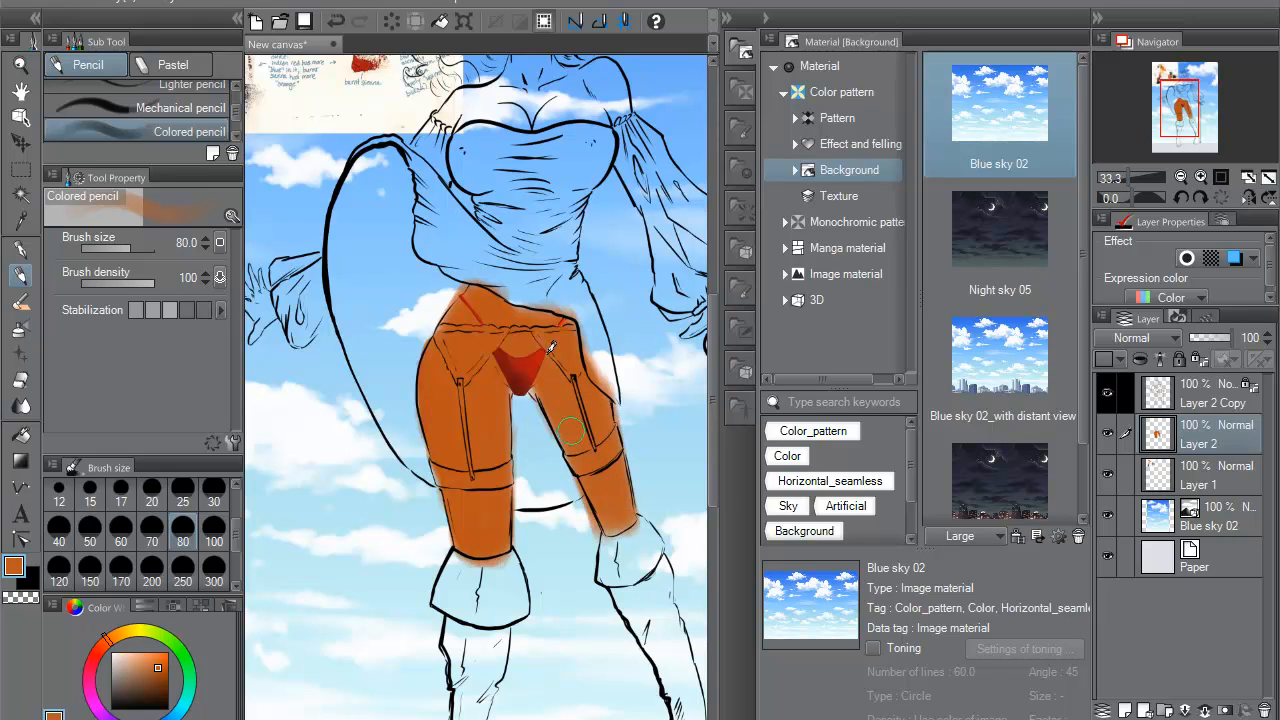
- Blend a sky tone sampled beside the left leg into the thigh's orange and sample the resulting muted brown
left_click(620, 527, "alt")
left_click(603, 423, "alt")
left_click(400, 382, "alt")
mouse_move(441, 362)
left_mouse_down()
mouse_move(451, 482)
mouse_move(440, 360)
left_mouse_up()
left_click(470, 396, "alt")
left_click(446, 378, "alt")
- Cover the hips and both thighs with the muted brown using the Colored pencil
mouse_move(444, 305)
left_mouse_down()
mouse_move(427, 388)
mouse_move(446, 512)
left_mouse_up()
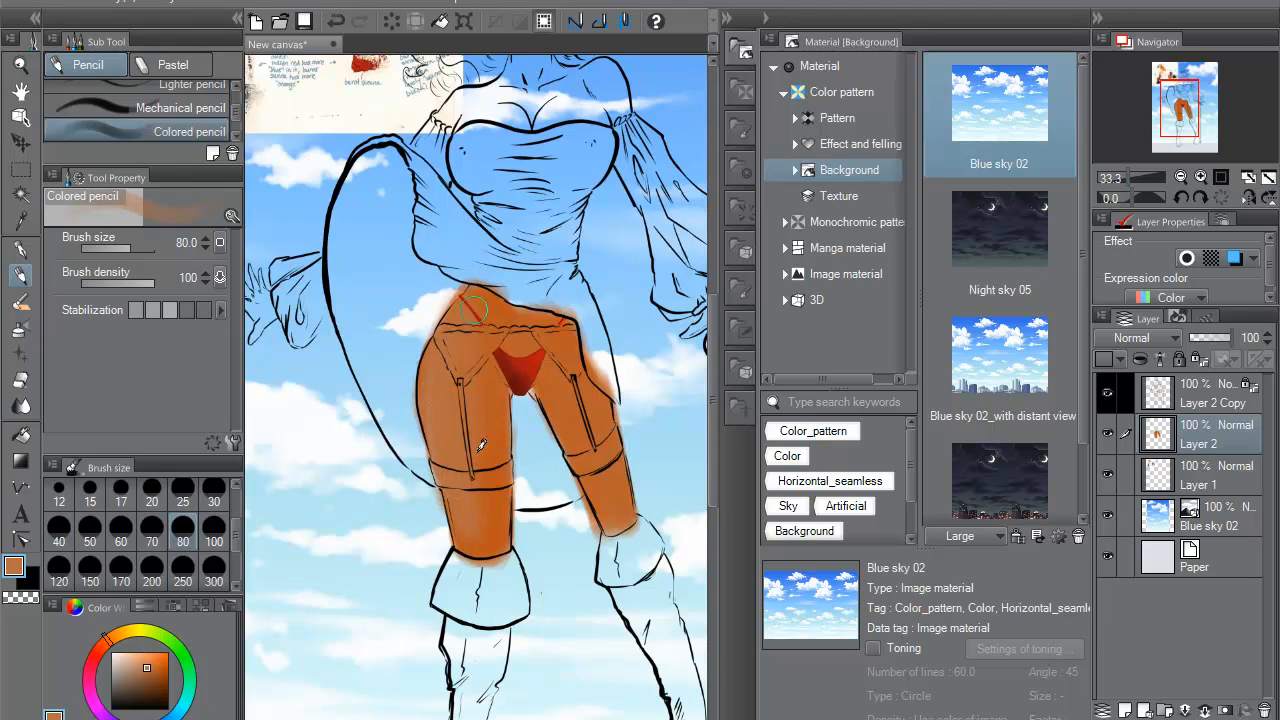
mouse_move(503, 312)
left_mouse_down()
mouse_move(546, 316)
mouse_move(500, 292)
mouse_move(580, 350)
left_mouse_up()
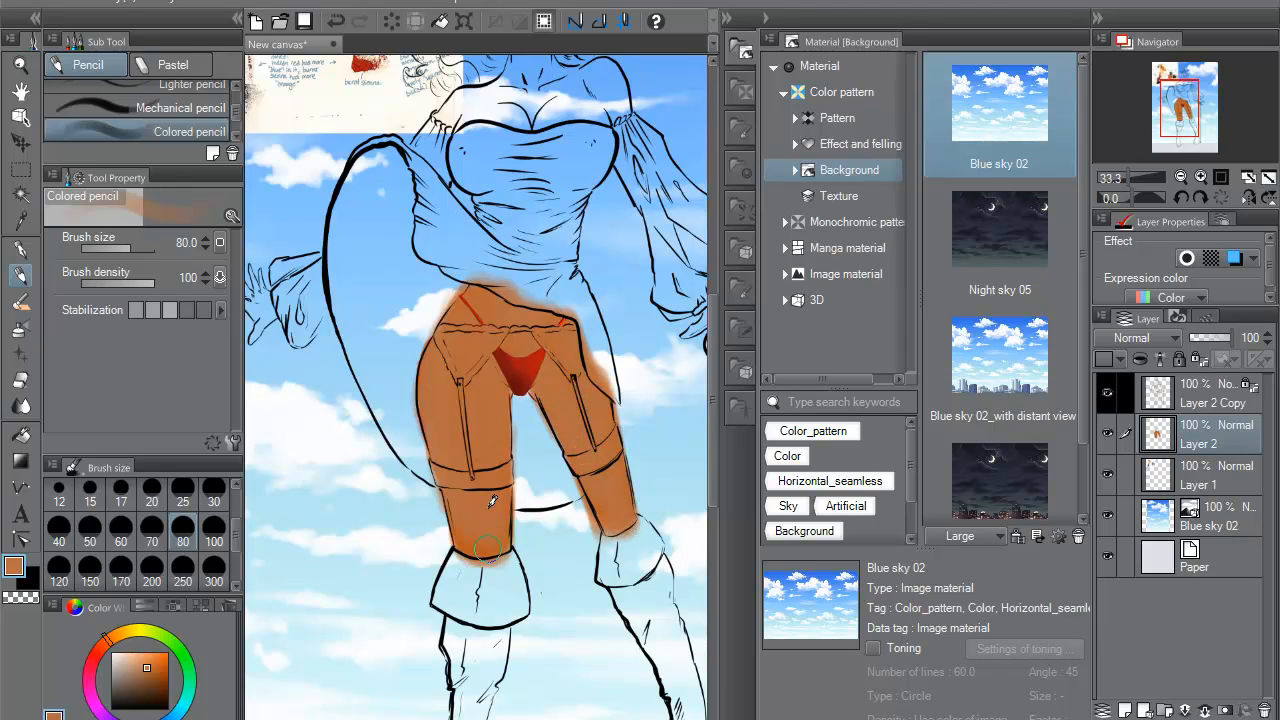
left_click_drag(490, 551, 516, 512)
left_click_drag(526, 332, 582, 538)
- Tint the areas just above both boot cuffs and the inner thigh with red-orange sampled from the palette
left_click(410, 228, "alt")
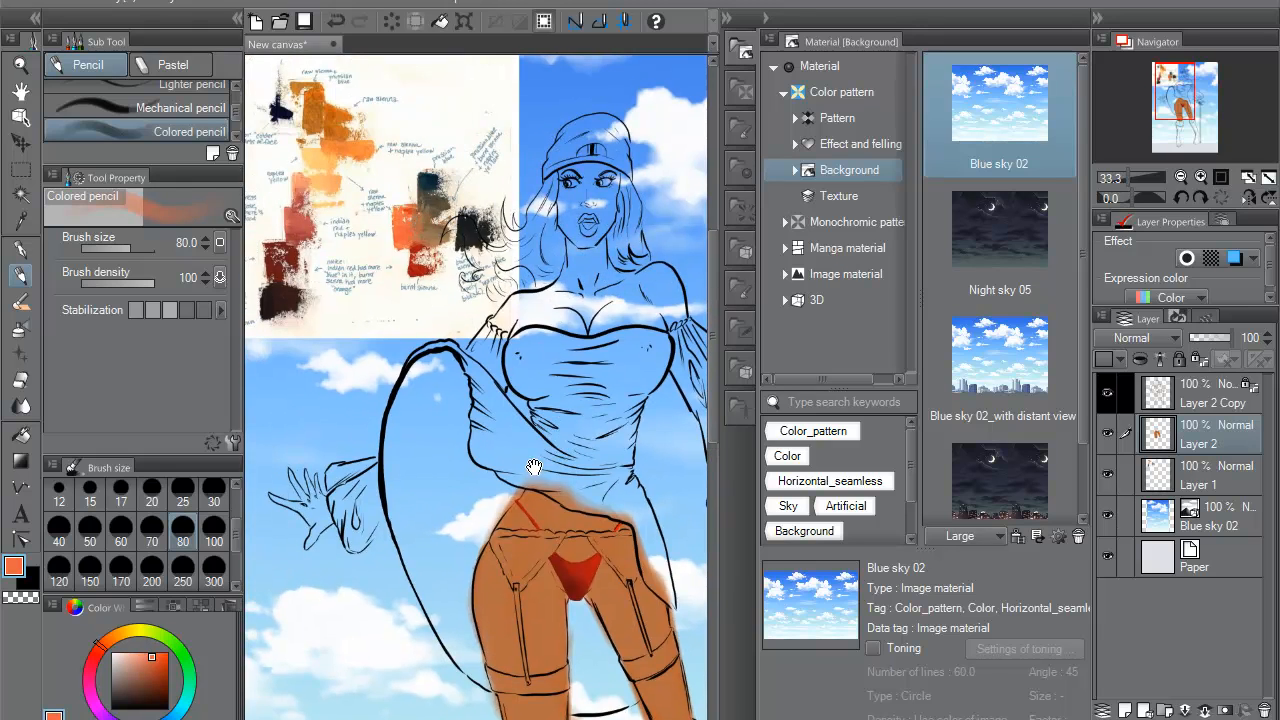
left_click_drag(531, 466, 484, 302)
mouse_move(490, 543)
left_mouse_down()
mouse_move(478, 530)
mouse_move(519, 527)
left_mouse_up()
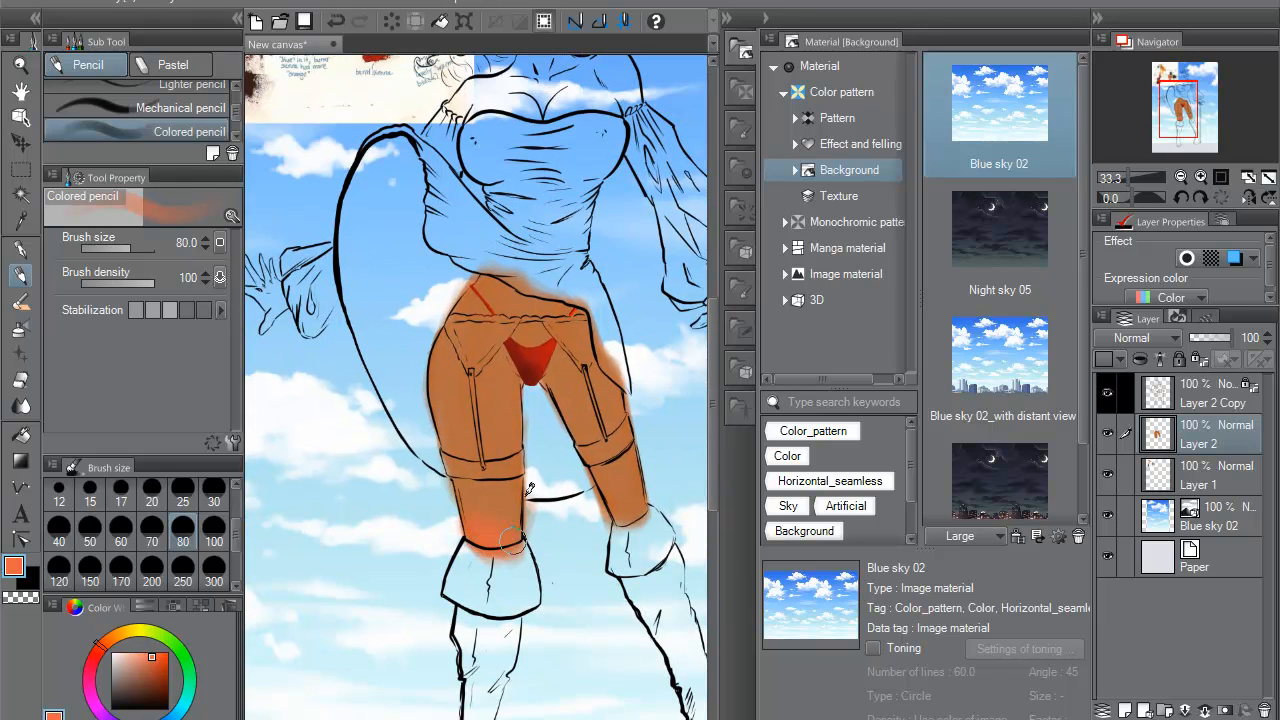
left_click_drag(622, 489, 628, 518)
mouse_move(540, 383)
left_mouse_down()
mouse_move(520, 356)
mouse_move(530, 374)
left_mouse_up()
- Paint the face, neck, shoulders and upper chest with orange sampled from the palette using the Colored pencil
scroll(604, 292, "up", 5)
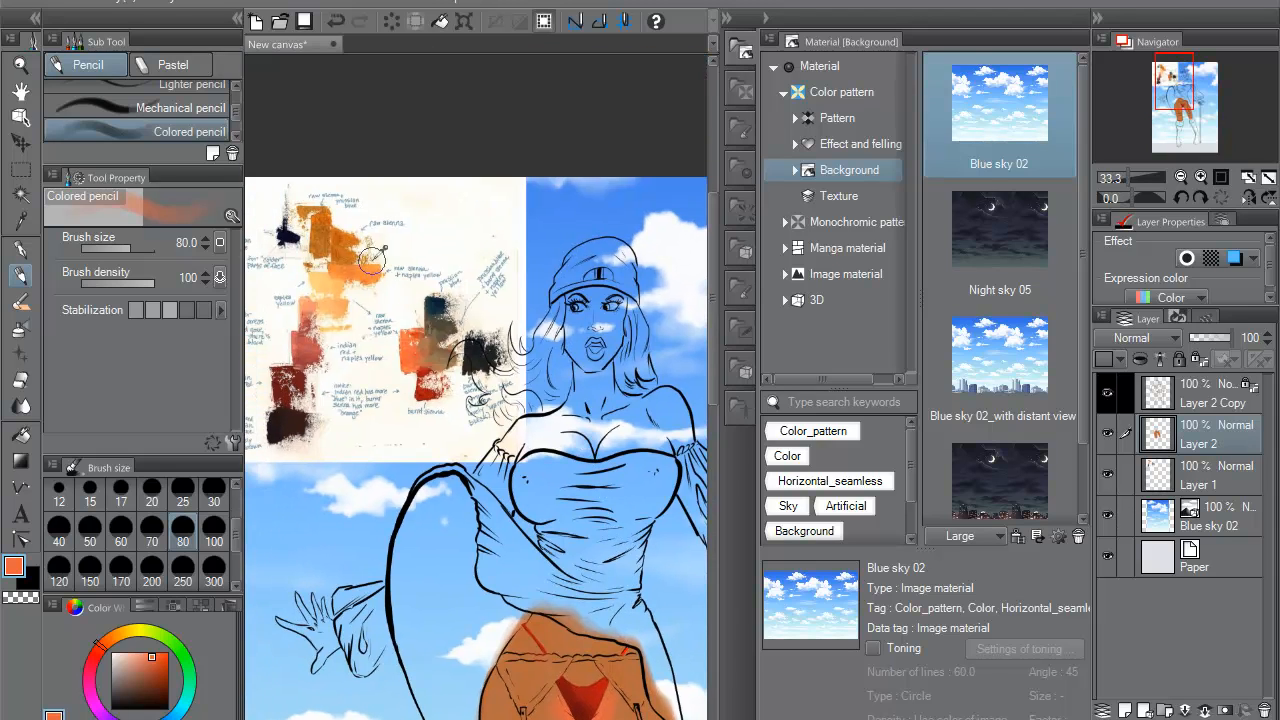
left_click(352, 232, "alt")
mouse_move(610, 305)
left_mouse_down()
mouse_move(581, 336)
mouse_move(575, 312)
mouse_move(615, 303)
mouse_move(605, 358)
mouse_move(578, 322)
mouse_move(573, 412)
mouse_move(521, 443)
mouse_move(580, 400)
mouse_move(513, 447)
mouse_move(592, 400)
mouse_move(599, 373)
mouse_move(597, 440)
mouse_move(613, 432)
mouse_move(643, 465)
mouse_move(653, 418)
mouse_move(671, 465)
mouse_move(682, 400)
mouse_move(683, 415)
mouse_move(667, 391)
mouse_move(679, 442)
mouse_move(647, 396)
mouse_move(630, 412)
mouse_move(600, 418)
left_mouse_up()
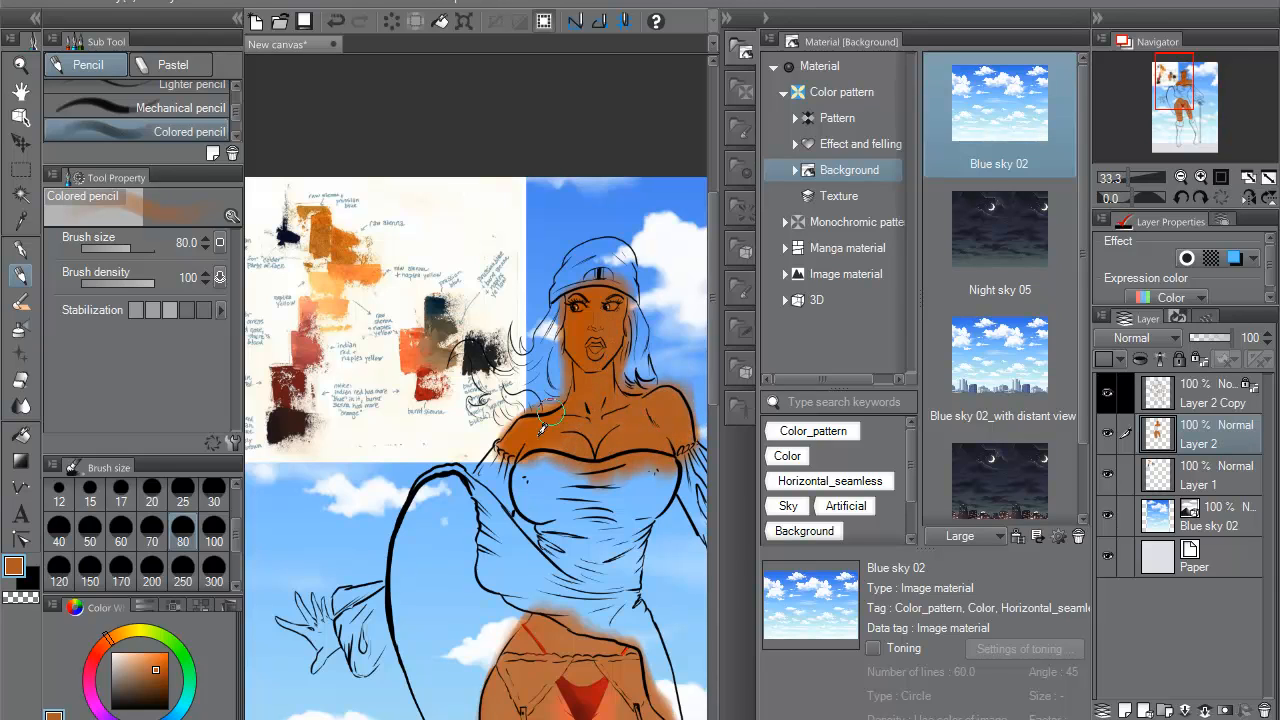
- Work sampled sky blue into the right side of the face and blend it with skin tones sampled from the figure
left_click_drag(645, 445, 564, 481)
left_click(552, 247, "alt")
left_click_drag(531, 356, 545, 384)
left_click(540, 352, "alt")
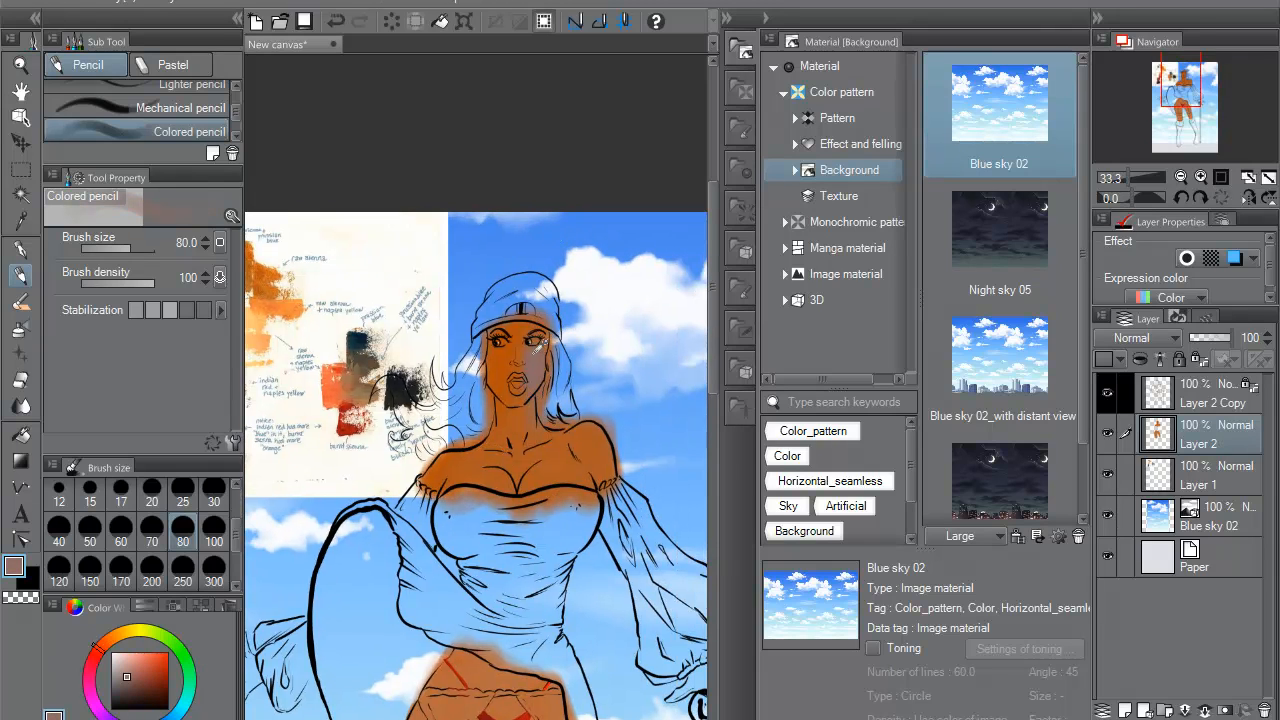
left_click(555, 452, "alt")
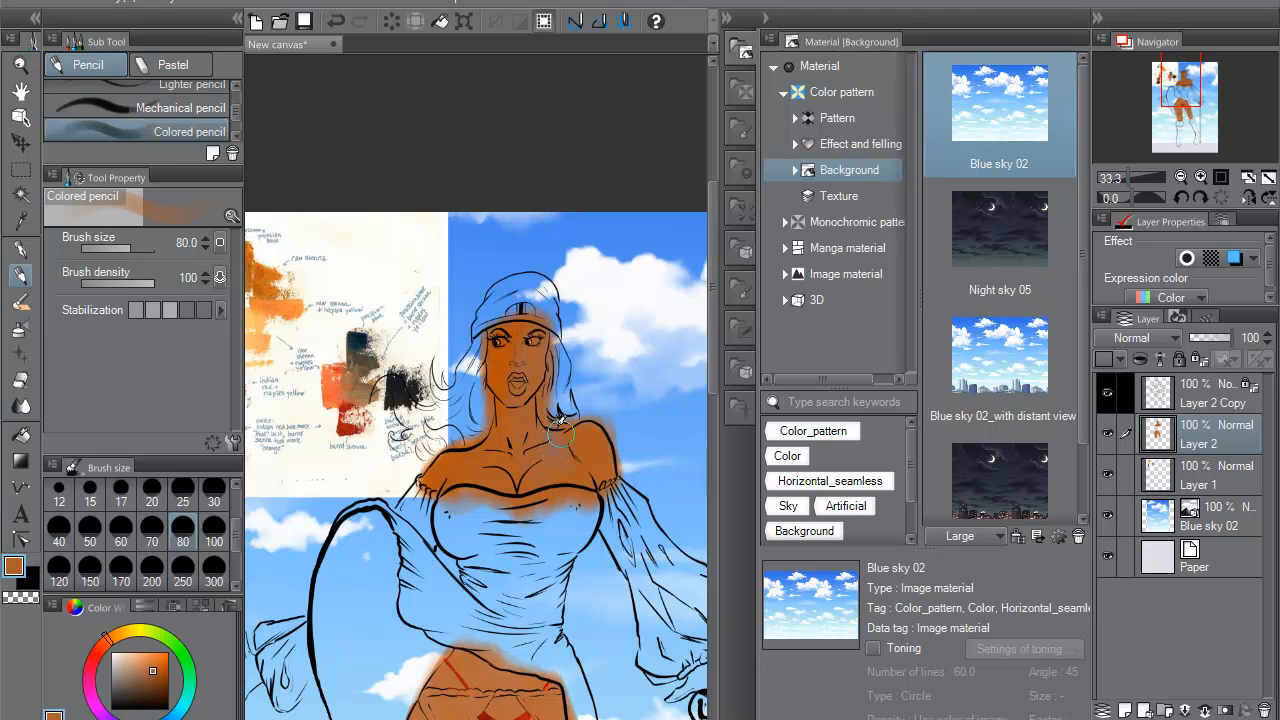
left_click(608, 430, "alt")
left_click(588, 442, "alt")
- Switch to the Transparent watercolor brush and sample blue from the sky
left_click(20, 301)
left_click(84, 64)
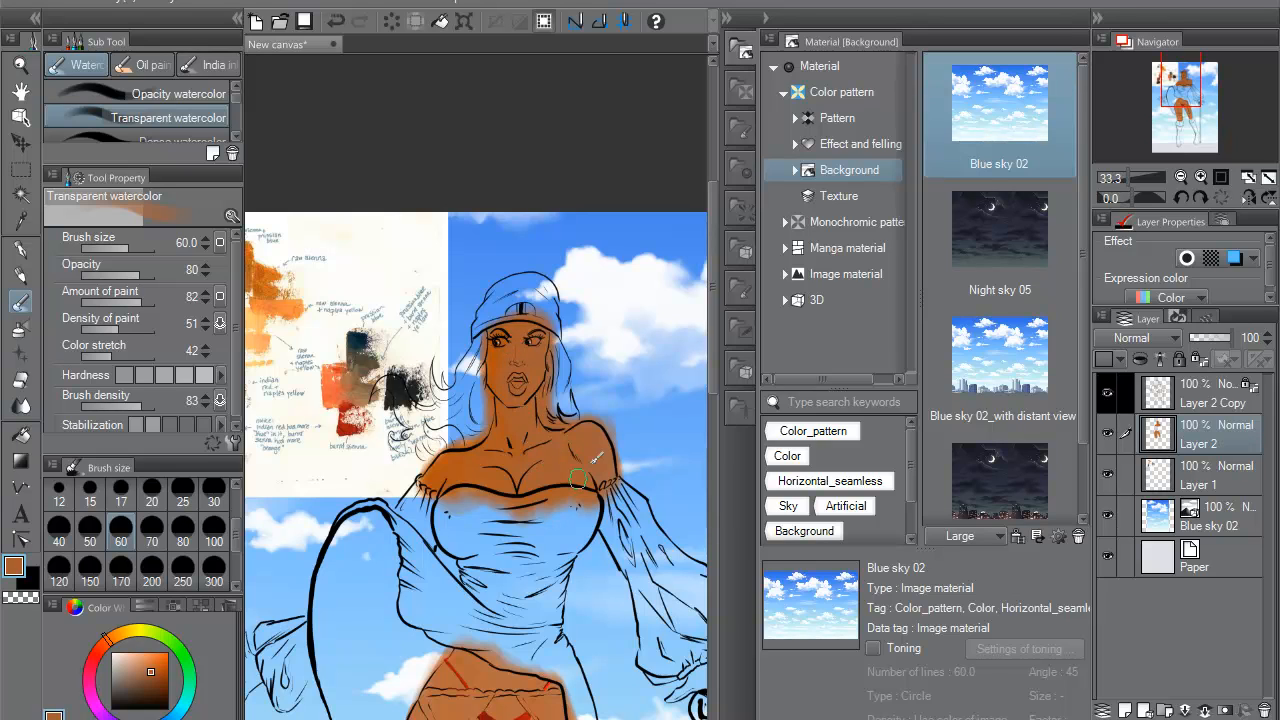
left_click(569, 260, "alt")
- Try glazing sky blue over the right shoulder and chest, and undo the strokes
mouse_move(585, 441)
left_mouse_down()
mouse_move(598, 463)
mouse_move(594, 428)
left_mouse_up()
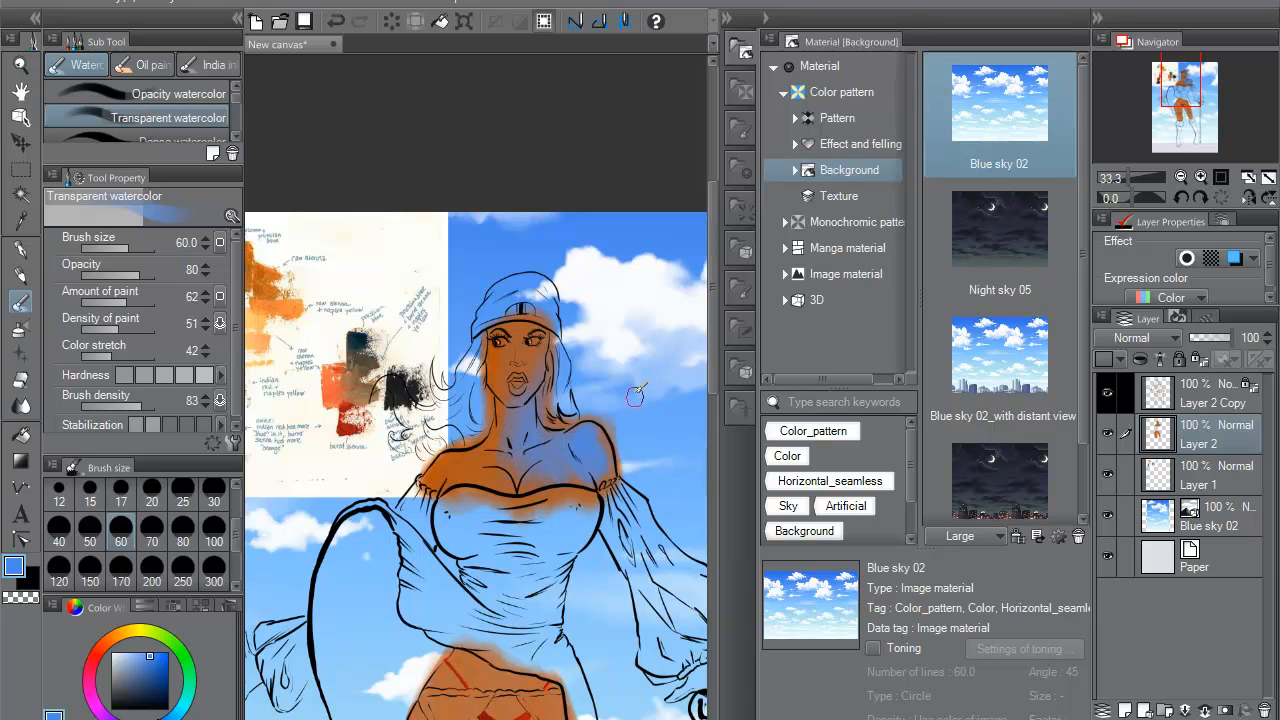
key("ctrl+z")
key("ctrl+z")
key("ctrl+z")
- Glaze a lighter touch of sky blue onto the right shoulder and blend it with orange sampled from the chest
left_click_drag(595, 438, 601, 479)
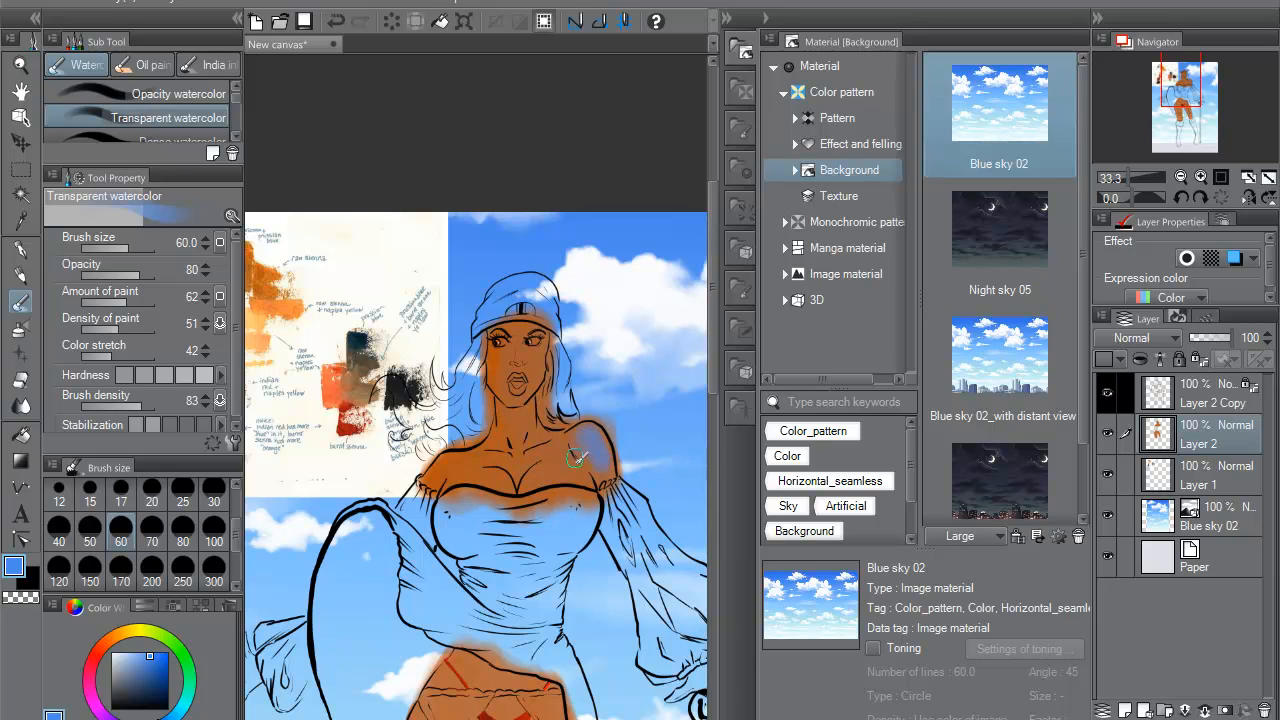
left_click(571, 447, "alt")
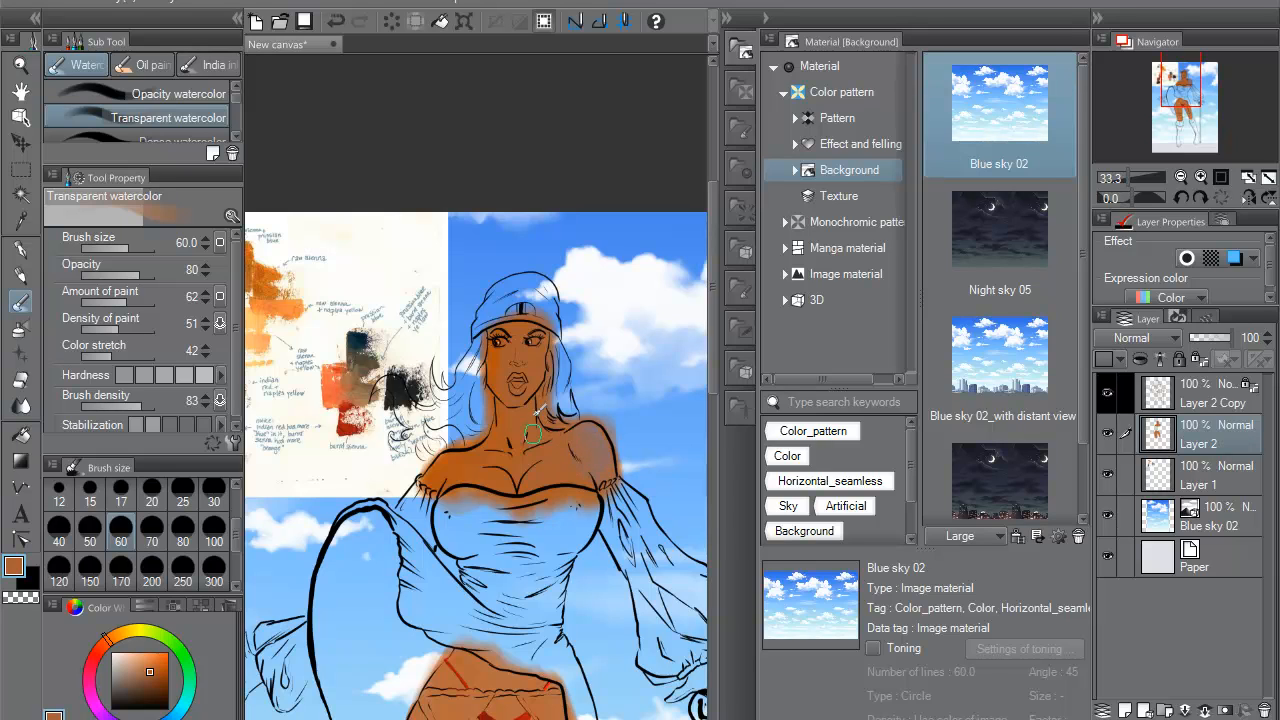
- Glaze the palette's red-orange over the right shoulder and chest and soften it with the sampled skin orange
left_click(347, 384, "alt")
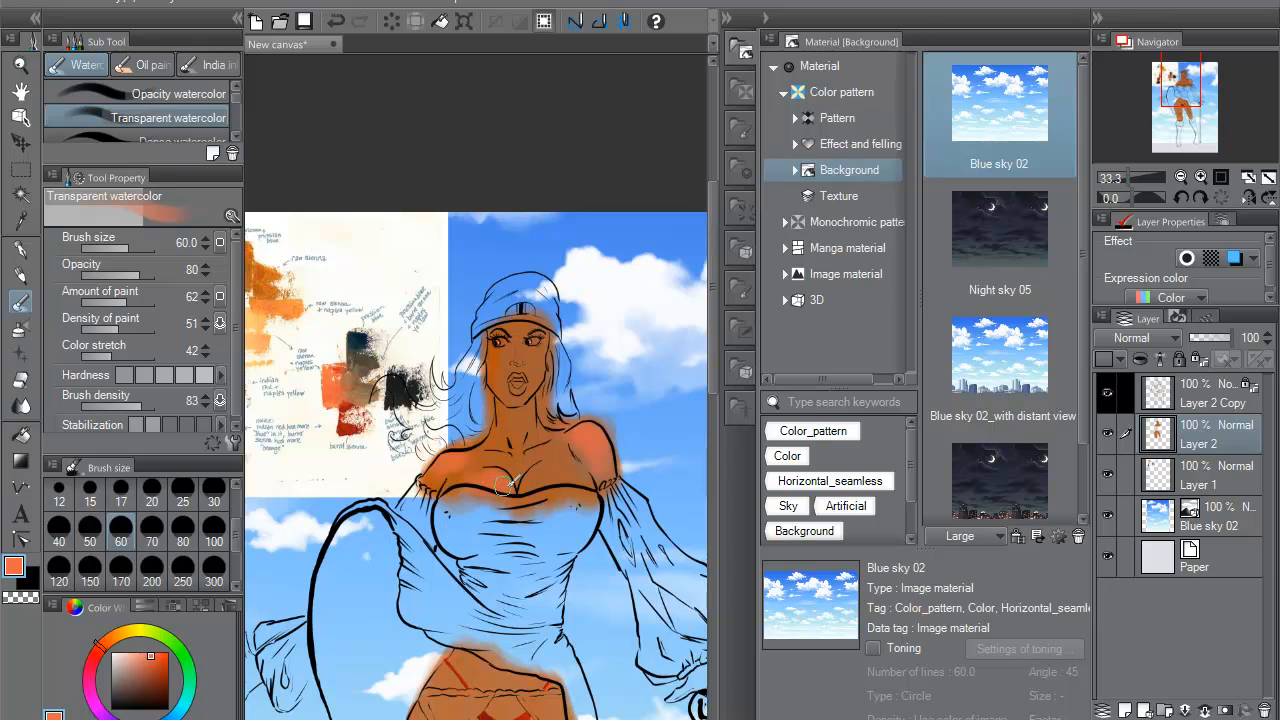
left_click_drag(484, 487, 514, 489)
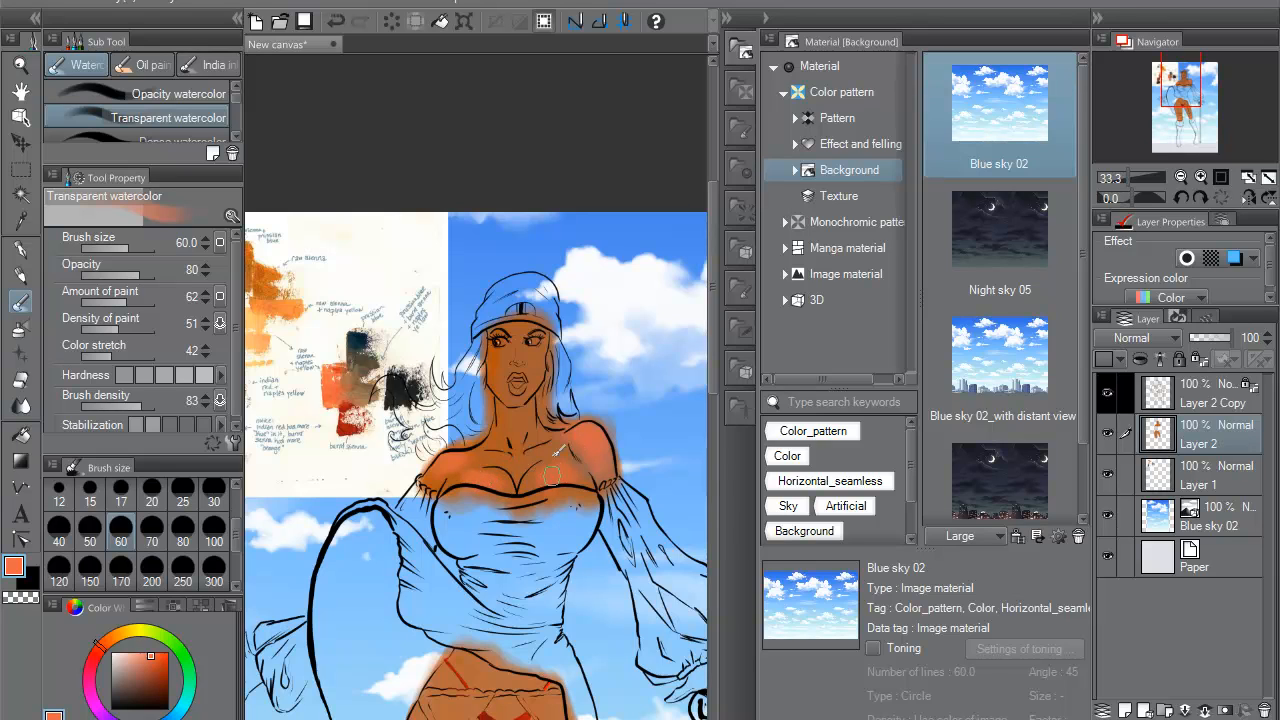
left_click(550, 435, "alt")
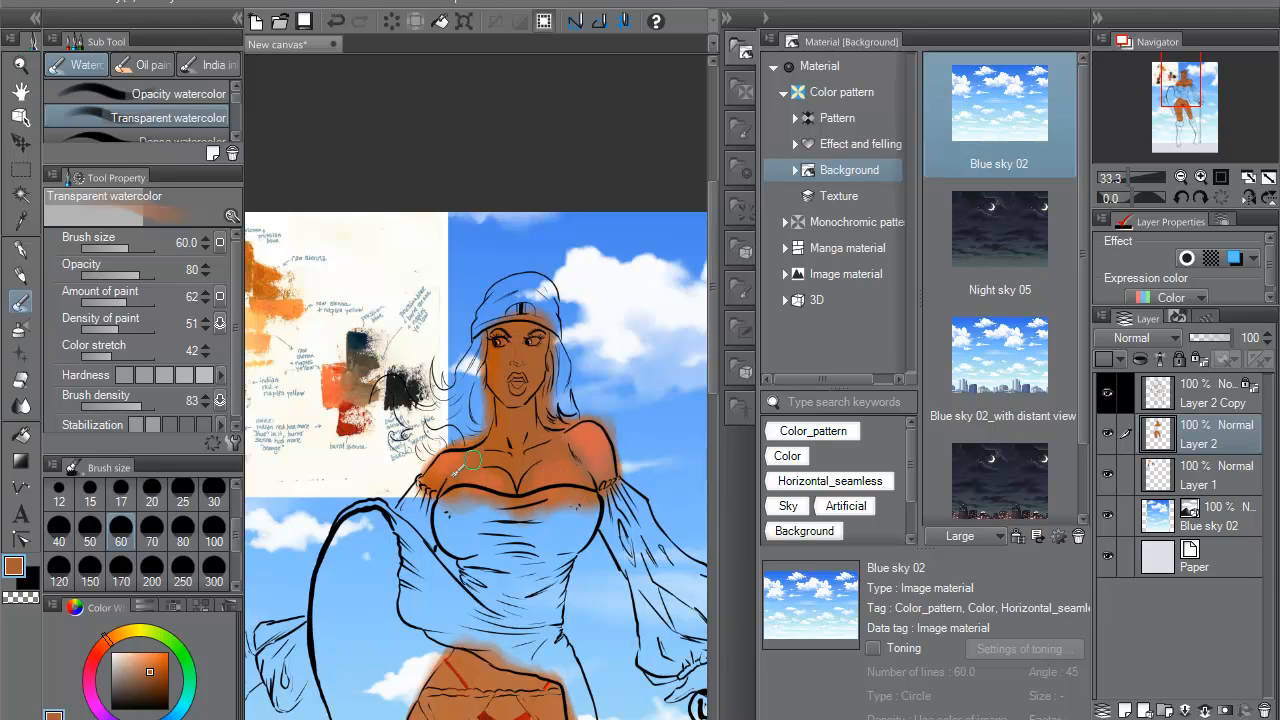
- Glaze red-orange and deeper red sampled from the reference palette onto the cheeks, eyes and nose, reducing the brush size to 25
left_click(341, 396, "alt")
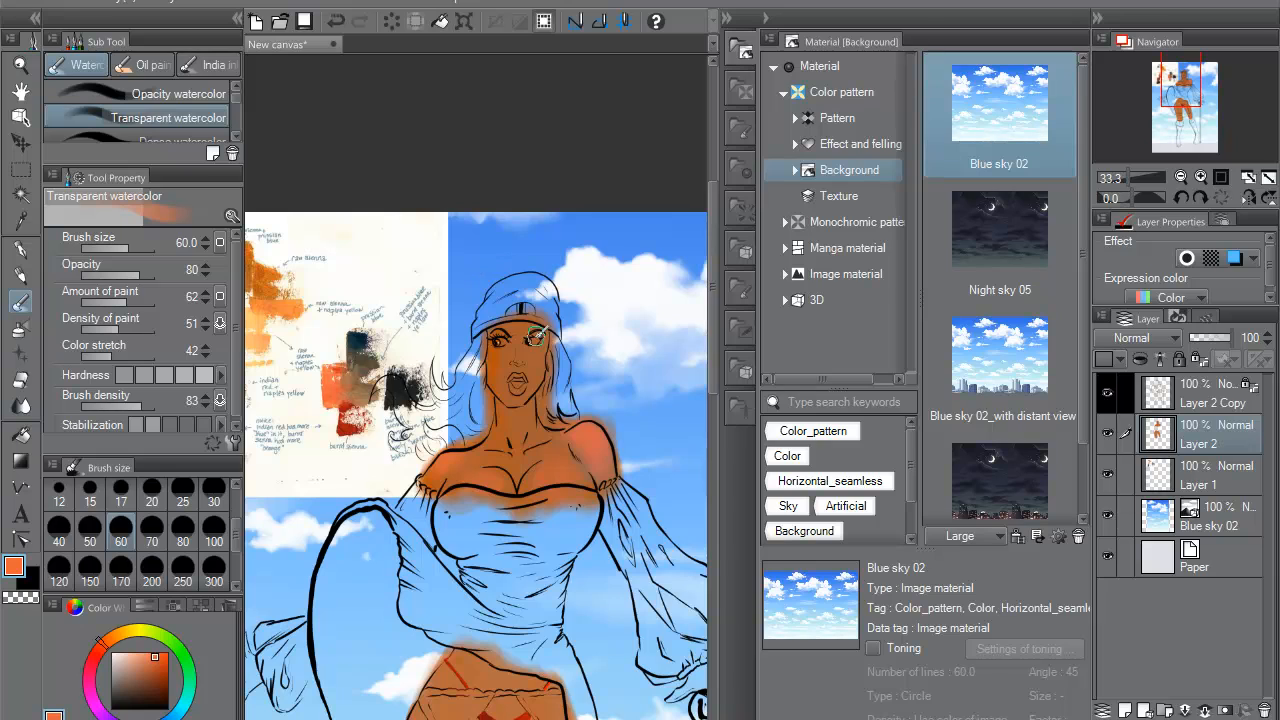
left_click(352, 418, "alt")
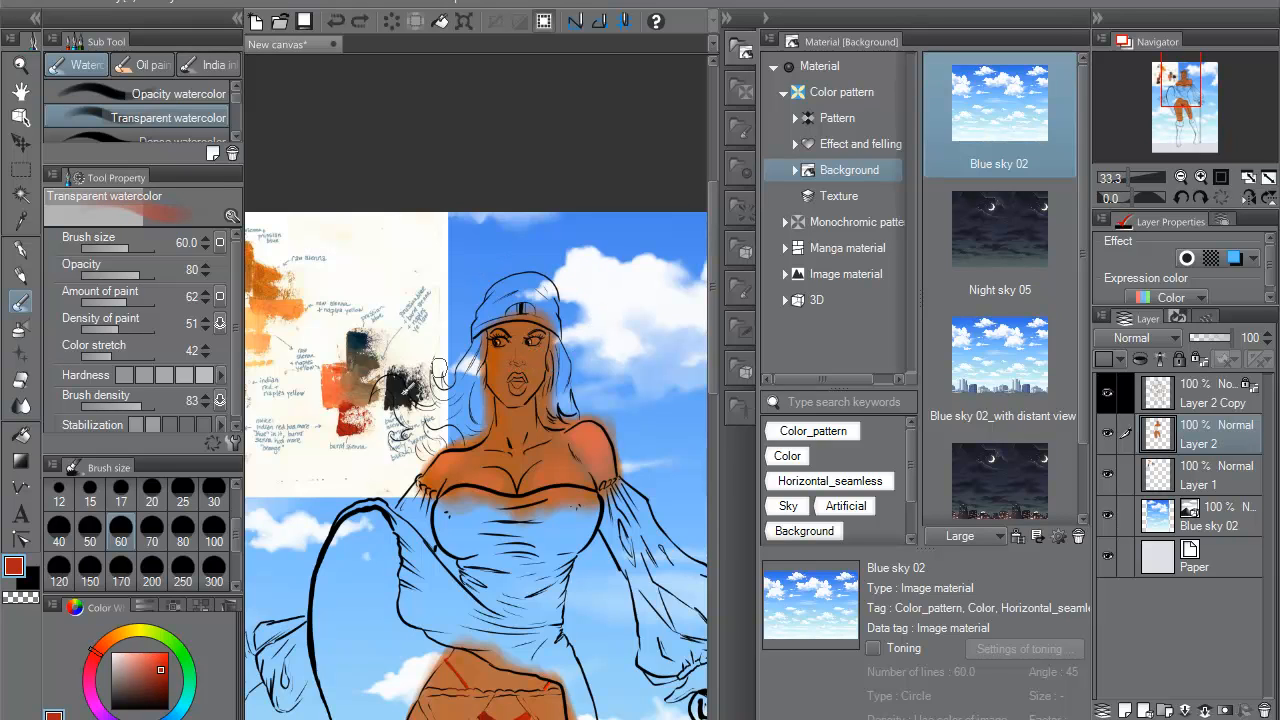
left_click(181, 494)
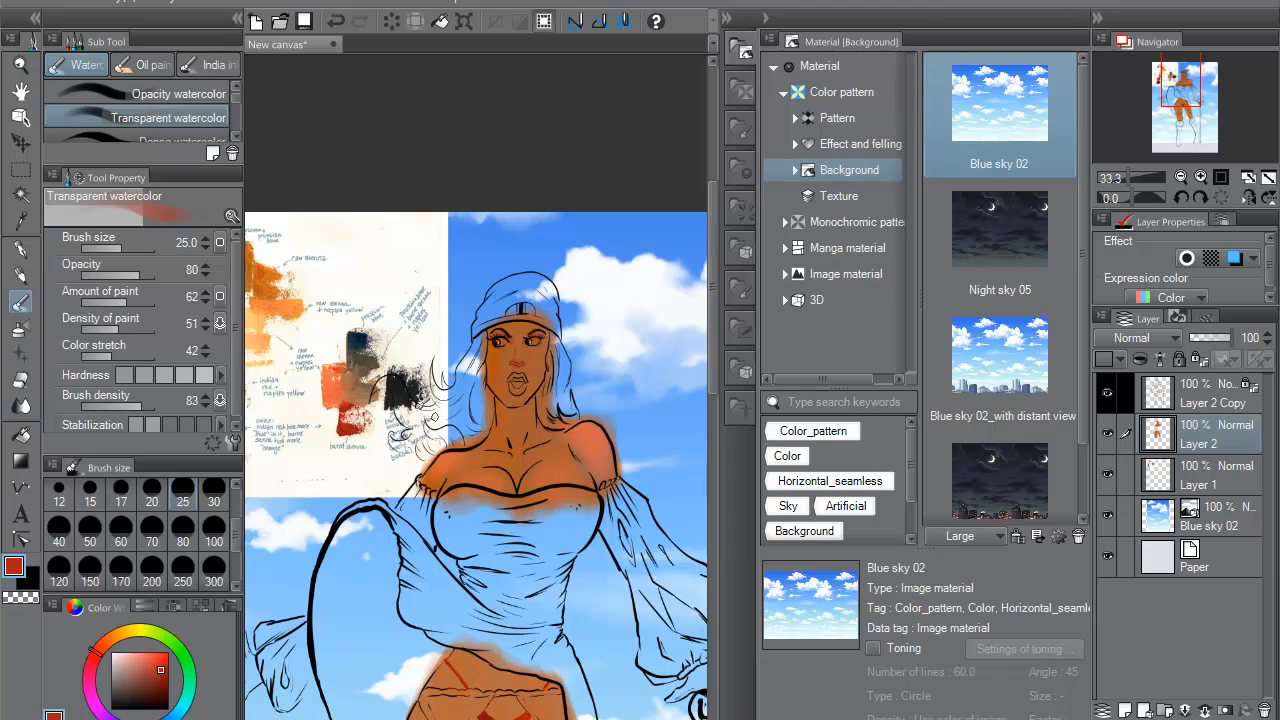
left_click(335, 391, "alt")
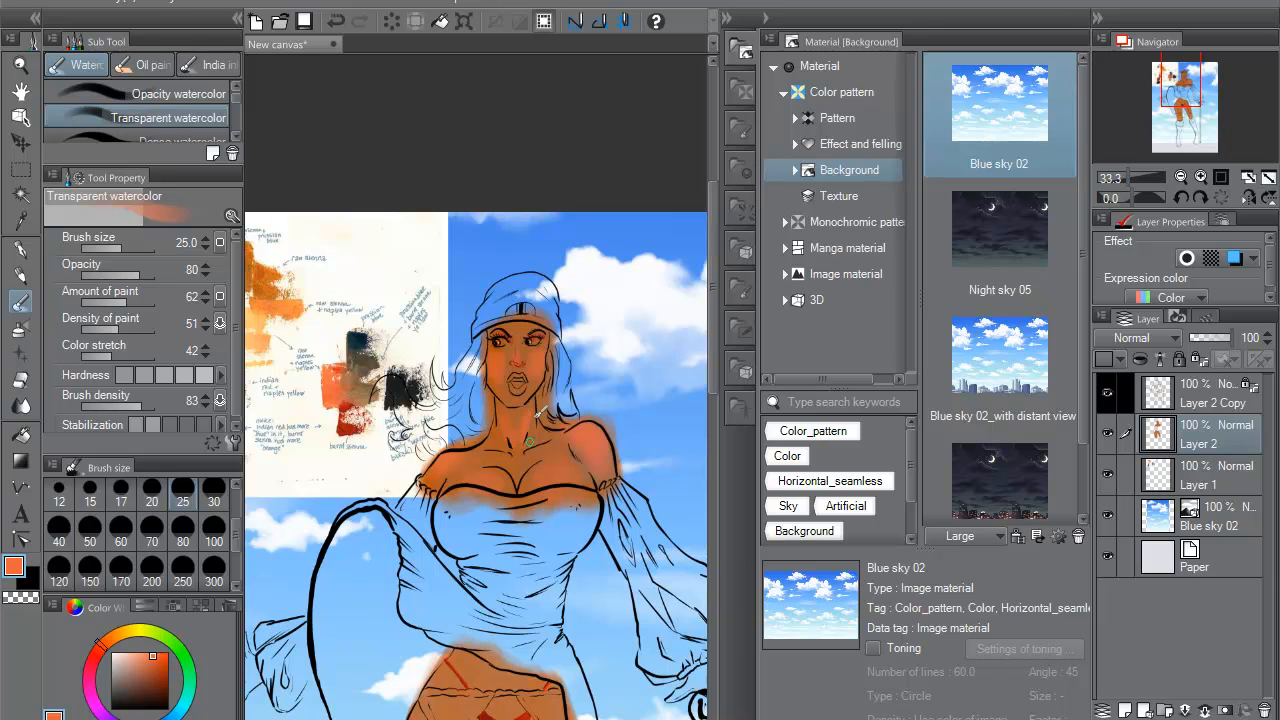
- Paint a pale yellow highlight from the palette along the right thigh's outer edge at brush size 80, and sample near-white from the clouds
left_click_drag(605, 530, 598, 362)
left_click_drag(592, 412, 523, 429)
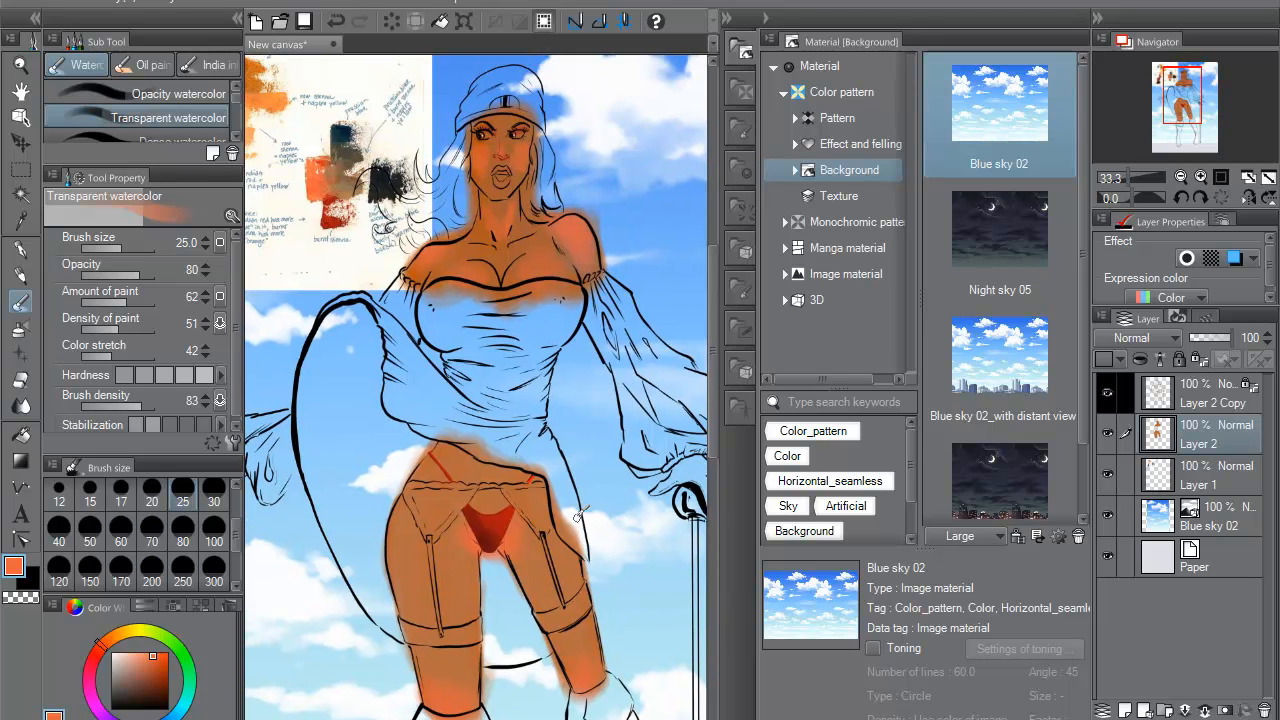
mouse_move(583, 355)
left_mouse_down()
mouse_move(573, 345)
mouse_move(572, 361)
left_mouse_up()
left_click_drag(522, 324, 582, 399)
left_click(296, 194, "alt")
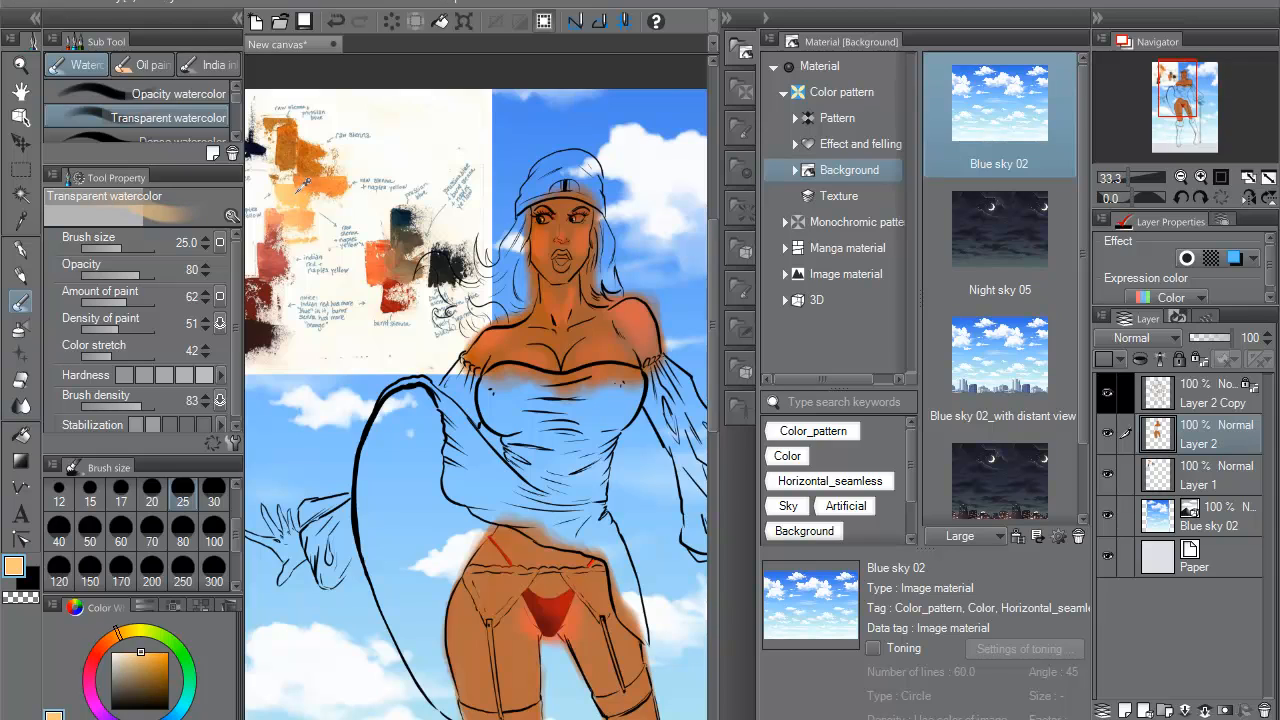
left_click_drag(573, 557, 523, 415)
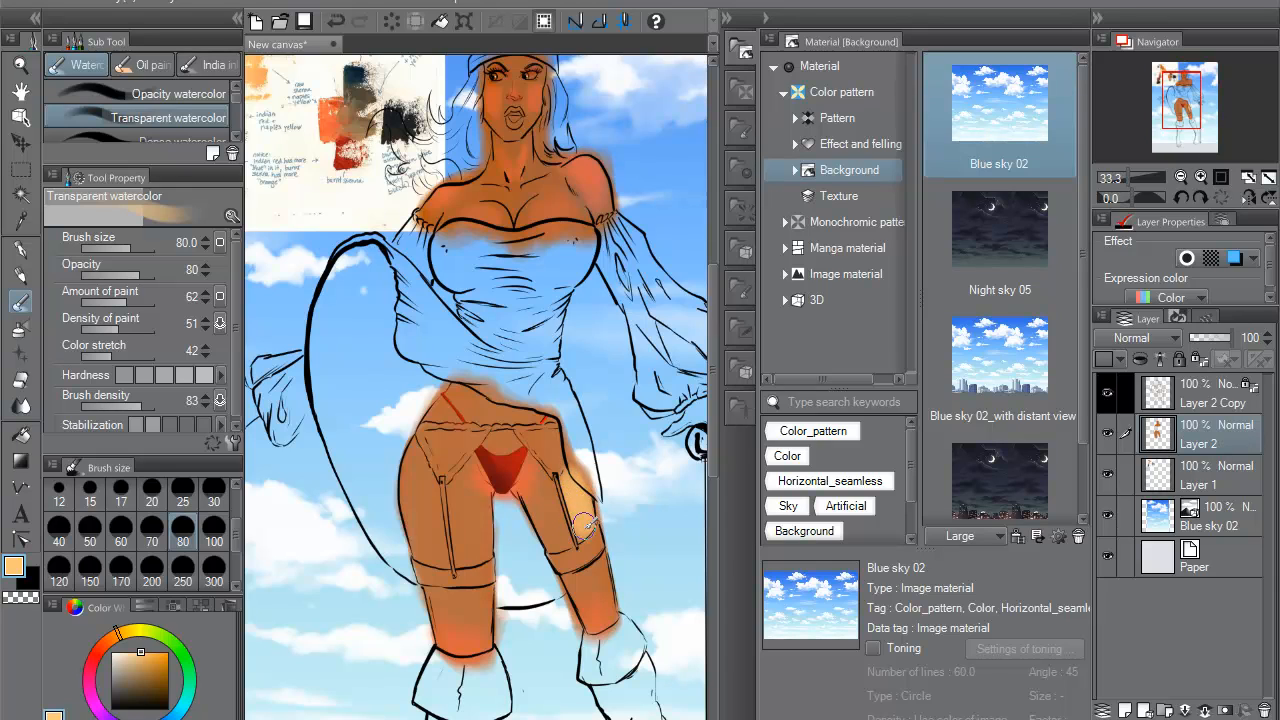
mouse_move(583, 514)
left_mouse_down()
mouse_move(586, 534)
mouse_move(562, 452)
mouse_move(584, 520)
left_mouse_up()
left_click_drag(567, 459, 594, 555)
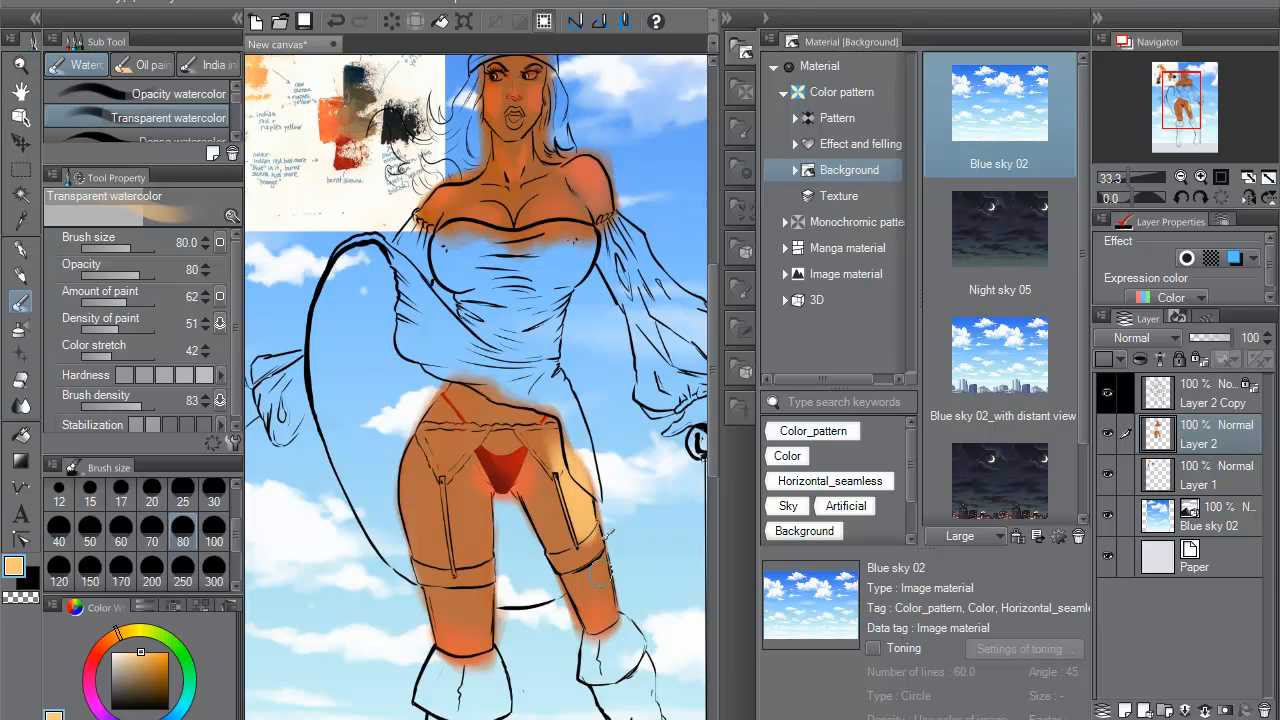
left_click(640, 468, "alt")
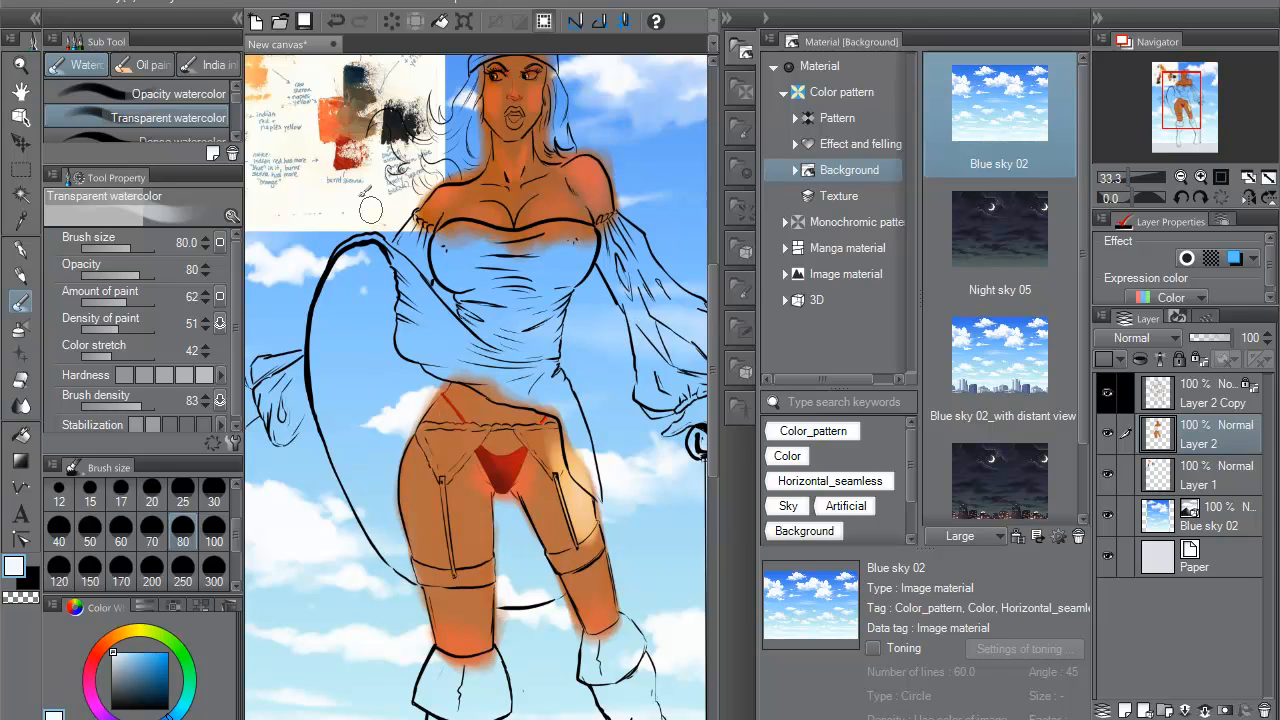
- Glaze bright orange sampled from the palette down the left thigh and knee, undoing the first attempt
left_click_drag(324, 183, 383, 265)
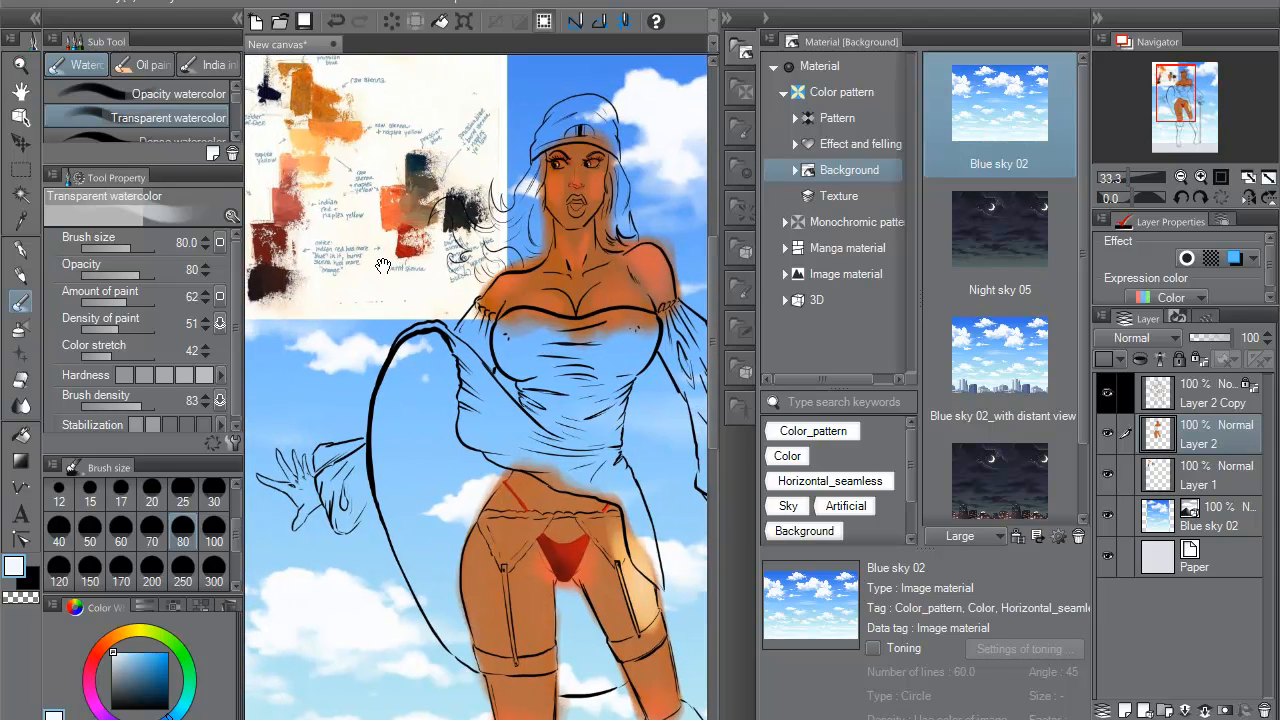
left_click(310, 138, "alt")
left_click_drag(532, 452, 466, 264)
left_click_drag(455, 236, 560, 446)
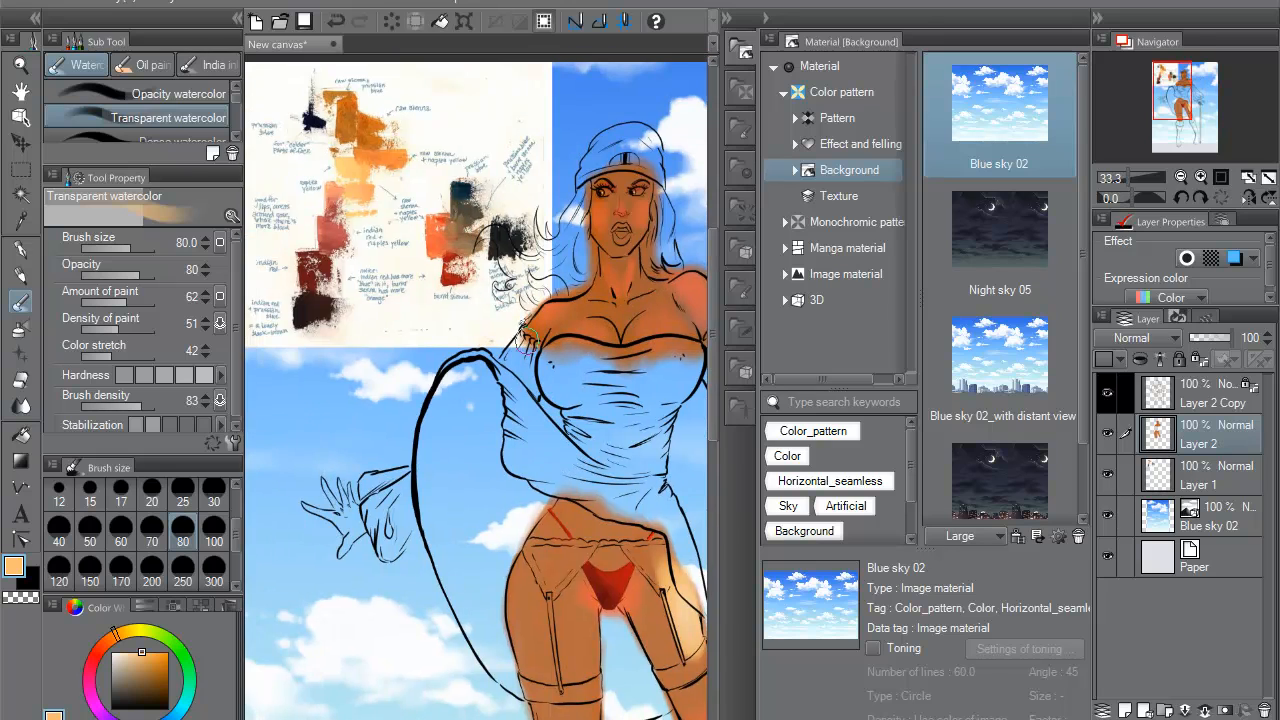
left_click_drag(555, 635, 485, 445)
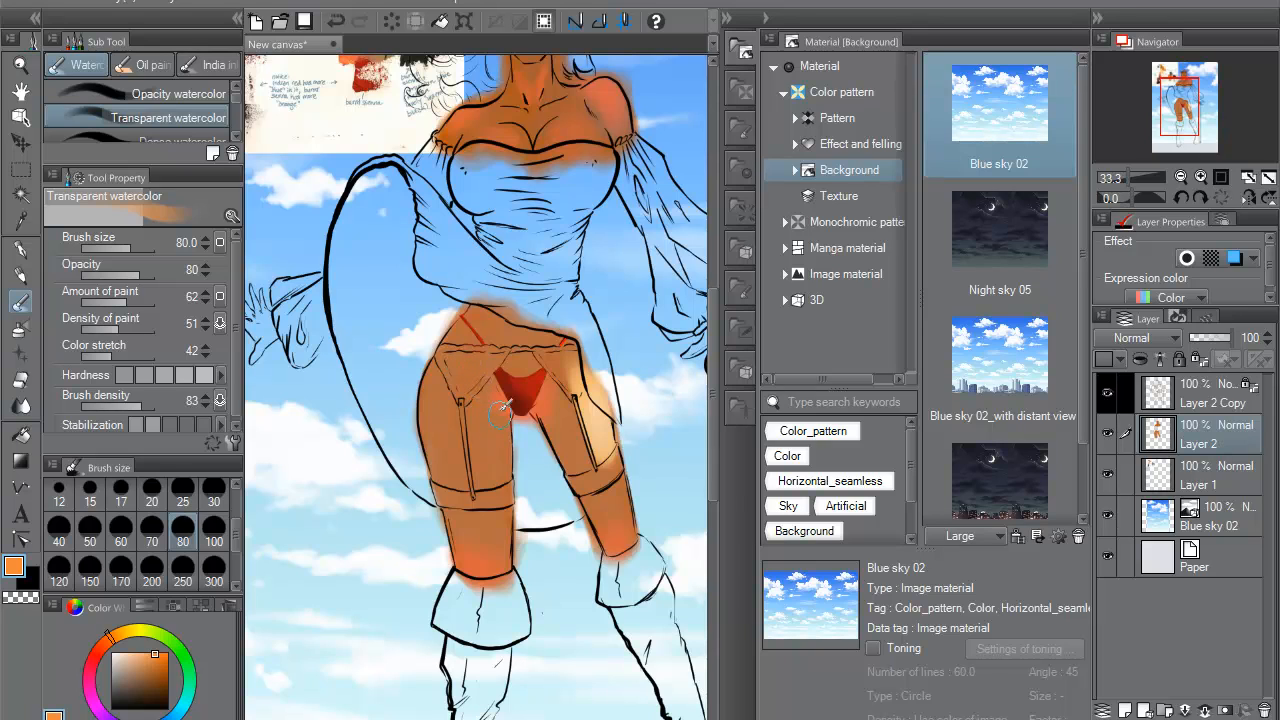
mouse_move(502, 443)
left_mouse_down()
mouse_move(499, 547)
mouse_move(503, 460)
left_mouse_up()
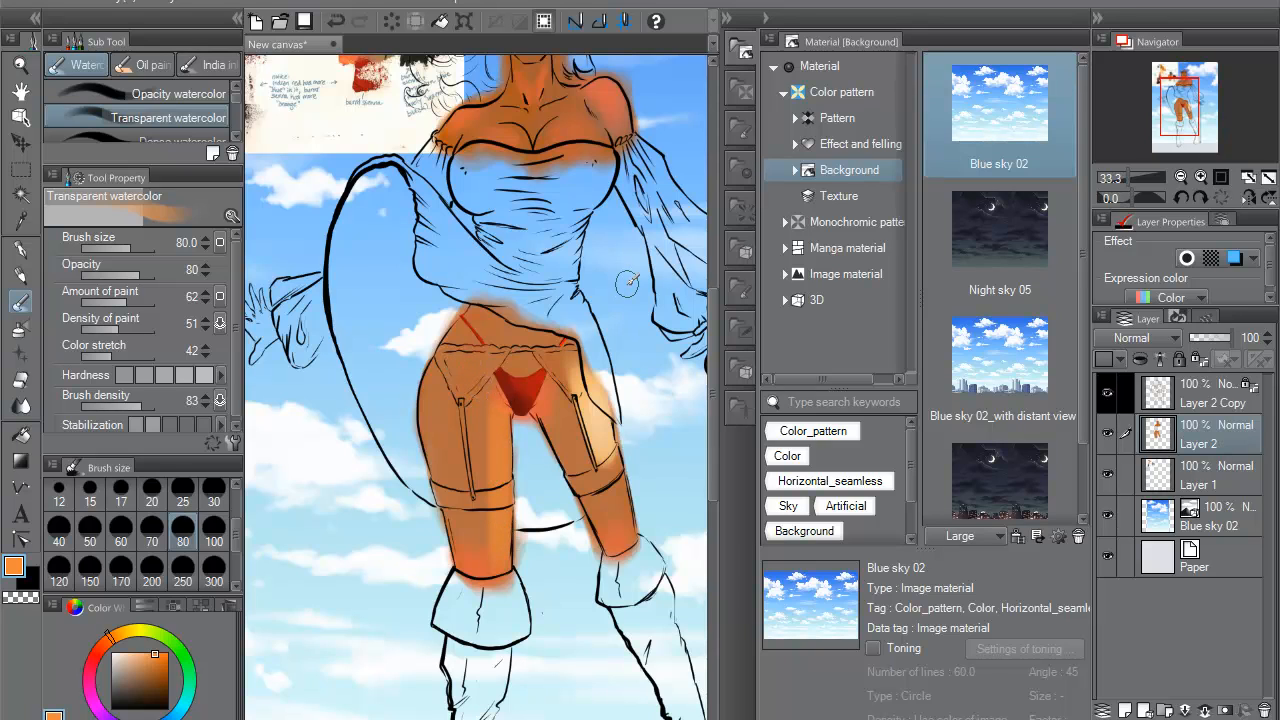
key("ctrl+z")
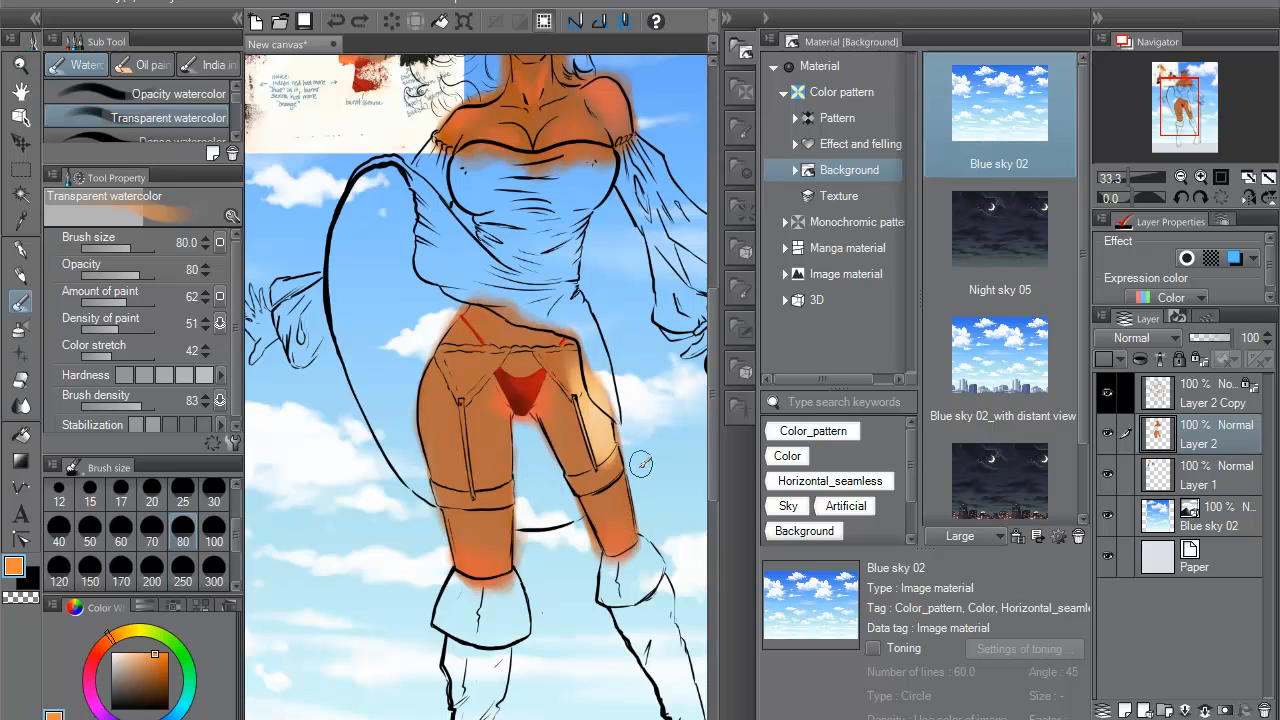
left_click_drag(600, 528, 600, 365)
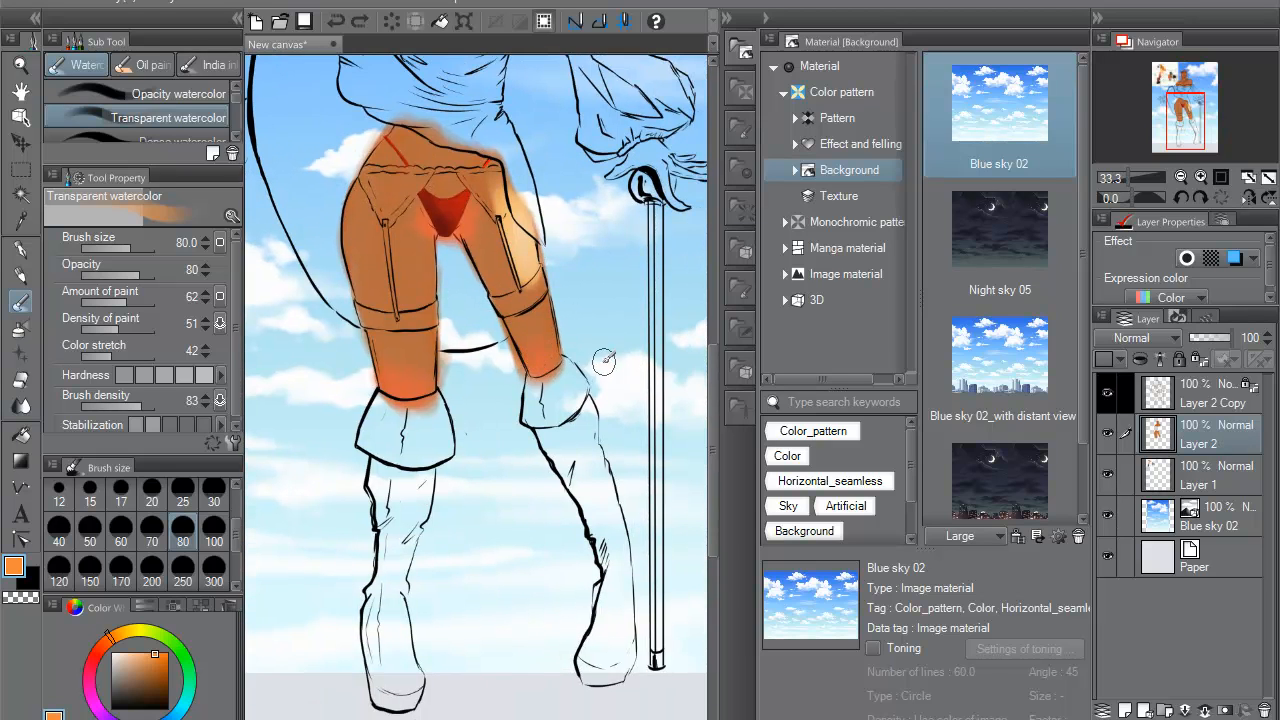
left_click_drag(605, 250, 630, 335)
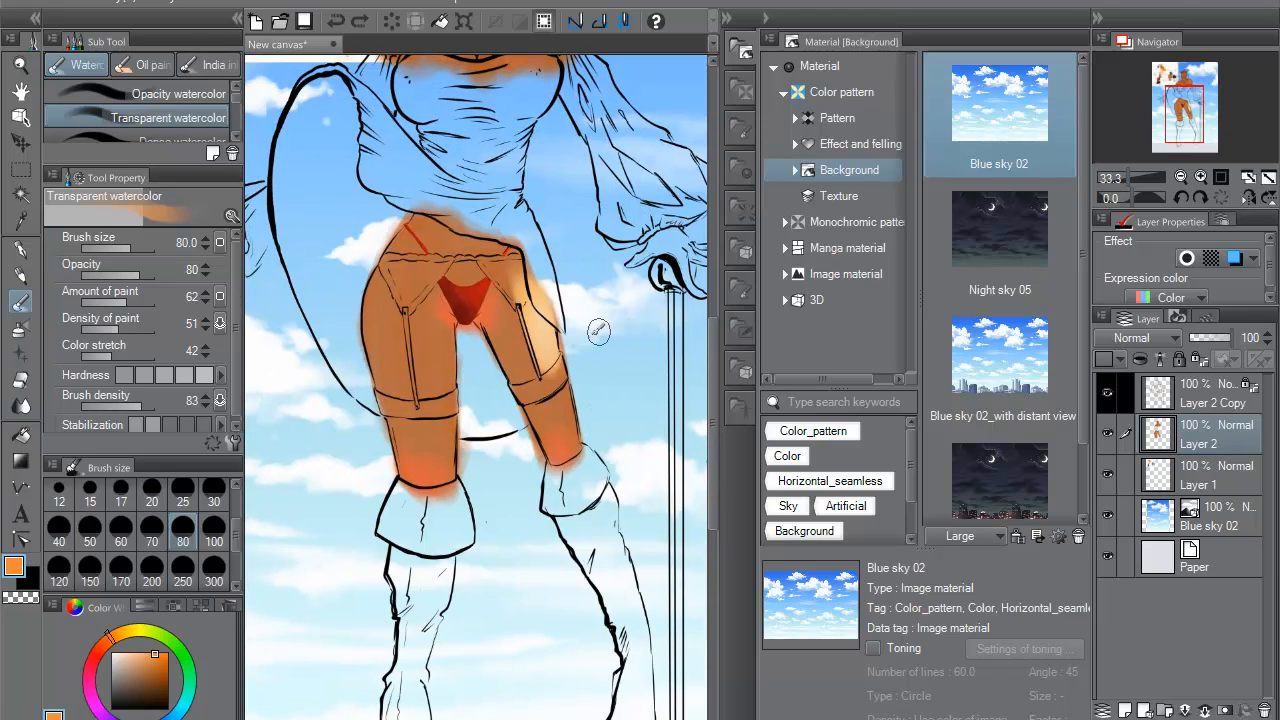
left_click_drag(423, 312, 423, 420)
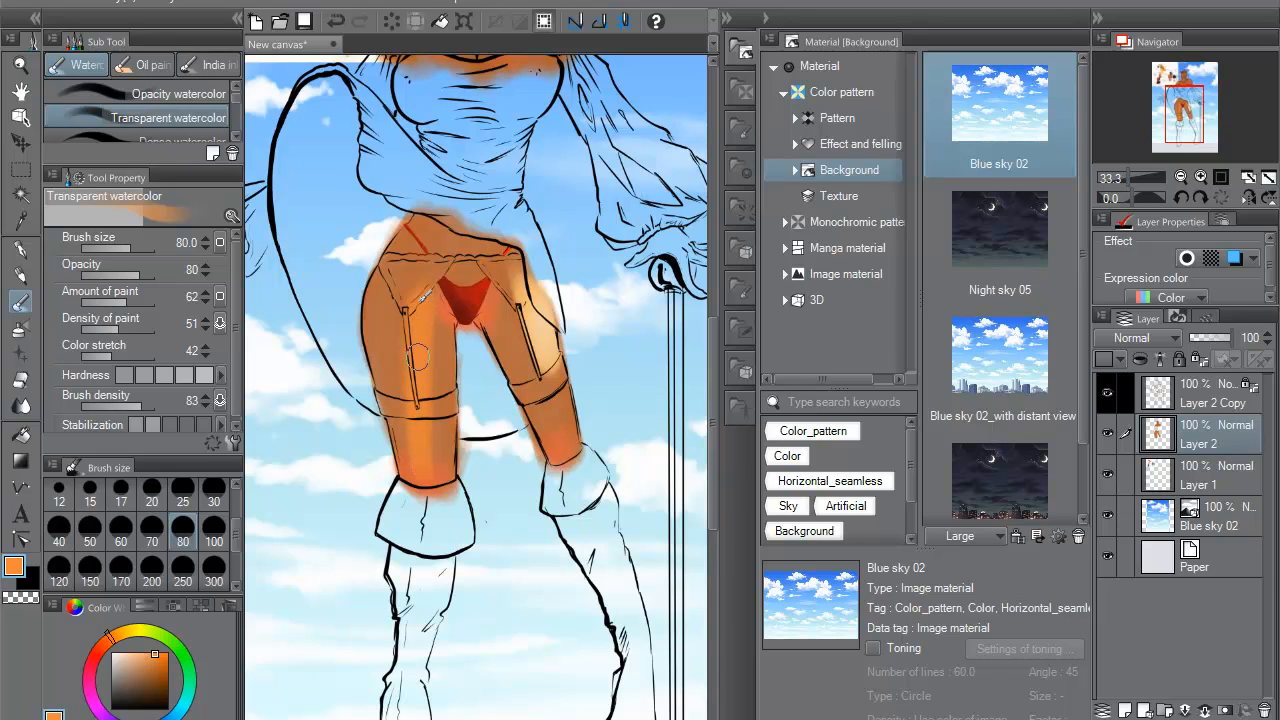
mouse_move(427, 433)
left_mouse_down()
mouse_move(412, 450)
mouse_move(420, 440)
left_mouse_up()
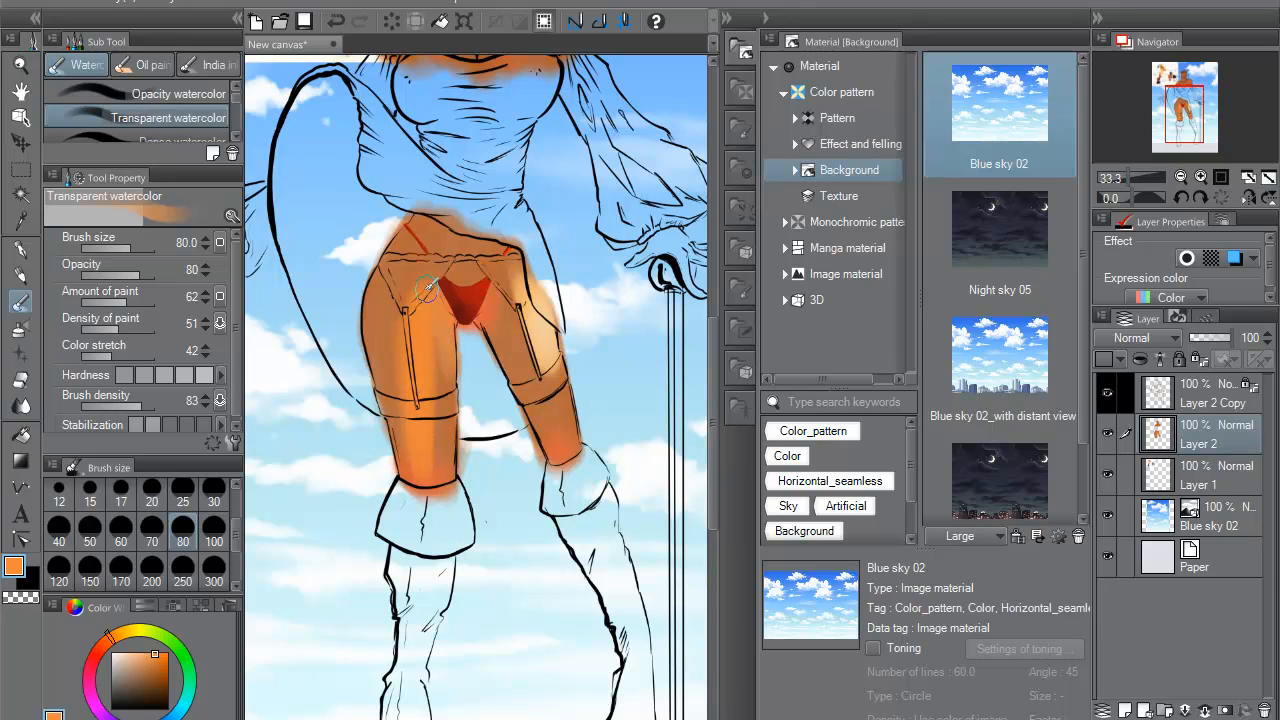
- Blend the left thigh and knee with brown and orange tones sampled from the painted skin
key("x")
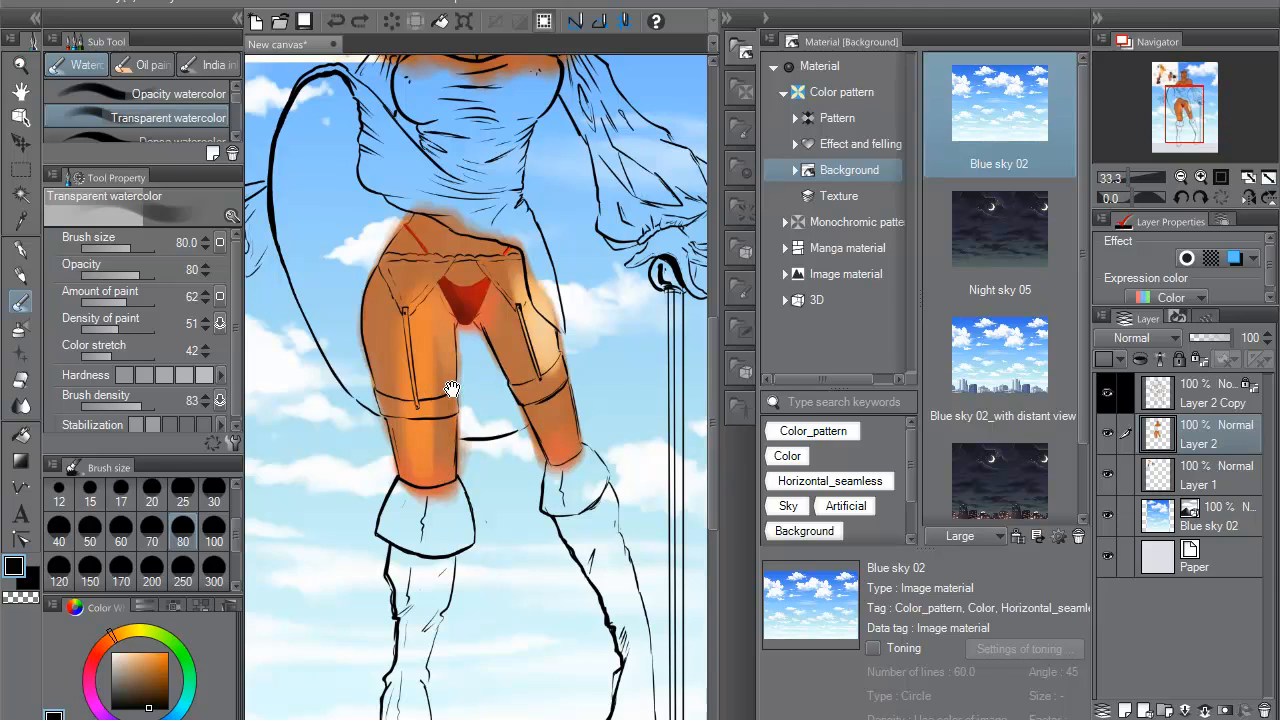
key("x")
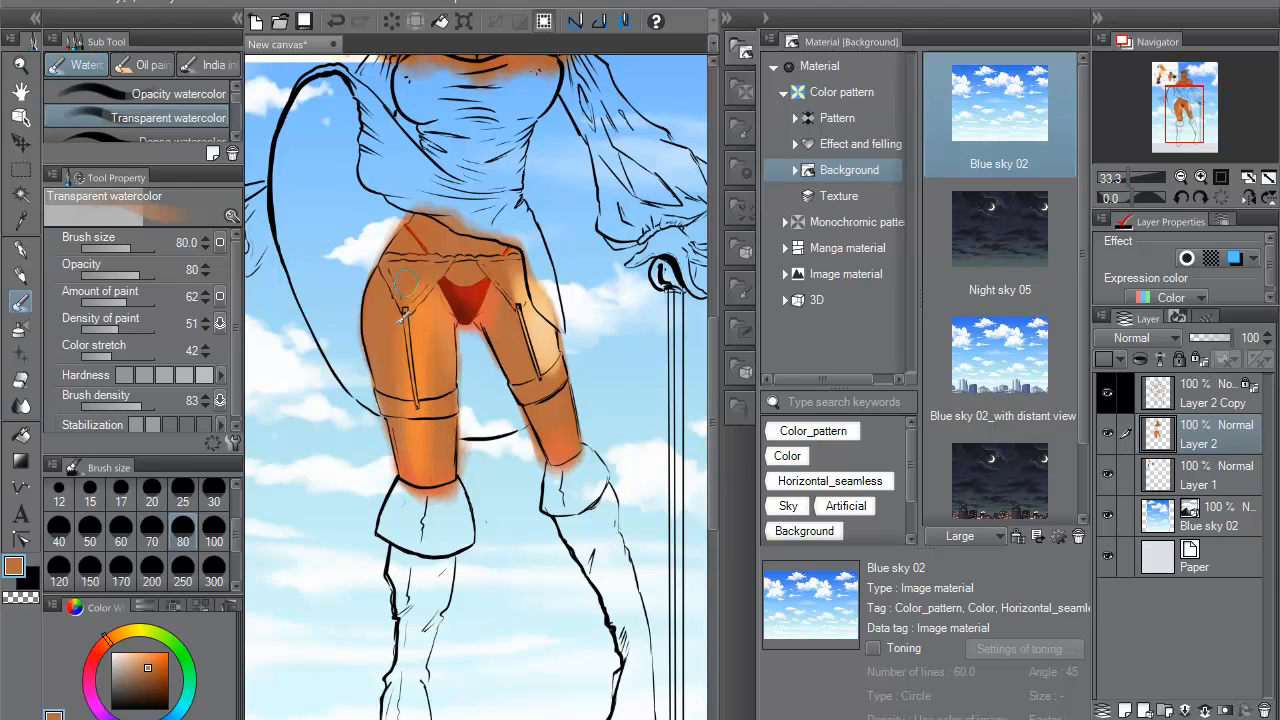
left_click(420, 344, "alt")
left_click_drag(406, 450, 417, 473)
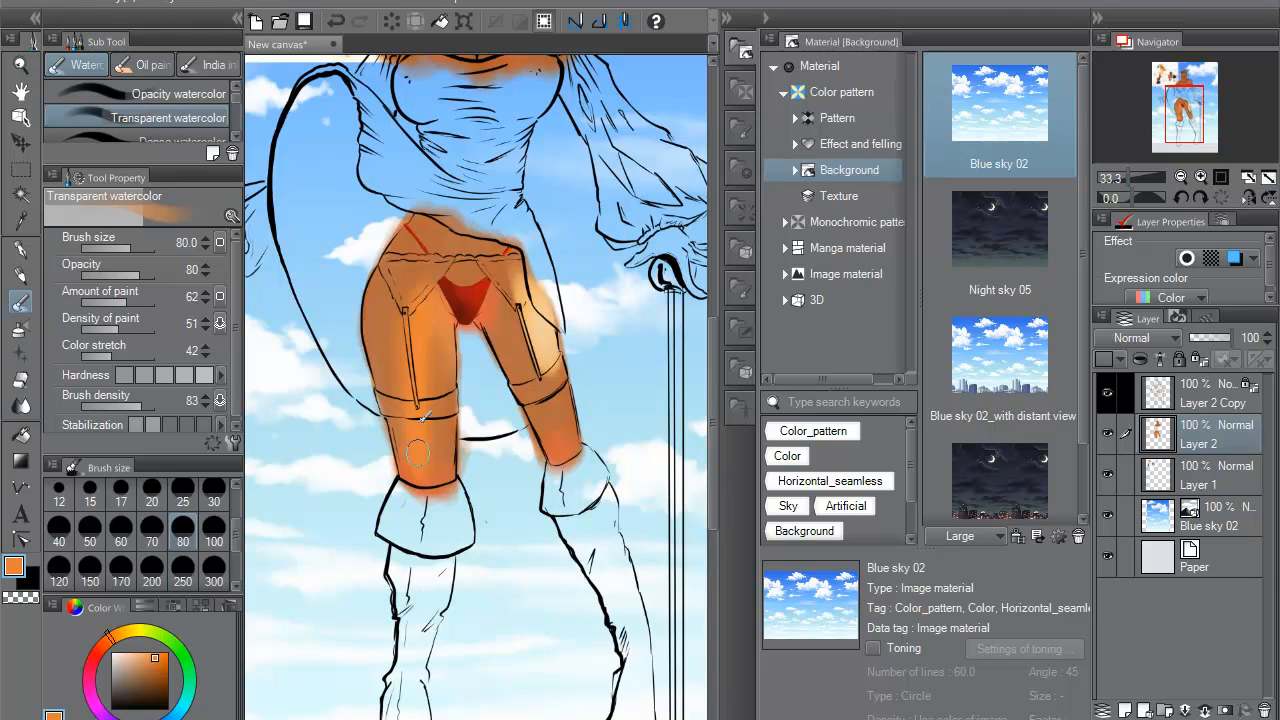
- Soften the right thigh's highlight into the upper thigh with sampled pale tan, and add a light highlight to the left thigh
left_click_drag(537, 176, 547, 254)
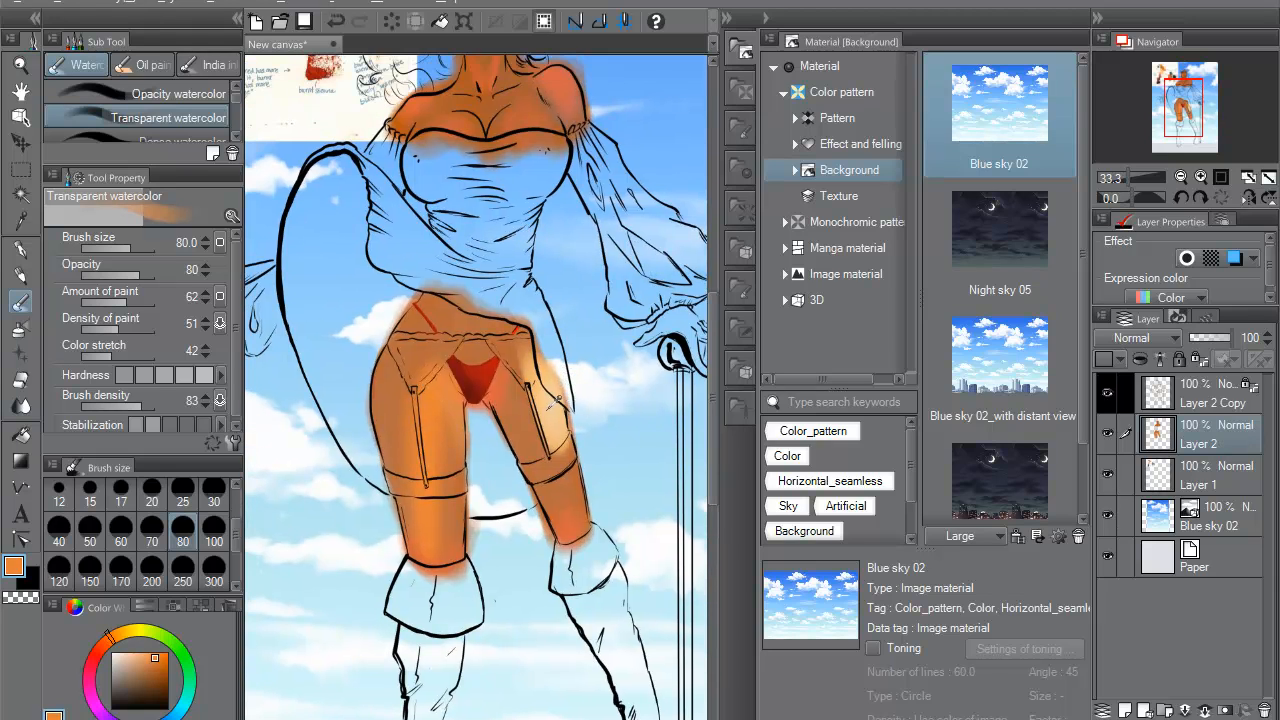
left_click(553, 403, "alt")
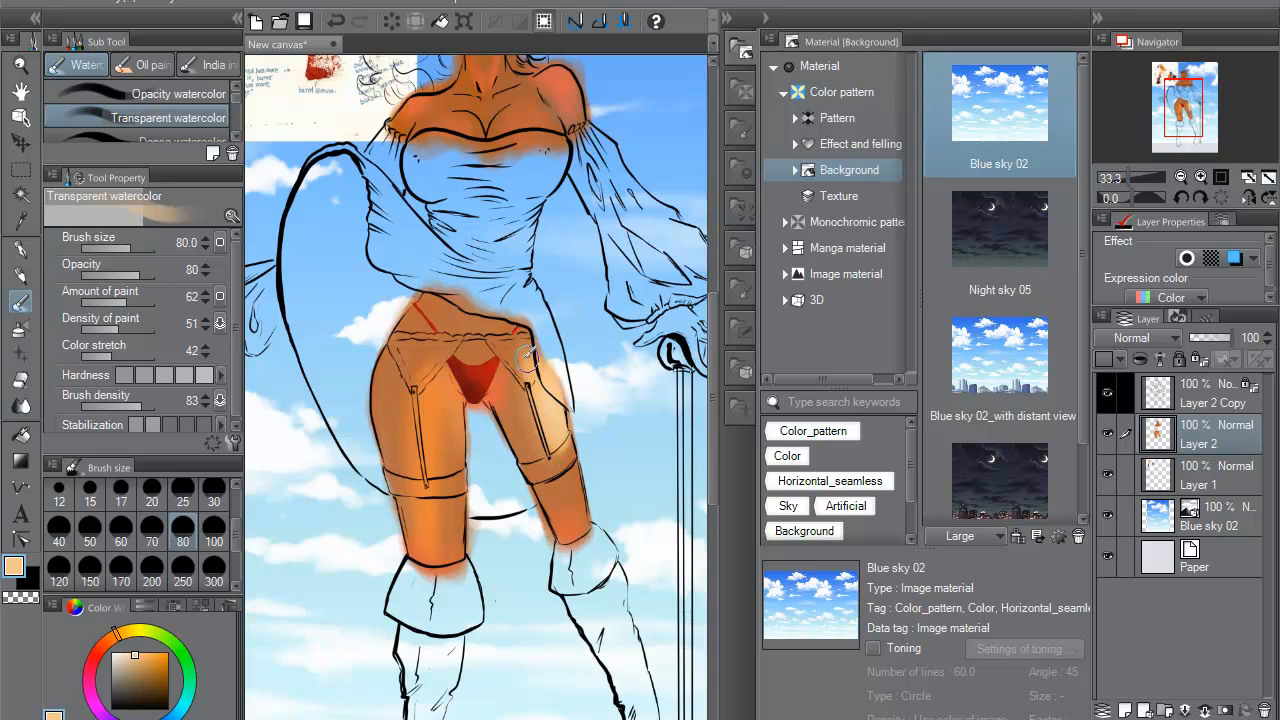
left_click_drag(523, 341, 526, 352)
left_click_drag(438, 447, 494, 535)
left_click(608, 489, "alt")
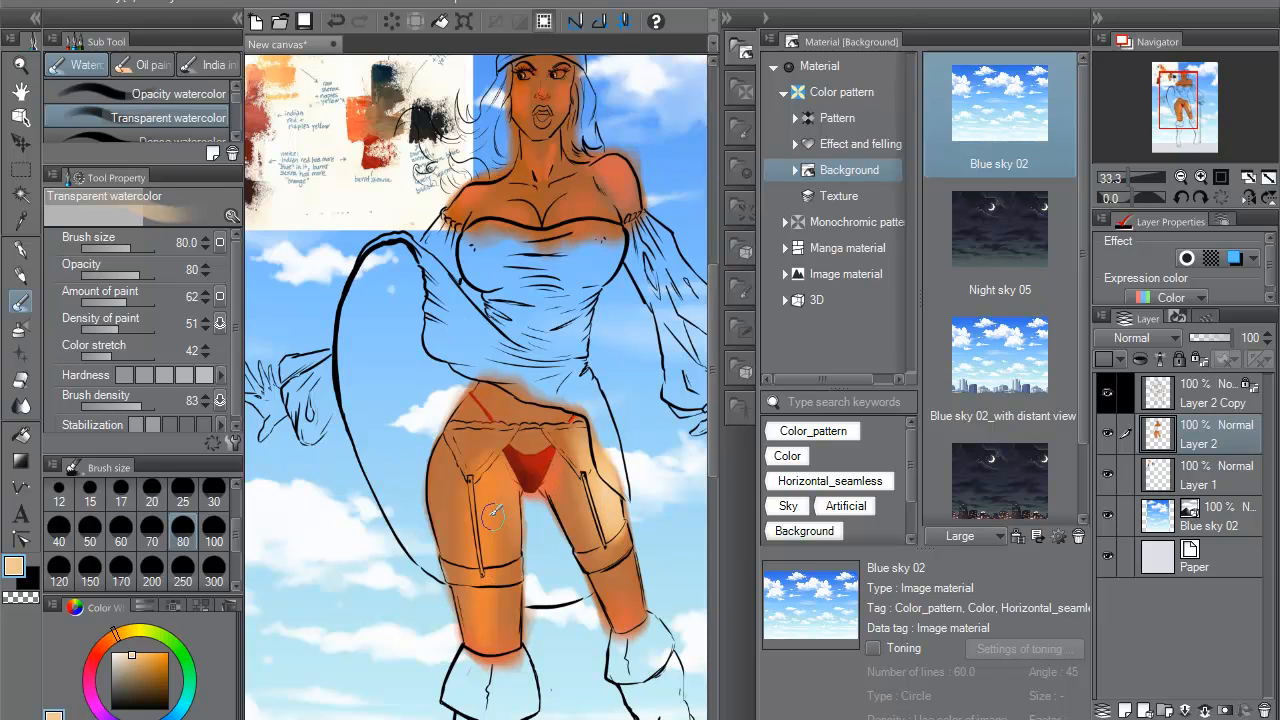
- Refine the left thigh's highlight at brush size 20 and briefly try the Blur by fiber blend tool before returning to Transparent watercolor
left_click(152, 492)
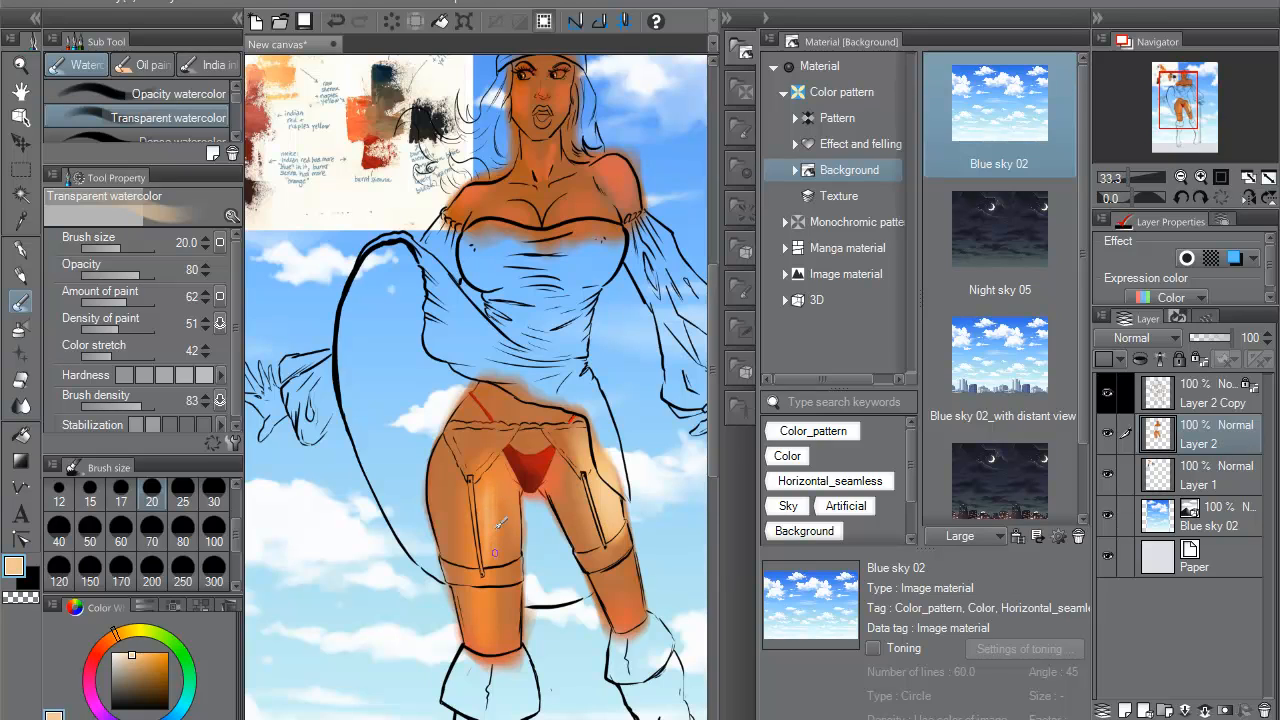
left_click(20, 404)
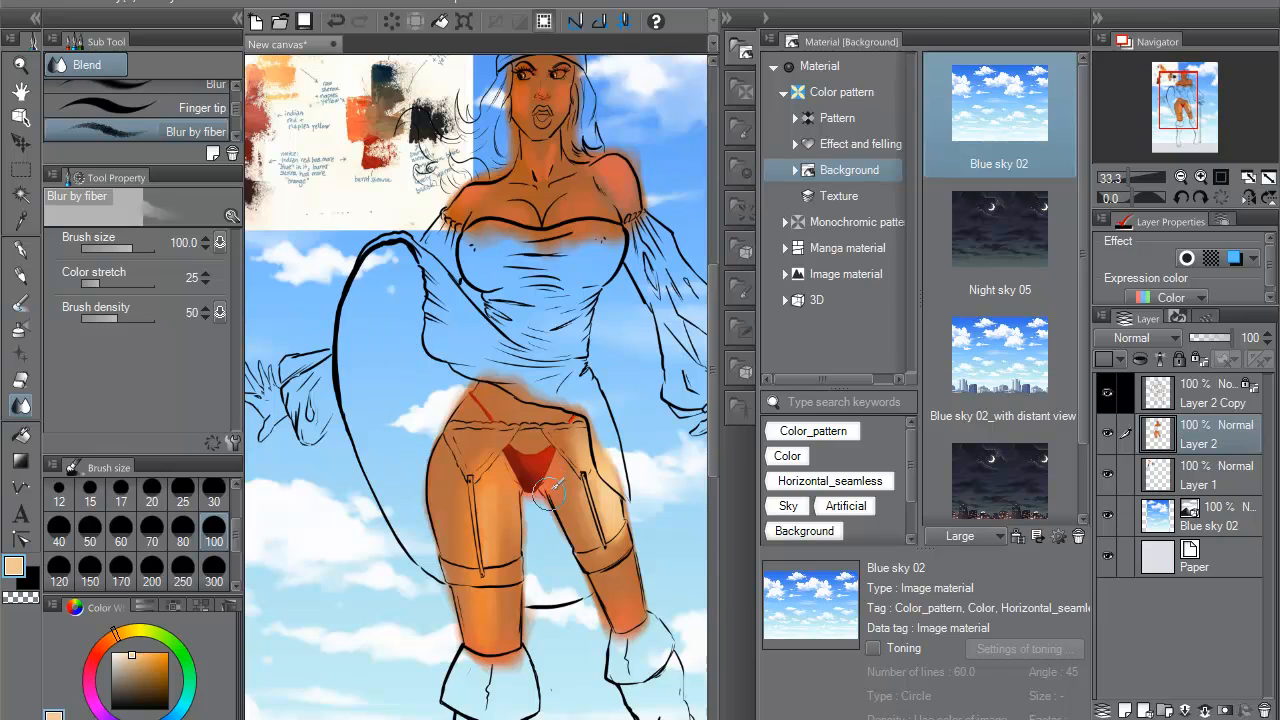
left_click(22, 298)
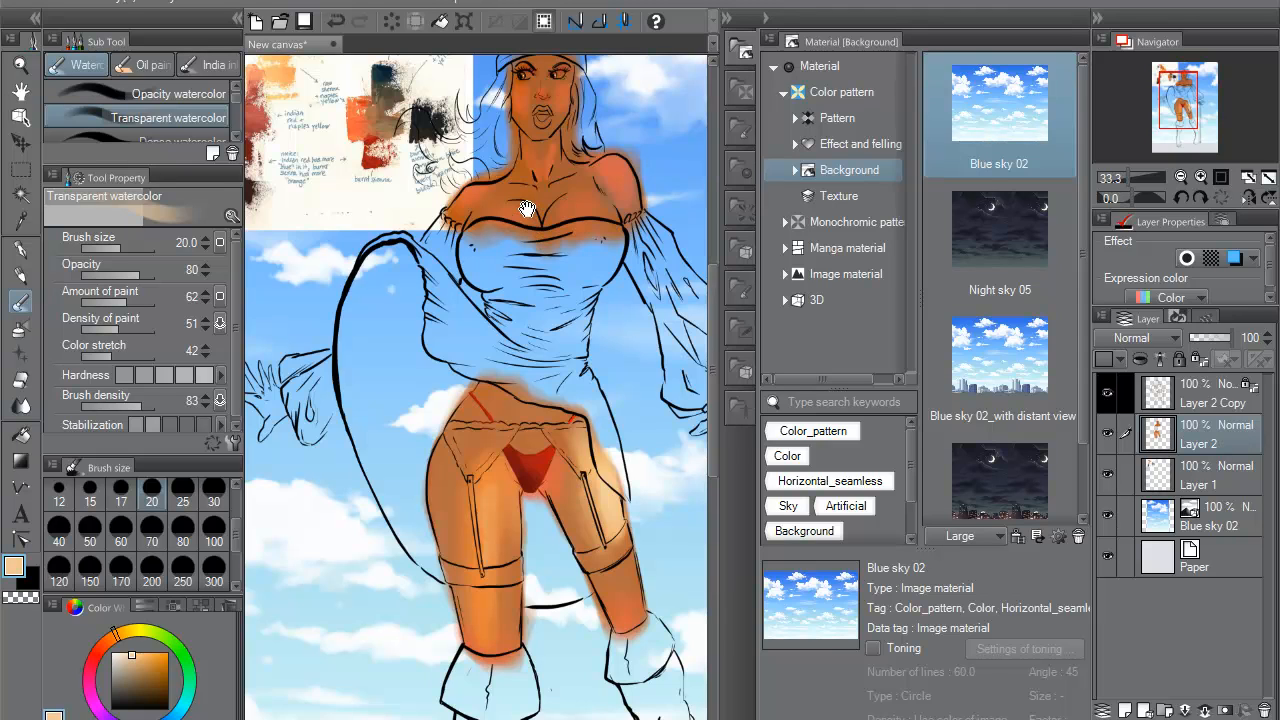
- Paint a dark shadow across the abdomen under the shirt hem with the palette's near-black at brush size 70
left_click_drag(520, 204, 531, 218)
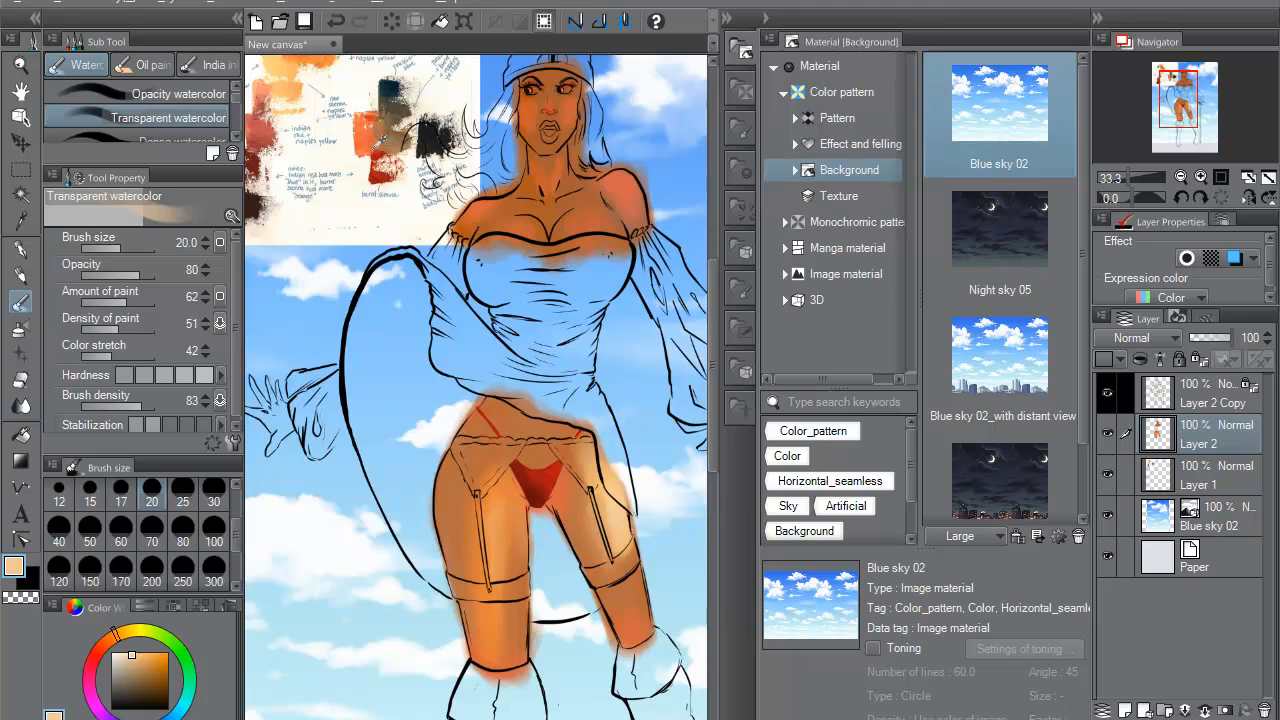
left_click(397, 110, "alt")
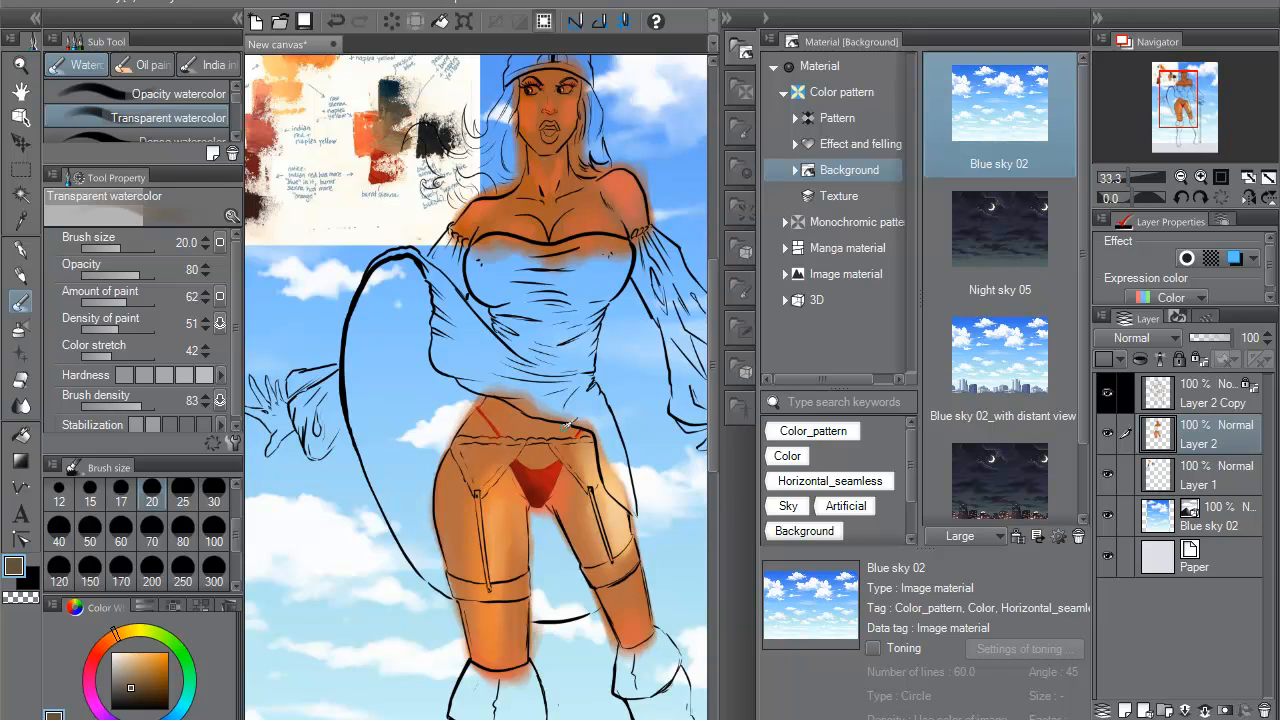
left_click(151, 527)
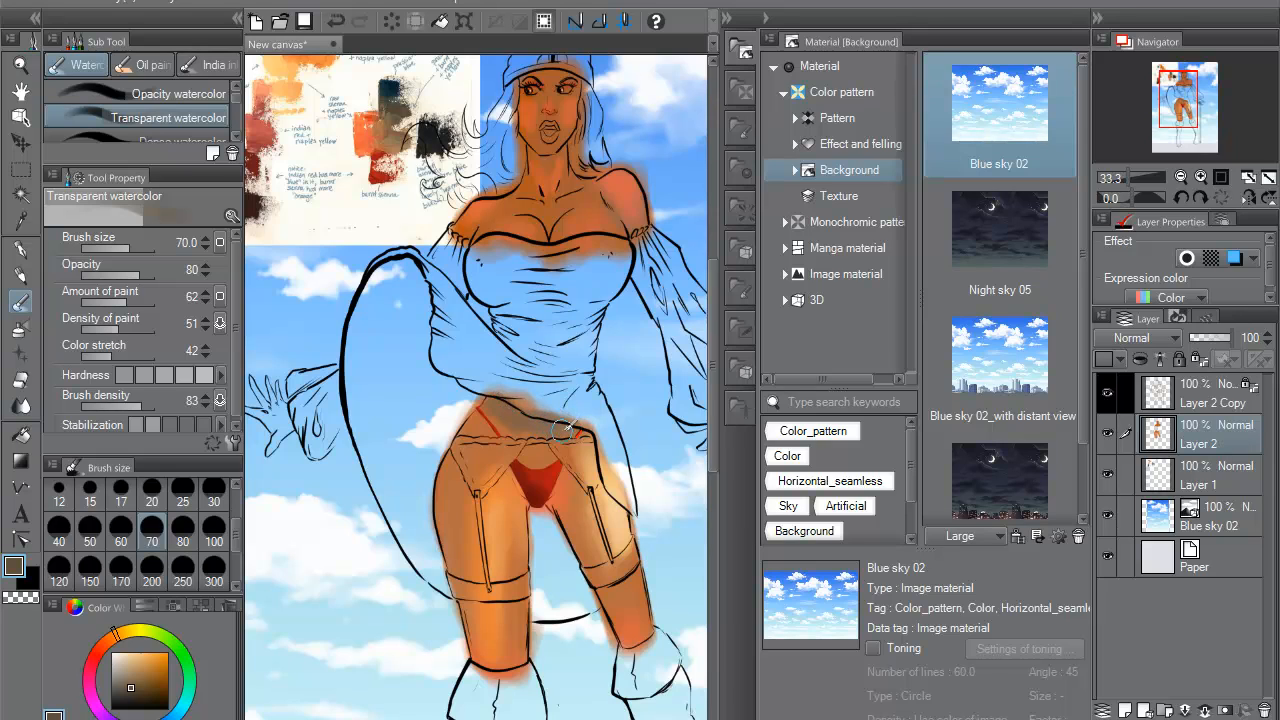
left_click(439, 135, "alt")
mouse_move(563, 430)
left_mouse_down()
mouse_move(534, 407)
mouse_move(546, 427)
mouse_move(512, 417)
mouse_move(570, 420)
left_mouse_up()
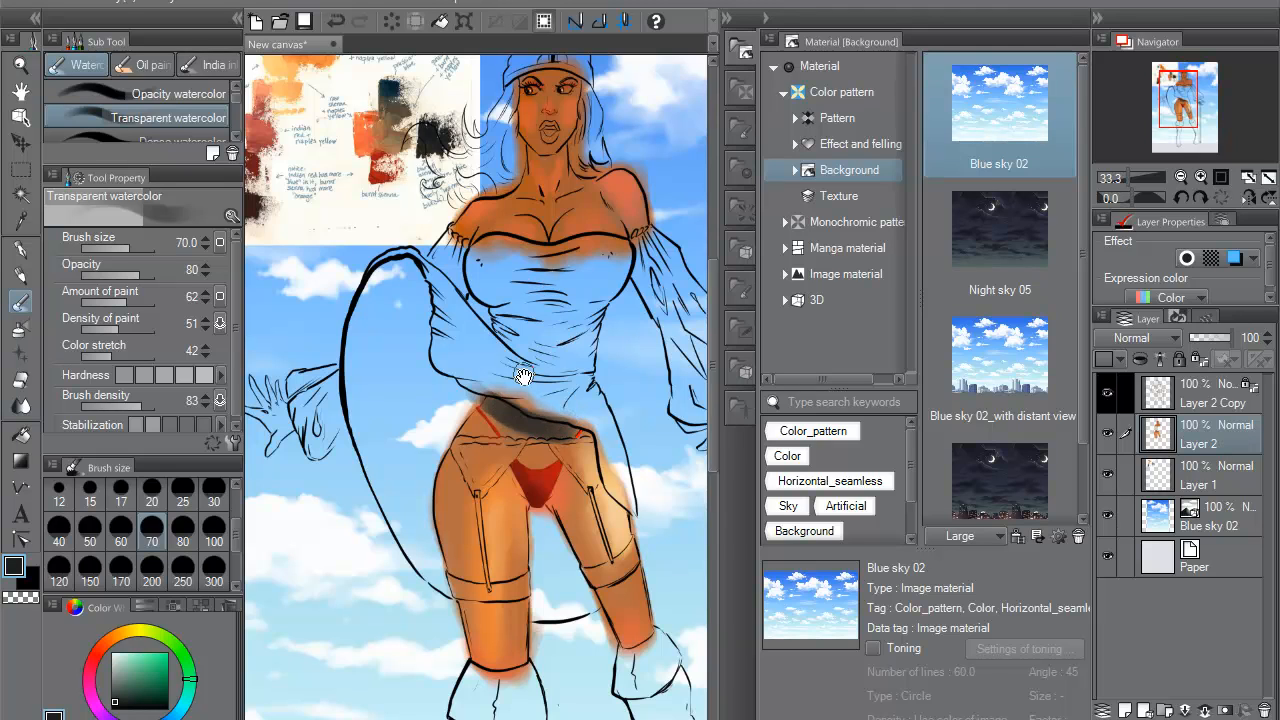
- Warm the abdomen shadow by glazing sampled red and skin orange over it
left_click_drag(510, 348, 534, 374)
left_click(523, 461, "alt")
mouse_move(538, 450)
left_mouse_down()
mouse_move(591, 463)
mouse_move(560, 448)
left_mouse_up()
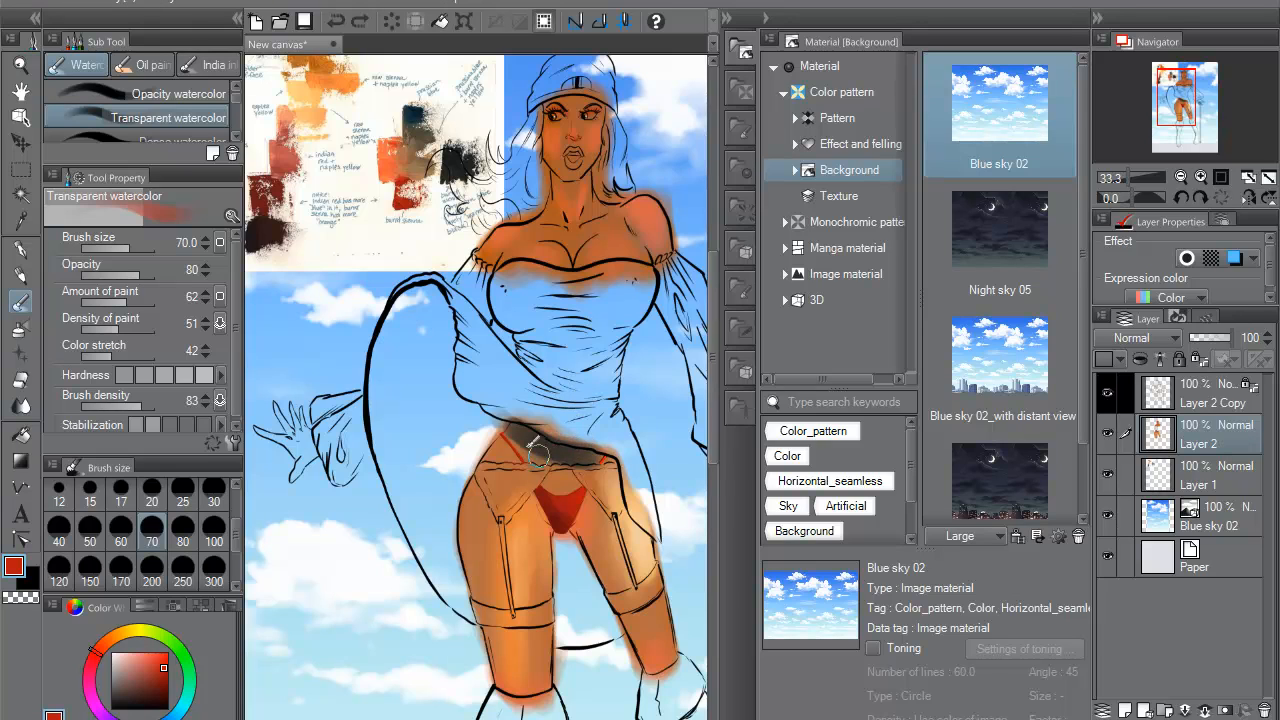
left_click(530, 470, "alt")
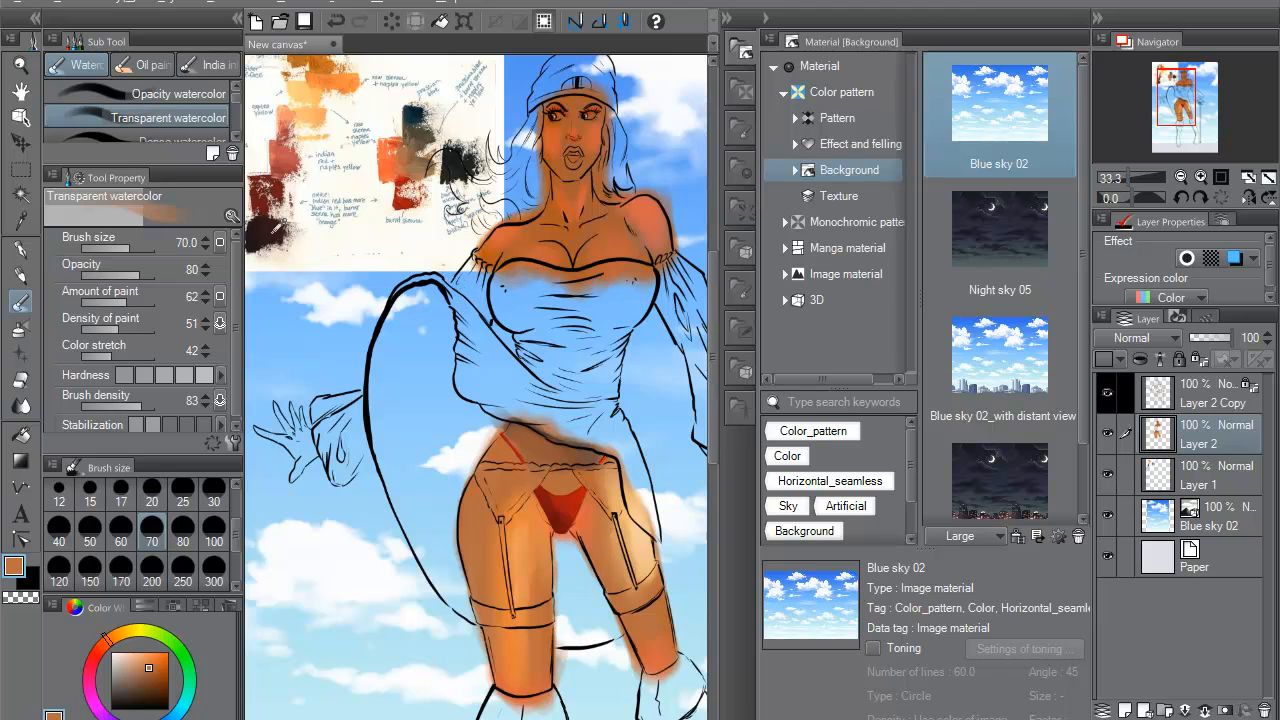
- Glaze the palette's dark maroon-brown over the abdomen under the shirt hem and down the left thigh's outer edge
left_click(270, 232, "alt")
mouse_move(593, 461)
left_mouse_down()
mouse_move(548, 448)
mouse_move(522, 432)
mouse_move(510, 450)
mouse_move(547, 458)
mouse_move(500, 445)
left_mouse_up()
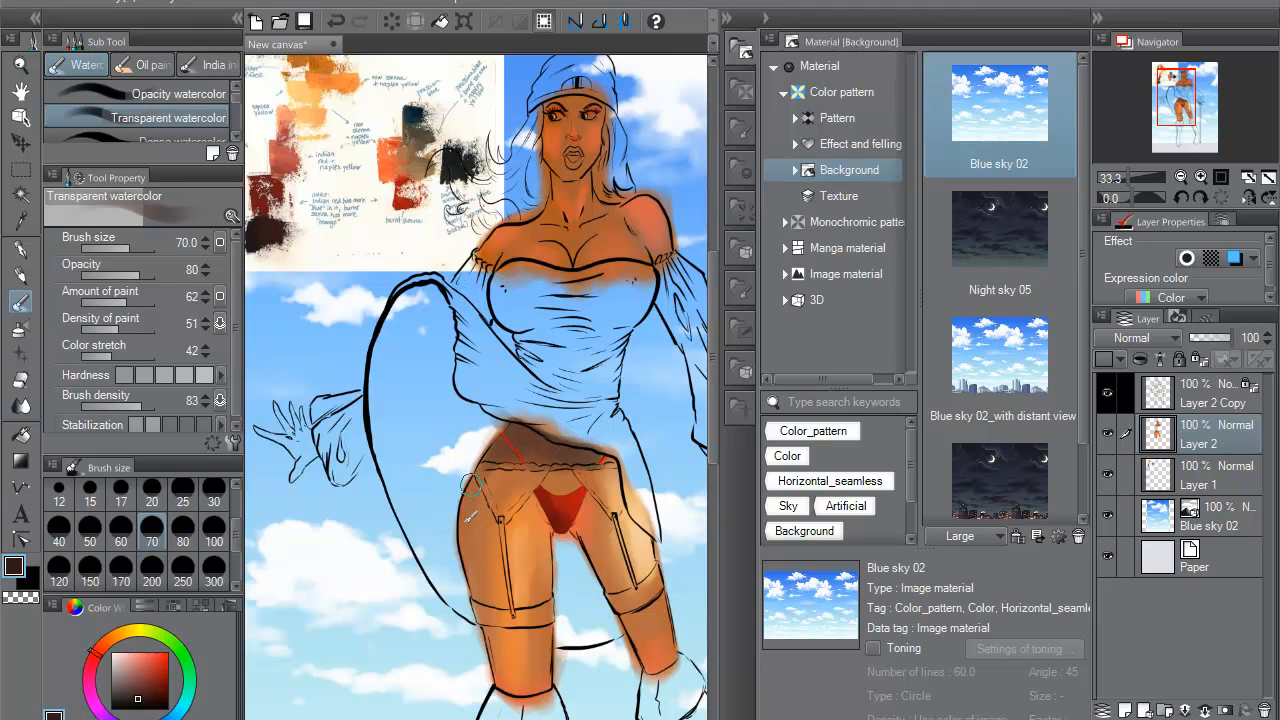
mouse_move(476, 524)
left_mouse_down()
mouse_move(493, 625)
mouse_move(480, 453)
mouse_move(496, 632)
mouse_move(472, 516)
mouse_move(481, 490)
mouse_move(472, 580)
mouse_move(501, 436)
mouse_move(494, 533)
mouse_move(459, 548)
mouse_move(479, 458)
mouse_move(493, 646)
mouse_move(465, 538)
mouse_move(480, 489)
mouse_move(504, 694)
mouse_move(458, 526)
mouse_move(425, 507)
mouse_move(448, 575)
mouse_move(470, 493)
mouse_move(503, 665)
mouse_move(511, 424)
mouse_move(465, 557)
mouse_move(488, 474)
mouse_move(496, 678)
mouse_move(471, 493)
mouse_move(502, 666)
mouse_move(489, 451)
left_mouse_up()
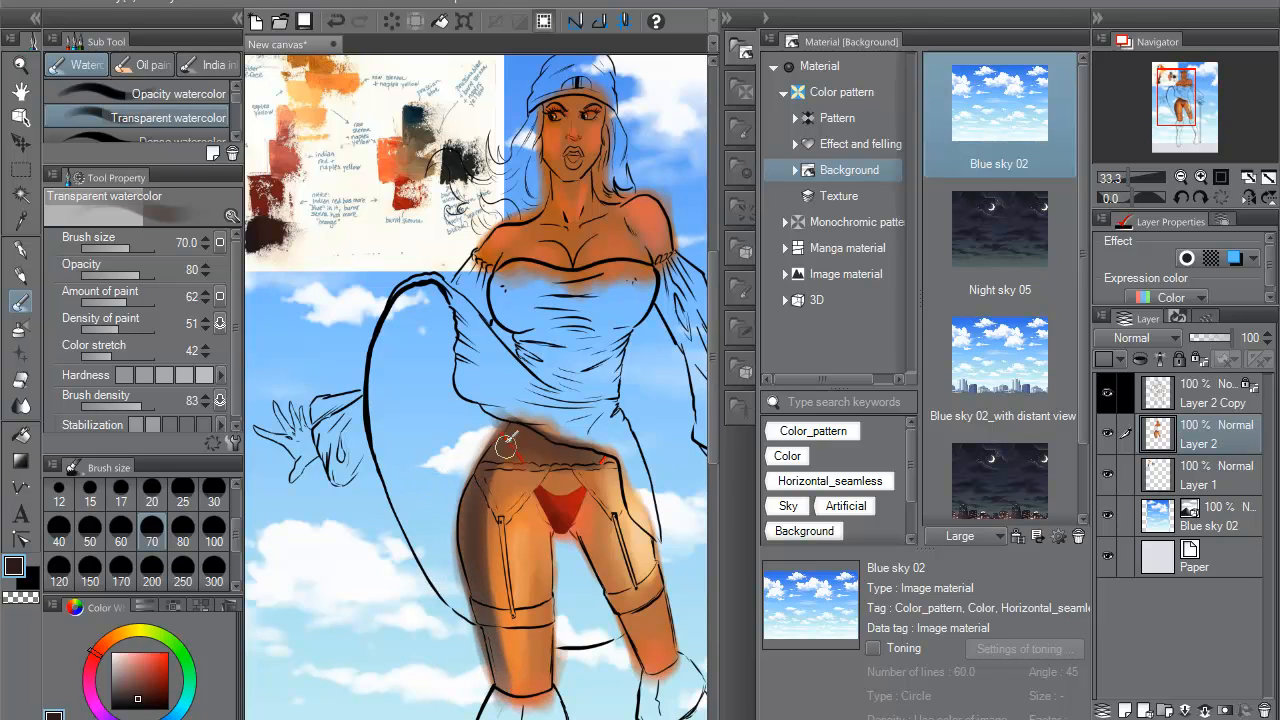
- Deepen the abdomen shadow under the shirt hem at brush size 40, using the palette's dark maroon and near-black
left_click(502, 548, "alt")
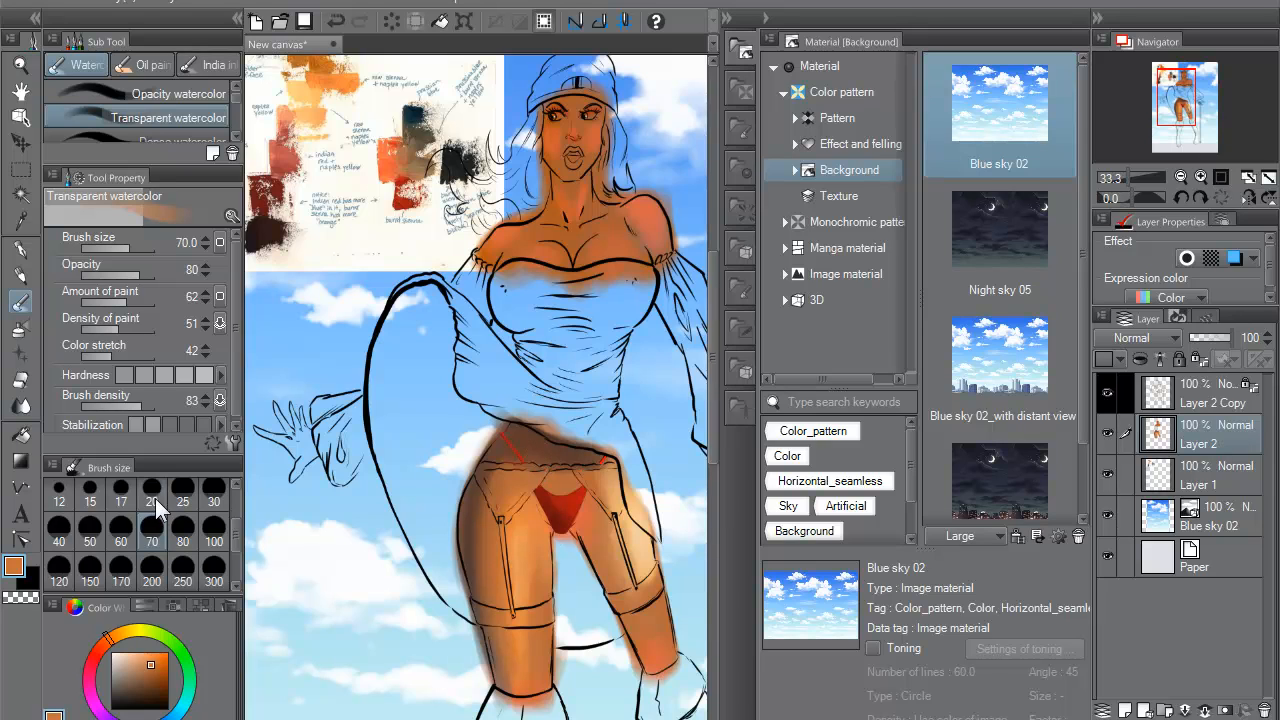
left_click(62, 526)
left_click(475, 297, "alt")
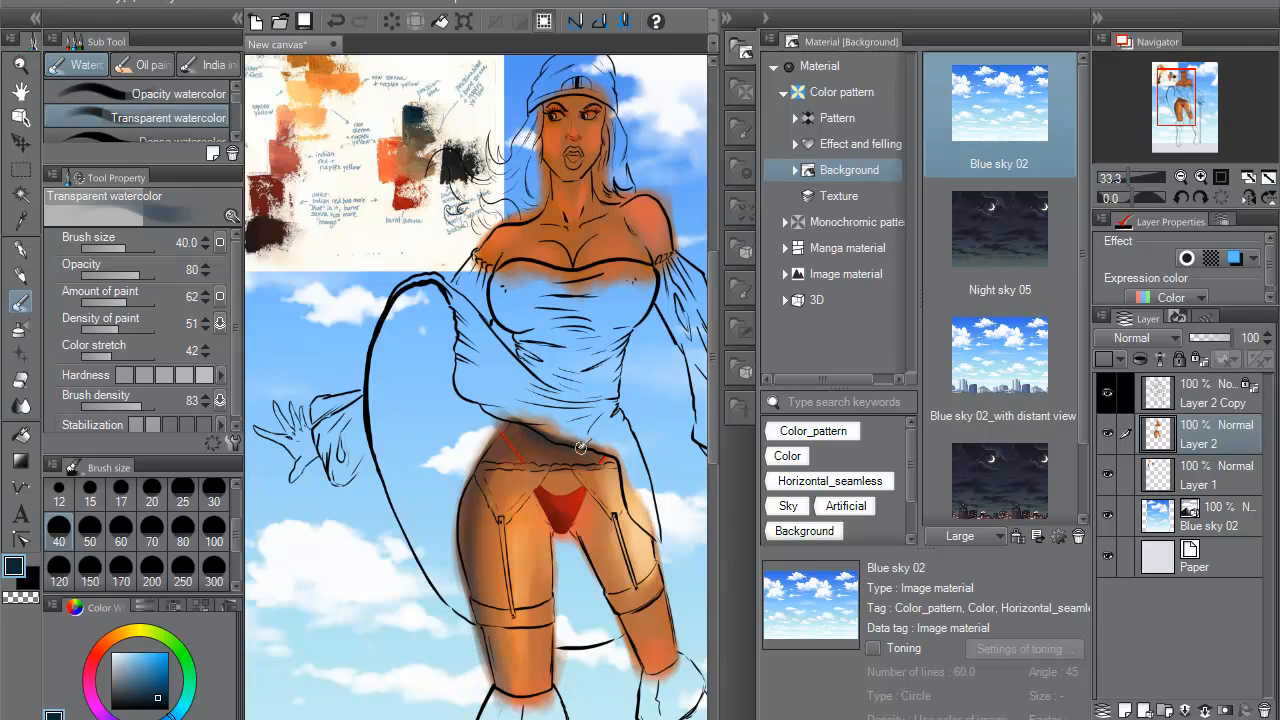
left_click(273, 196, "alt")
left_click(288, 200, "alt")
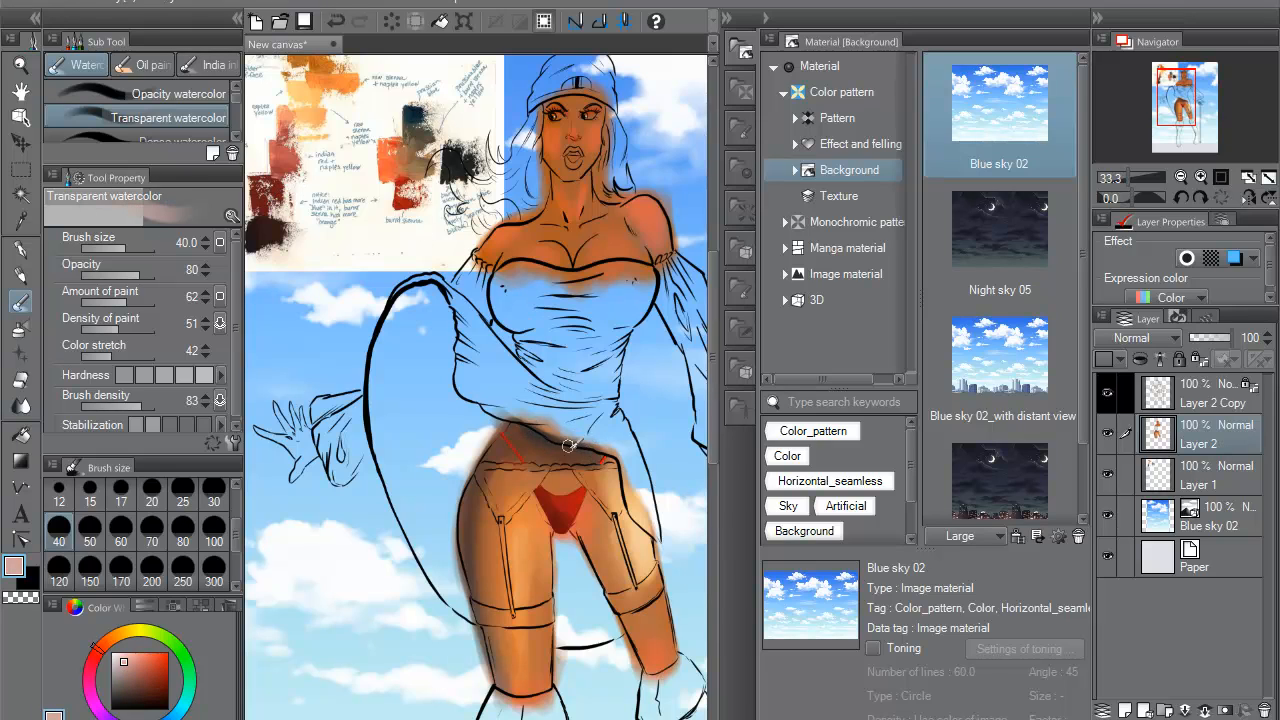
left_click(264, 218, "alt")
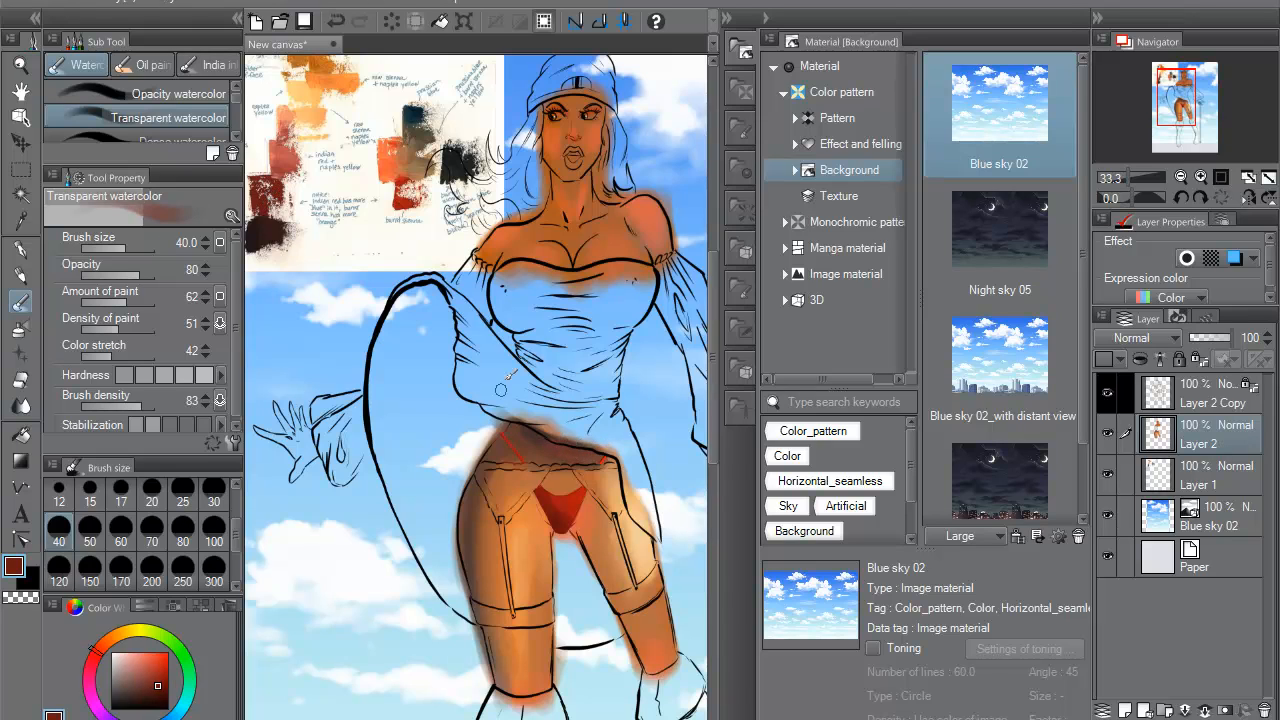
left_click(459, 161, "alt")
left_click_drag(562, 442, 602, 461)
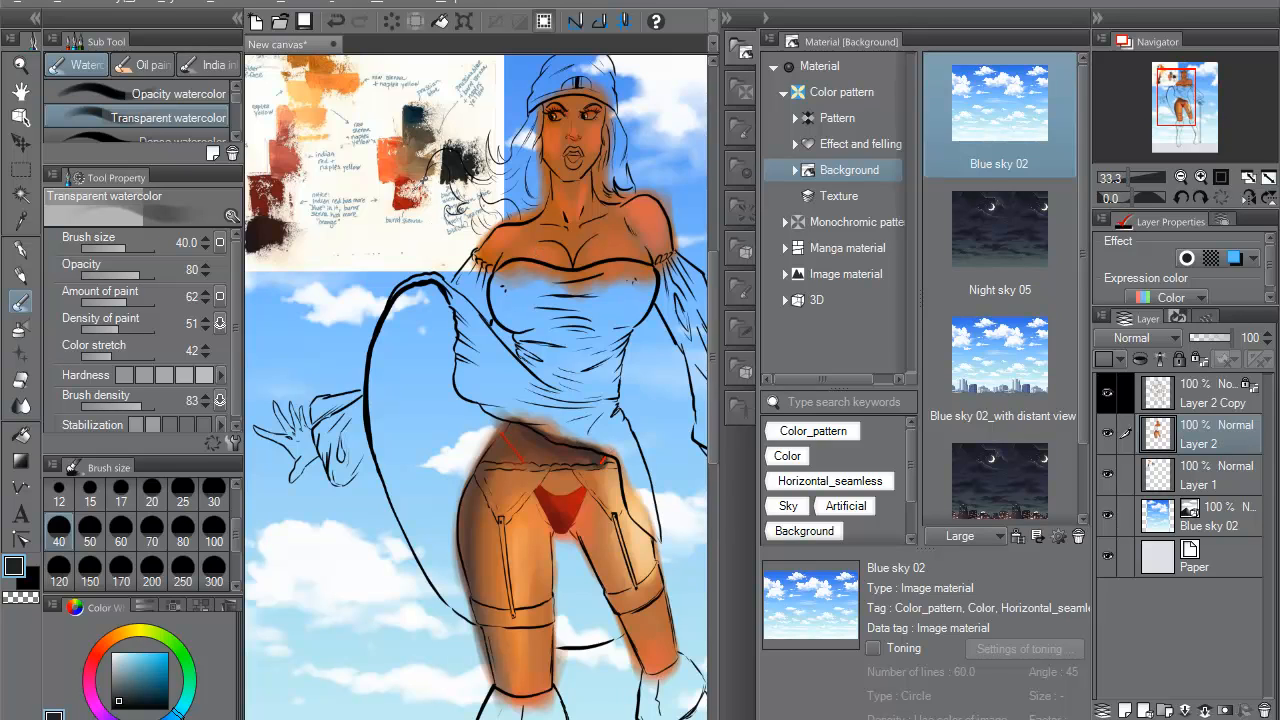
- Glaze the palette's orange, orange-red and red around the red underwear and the right-hand thigh's upper inner edge
left_click(428, 158, "alt")
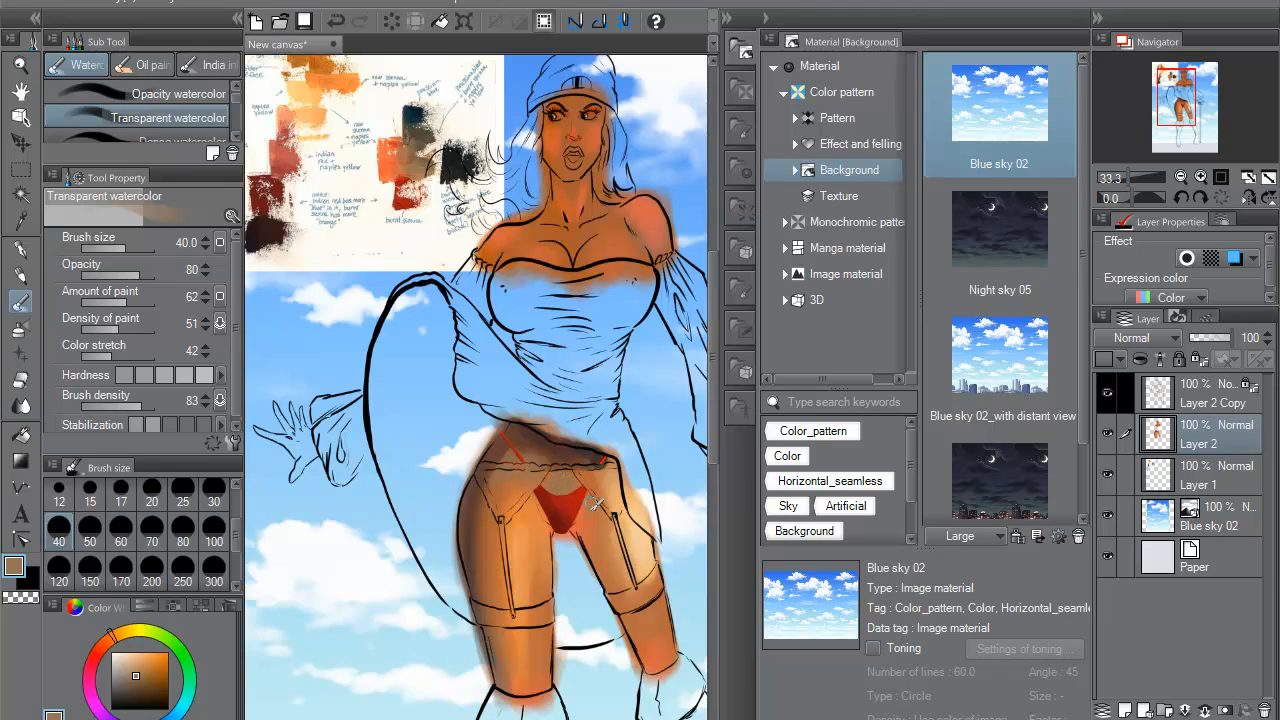
left_click(367, 121, "alt")
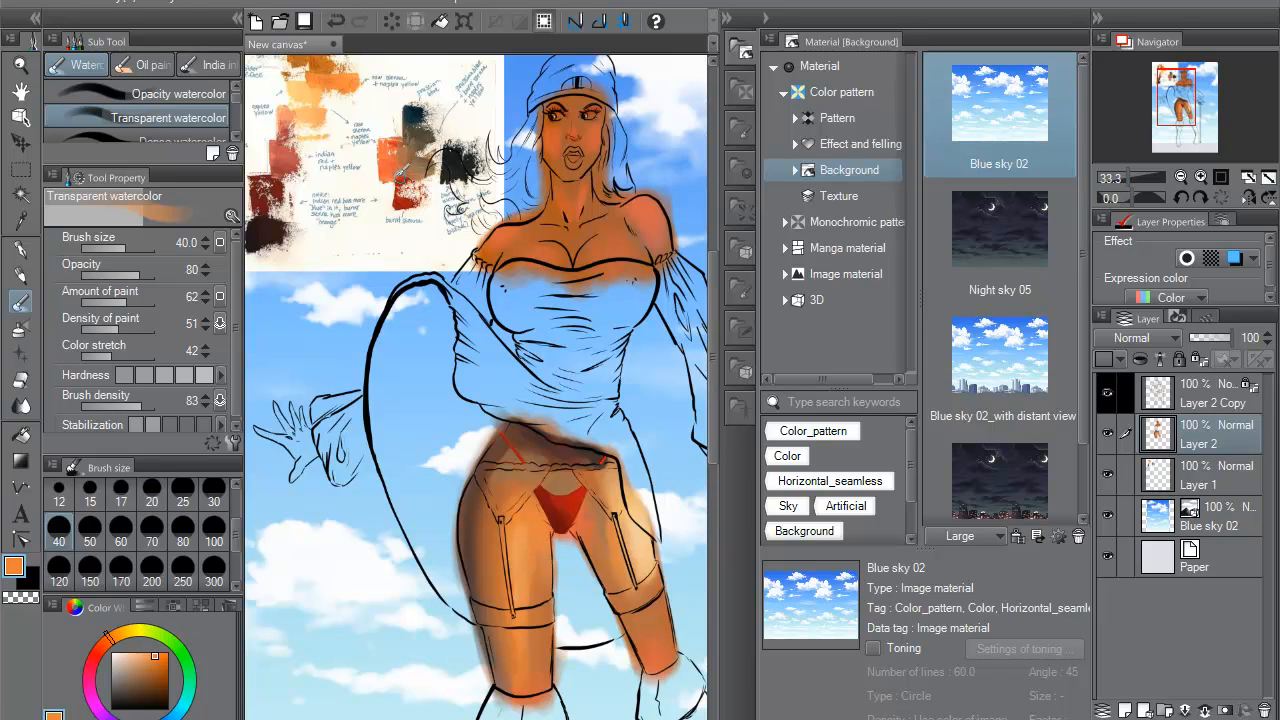
left_click(392, 165, "alt")
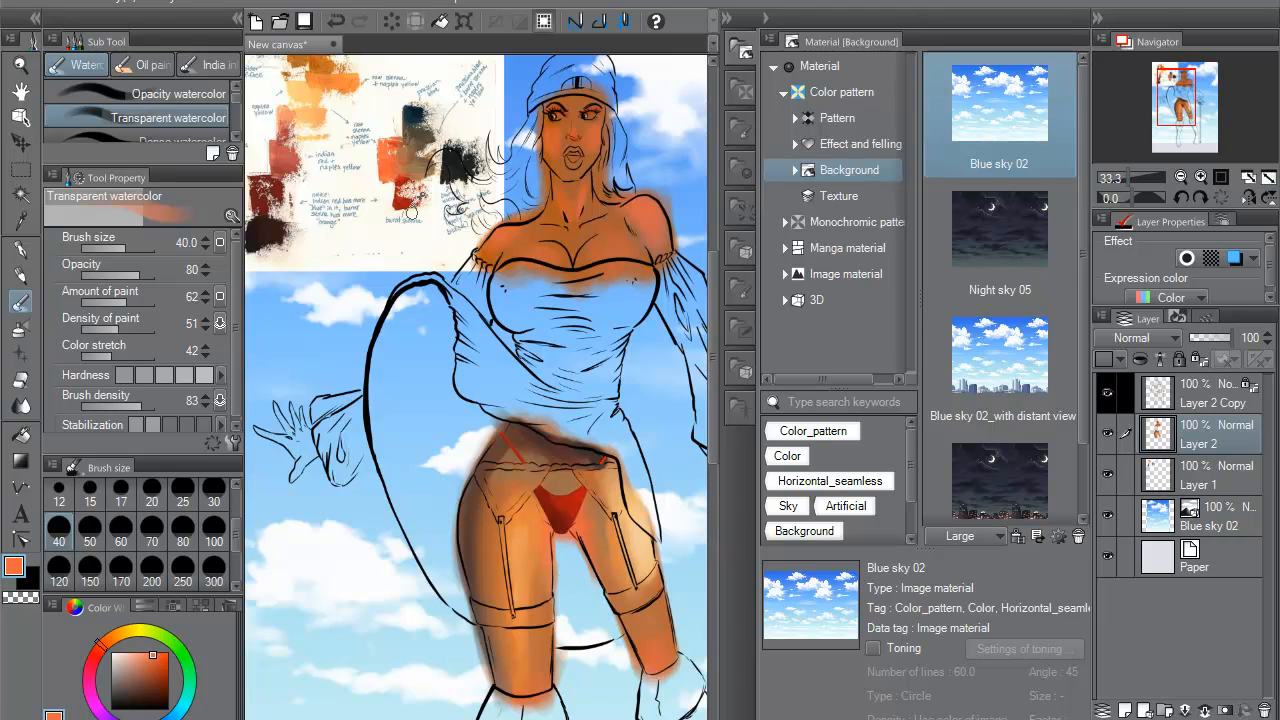
left_click(416, 195, "alt")
mouse_move(586, 511)
left_mouse_down()
mouse_move(588, 542)
mouse_move(556, 520)
left_mouse_up()
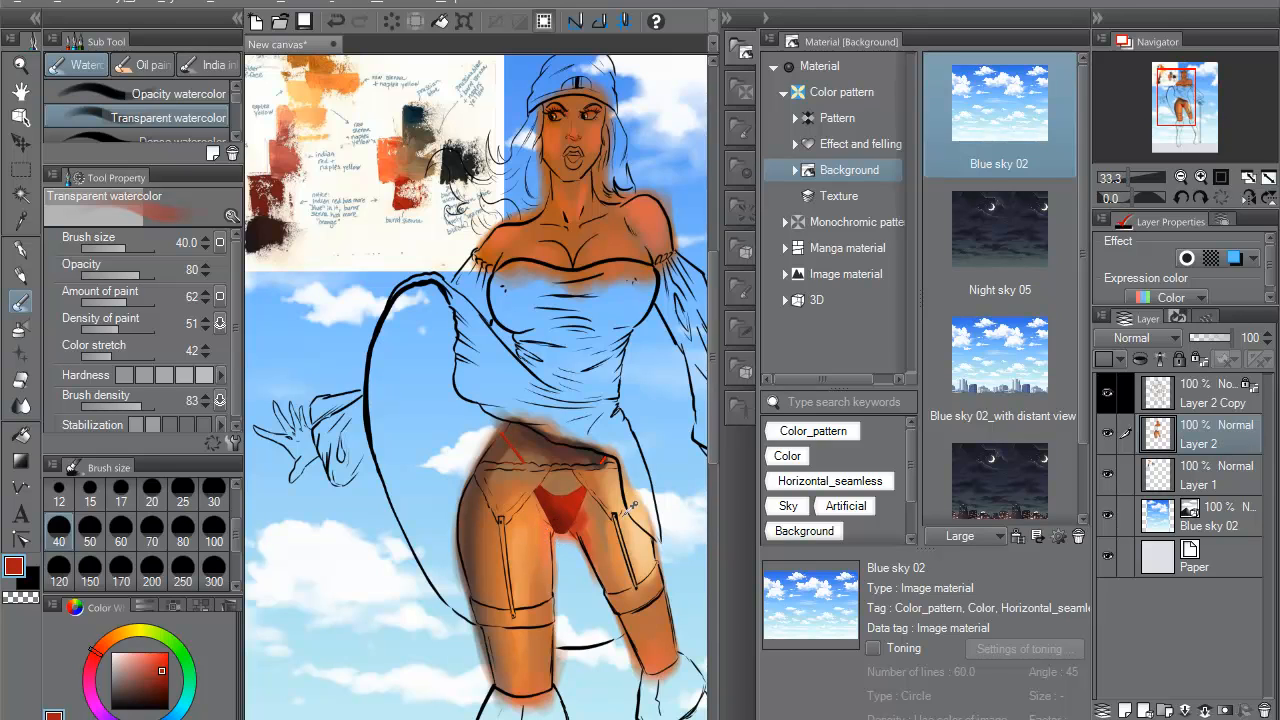
- Shade the right-hand thigh's inner edge with sampled red-orange, the palette's near-black and a reddish brown
left_click(631, 504, "alt")
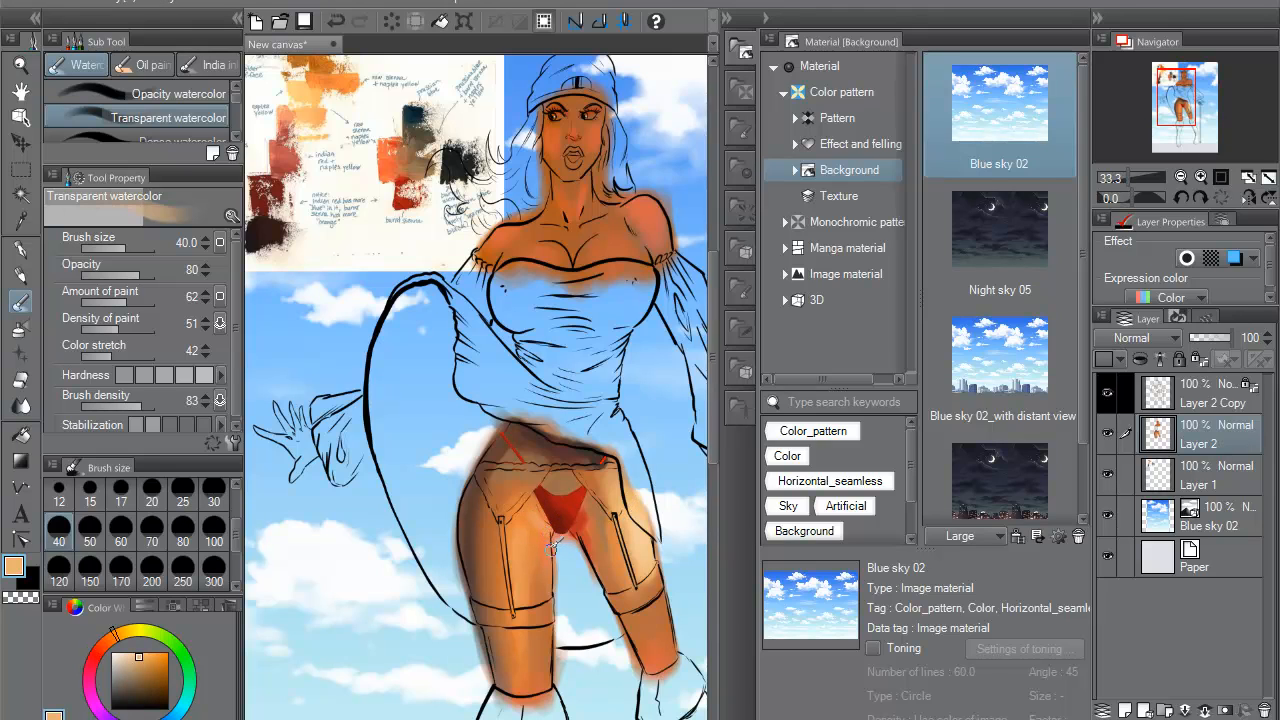
left_click(588, 515, "alt")
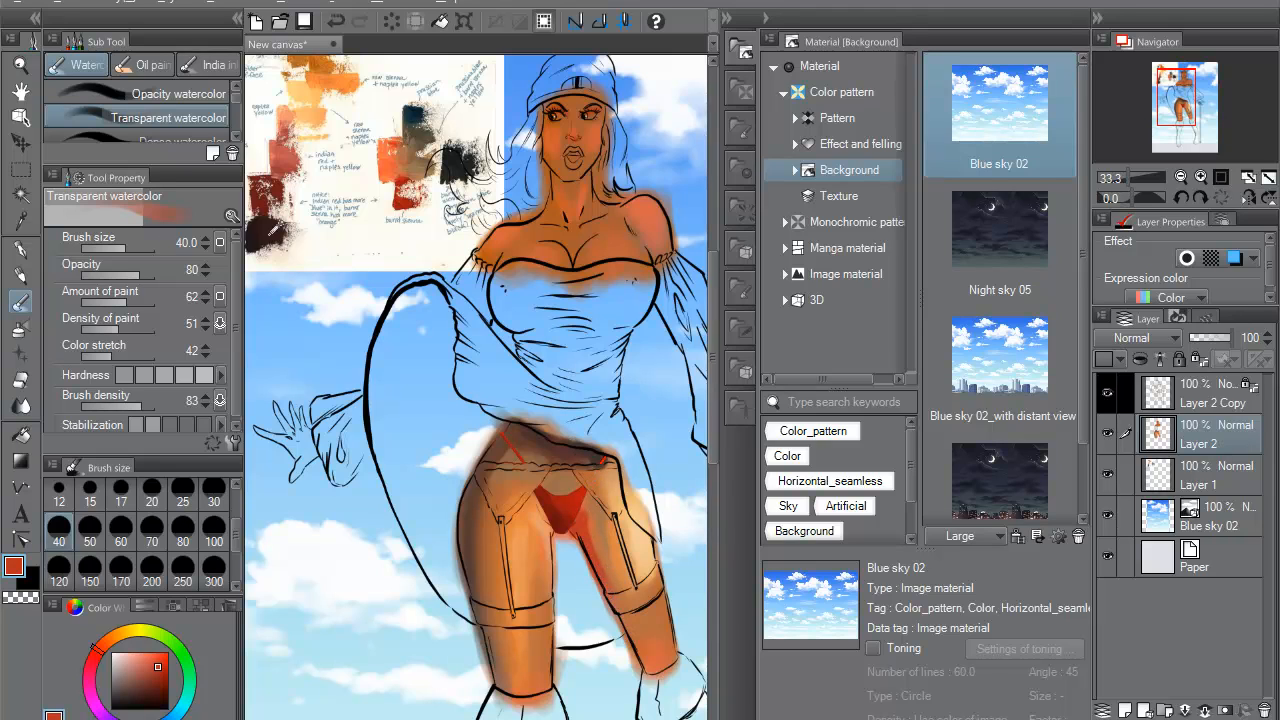
left_click(268, 233, "alt")
left_click_drag(576, 528, 604, 594)
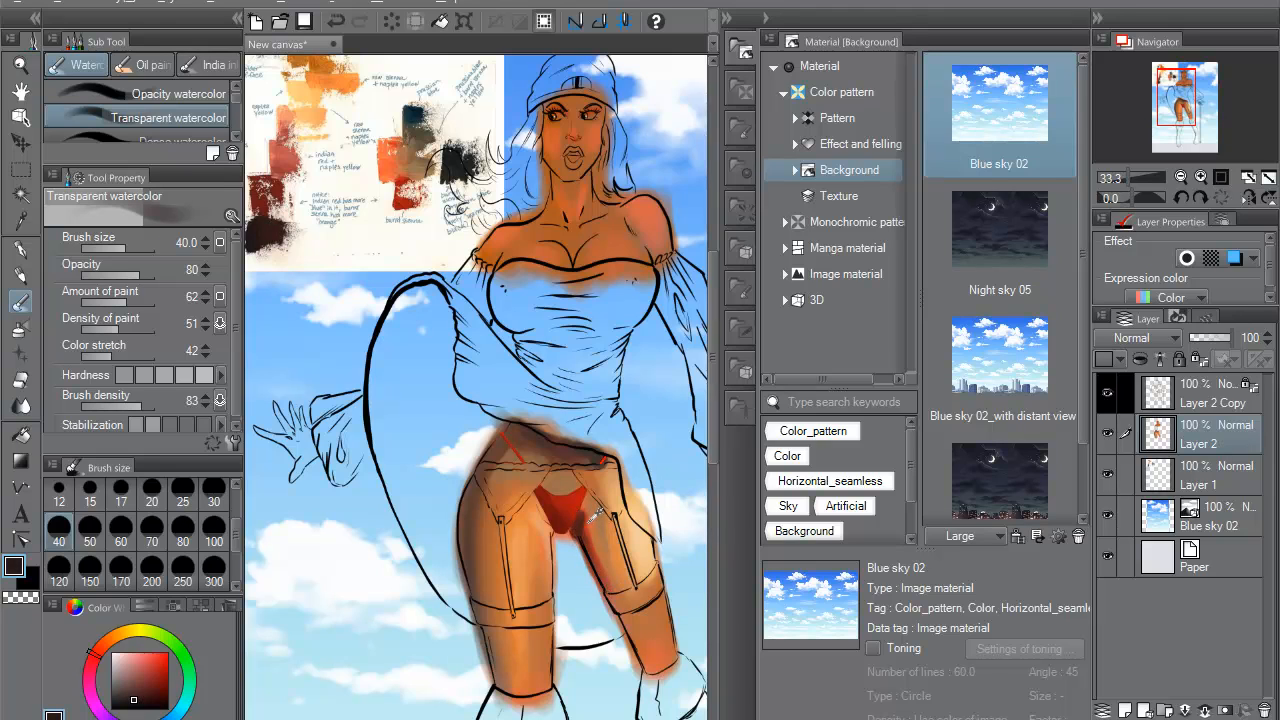
left_click(599, 515, "alt")
left_click(592, 517, "alt")
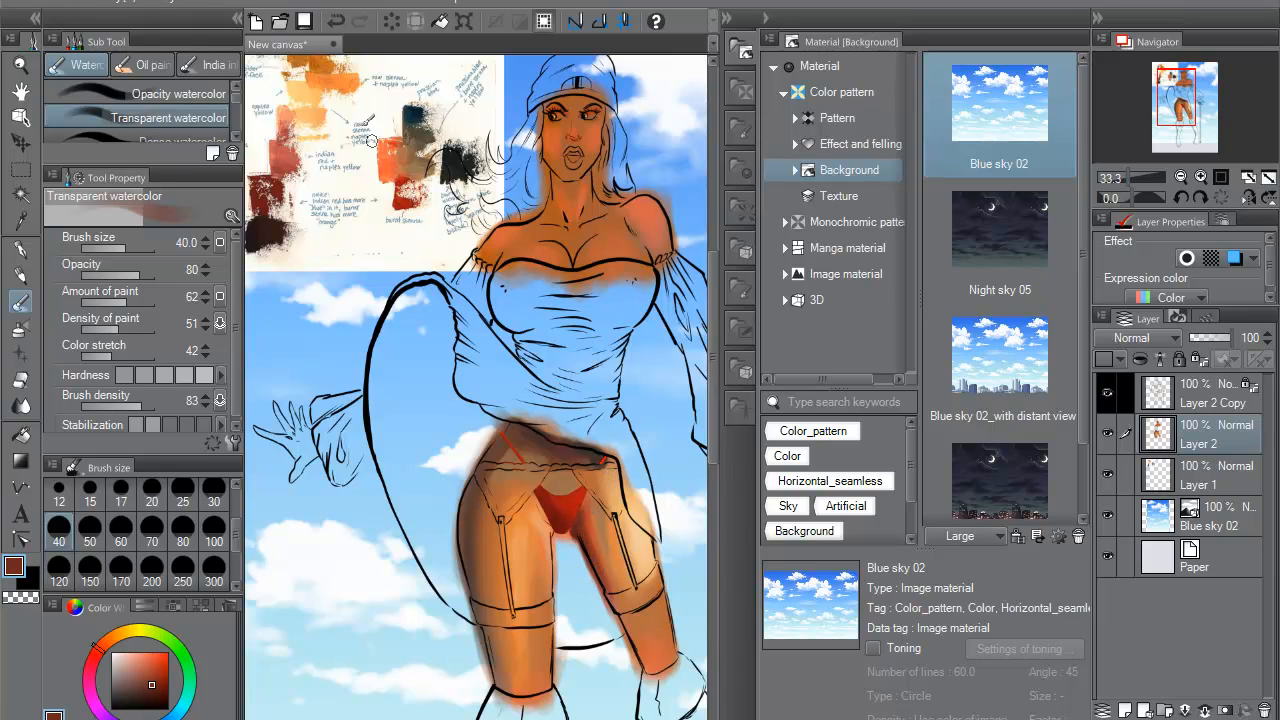
- Try a saturated yellow-orange along the garter strap on the right-hand thigh
left_click(334, 77, "alt")
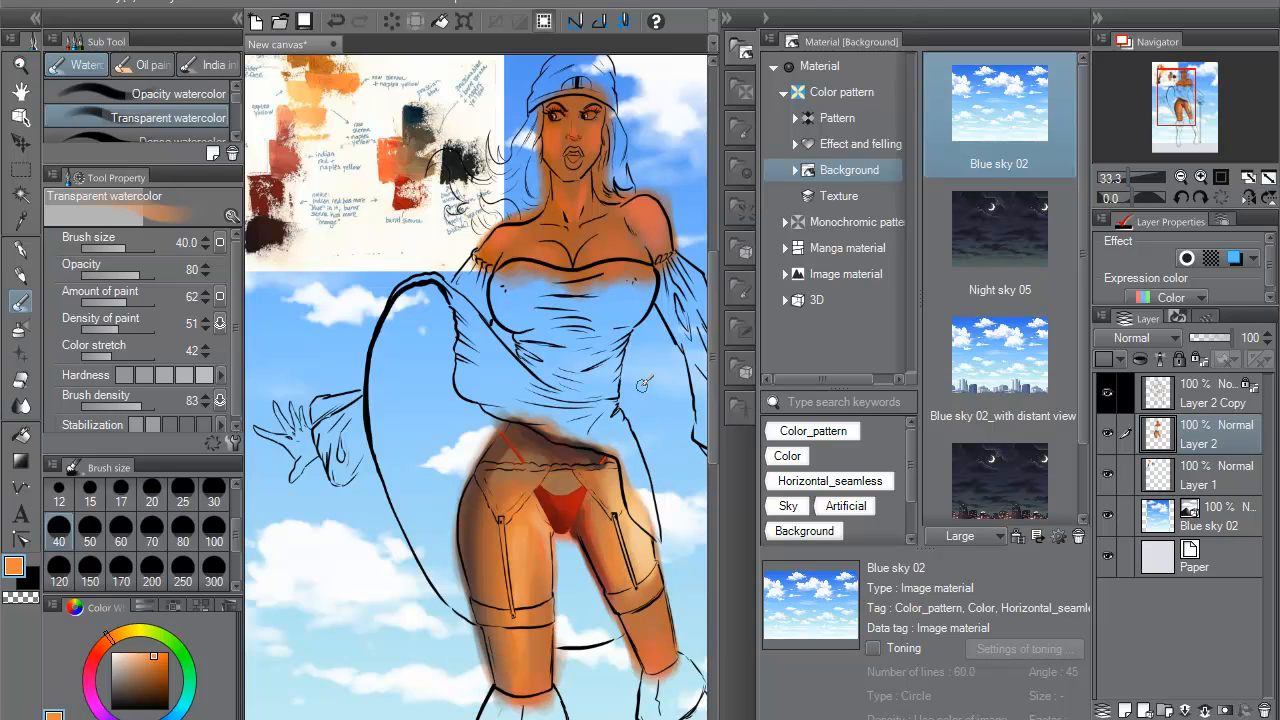
left_click(119, 632)
left_click(162, 661)
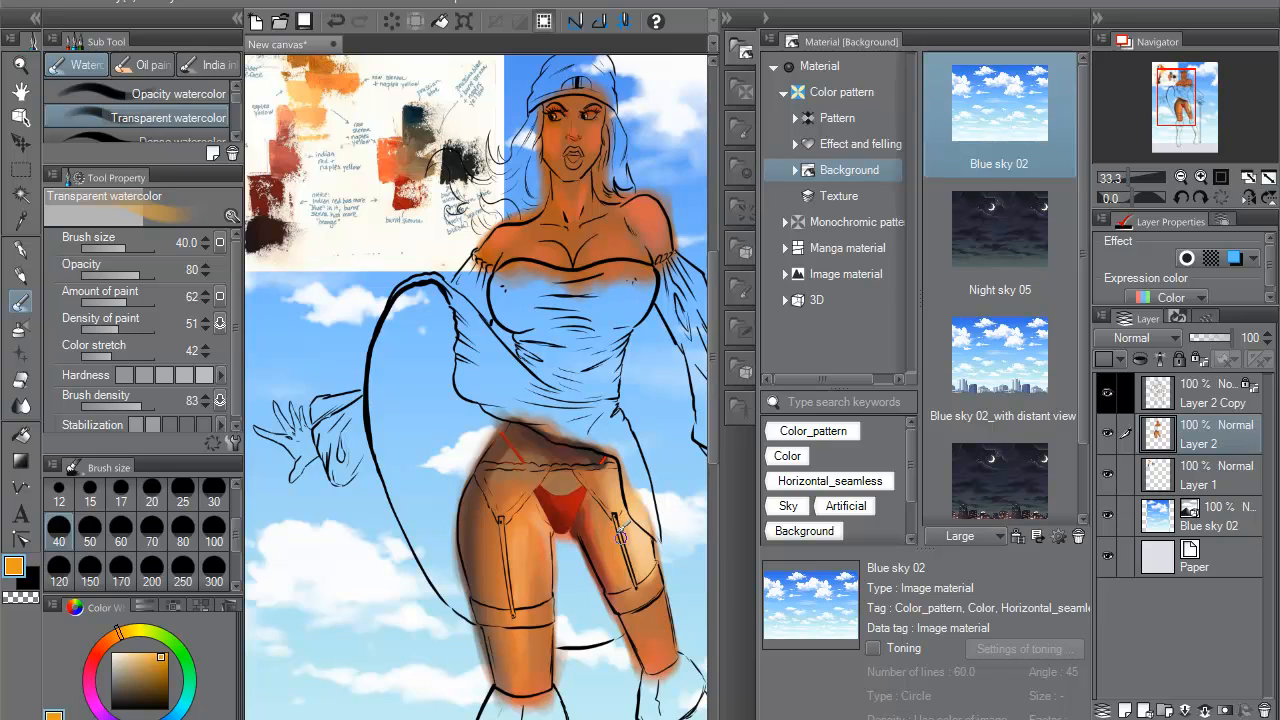
left_click(643, 537, "alt")
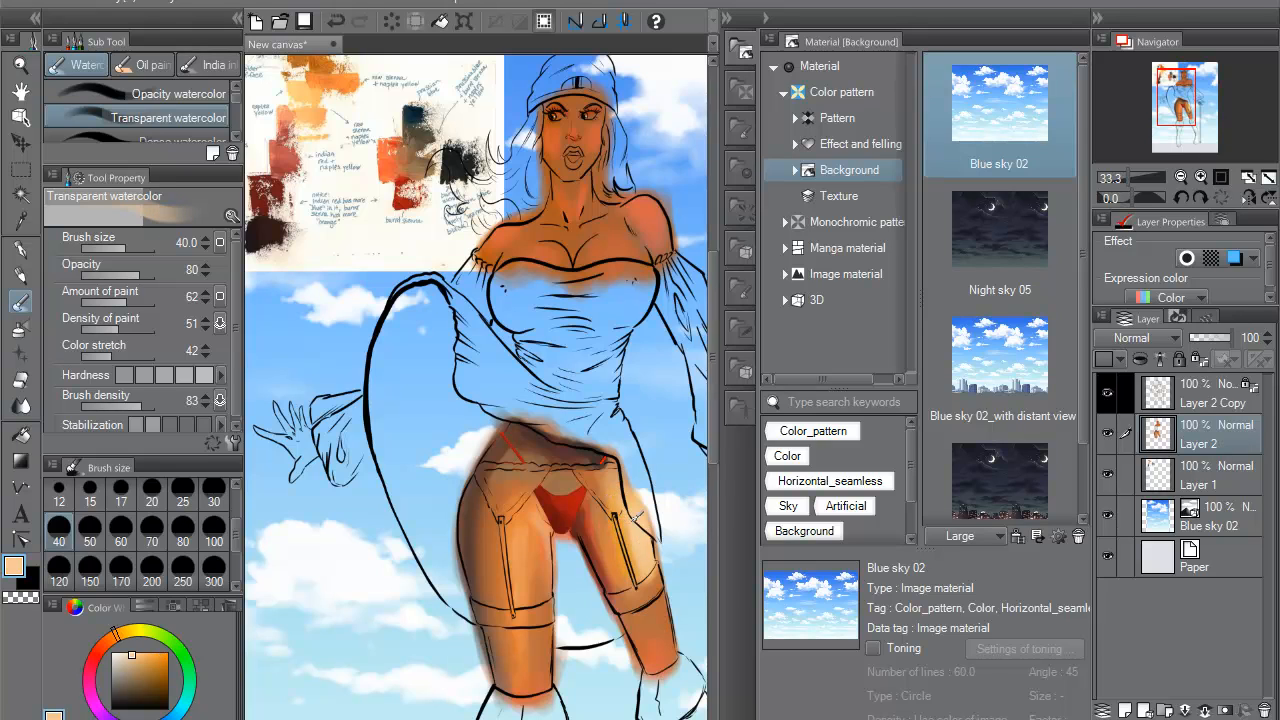
- Try glazing sampled light sky blue over the right-hand thigh from its inner edge to the strap, and undo the last stroke
left_click(675, 456, "alt")
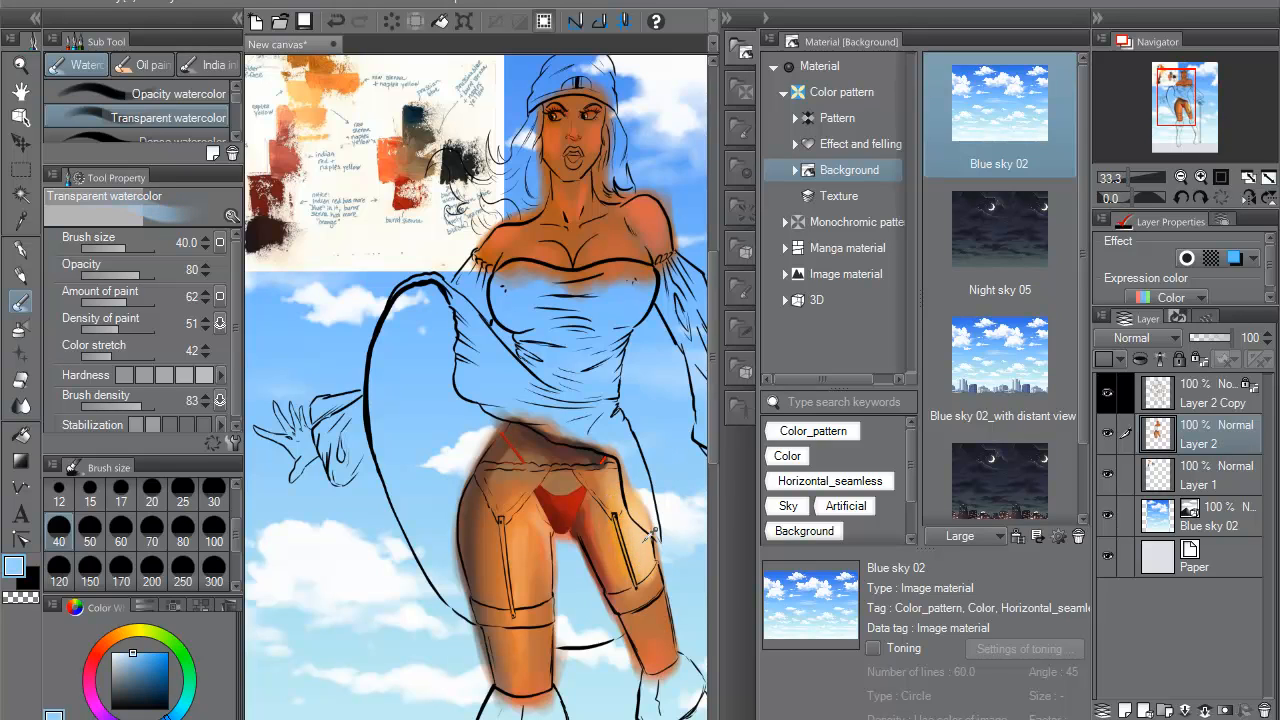
left_click(592, 556, "alt")
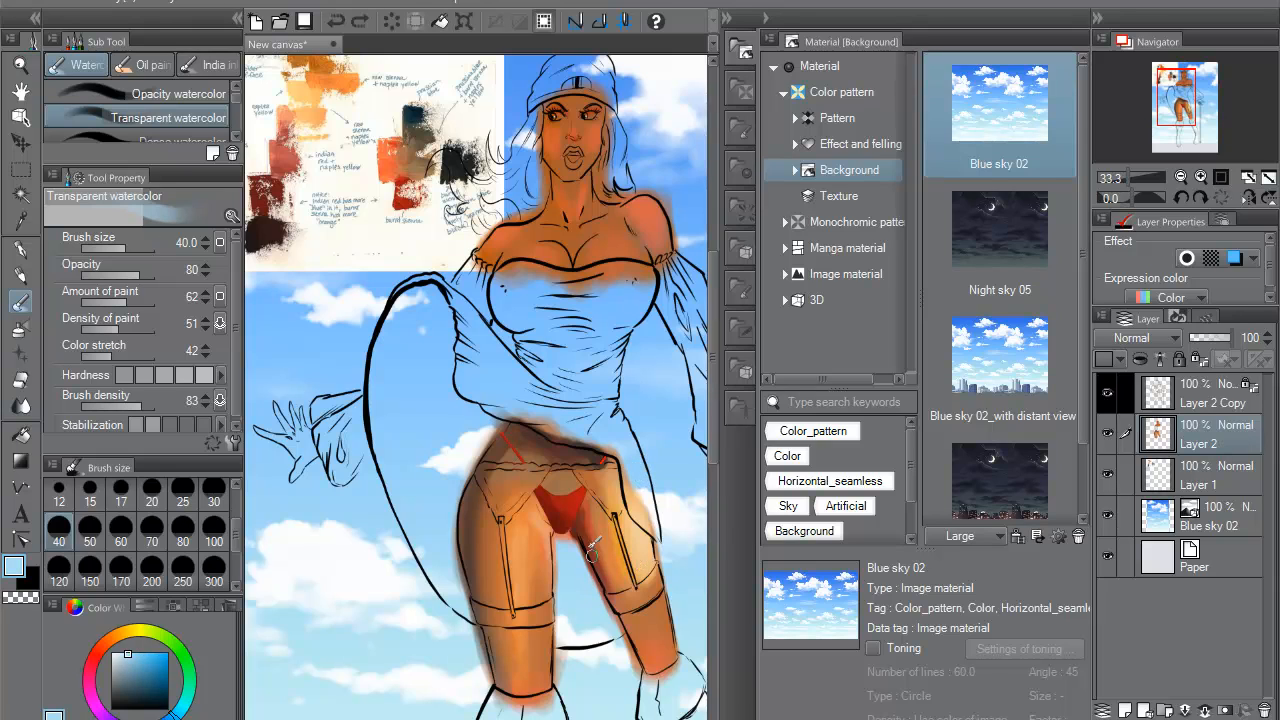
mouse_move(582, 531)
left_mouse_down()
mouse_move(605, 588)
mouse_move(578, 523)
mouse_move(588, 559)
left_mouse_up()
left_click_drag(585, 541, 604, 581)
left_click_drag(607, 511, 630, 553)
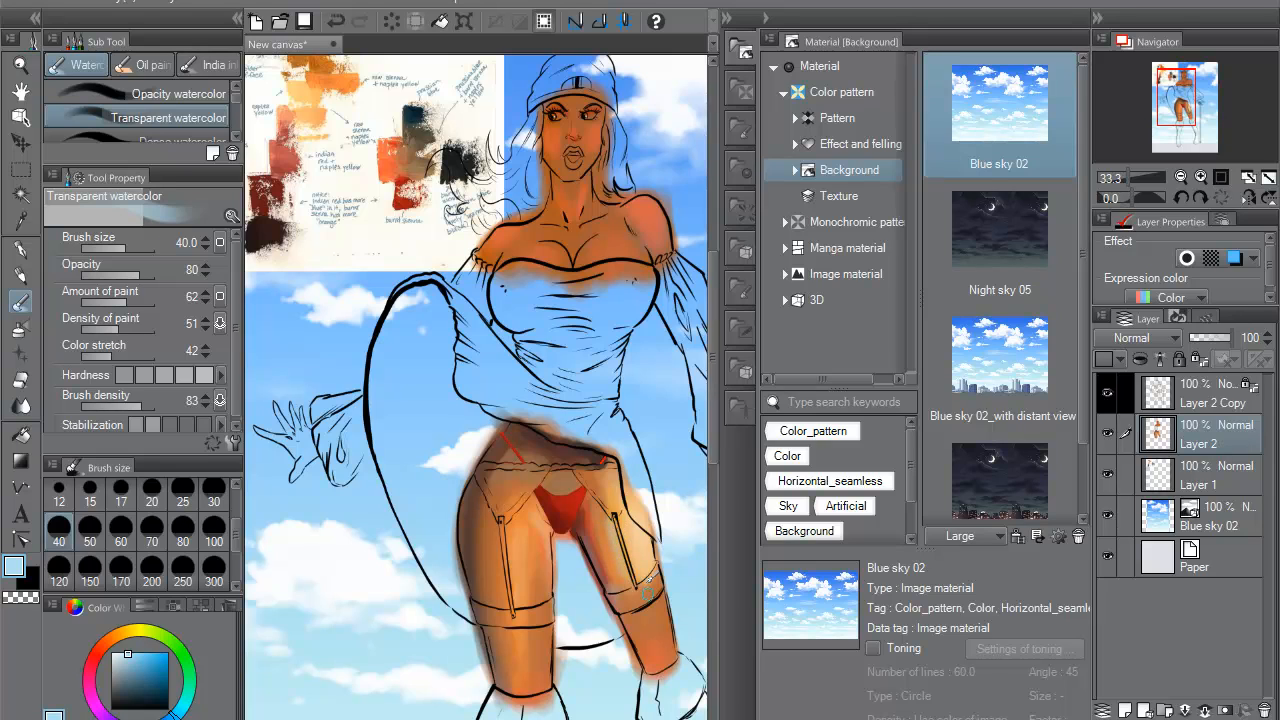
key("ctrl+z")
- Glaze sampled skin orange down the right-hand thigh along the garter strap and check the whole figure
left_click(614, 522, "alt")
left_click_drag(610, 516, 628, 582)
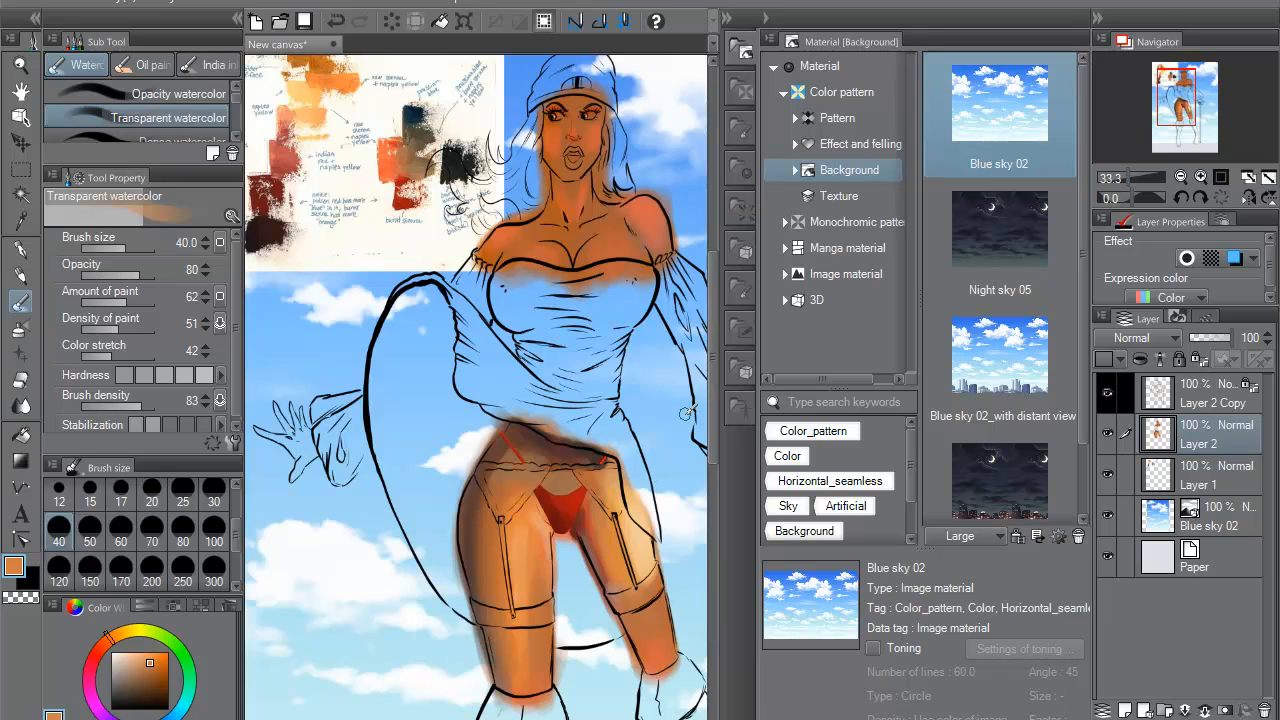
scroll(688, 412, "down", 2)
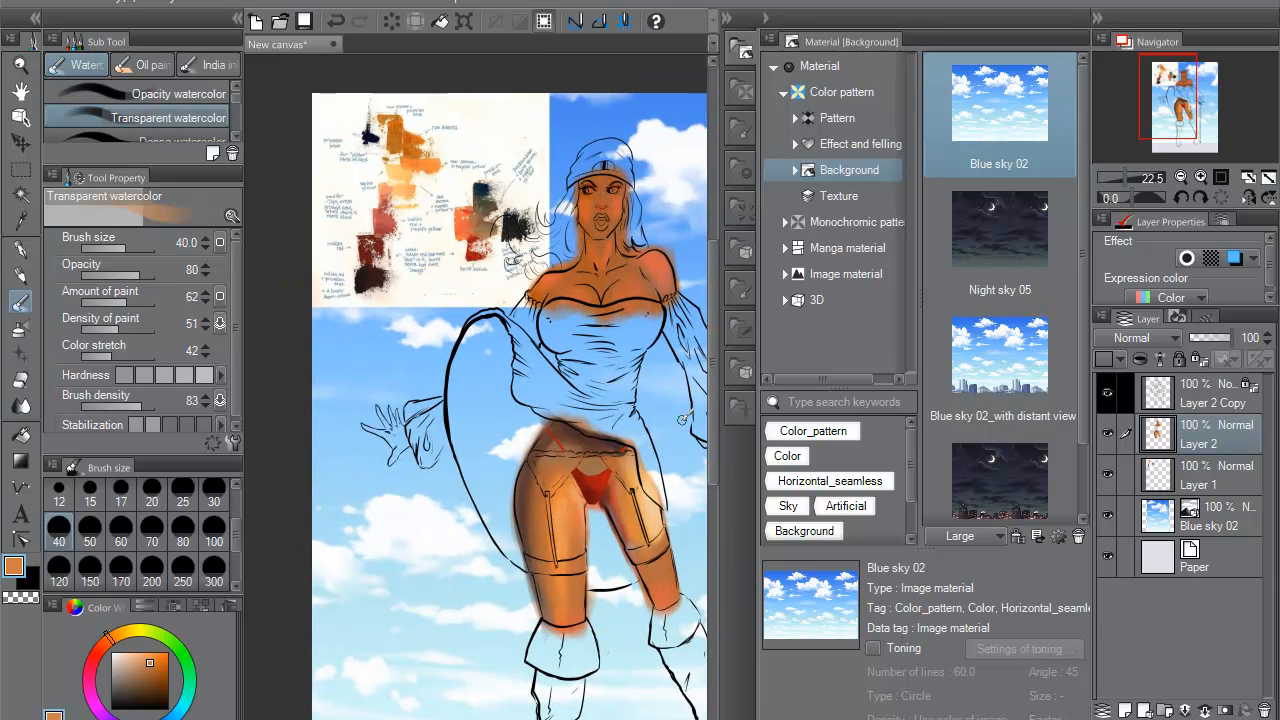
scroll(660, 404, "up", 1)
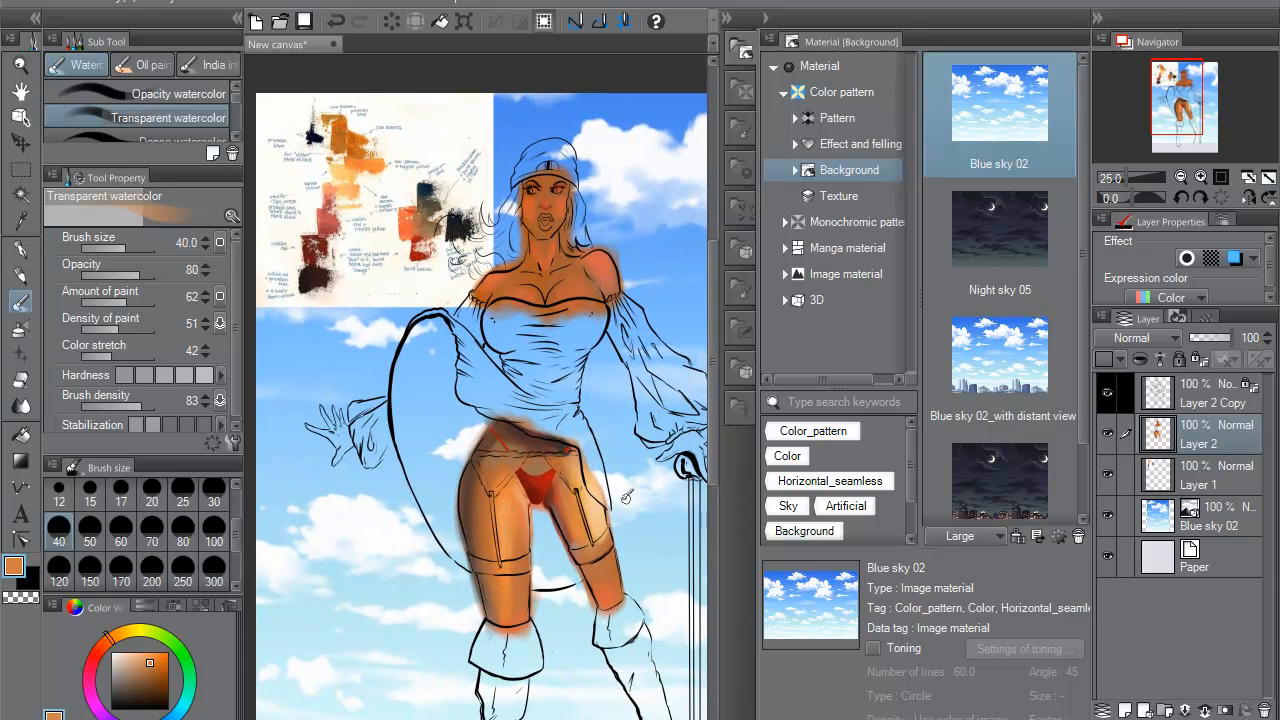
scroll(622, 490, "up", 1)
scroll(618, 484, "up", 1)
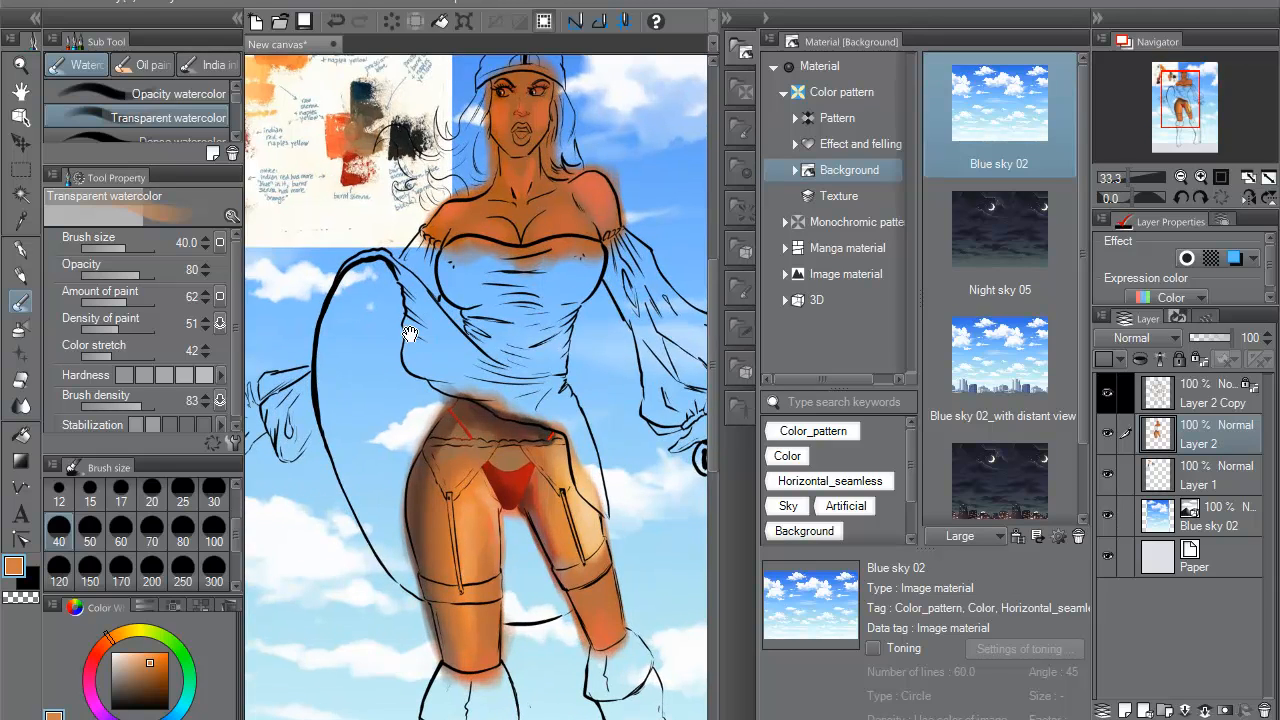
- Darken the left-hand thigh's outer side with the palette's maroon and near-black plus sampled skin browns
scroll(430, 330, "up", 1)
left_click(356, 226, "alt")
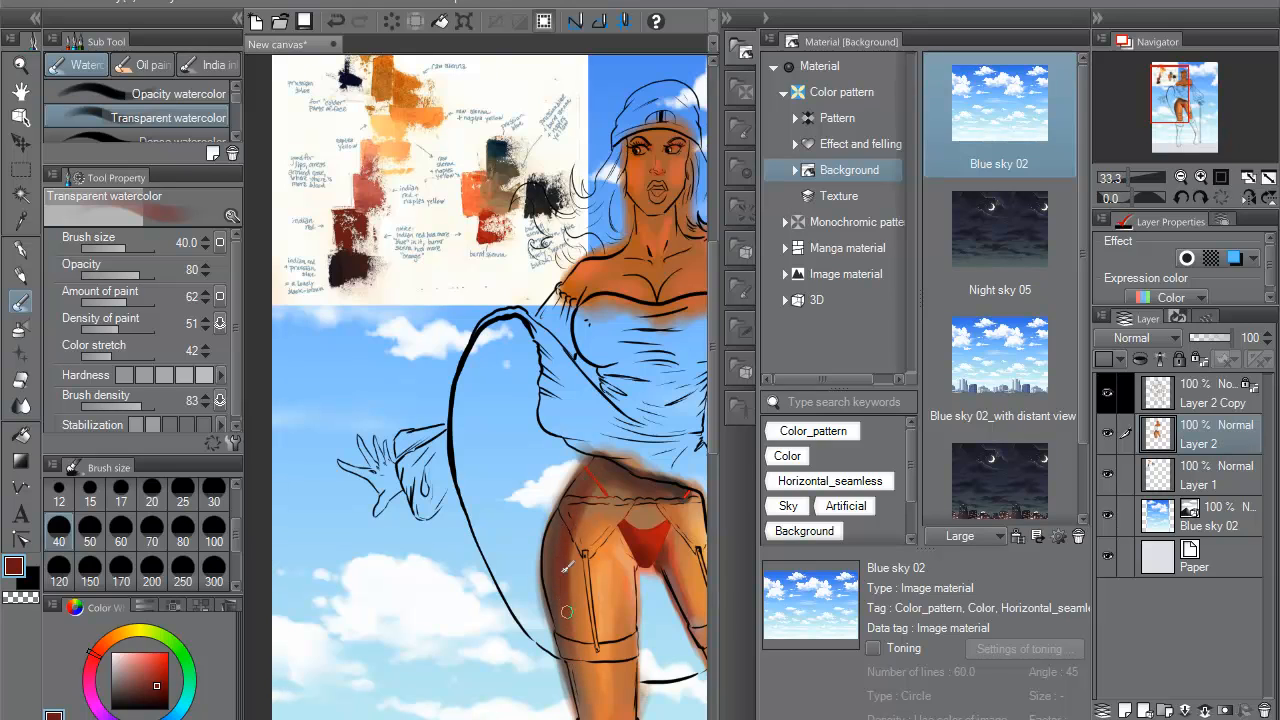
left_click(584, 550, "alt")
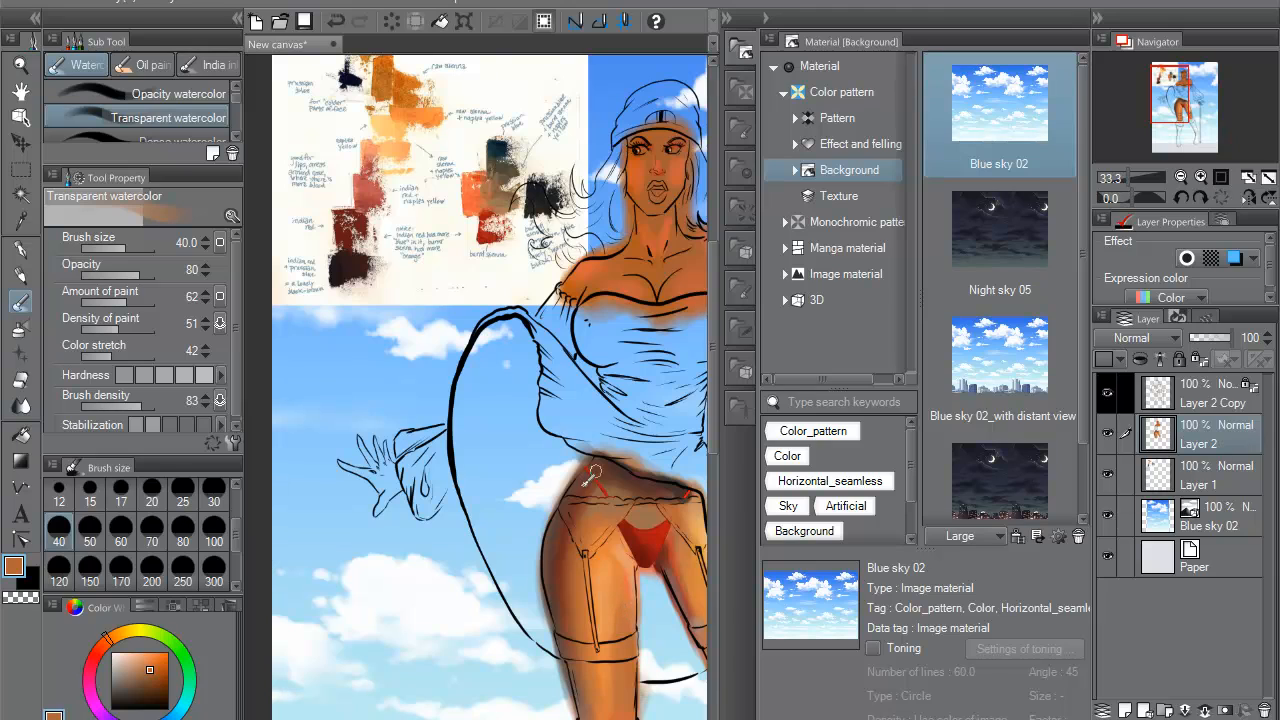
left_click(566, 524, "alt")
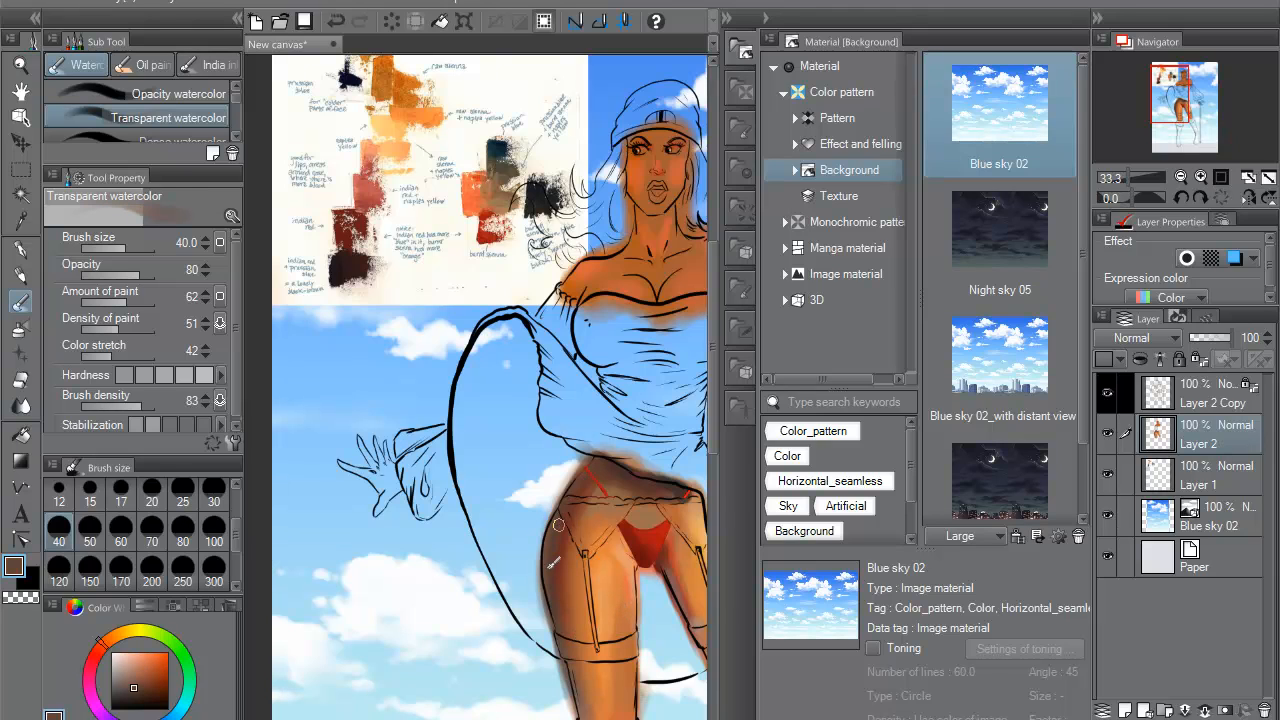
left_click(359, 269, "alt")
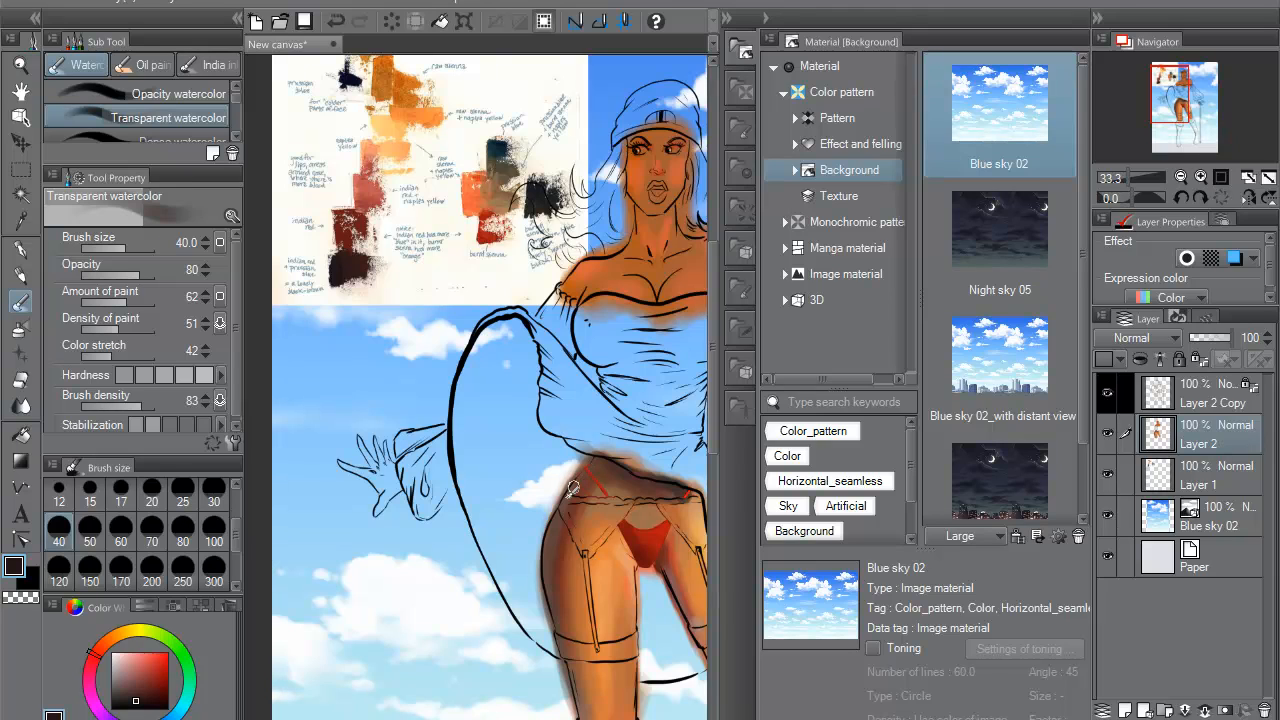
left_click(585, 571, "alt")
left_click_drag(558, 516, 555, 582)
- Paint a brown test swatch in the sky below the color reference, using sampled palette colors, and sample the mixed tone
left_click(364, 256, "alt")
mouse_move(394, 374)
left_mouse_down()
mouse_move(400, 400)
mouse_move(405, 372)
mouse_move(386, 381)
mouse_move(403, 390)
left_mouse_up()
left_click(393, 72, "alt")
left_click(394, 380, "alt")
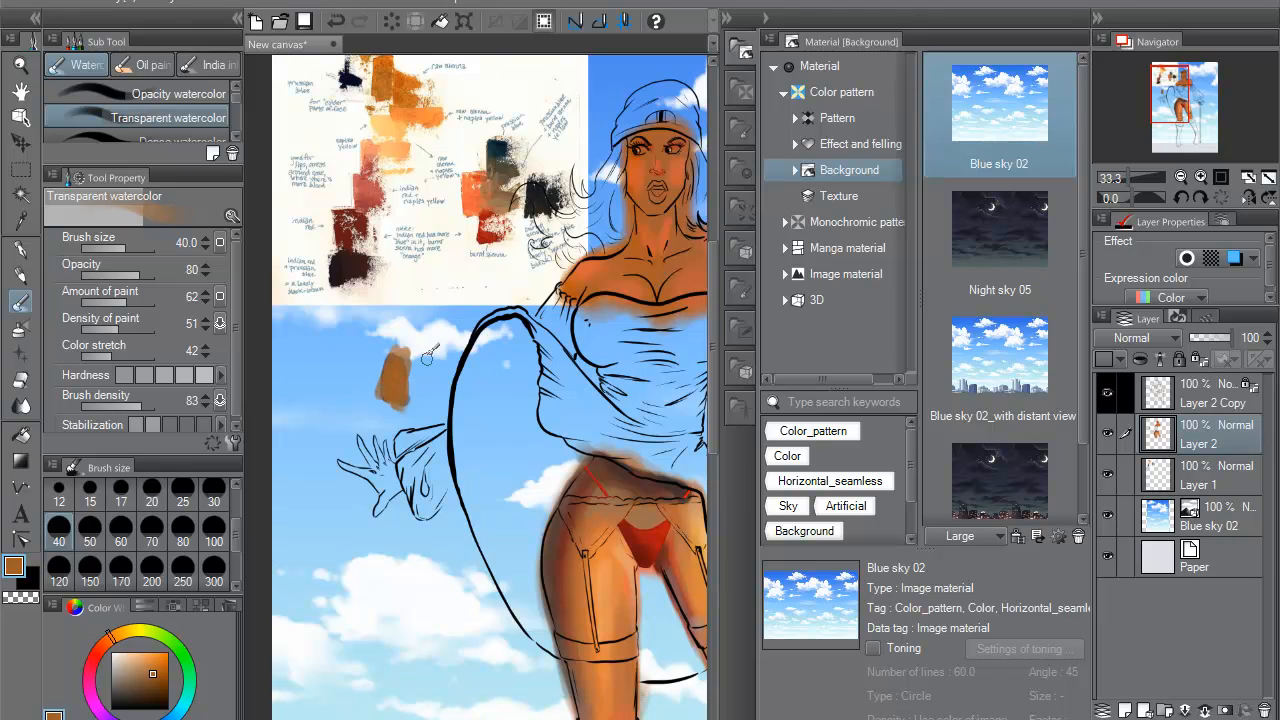
- Glaze the sampled brown and a darker brown down the left-hand thigh's outer side, blending with sampled skin tones
left_click_drag(582, 565, 582, 598)
left_click(158, 680)
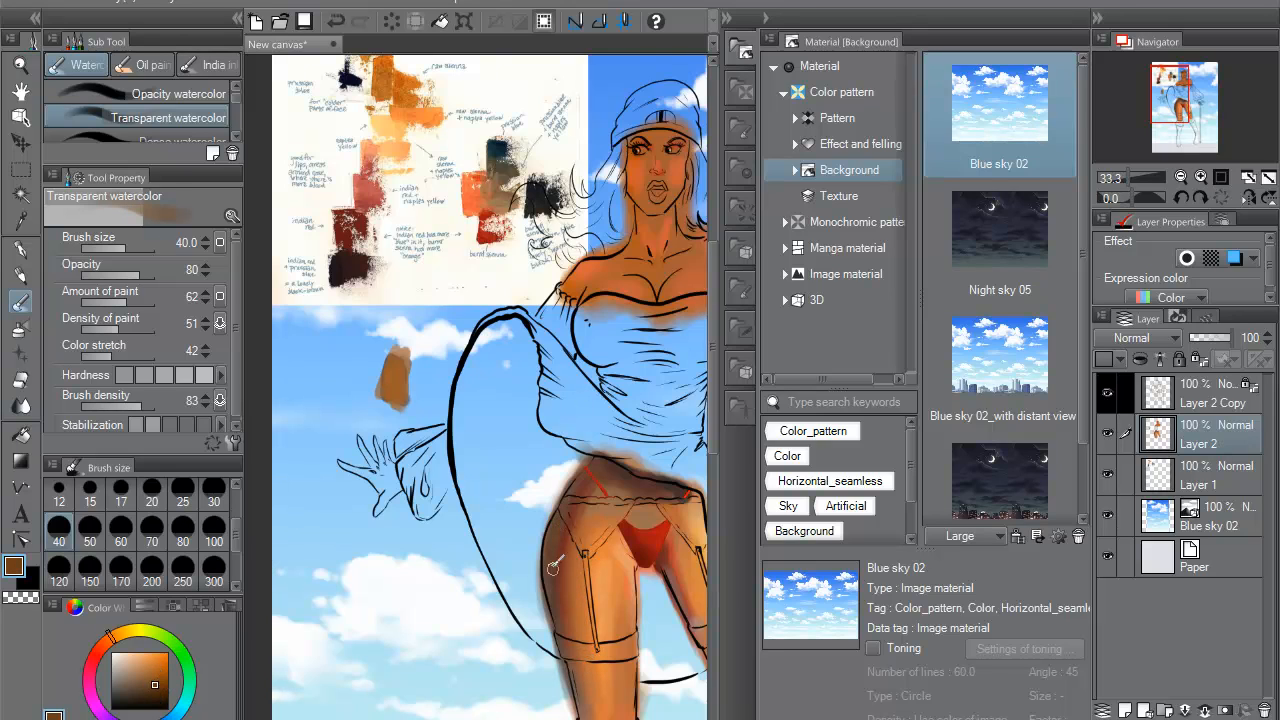
mouse_move(551, 540)
left_mouse_down()
mouse_move(586, 471)
mouse_move(554, 586)
mouse_move(549, 543)
mouse_move(569, 673)
left_mouse_up()
left_click(575, 540, "alt")
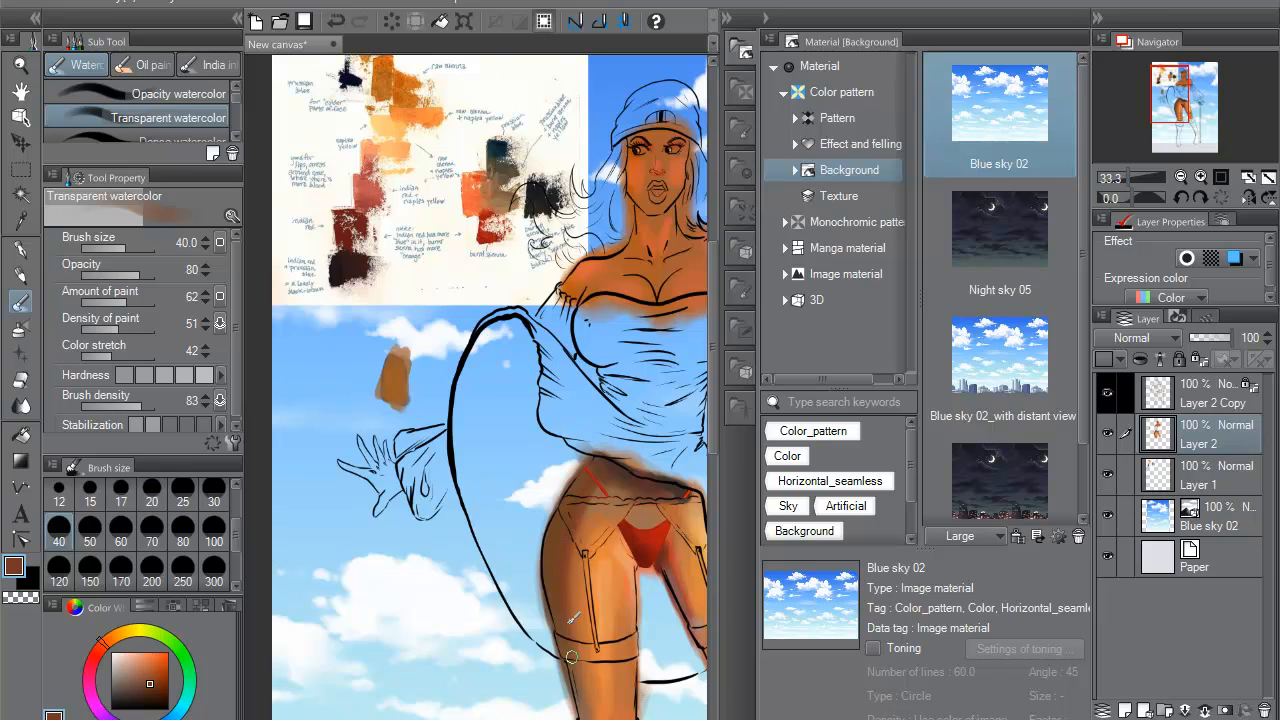
left_click(600, 520, "alt")
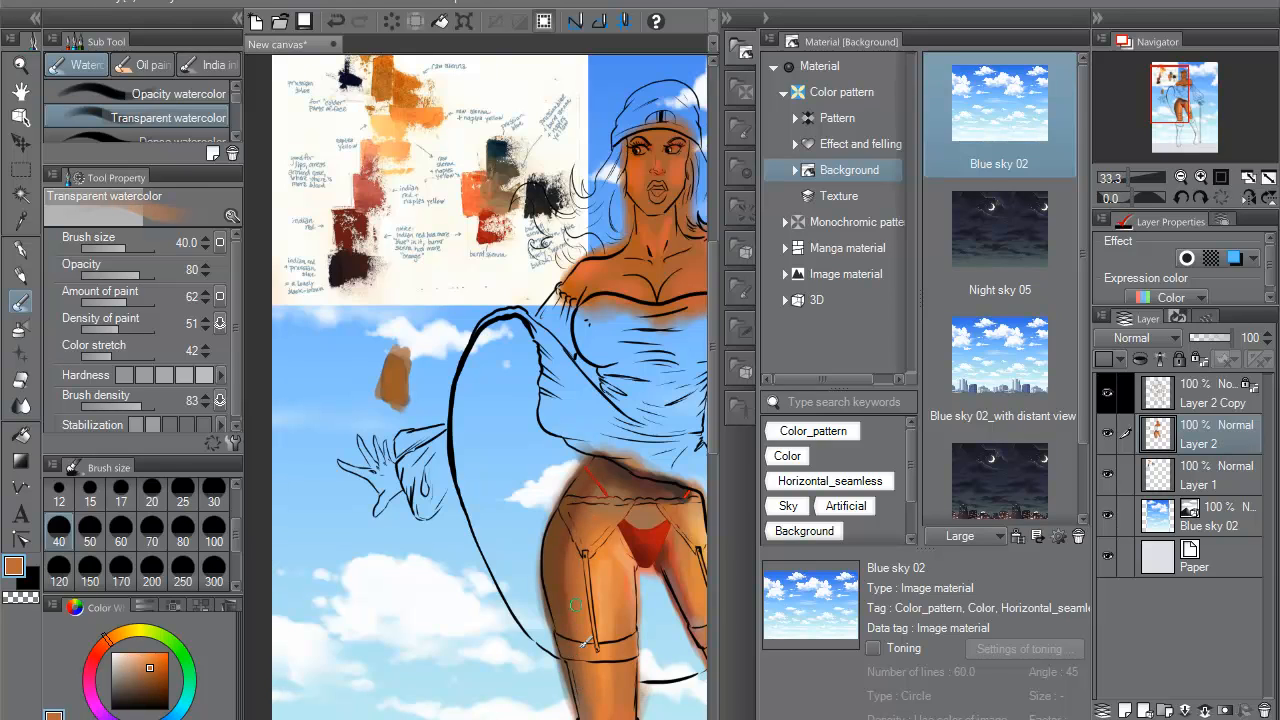
left_click(570, 572, "alt")
- Glaze the palette's dark red down the left-hand thigh between its outer edge and the garter strap
left_click(369, 195, "alt")
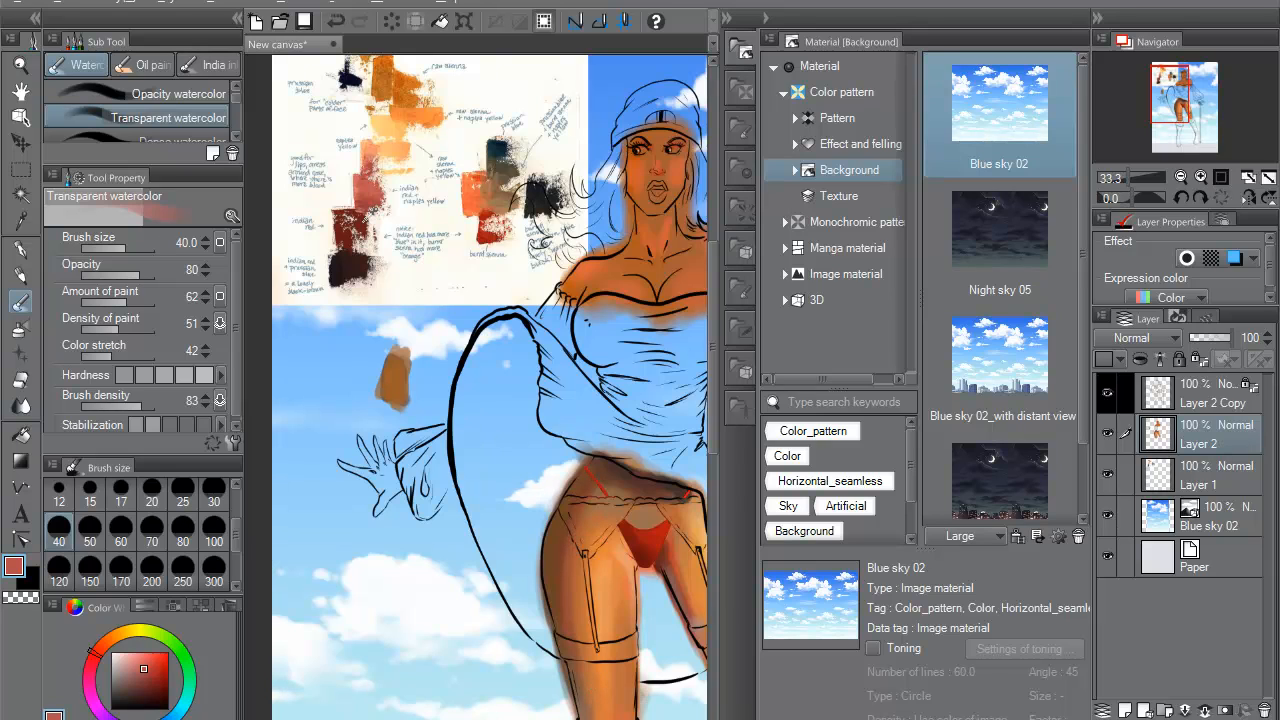
left_click(367, 221, "alt")
left_click_drag(577, 532, 568, 640)
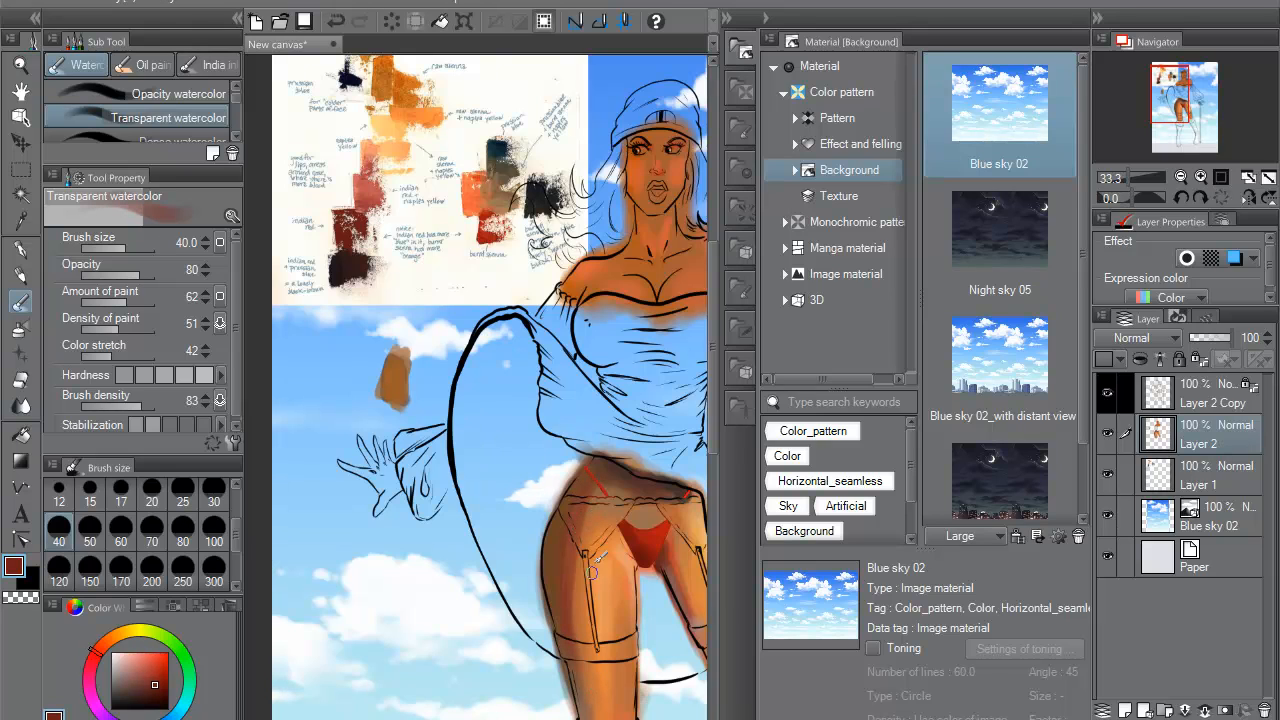
left_click(603, 523, "alt")
mouse_move(573, 538)
left_mouse_down()
mouse_move(577, 656)
mouse_move(594, 654)
left_mouse_up()
key("ctrl+z")
- Blend sampled reddish brown, light orange and dark brown skin tones along the left-hand thigh's inner side
left_click(577, 655, "alt")
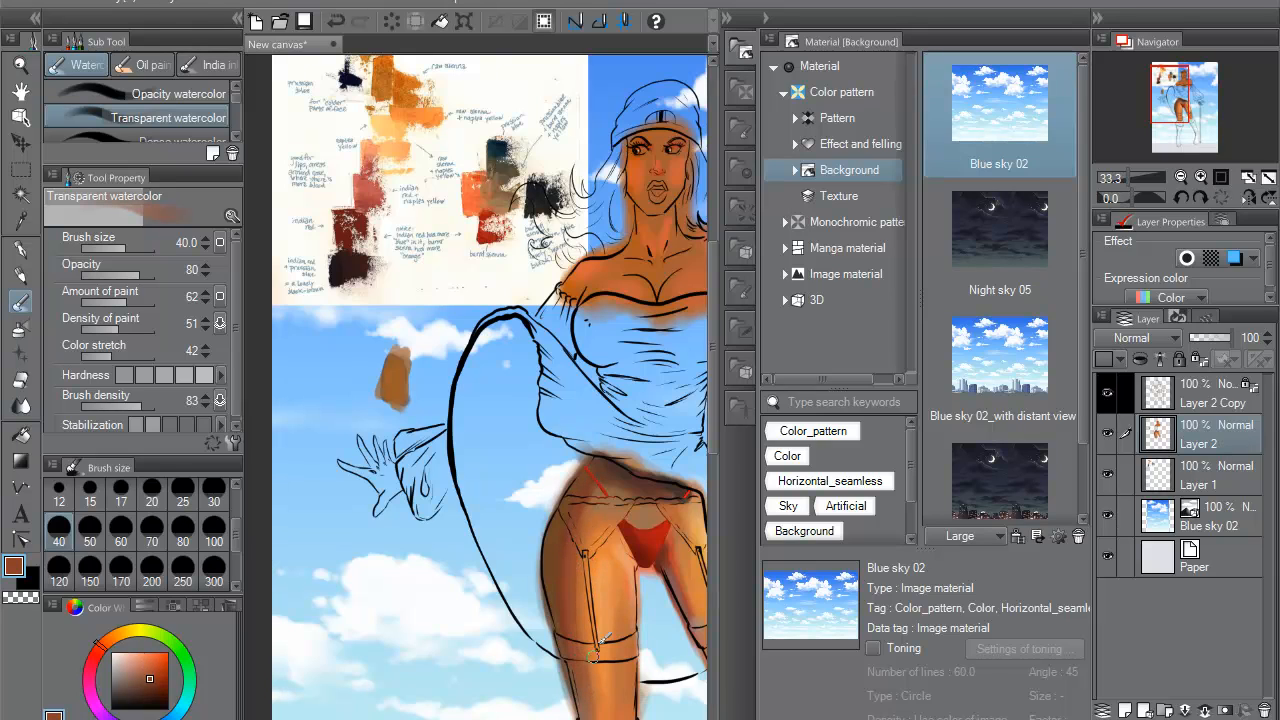
left_click(627, 627, "alt")
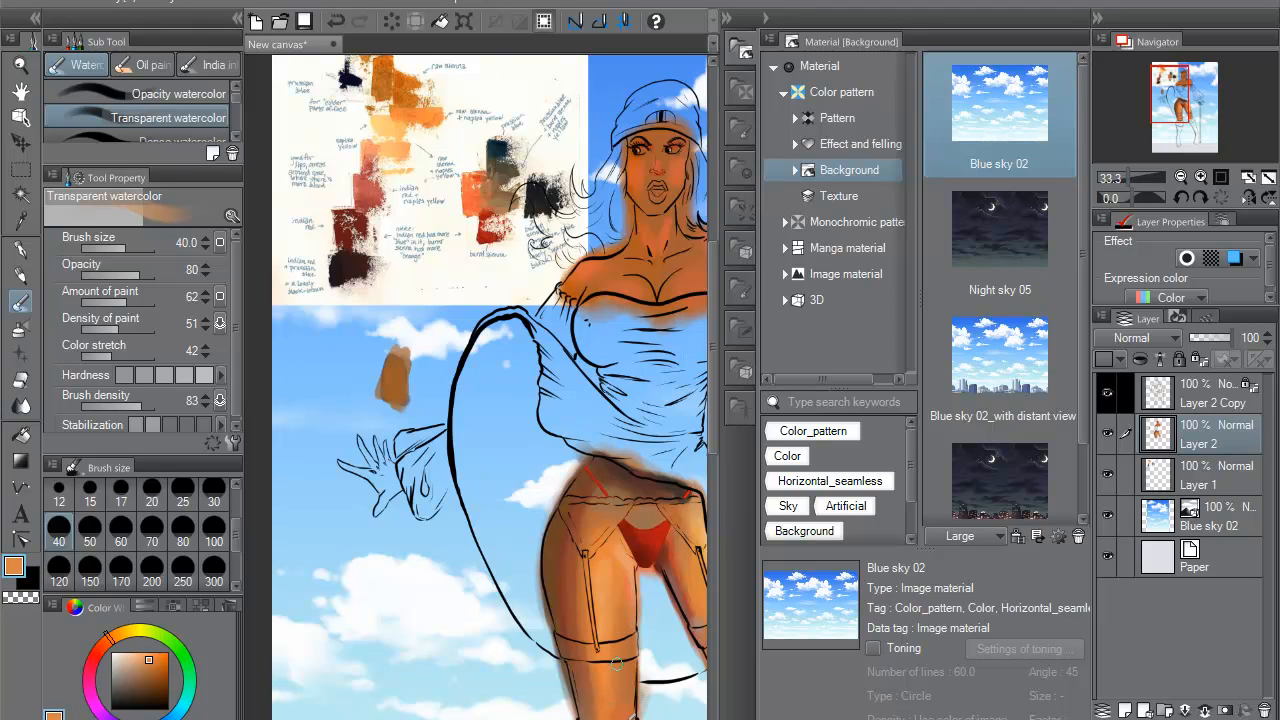
left_click_drag(637, 578, 631, 545)
left_click(562, 570, "alt")
left_click_drag(634, 698, 638, 582)
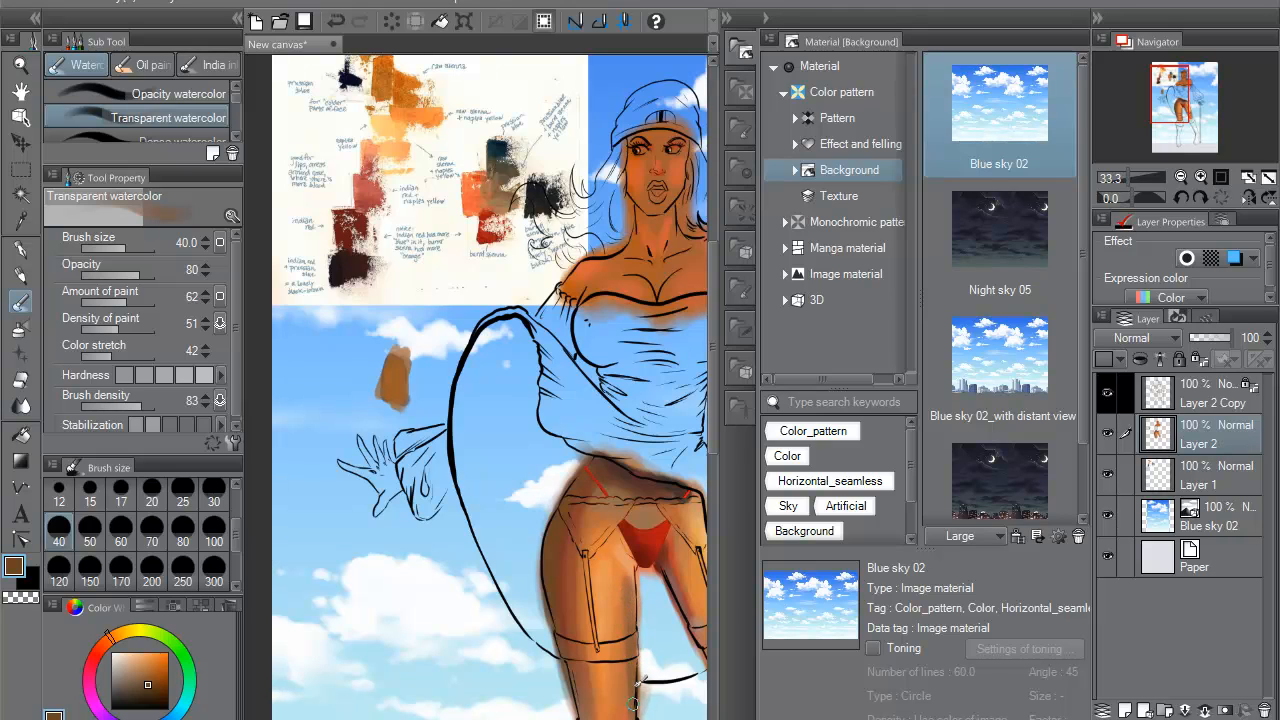
left_click(614, 600, "alt")
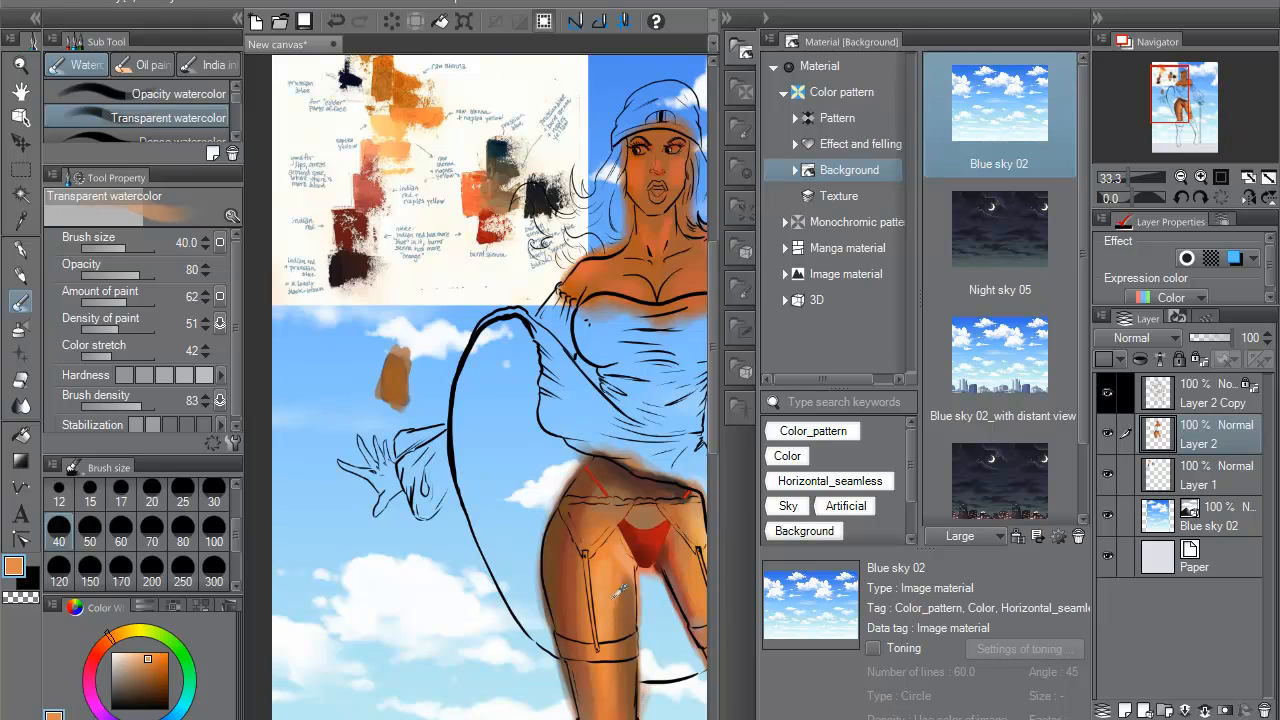
- Glaze sampled brown, near-black and reddish-brown tones across the abdomen beneath the shirt hem
left_click(631, 711, "alt")
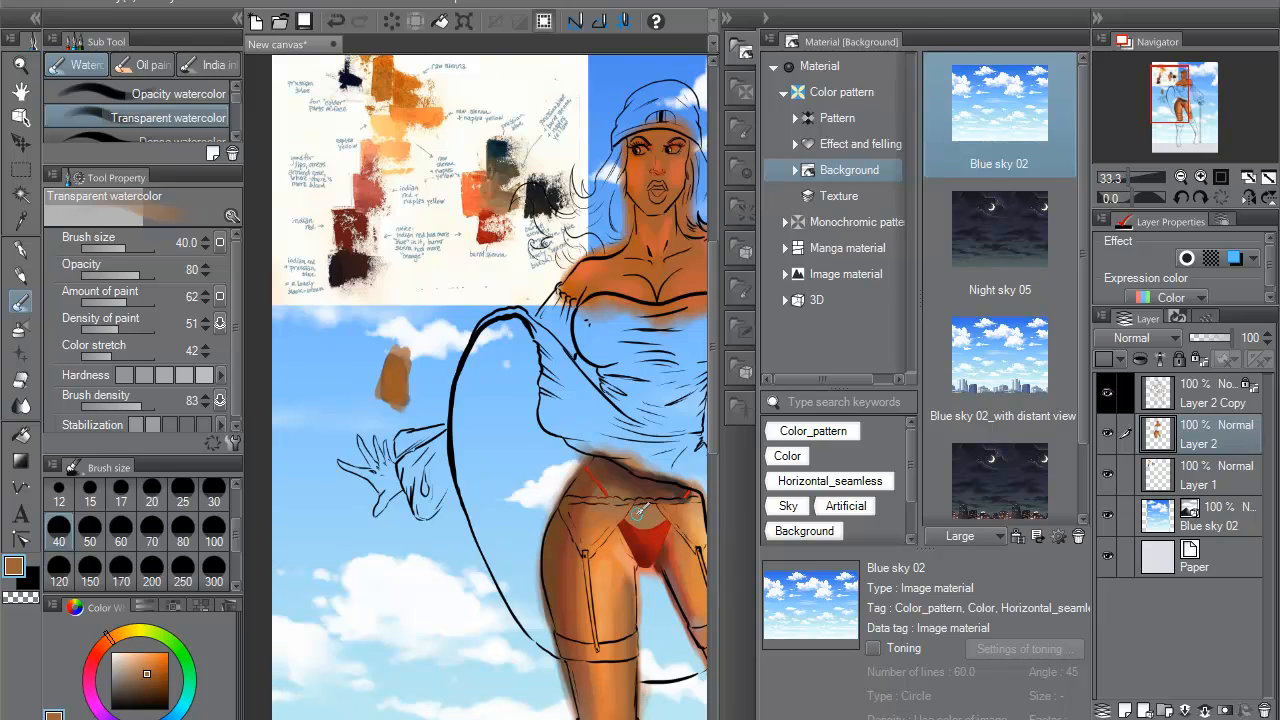
left_click(678, 478, "alt")
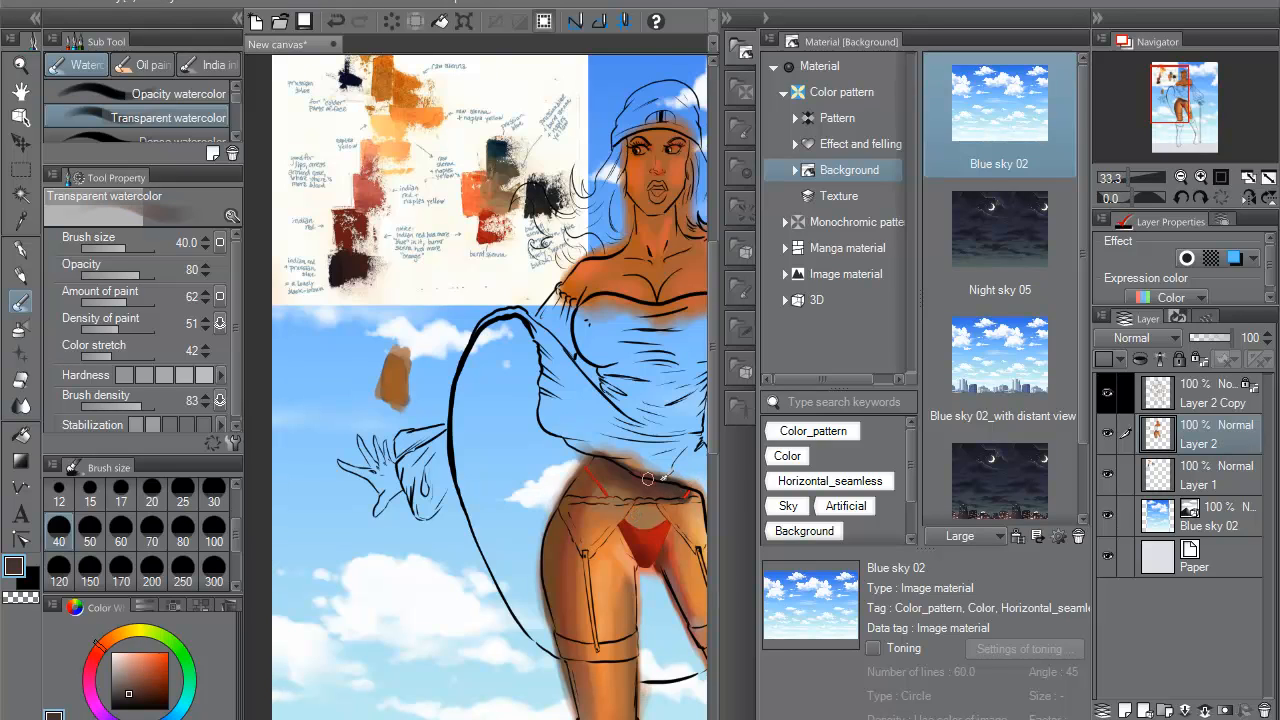
left_click(627, 476, "alt")
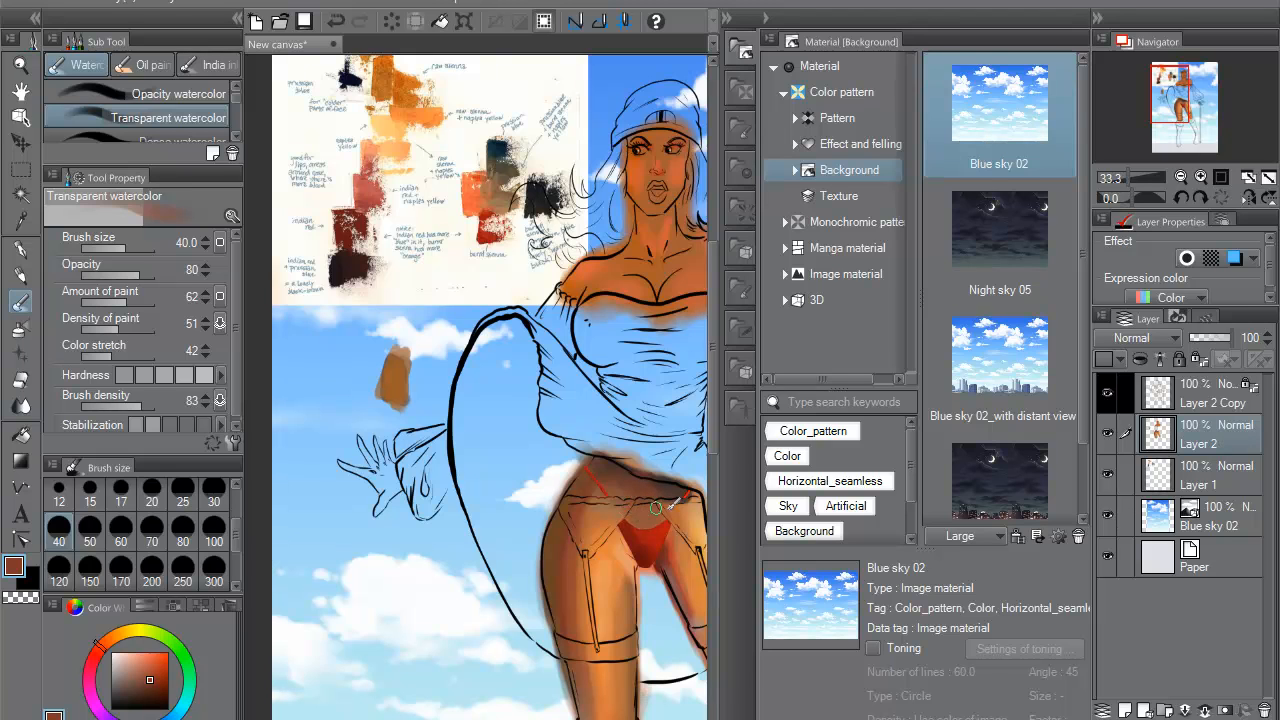
- Paint both thigh-high stockings with a flat red sampled from the underwear
left_click_drag(668, 446, 611, 450)
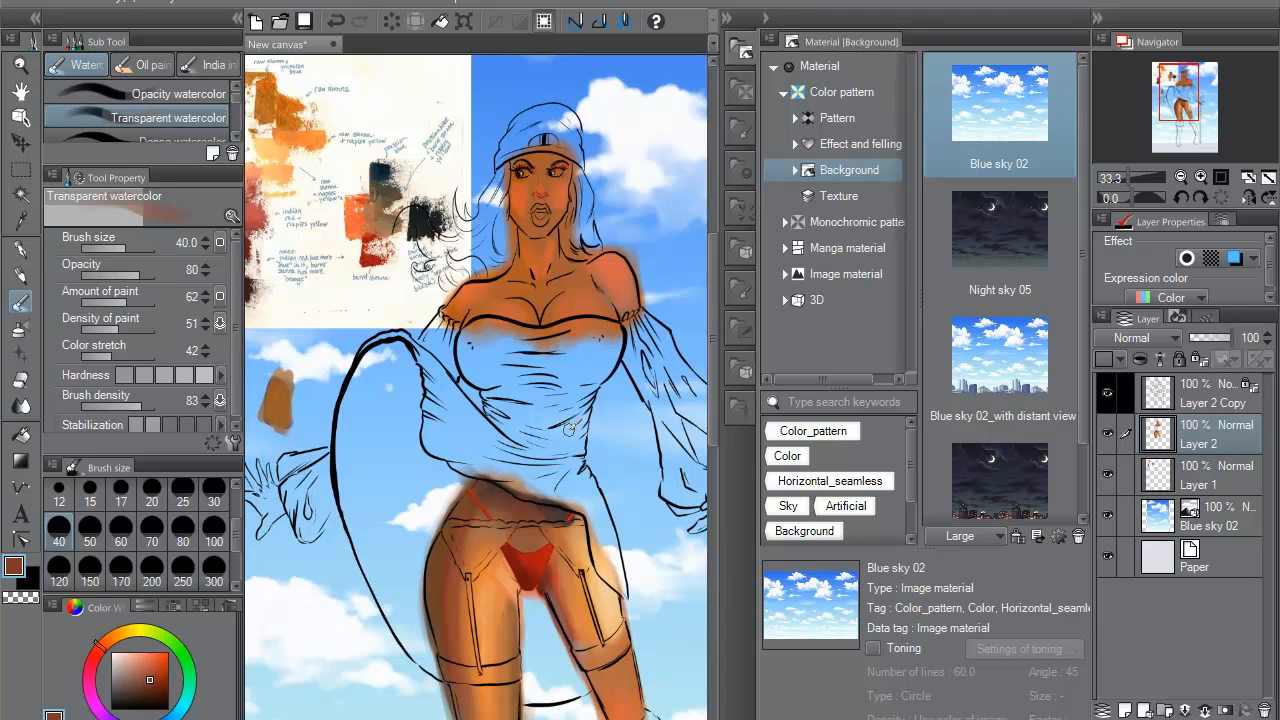
scroll(594, 436, "down", 3)
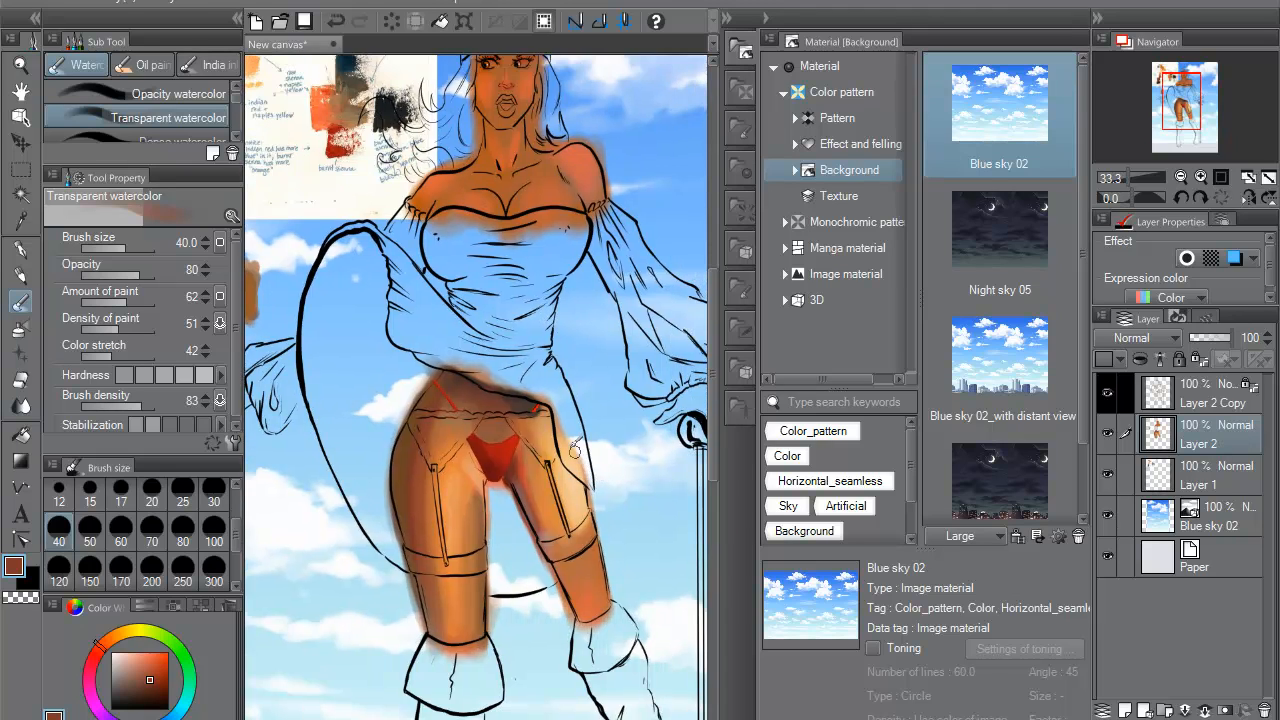
left_click(530, 481, "alt")
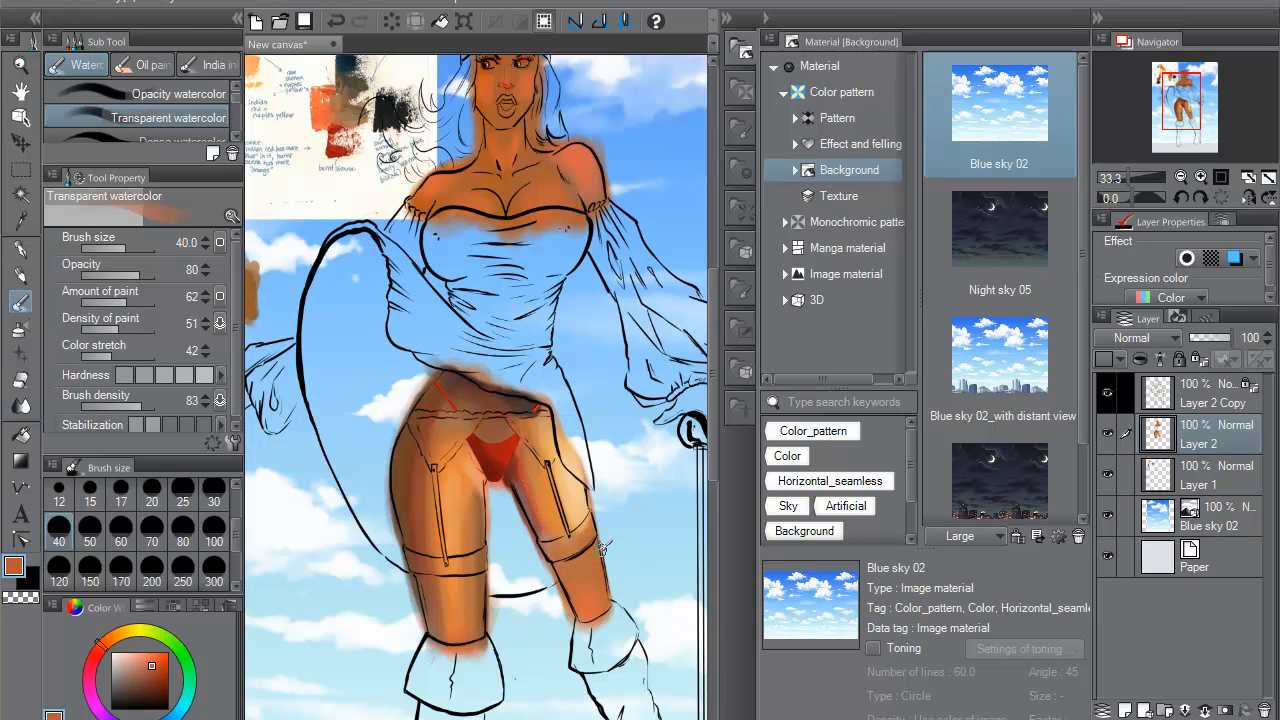
left_click(514, 445, "alt")
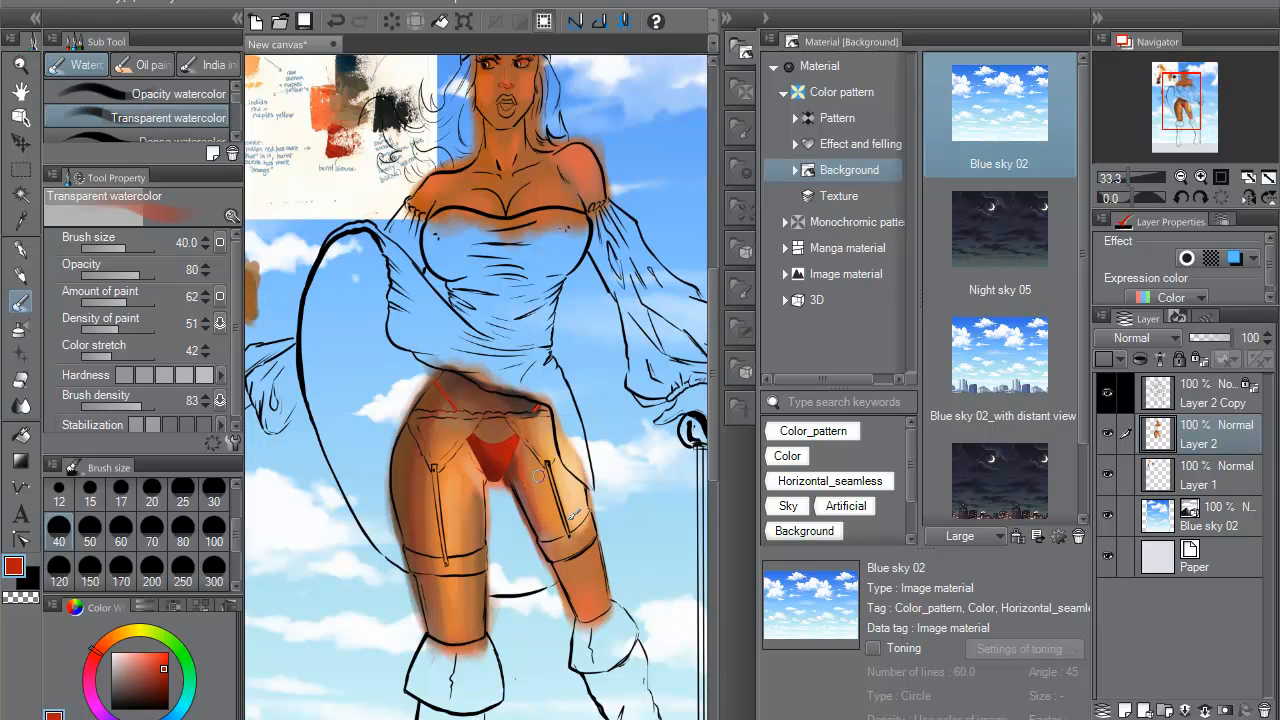
mouse_move(584, 533)
left_mouse_down()
mouse_move(580, 595)
mouse_move(565, 570)
mouse_move(598, 612)
mouse_move(592, 553)
mouse_move(603, 558)
mouse_move(582, 524)
mouse_move(554, 552)
mouse_move(557, 542)
mouse_move(583, 588)
left_mouse_up()
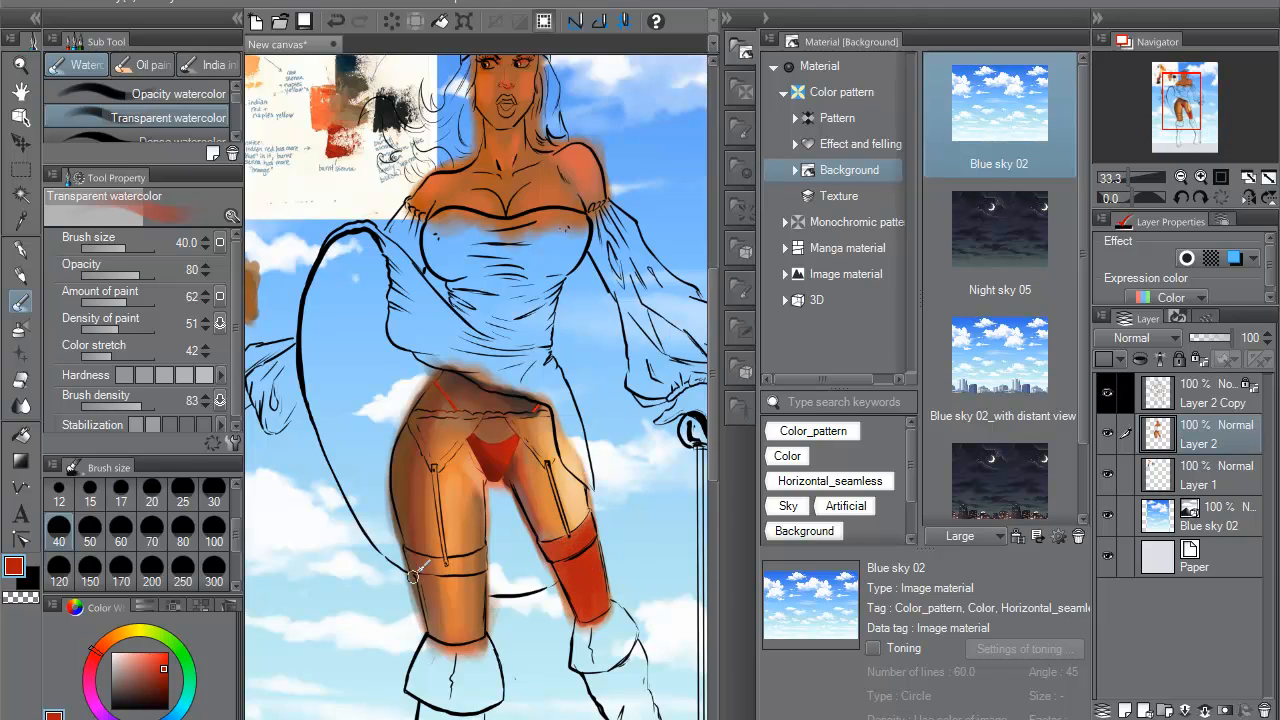
mouse_move(426, 566)
left_mouse_down()
mouse_move(447, 649)
mouse_move(460, 580)
mouse_move(480, 630)
mouse_move(482, 550)
mouse_move(442, 556)
mouse_move(479, 592)
mouse_move(444, 634)
mouse_move(424, 561)
mouse_move(436, 564)
mouse_move(456, 649)
mouse_move(467, 564)
mouse_move(474, 639)
mouse_move(480, 551)
mouse_move(446, 560)
mouse_move(428, 520)
left_mouse_up()
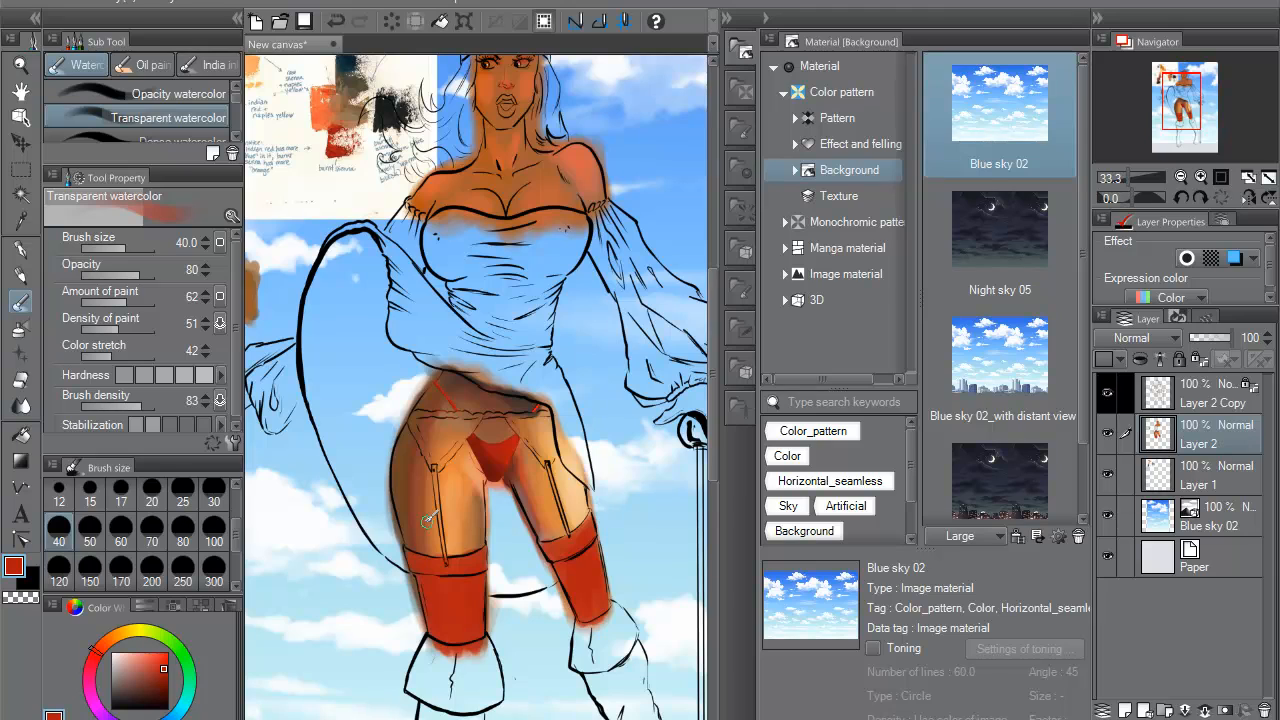
- Tint the left-hand stocking's outer edge with sampled sky blue and blend it using the mixed purple and stocking red
left_click(616, 130, "alt")
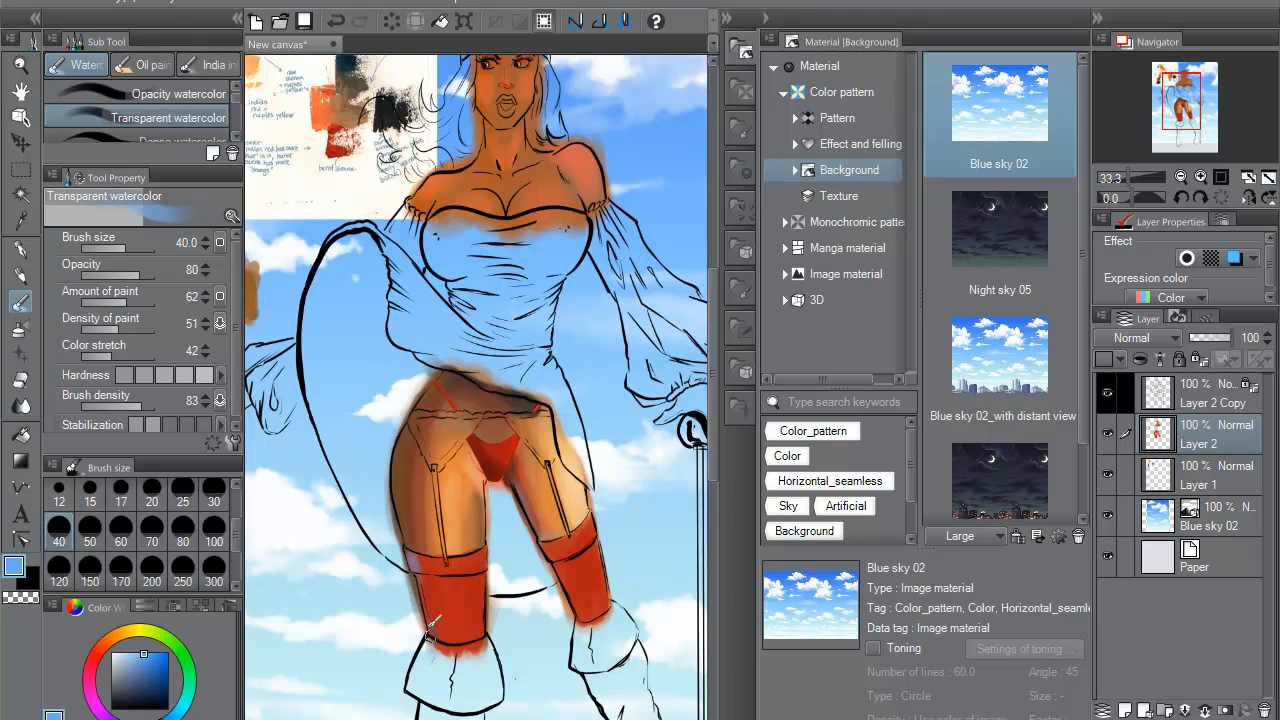
left_click(415, 557, "alt")
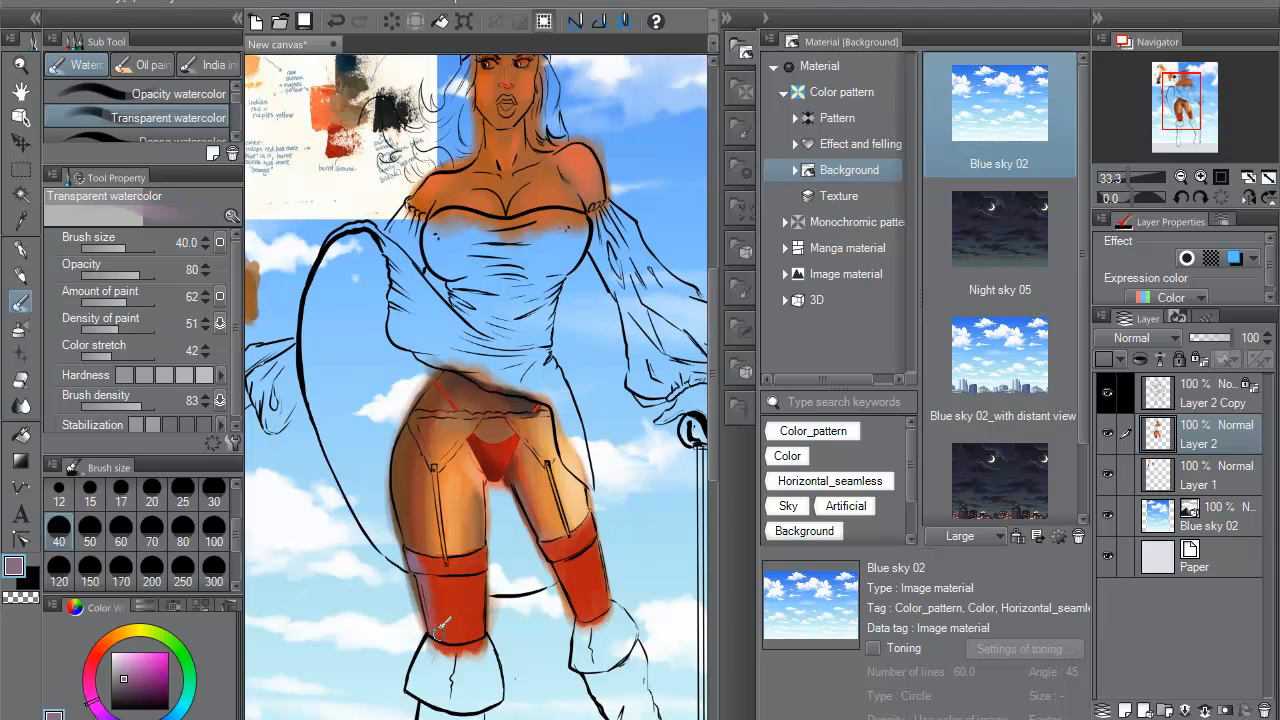
left_click(432, 600, "alt")
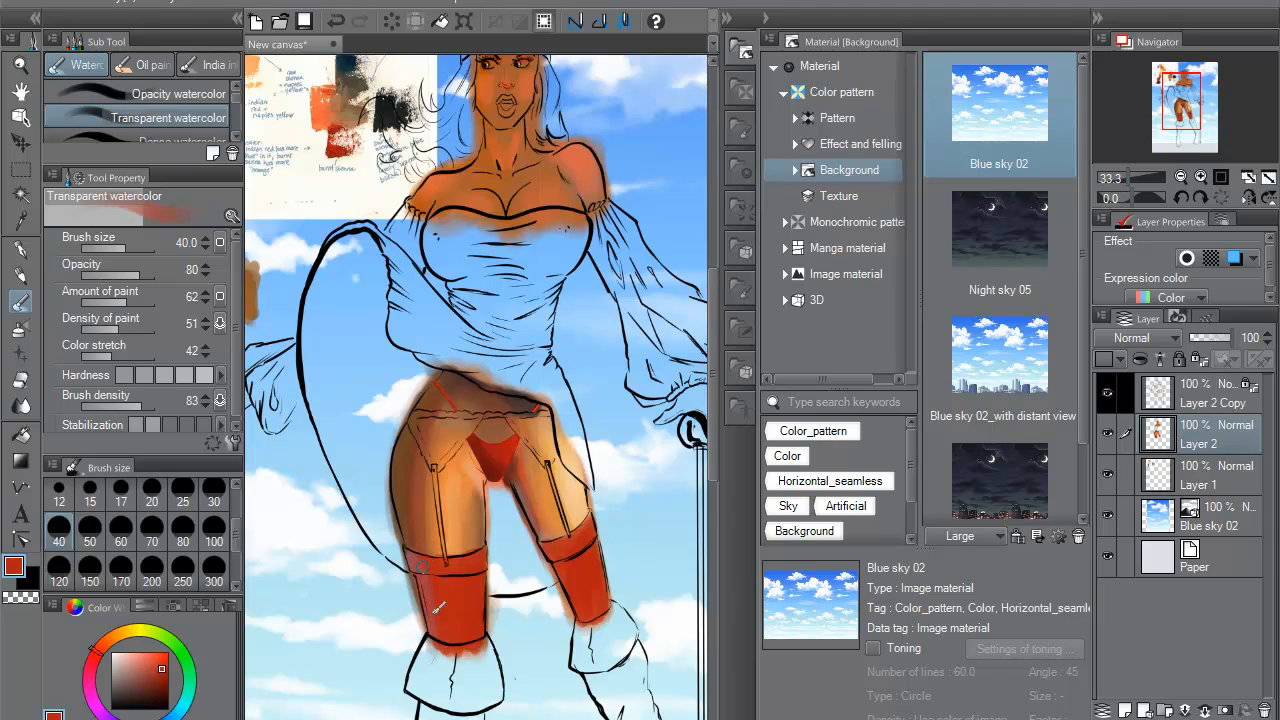
left_click(570, 570, "alt")
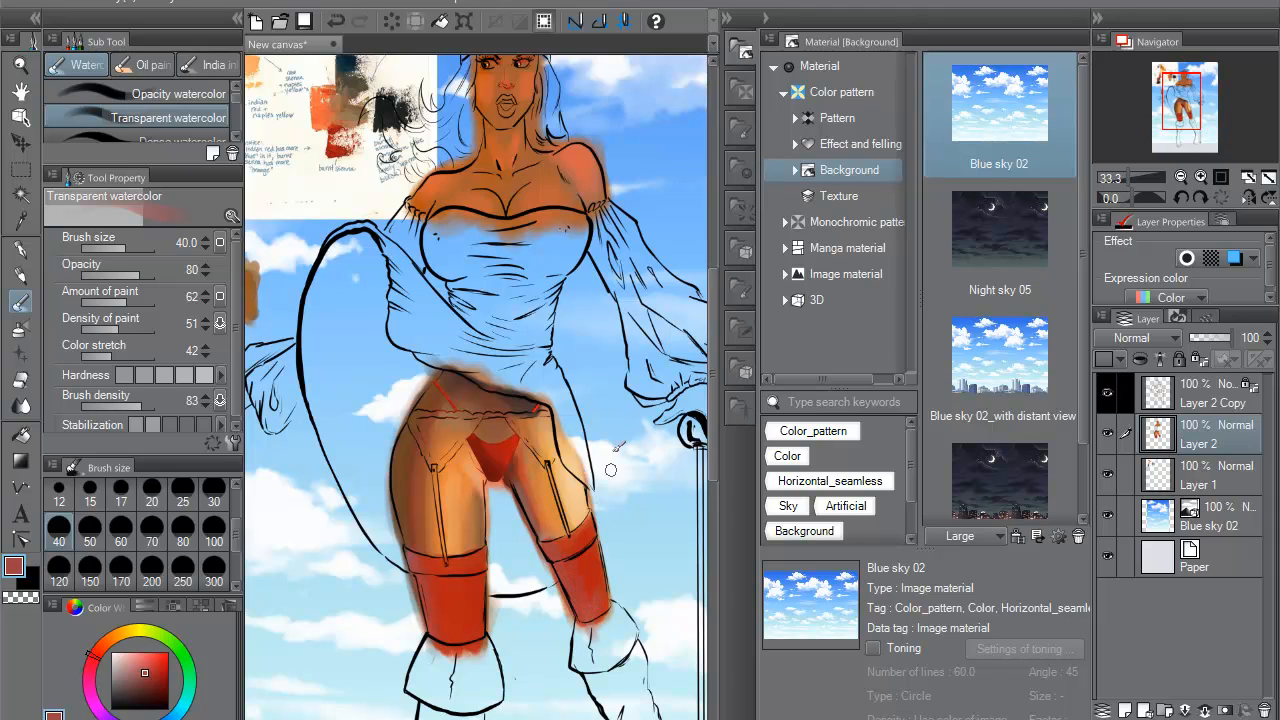
left_click(637, 456, "alt")
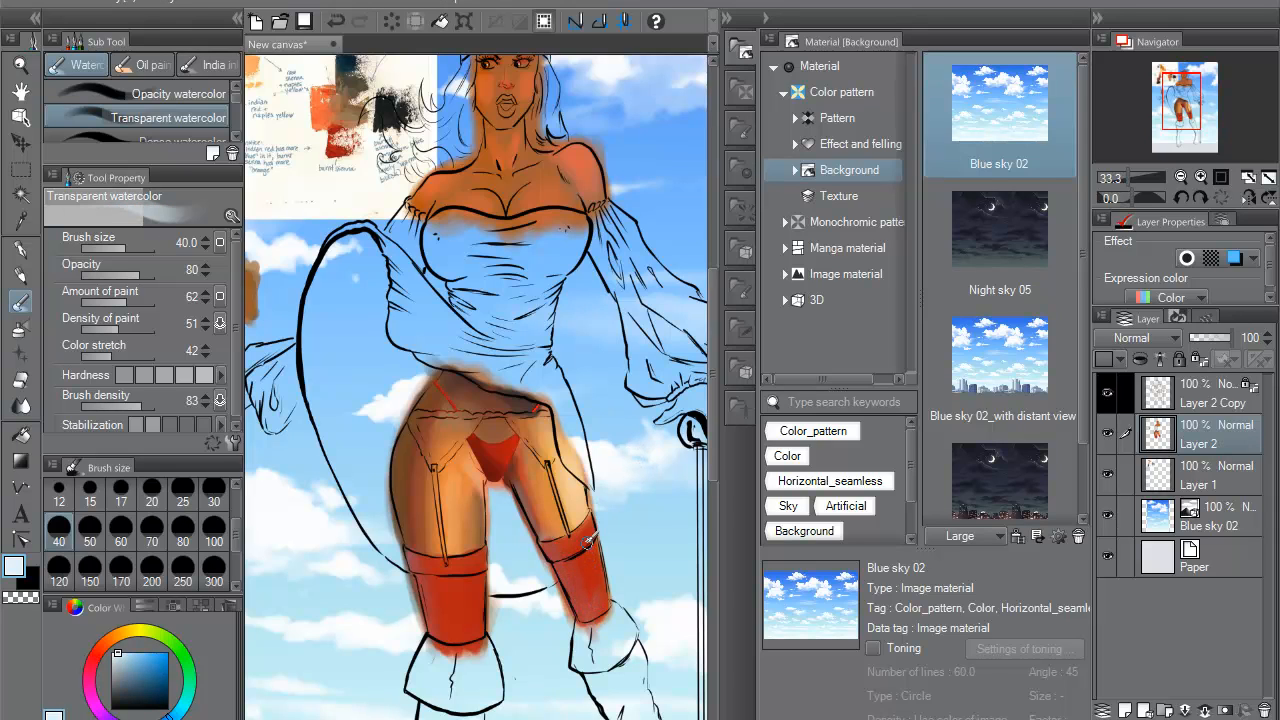
left_click_drag(591, 533, 599, 640)
key("ctrl+z")
- Glaze a fully saturated bright red down the lit sides of both stockings
left_click(97, 653)
left_click(168, 654)
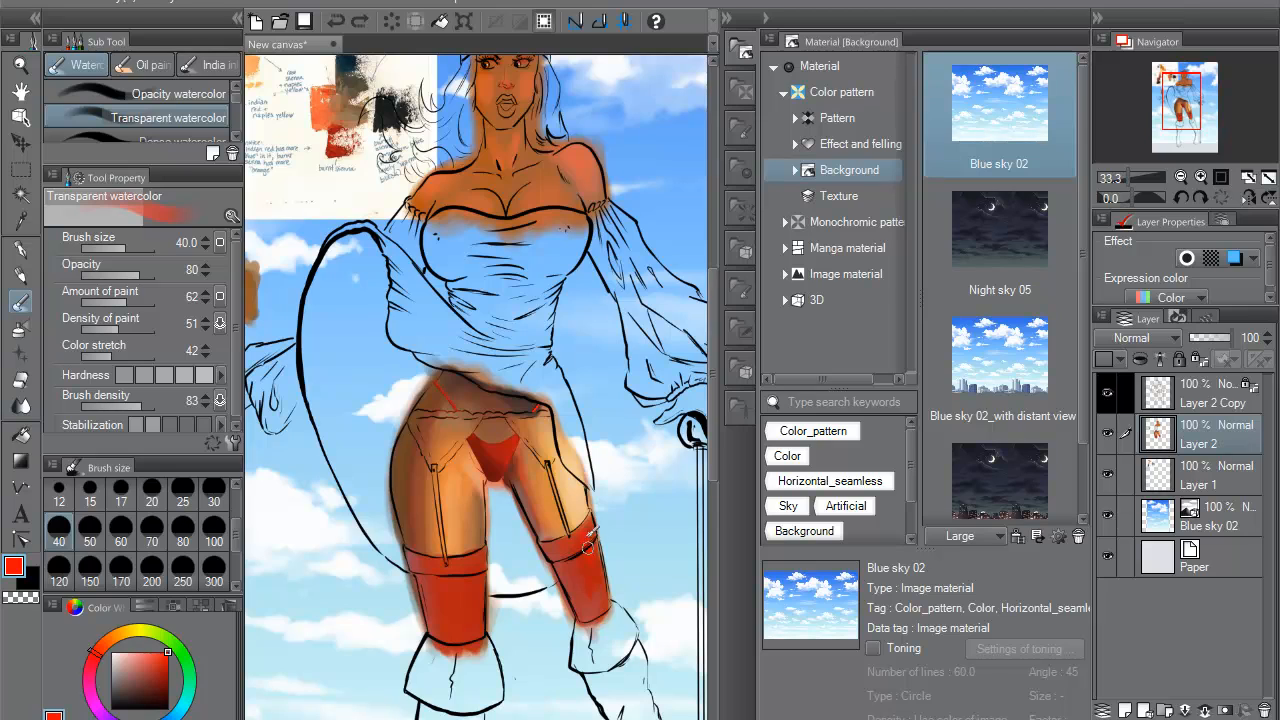
left_click_drag(592, 522, 603, 588)
left_click_drag(575, 541, 583, 532)
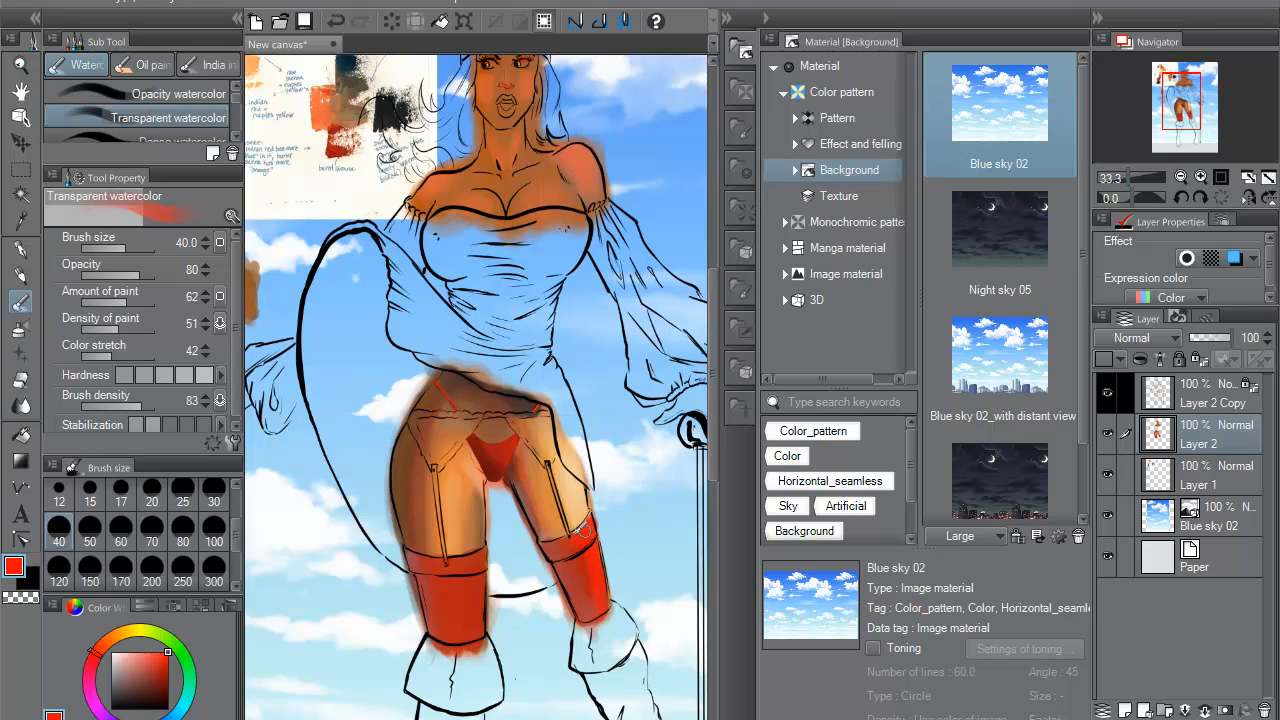
mouse_move(462, 580)
left_mouse_down()
mouse_move(471, 560)
mouse_move(471, 573)
left_mouse_up()
mouse_move(472, 624)
left_mouse_down()
mouse_move(462, 550)
mouse_move(537, 509)
mouse_move(468, 620)
mouse_move(462, 565)
mouse_move(471, 560)
mouse_move(477, 588)
mouse_move(465, 599)
mouse_move(466, 565)
mouse_move(474, 613)
mouse_move(476, 581)
mouse_move(461, 569)
mouse_move(469, 626)
left_mouse_up()
- Add lighter highlights to the stockings using sampled sky tones, blending them with reds sampled from the painted edges
left_click(519, 571, "alt")
left_click(480, 576, "alt")
left_click(532, 570, "alt")
left_click_drag(599, 576, 589, 527)
left_click(600, 551, "alt")
left_click(599, 572, "alt")
left_click(597, 563, "alt")
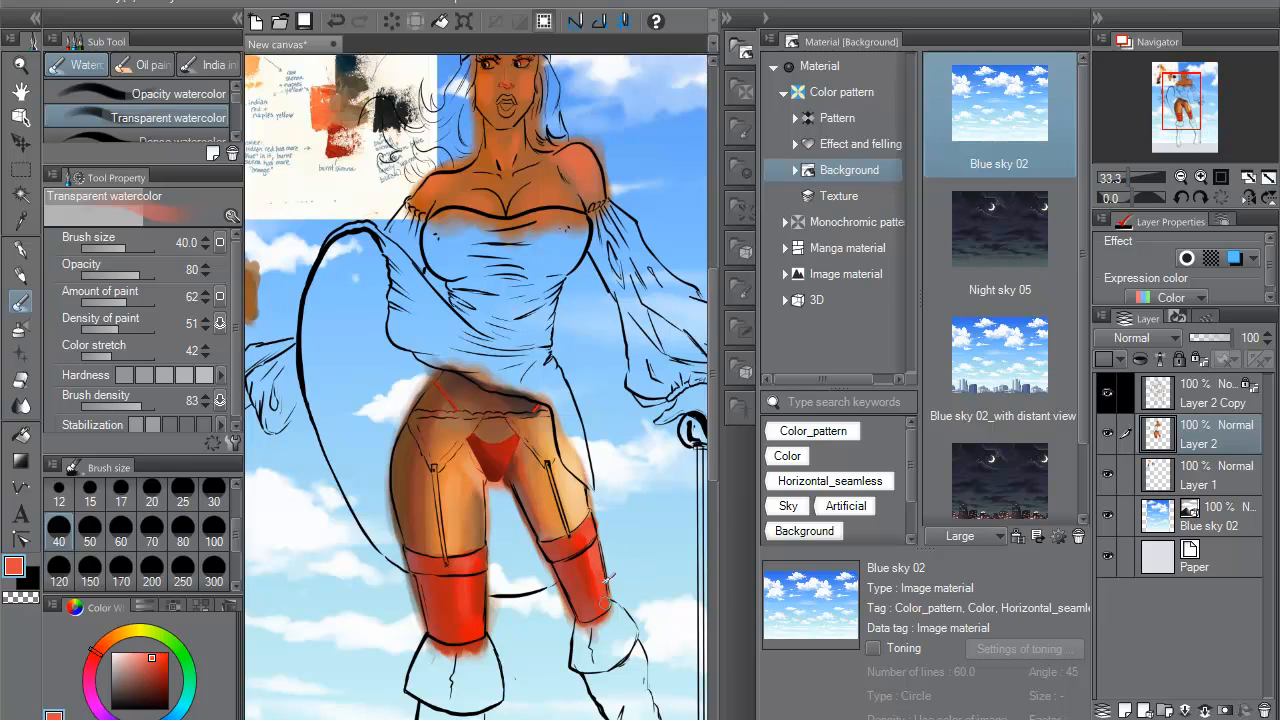
left_click(593, 560, "alt")
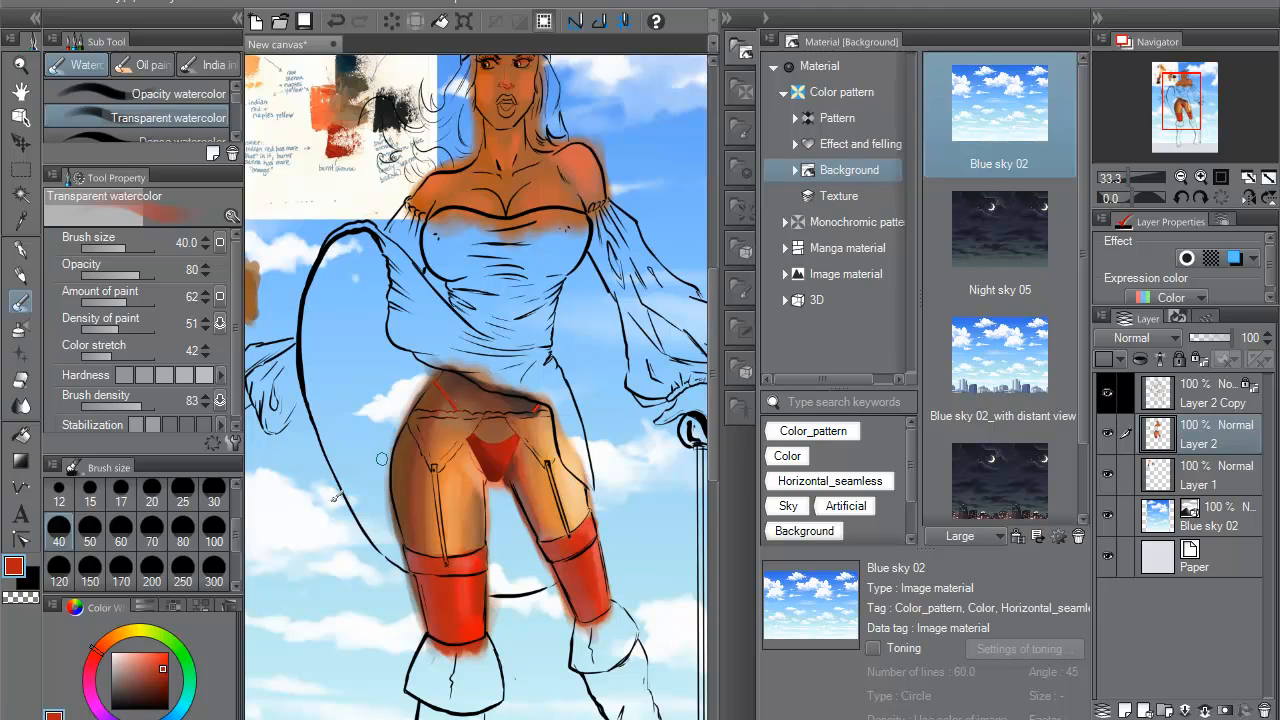
- Shade both stockings with dark red, try a near-black on the right-hand one, and undo its last stroke
left_click(161, 688)
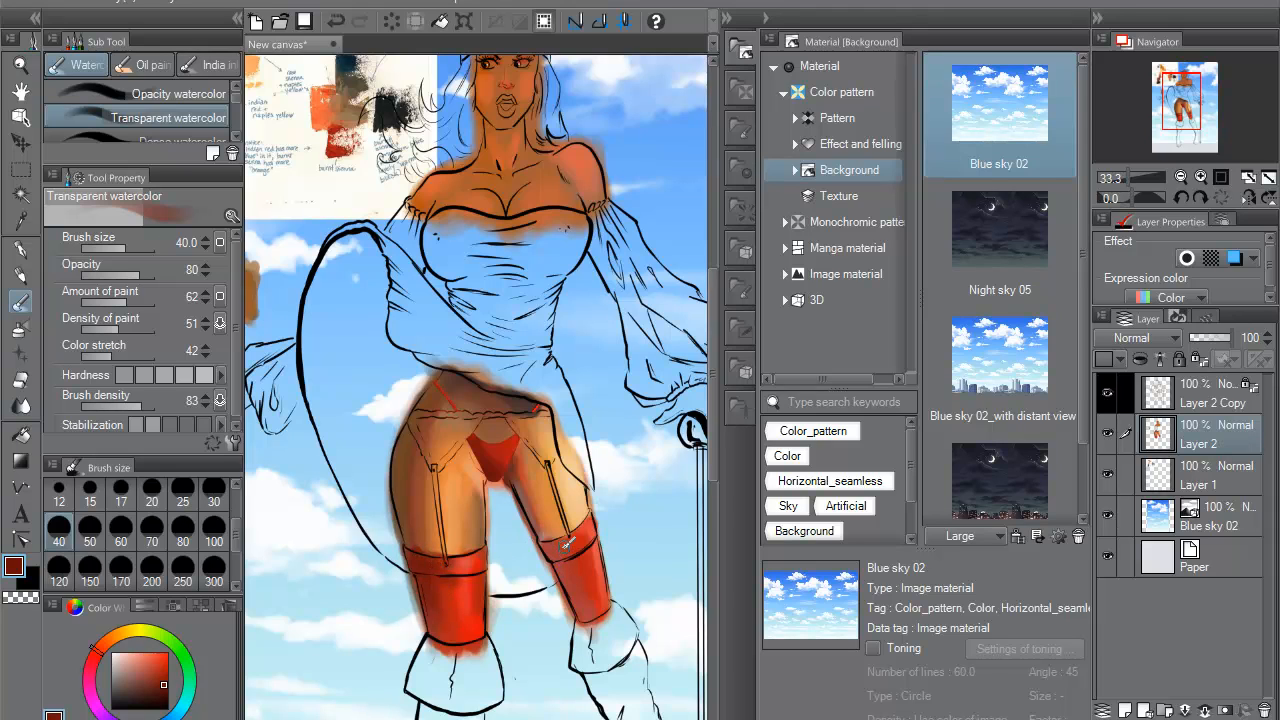
left_click_drag(570, 570, 580, 610)
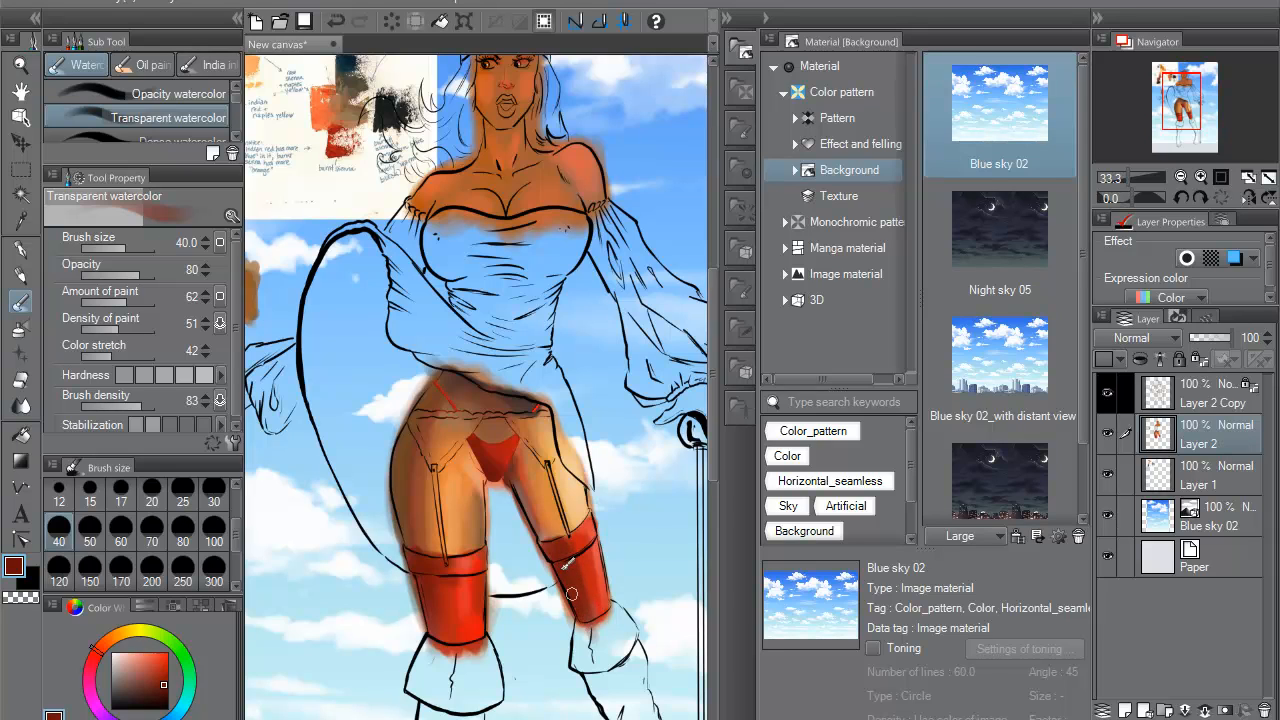
mouse_move(445, 583)
left_mouse_down()
mouse_move(425, 630)
mouse_move(430, 580)
left_mouse_up()
left_click(157, 701)
mouse_move(565, 575)
left_mouse_down()
mouse_move(568, 606)
mouse_move(565, 543)
mouse_move(573, 579)
mouse_move(546, 547)
mouse_move(574, 597)
mouse_move(566, 558)
left_mouse_up()
key("ctrl+z")
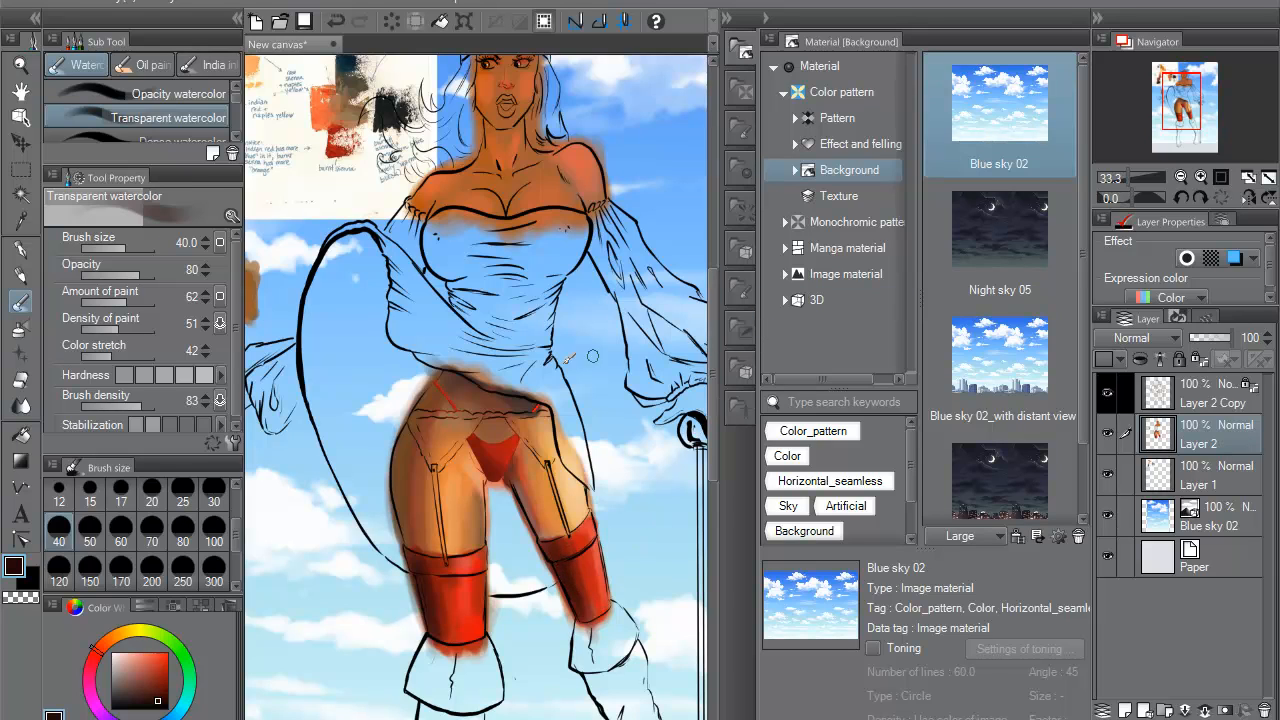
- Blend the stockings' shading with sampled reds and a fully saturated bright red
left_click(467, 598, "alt")
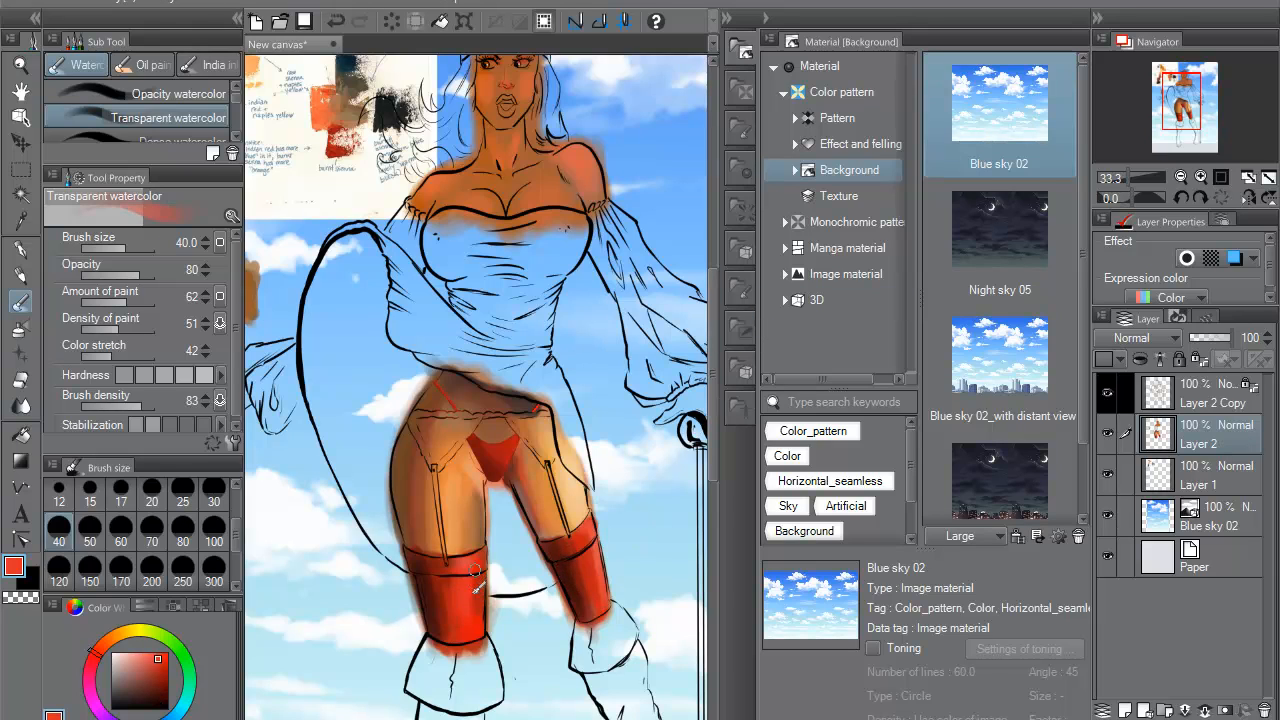
left_click(495, 592, "alt")
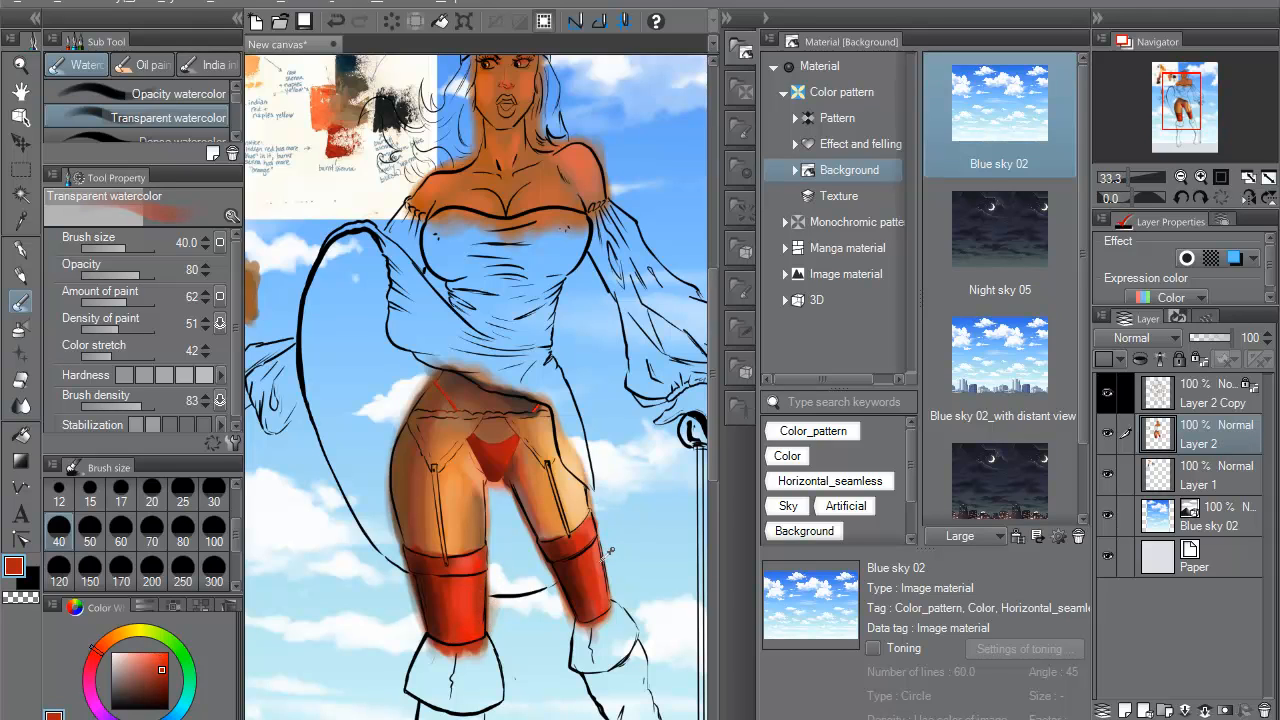
left_click(608, 545, "alt")
left_click(167, 652)
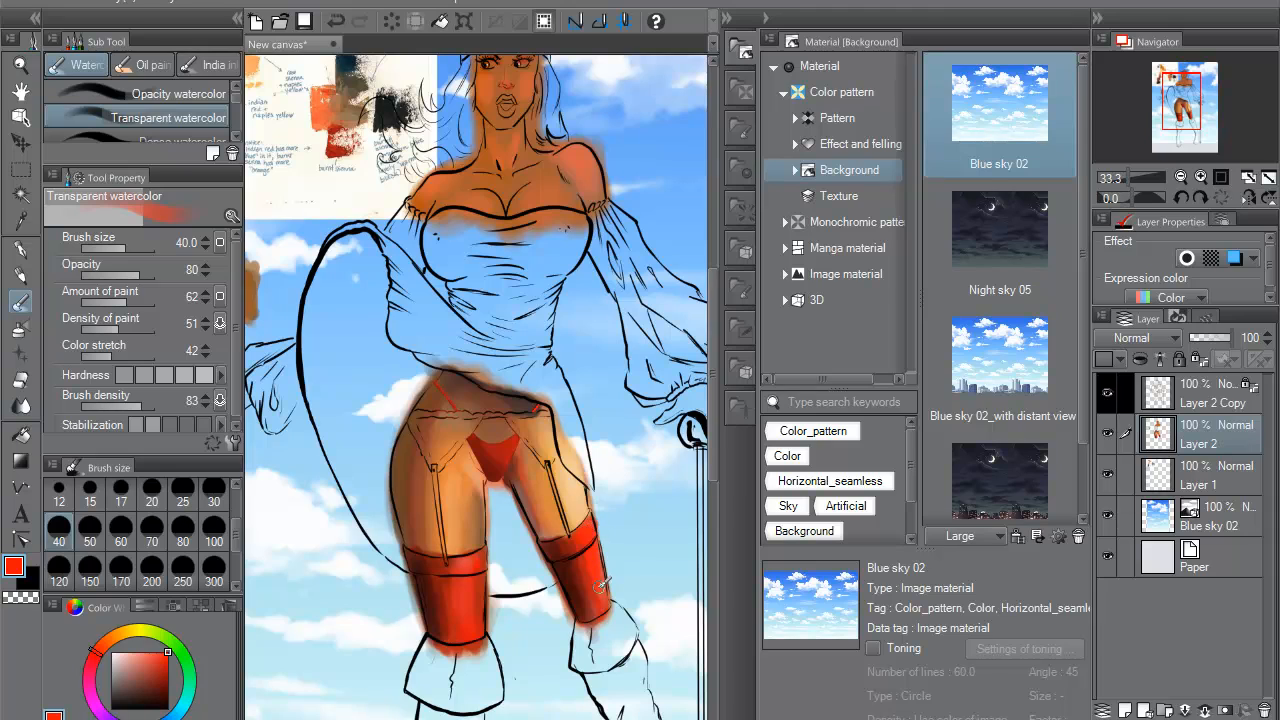
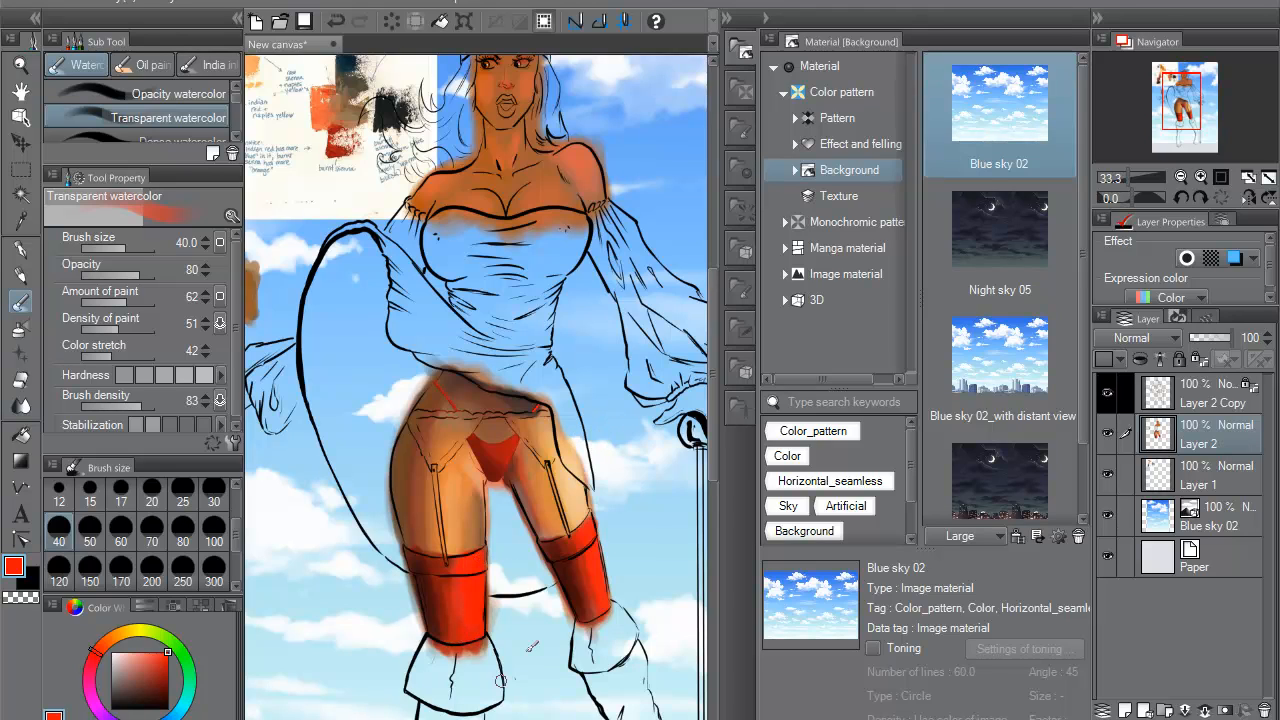
- Blend the right-hand stocking's outer edge with sampled tones and deepen its lower end with sampled dark maroon
mouse_move(619, 566)
left_mouse_down()
mouse_move(601, 469)
mouse_move(583, 509)
mouse_move(567, 512)
mouse_move(587, 518)
left_mouse_up()
left_click(582, 507, "alt")
left_click(588, 490, "alt")
left_click(585, 506, "alt")
left_click(566, 492, "alt")
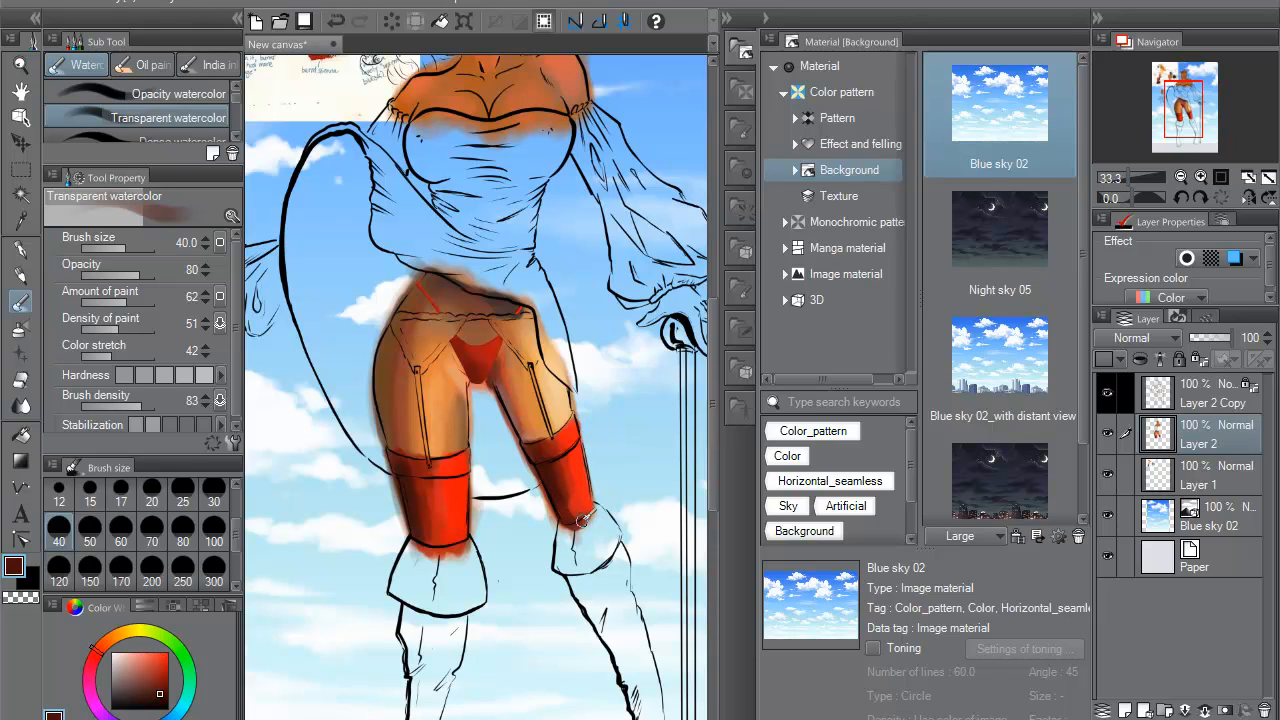
- Smooth the shadow transition on the left-hand stocking with bright and darker reds sampled from it
left_click(460, 514, "alt")
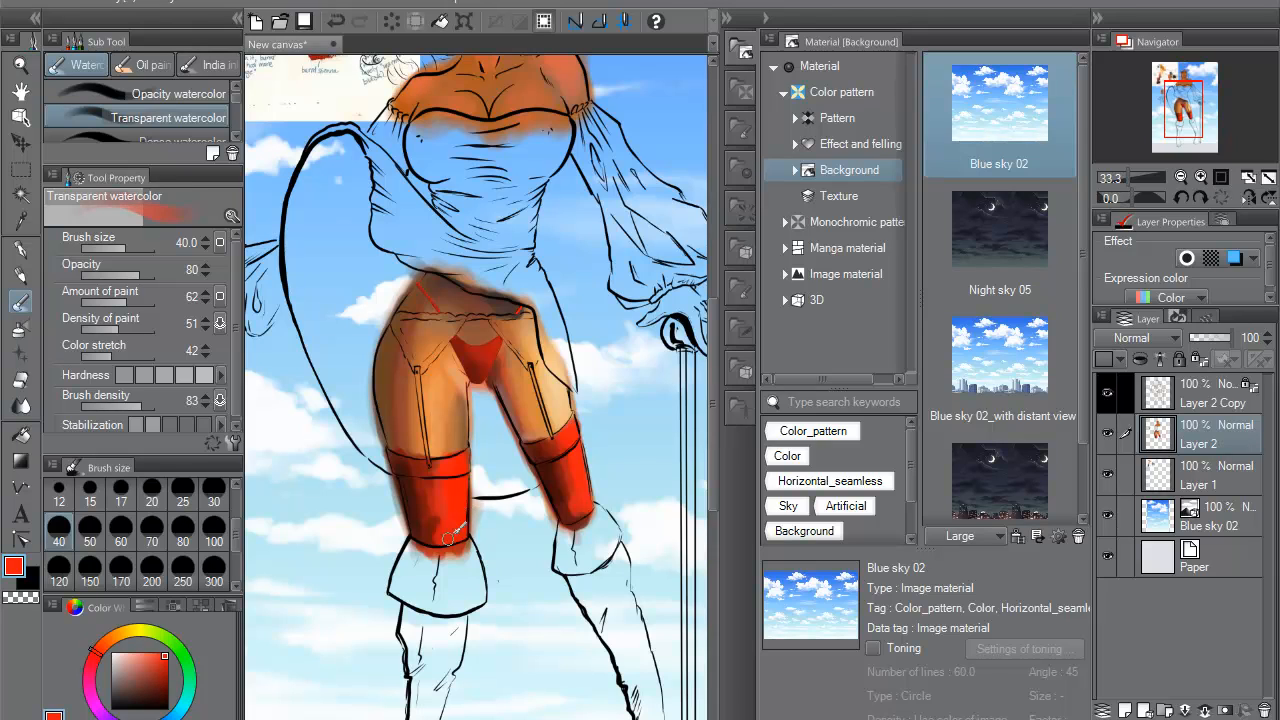
left_click(444, 512, "alt")
left_click(453, 512, "alt")
left_click(512, 471, "alt")
mouse_move(456, 522)
left_mouse_down()
mouse_move(456, 461)
mouse_move(455, 530)
left_mouse_up()
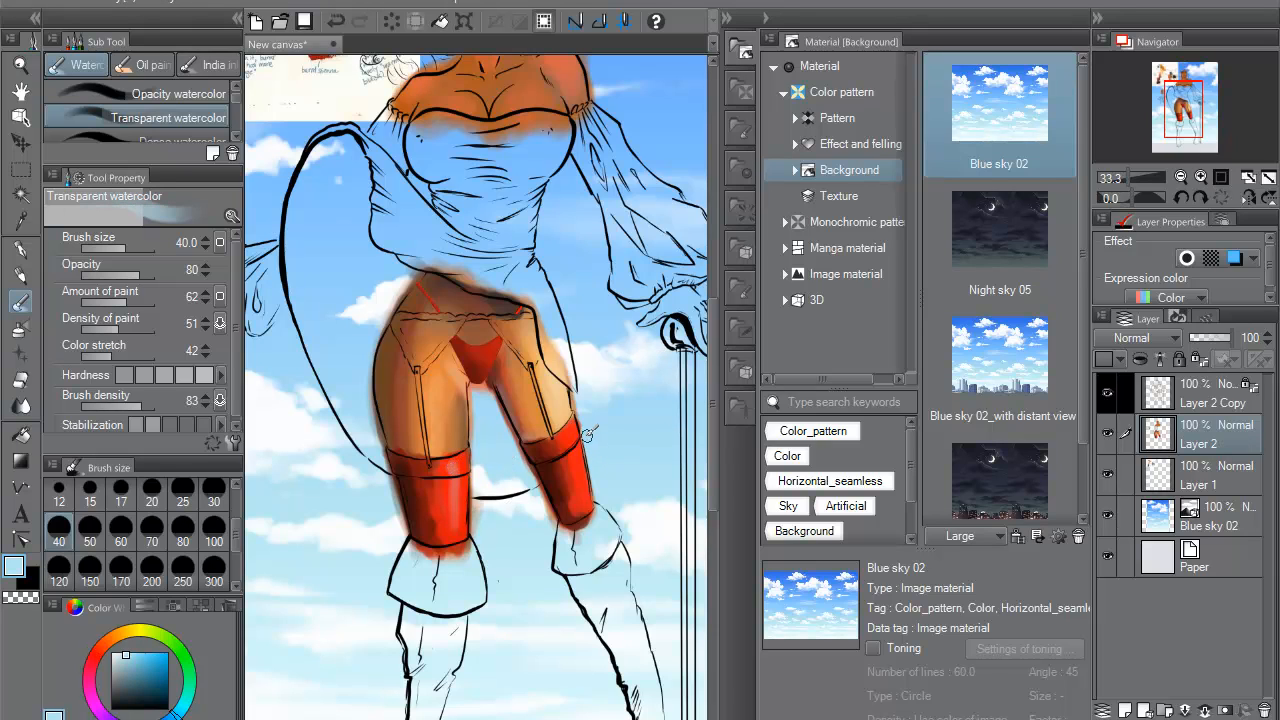
key("ctrl+z")
- Glaze a near-white highlight sampled from the clouds down the left-hand stocking and blend it with sampled light reds
left_click(495, 484, "alt")
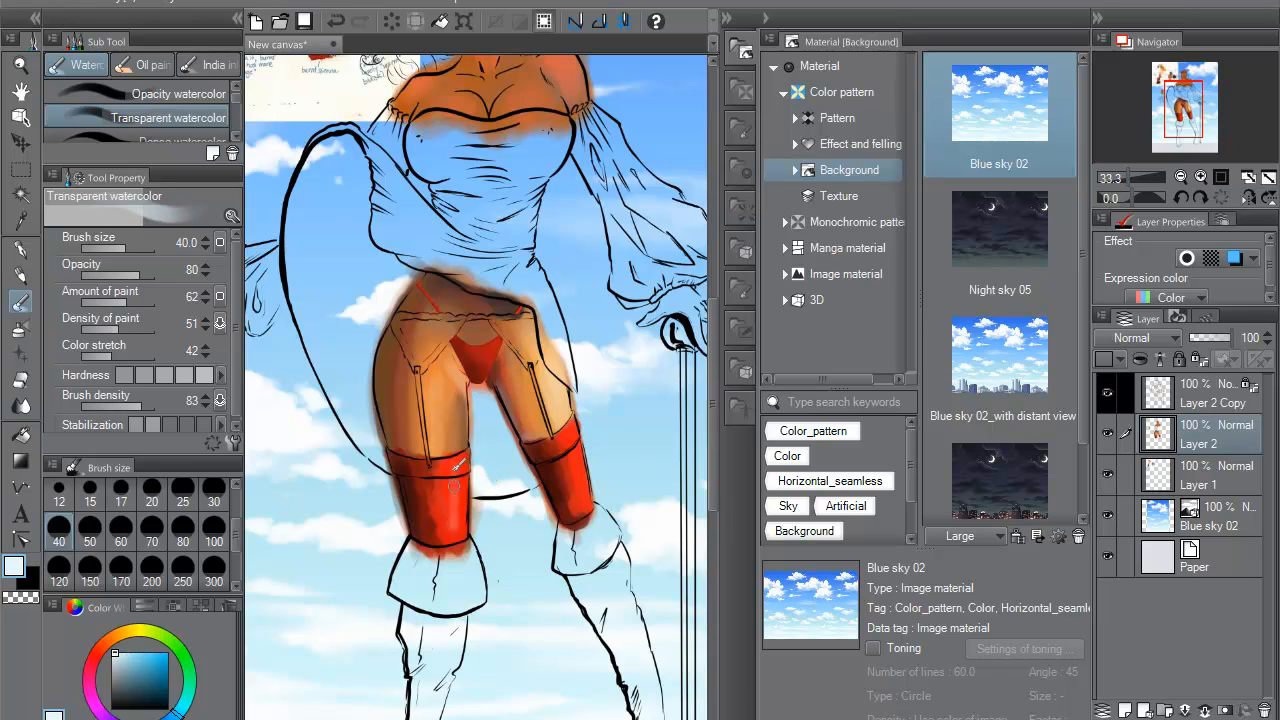
key("ctrl+z")
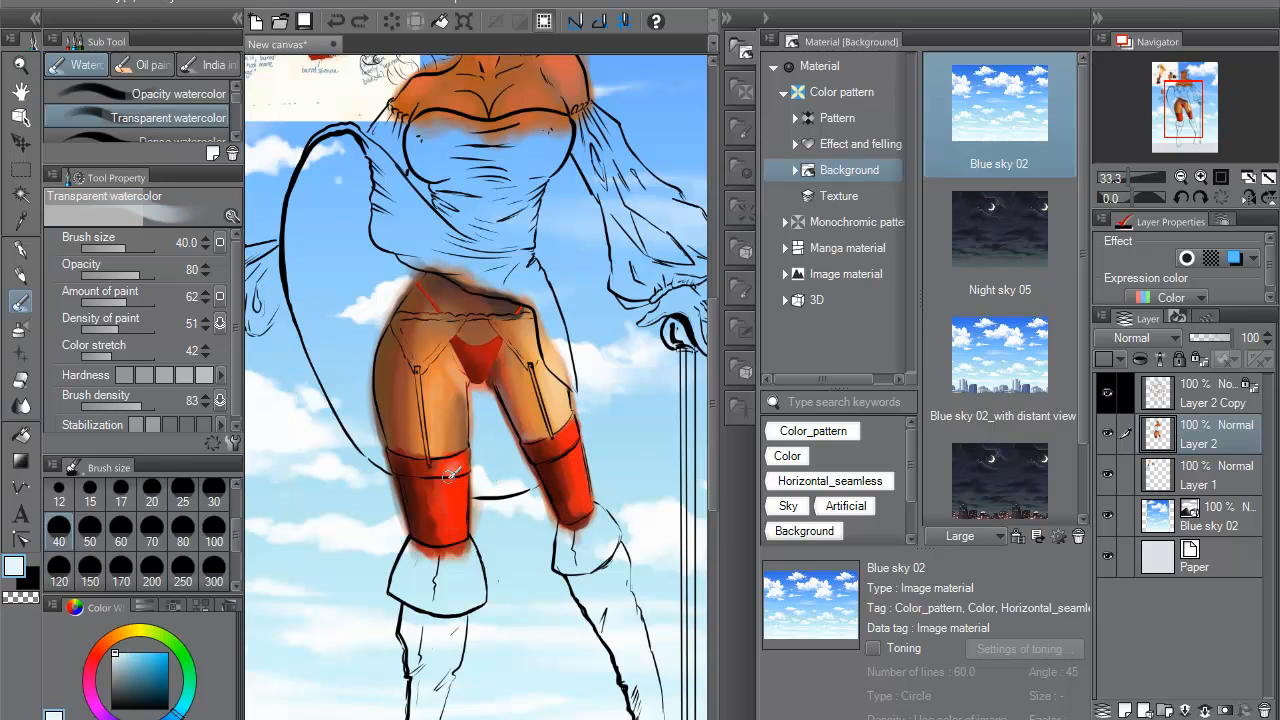
left_click_drag(455, 490, 459, 535)
left_click(452, 466, "alt")
left_click(458, 470, "alt")
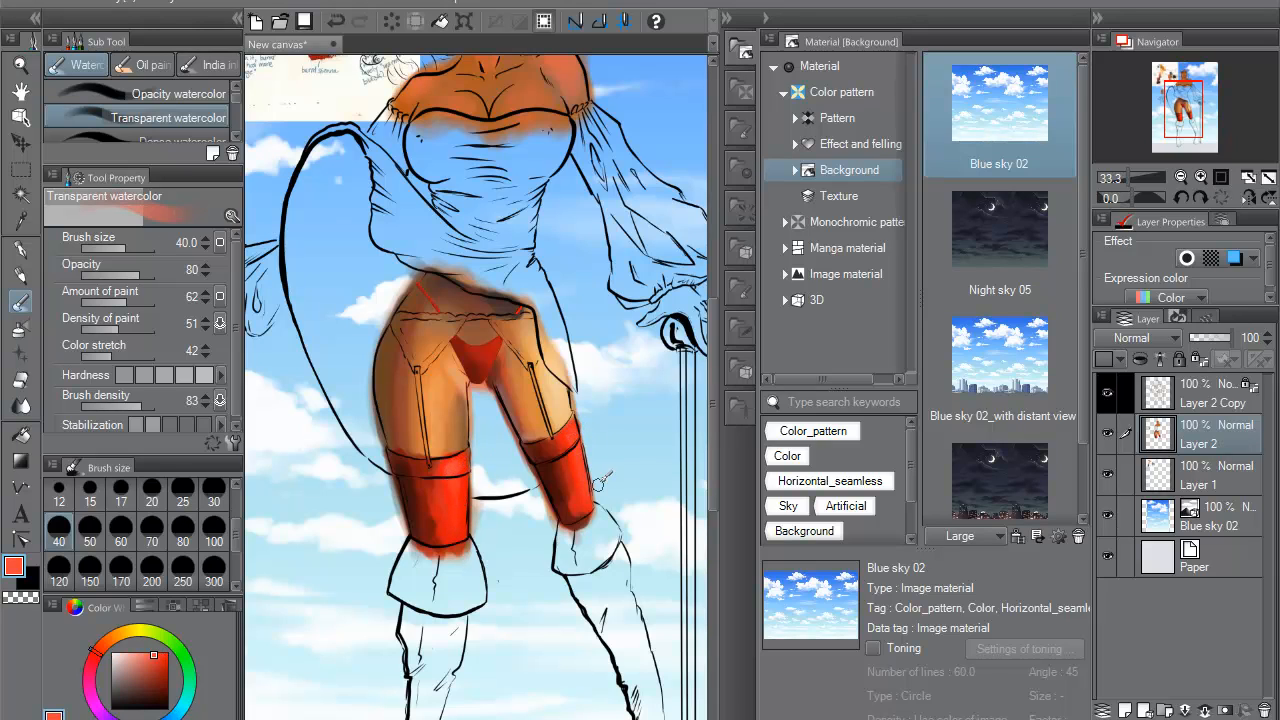
- Block in the left-hand boot with solid black using the G-pen at brush size 80
scroll(624, 465, "down", 2)
left_click_drag(646, 443, 574, 435)
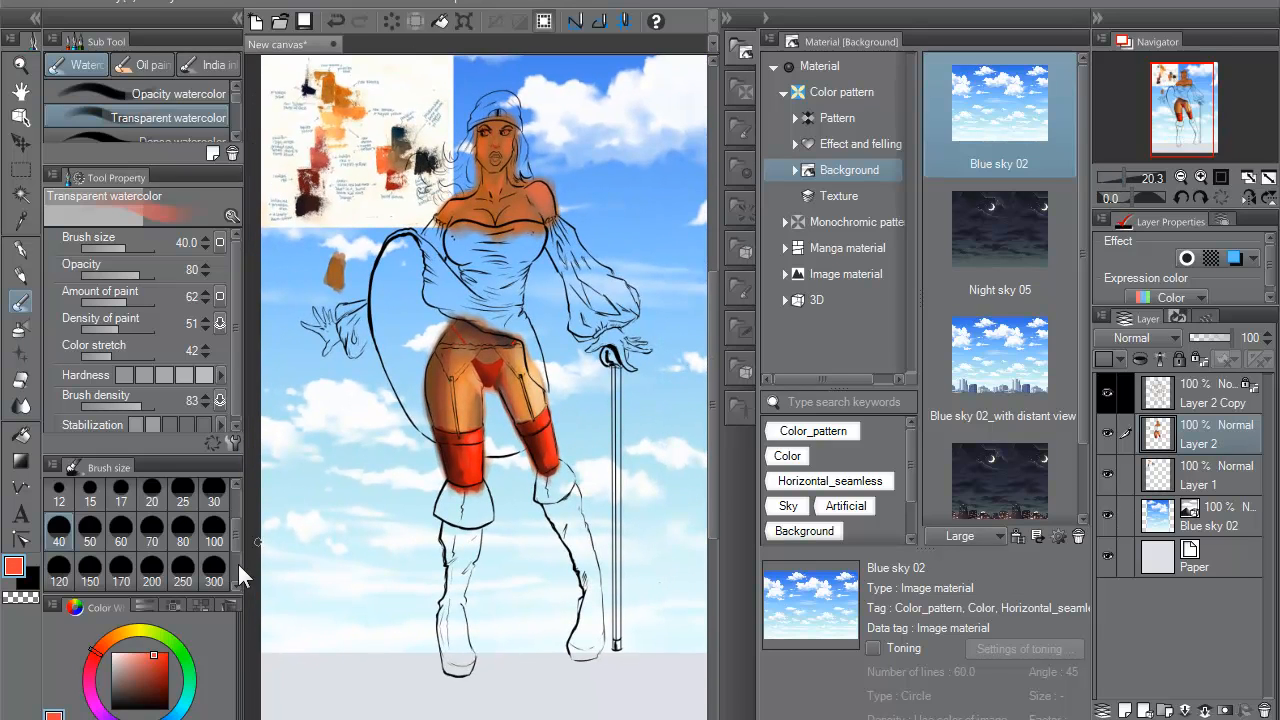
mouse_move(137, 700)
left_mouse_down()
mouse_move(151, 689)
mouse_move(148, 708)
mouse_move(150, 690)
left_mouse_up()
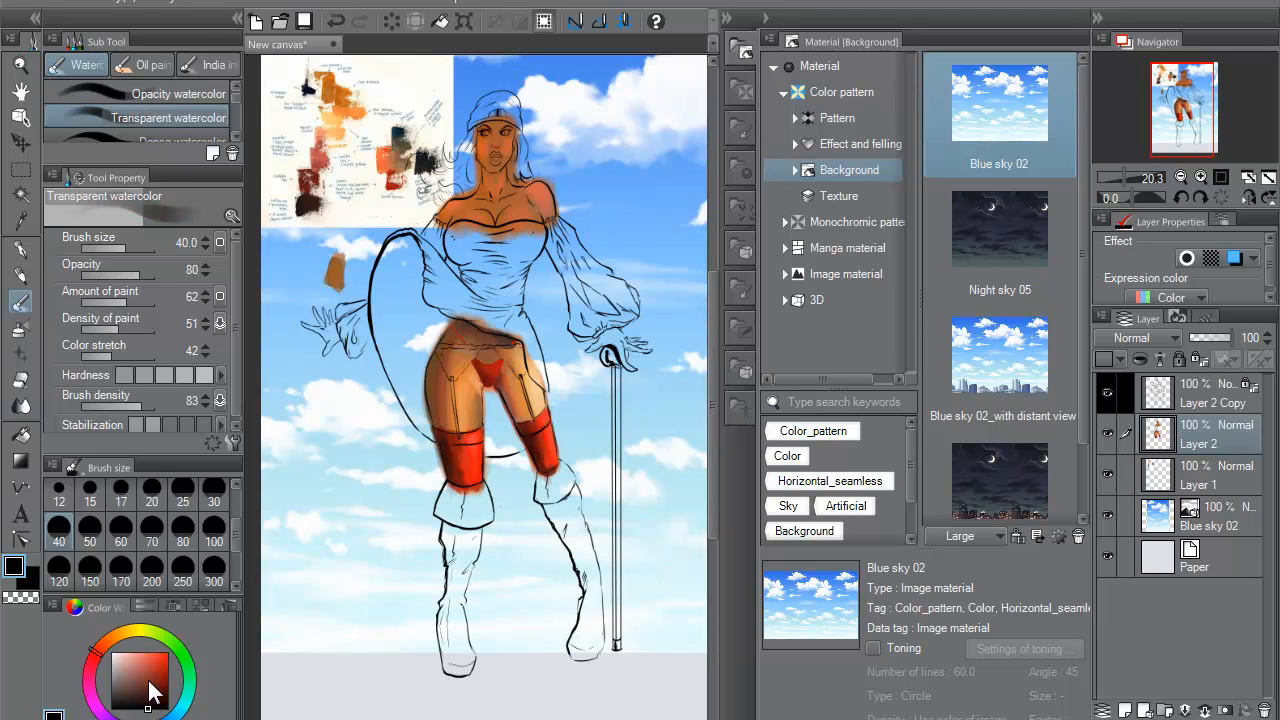
scroll(504, 463, "up", 2)
mouse_move(435, 513)
left_mouse_down()
mouse_move(459, 492)
mouse_move(442, 545)
left_mouse_up()
left_click(22, 250)
mouse_move(445, 490)
left_mouse_down()
mouse_move(476, 533)
mouse_move(497, 492)
mouse_move(489, 450)
mouse_move(433, 445)
mouse_move(415, 487)
mouse_move(430, 558)
mouse_move(434, 500)
mouse_move(451, 576)
mouse_move(475, 541)
mouse_move(465, 572)
mouse_move(470, 522)
mouse_move(493, 491)
mouse_move(476, 460)
mouse_move(442, 499)
mouse_move(460, 460)
mouse_move(428, 461)
mouse_move(438, 560)
mouse_move(420, 692)
mouse_move(428, 714)
mouse_move(466, 688)
mouse_move(451, 618)
mouse_move(432, 655)
mouse_move(436, 700)
mouse_move(447, 652)
mouse_move(440, 708)
left_mouse_up()
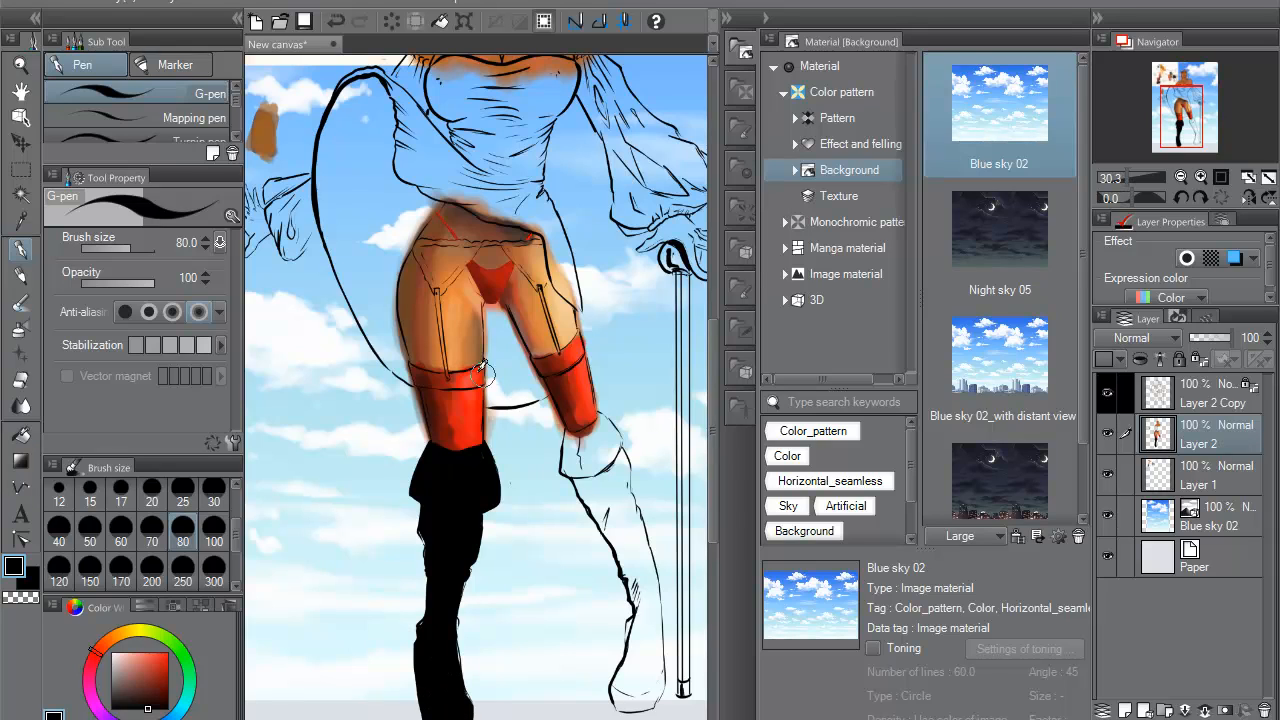
- Shade the black boot's cuff and shaft with dark navy using transparent watercolor at brush sizes 70 and 25
left_click(141, 695)
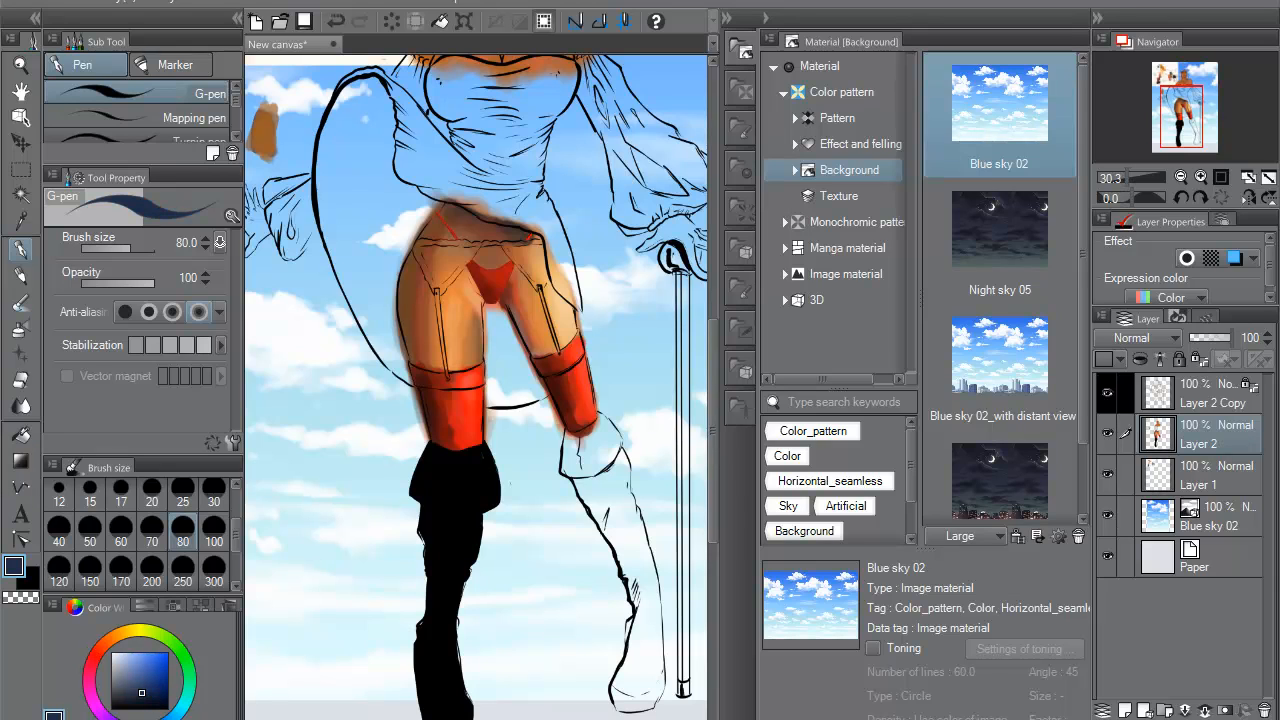
left_click(33, 298)
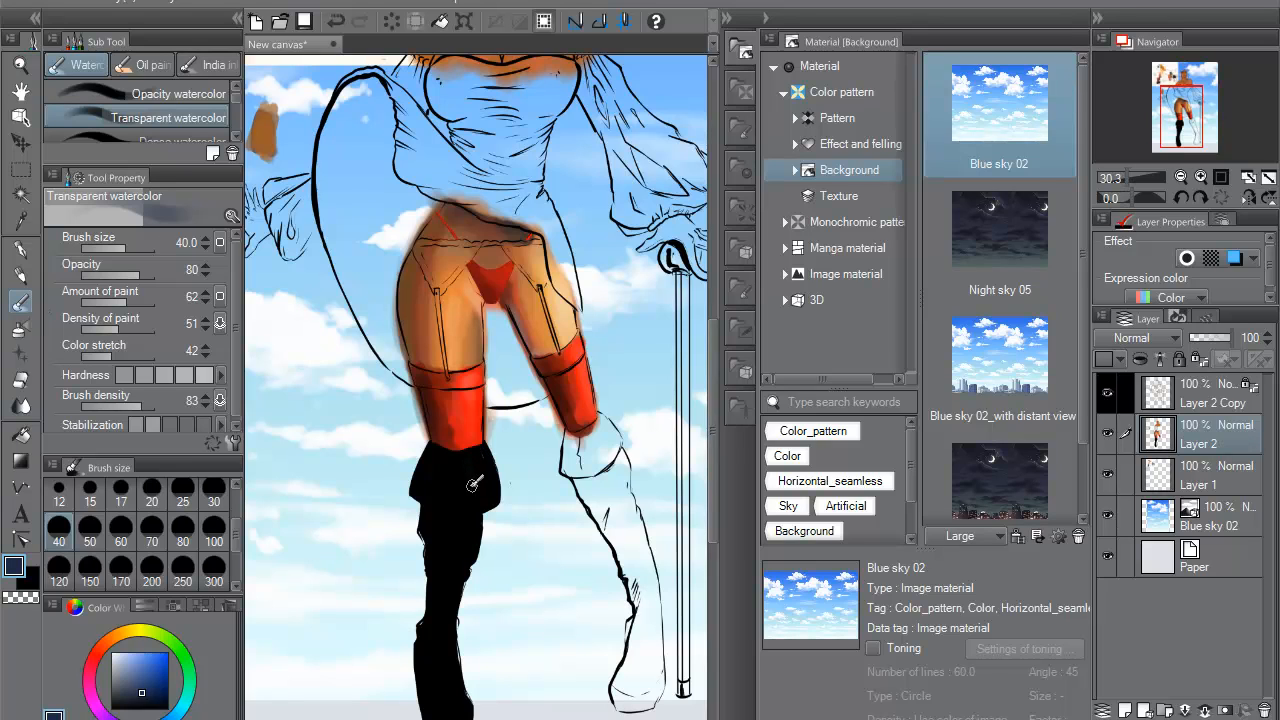
left_click(154, 531)
mouse_move(474, 467)
left_mouse_down()
mouse_move(476, 489)
mouse_move(470, 459)
mouse_move(459, 497)
mouse_move(463, 459)
mouse_move(488, 486)
mouse_move(465, 480)
mouse_move(464, 521)
left_mouse_up()
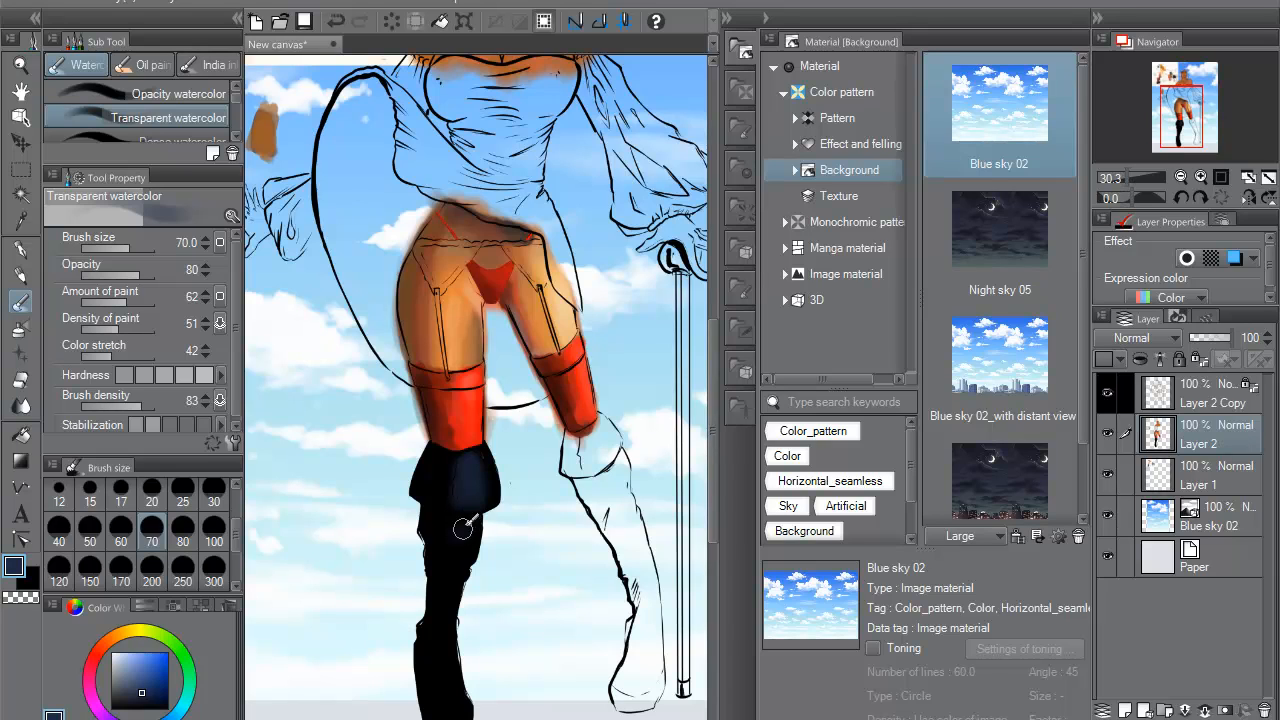
left_click(183, 495)
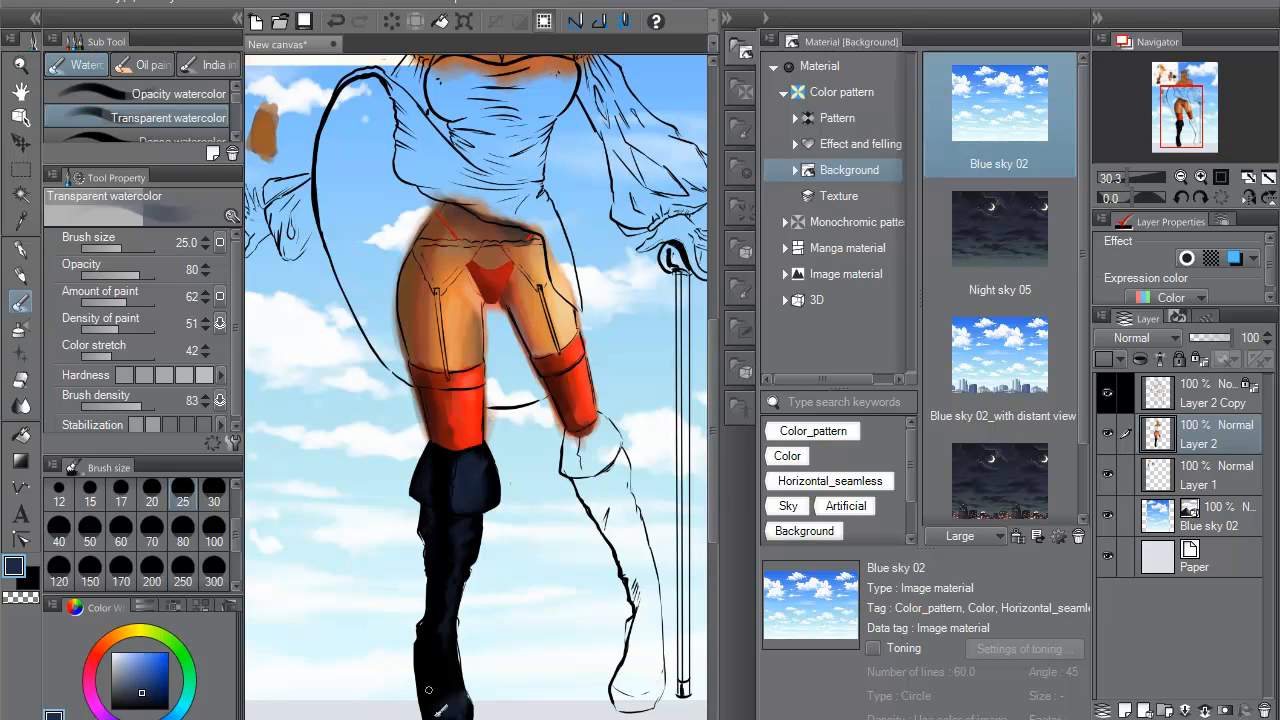
- Add medium blue highlight strokes to the boot's cuff with the G-pen at brush size 80
left_click(20, 248)
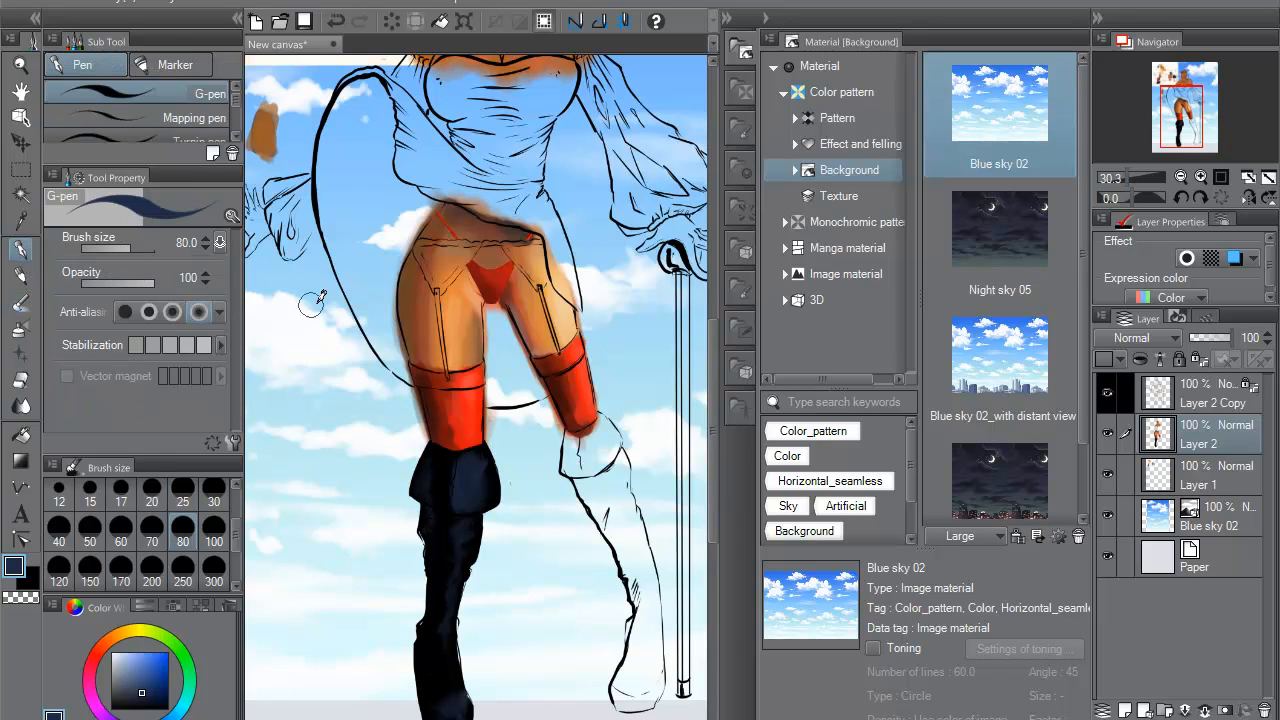
left_click(128, 671)
left_click_drag(127, 671, 125, 666)
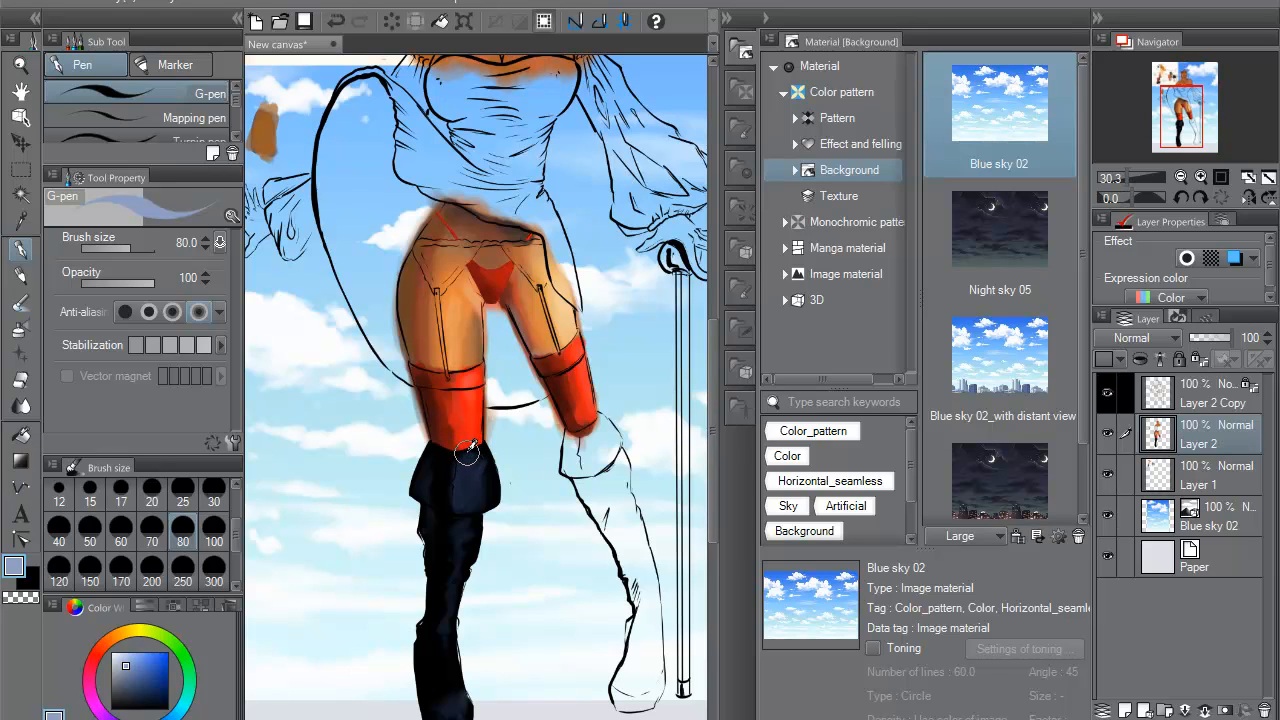
left_click(137, 678)
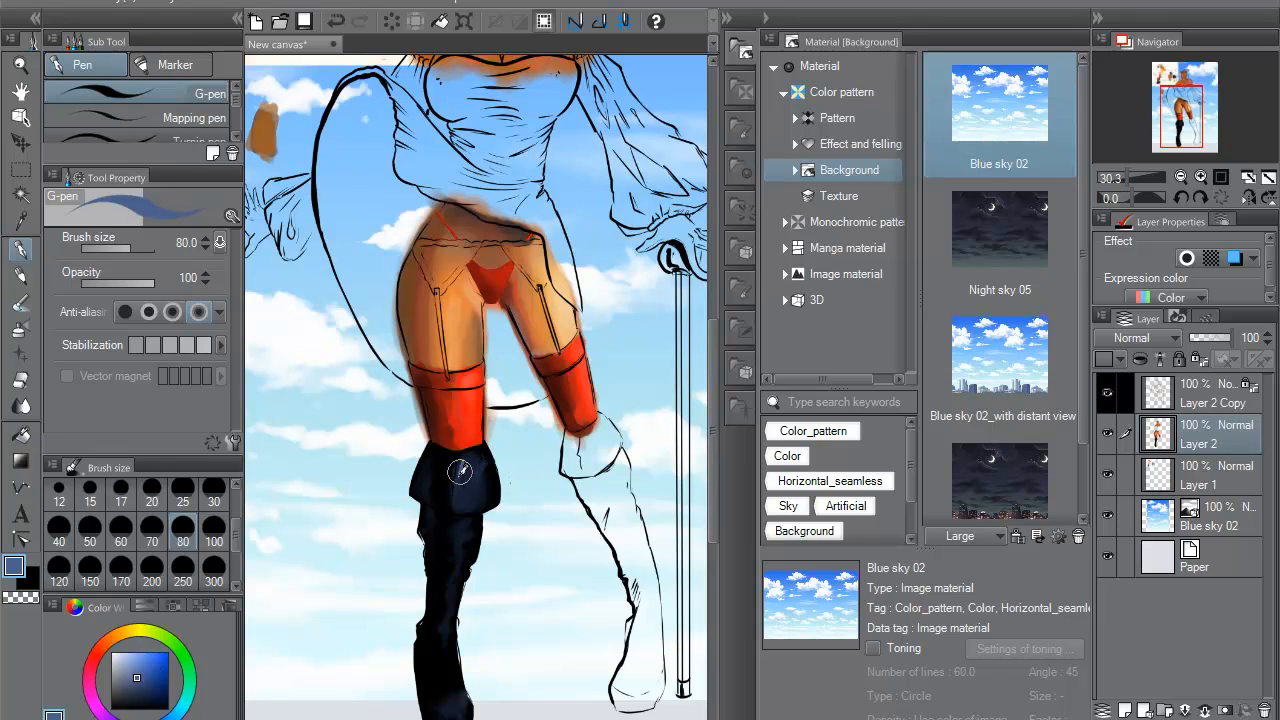
left_click_drag(461, 490, 462, 507)
left_click_drag(482, 454, 475, 468)
- Paint light periwinkle highlights down the boot's shaft and foot, and add near-white glints with the G-pen at size 20
left_click(128, 663)
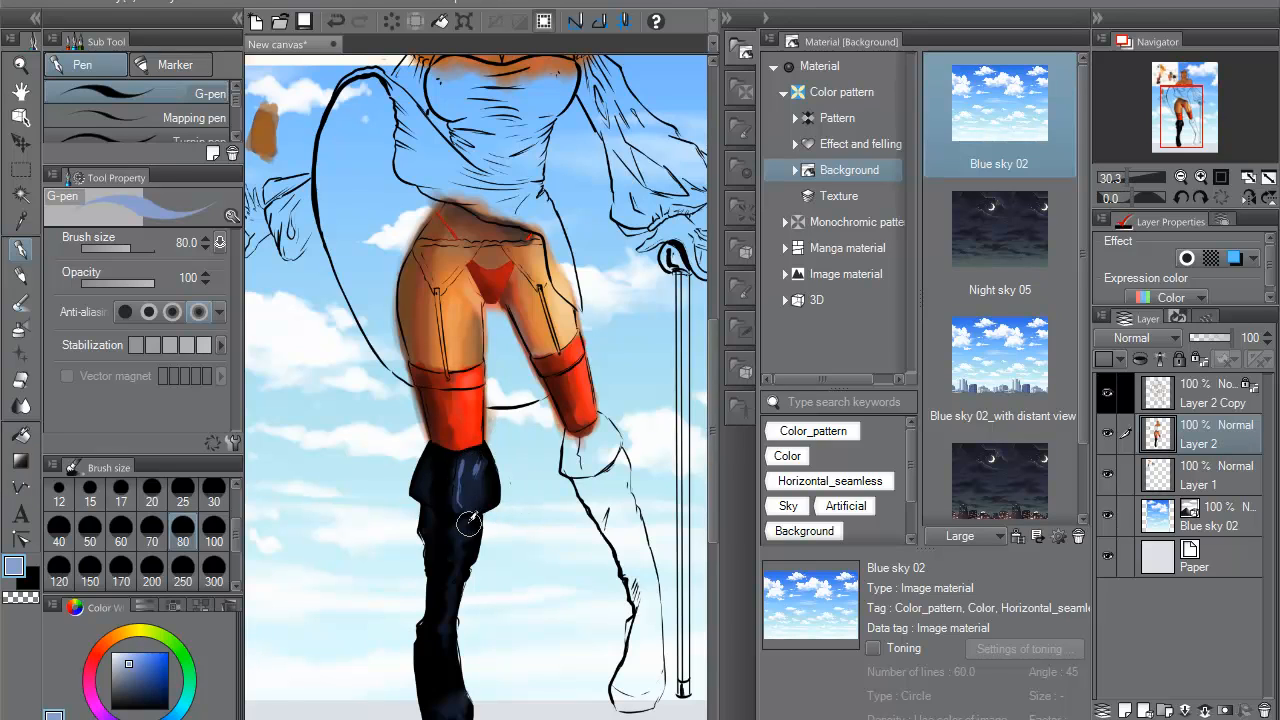
left_click_drag(463, 526, 444, 645)
mouse_move(462, 709)
left_mouse_down()
mouse_move(470, 629)
mouse_move(456, 628)
mouse_move(456, 692)
left_mouse_up()
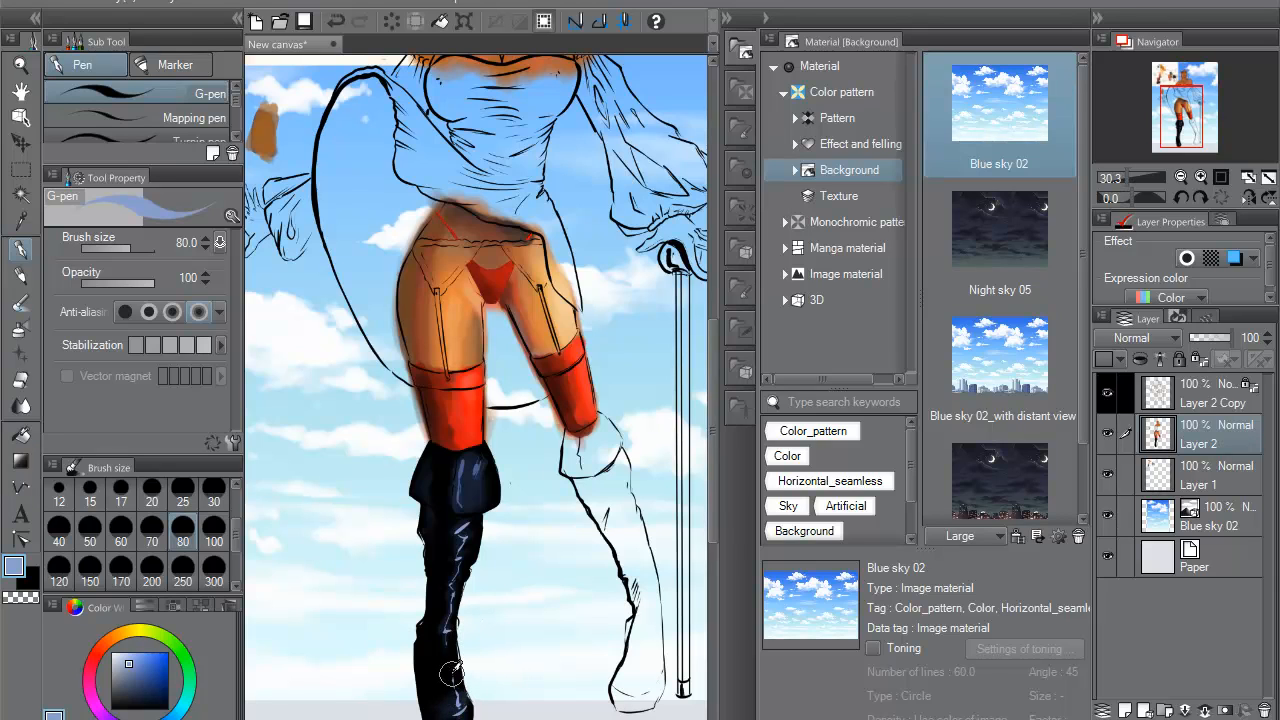
left_click(116, 652)
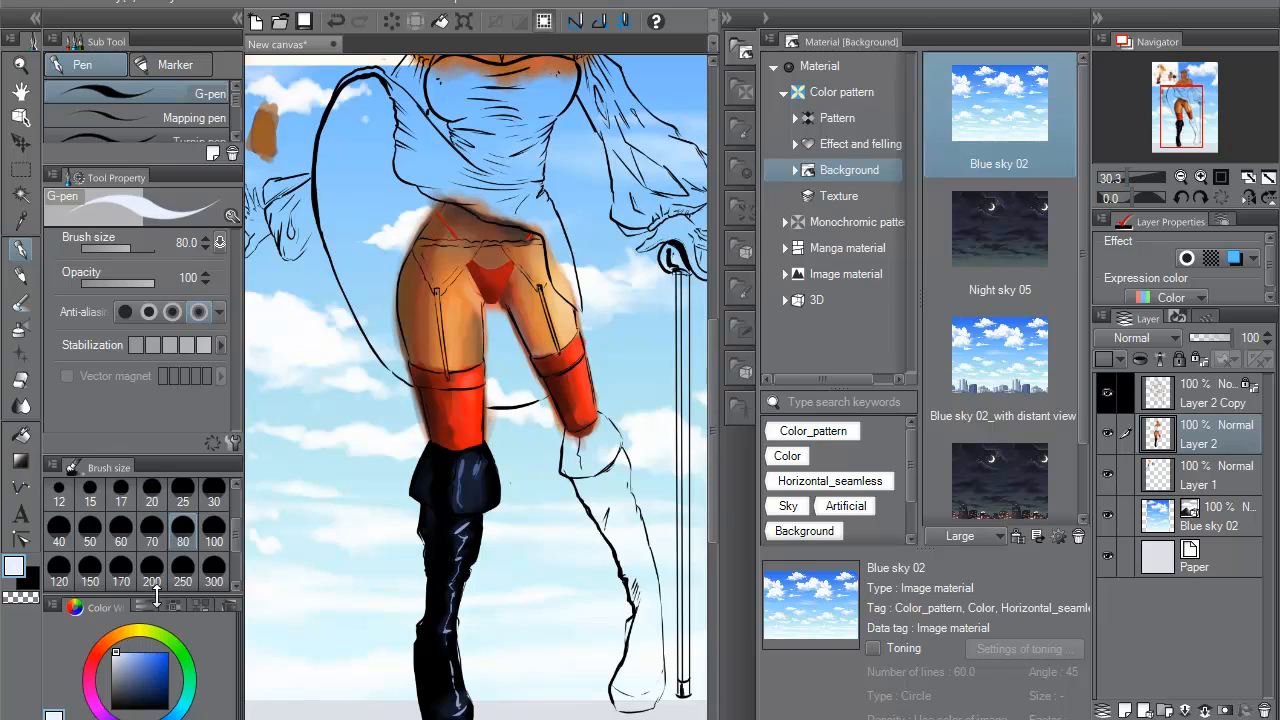
mouse_move(452, 668)
left_mouse_down()
mouse_move(456, 698)
mouse_move(452, 660)
left_mouse_up()
left_click(151, 493)
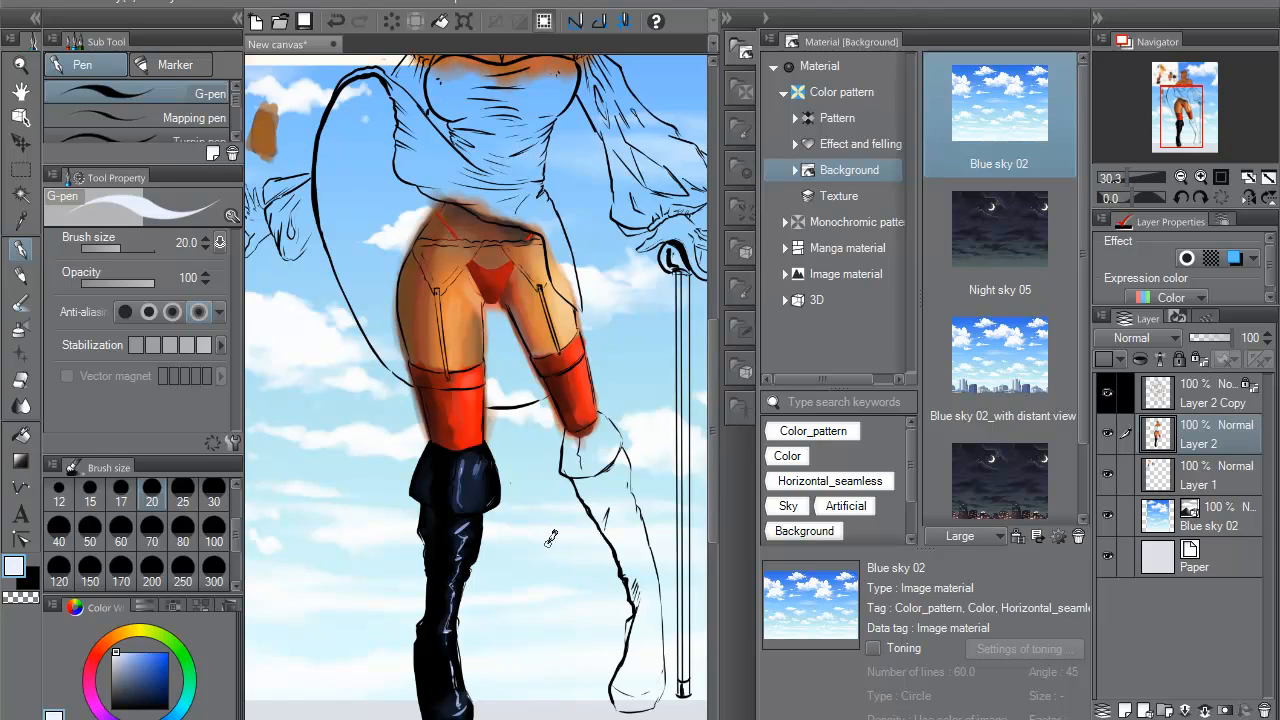
- Examine the shaded boot, the stockings and the upper body in relation to the whole figure
scroll(582, 519, "down", 1)
scroll(582, 519, "down", 1)
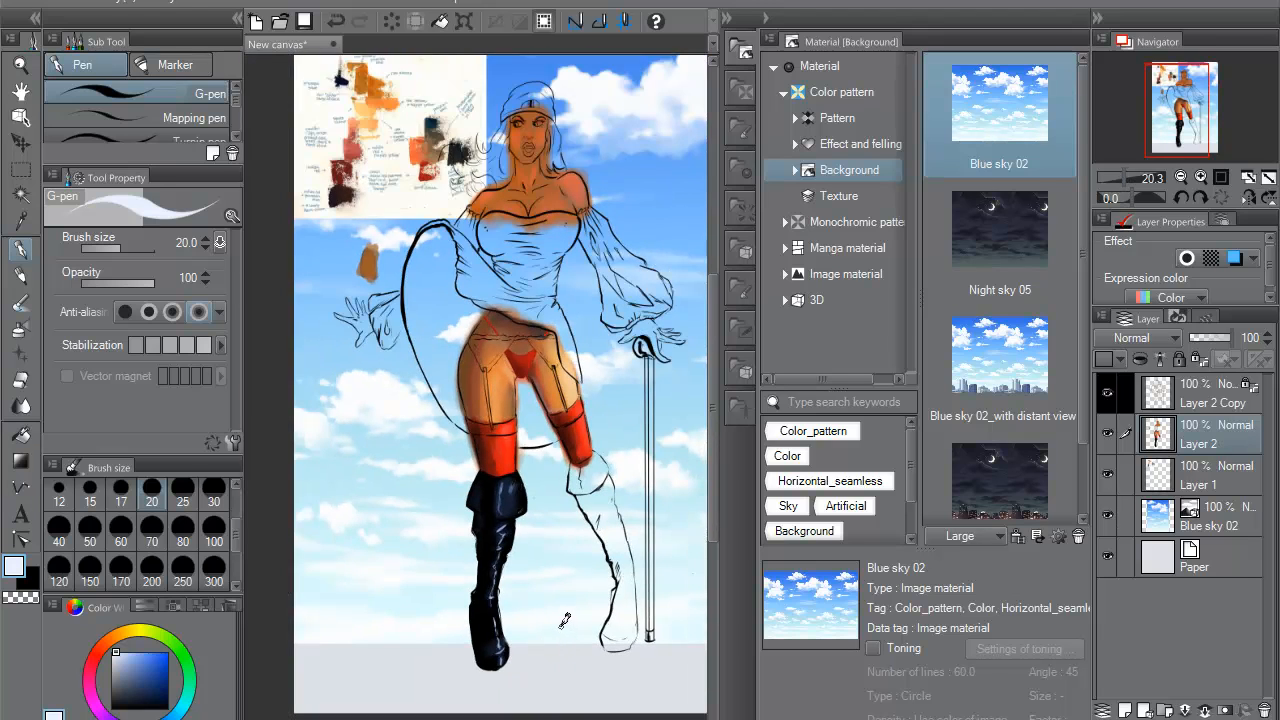
scroll(560, 617, "up", 1)
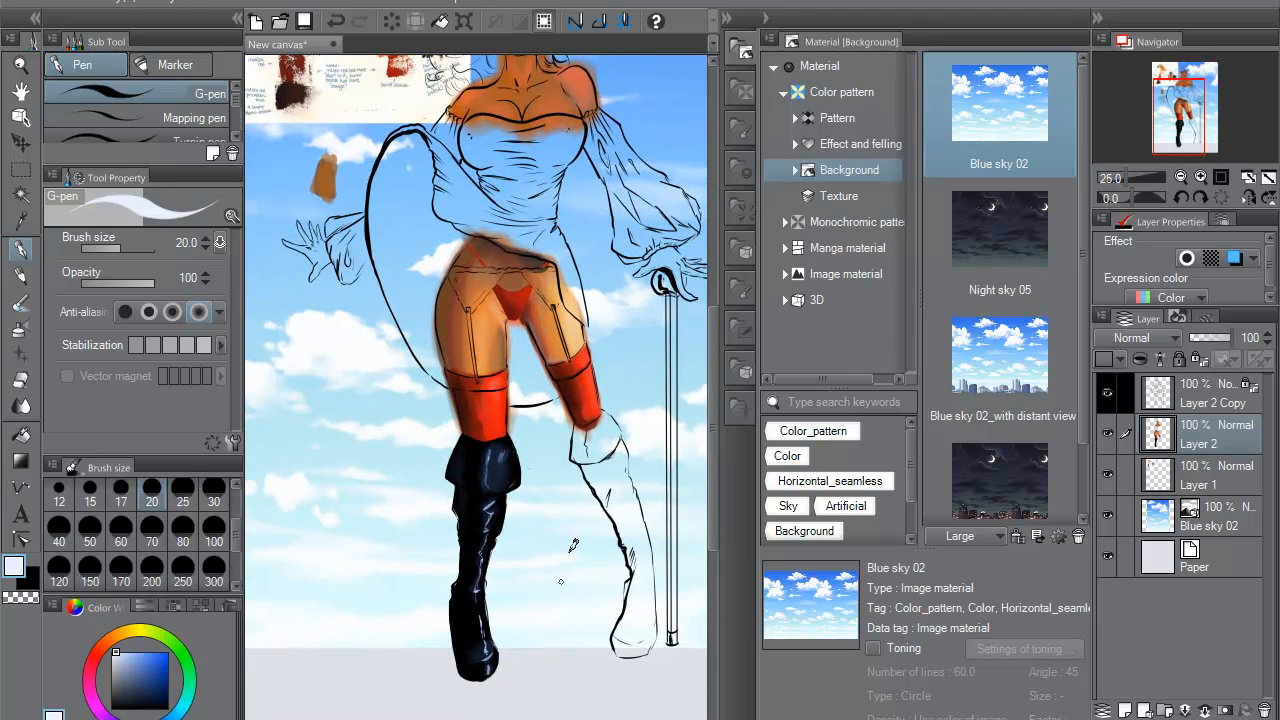
left_click_drag(573, 488, 557, 499)
scroll(548, 541, "up", 1)
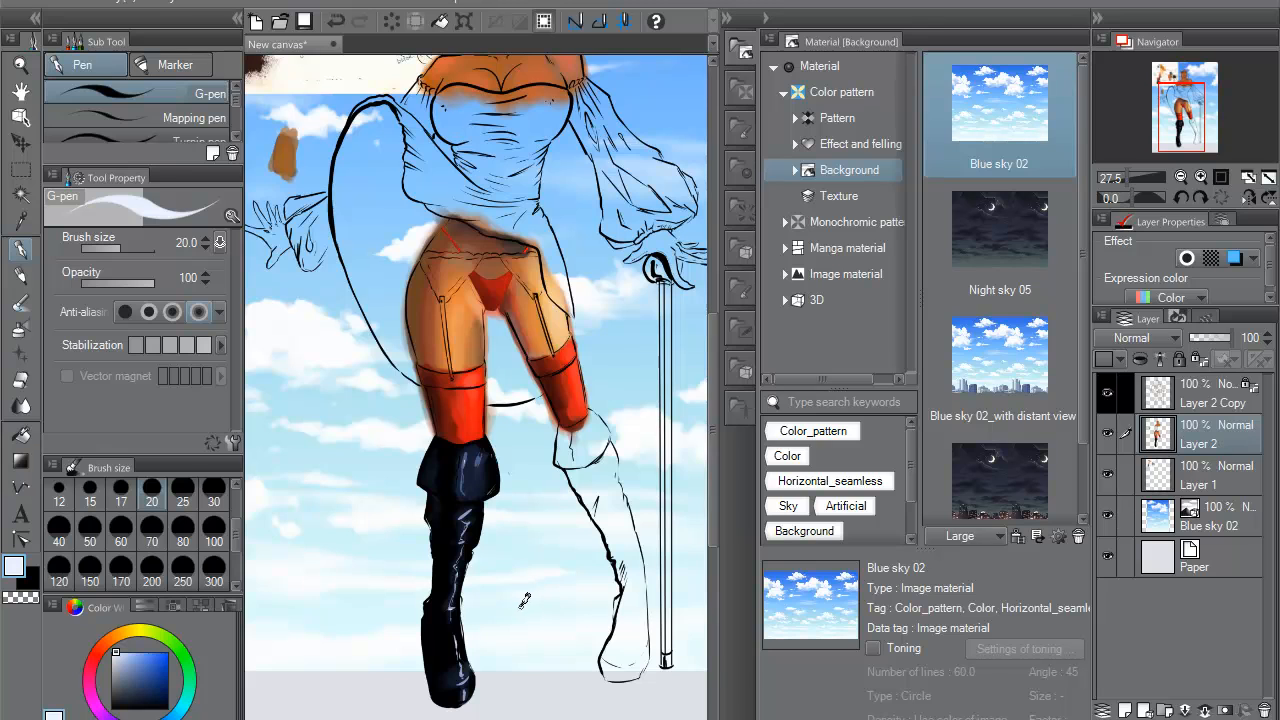
left_click_drag(631, 394, 606, 466)
scroll(579, 544, "down", 2)
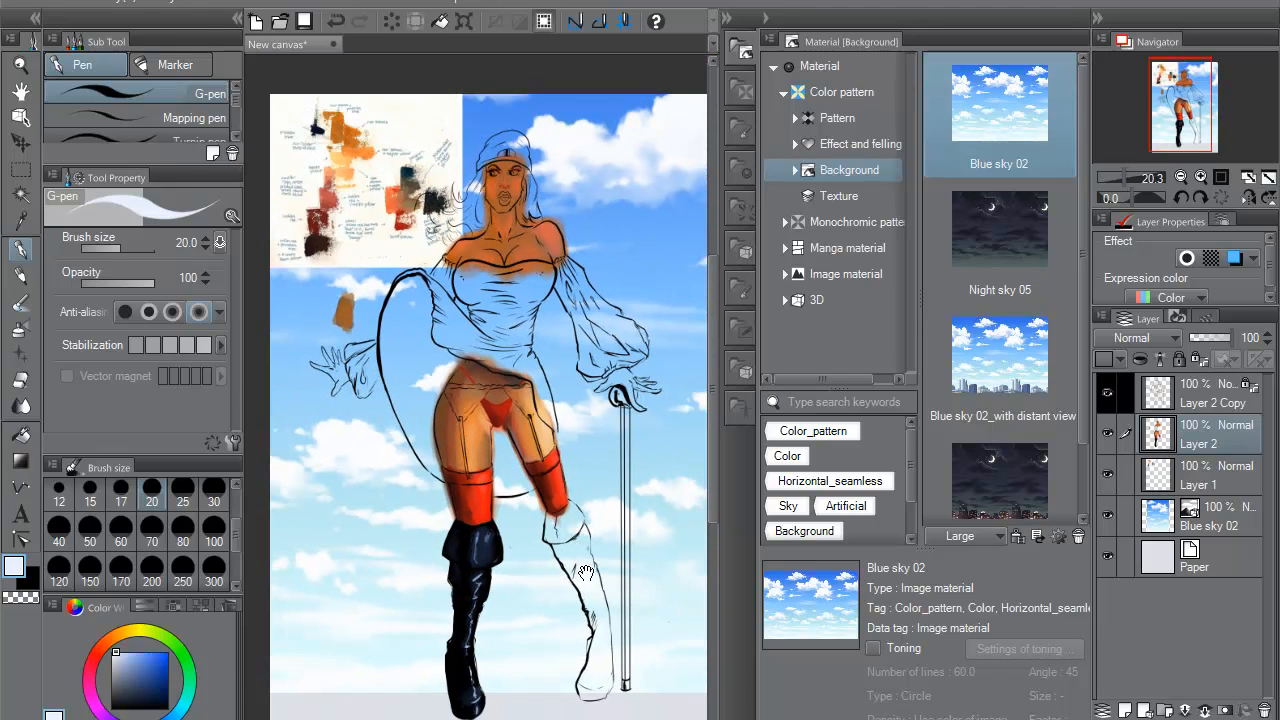
scroll(586, 590, "down", 2)
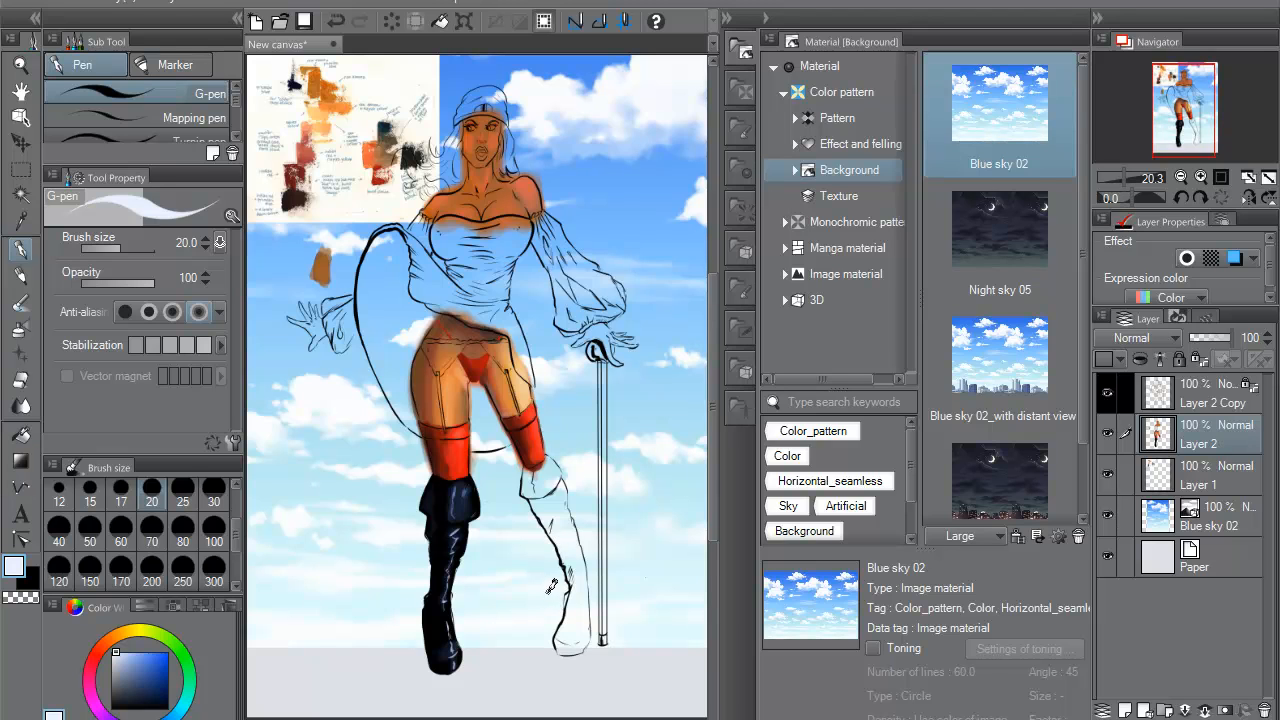
scroll(553, 585, "up", 3)
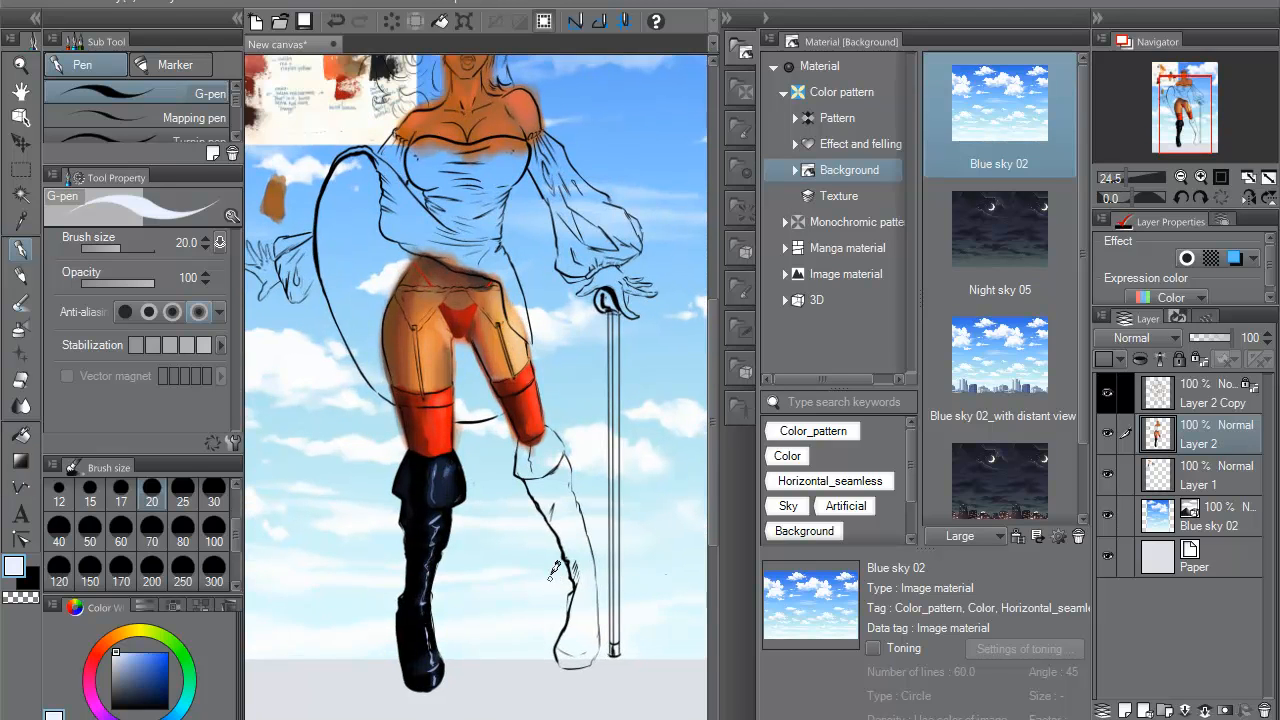
scroll(566, 515, "down", 2)
scroll(548, 567, "up", 2)
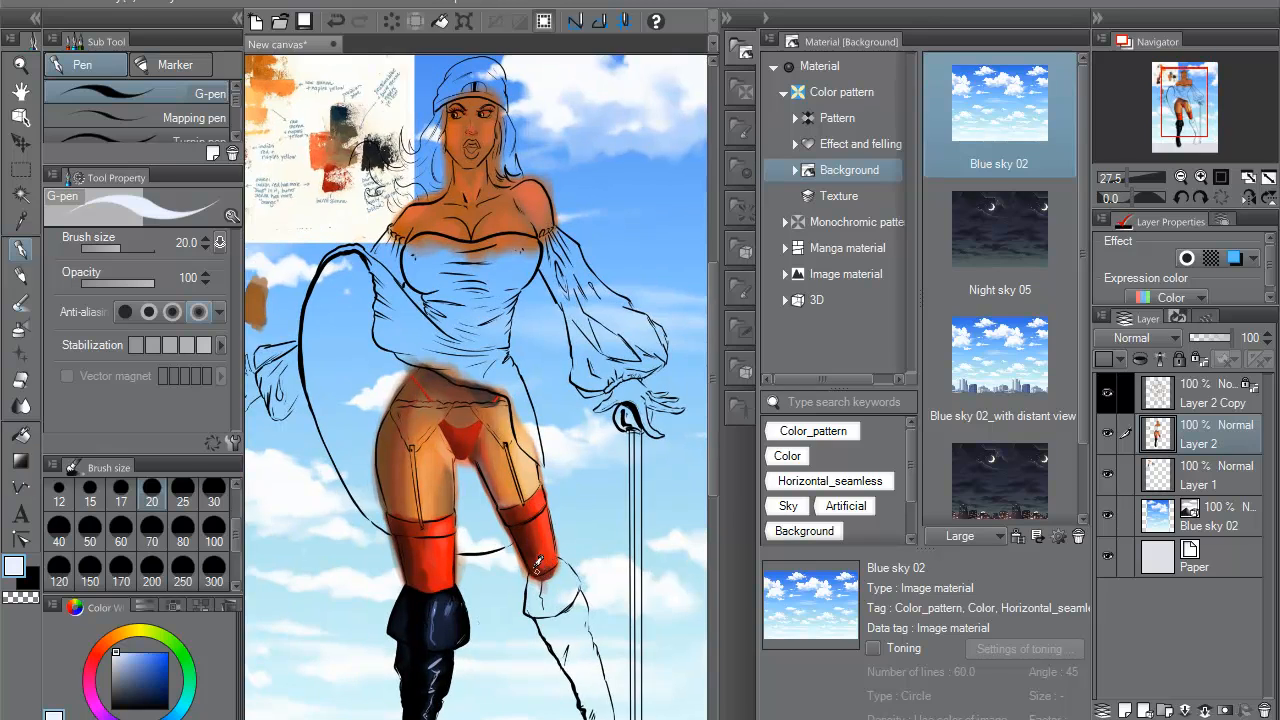
left_click_drag(497, 545, 559, 543)
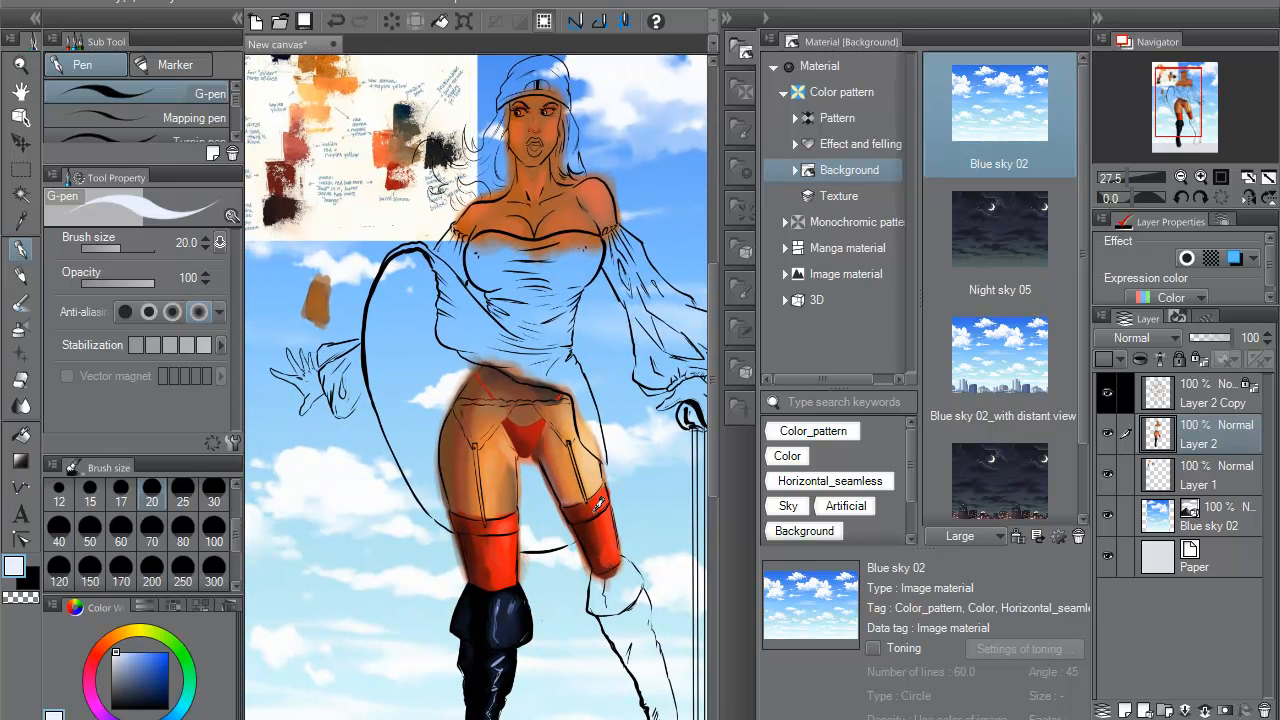
left_click_drag(630, 400, 566, 540)
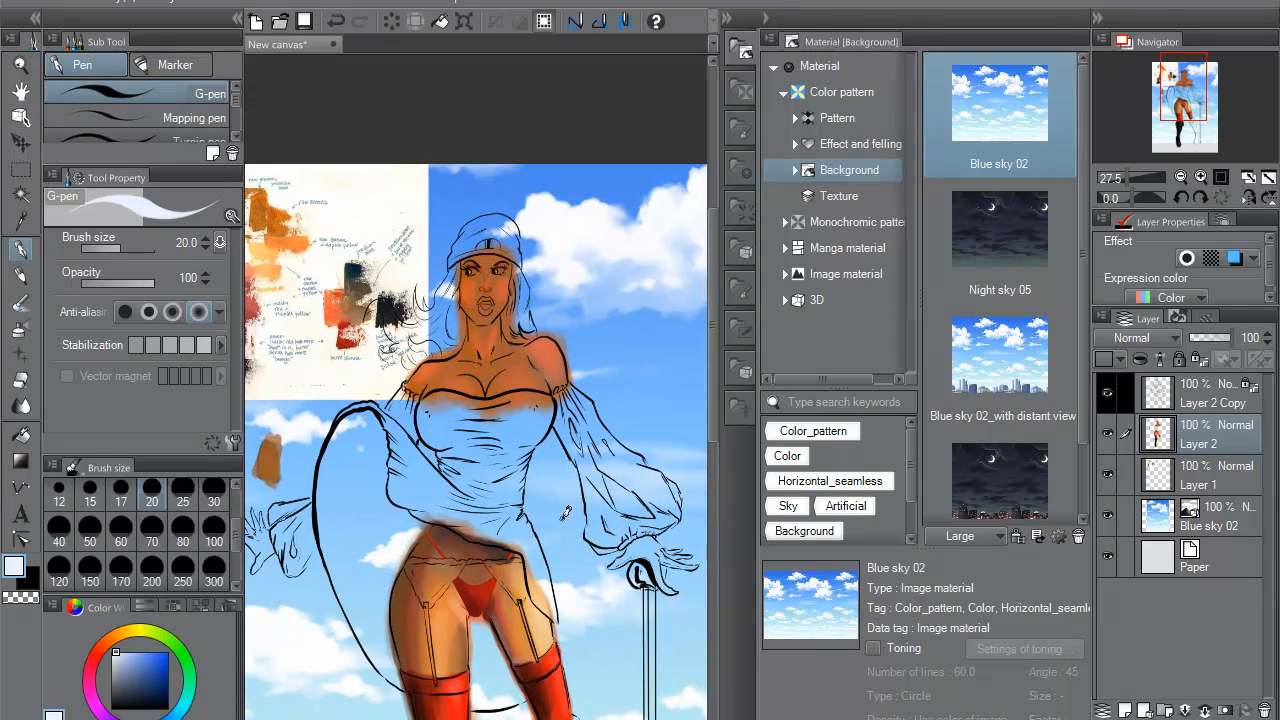
left_click_drag(565, 516, 572, 428)
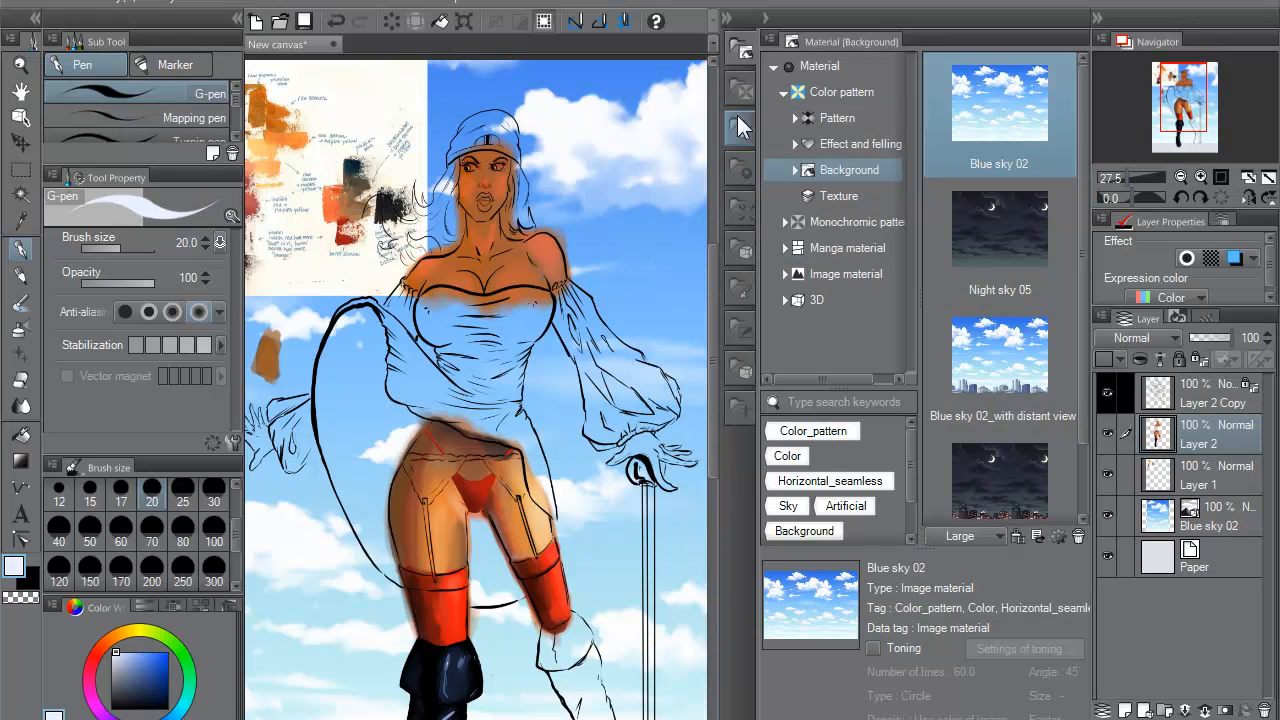
- Collapse the materials area and add a Hue/Saturation/Luminosity correction layer above Layer 2 with saturation at -100
left_click(765, 19)
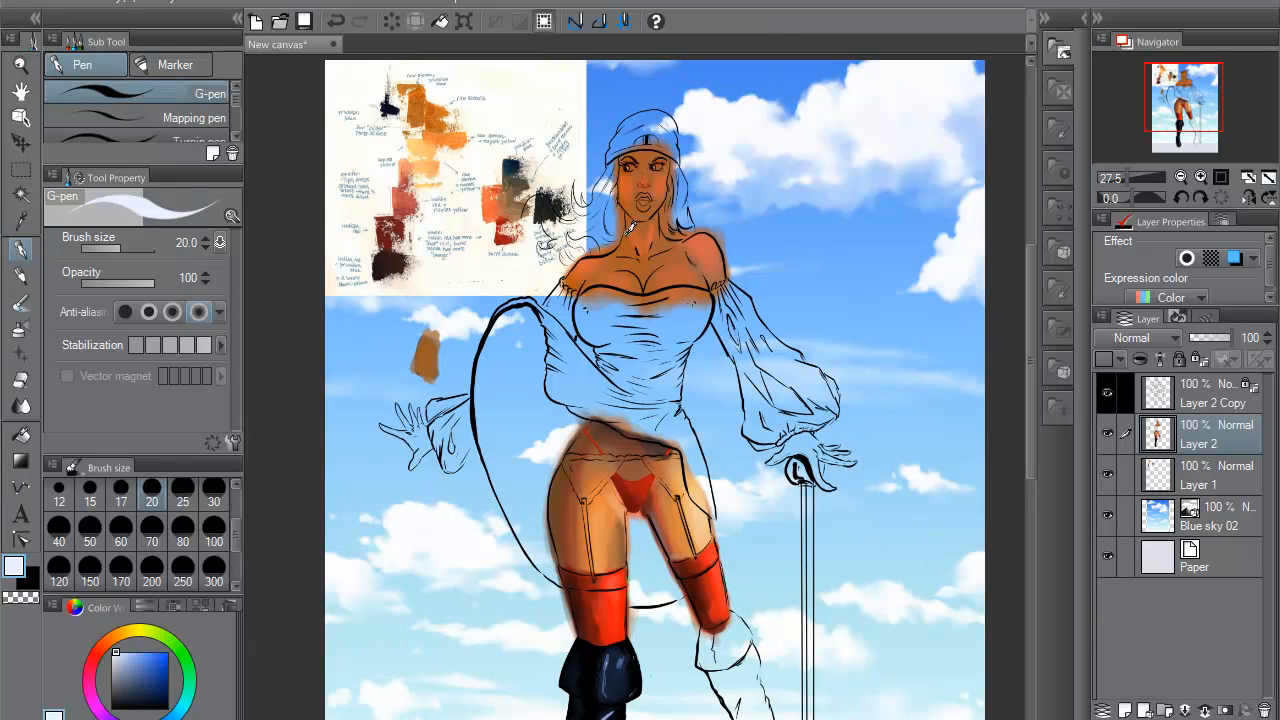
left_click(180, 3)
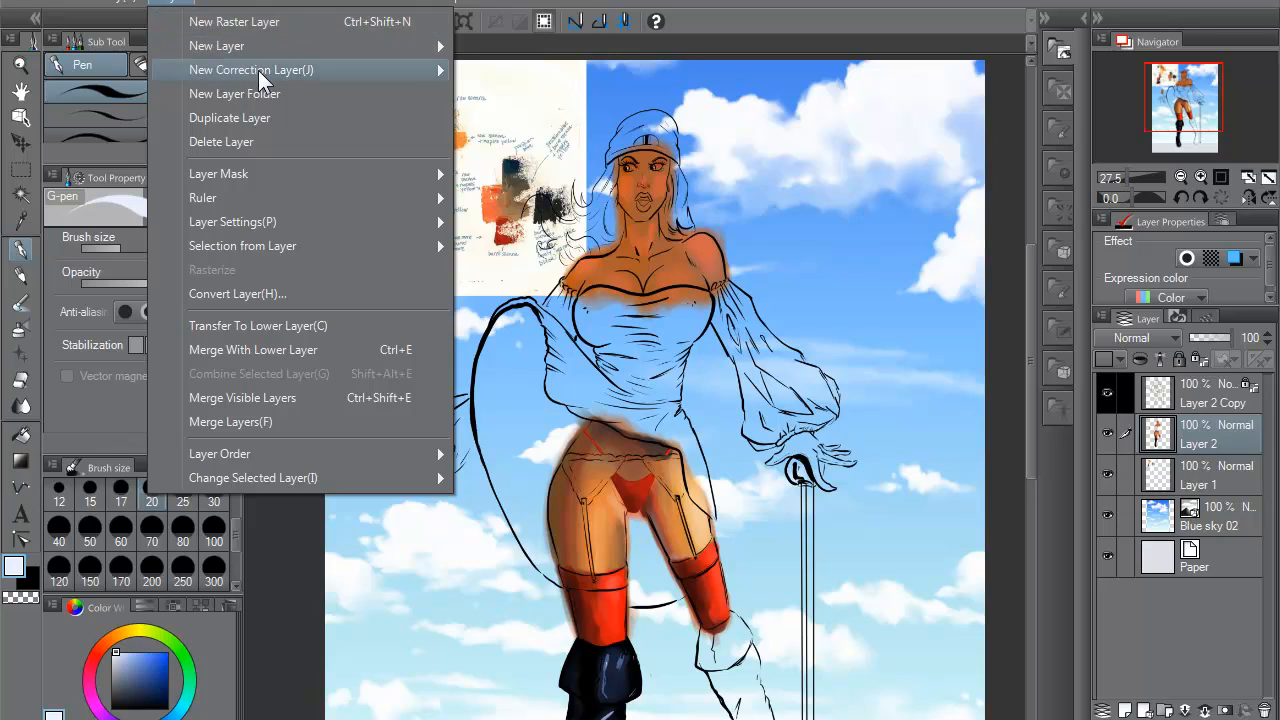
mouse_move(258, 70)
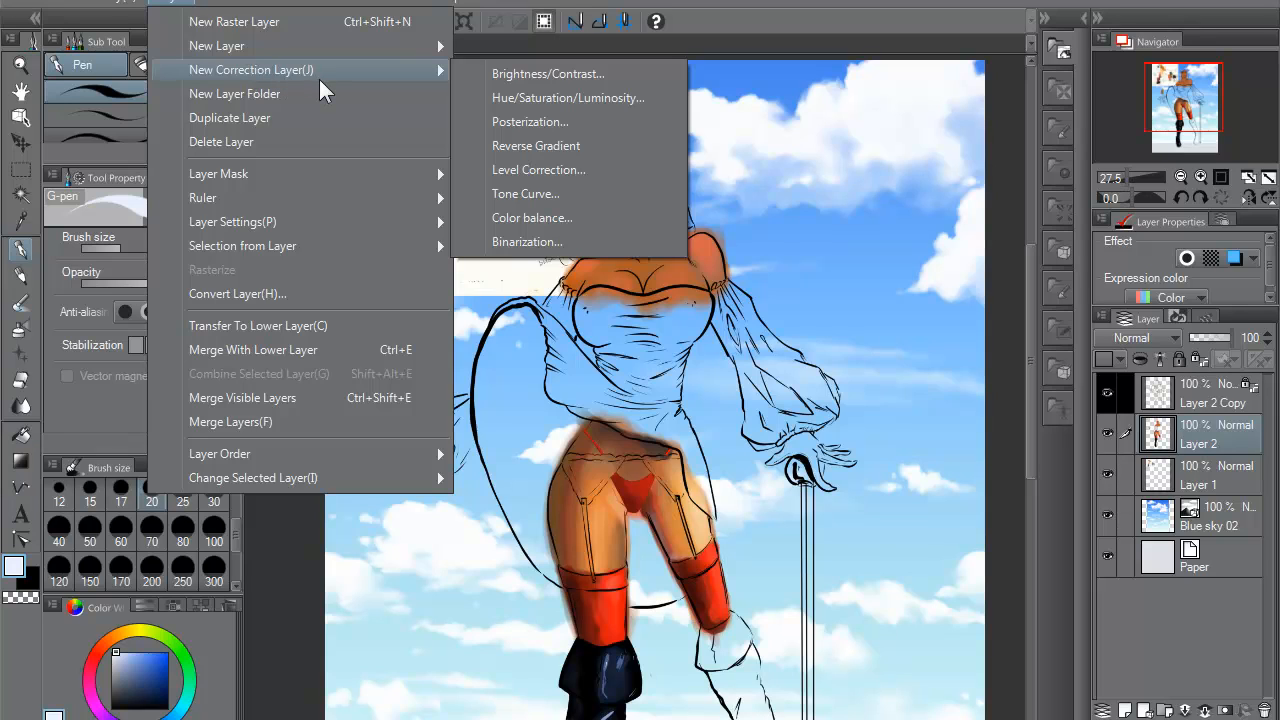
left_click(528, 97)
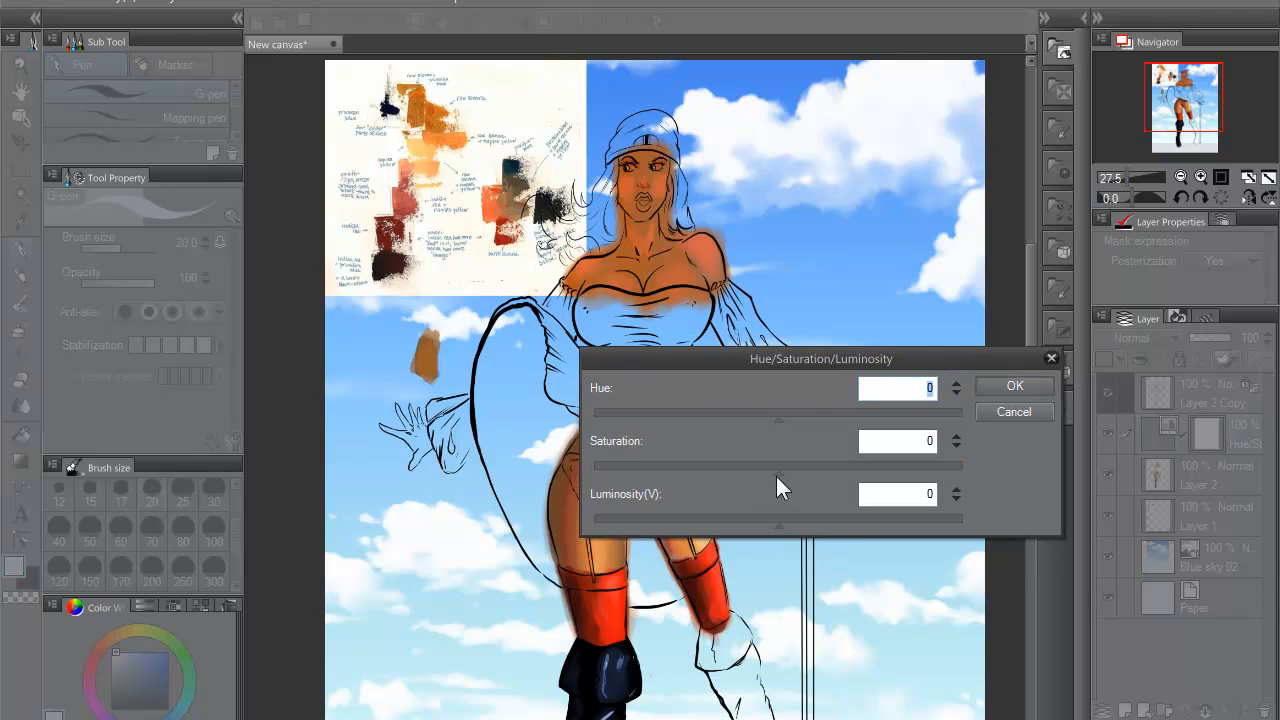
left_click_drag(779, 472, 563, 488)
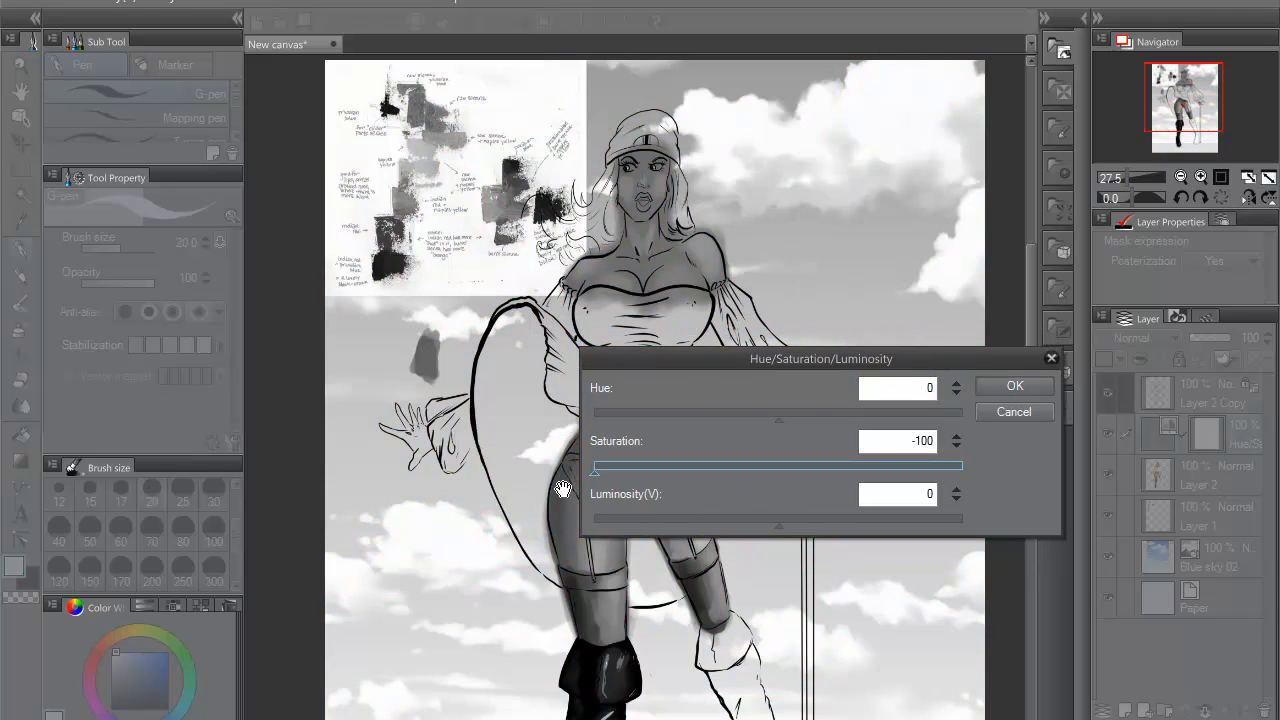
left_click(1010, 385)
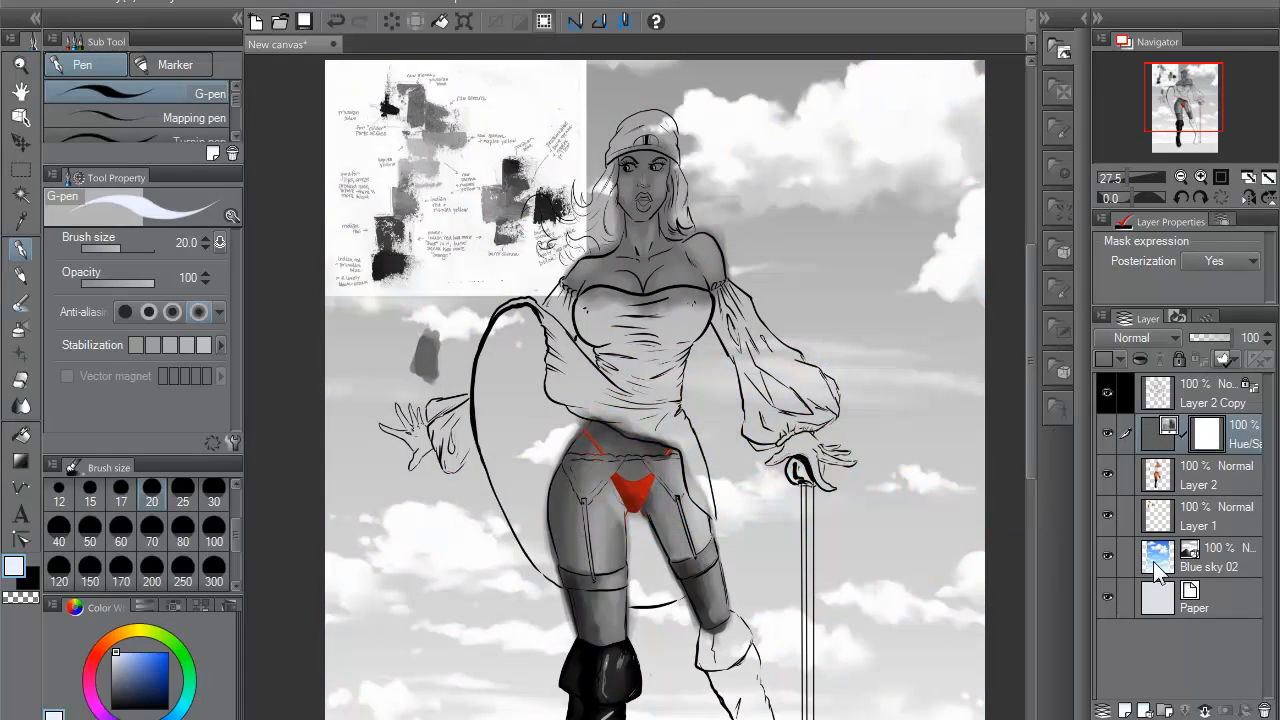
- Compare the painting's values in greyscale and in color by toggling the correction layer's visibility
mouse_move(1238, 450)
left_mouse_down()
mouse_move(1222, 492)
mouse_move(1230, 425)
mouse_move(1232, 440)
left_mouse_up()
left_click(1107, 433)
left_click(1107, 433)
left_click(1107, 433)
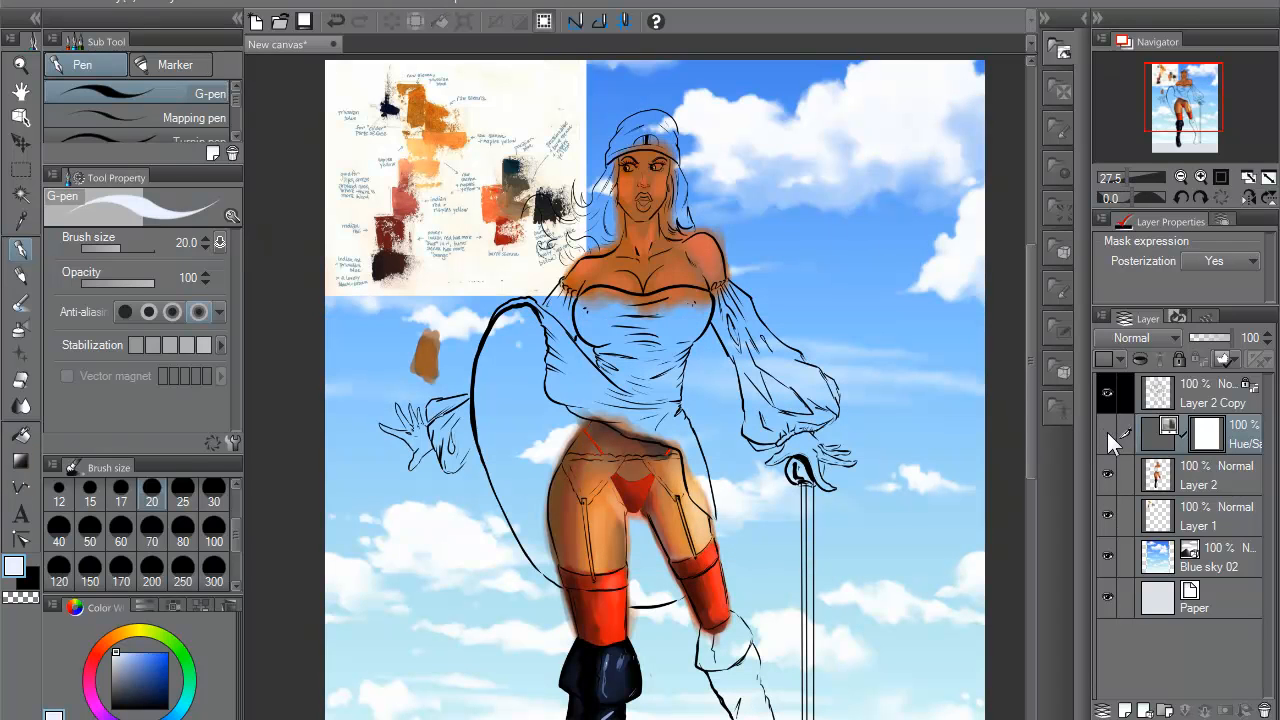
left_click(1107, 432)
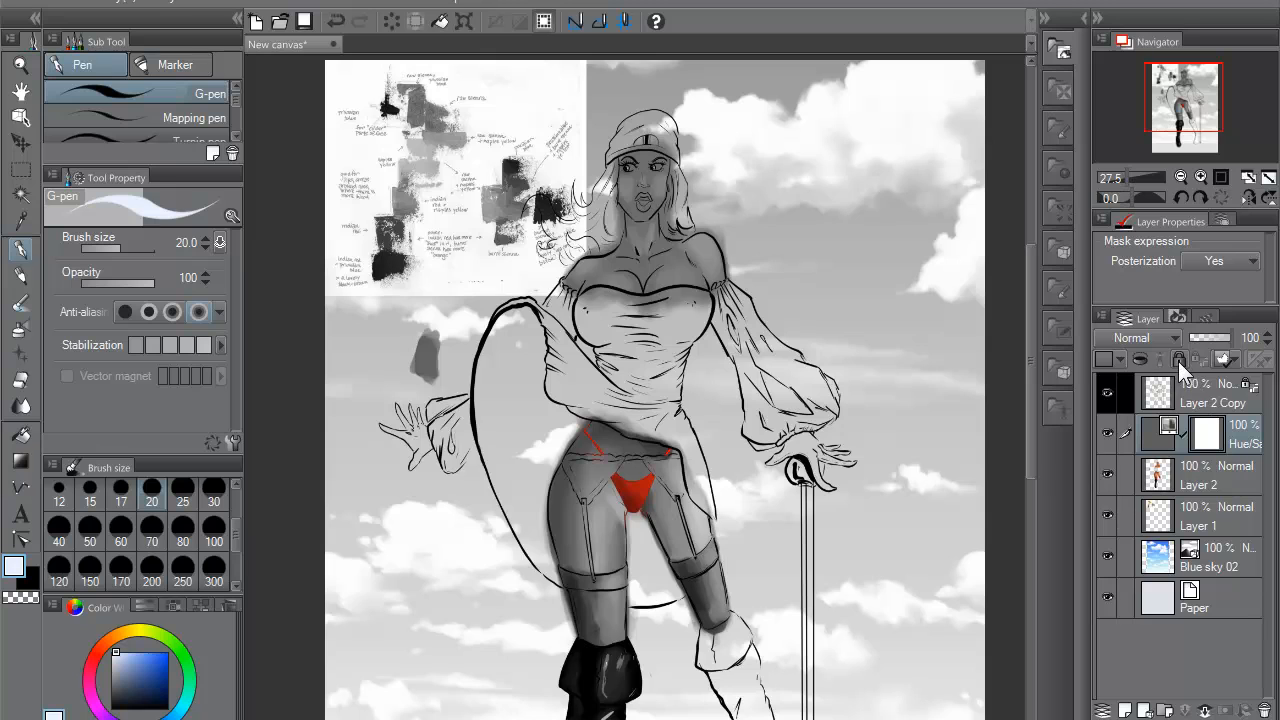
- Lock and hide the Hue/Saturation/Luminosity correction layer, and make Layer 2 the active layer
left_click(1178, 361)
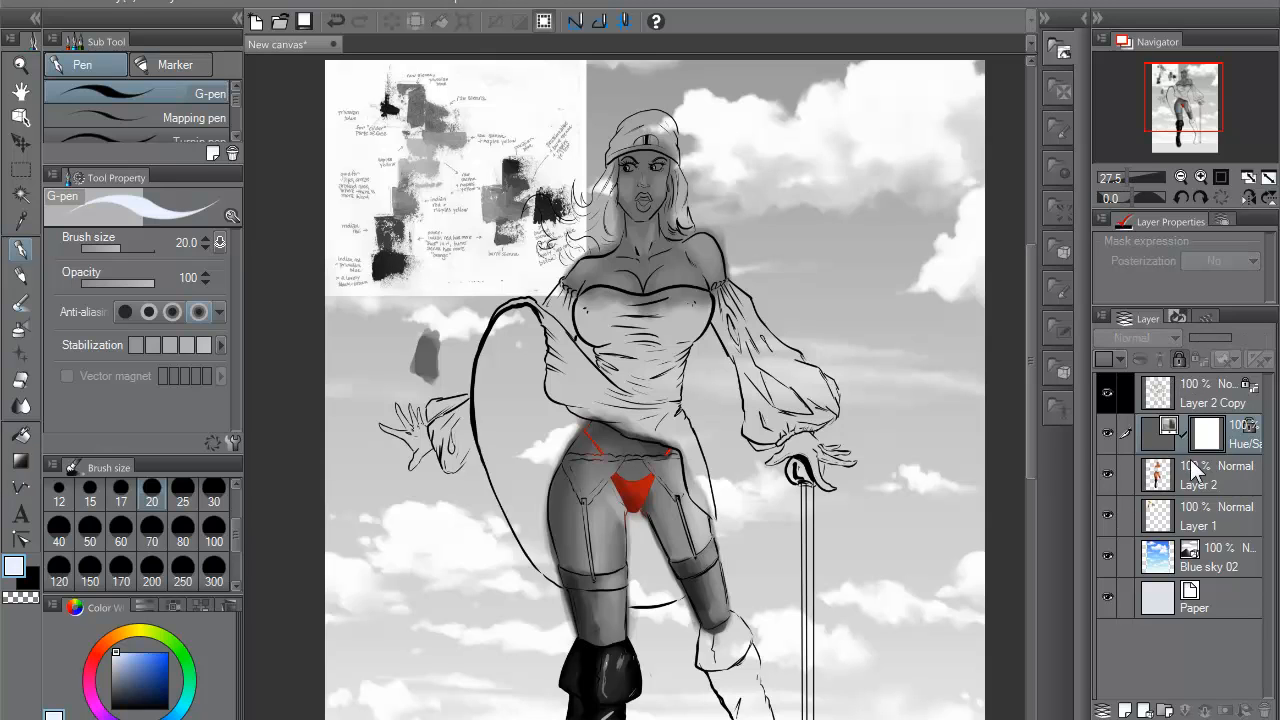
left_click(1107, 432)
left_click(1107, 432)
left_click(1107, 433)
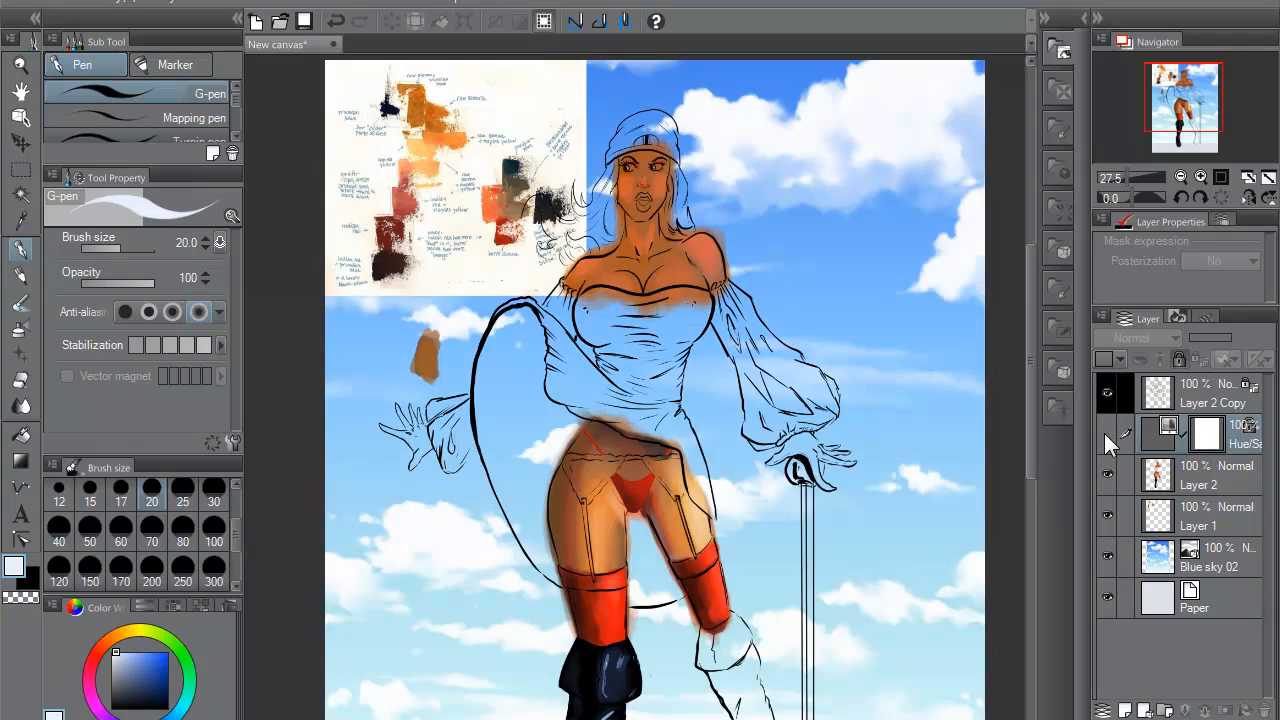
left_click(1171, 465)
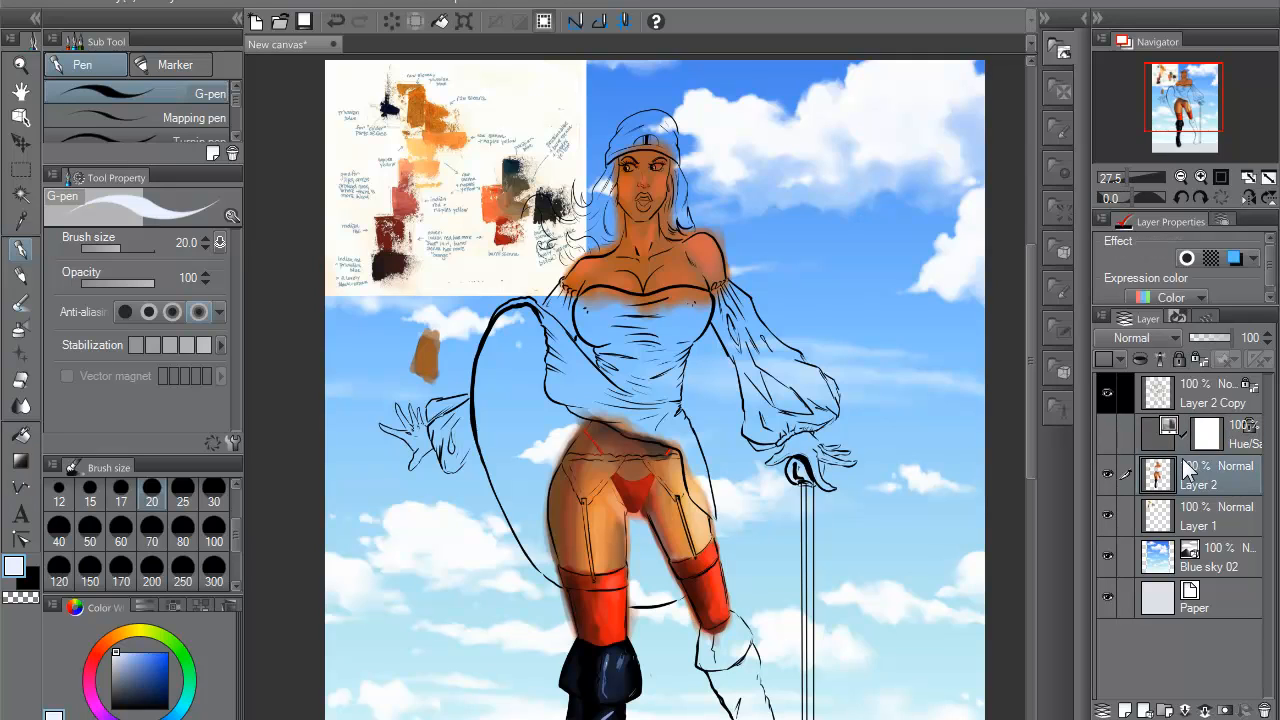
- Blend the thigh above the raised leg's red stocking with Transparent watercolor at size 80, using light and mid skin tones sampled from the leg
left_click(20, 302)
left_click(706, 511, "alt")
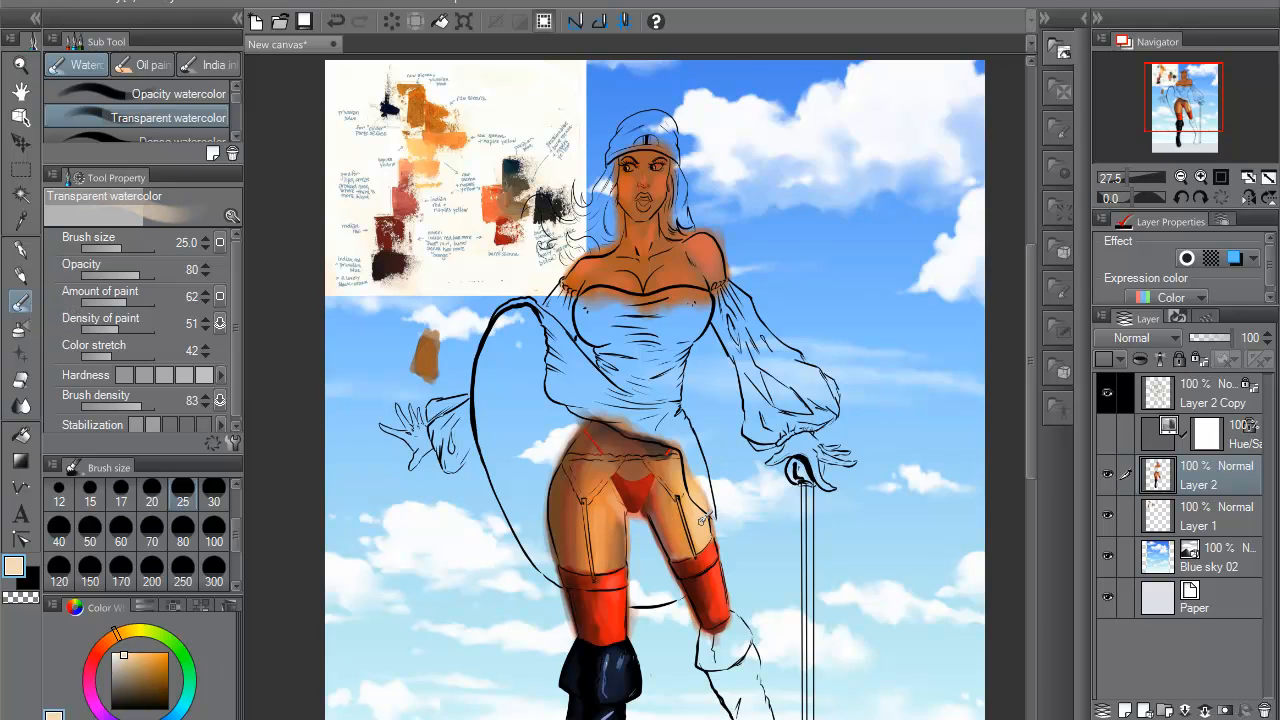
left_click(182, 527)
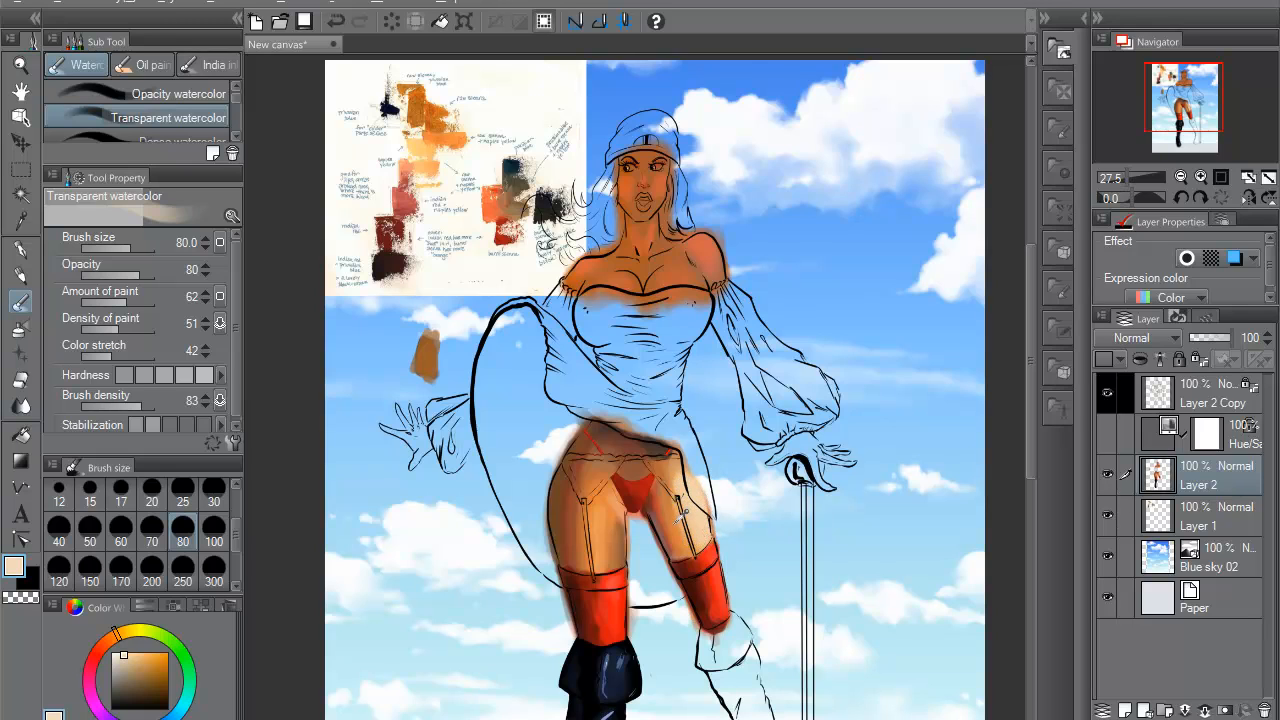
left_click(680, 510, "alt")
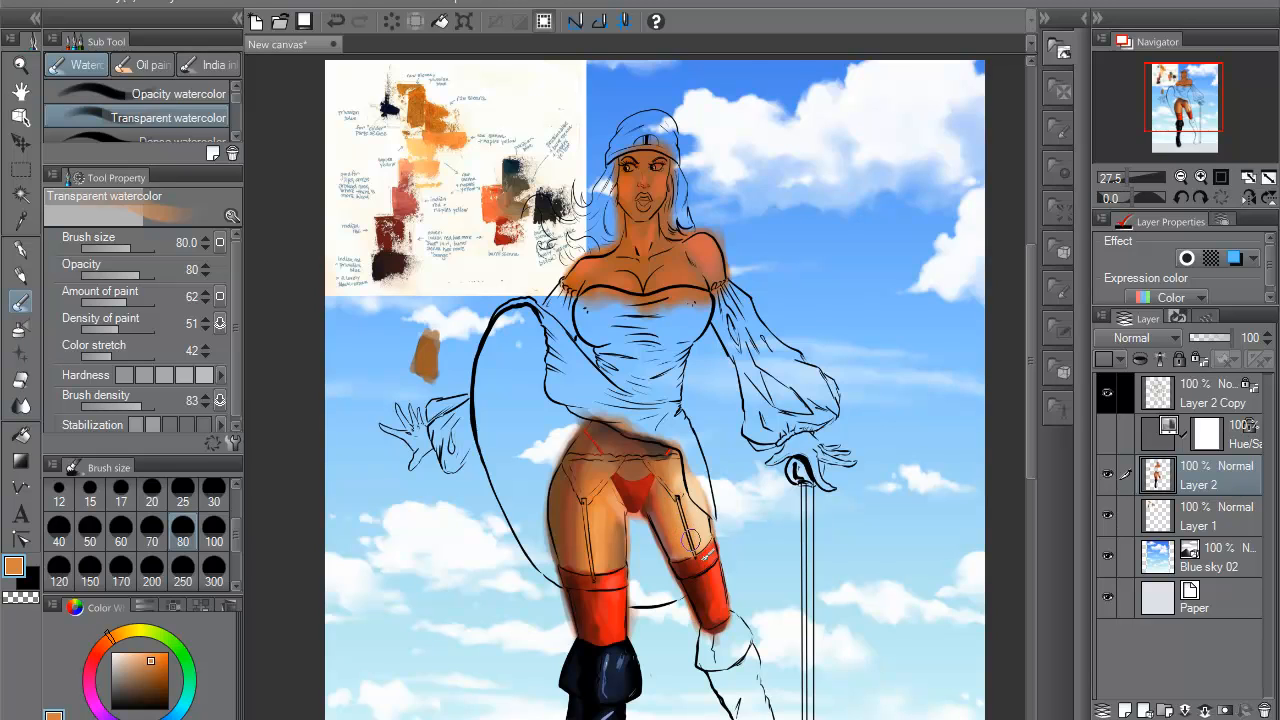
left_click(710, 522, "alt")
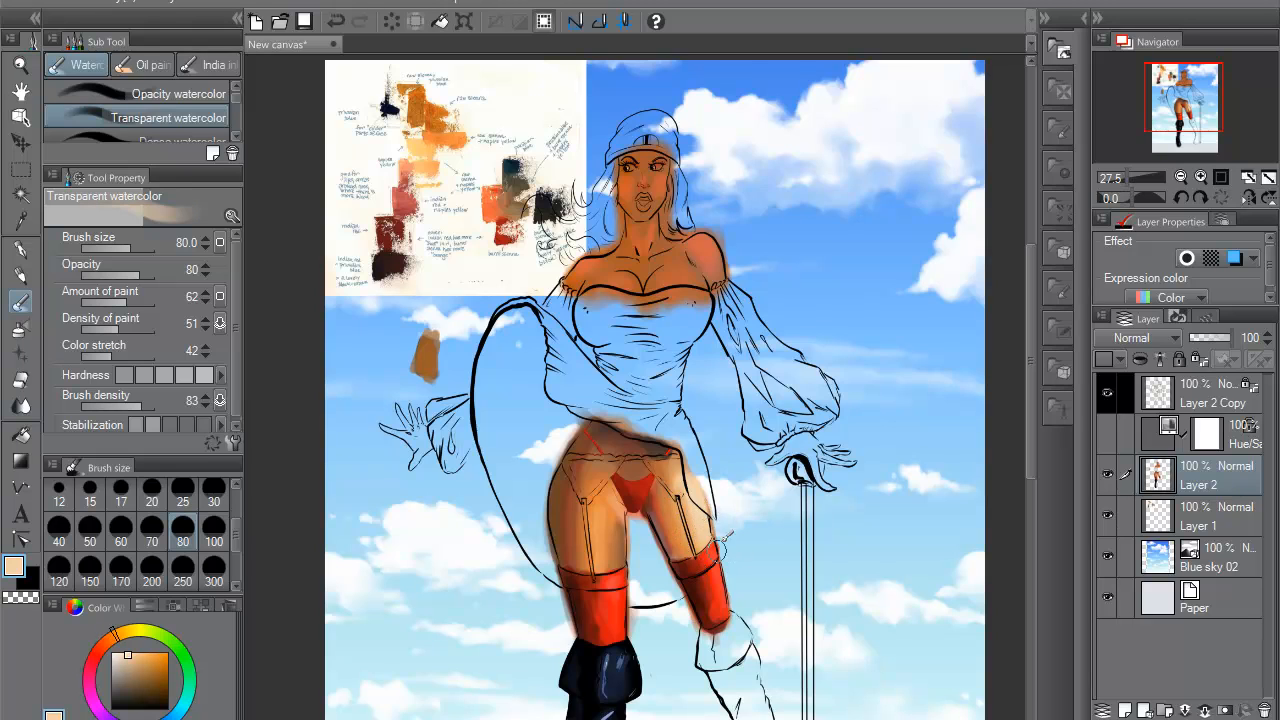
- Check the painted skin and clothing values in greyscale by toggling the Hue/Saturation/Luminosity correction layer's visibility
left_click(1108, 433)
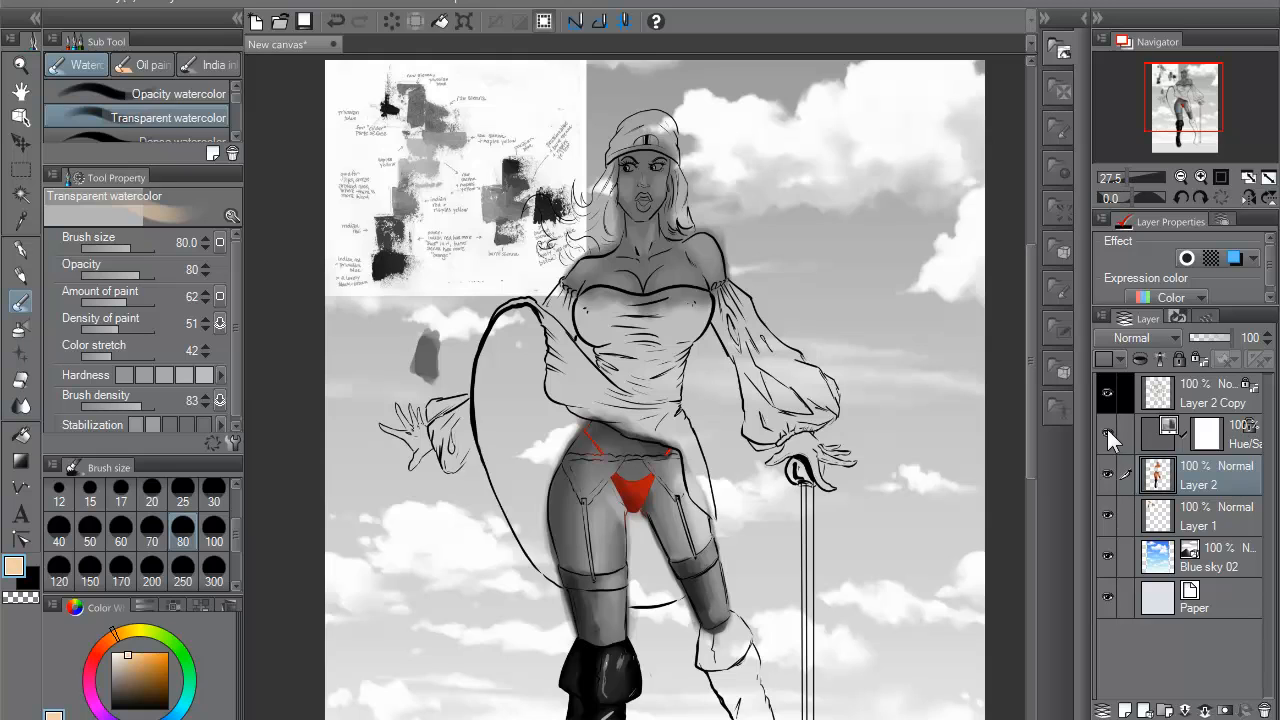
left_click(1107, 433)
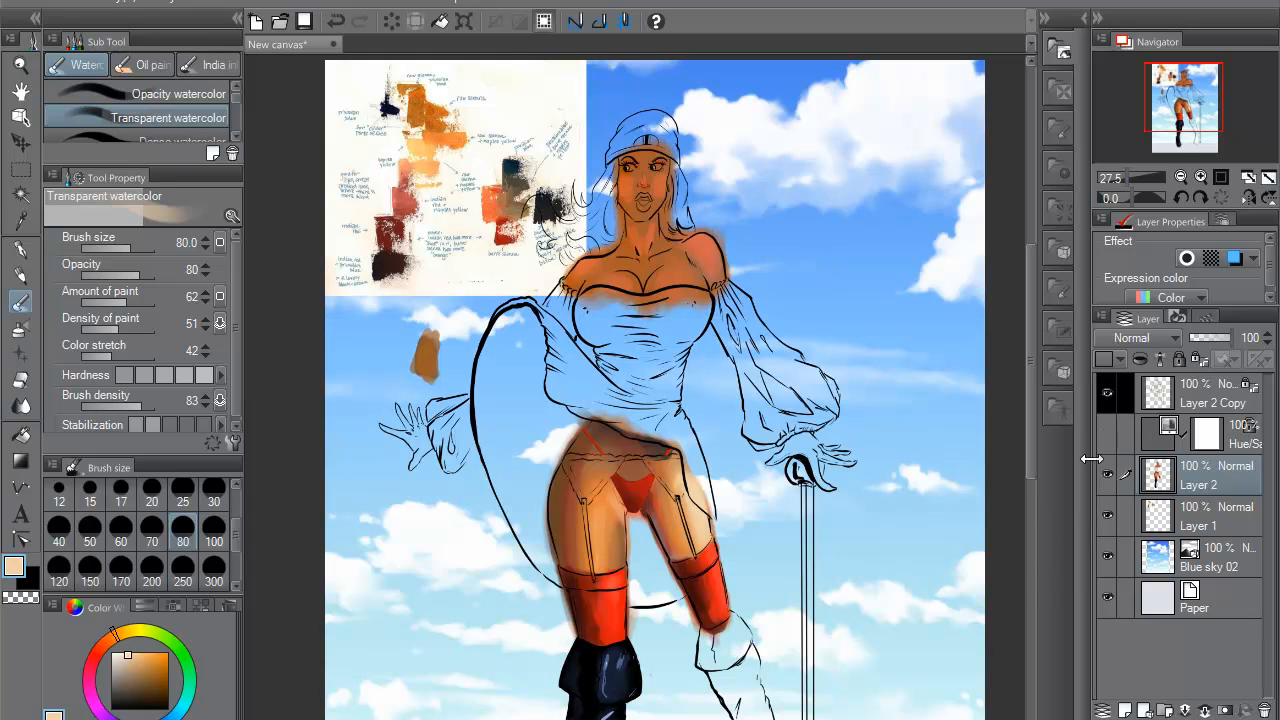
left_click(1105, 433)
left_click(1106, 433)
- Shade the thighs below the dress with dark brown and sampled skin tones at size 25, and erase the overspill with the transparent-color G-pen
left_click(187, 495)
left_click_drag(150, 698, 148, 703)
left_click(99, 642)
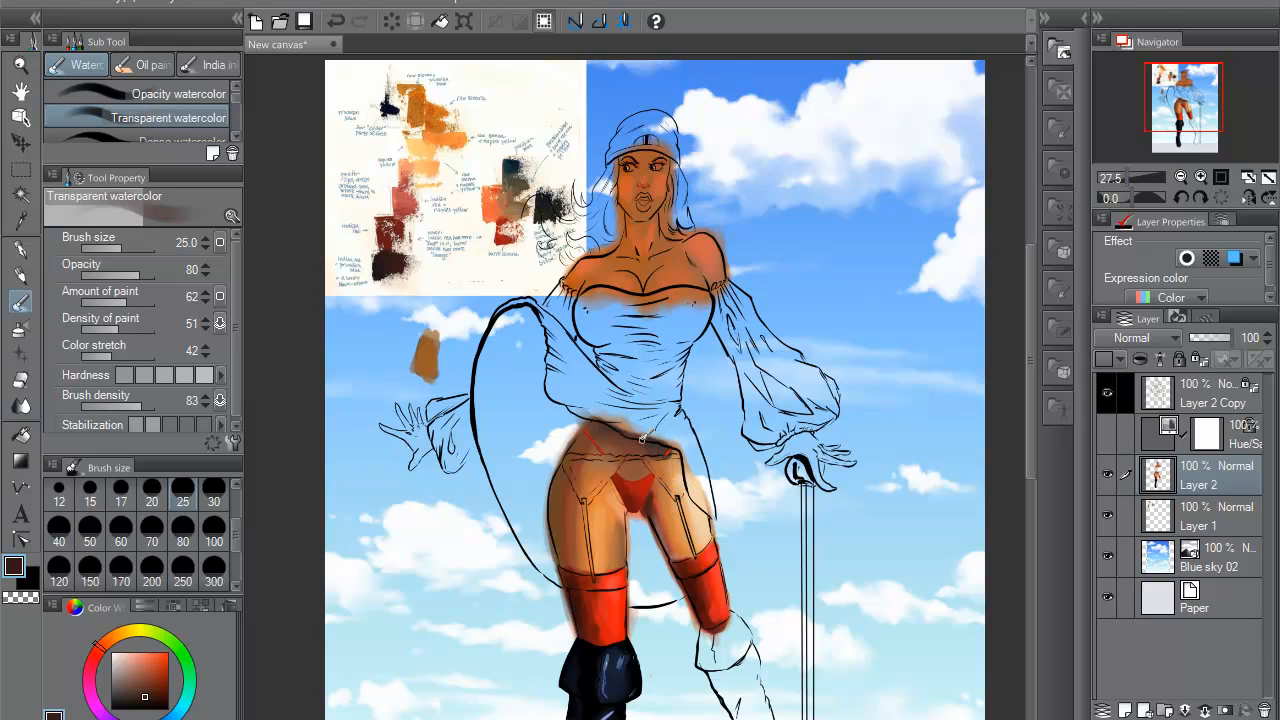
left_click(662, 492, "alt")
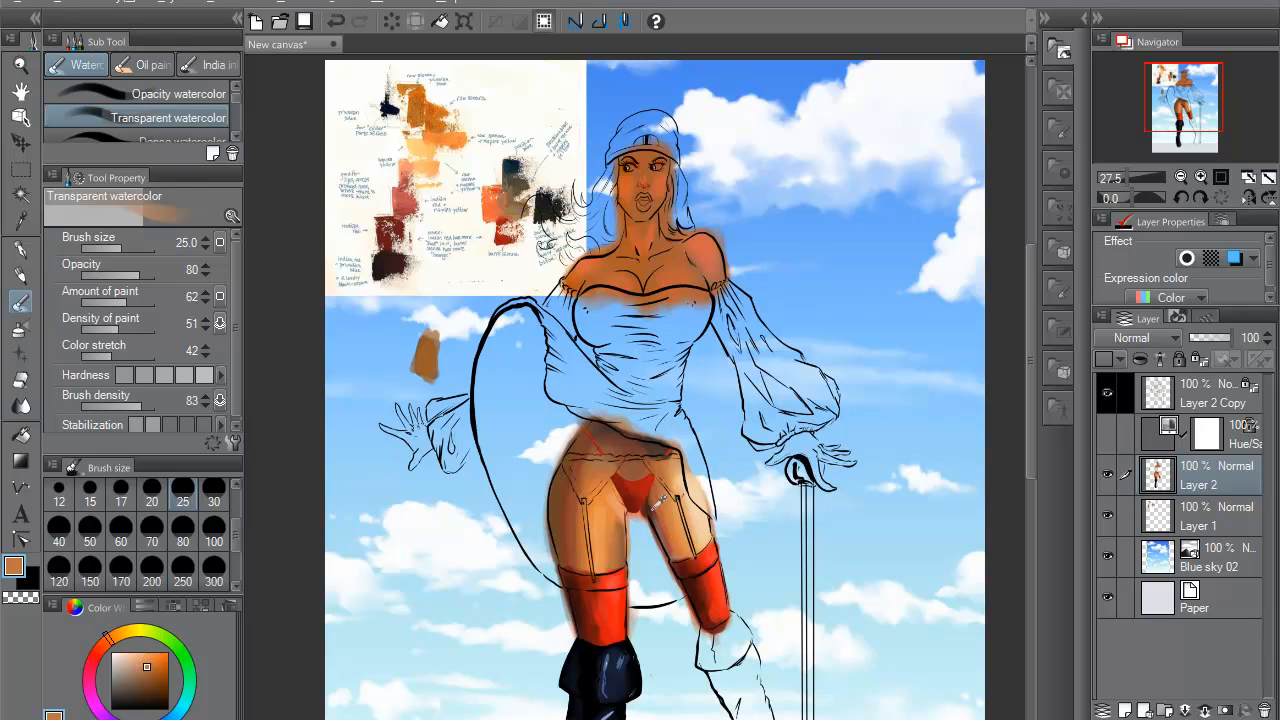
left_click(656, 503, "alt")
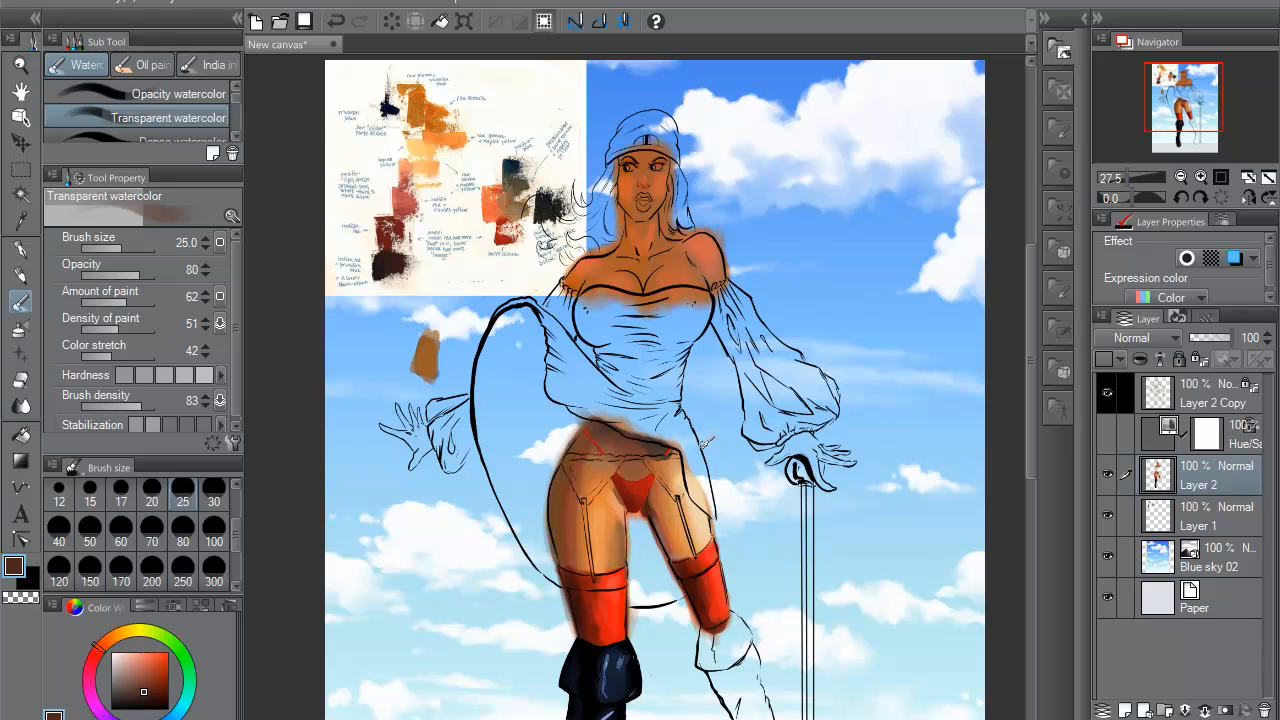
left_click(630, 508, "alt")
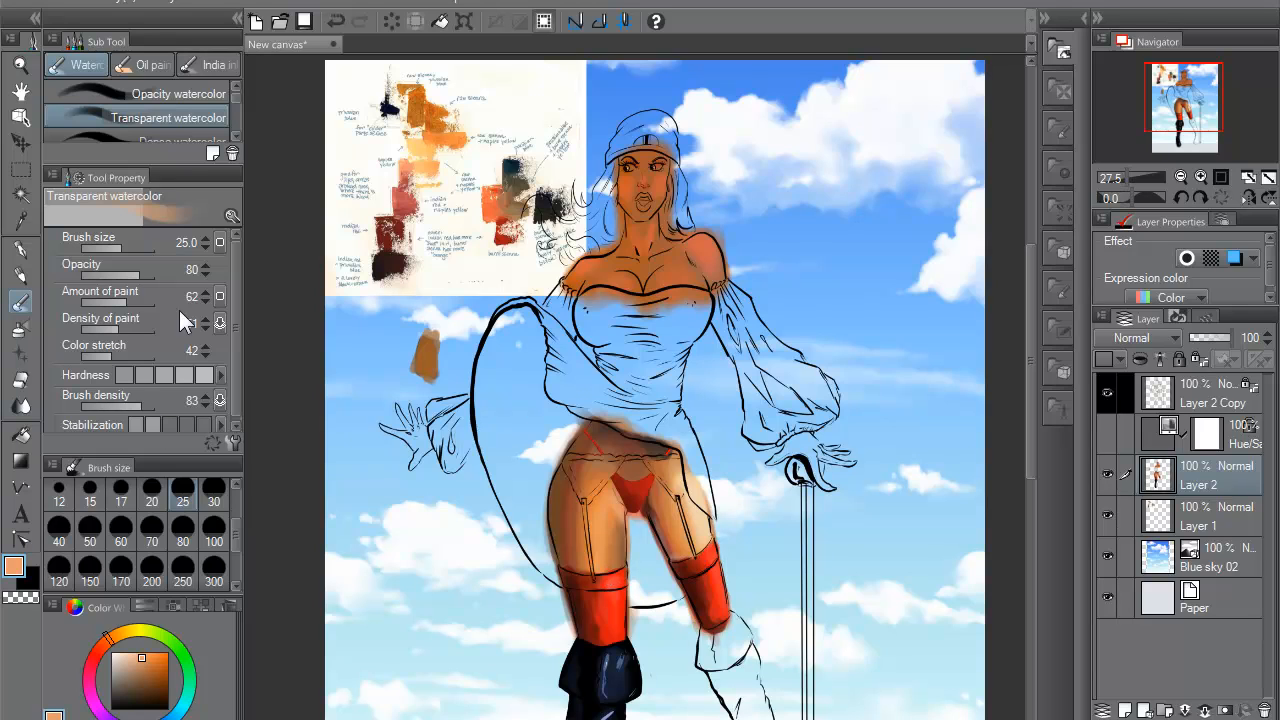
left_click(20, 248)
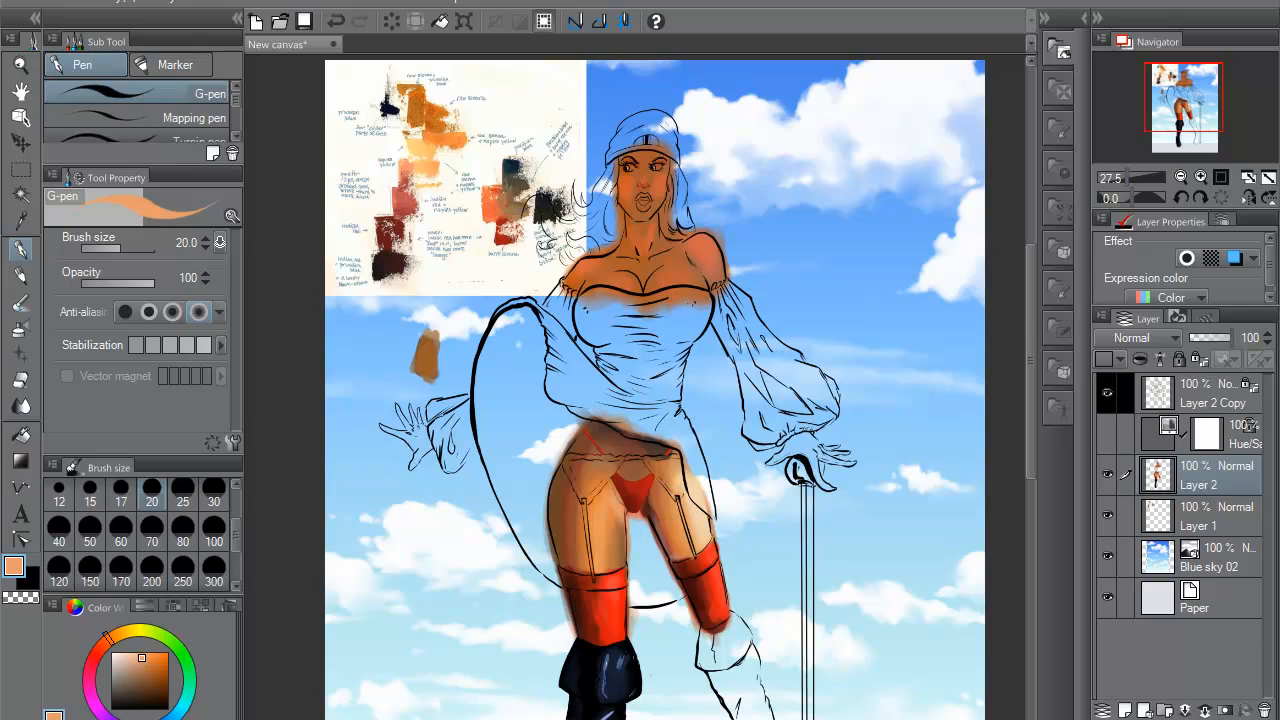
key("c")
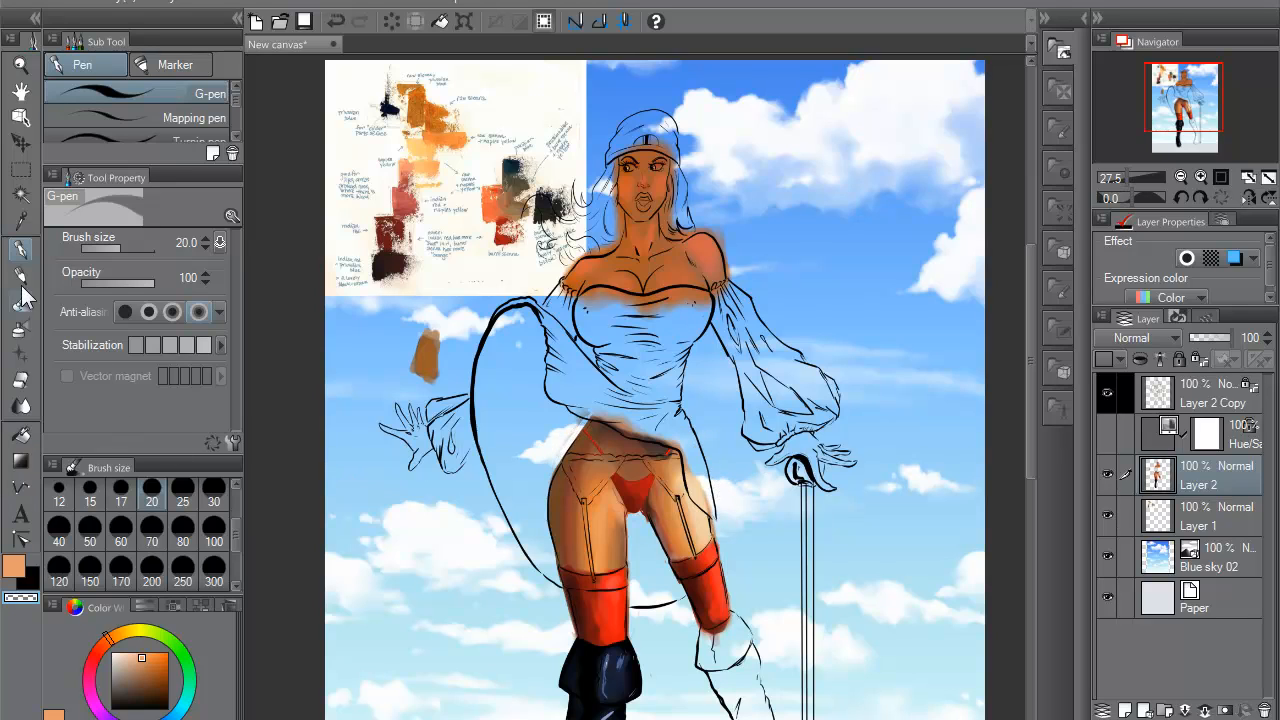
- Block in the first areas of the dress bodice with the G-pen, using the bright red sampled from the stocking
left_click(93, 657)
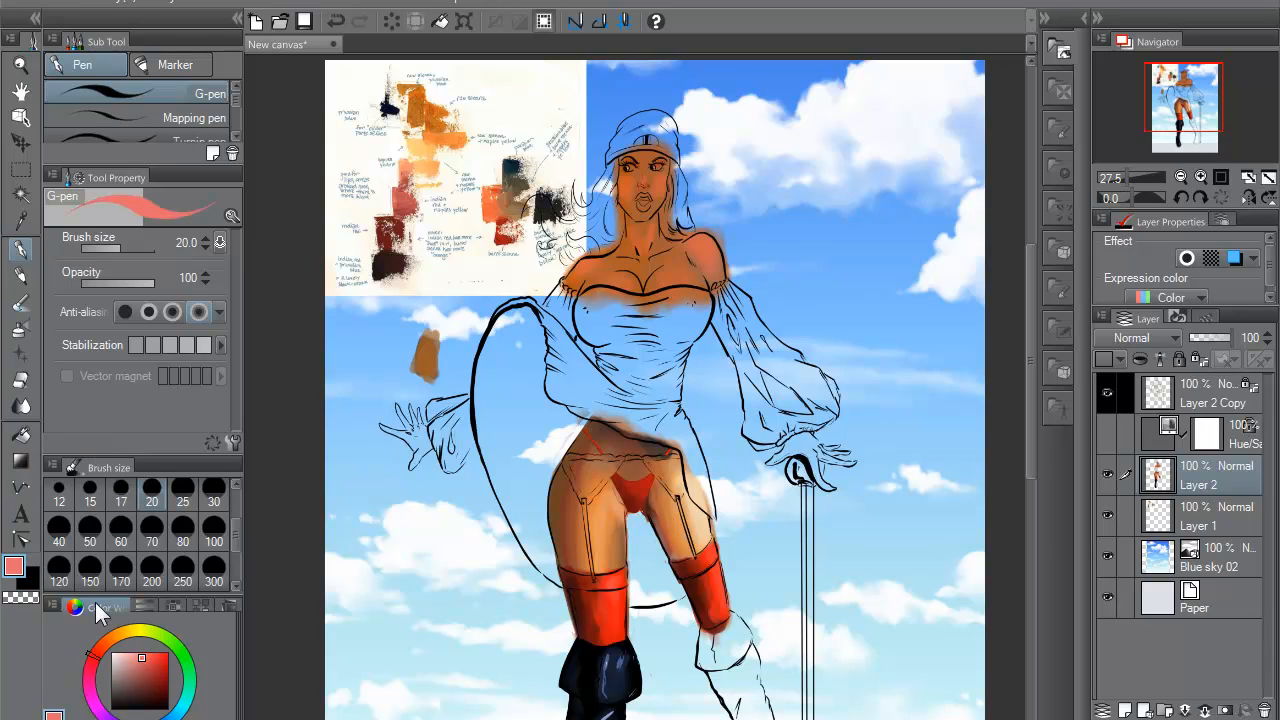
left_click(716, 586, "alt")
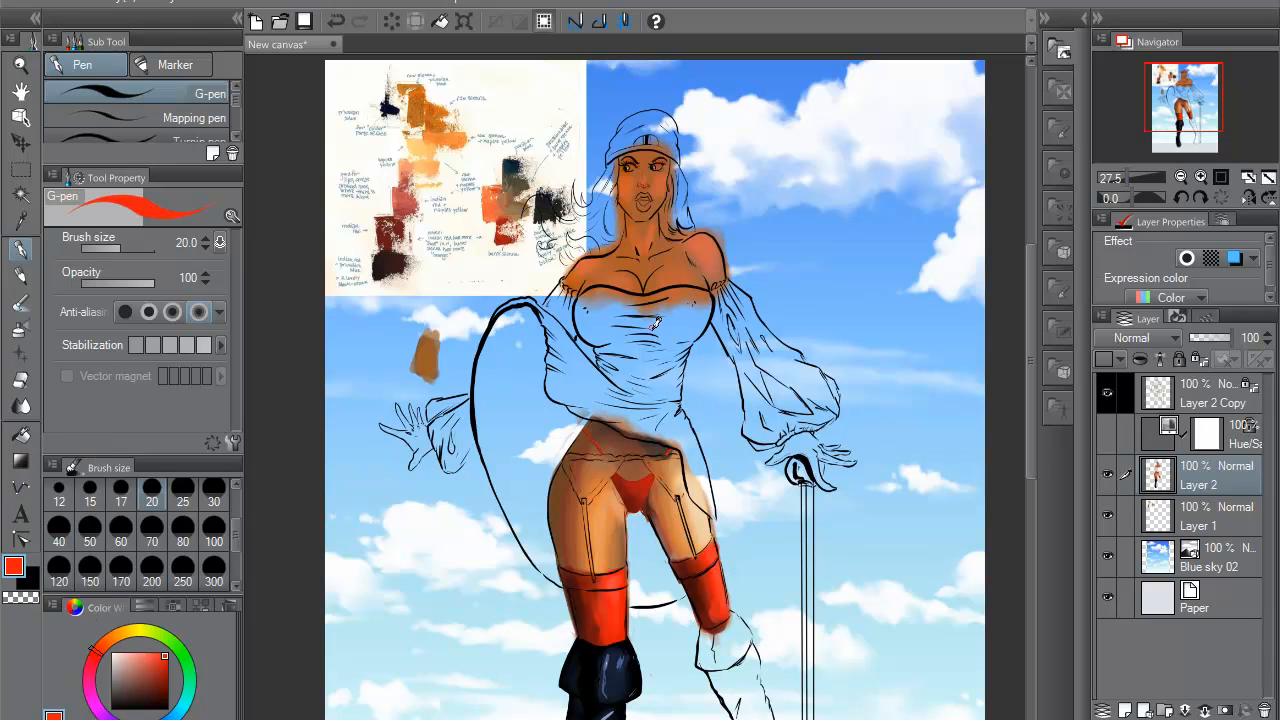
left_click(182, 530)
mouse_move(658, 345)
left_mouse_down()
mouse_move(666, 391)
mouse_move(666, 351)
mouse_move(671, 391)
mouse_move(686, 339)
mouse_move(679, 393)
mouse_move(704, 287)
mouse_move(600, 287)
mouse_move(575, 325)
left_mouse_up()
- Fill the bodice and lifted skirt with red Transparent watercolor at size 80, and the hanging side of the skirt at size 25
key("b")
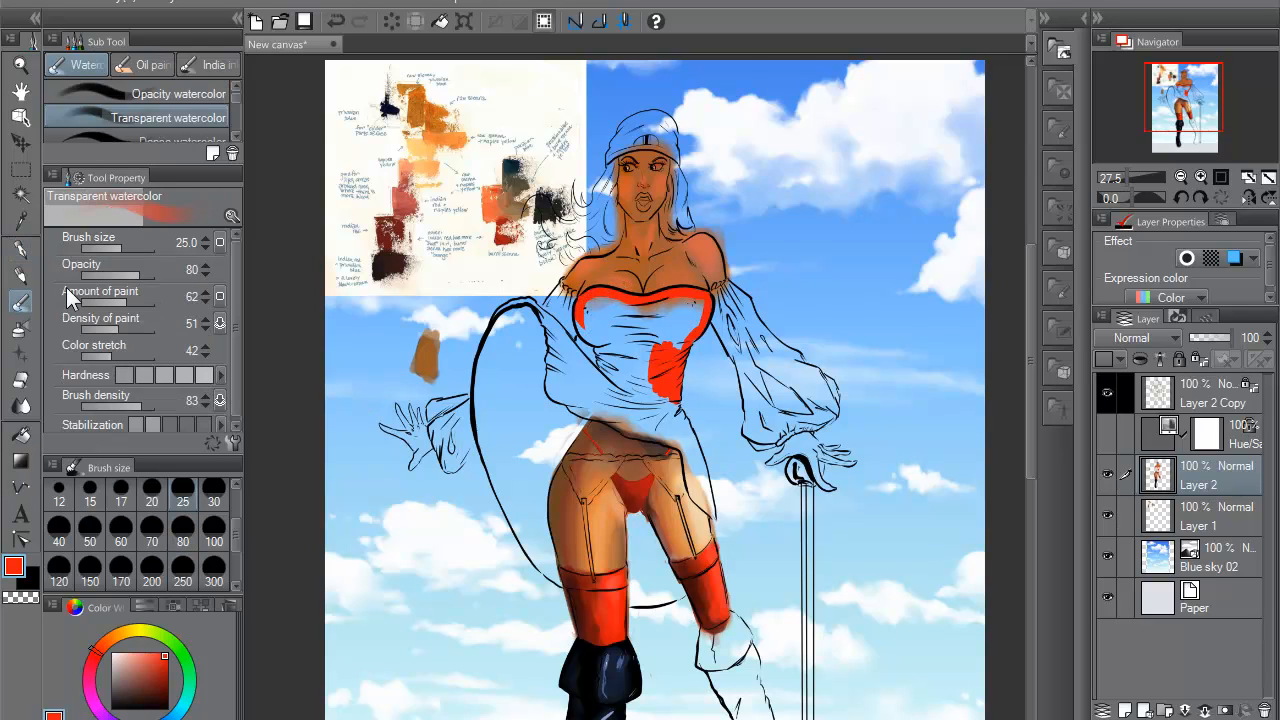
left_click(182, 540)
mouse_move(624, 355)
left_mouse_down()
mouse_move(613, 318)
mouse_move(628, 368)
mouse_move(592, 312)
mouse_move(586, 322)
mouse_move(609, 336)
mouse_move(591, 308)
mouse_move(607, 331)
mouse_move(631, 336)
mouse_move(636, 318)
mouse_move(634, 358)
mouse_move(623, 364)
mouse_move(615, 346)
mouse_move(611, 364)
mouse_move(613, 343)
mouse_move(612, 366)
mouse_move(611, 346)
mouse_move(610, 384)
mouse_move(675, 338)
mouse_move(698, 309)
mouse_move(668, 314)
mouse_move(694, 304)
mouse_move(667, 330)
mouse_move(646, 316)
mouse_move(656, 391)
mouse_move(661, 378)
mouse_move(646, 391)
mouse_move(601, 386)
mouse_move(619, 394)
mouse_move(613, 404)
mouse_move(556, 384)
mouse_move(544, 339)
mouse_move(568, 383)
mouse_move(597, 382)
mouse_move(565, 385)
mouse_move(585, 408)
mouse_move(555, 366)
mouse_move(615, 414)
mouse_move(558, 340)
mouse_move(663, 427)
mouse_move(637, 401)
left_mouse_up()
mouse_move(554, 338)
left_mouse_down()
mouse_move(542, 322)
mouse_move(560, 335)
mouse_move(555, 322)
mouse_move(528, 306)
mouse_move(504, 346)
mouse_move(524, 327)
mouse_move(521, 313)
mouse_move(506, 320)
mouse_move(515, 348)
left_mouse_up()
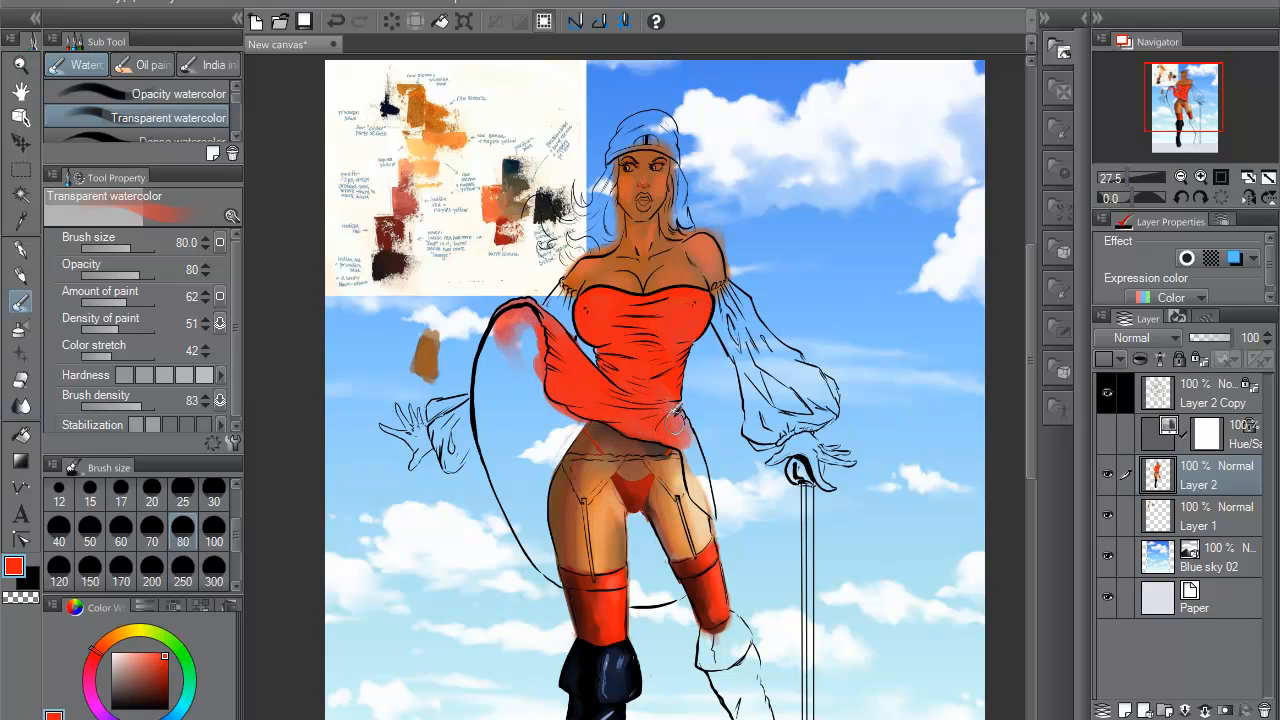
left_click(182, 490)
left_click_drag(683, 434, 690, 468)
mouse_move(667, 408)
left_mouse_down()
mouse_move(684, 453)
mouse_move(680, 412)
mouse_move(690, 448)
mouse_move(700, 430)
mouse_move(716, 510)
mouse_move(684, 436)
mouse_move(699, 489)
left_mouse_up()
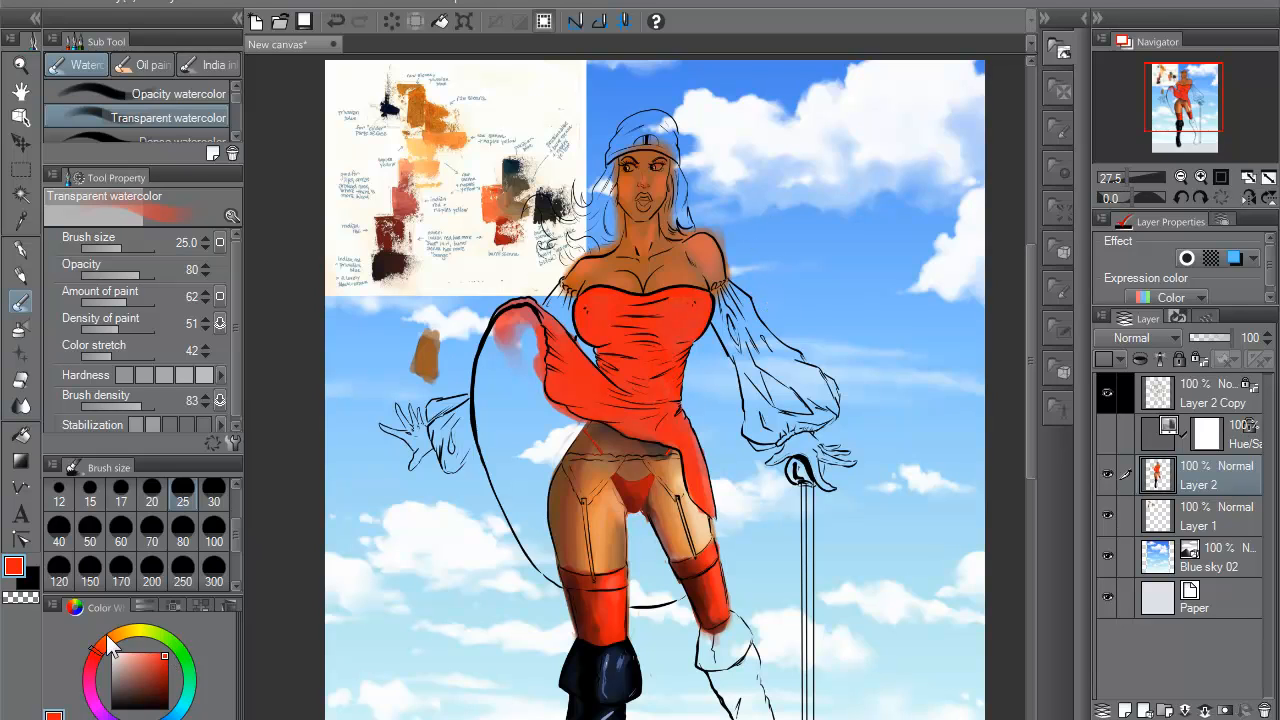
- Shade the bodice's shadow side and the dress folds in dark red with Transparent watercolor at sizes 80 and 25
left_click_drag(165, 648, 157, 650)
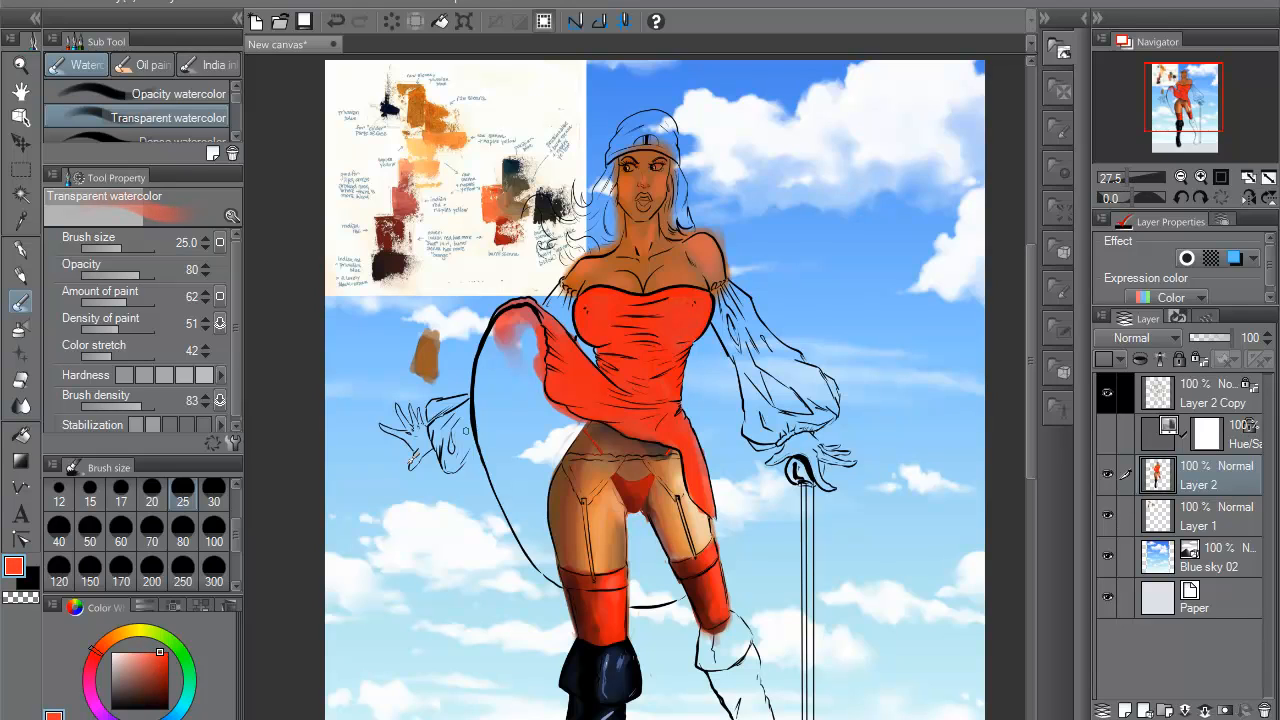
left_click(157, 668)
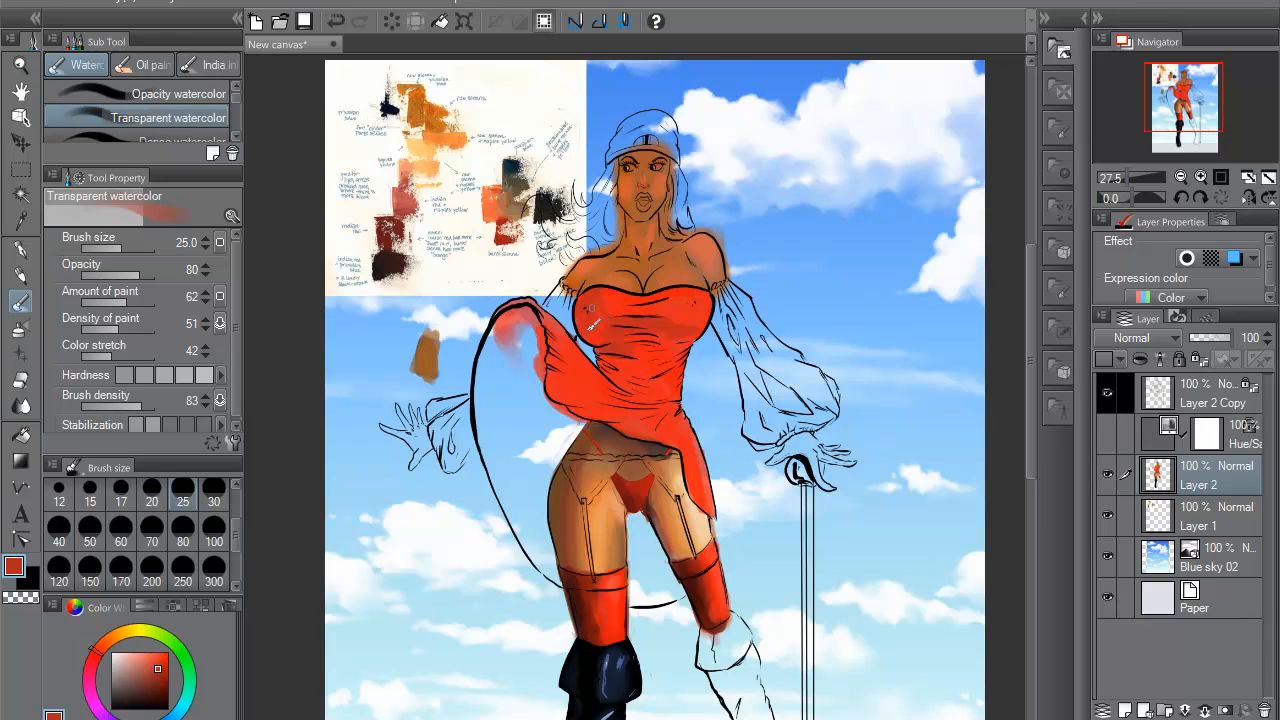
left_click(155, 679)
left_click(183, 537)
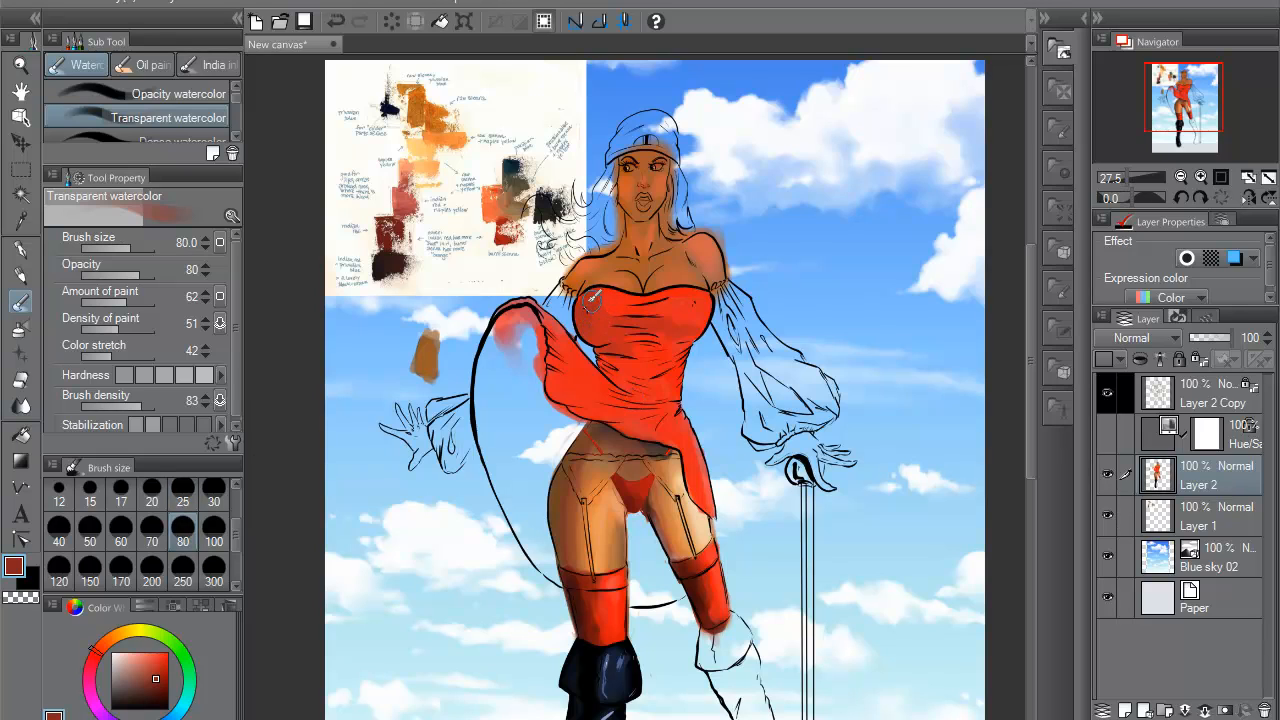
mouse_move(591, 329)
left_mouse_down()
mouse_move(624, 326)
mouse_move(611, 345)
mouse_move(622, 376)
mouse_move(551, 325)
left_mouse_up()
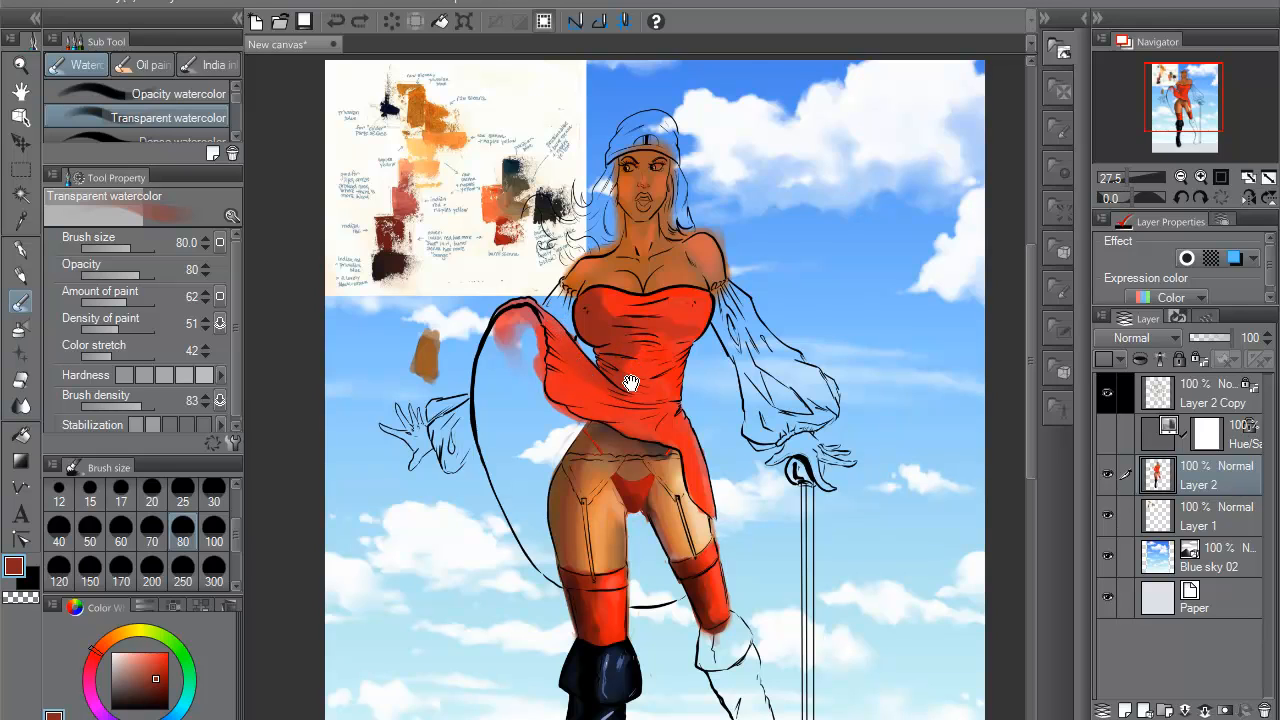
key("ctrl+z")
mouse_move(610, 359)
left_mouse_down()
mouse_move(611, 377)
mouse_move(588, 311)
mouse_move(607, 330)
mouse_move(660, 330)
left_mouse_up()
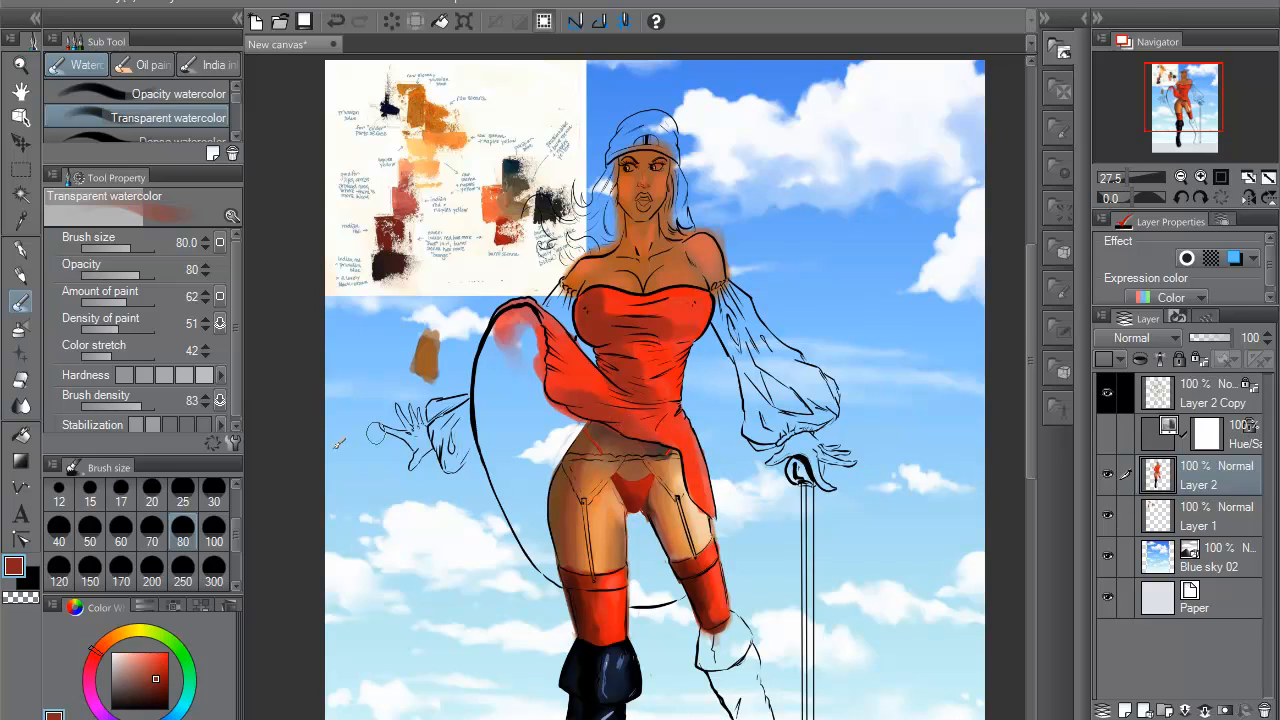
left_click(183, 494)
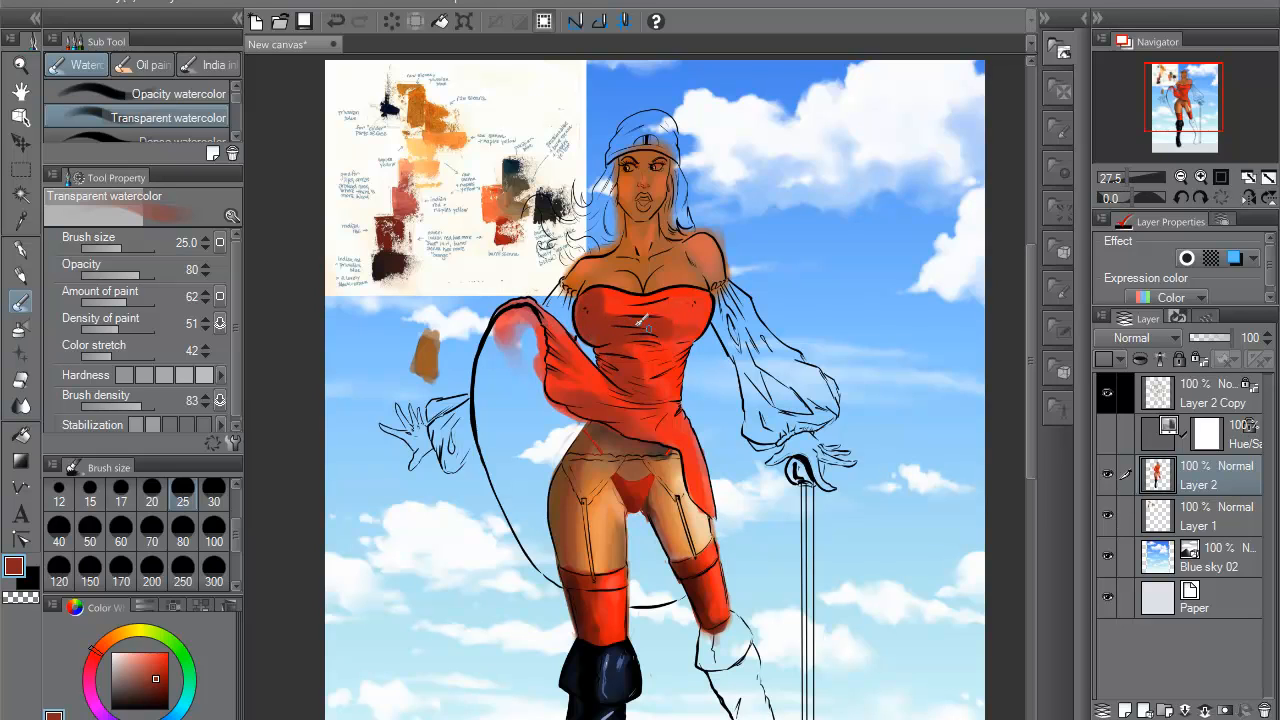
- Model the lit side of the bodice with saturated and lighter reds using Transparent watercolor at size 25
left_click(744, 189, "alt")
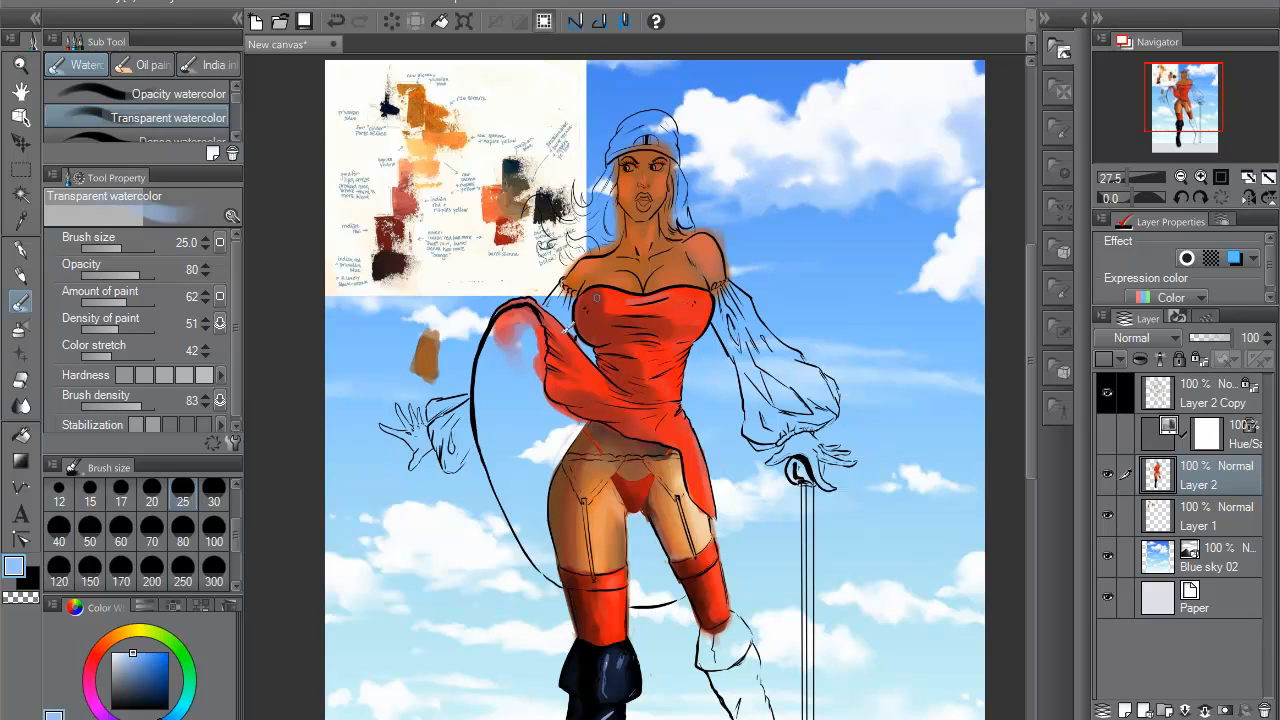
left_click(94, 651)
left_click(168, 652)
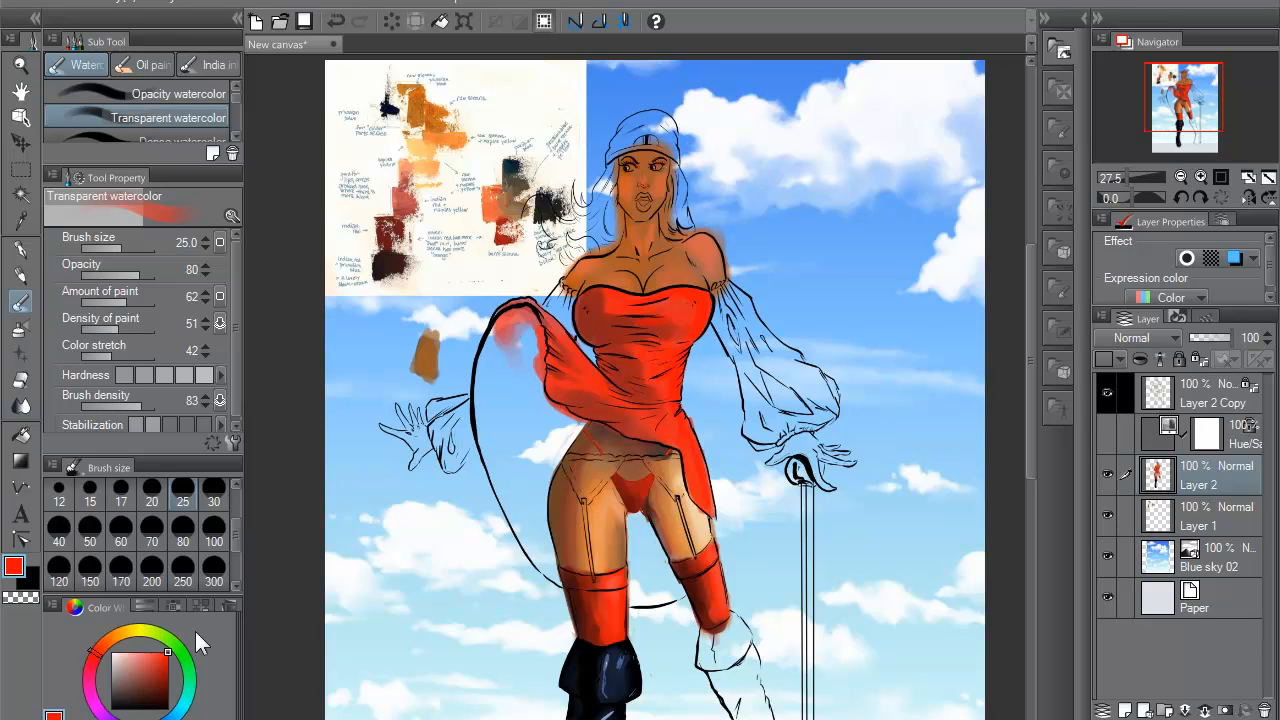
left_click(152, 655)
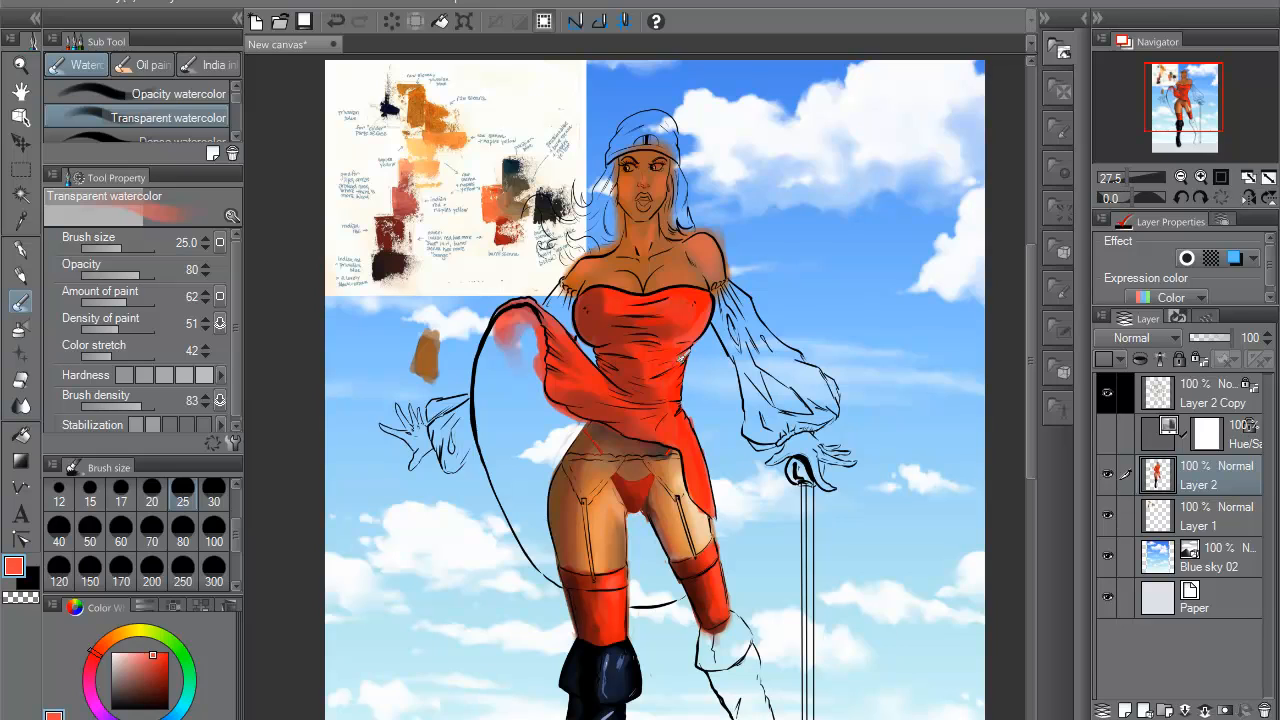
left_click(662, 362, "alt")
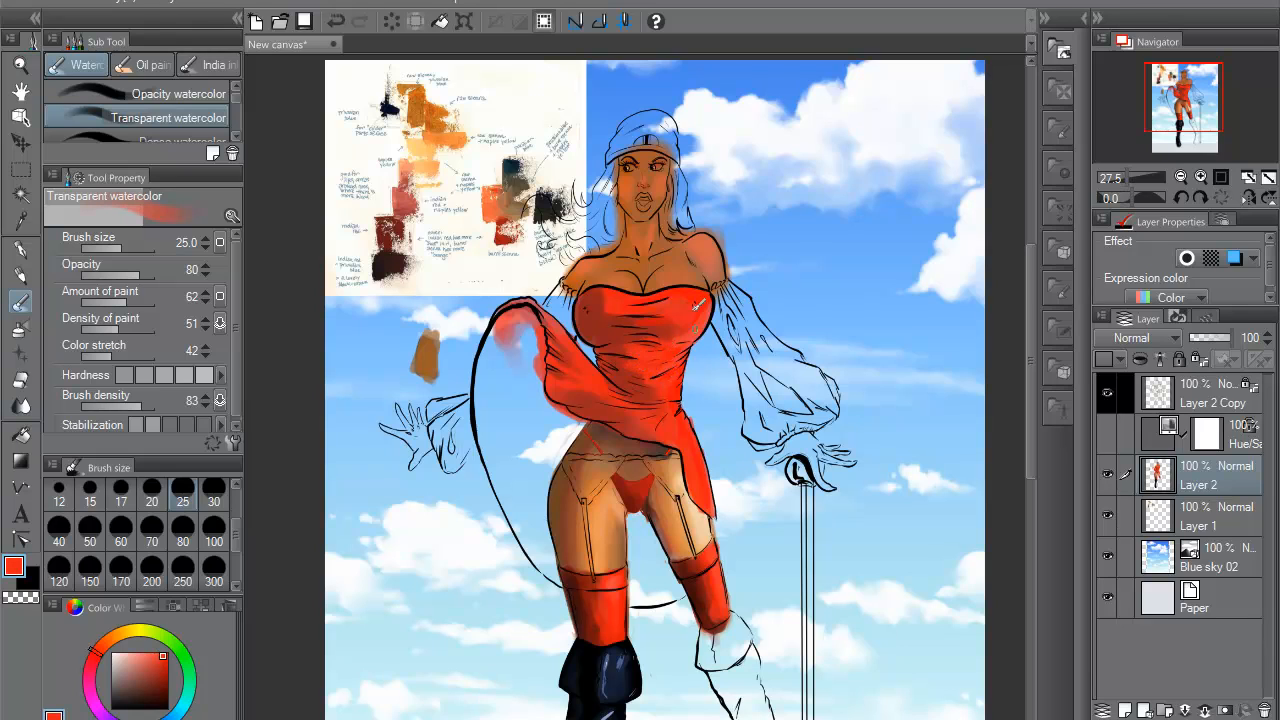
left_click(167, 652)
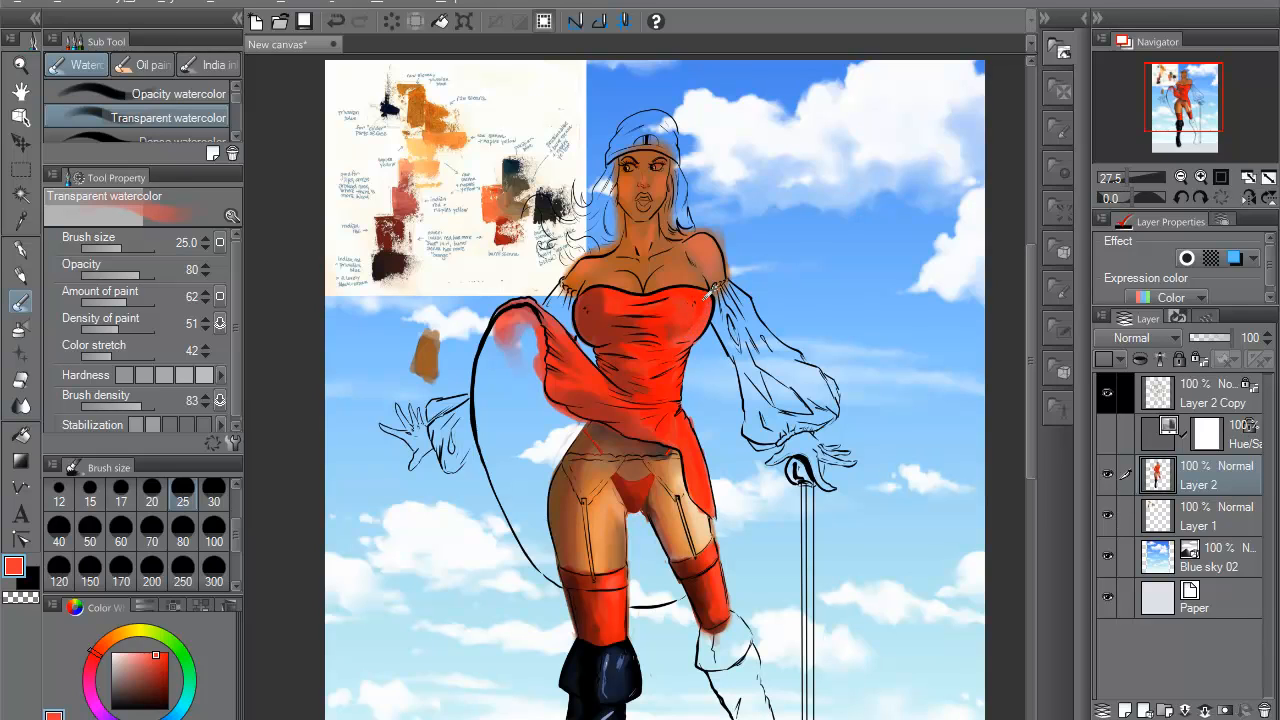
left_click(146, 658)
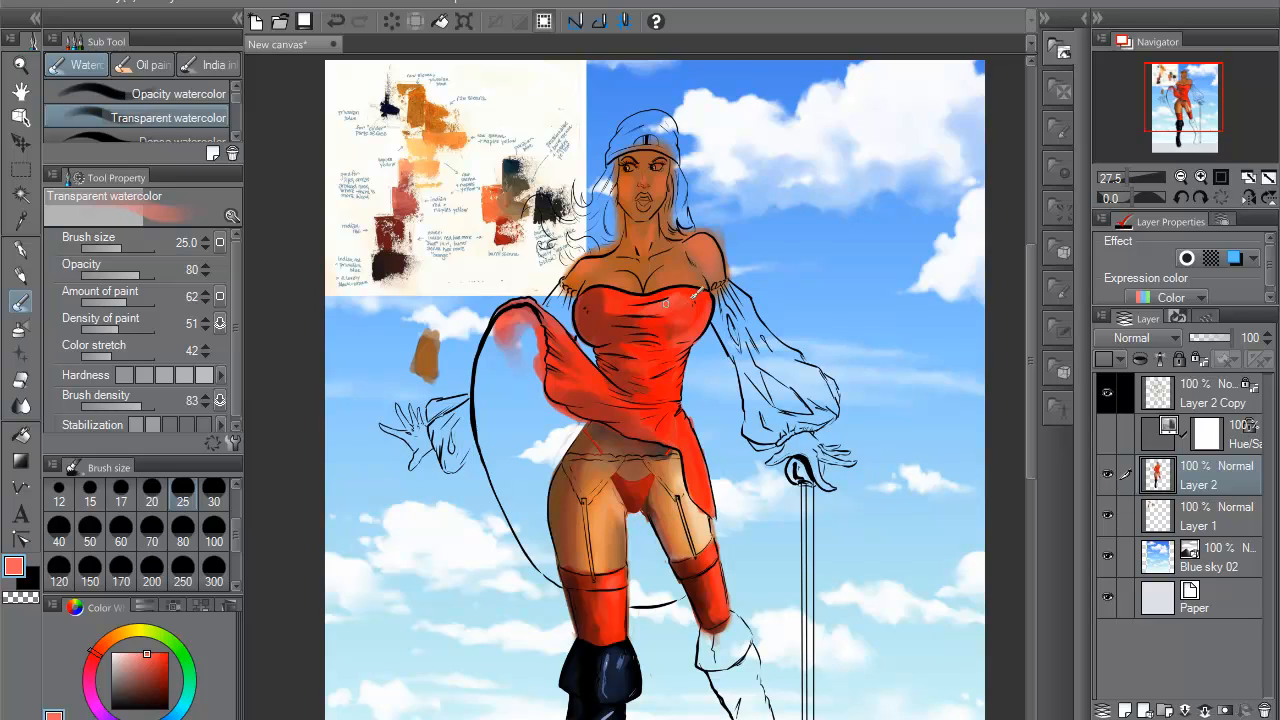
- Paint a pale highlight on the lit side of the bodice's bust using cloud white, and blend its edges with sampled reds
left_click(702, 285, "alt")
left_click(681, 293, "alt")
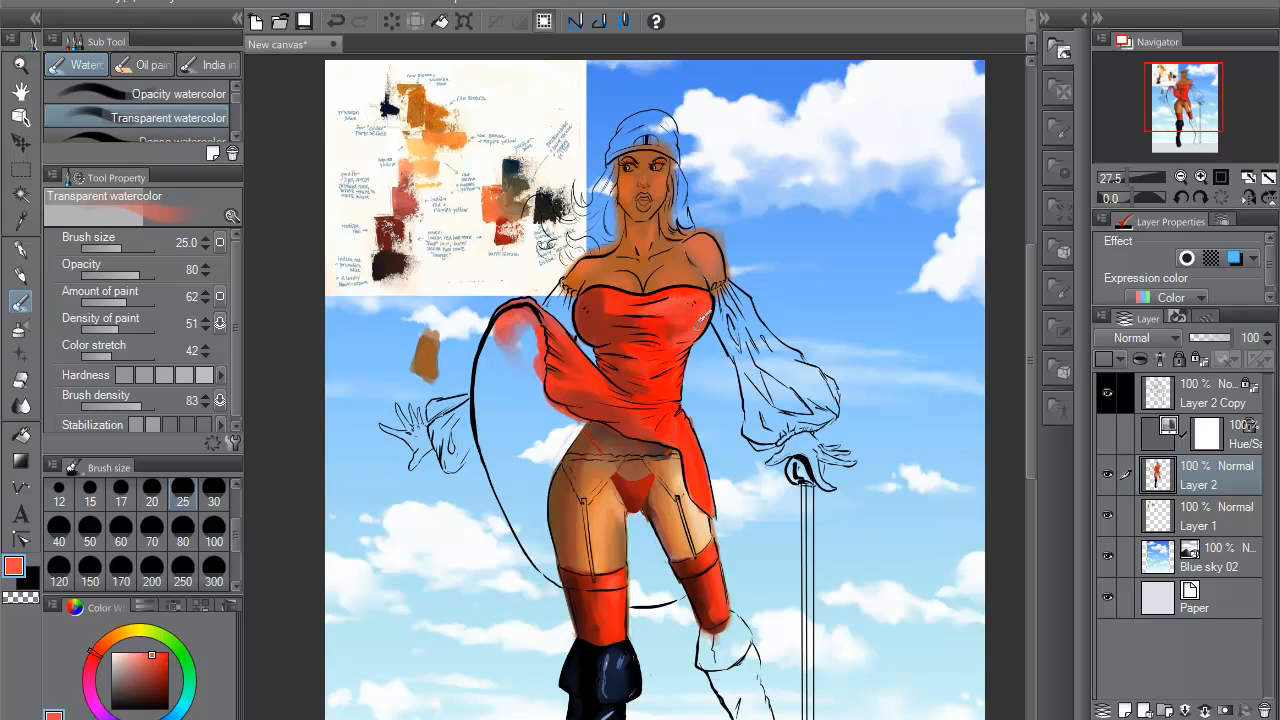
left_click(797, 131, "alt")
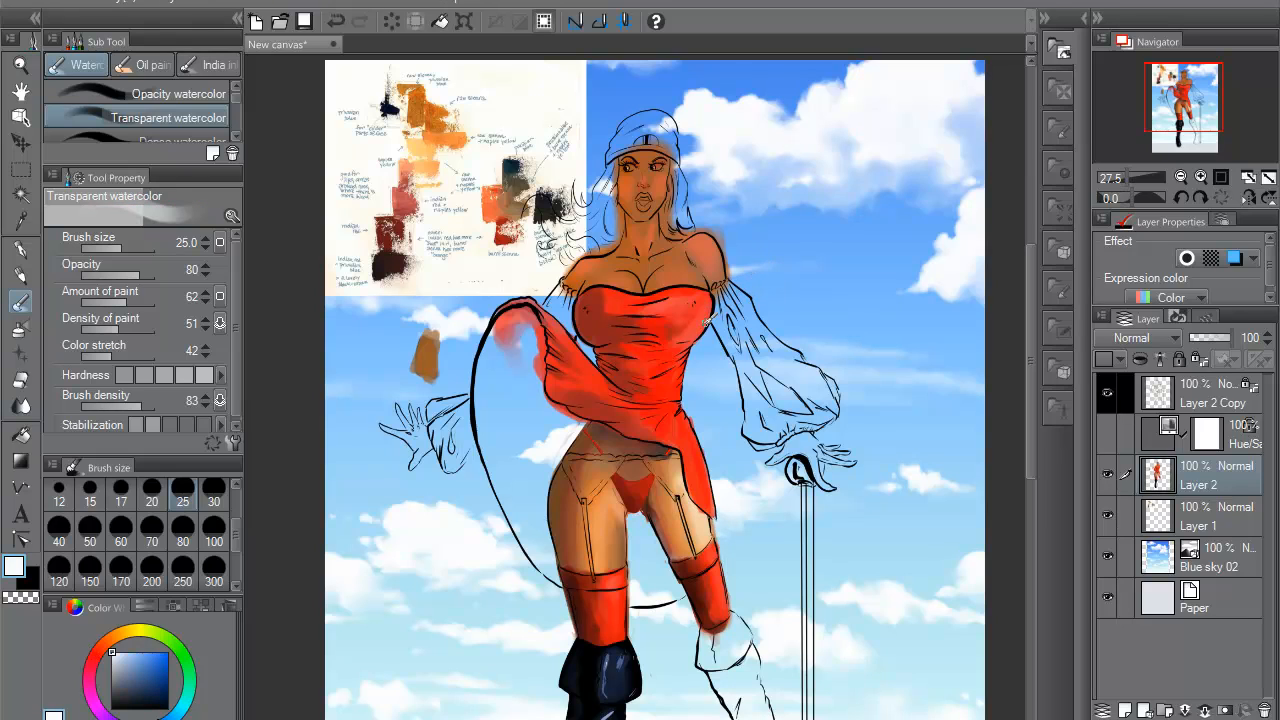
left_click(714, 301, "alt")
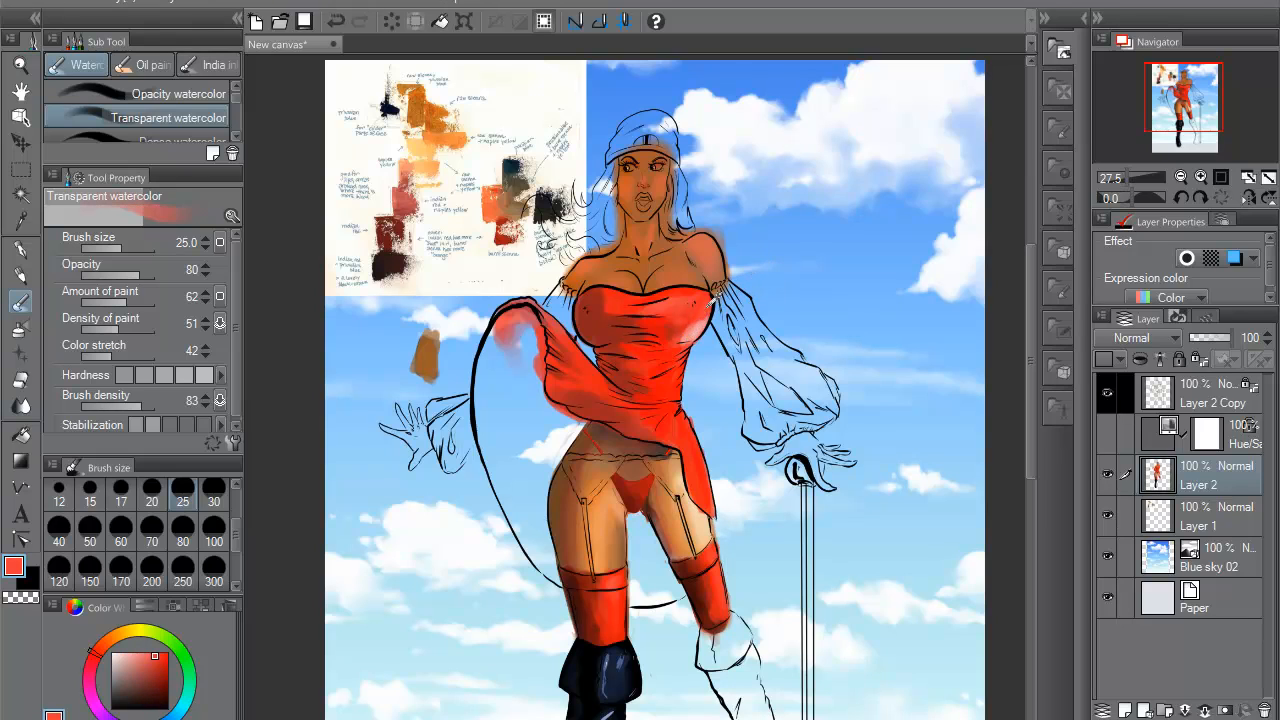
left_click(690, 332, "alt")
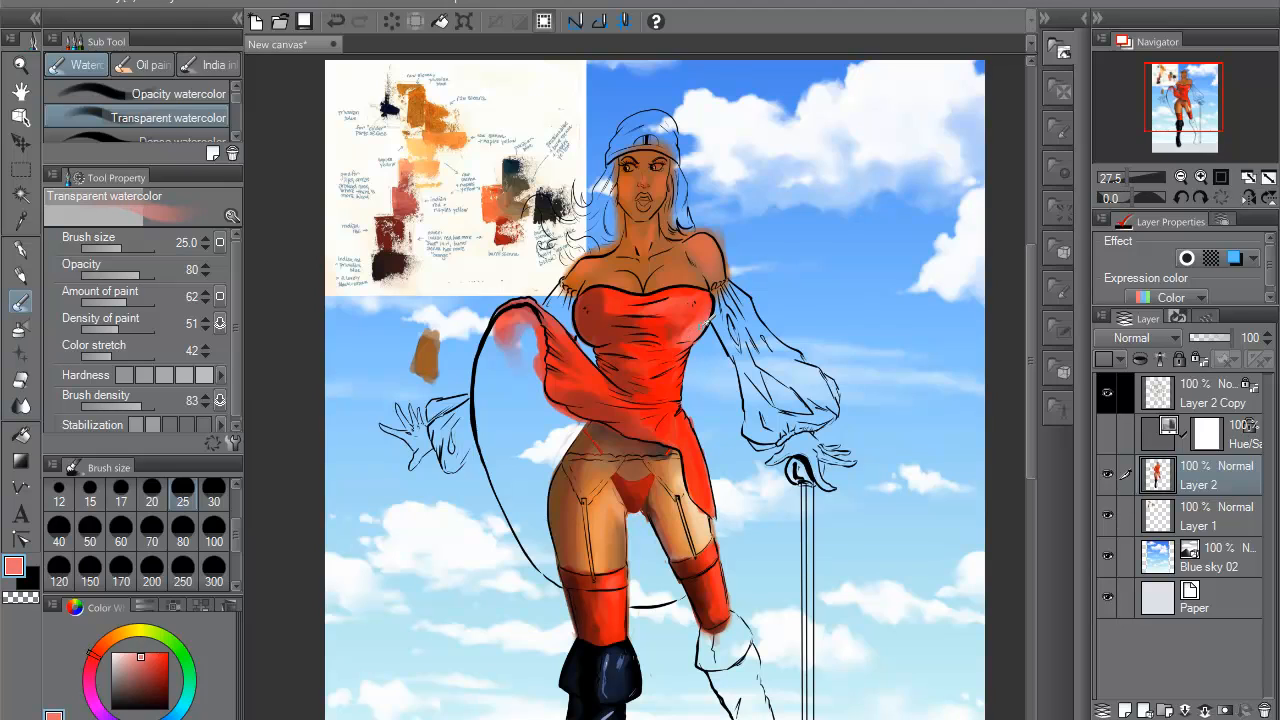
left_click(684, 328, "alt")
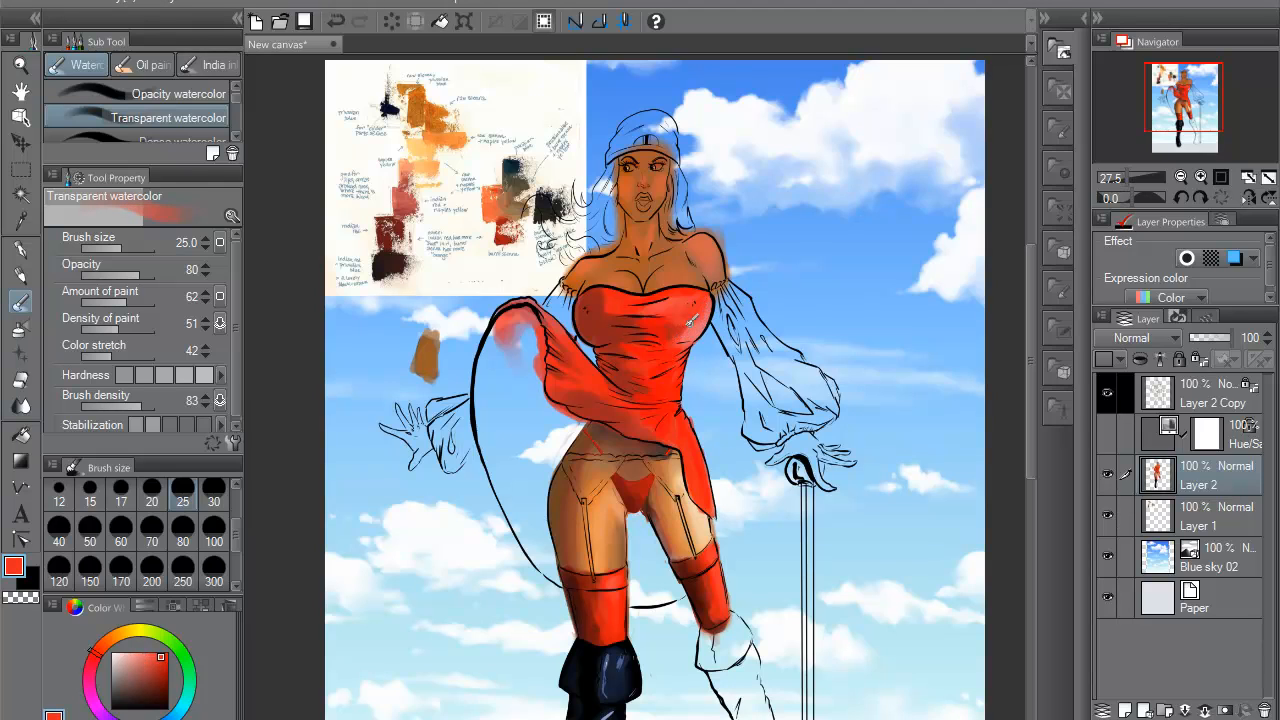
- Darken the folds under the bust and the bodice's shadow side with black and dark red, blending toward the waist with bright red
left_click(652, 324, "alt")
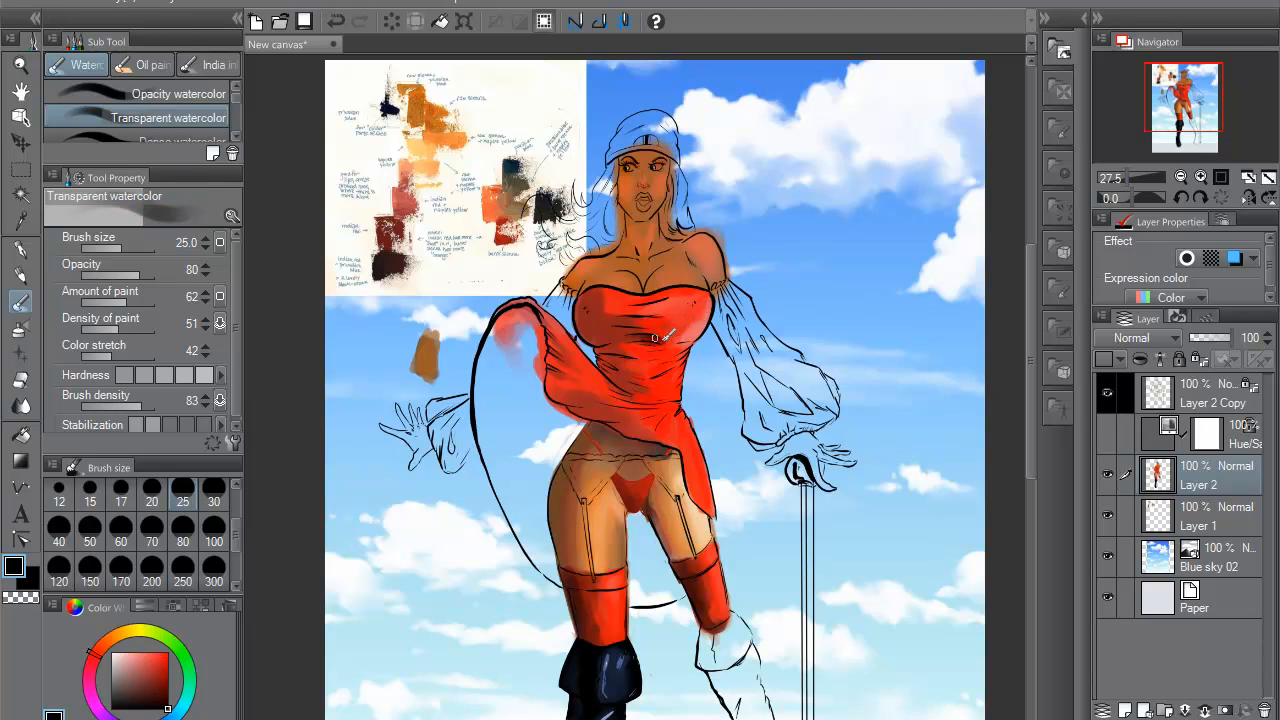
mouse_move(680, 338)
left_mouse_down()
mouse_move(603, 326)
mouse_move(592, 291)
mouse_move(576, 311)
mouse_move(583, 333)
mouse_move(609, 326)
mouse_move(591, 305)
mouse_move(598, 339)
mouse_move(583, 334)
mouse_move(617, 343)
mouse_move(606, 363)
mouse_move(655, 373)
mouse_move(621, 369)
mouse_move(641, 369)
mouse_move(605, 369)
left_mouse_up()
left_click(596, 306, "alt")
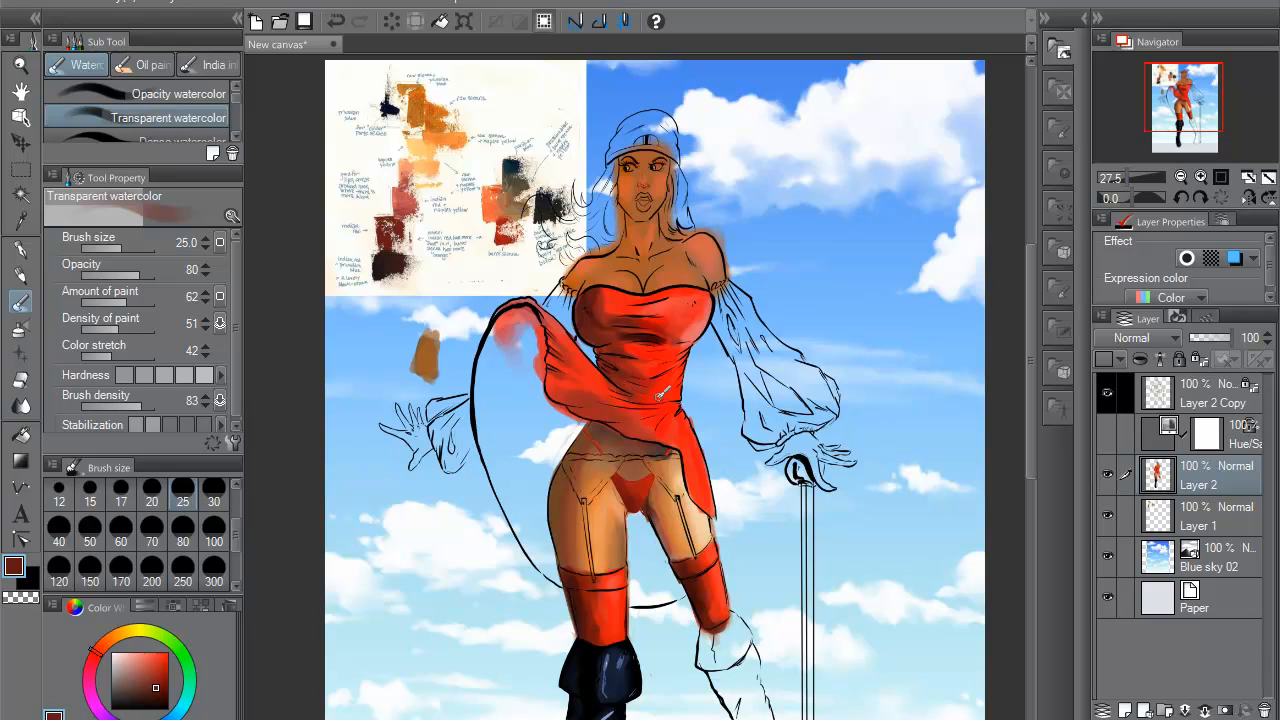
left_click(645, 377, "alt")
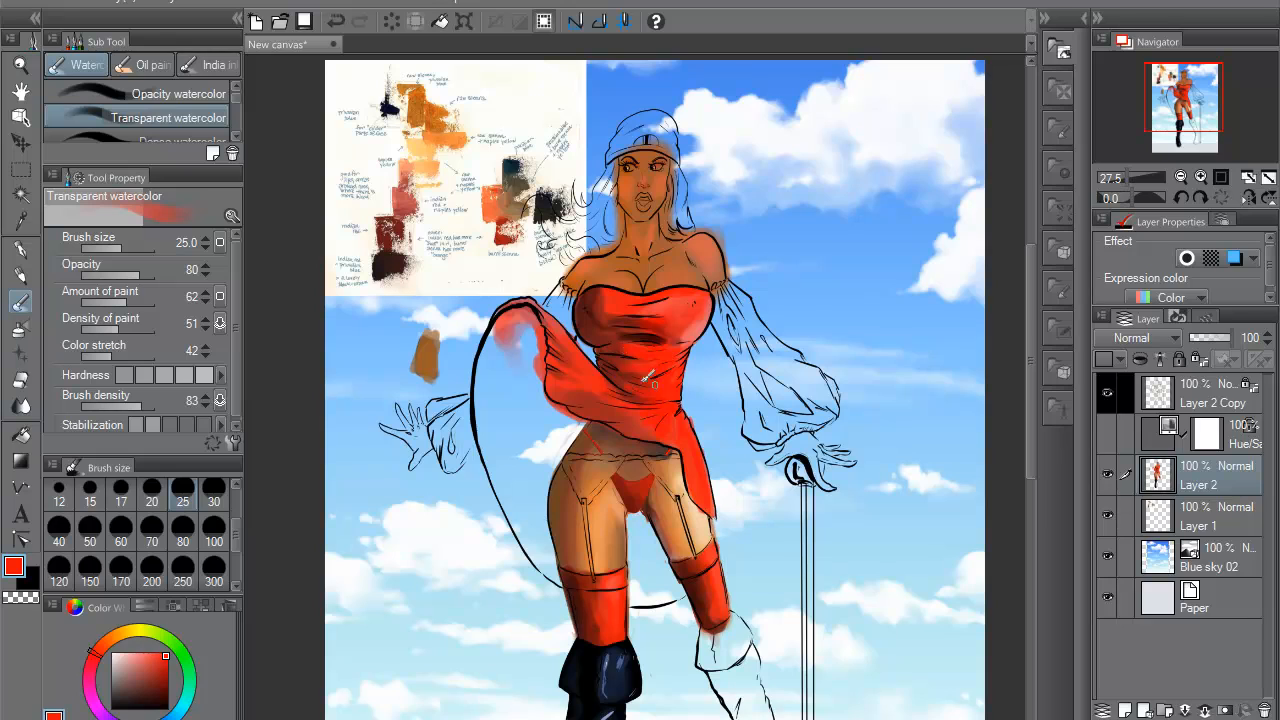
left_click(588, 314, "alt")
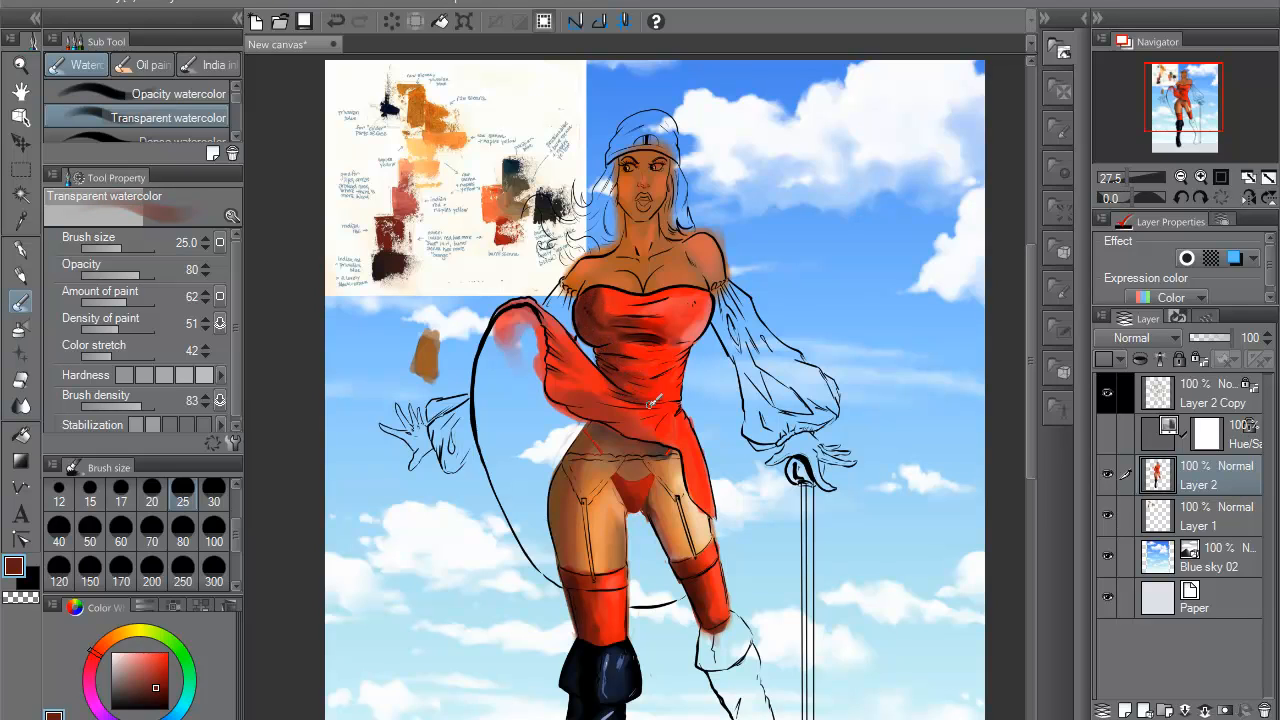
left_click(660, 388, "alt")
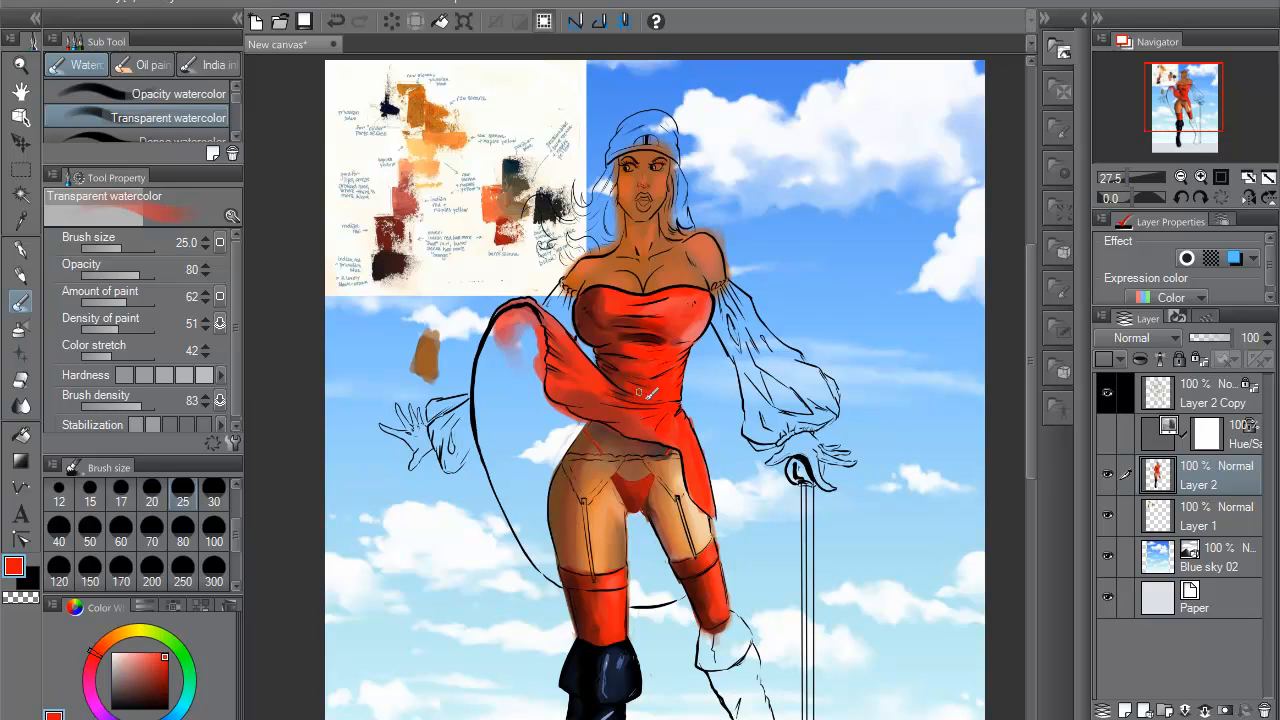
left_click(630, 392, "alt")
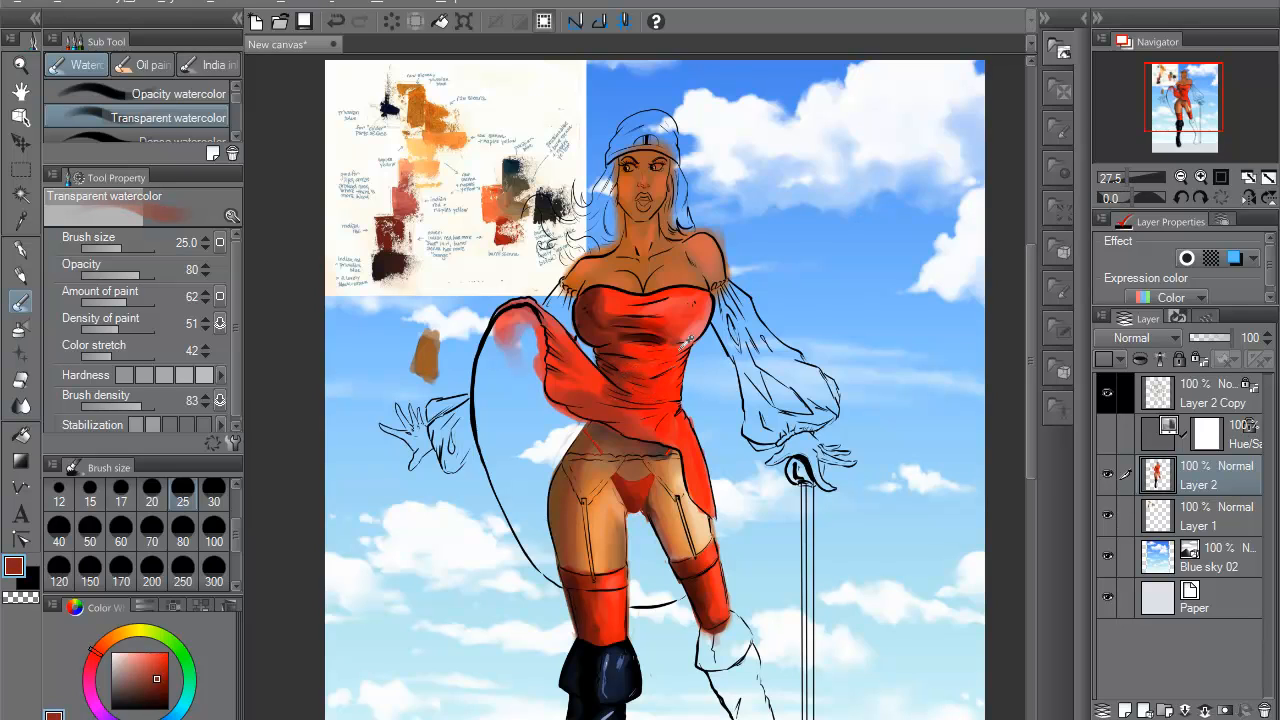
- Lighten the folds of the lifted skirt with a soft light red and blend them into the bright red
left_click(635, 360, "alt")
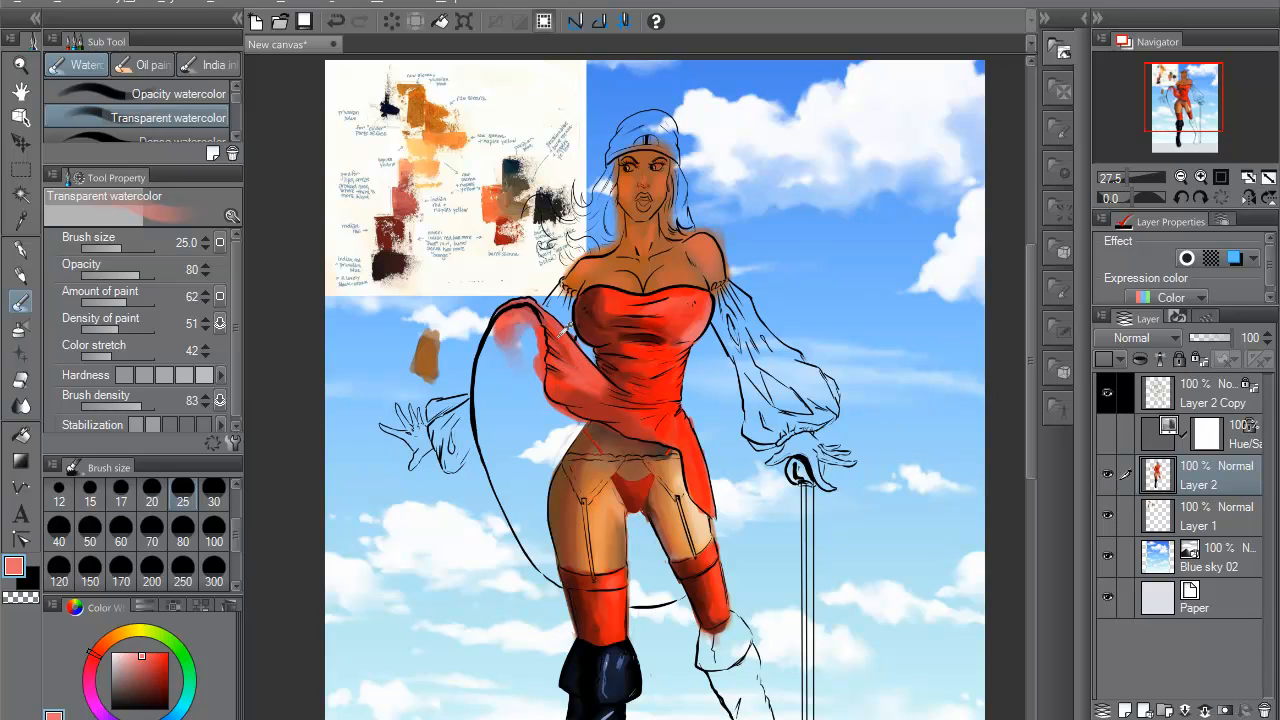
left_click(565, 333, "alt")
left_click(587, 354, "alt")
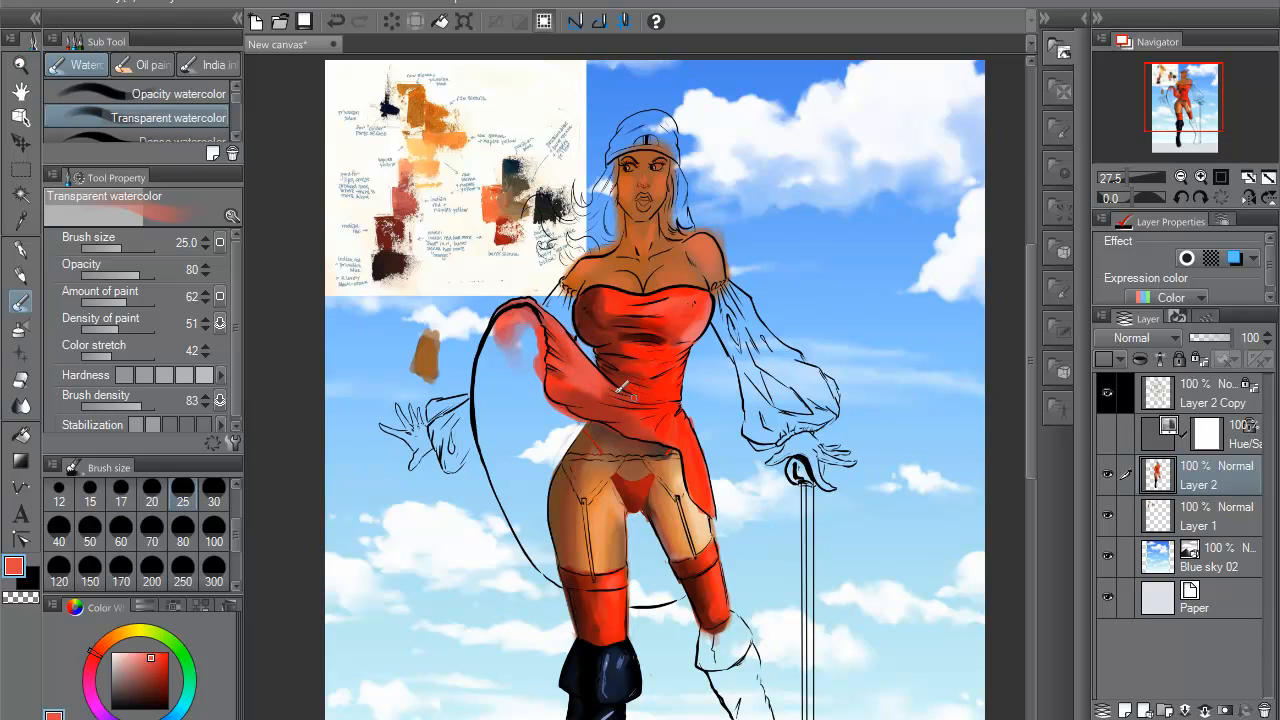
left_click(660, 388, "alt")
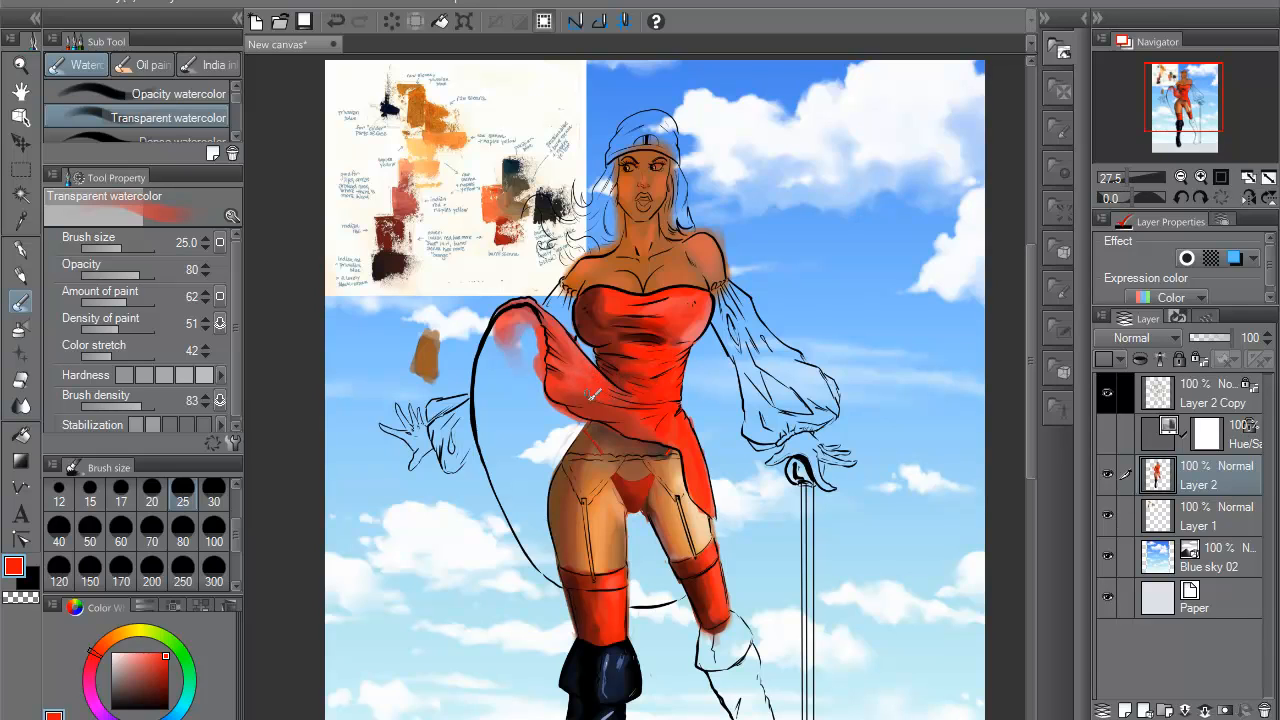
- Deepen the shadow under the bust with dark reds and model the waist folds with light red and black
left_click(605, 320, "alt")
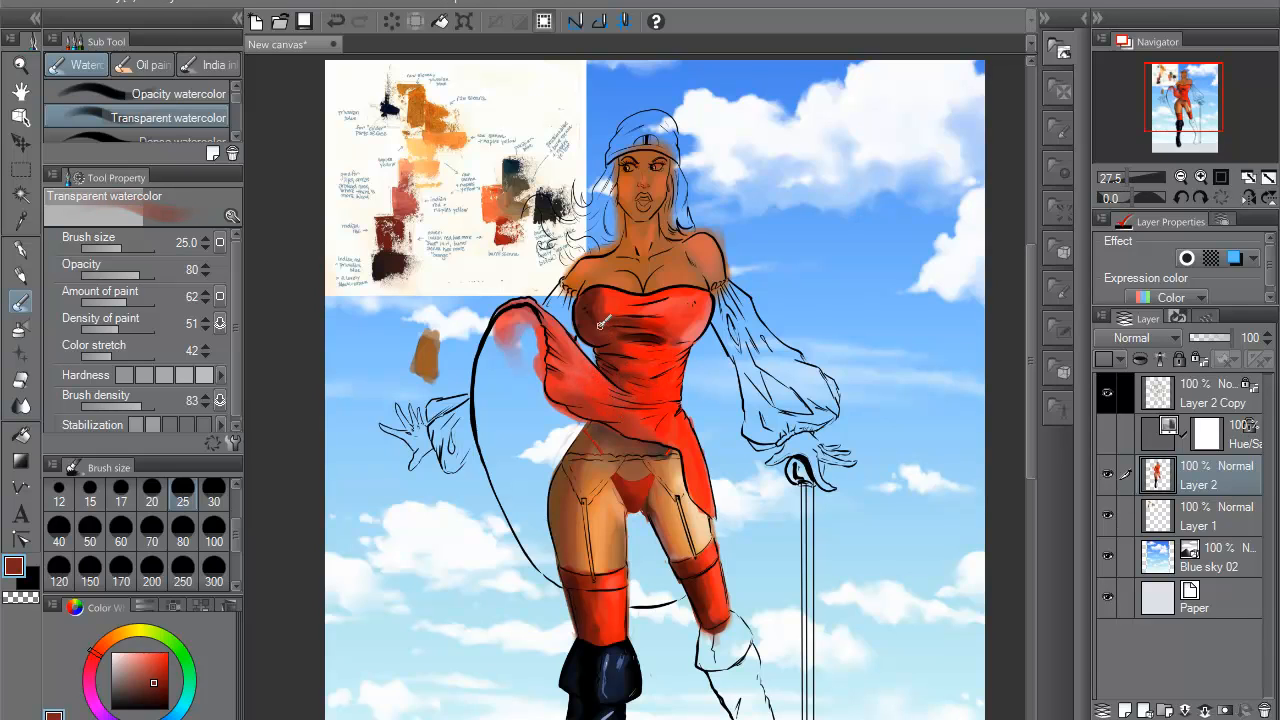
left_click(655, 335, "alt")
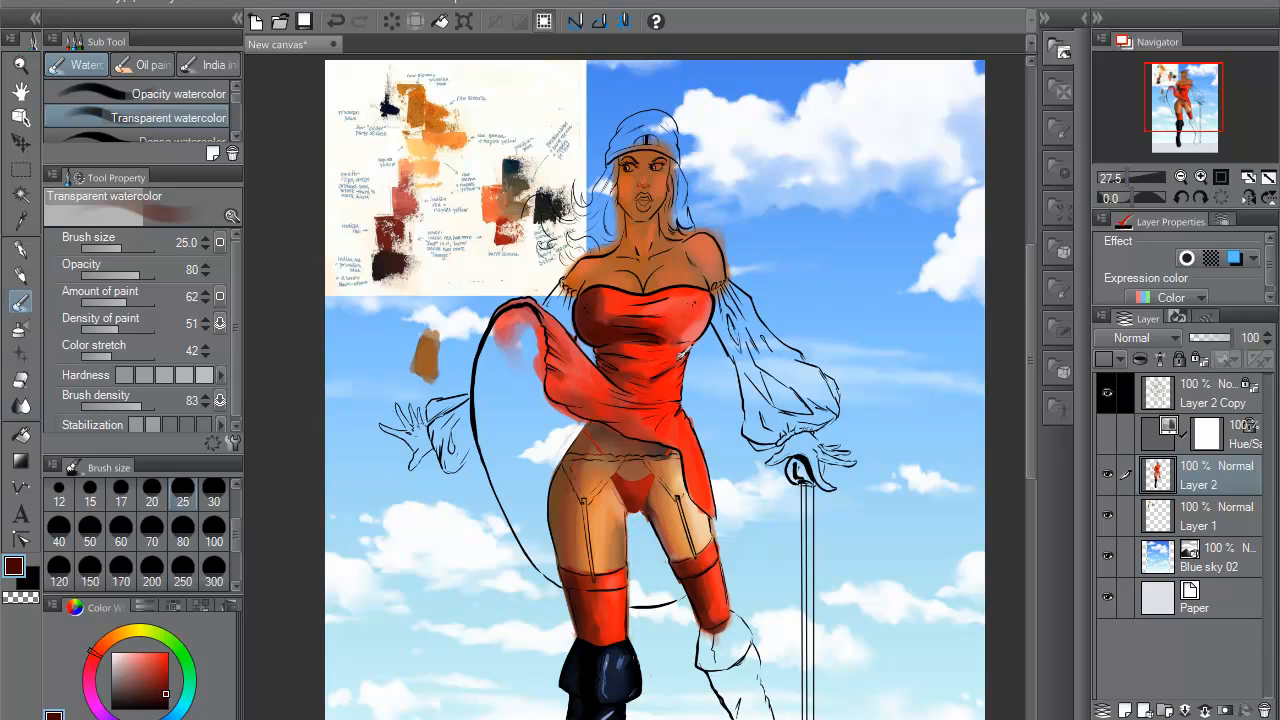
left_click(706, 320, "alt")
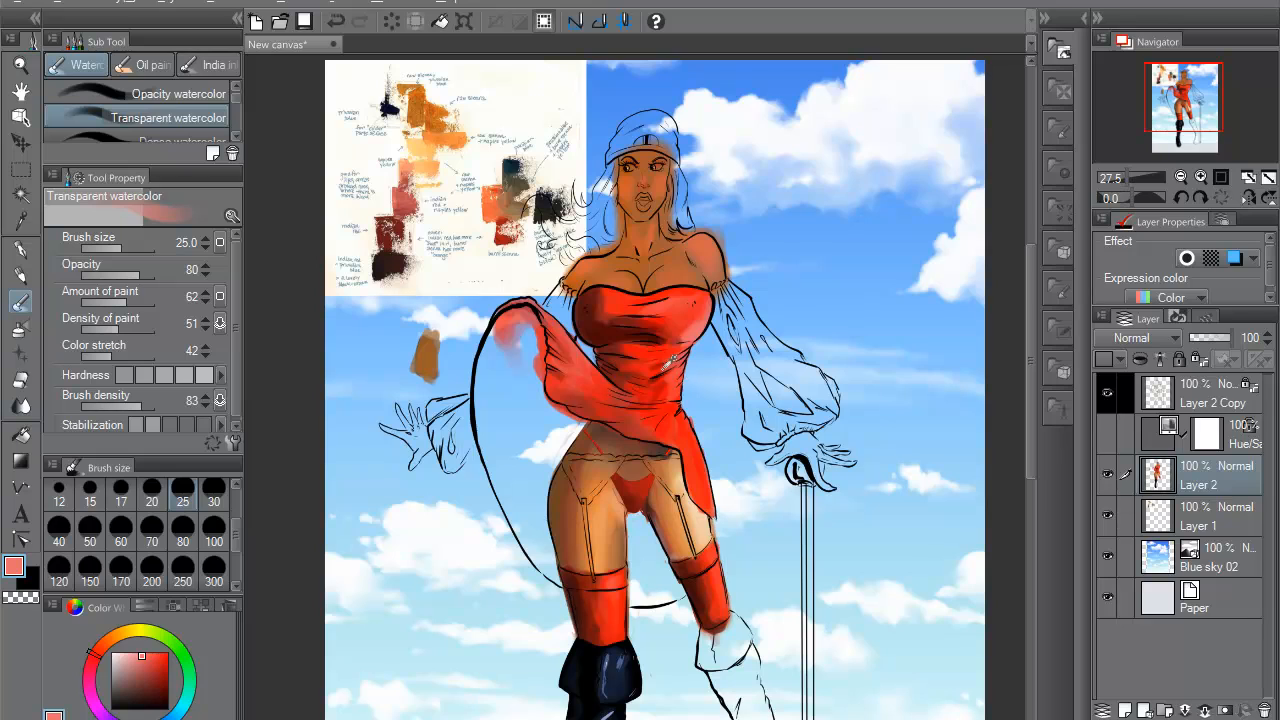
left_click(676, 358, "alt")
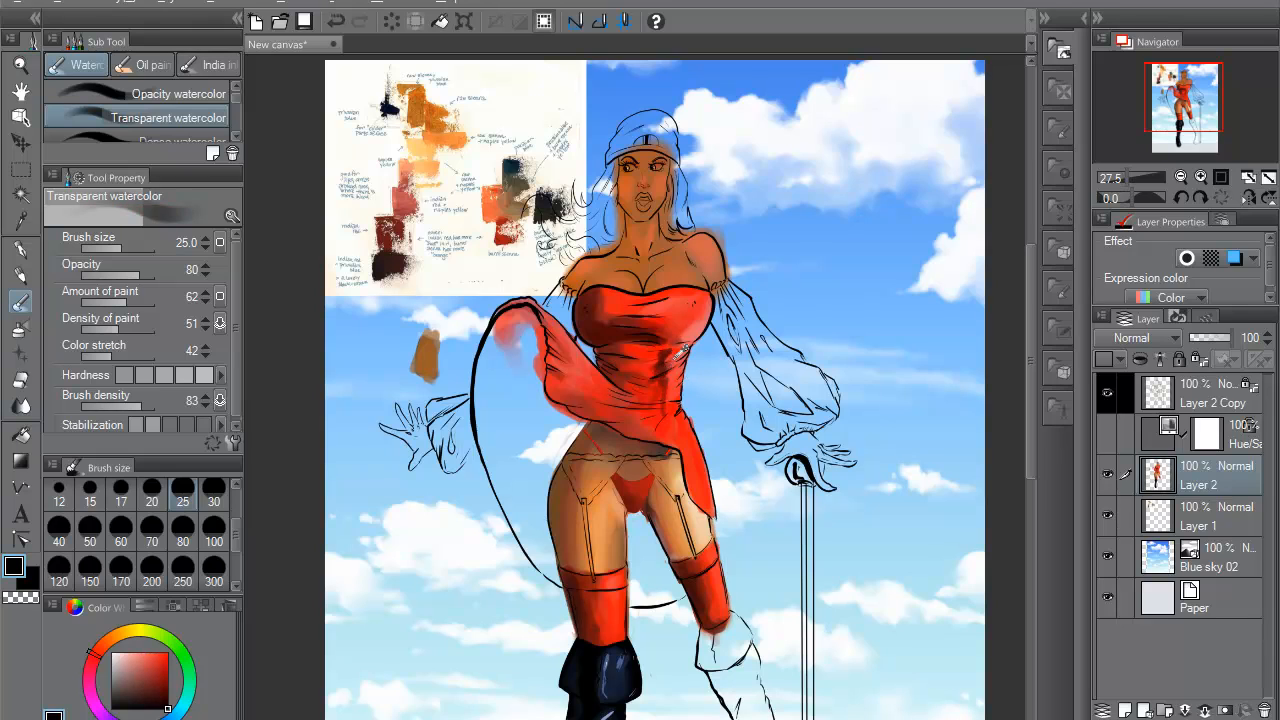
left_click(666, 348, "alt")
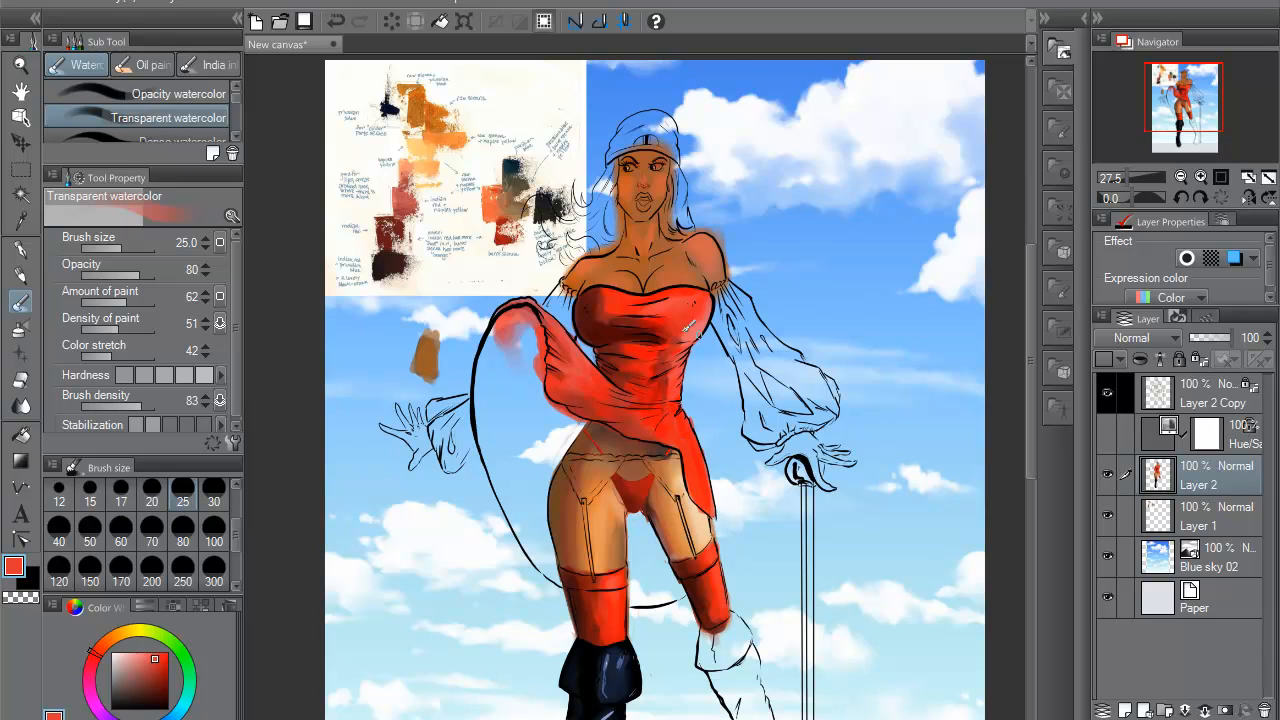
- Tint the waist shadow with skin brown and the reference palette's dark teal, and blend it back with sampled reds
left_click(633, 263, "alt")
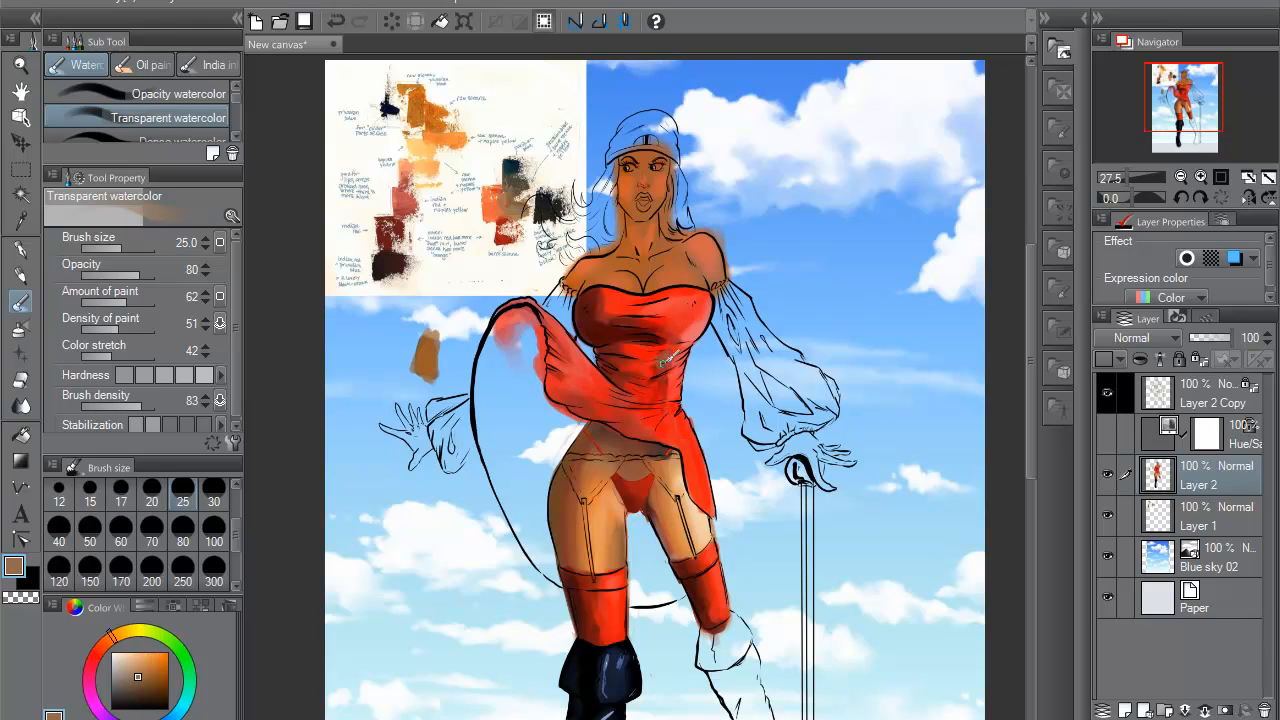
left_click(548, 161, "alt")
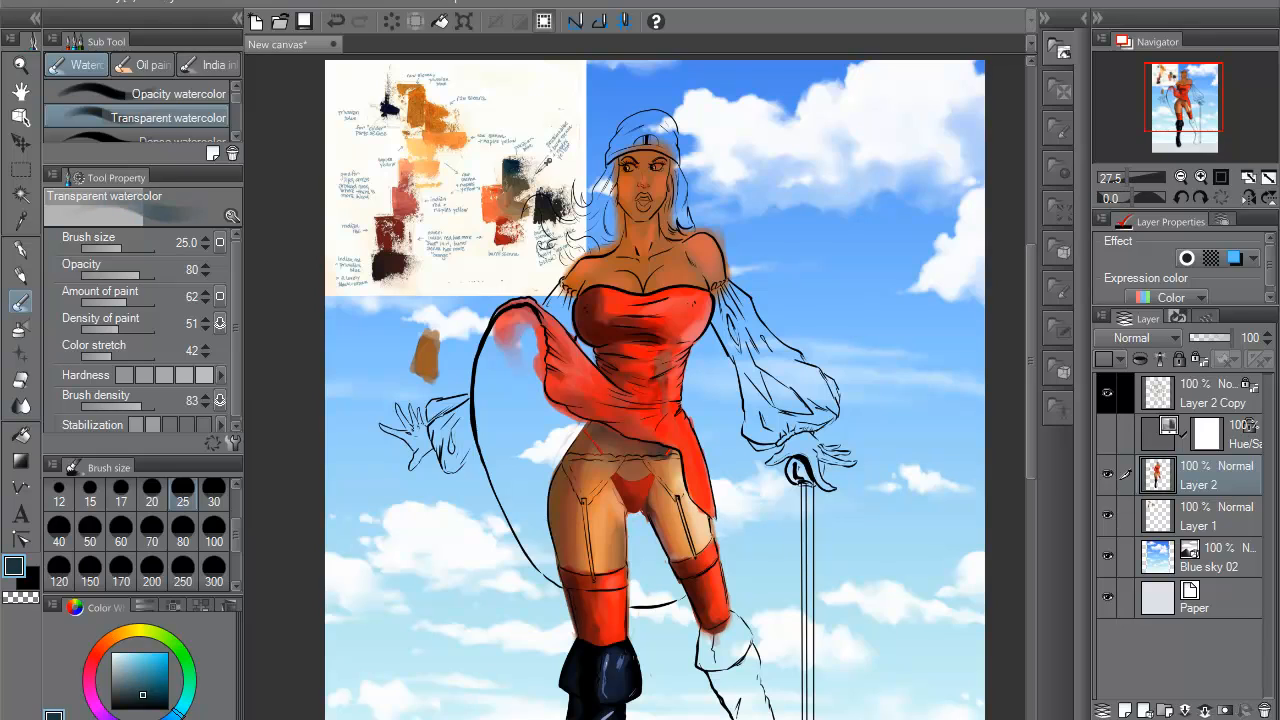
left_click(678, 346, "alt")
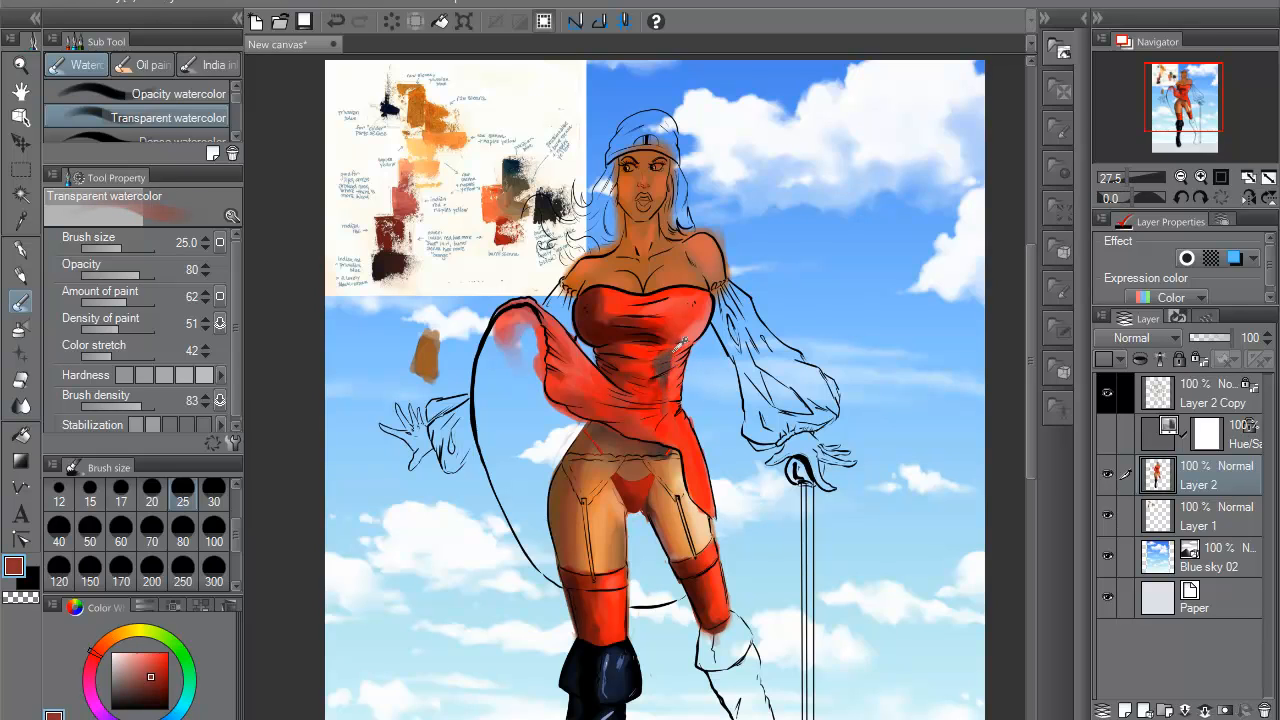
left_click(668, 346, "alt")
left_click(690, 366, "alt")
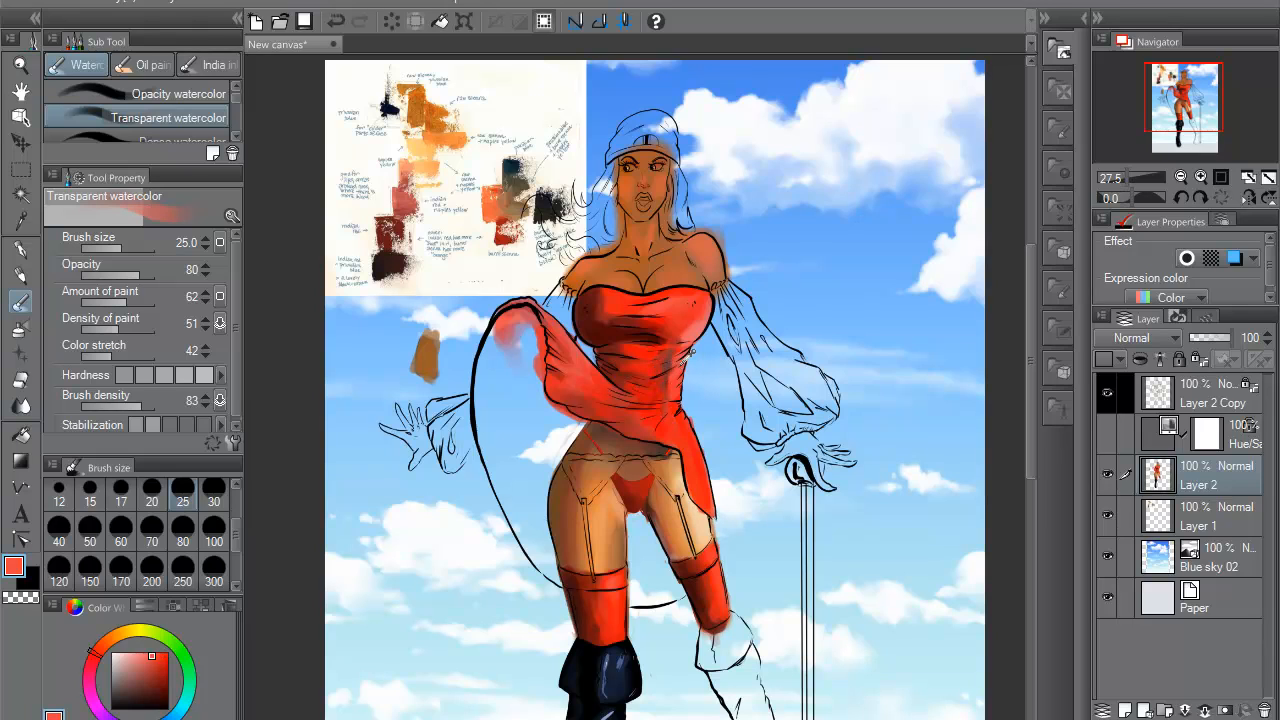
- Add light red highlights along the lit edge of the waist and across the hip of the dress
left_click(703, 329, "alt")
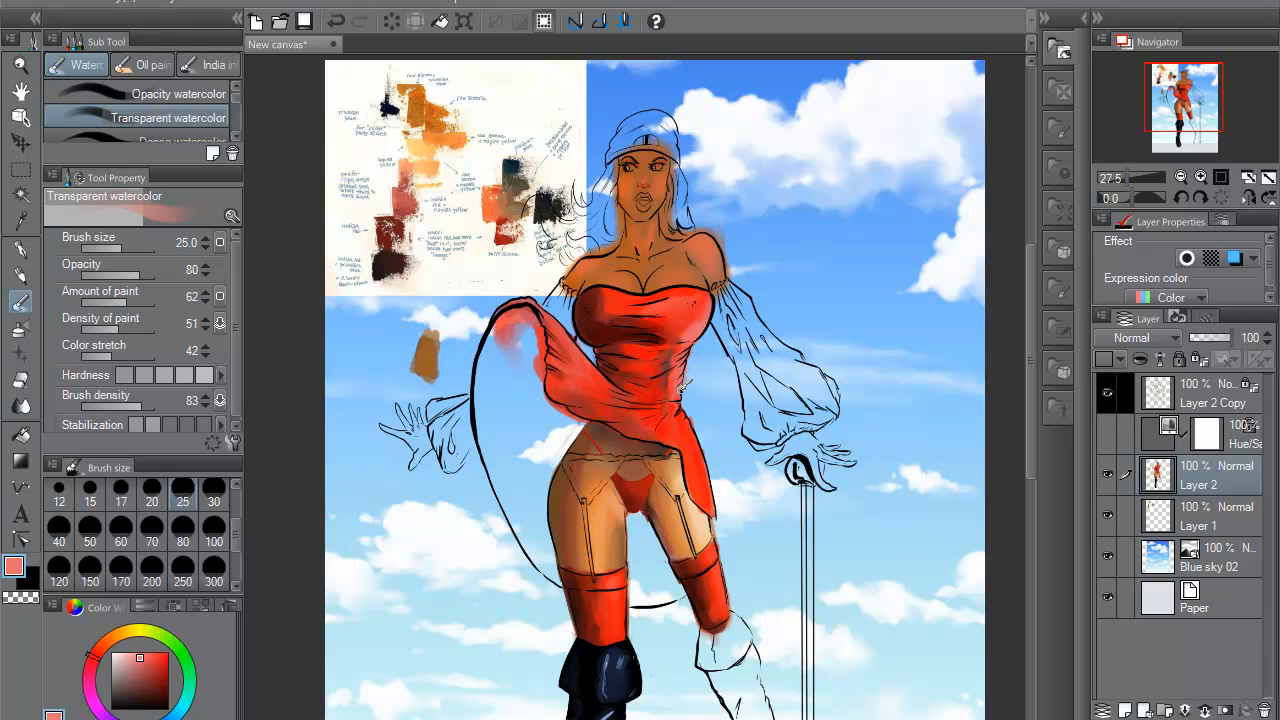
mouse_move(692, 437)
left_mouse_down()
mouse_move(700, 464)
mouse_move(642, 439)
mouse_move(671, 415)
mouse_move(660, 430)
left_mouse_up()
left_click(662, 418, "alt")
left_click(680, 438, "alt")
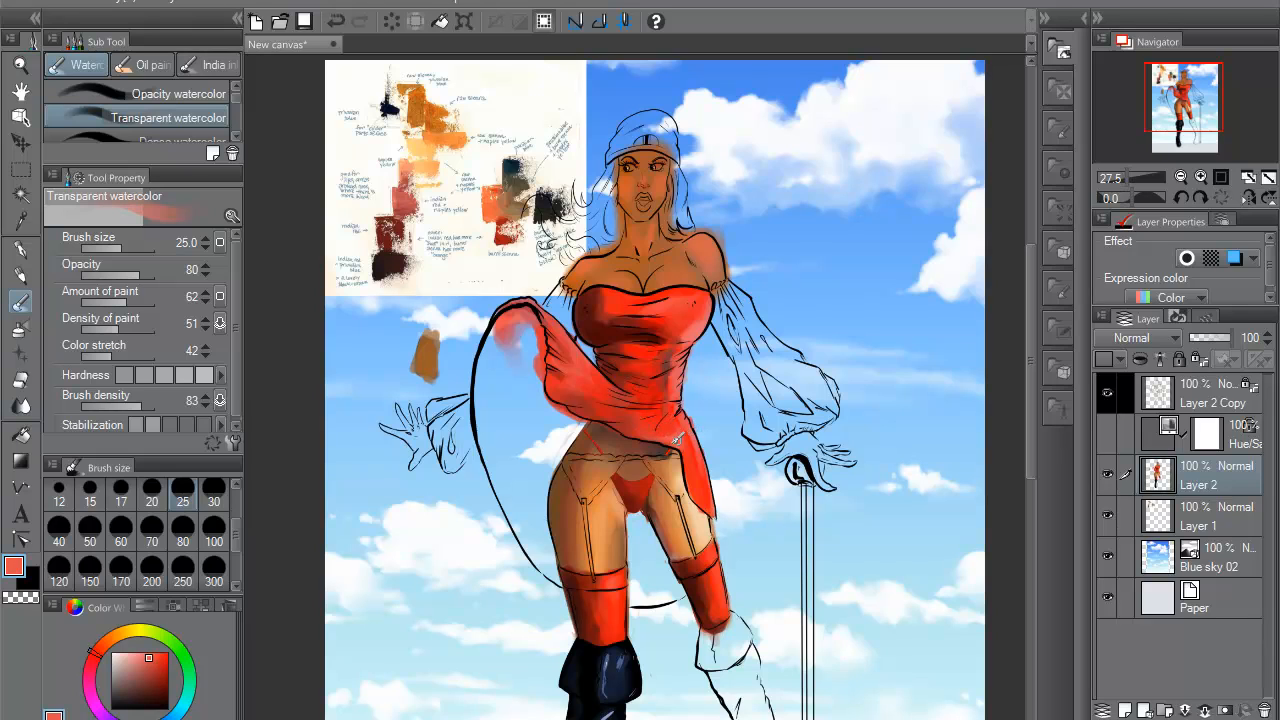
- Blend the hip and lower skirt folds with bright and medium reds sampled from the dress
left_click(692, 444, "alt")
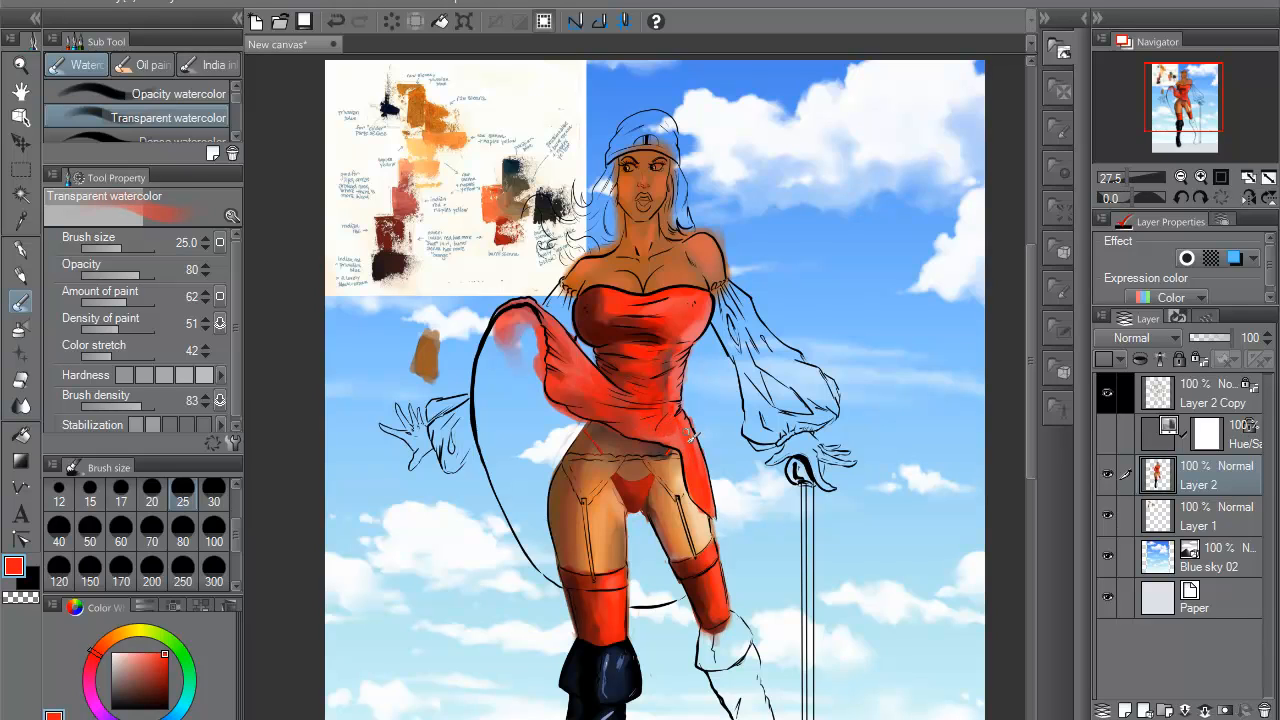
left_click(686, 434, "alt")
left_click(677, 376, "alt")
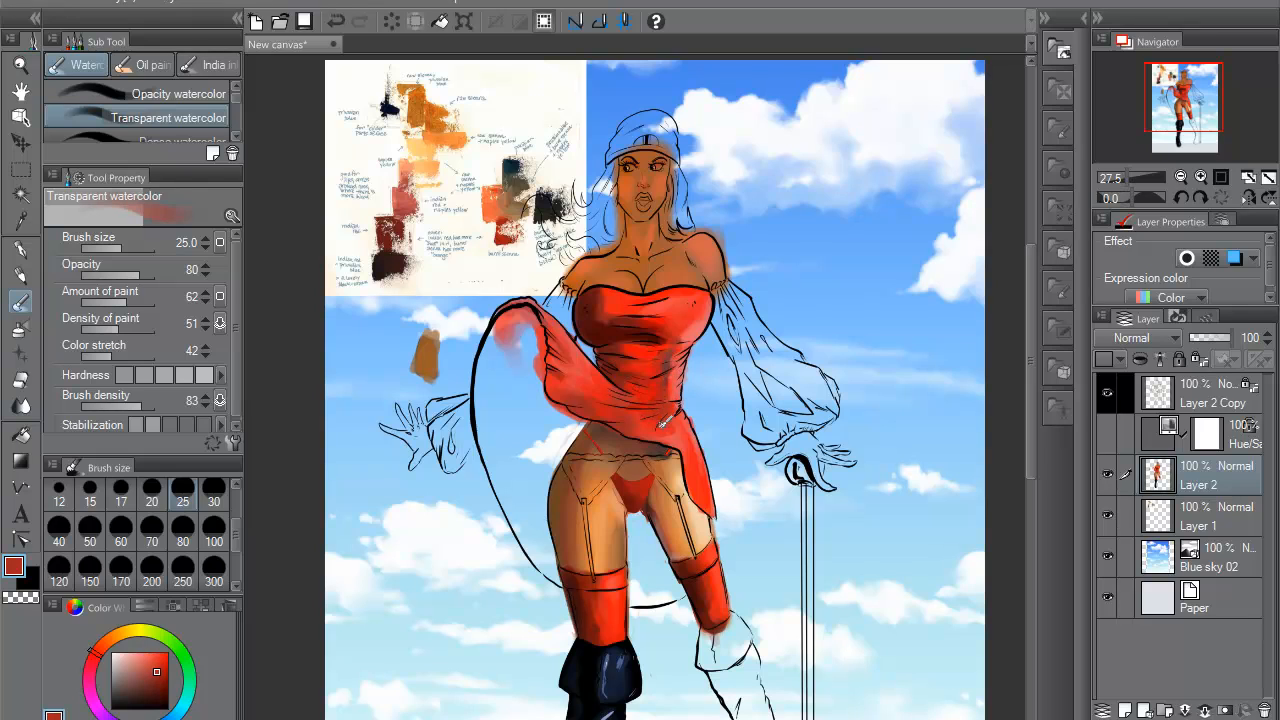
left_click(646, 358, "alt")
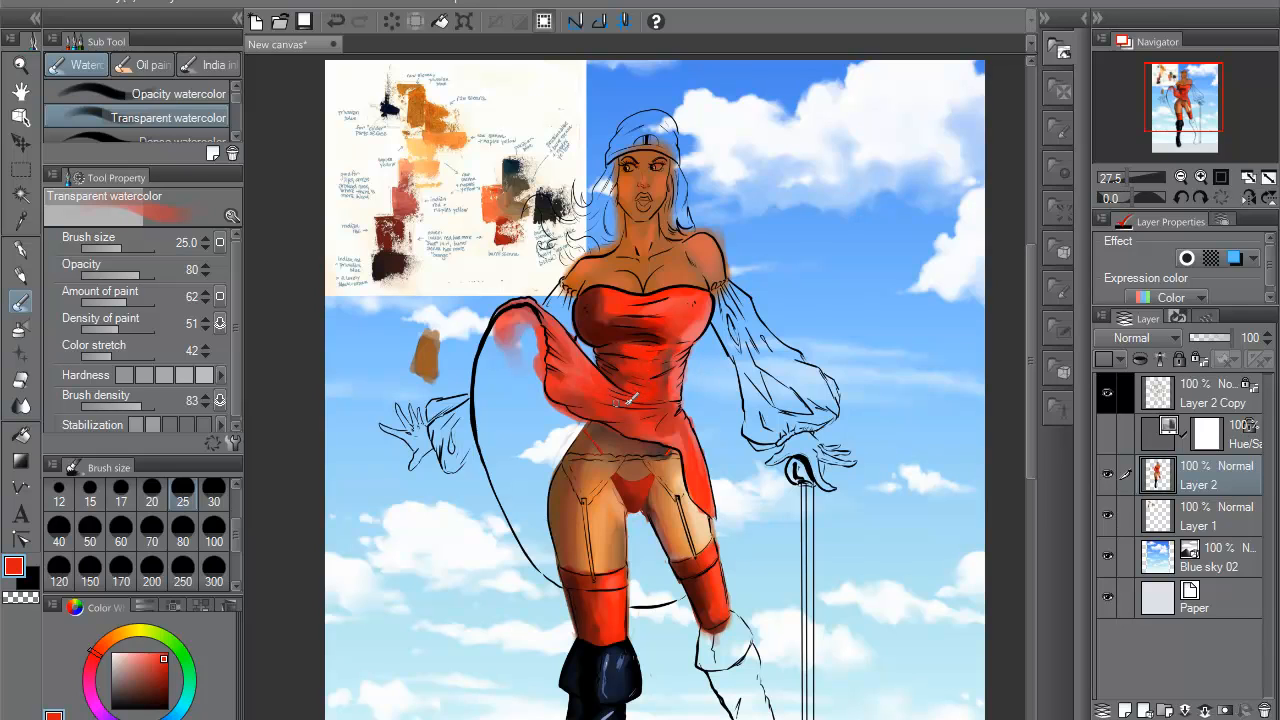
left_click(592, 378, "alt")
- Lighten the chest skin with pale peach at brush size 60, and blend it with sampled browns and the reference palette's orange
left_click(708, 515, "alt")
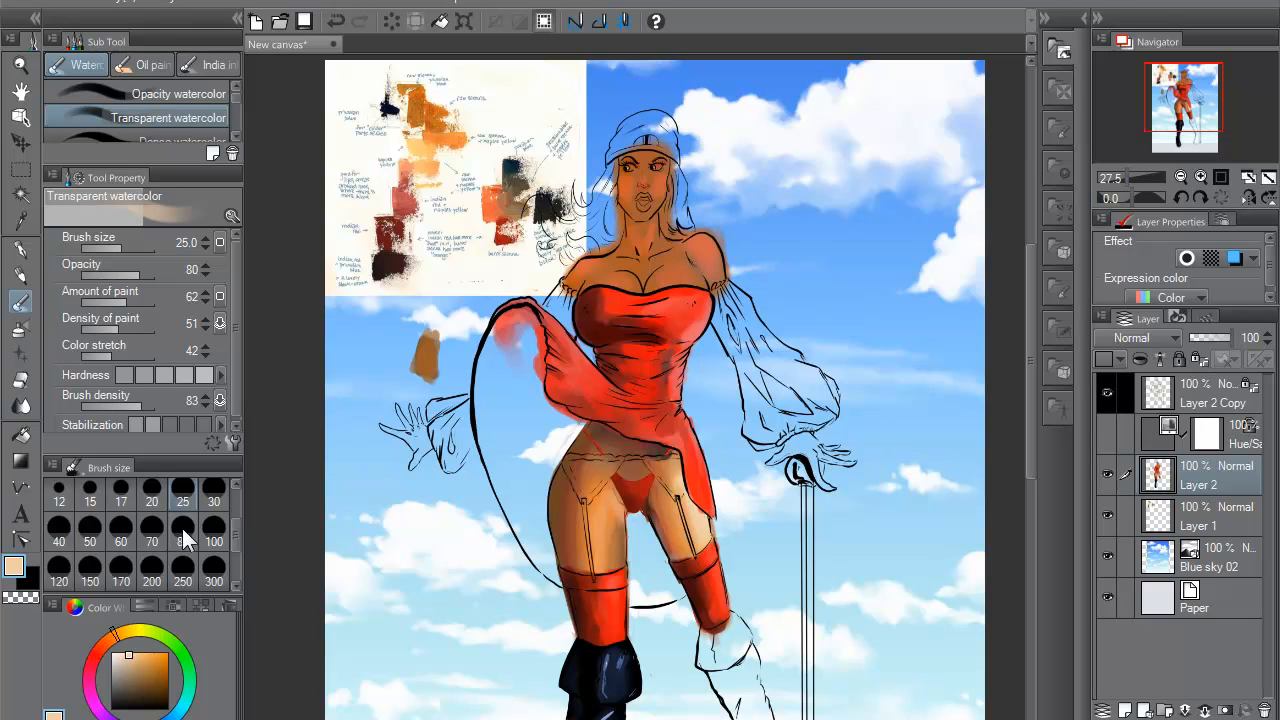
left_click(118, 534)
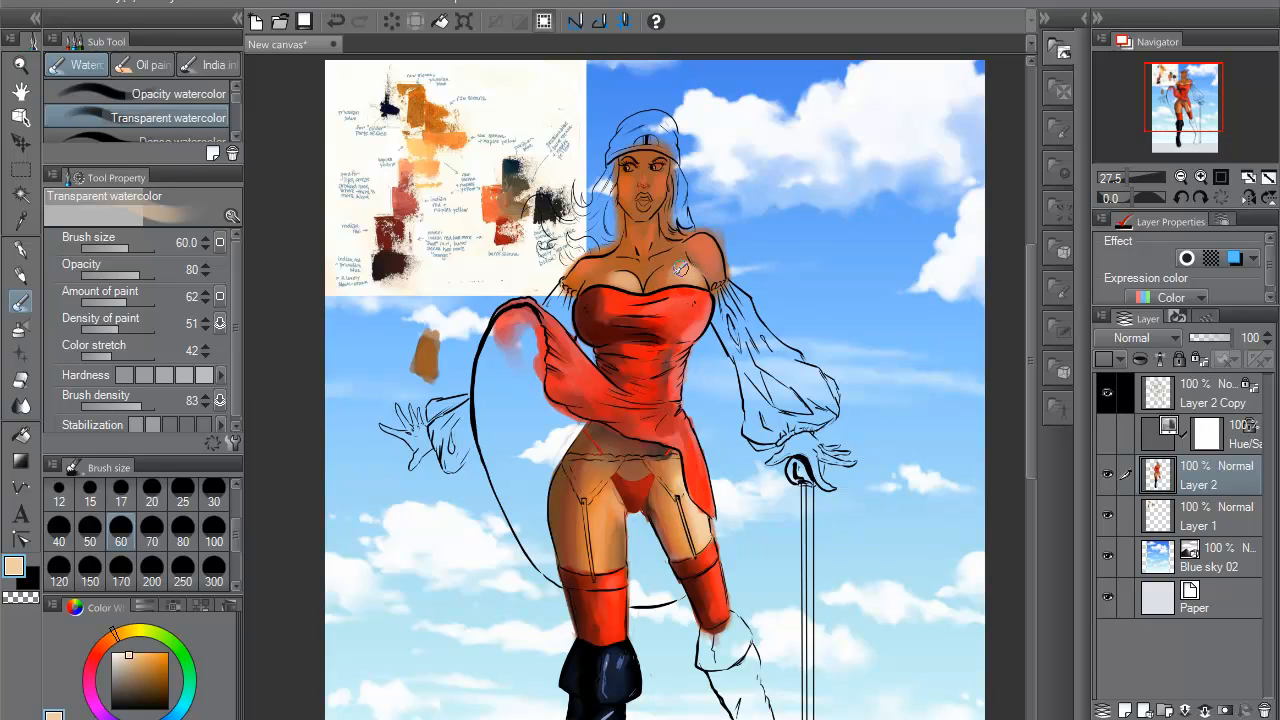
left_click(670, 276, "alt")
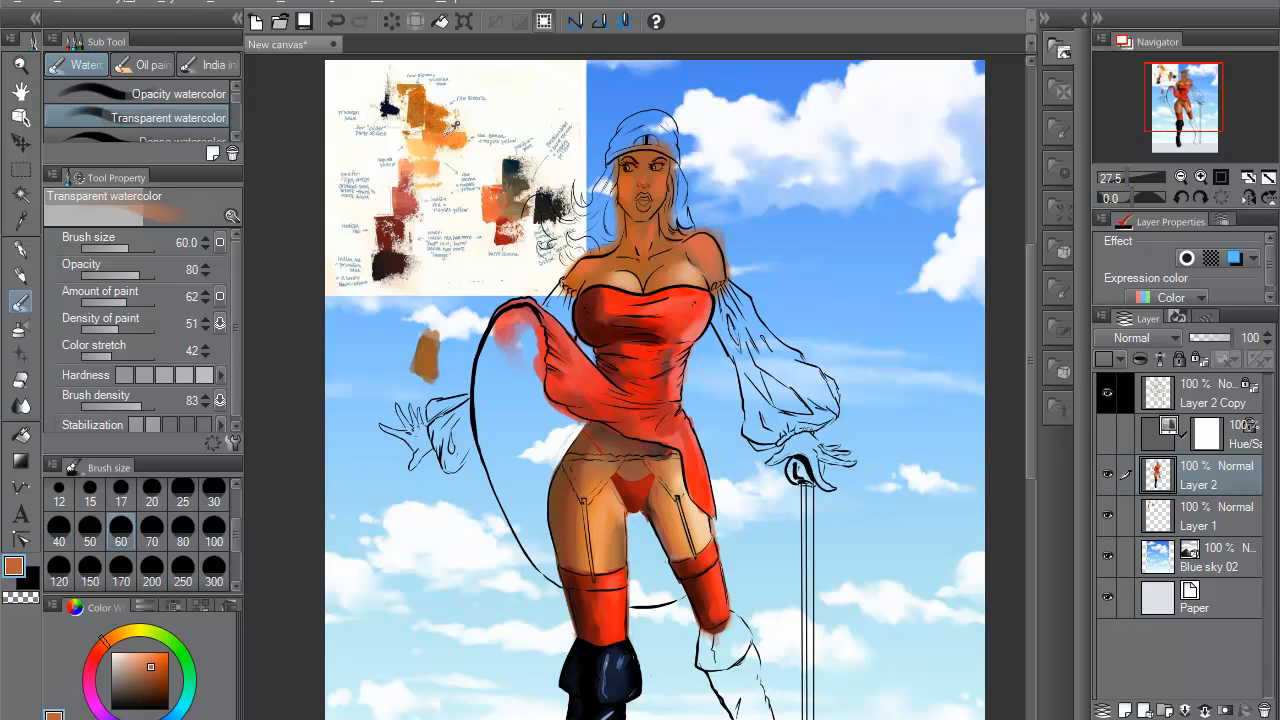
left_click(448, 136, "alt")
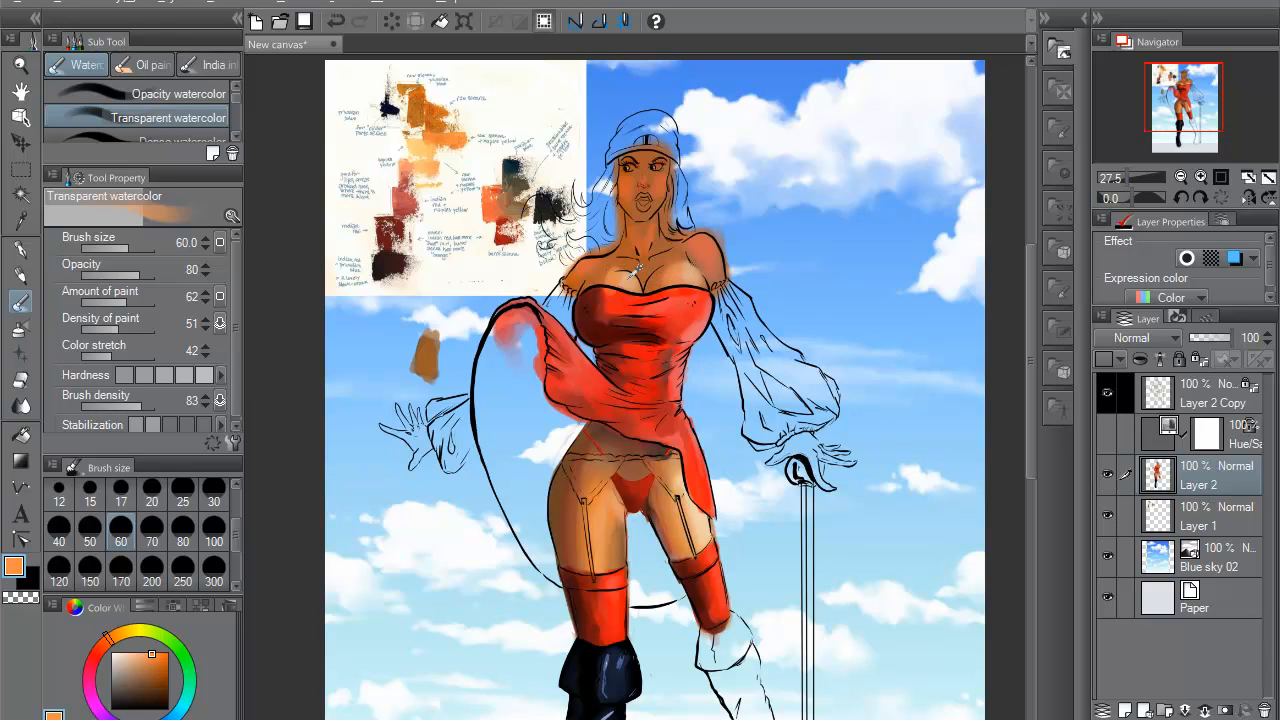
left_click(618, 288, "alt")
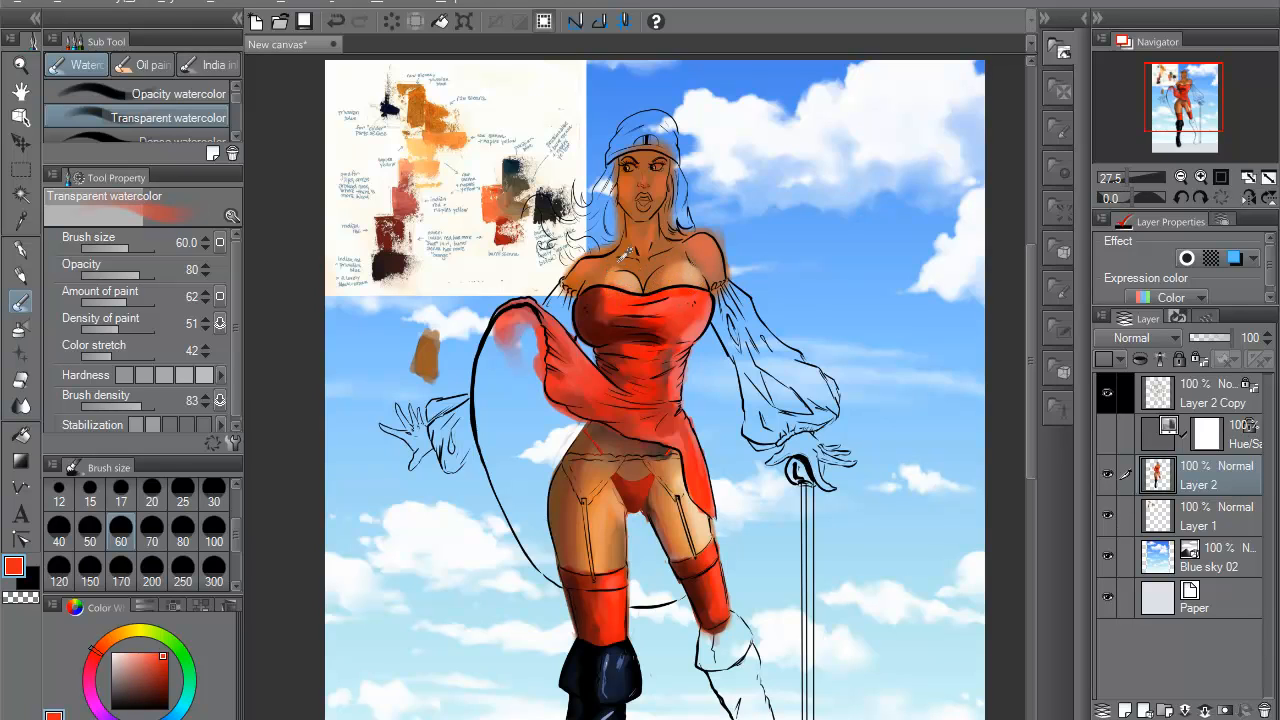
left_click(624, 258, "alt")
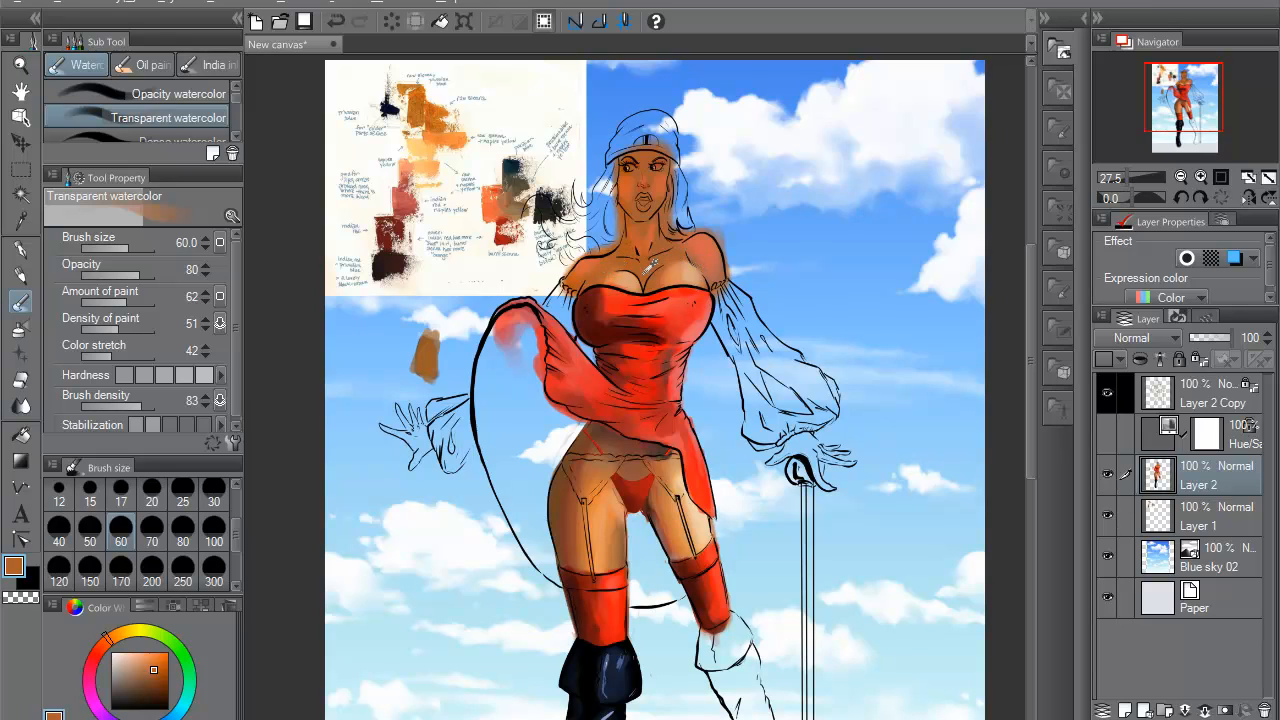
- Warm the chest skin above the neckline with sampled skin tones and a saturated yellow-orange
left_click(635, 276, "alt")
left_click(628, 277, "alt")
left_click(676, 269, "alt")
left_click(160, 645)
left_click(115, 632)
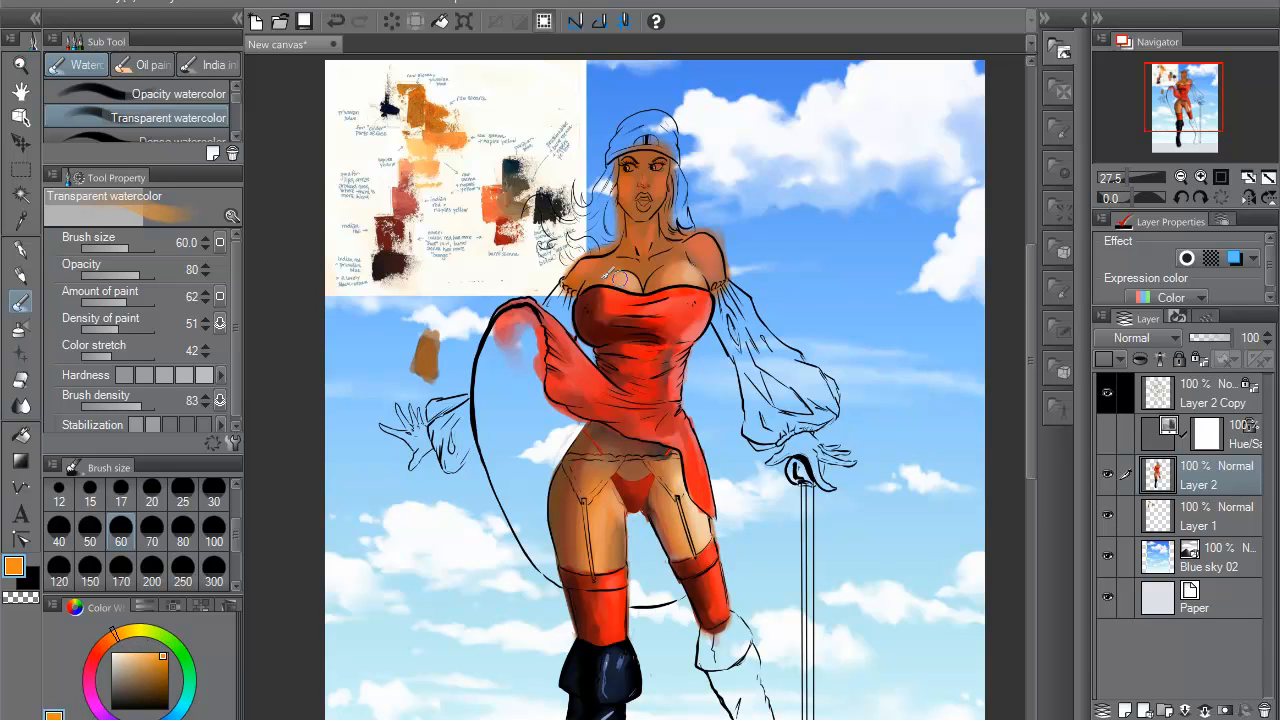
- Refine the chest skin above the neckline at brush size 25 with sampled peach skin tones and a saturated orange
left_click(182, 496)
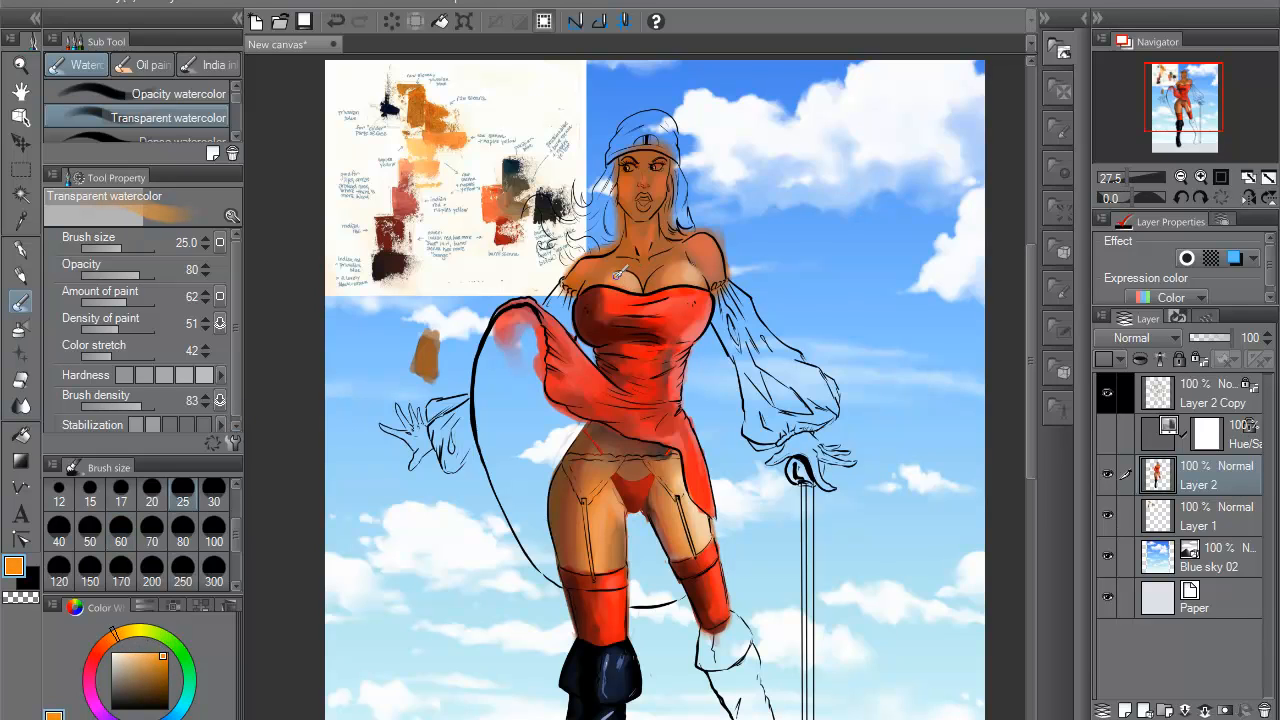
left_click(704, 266, "alt")
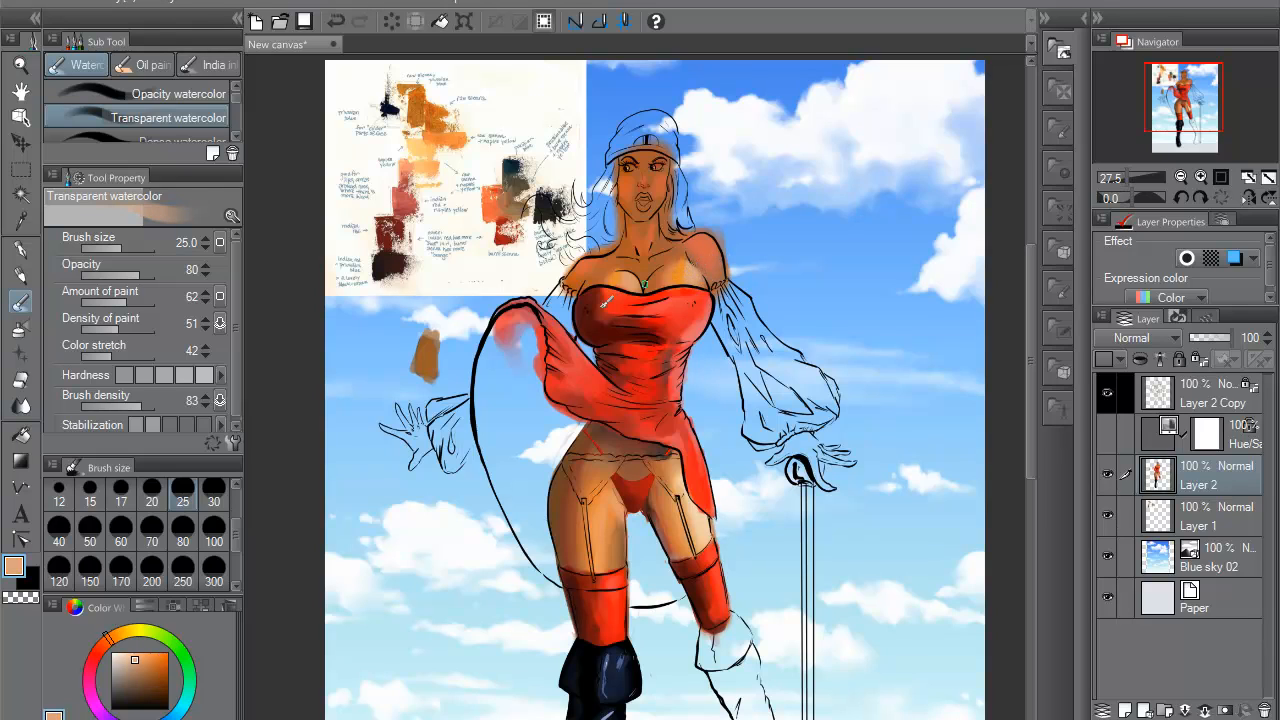
left_click(156, 657)
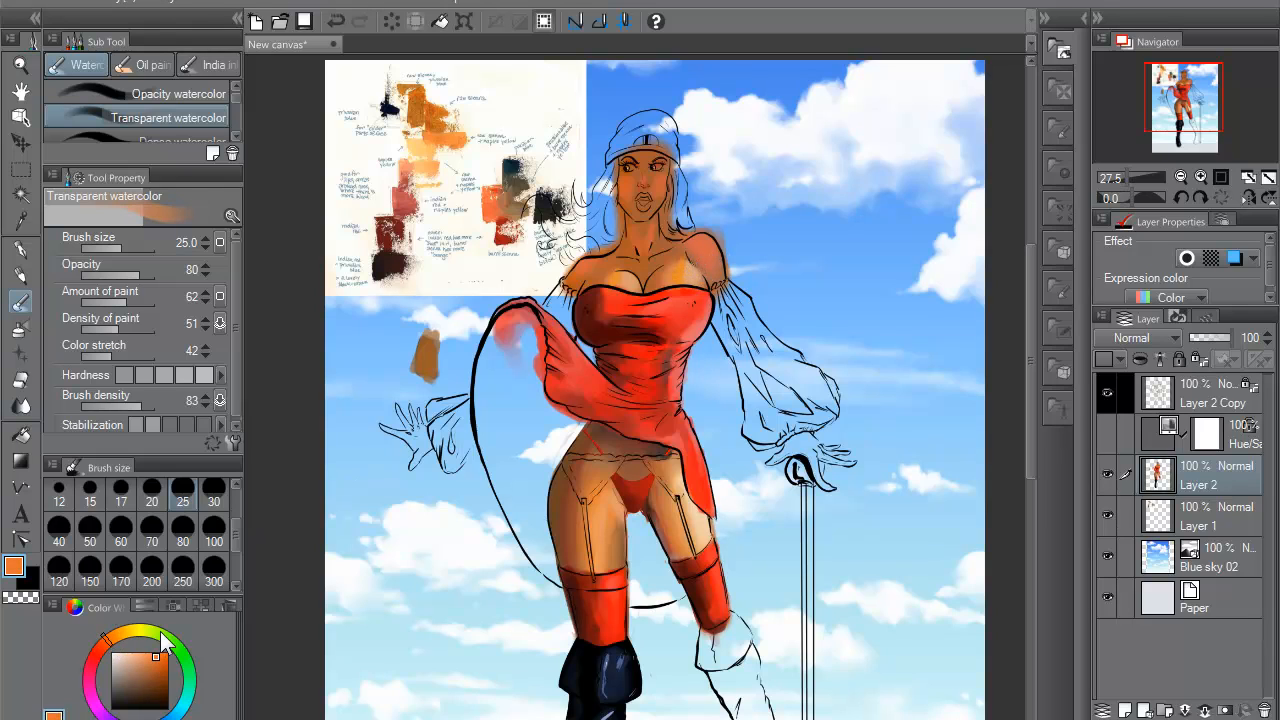
left_click(693, 266, "alt")
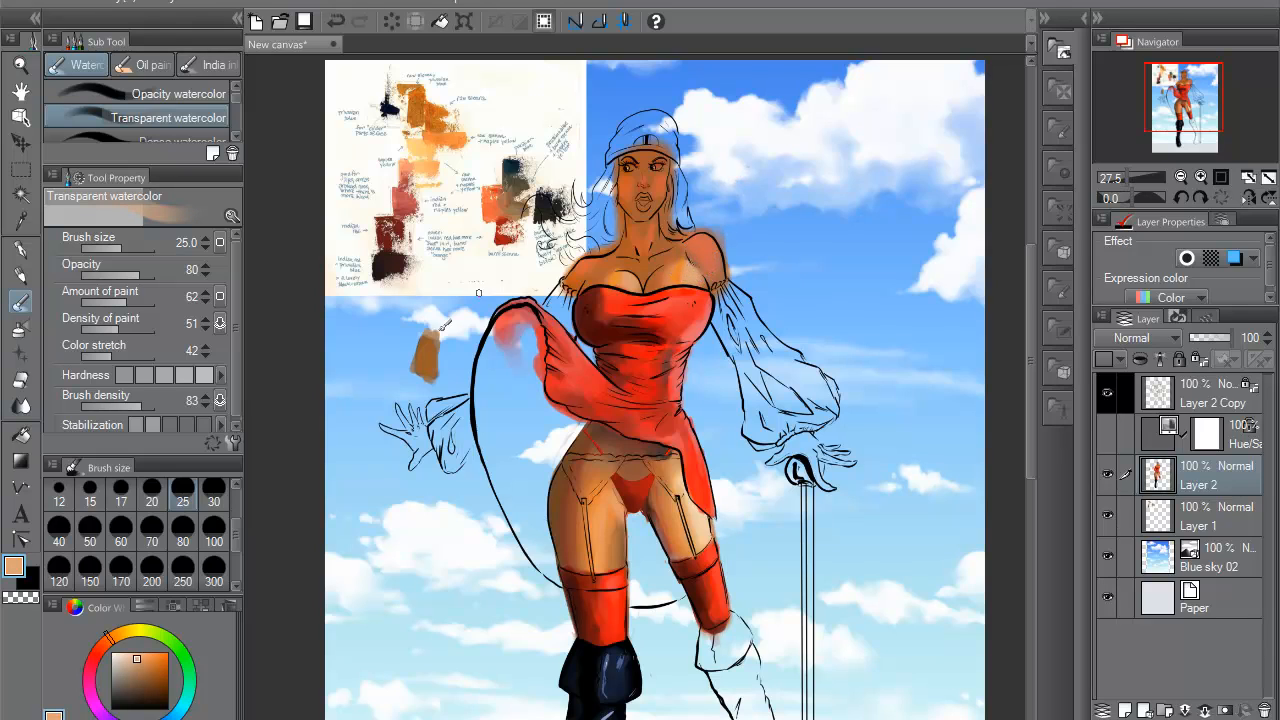
- Warm the chest shading with red-orange sampled from the reference palette, and blend it with light skin tones sampled from the chest
left_click(95, 655)
left_click(490, 210, "alt")
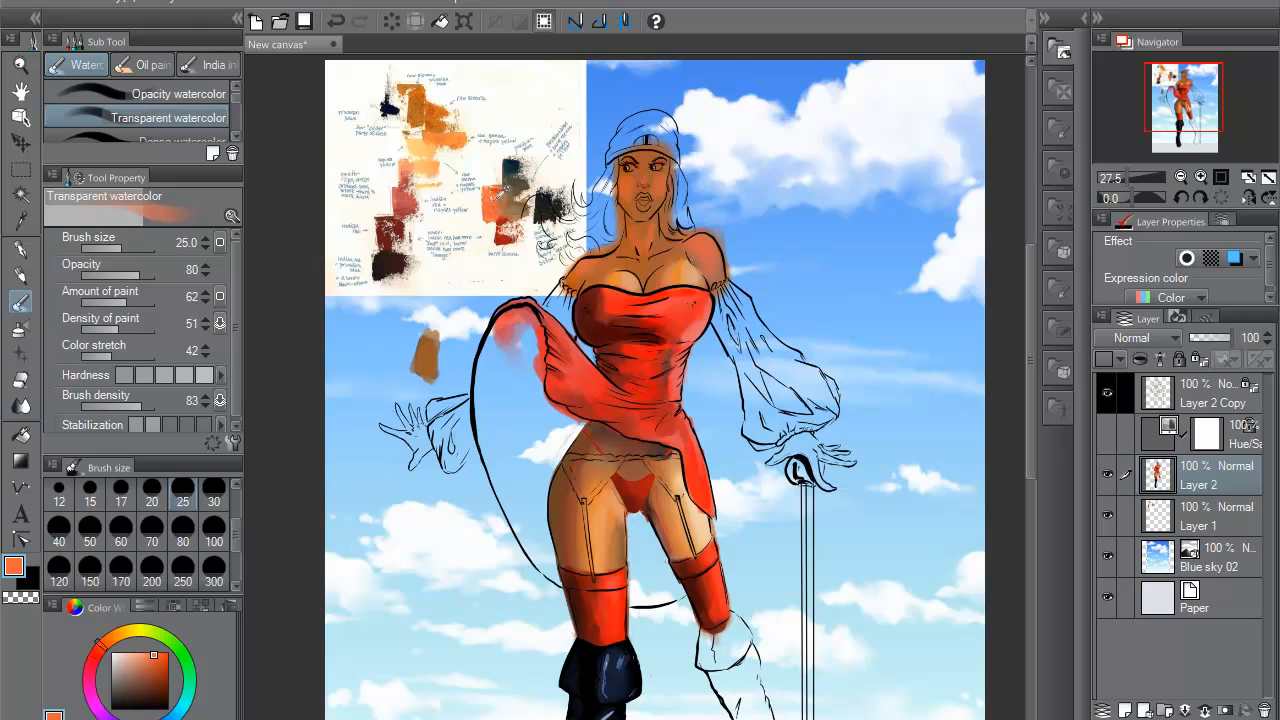
left_click(684, 282, "alt")
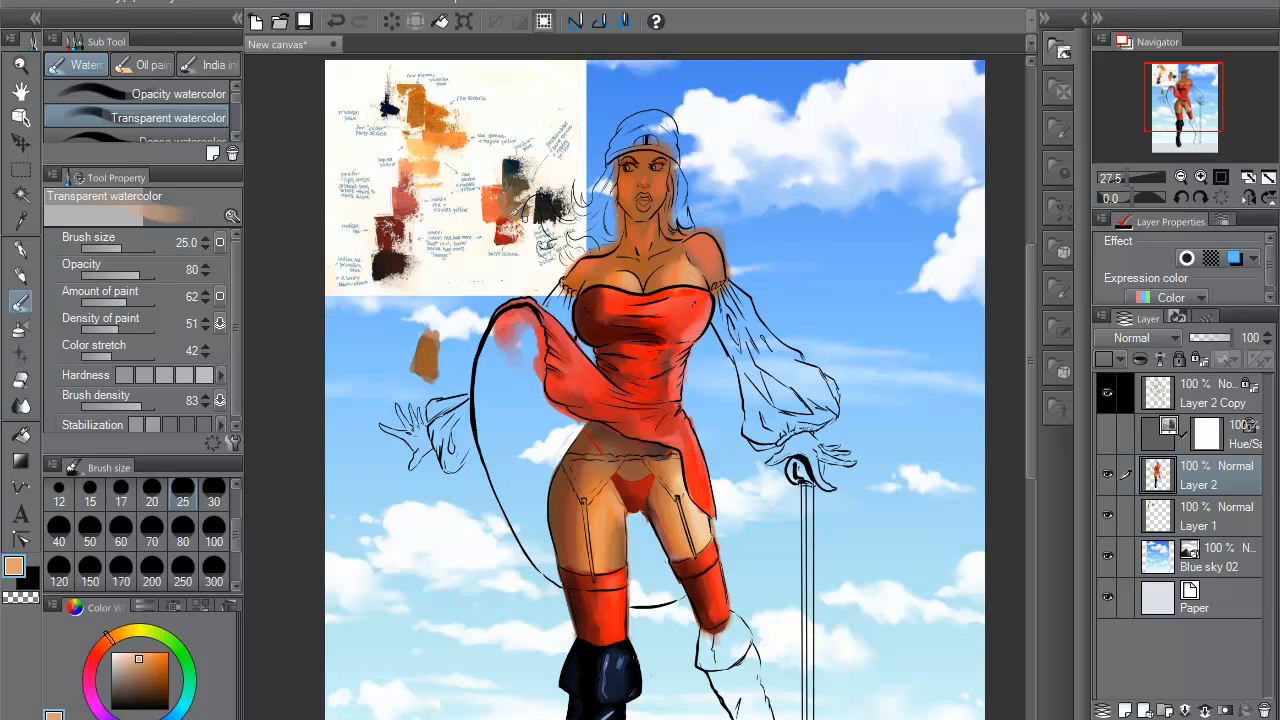
left_click(500, 206, "alt")
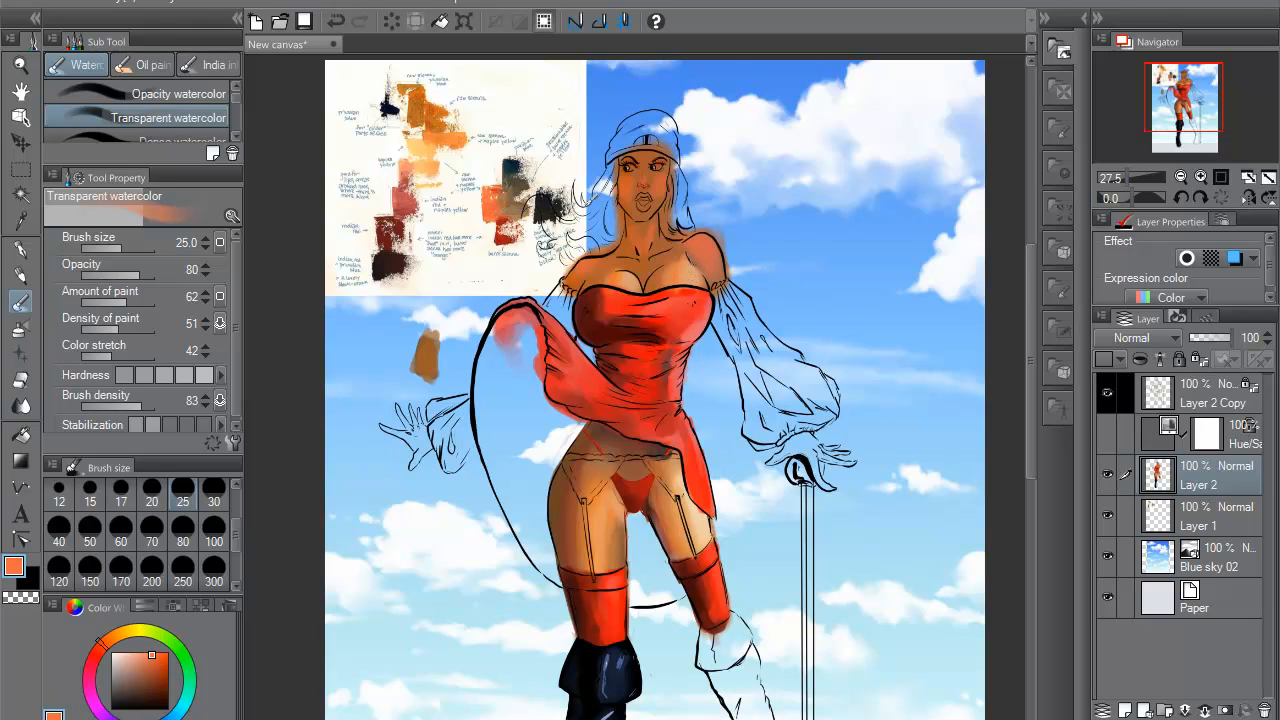
left_click(633, 275, "alt")
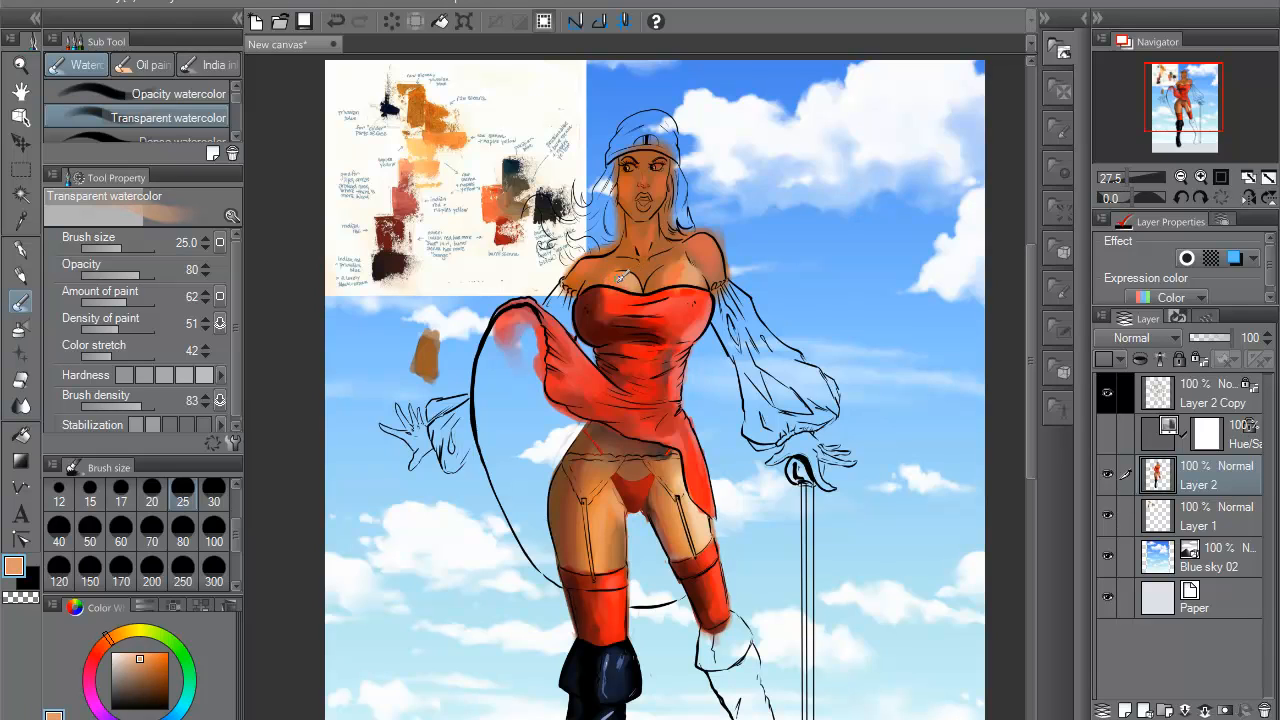
- Add a pale grey highlight sampled from the clouds to the chest beside the lit shoulder, and blend it with sampled skin tones
left_click(776, 183, "alt")
left_click(697, 268, "alt")
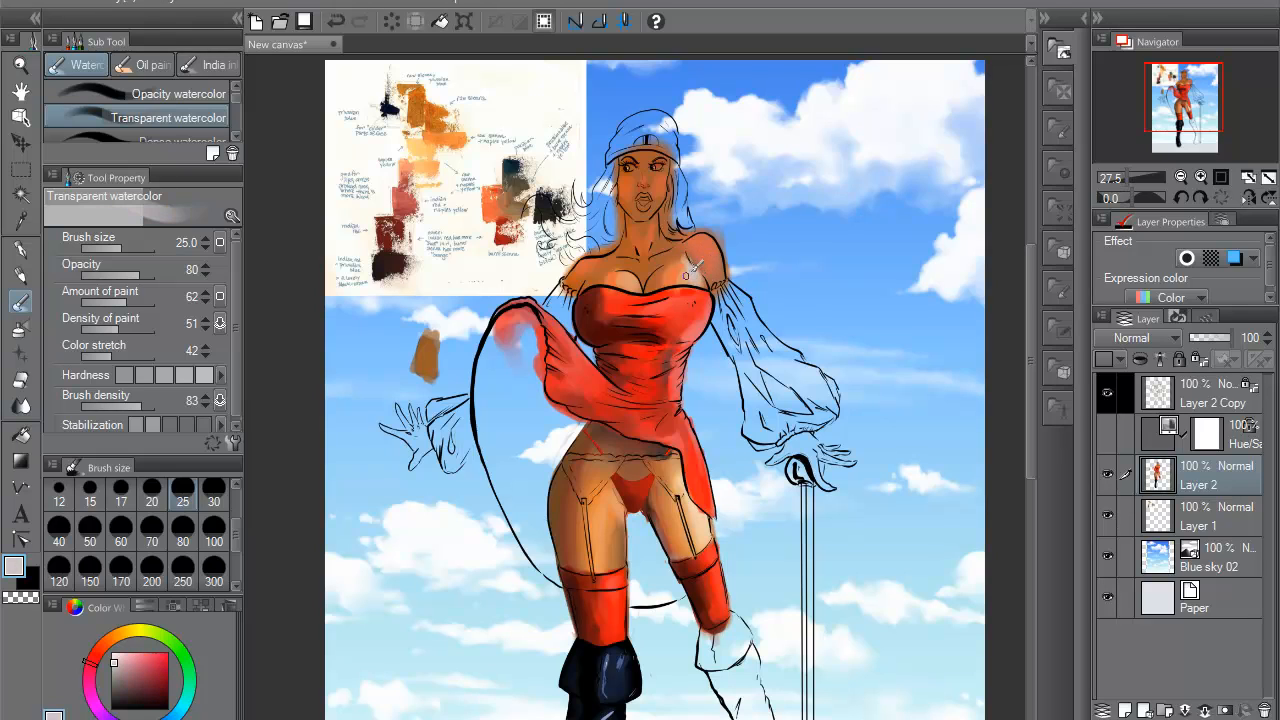
left_click(690, 262, "alt")
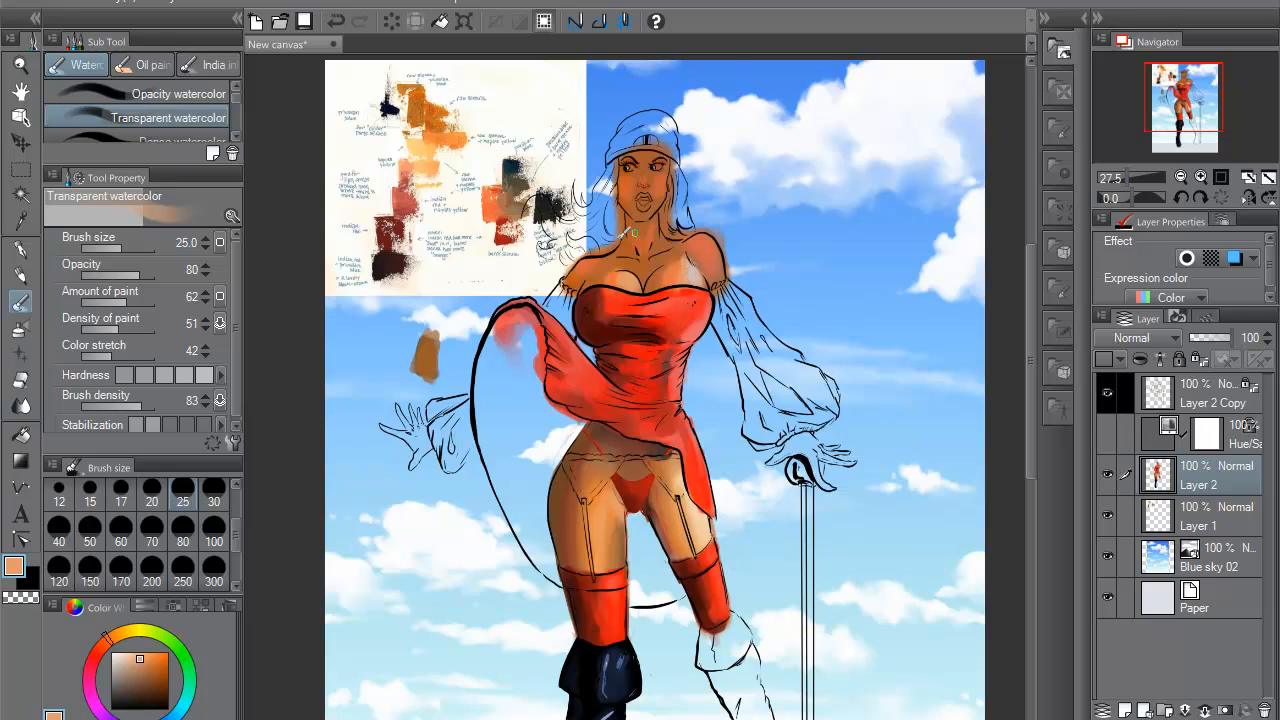
- Lighten the skin at the base of the neck with a sampled pale skin tone and the reference palette's light yellow-orange
left_click(648, 268, "alt")
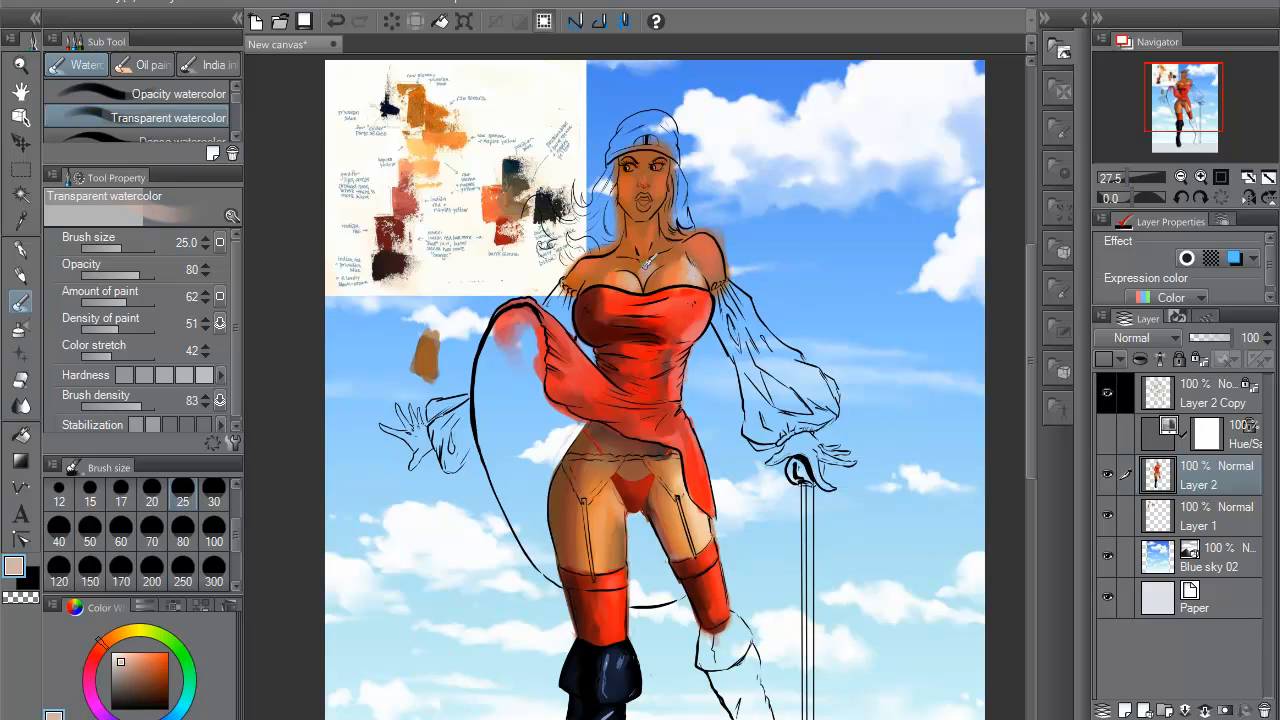
left_click(438, 147, "alt")
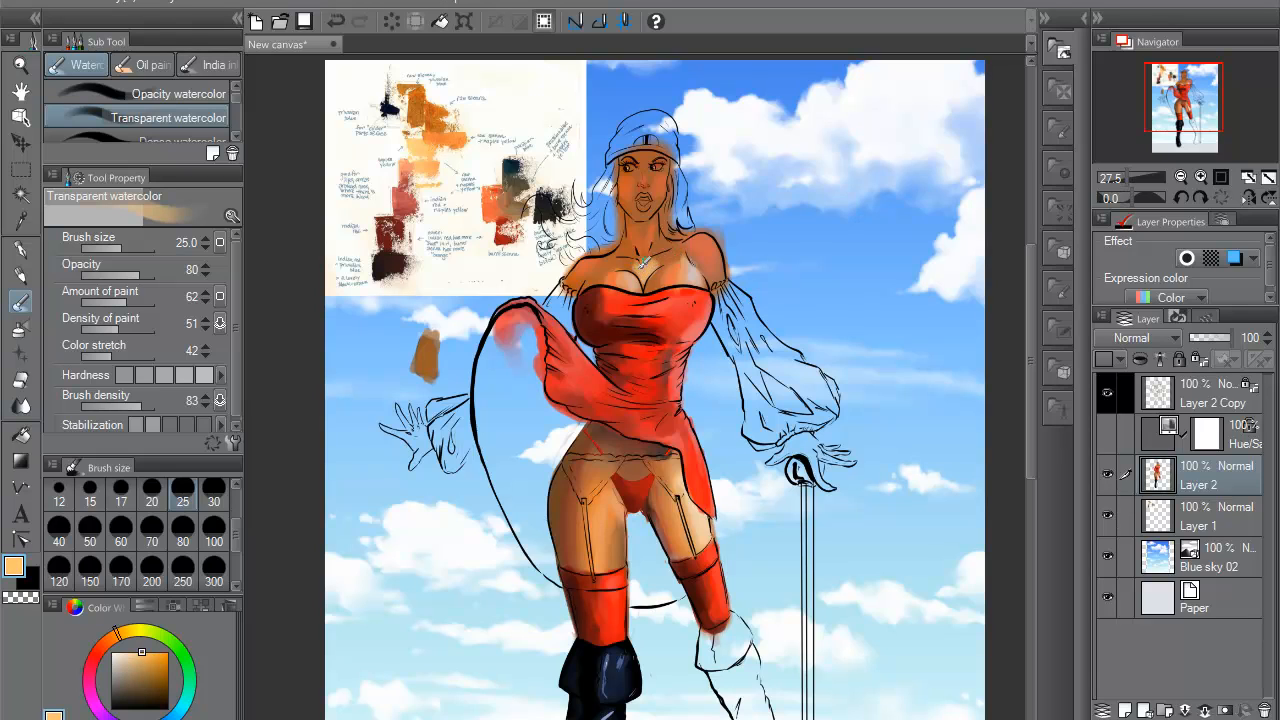
left_click_drag(666, 250, 648, 258)
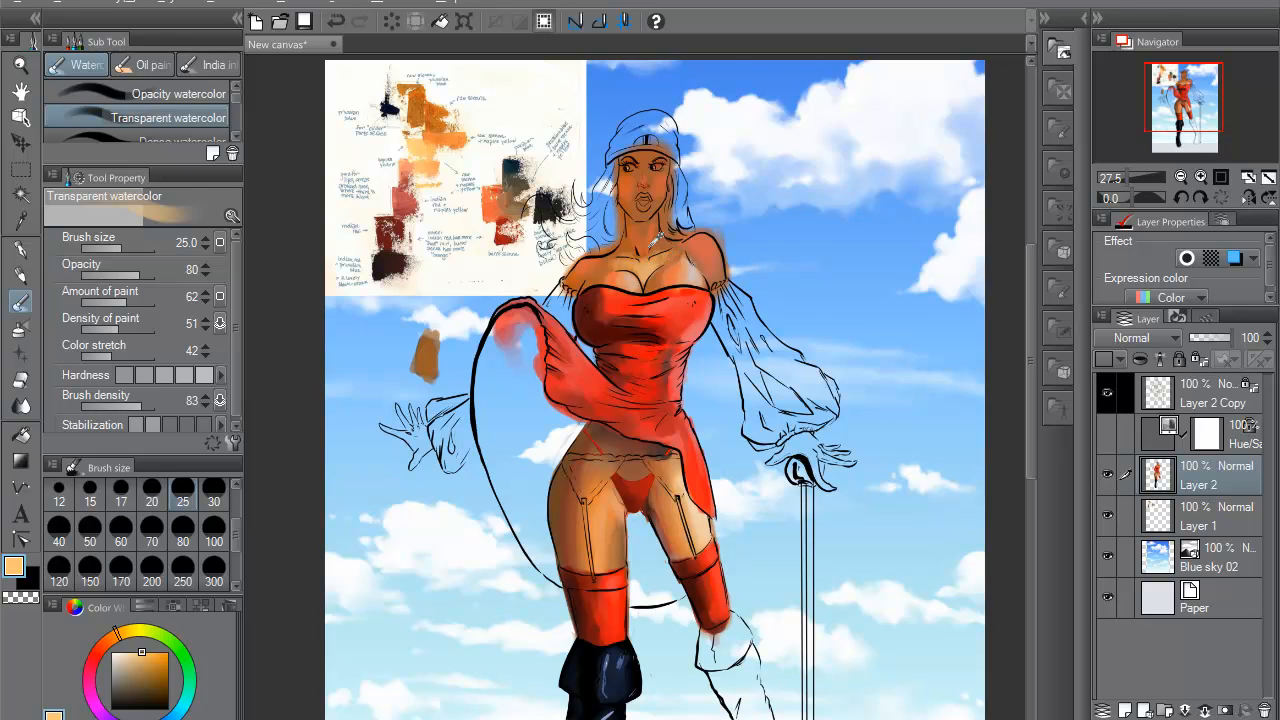
- Shade the chest and the shoulder by the dangling sleeve using sampled orange-brown, dark red and pale greyish-pink watercolor
left_click(648, 246, "alt")
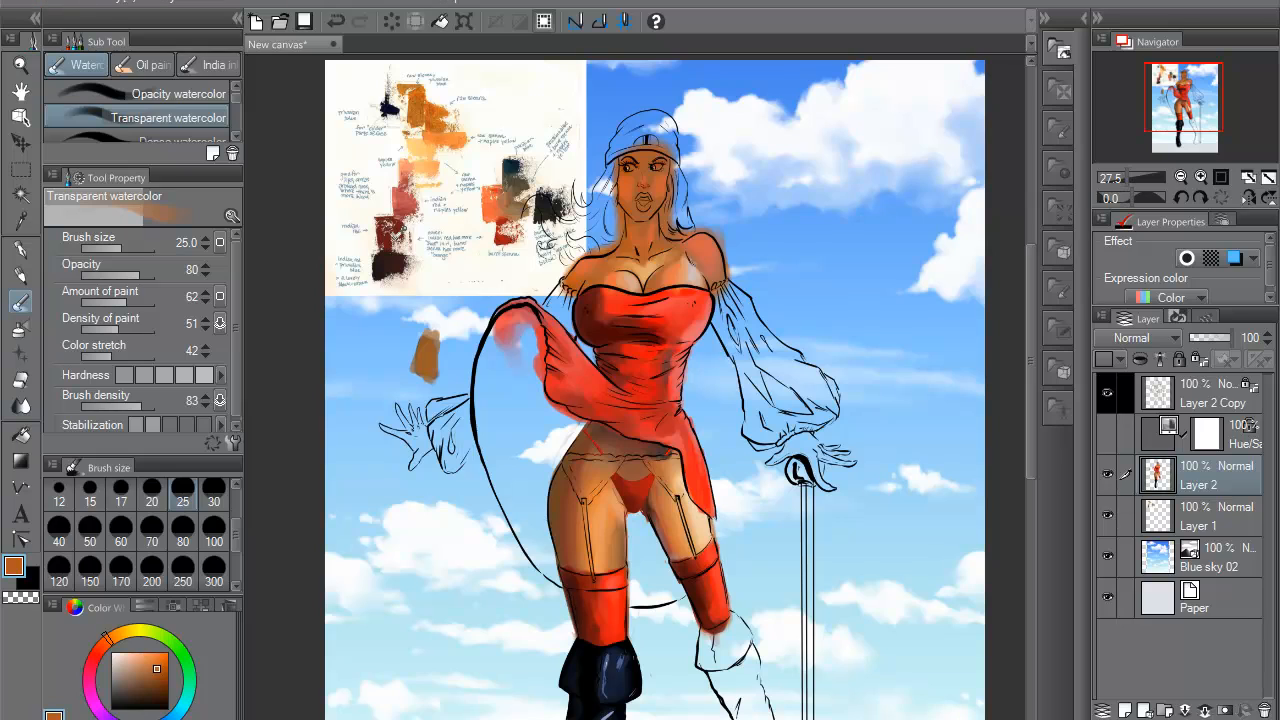
left_click(395, 234, "alt")
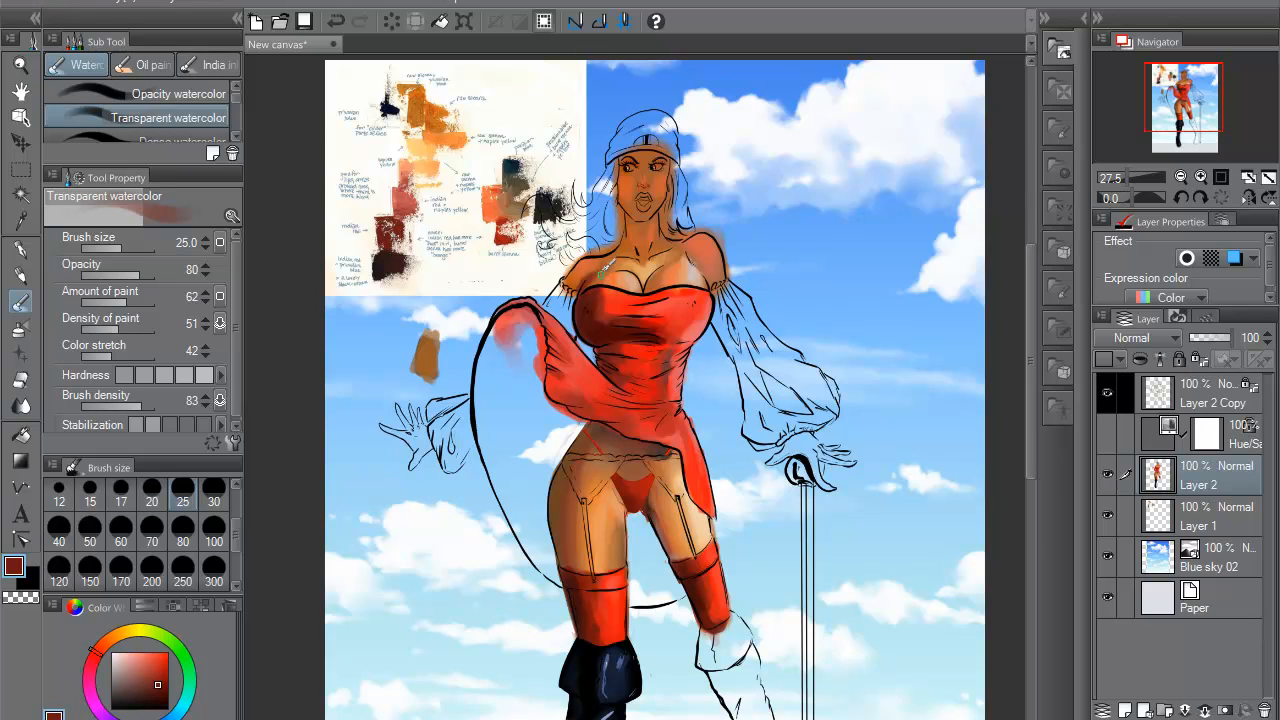
left_click(712, 241, "alt")
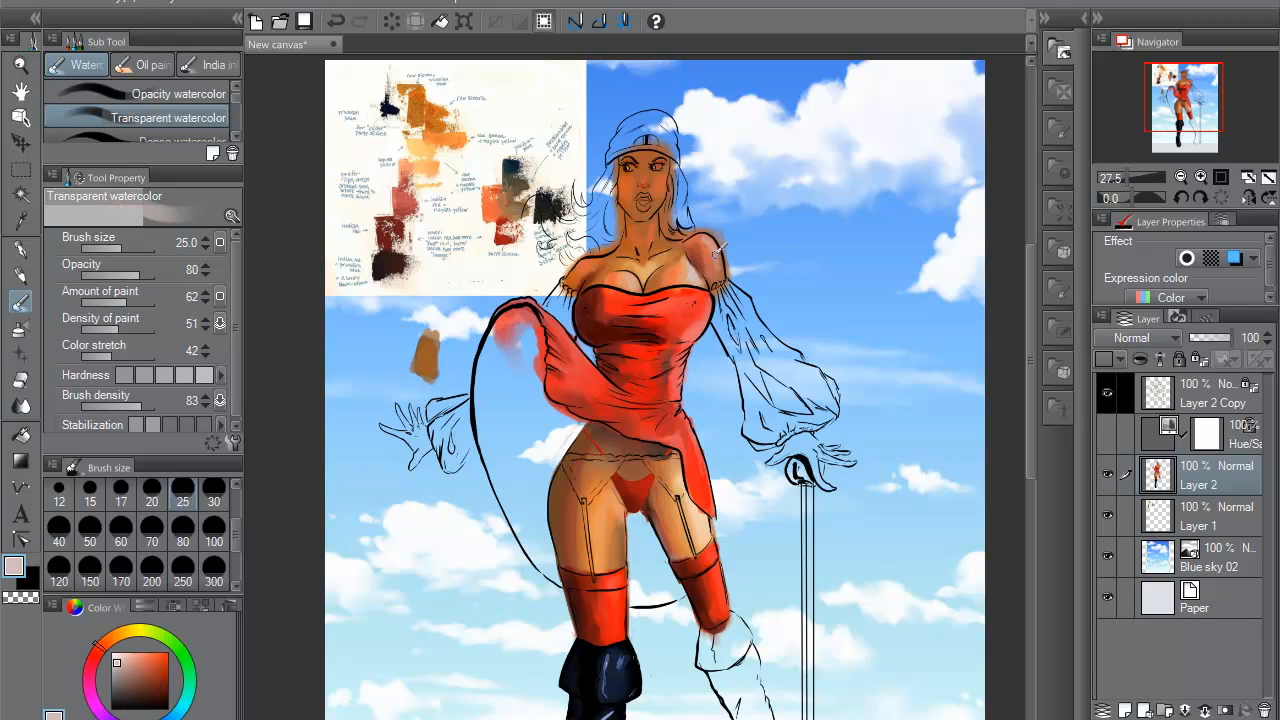
left_click_drag(707, 239, 726, 272)
- Blend the same shoulder with sampled skin tones and the light orange from the reference swatches
left_click(680, 256, "alt")
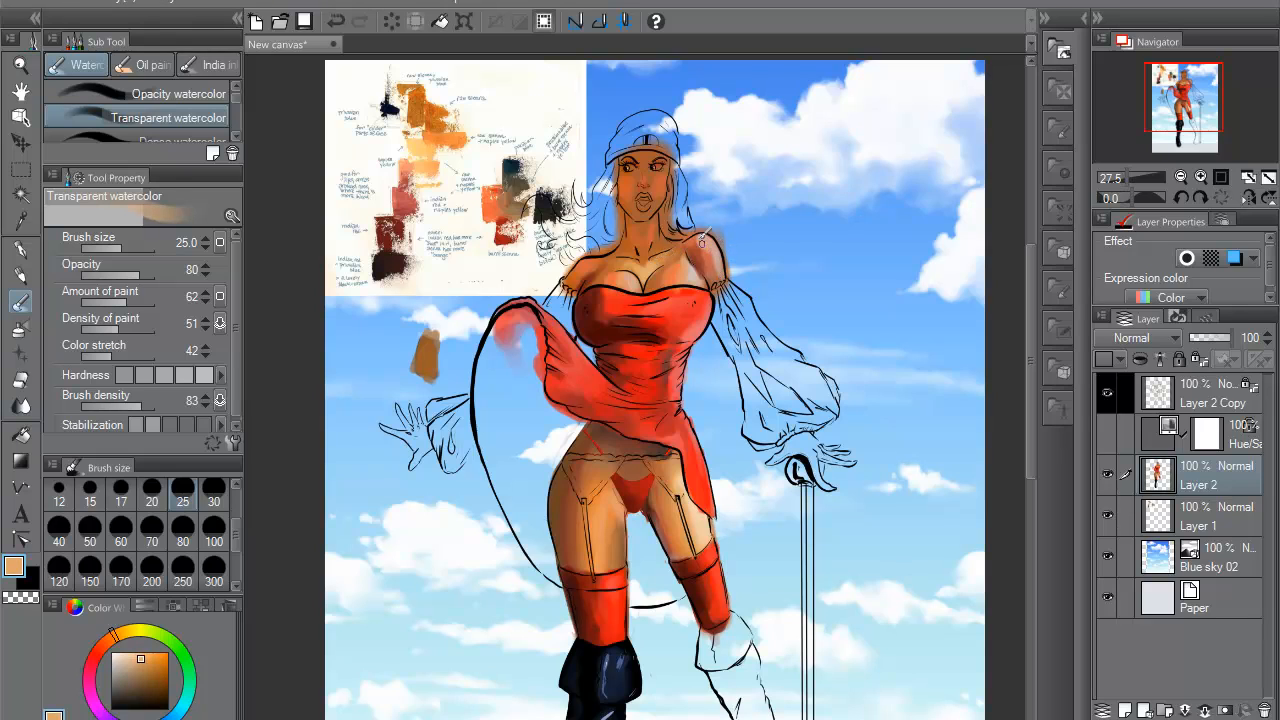
left_click(433, 140, "alt")
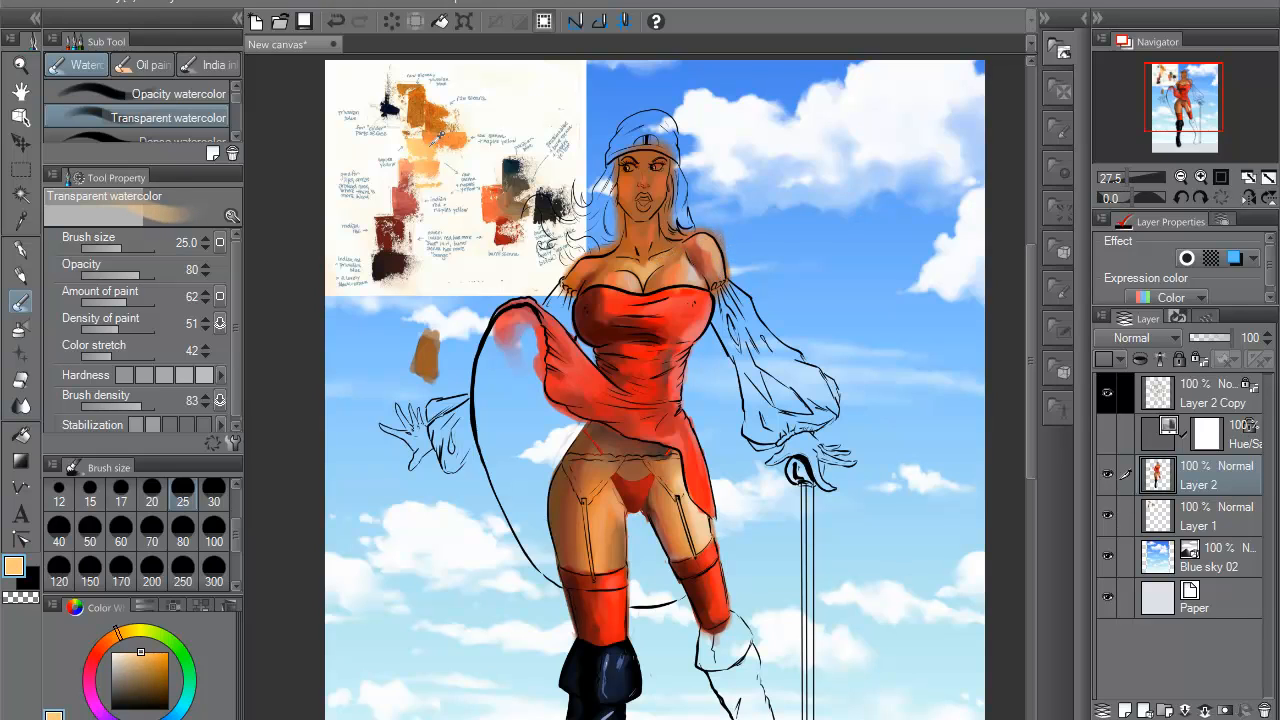
left_click(706, 243, "alt")
left_click_drag(708, 258, 720, 276)
- Tint the shoulder's highlight and edge with cloud white and sky blue, blending them with sampled skin colors
left_click(752, 127, "alt")
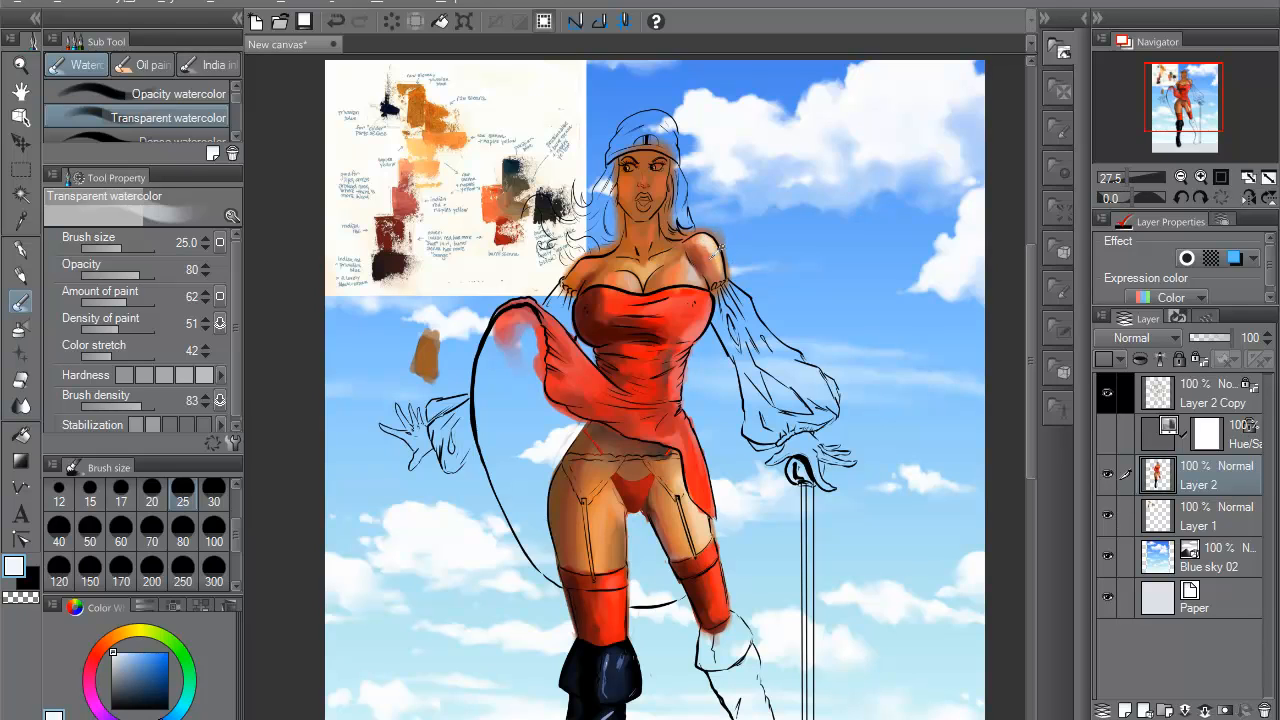
left_click(703, 242, "alt")
left_click(756, 230, "alt")
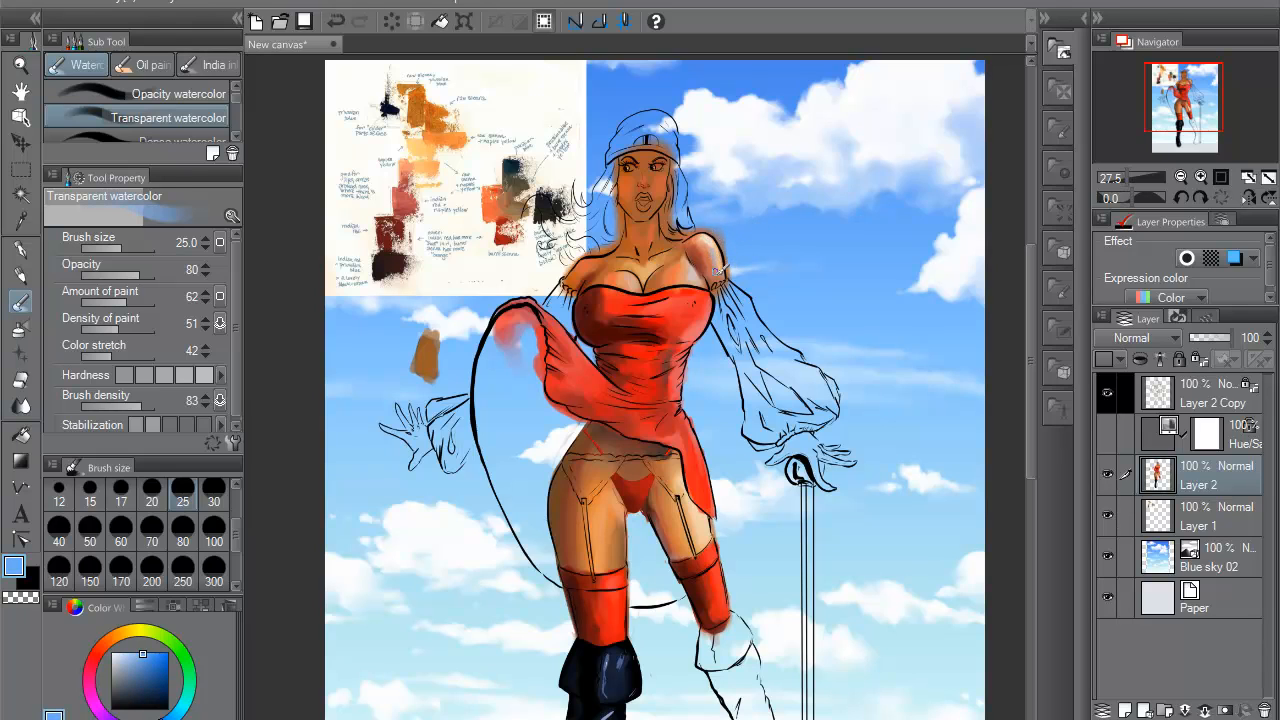
left_click(716, 262, "alt")
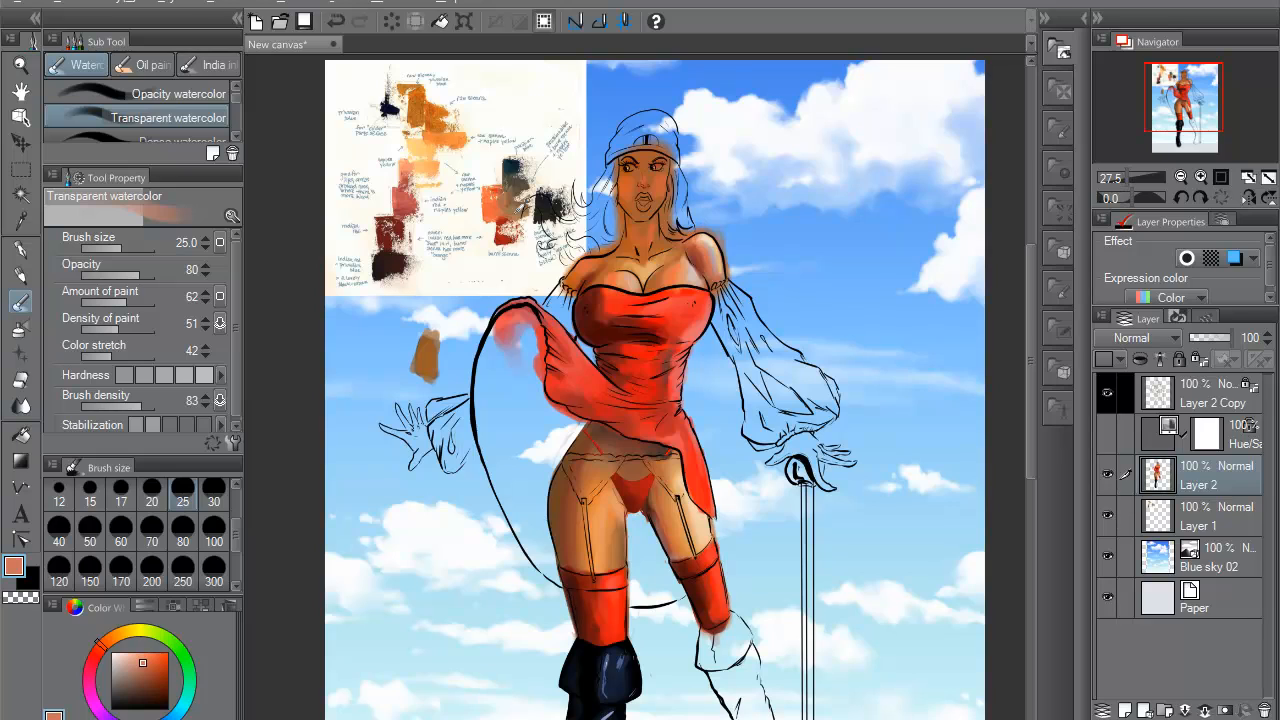
- Paint dark shadows on the face with near-black and dark brown swatch colors, softening them with tones sampled around the eyes and nose
left_click(521, 206, "alt")
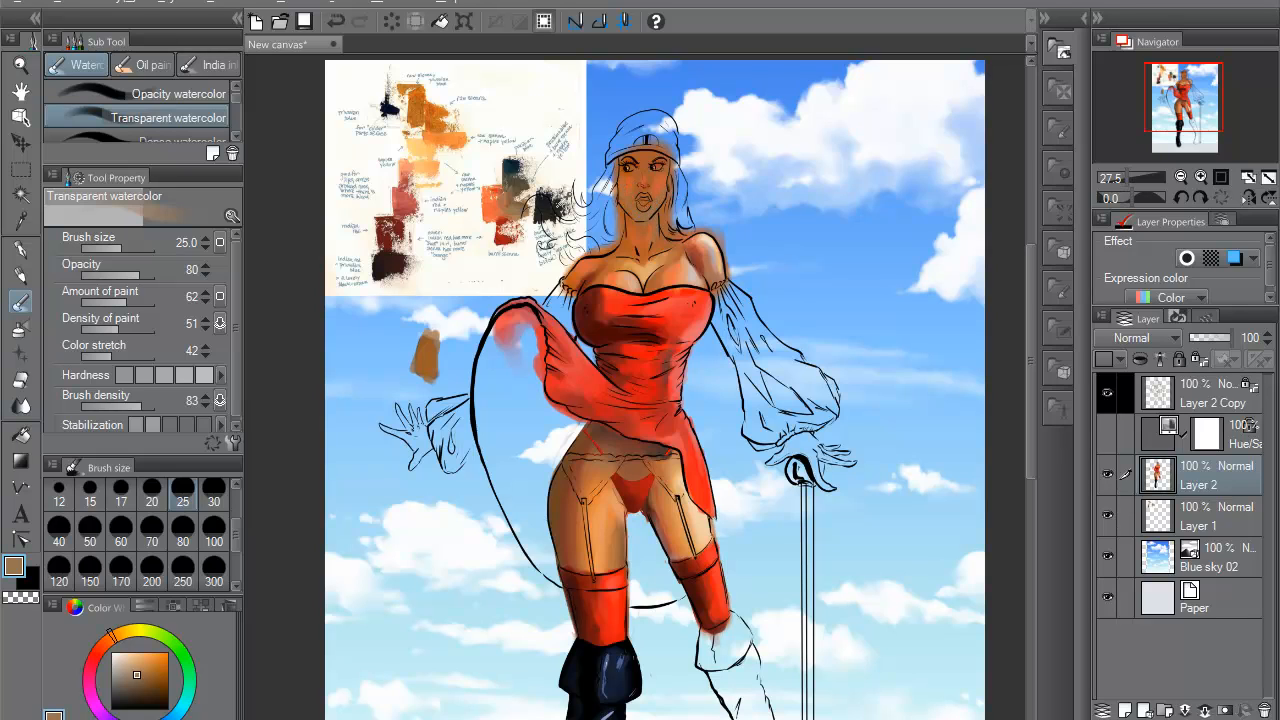
left_click(550, 206, "alt")
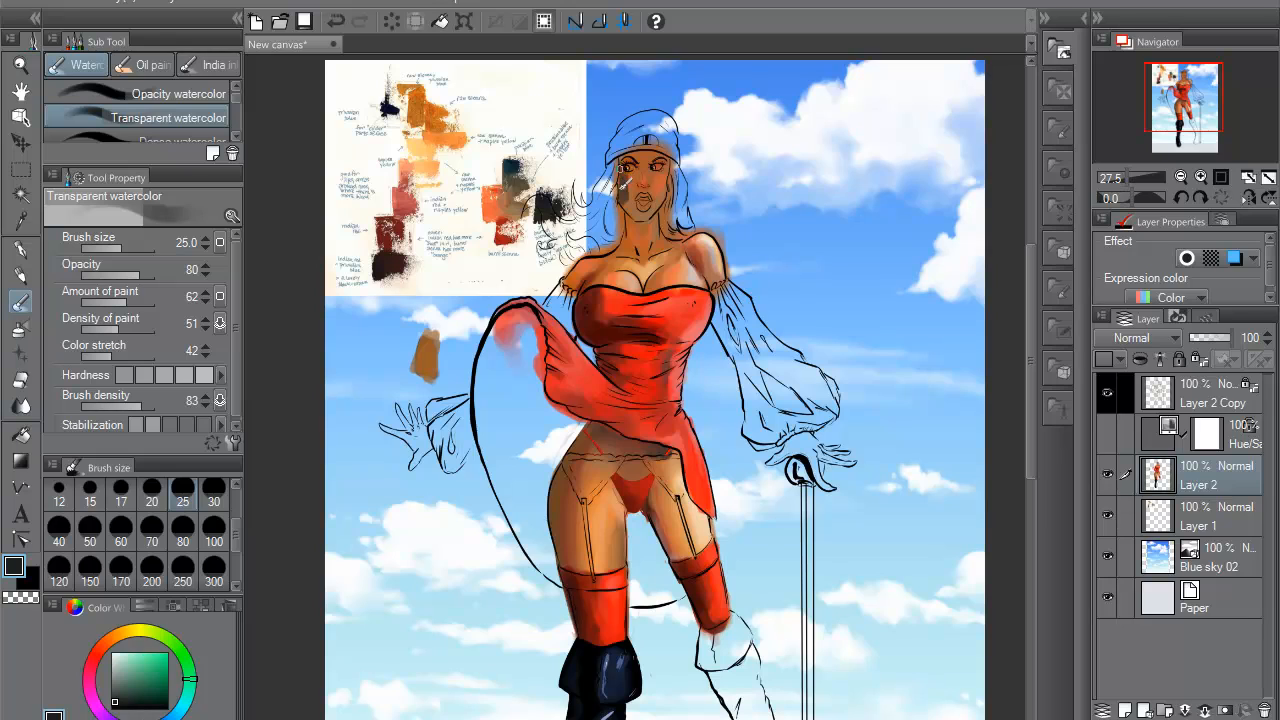
left_click(392, 258, "alt")
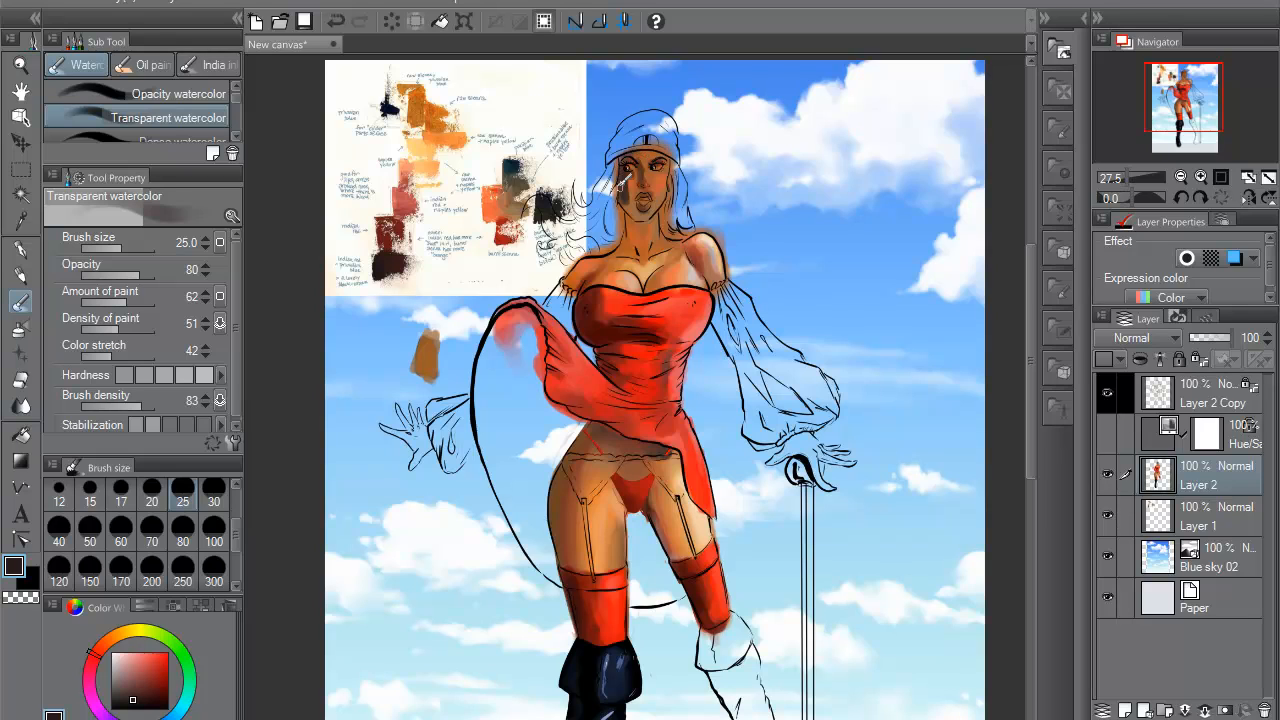
left_click(638, 172, "alt")
left_click(642, 162, "alt")
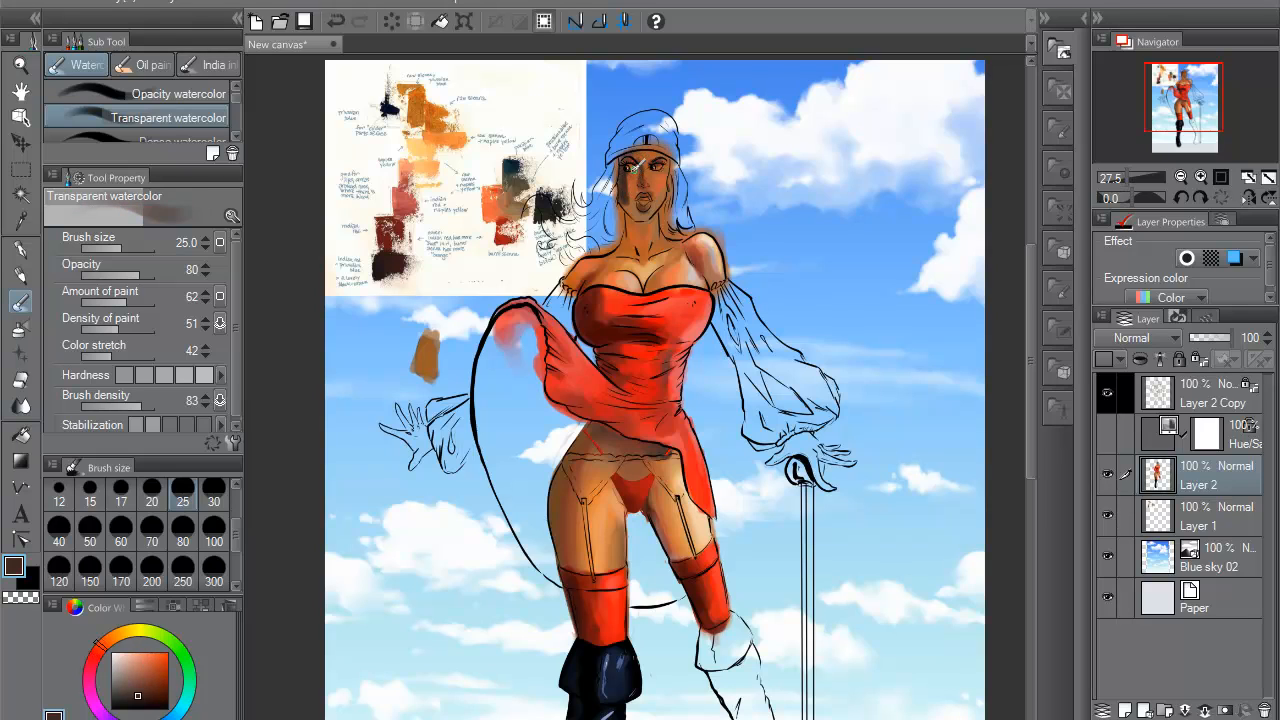
left_click(634, 171, "alt")
left_click(629, 178, "alt")
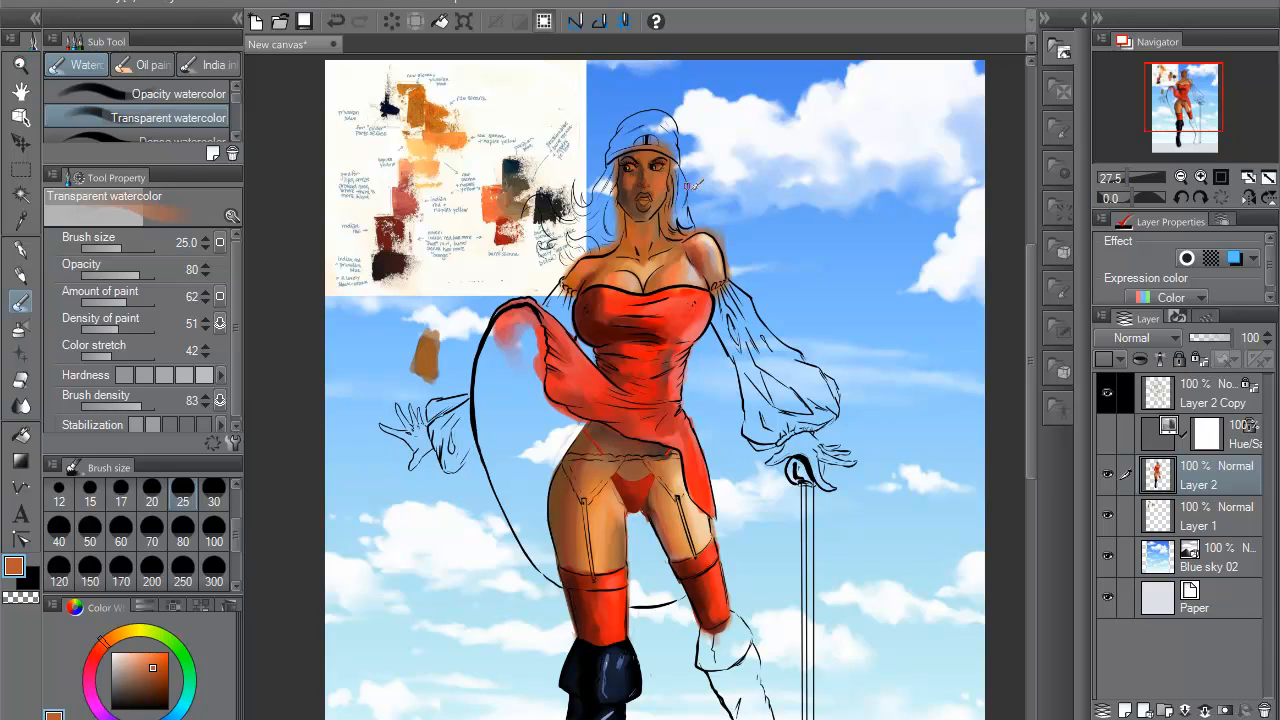
- Lighten the lit areas of the face with pale pinkish skin tones and a near-white sampled from the clouds
left_click(666, 177, "alt")
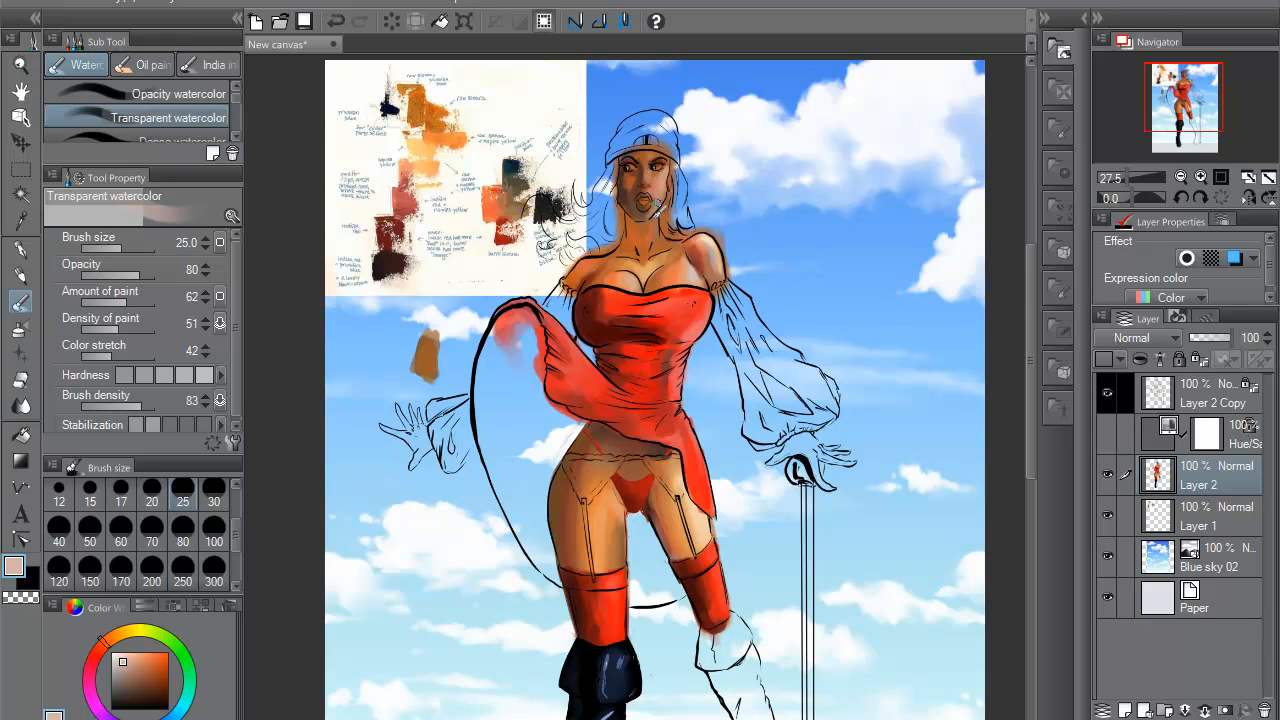
left_click(665, 183, "alt")
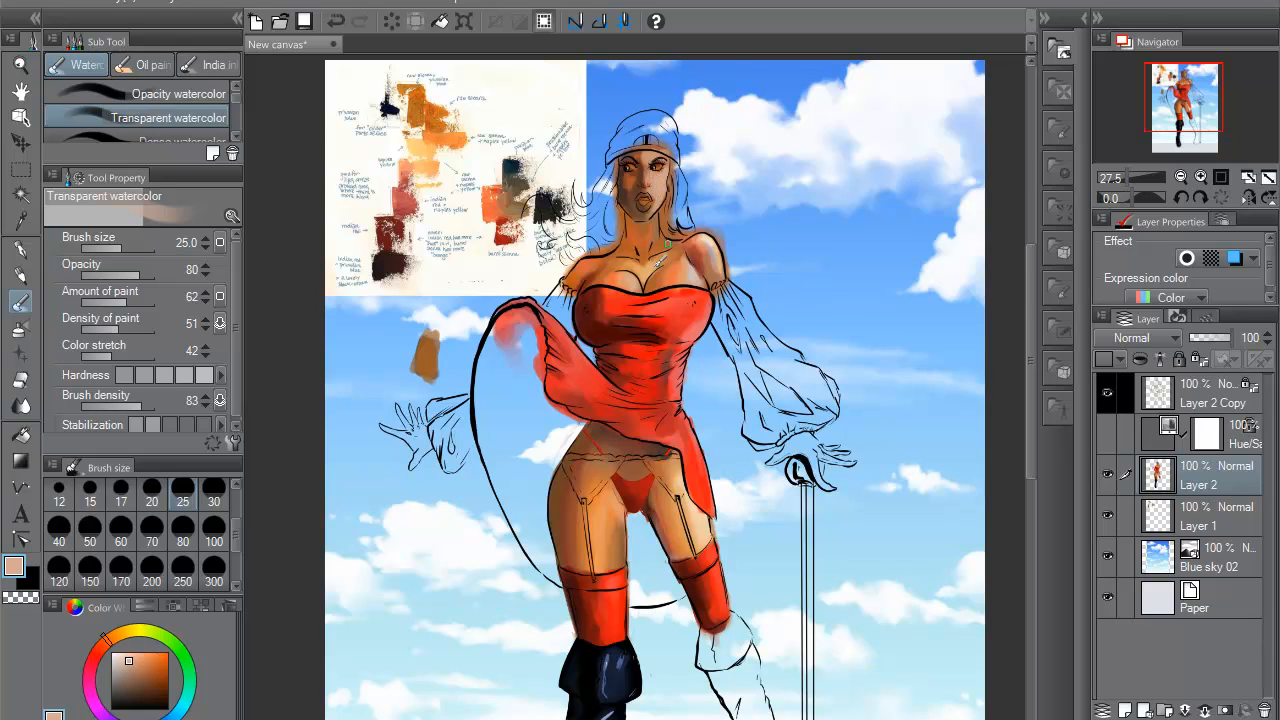
left_click(563, 426, "alt")
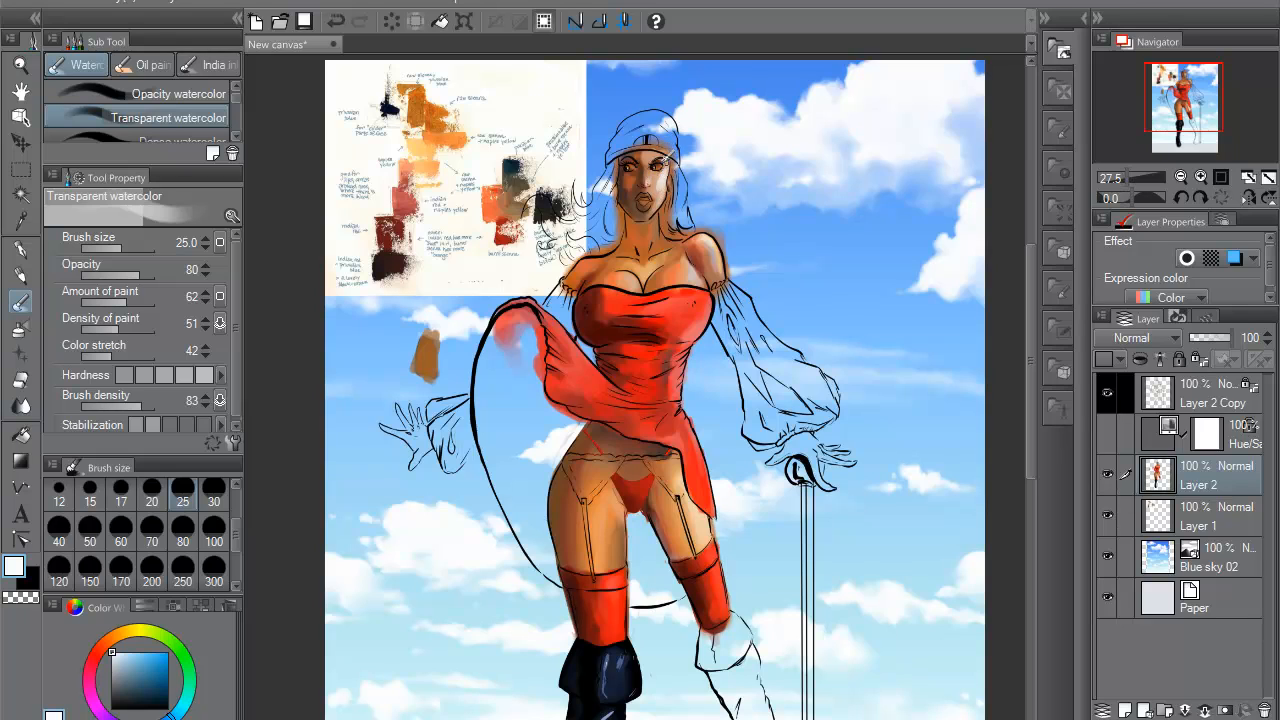
- Paint light orange highlights down the middle of the face from forehead to chin, blending with sampled skin tones
left_click(428, 145, "alt")
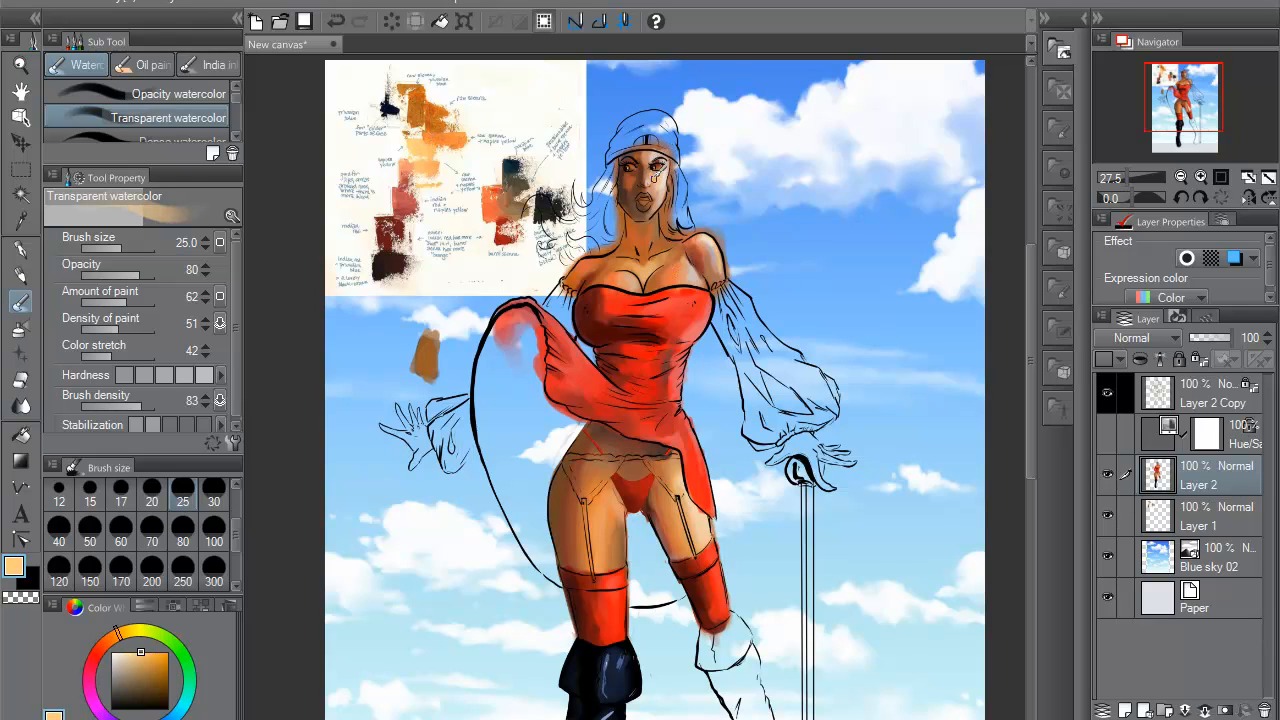
mouse_move(648, 152)
left_mouse_down()
mouse_move(660, 162)
mouse_move(650, 210)
left_mouse_up()
left_click(646, 213, "alt")
left_click(643, 213, "alt")
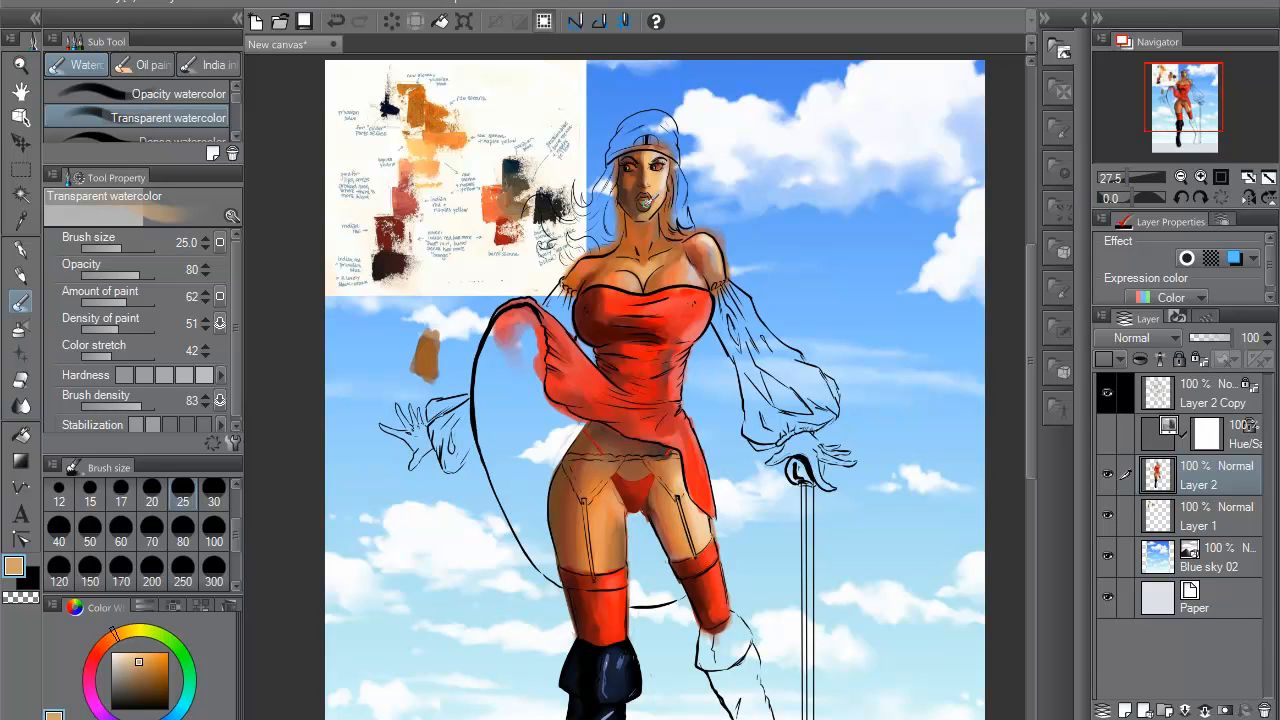
- Deepen the shading beside the nose, around the mouth and under the chin with sampled browns
left_click(640, 184, "alt")
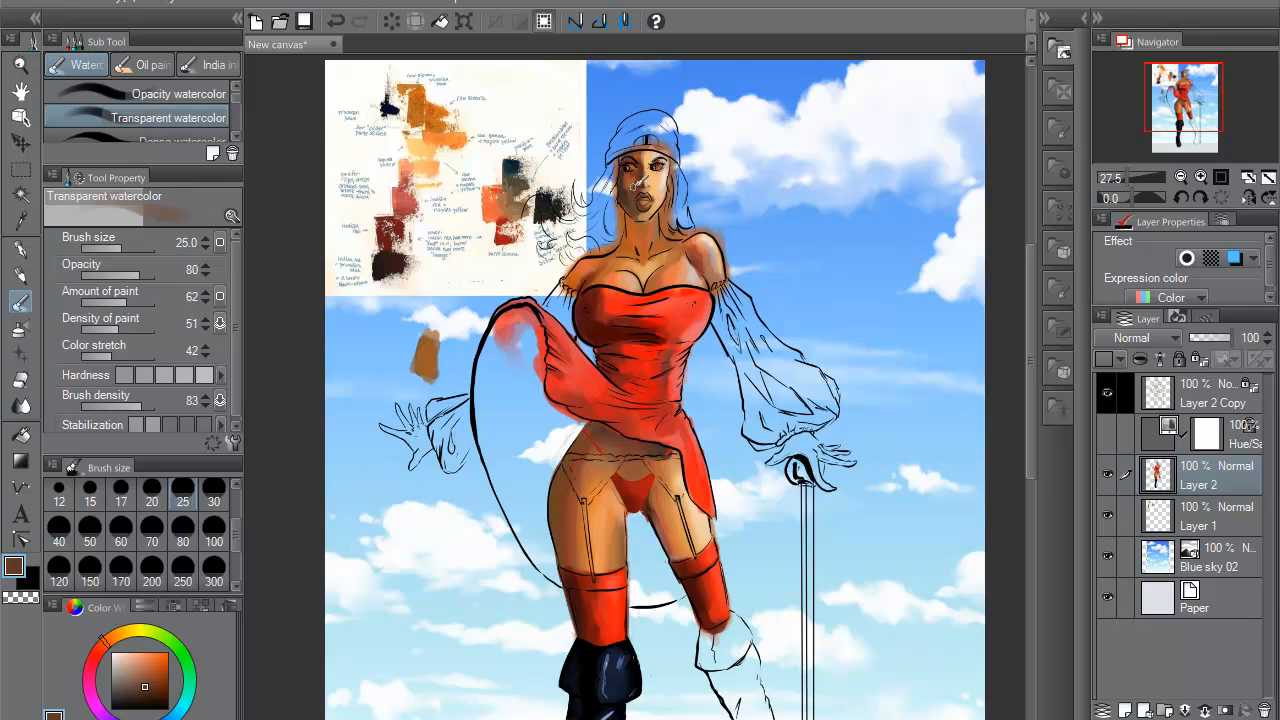
left_click(635, 189, "alt")
left_click(634, 217, "alt")
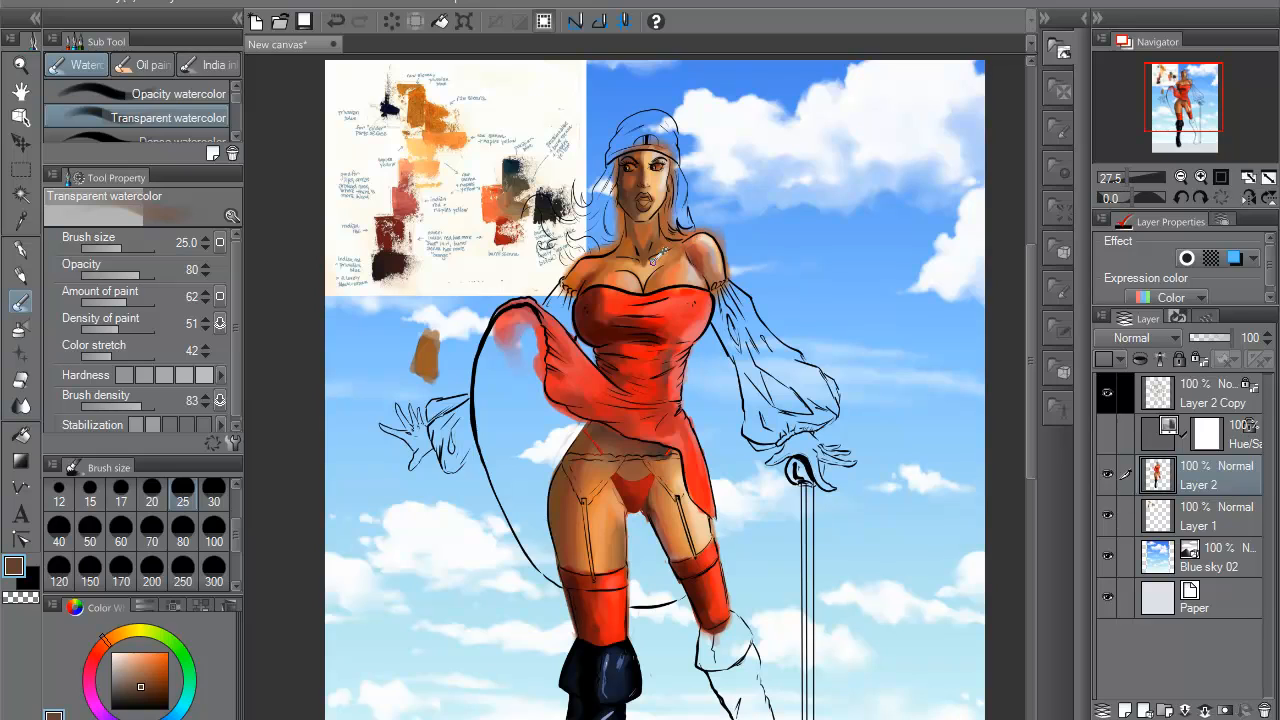
- Blend the lower neck and collarbone area using light orange and orange-brown tones sampled from the surrounding skin
left_click(647, 265, "alt")
left_click(646, 256, "alt")
left_click(644, 261, "alt")
left_click(660, 258, "alt")
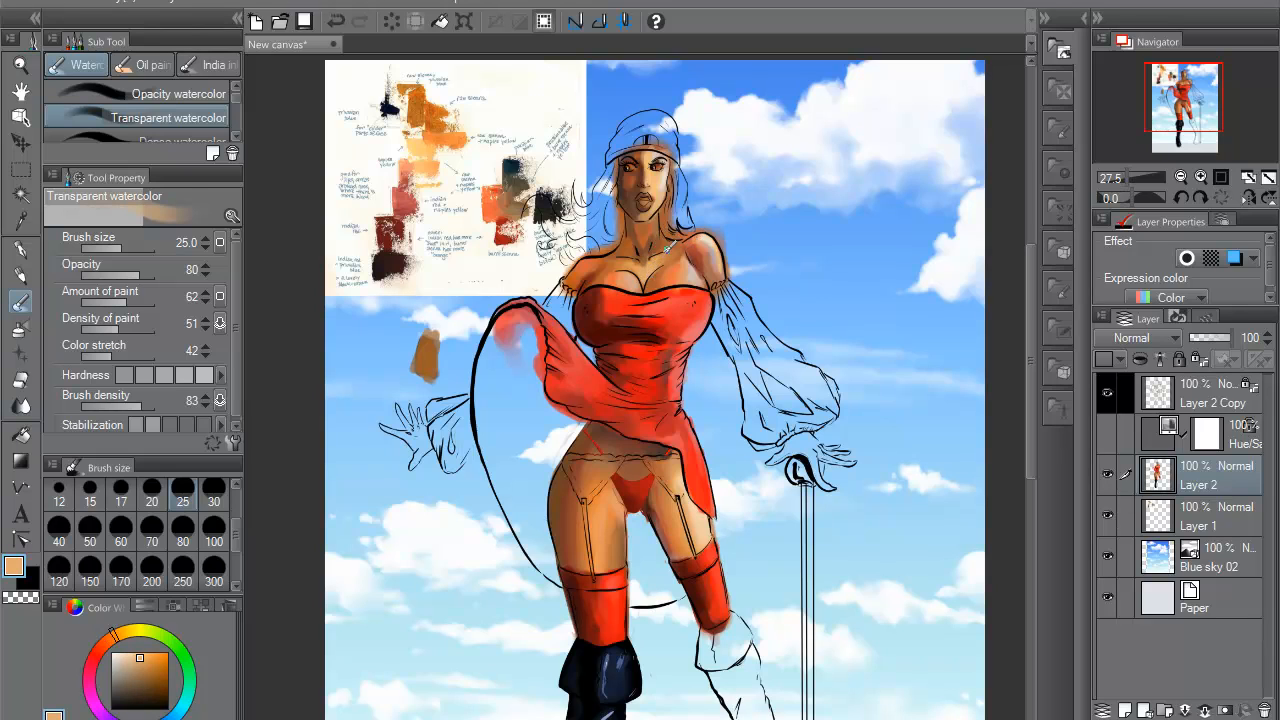
left_click(630, 255, "alt")
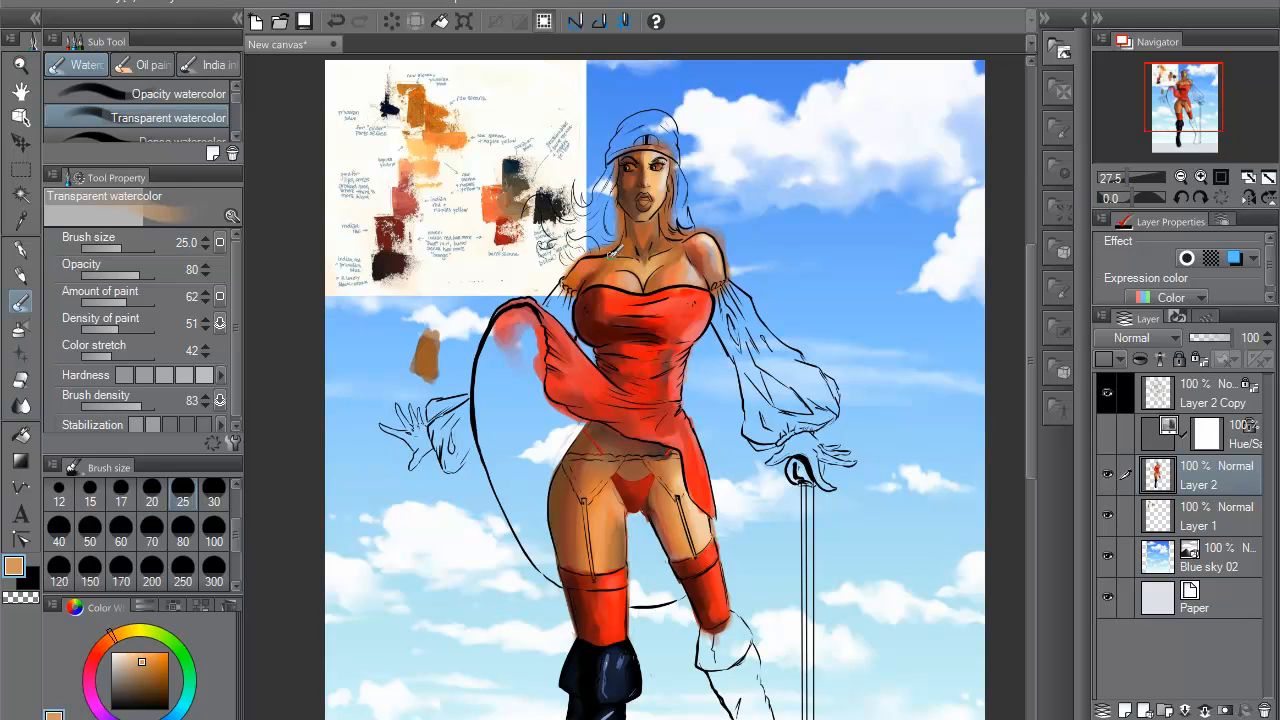
left_click(620, 246, "alt")
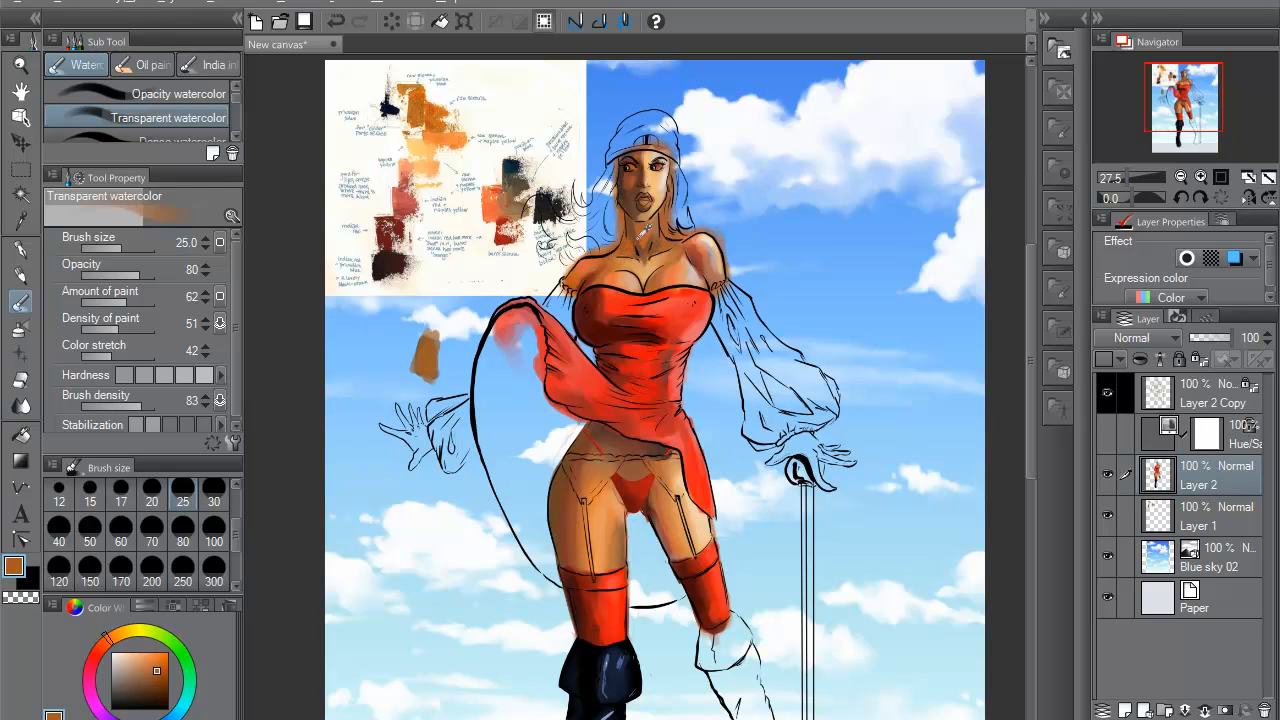
left_click(644, 260, "alt")
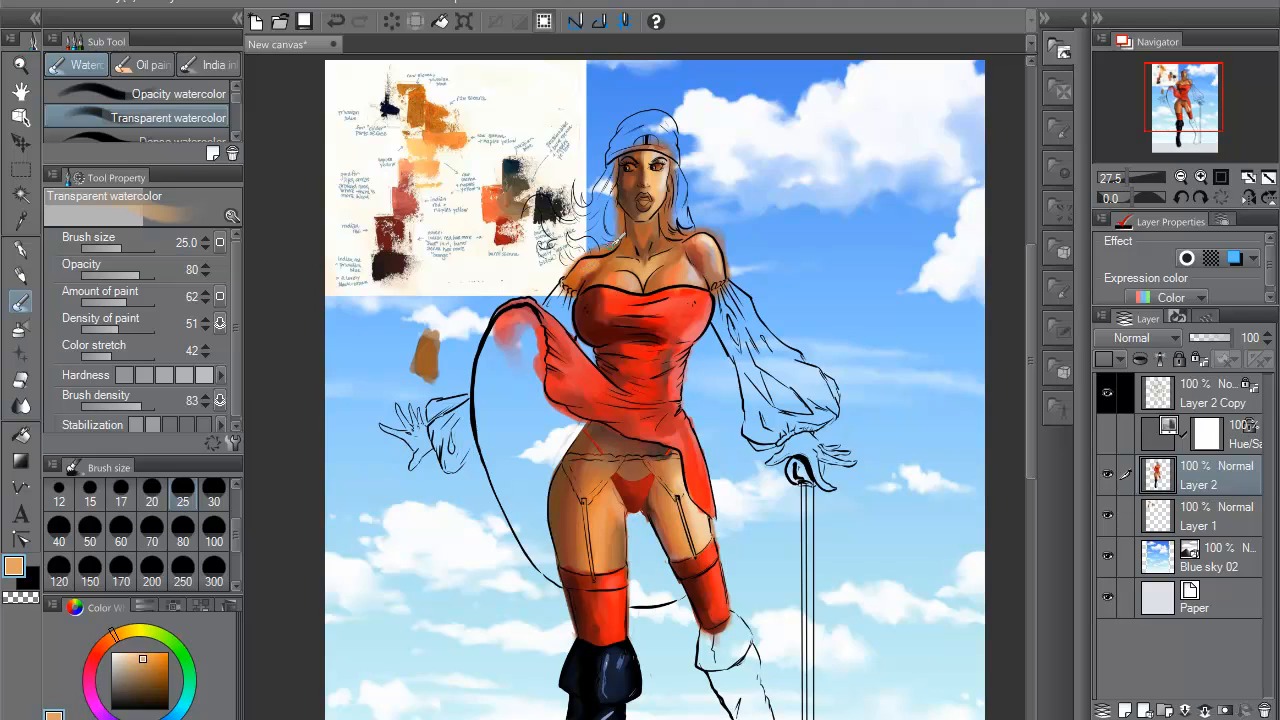
- Shade the shoulder beside the reference swatches with sampled dark red-brown and rust, blending in light orange skin tones
left_click(590, 260, "alt")
left_click(588, 264, "alt")
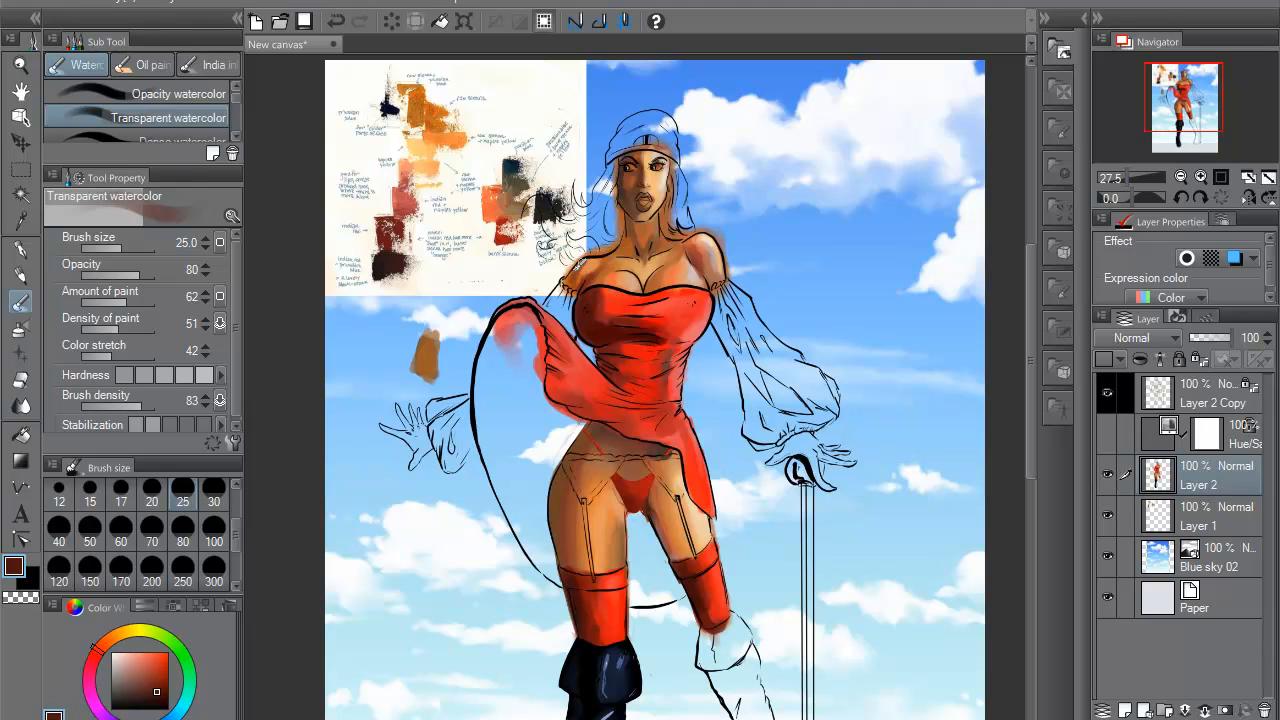
left_click(586, 266, "alt")
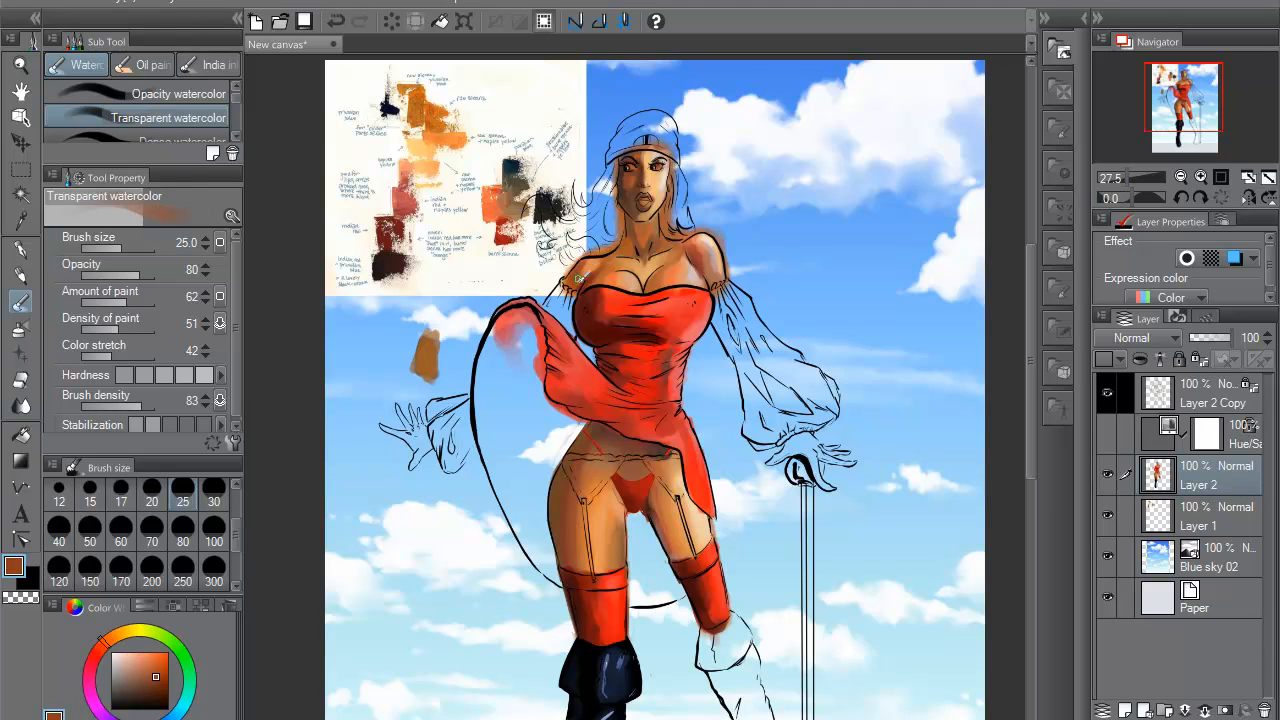
left_click(641, 256, "alt")
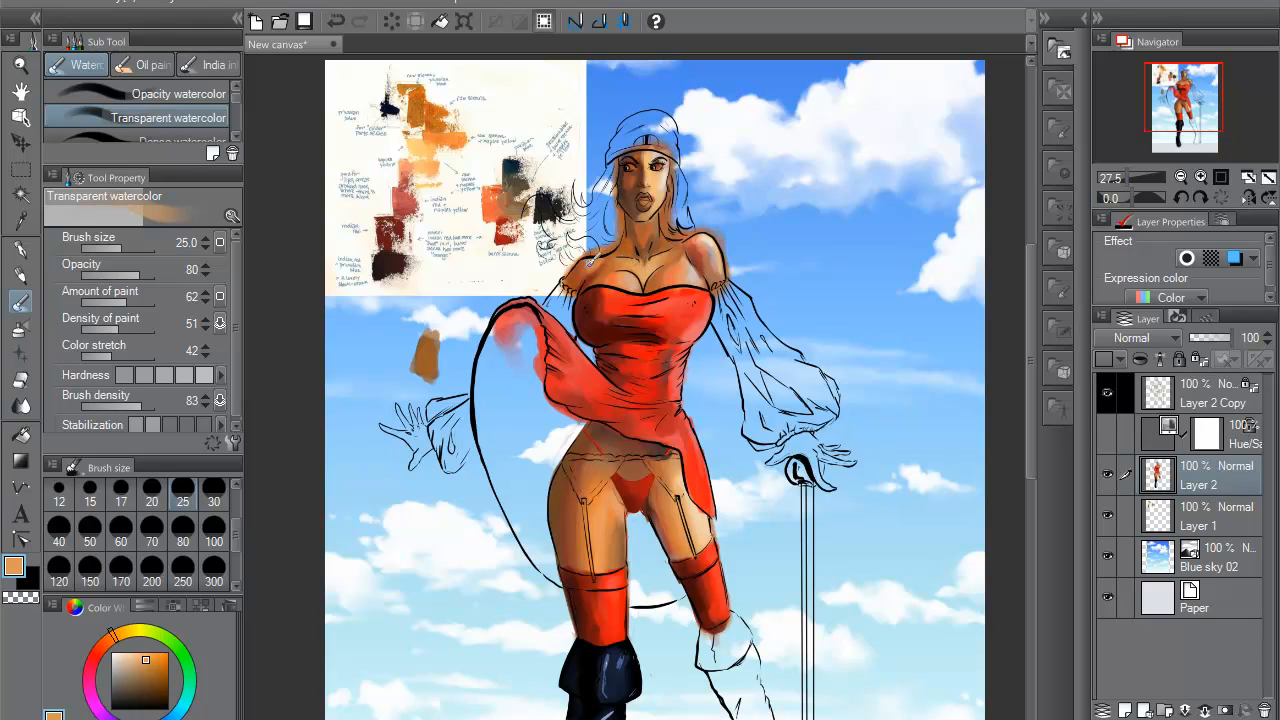
left_click(588, 268, "alt")
- Smooth the shading across the red dress's bodice with bright red and pinkish-red tones sampled from the dress
left_click(605, 309, "alt")
left_click(624, 289, "alt")
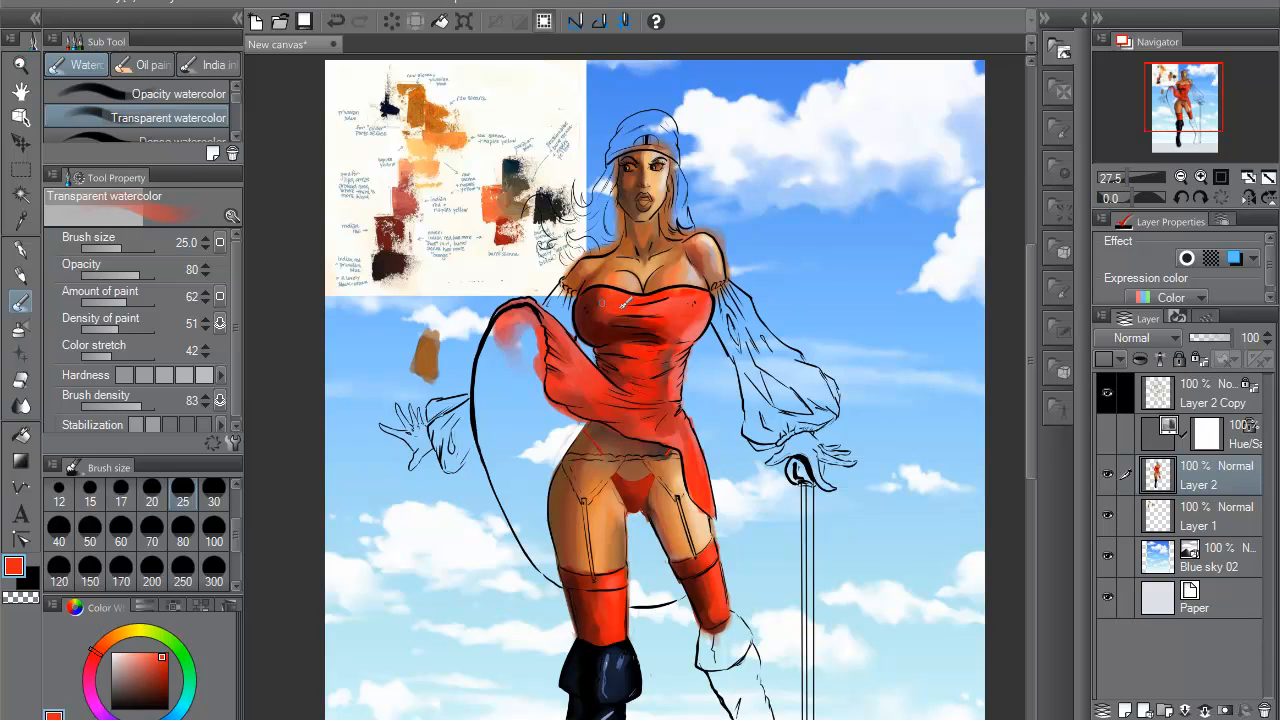
left_click(614, 304, "alt")
left_click(672, 311, "alt")
left_click(703, 312, "alt")
left_click(690, 299, "alt")
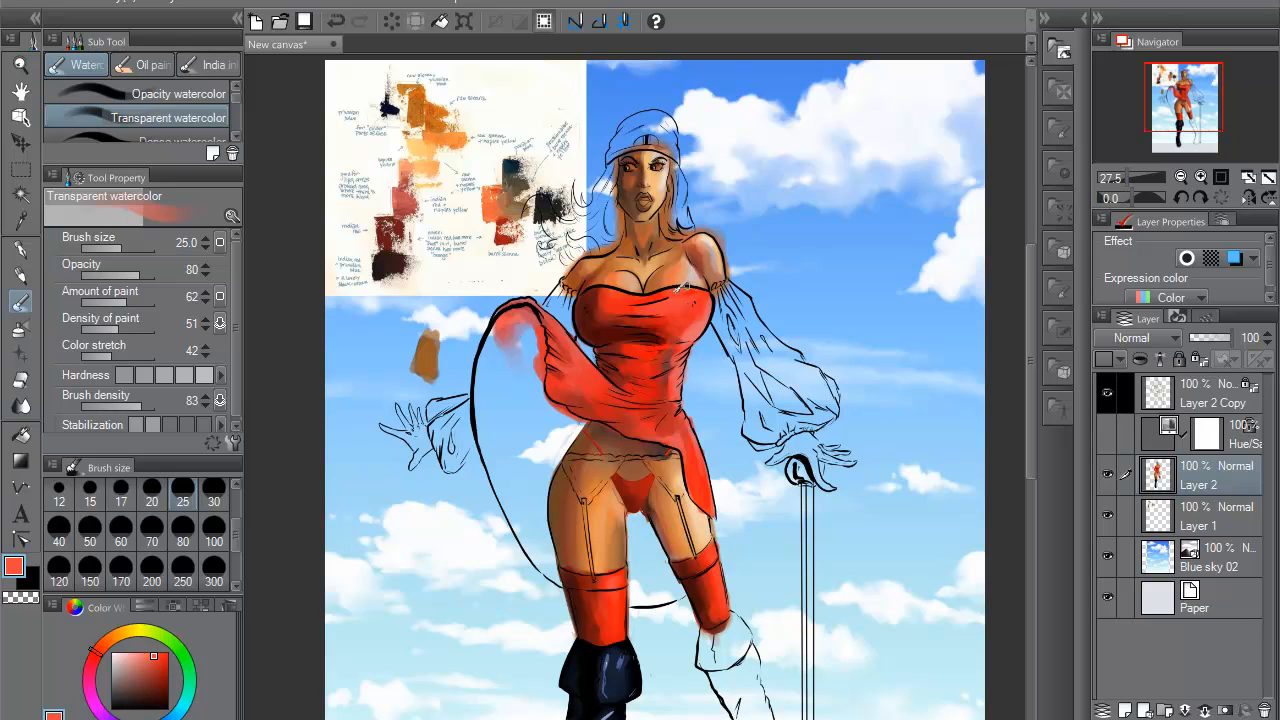
left_click(712, 305, "alt")
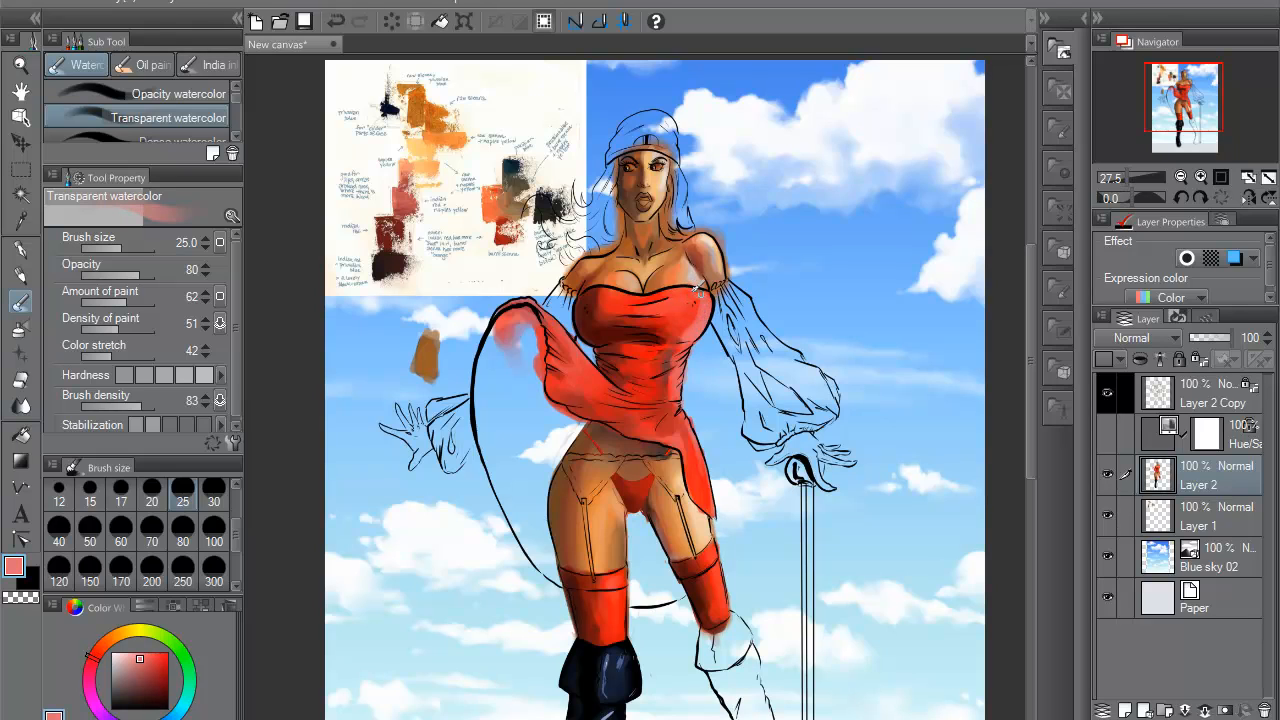
left_click(703, 303, "alt")
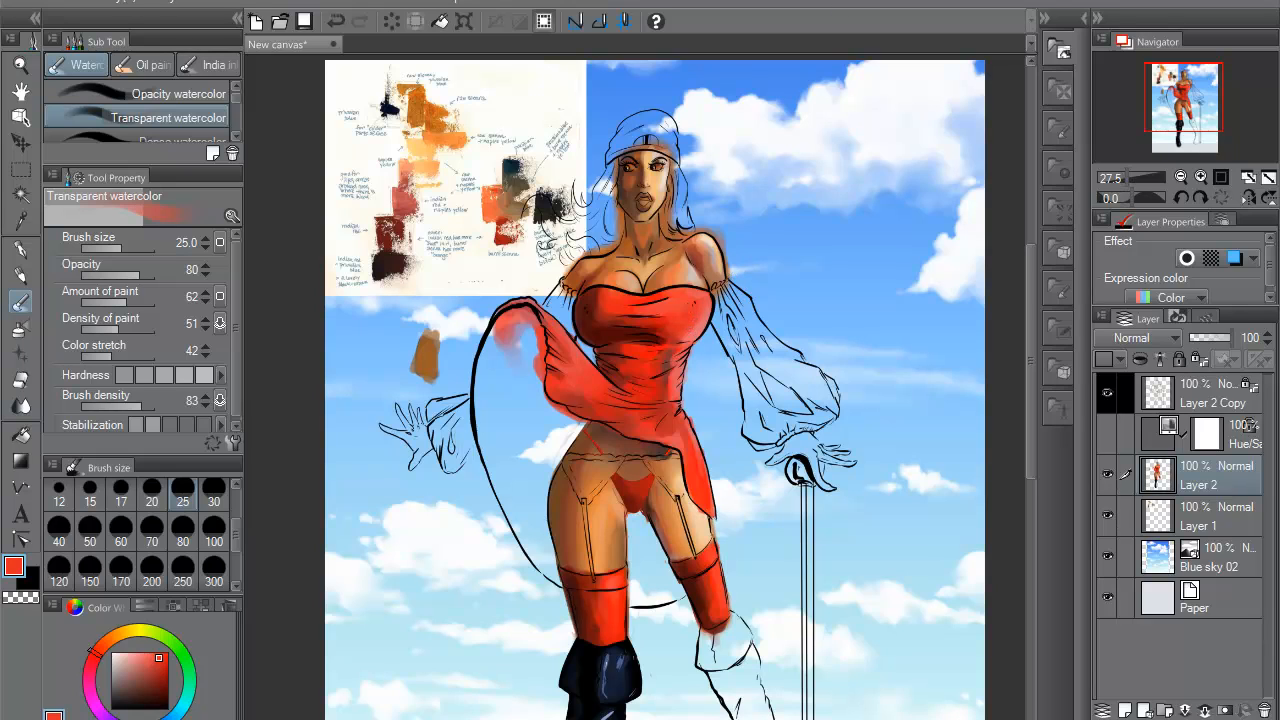
- Fill the inside of the raised skirt, down to its lower hem, with near-black from the boot using the G-pen at size 80
left_click(599, 662, "alt")
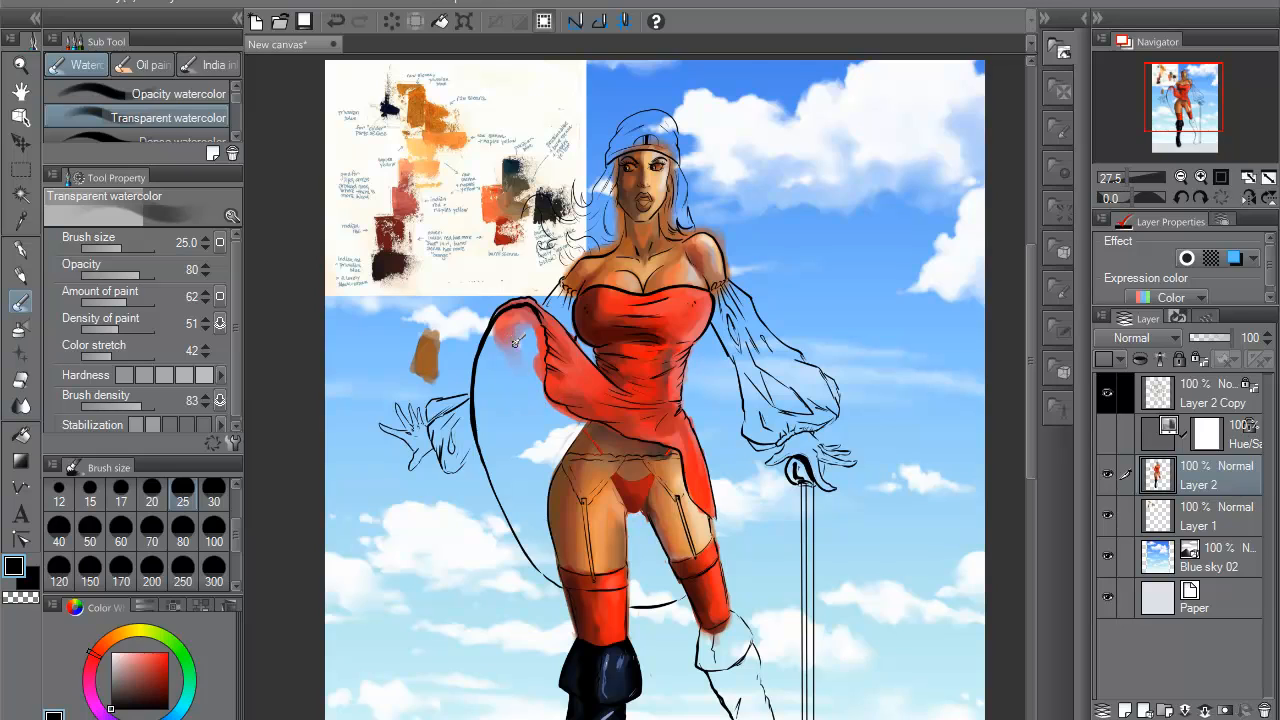
left_click(20, 248)
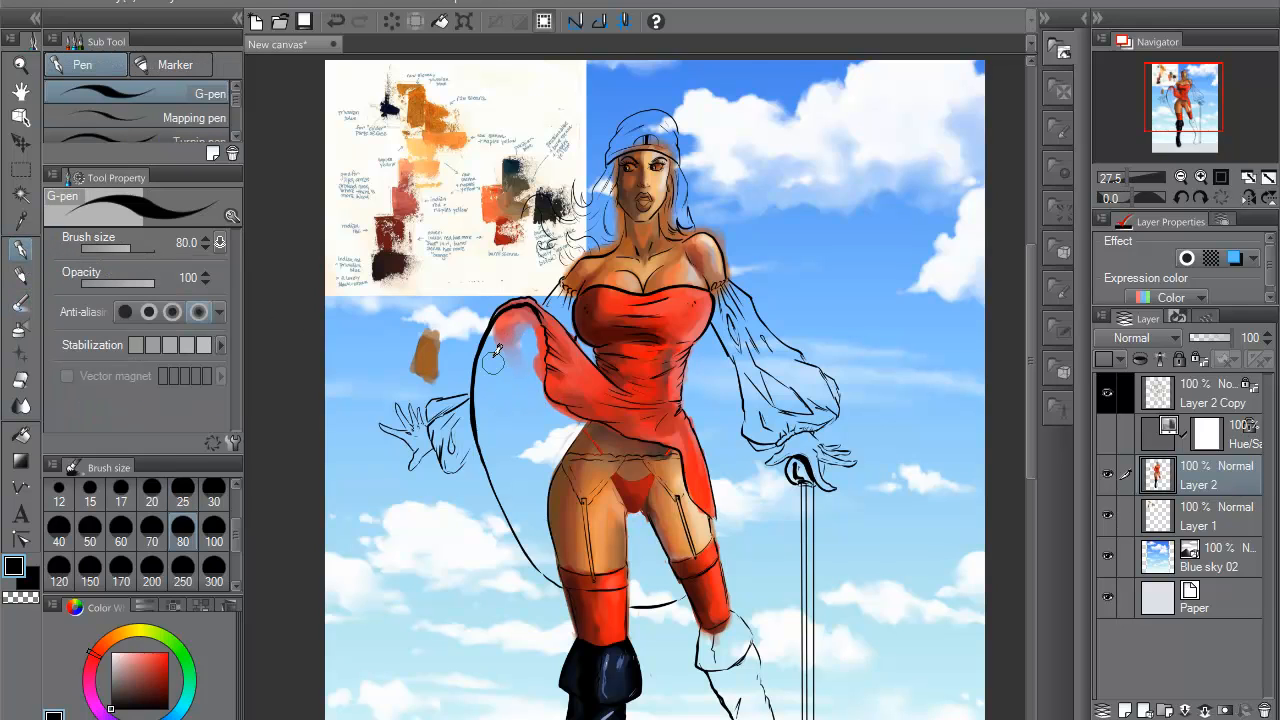
mouse_move(496, 335)
left_mouse_down()
mouse_move(482, 366)
mouse_move(516, 304)
mouse_move(544, 336)
mouse_move(538, 394)
mouse_move(532, 346)
mouse_move(522, 373)
mouse_move(512, 351)
mouse_move(522, 316)
mouse_move(507, 367)
mouse_move(495, 359)
mouse_move(516, 322)
mouse_move(492, 373)
mouse_move(488, 348)
mouse_move(477, 368)
mouse_move(488, 339)
mouse_move(478, 417)
mouse_move(503, 502)
mouse_move(494, 383)
mouse_move(513, 365)
mouse_move(540, 418)
mouse_move(560, 406)
mouse_move(580, 420)
mouse_move(538, 518)
left_mouse_up()
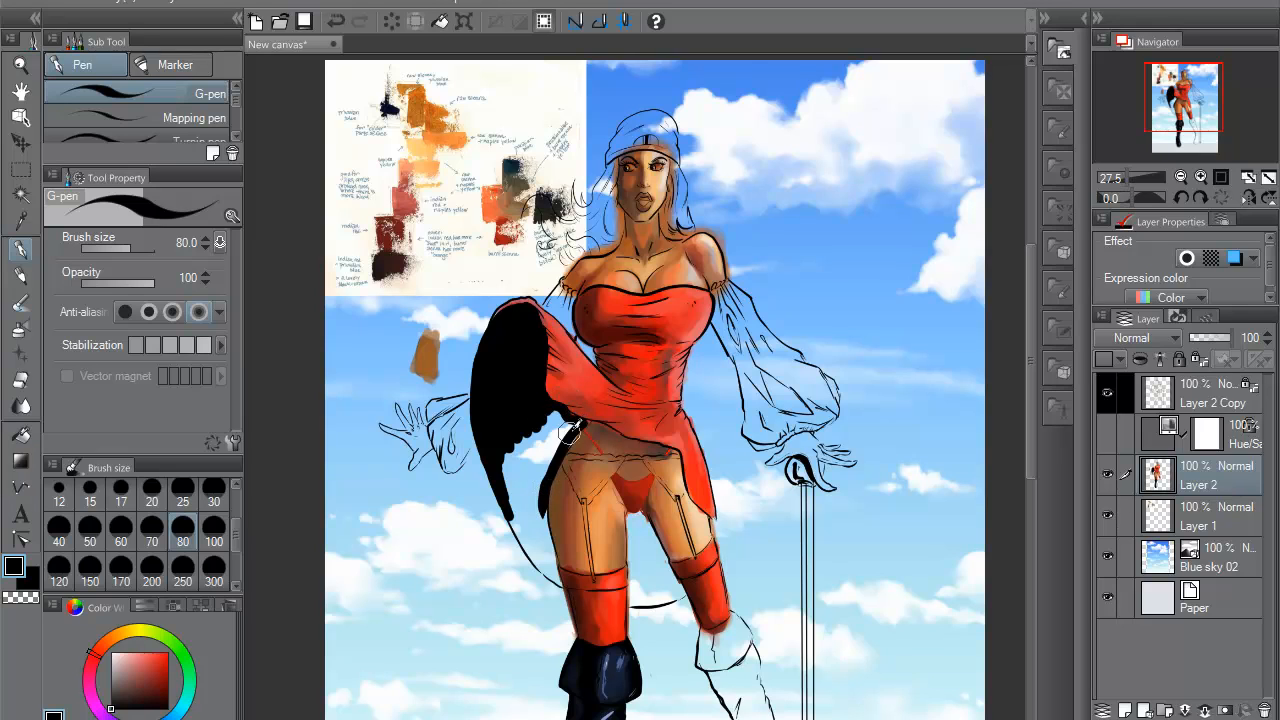
mouse_move(569, 437)
left_mouse_down()
mouse_move(561, 446)
mouse_move(581, 424)
left_mouse_up()
mouse_move(546, 498)
left_mouse_down()
mouse_move(559, 581)
mouse_move(515, 529)
mouse_move(509, 510)
mouse_move(557, 581)
mouse_move(505, 462)
mouse_move(514, 454)
mouse_move(526, 507)
mouse_move(533, 426)
mouse_move(541, 477)
mouse_move(563, 425)
mouse_move(543, 443)
mouse_move(557, 412)
mouse_move(504, 470)
mouse_move(514, 410)
left_mouse_up()
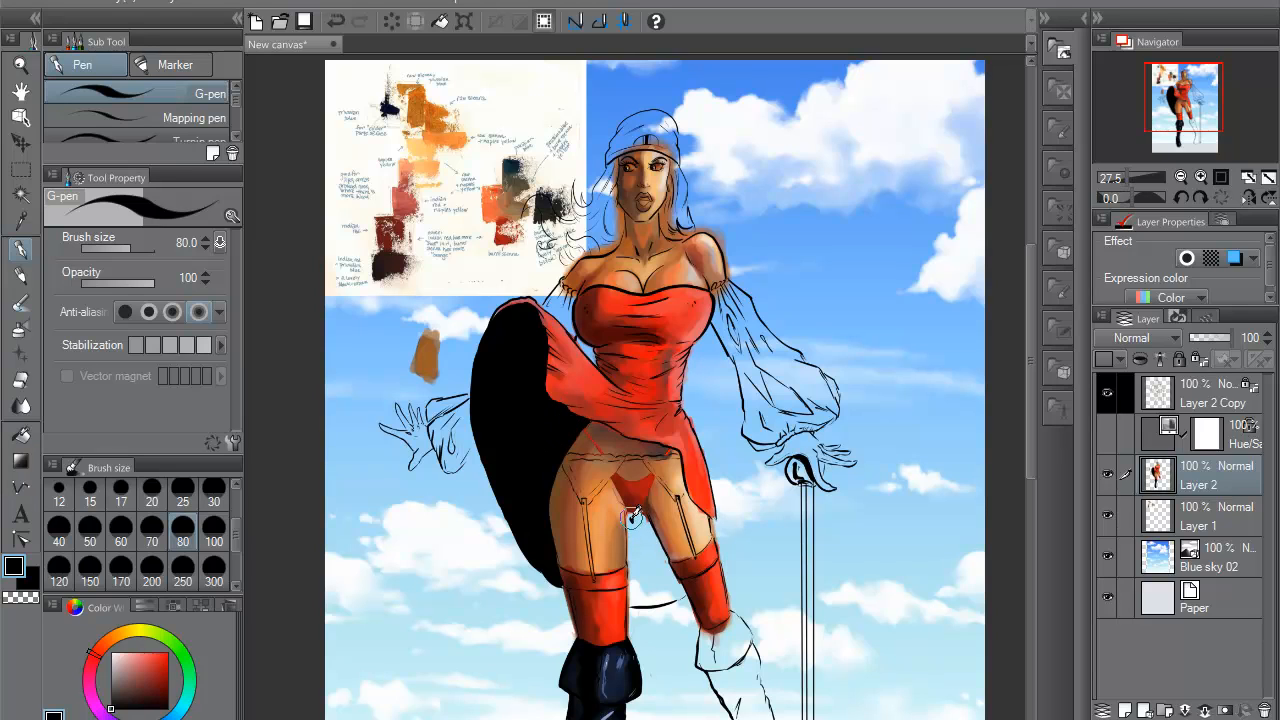
- Fill the skirt's interior behind the legs with near-black, then shade the raised skirt's inside with dark blue and near-black Transparent watercolor at size 80
mouse_move(630, 505)
left_mouse_down()
mouse_move(633, 590)
mouse_move(683, 590)
mouse_move(643, 512)
mouse_move(632, 524)
mouse_move(654, 570)
mouse_move(652, 556)
mouse_move(641, 590)
mouse_move(672, 575)
mouse_move(668, 600)
left_mouse_up()
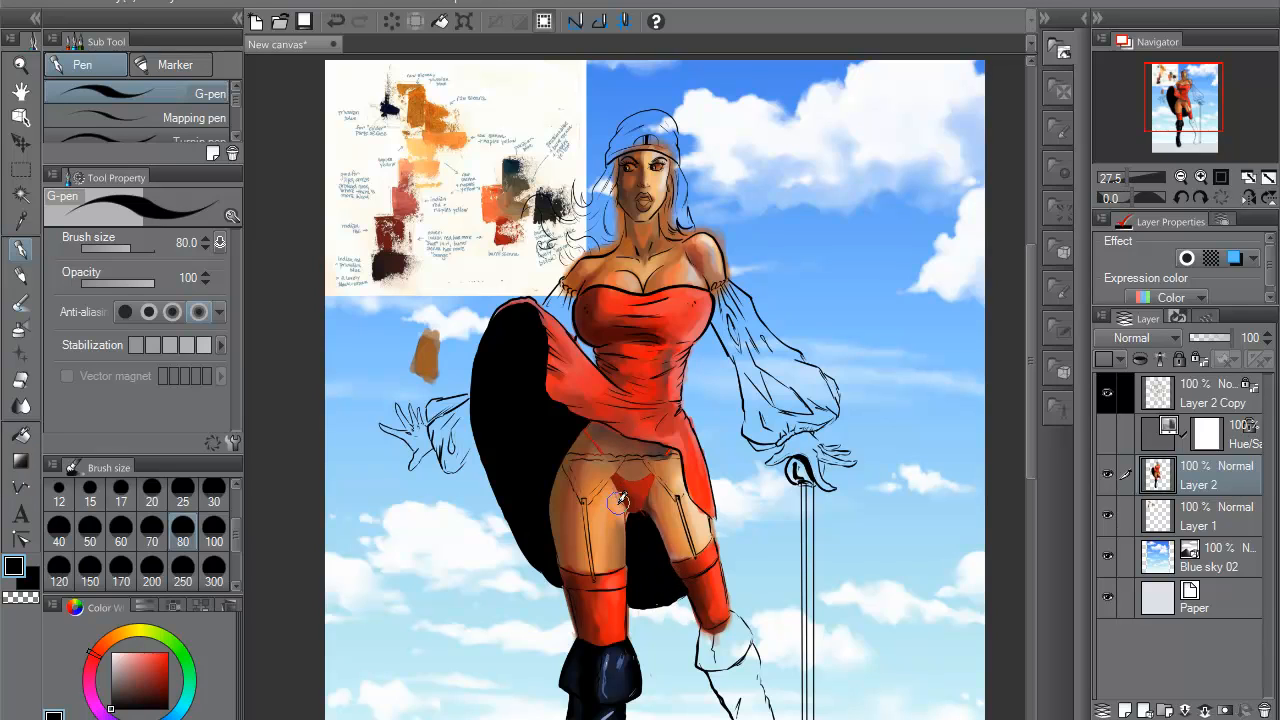
left_click(214, 540)
left_click(22, 303)
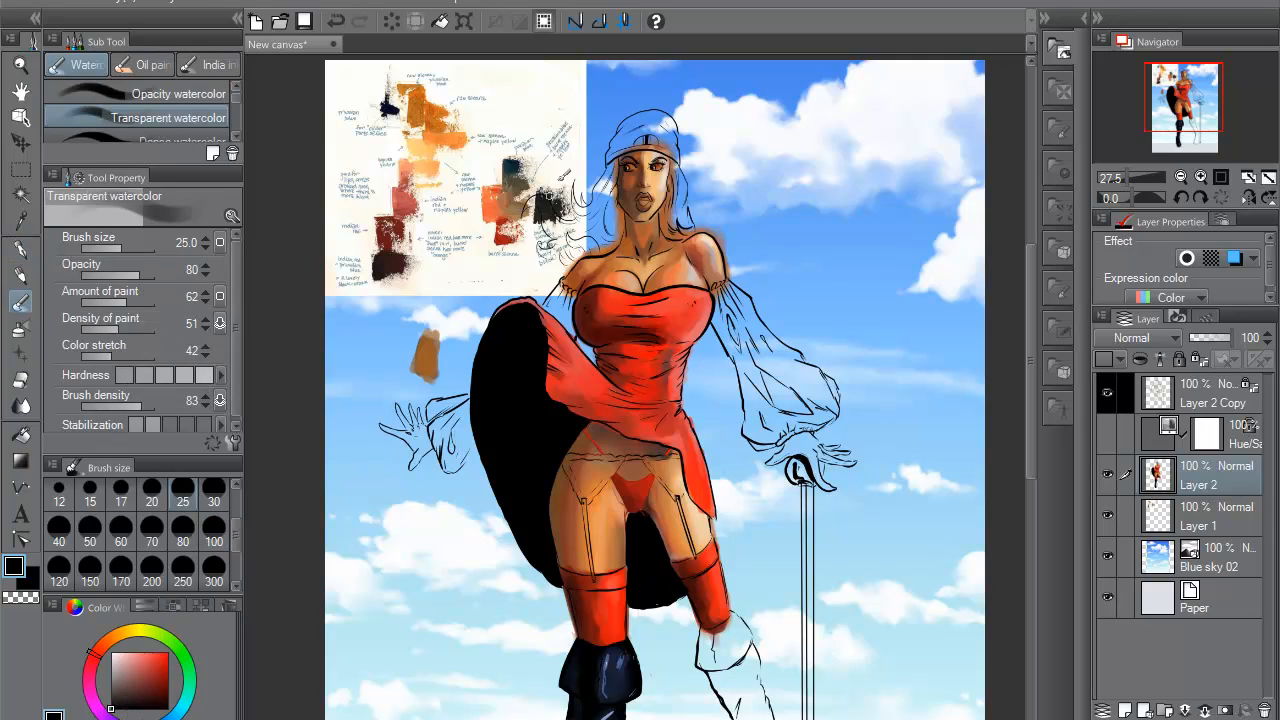
left_click(520, 157, "alt")
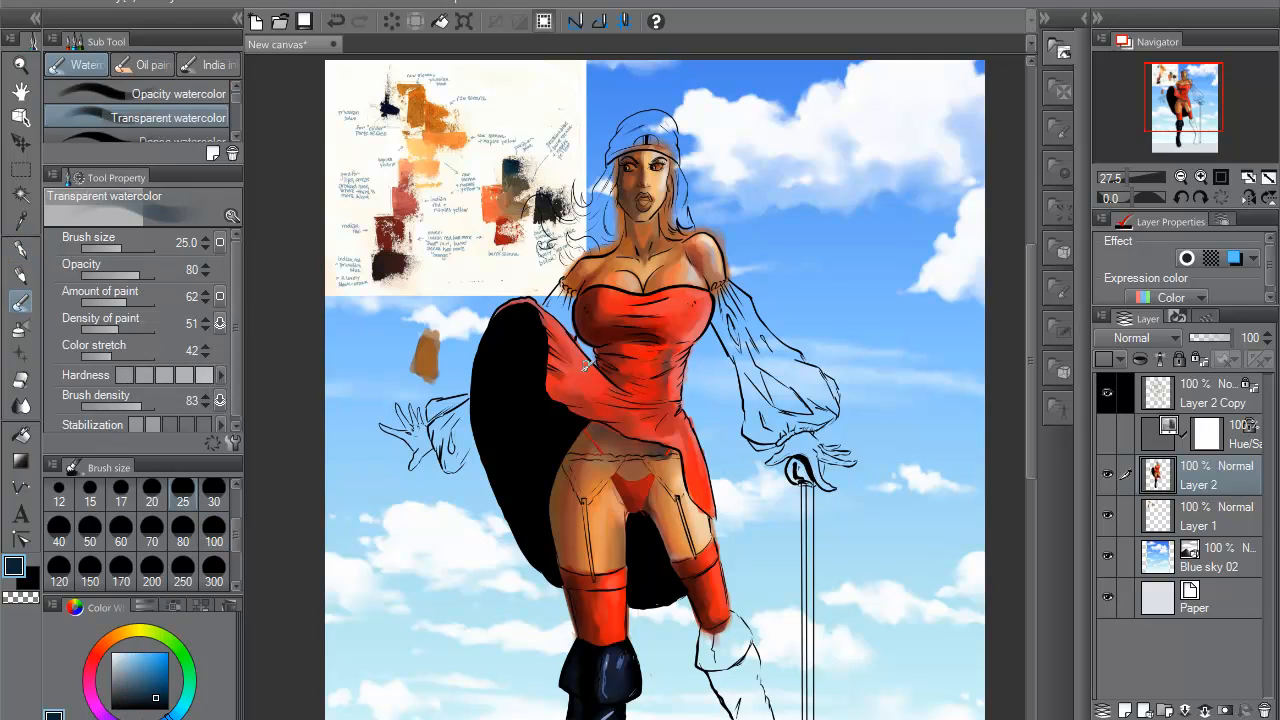
left_click(183, 530)
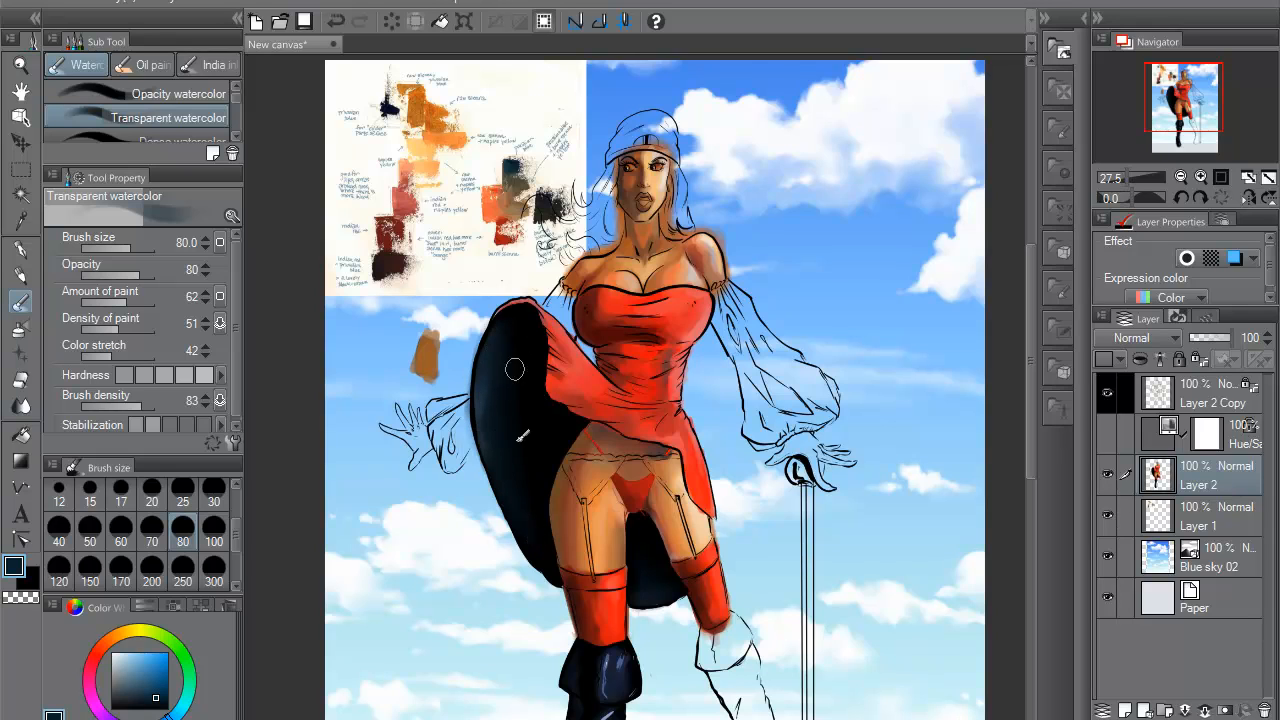
left_click(543, 387, "alt")
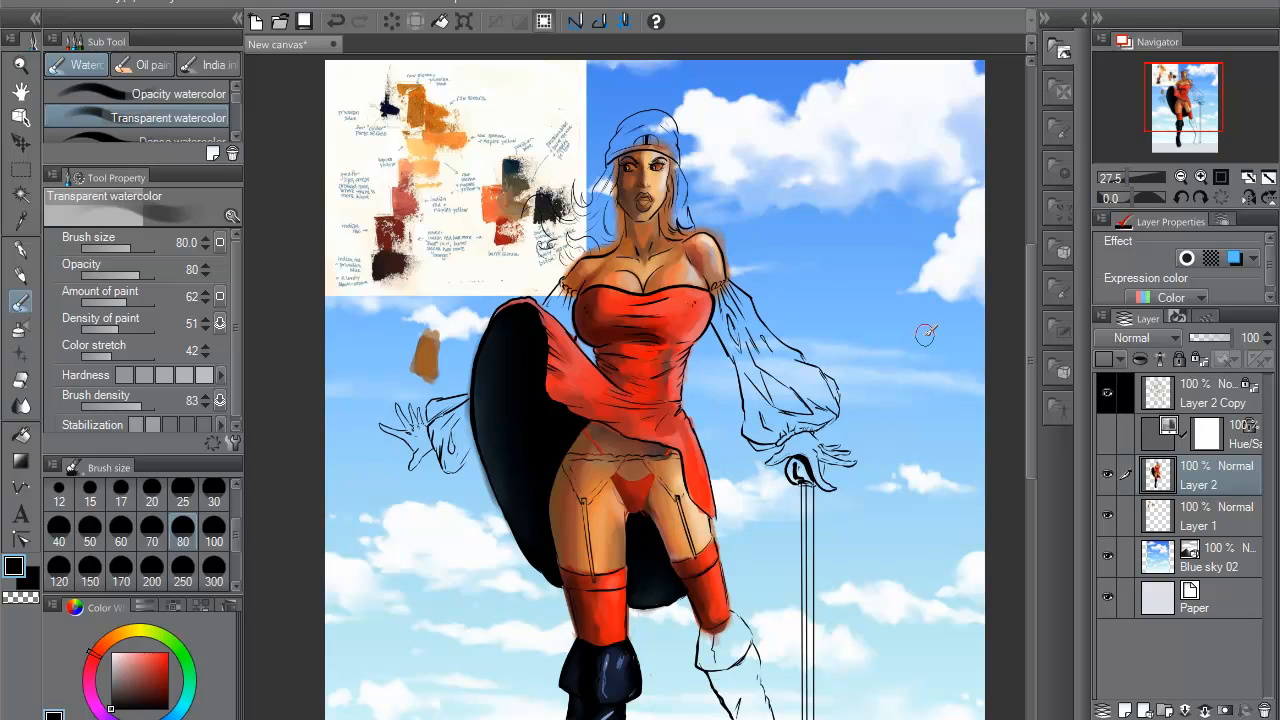
- Paint the long sleeve with bright red sampled from the bodice at size 80, and the other upper sleeve at size 25
left_click(656, 294, "alt")
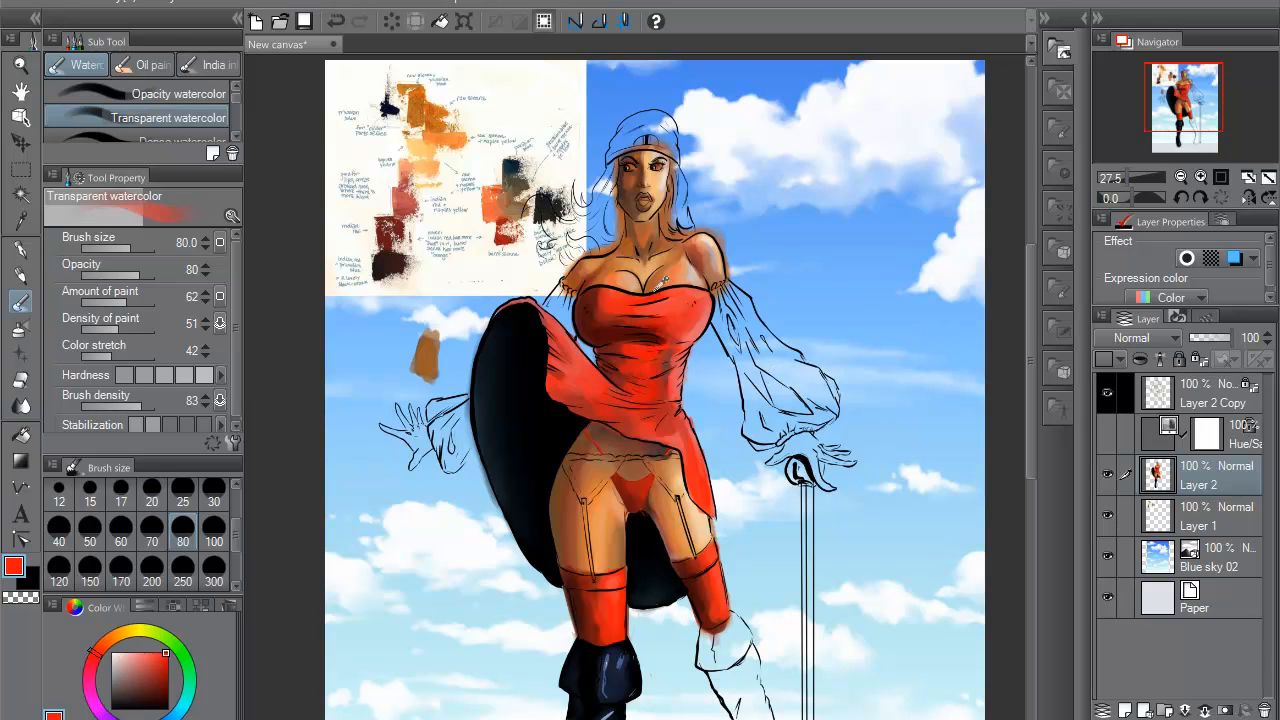
mouse_move(742, 332)
left_mouse_down()
mouse_move(721, 291)
mouse_move(734, 328)
mouse_move(741, 293)
mouse_move(738, 325)
mouse_move(741, 293)
mouse_move(726, 310)
mouse_move(733, 330)
mouse_move(750, 310)
mouse_move(753, 335)
mouse_move(758, 323)
mouse_move(748, 320)
mouse_move(763, 398)
mouse_move(753, 433)
mouse_move(758, 368)
mouse_move(758, 418)
mouse_move(765, 393)
mouse_move(763, 419)
mouse_move(783, 410)
mouse_move(776, 431)
mouse_move(798, 394)
mouse_move(805, 418)
mouse_move(823, 400)
mouse_move(779, 382)
mouse_move(803, 378)
mouse_move(773, 358)
mouse_move(798, 403)
mouse_move(779, 390)
mouse_move(753, 334)
mouse_move(751, 382)
left_mouse_up()
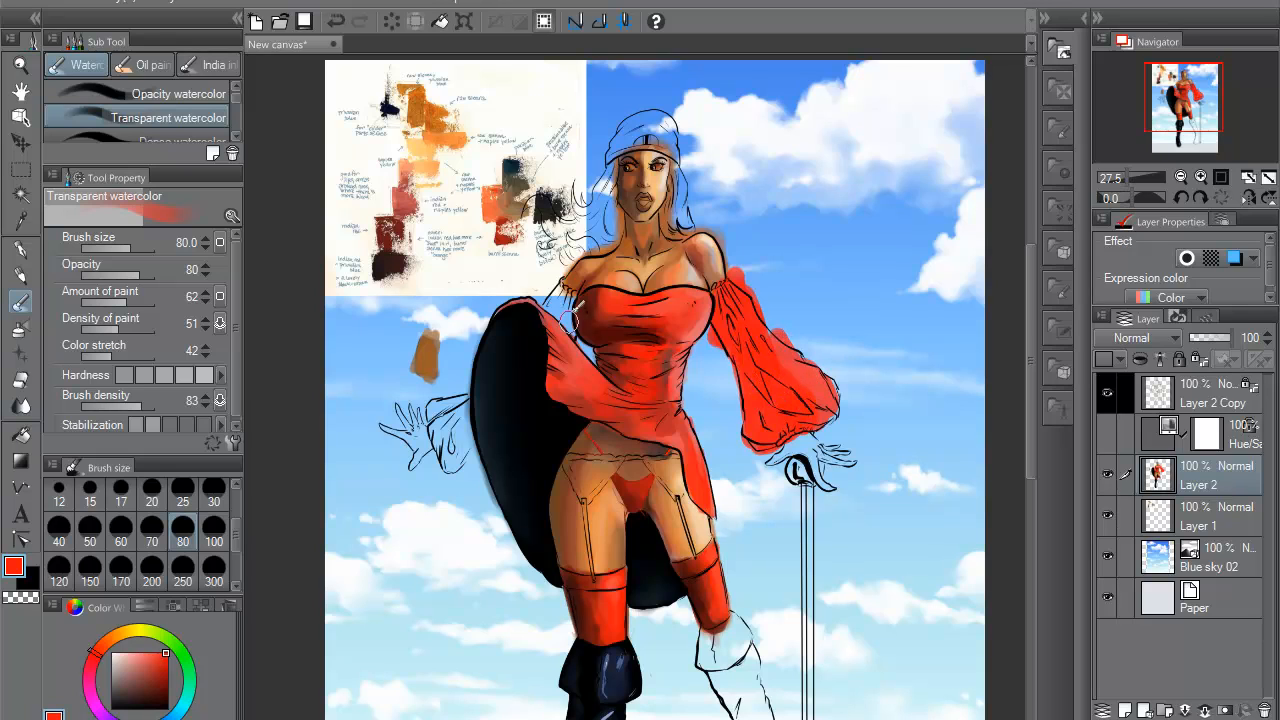
left_click(181, 491)
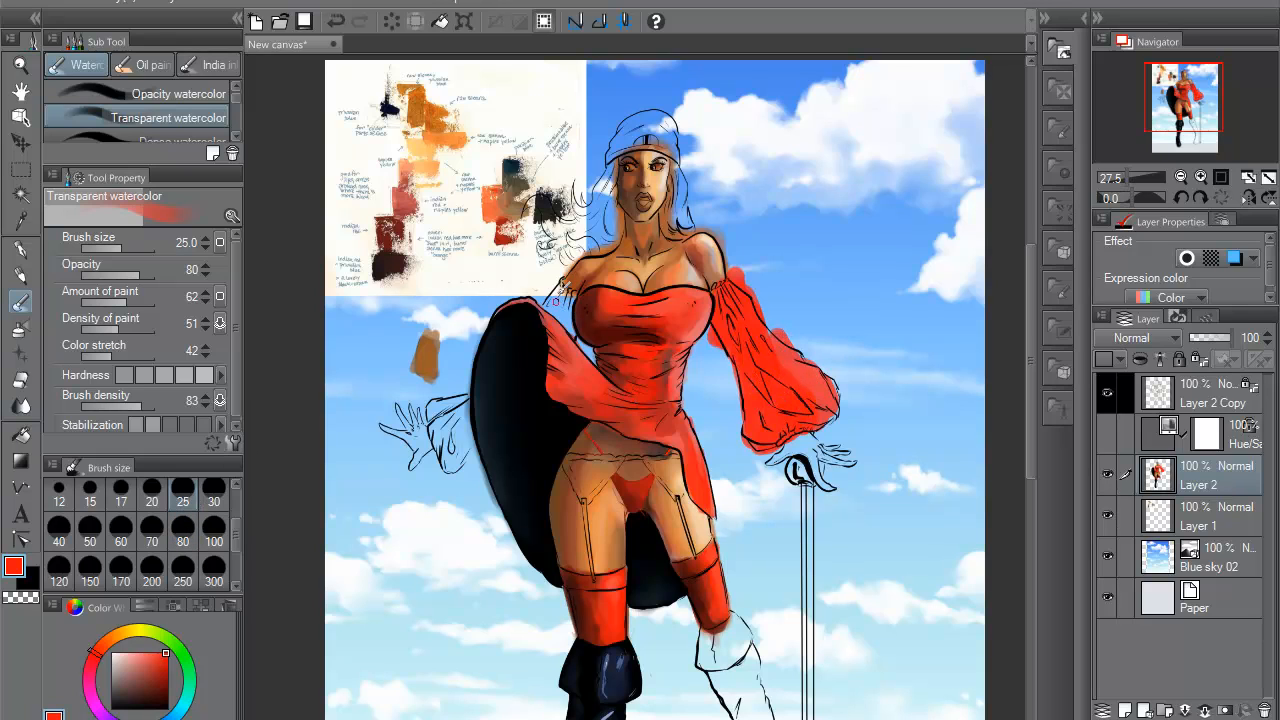
mouse_move(561, 282)
left_mouse_down()
mouse_move(572, 320)
mouse_move(571, 289)
left_mouse_up()
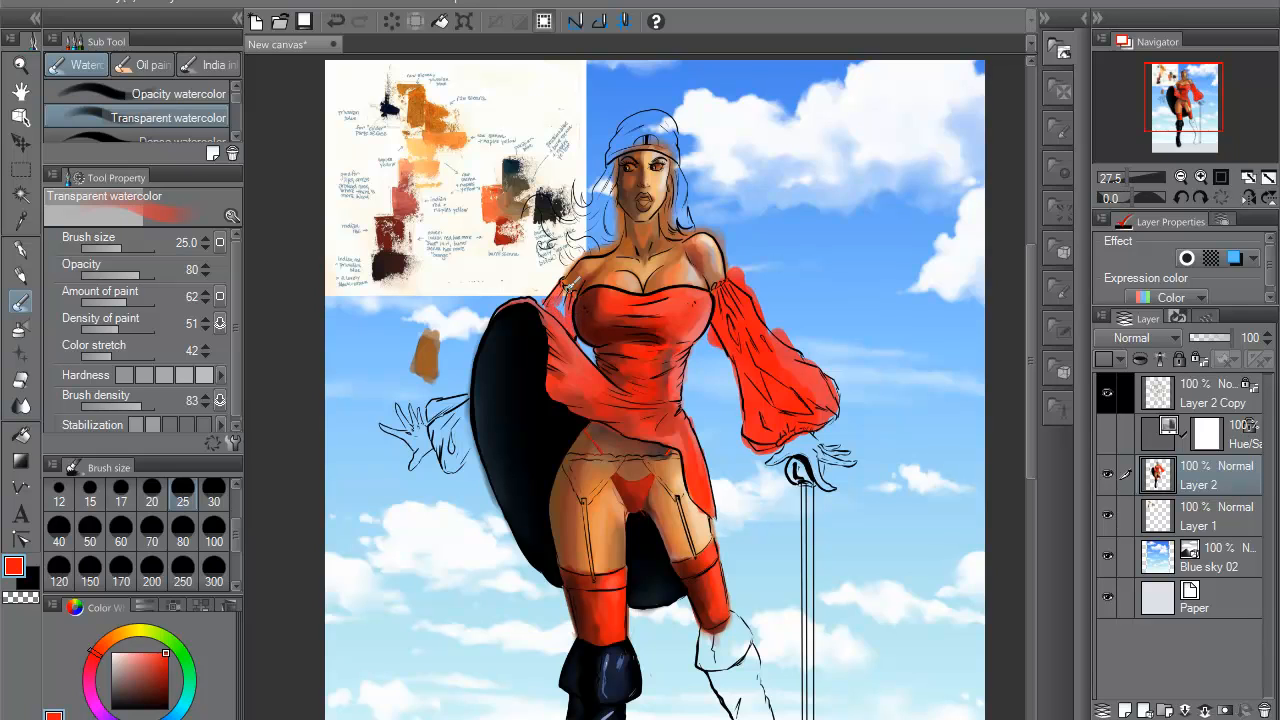
- Shade the upper sleeve beside the raised skirt with sampled dark red-brown, undoing and repainting the first attempt
left_click(574, 316, "alt")
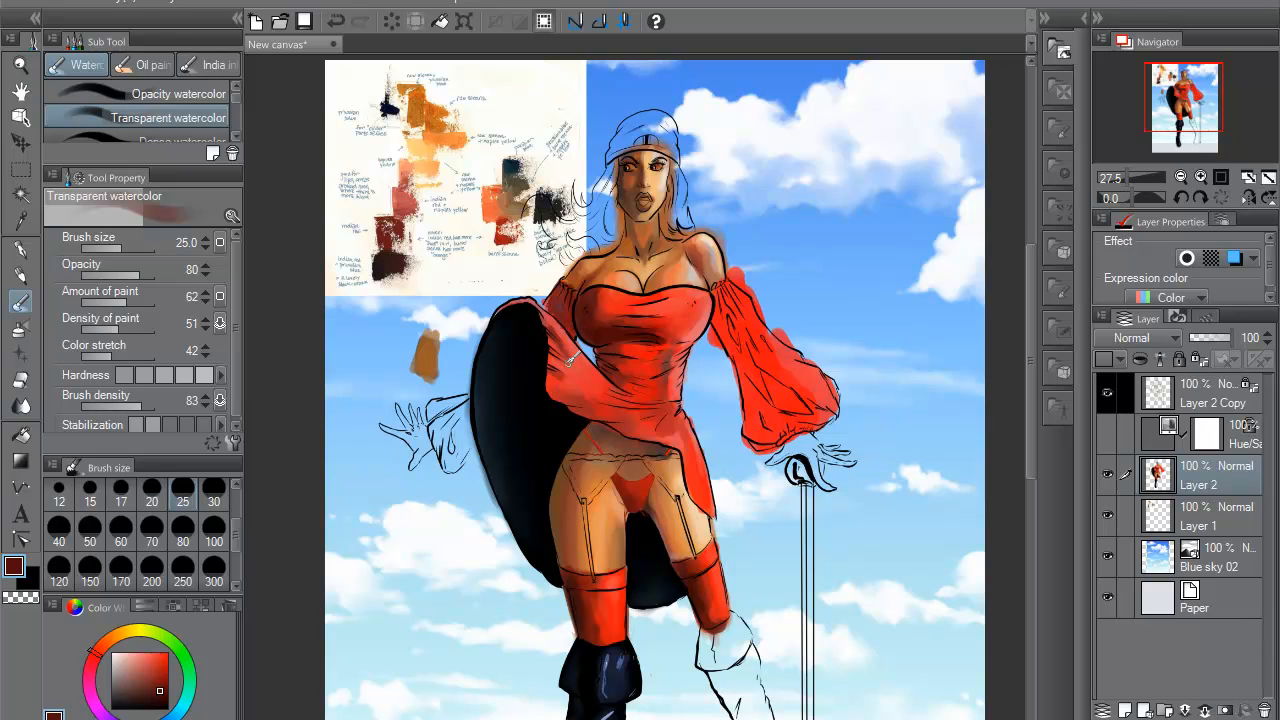
key("ctrl+z")
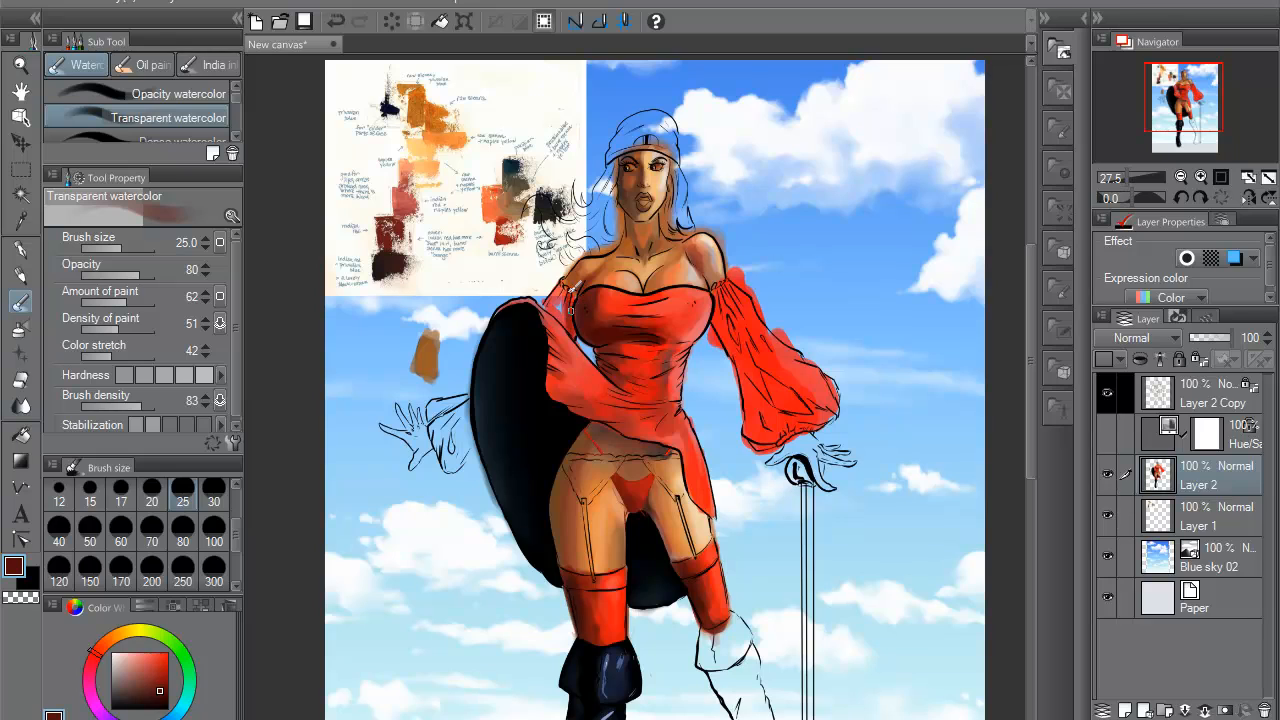
left_click_drag(569, 288, 560, 313)
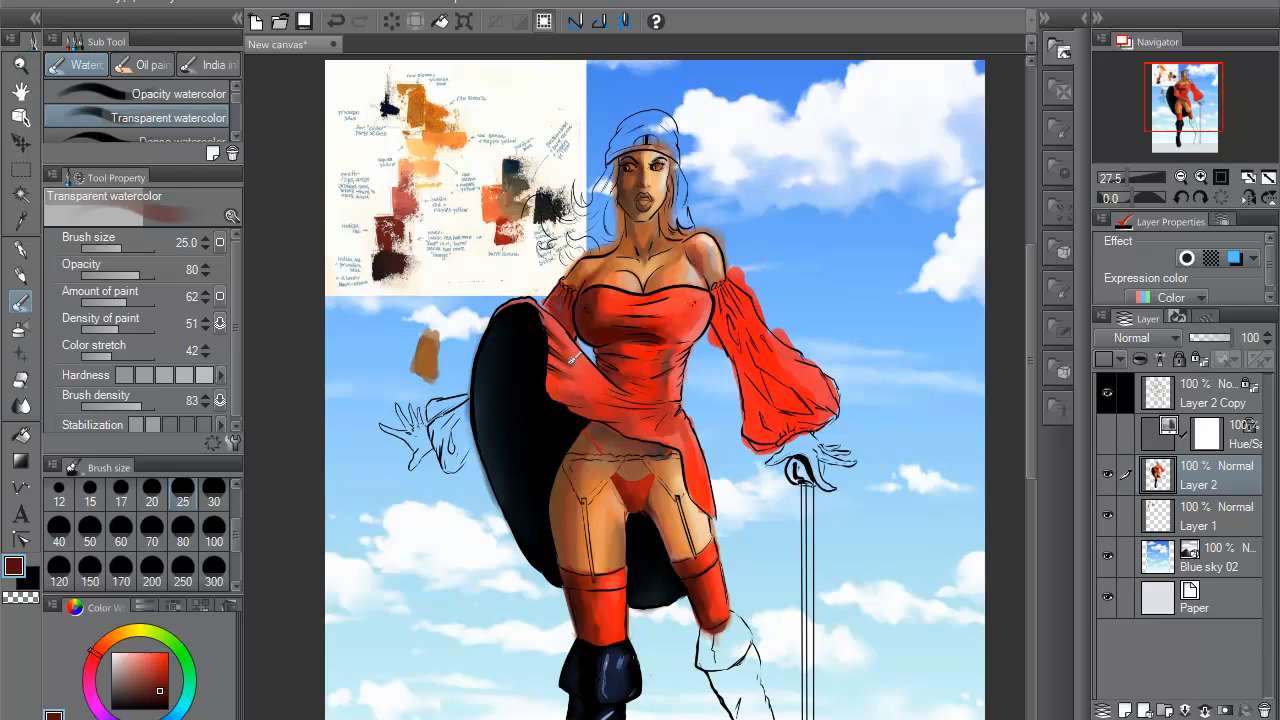
- Blend the folds on the front of the raised skirt with medium red and pinkish-red tones sampled from the fabric
left_click(558, 354, "alt")
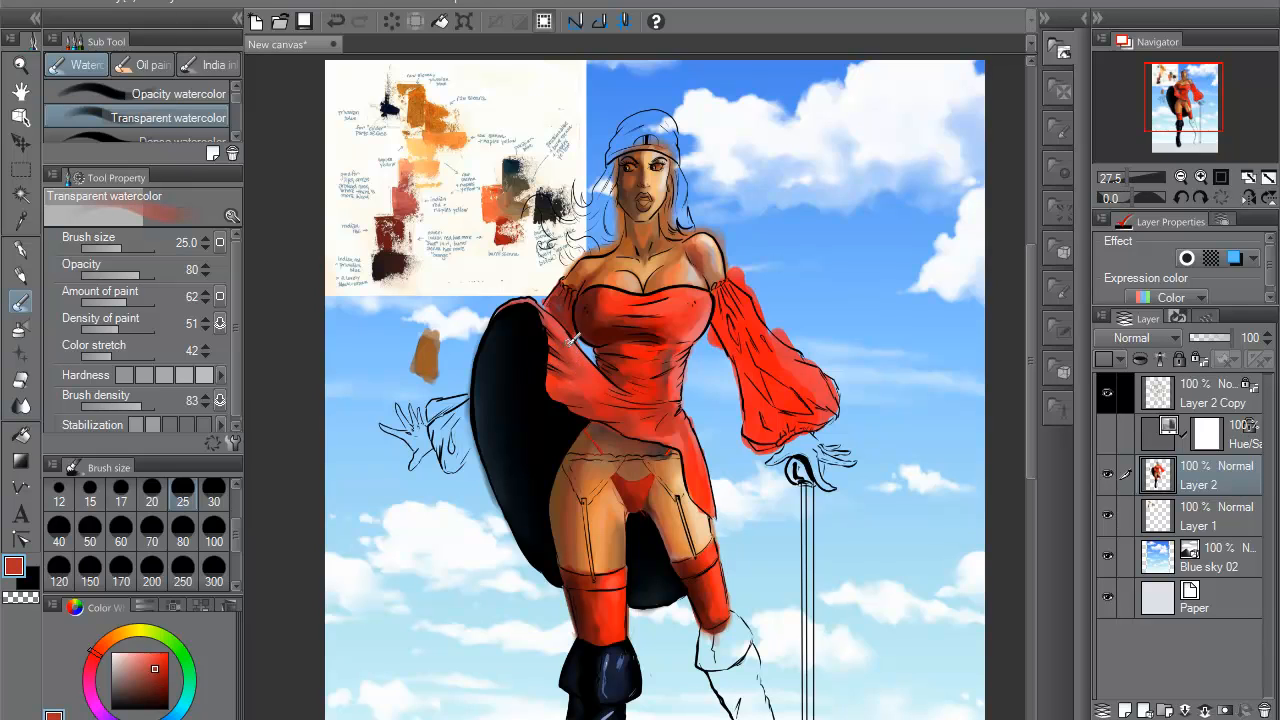
left_click(570, 318, "alt")
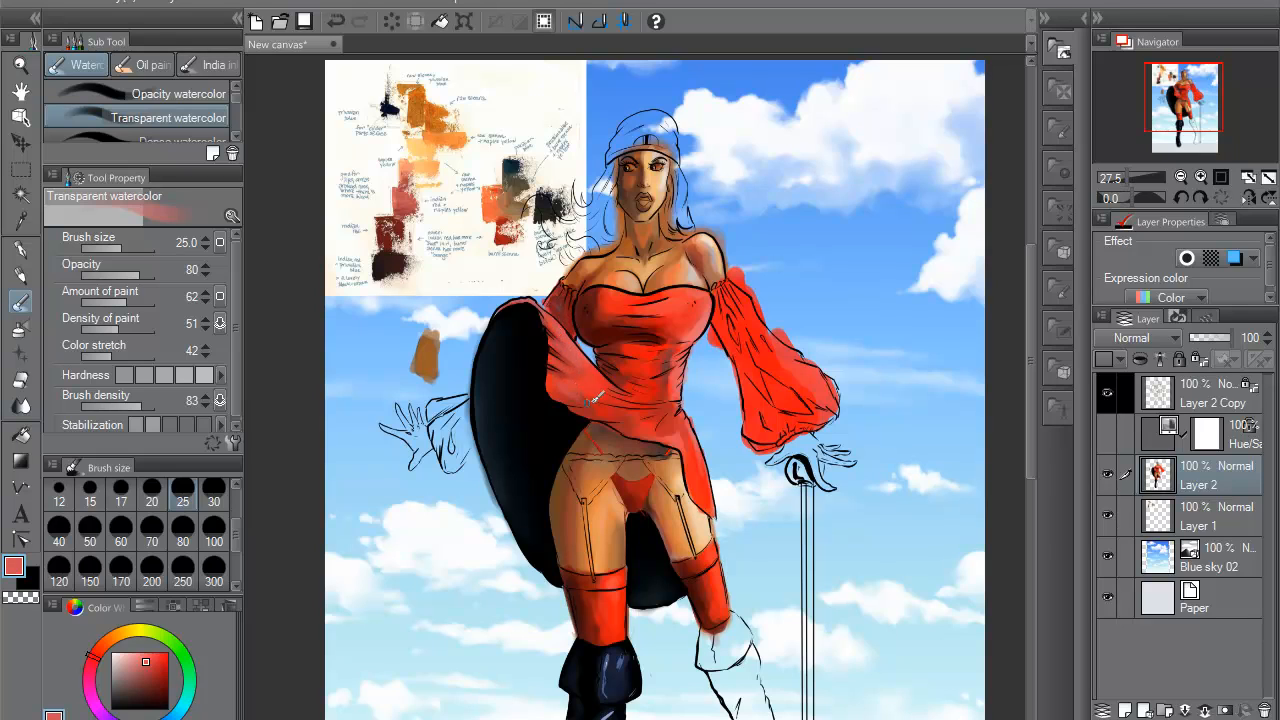
left_click(576, 391, "alt")
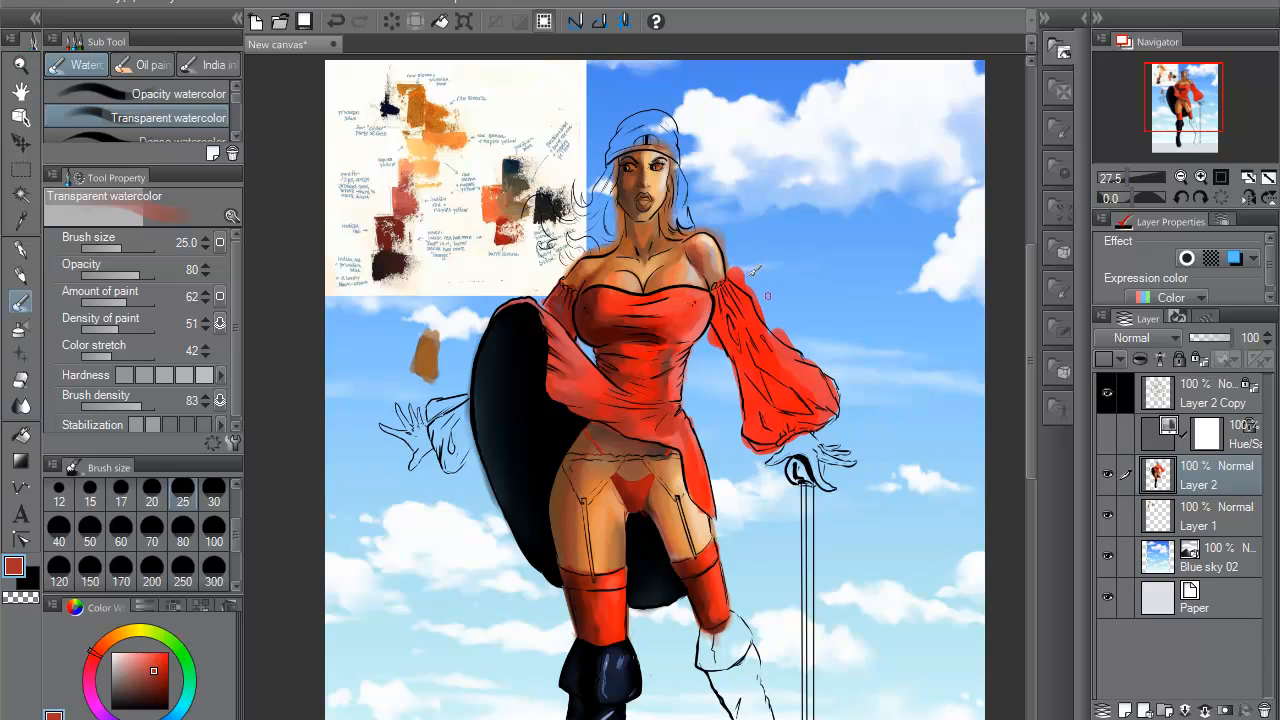
- Add pinkish-red highlights and bright red fold strokes across the bodice, waist and skirt front with the G-pen at size 70
left_click(20, 247)
left_click(712, 306, "alt")
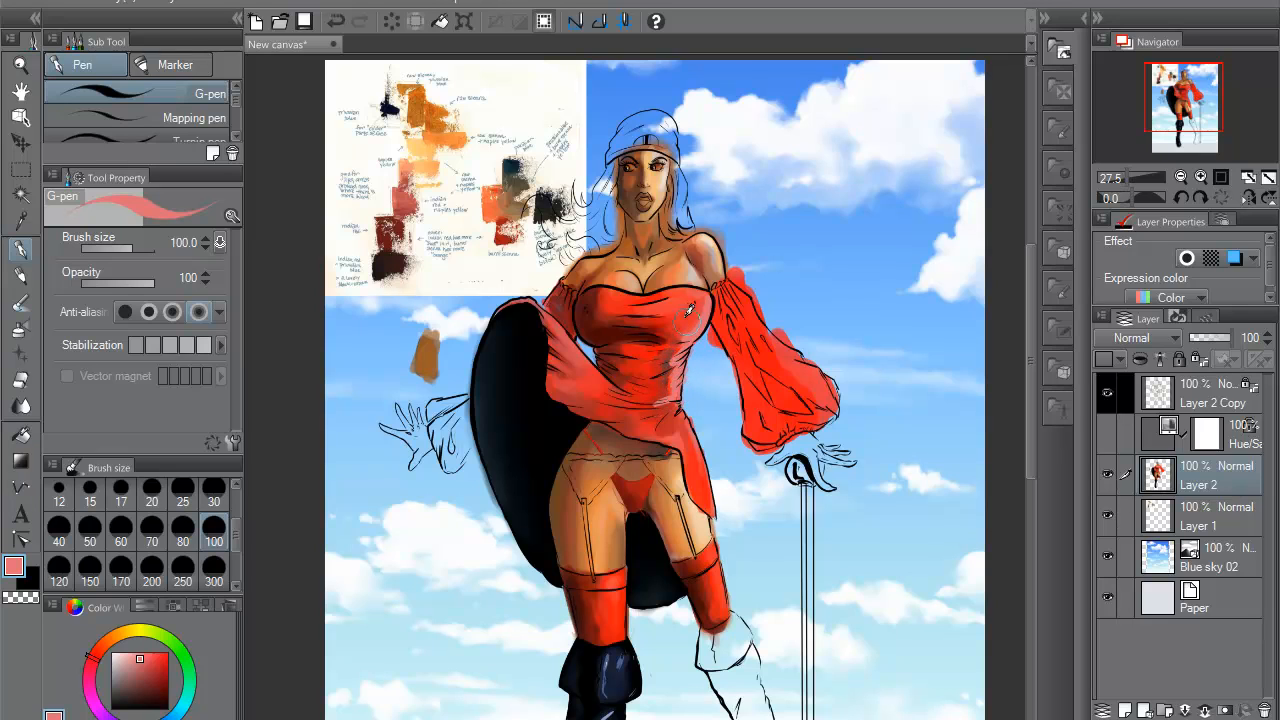
left_click(151, 532)
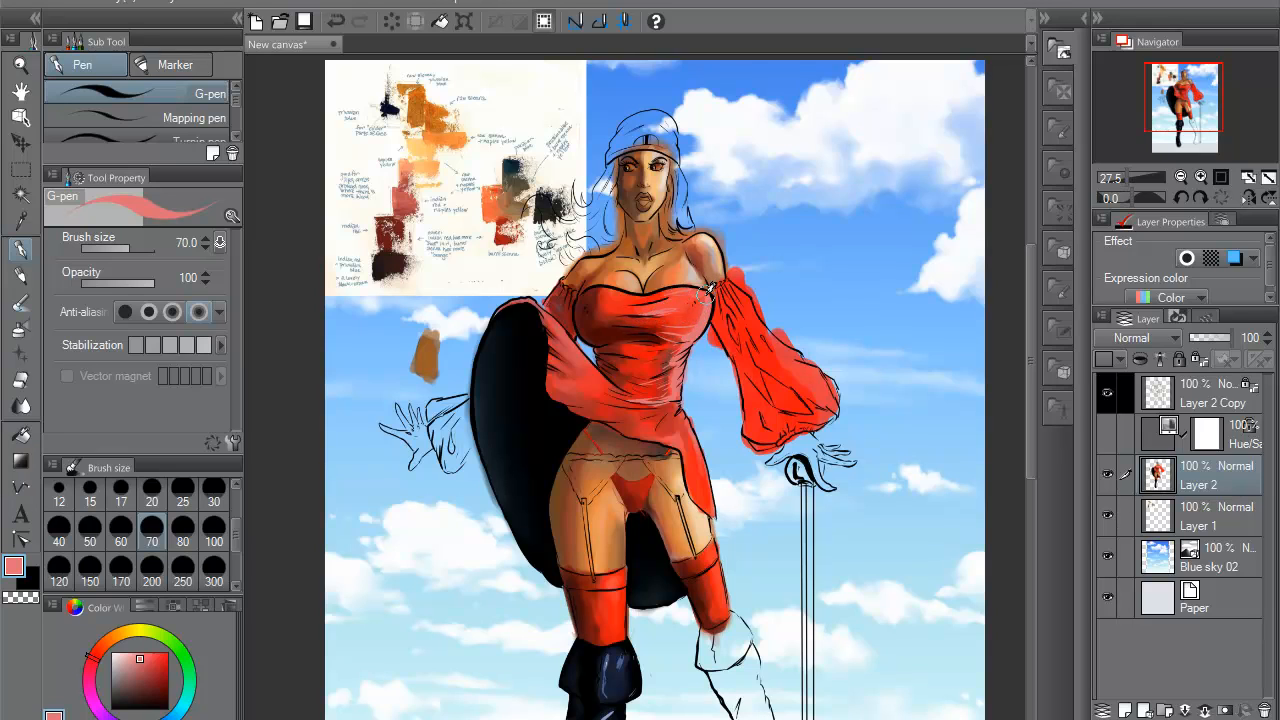
left_click(655, 340, "alt")
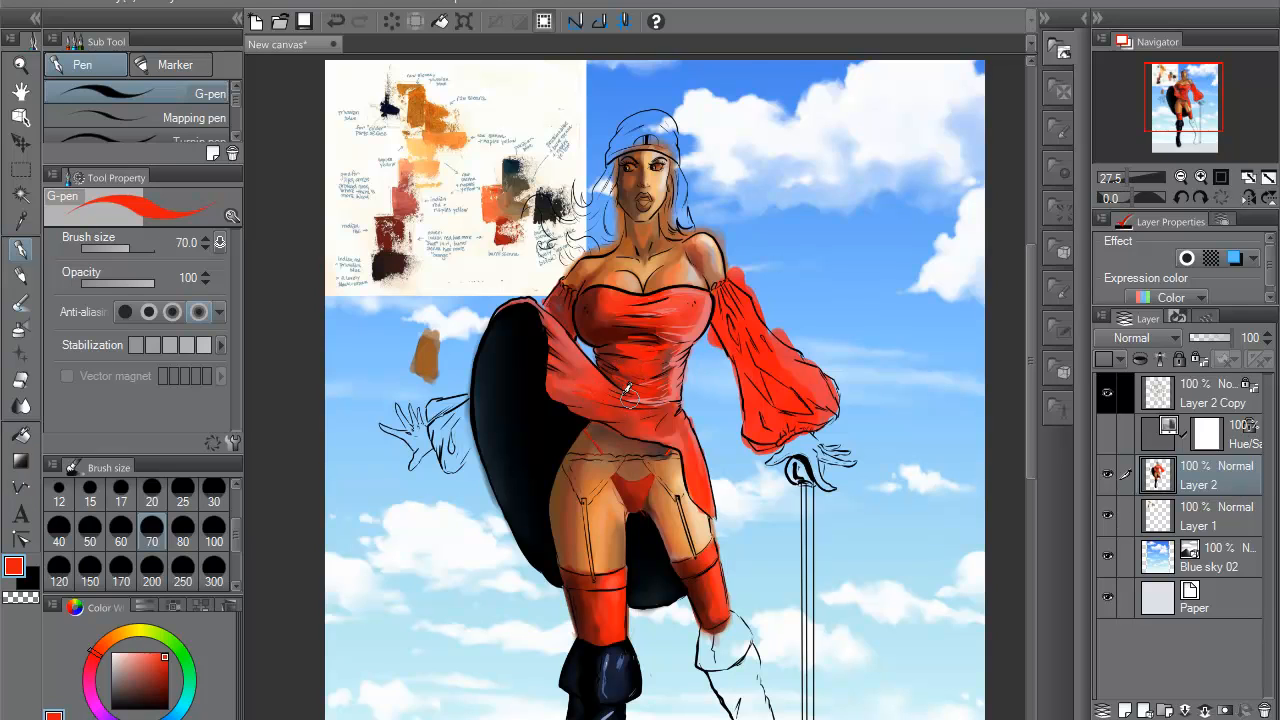
left_click(580, 358, "alt")
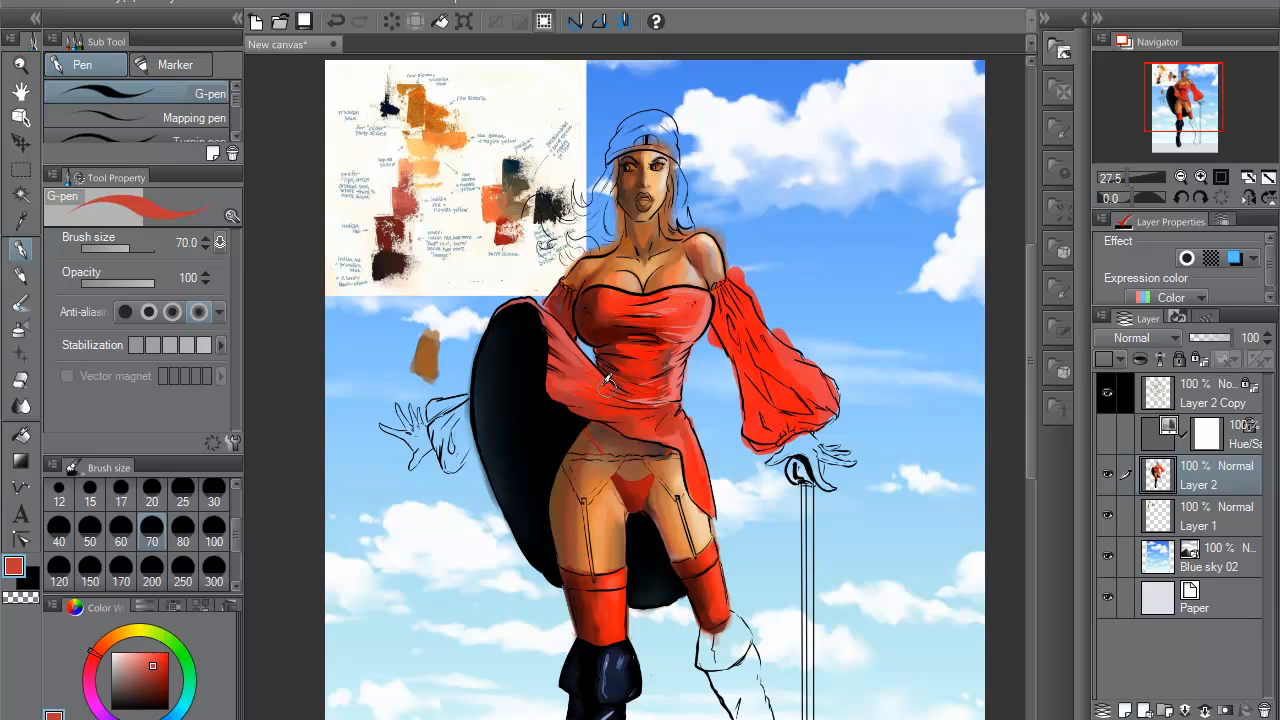
left_click(685, 392, "alt")
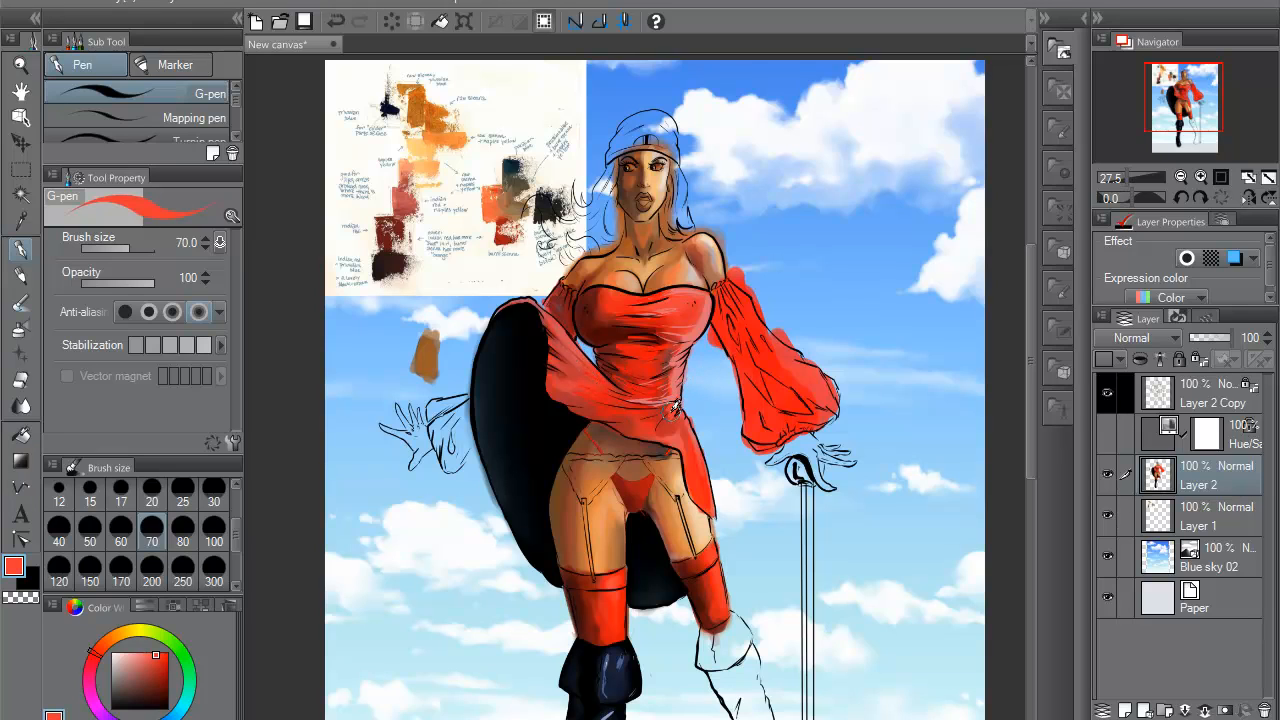
left_click(681, 396, "alt")
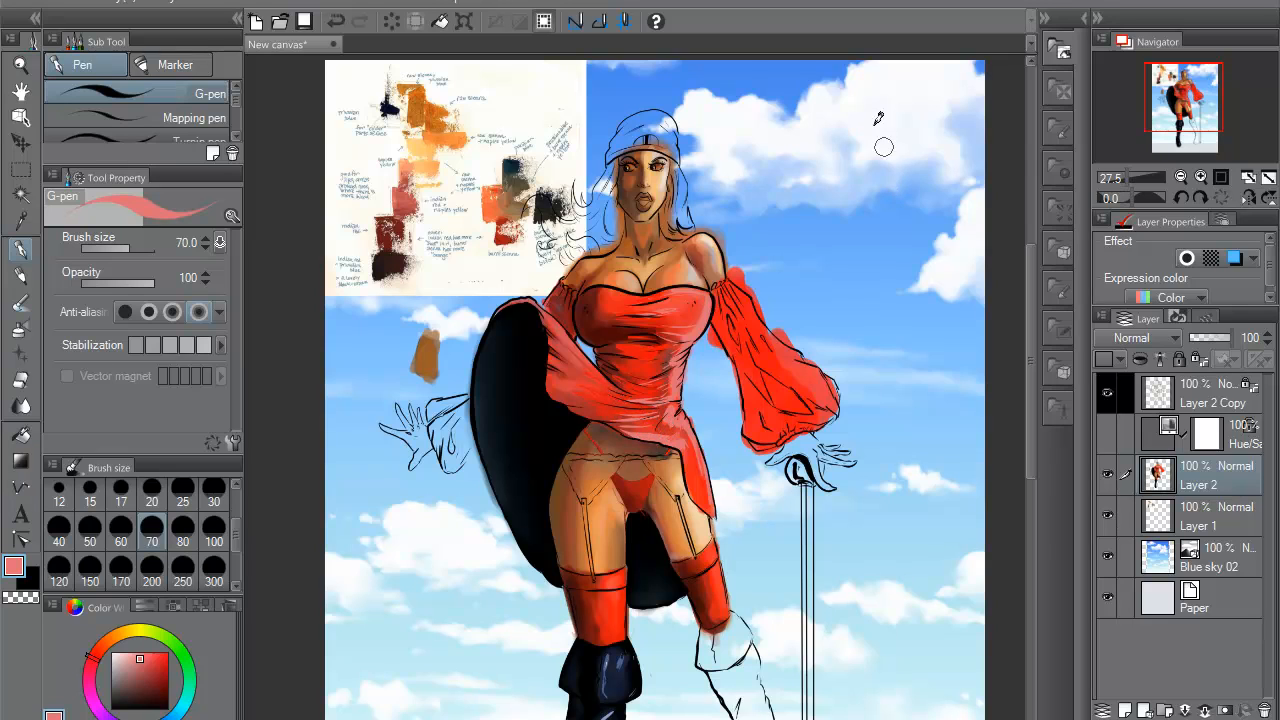
- Soften the dress's waist folds using Transparent watercolor at size 25 with sampled red, pinkish-red and dark red-brown
left_click(21, 303)
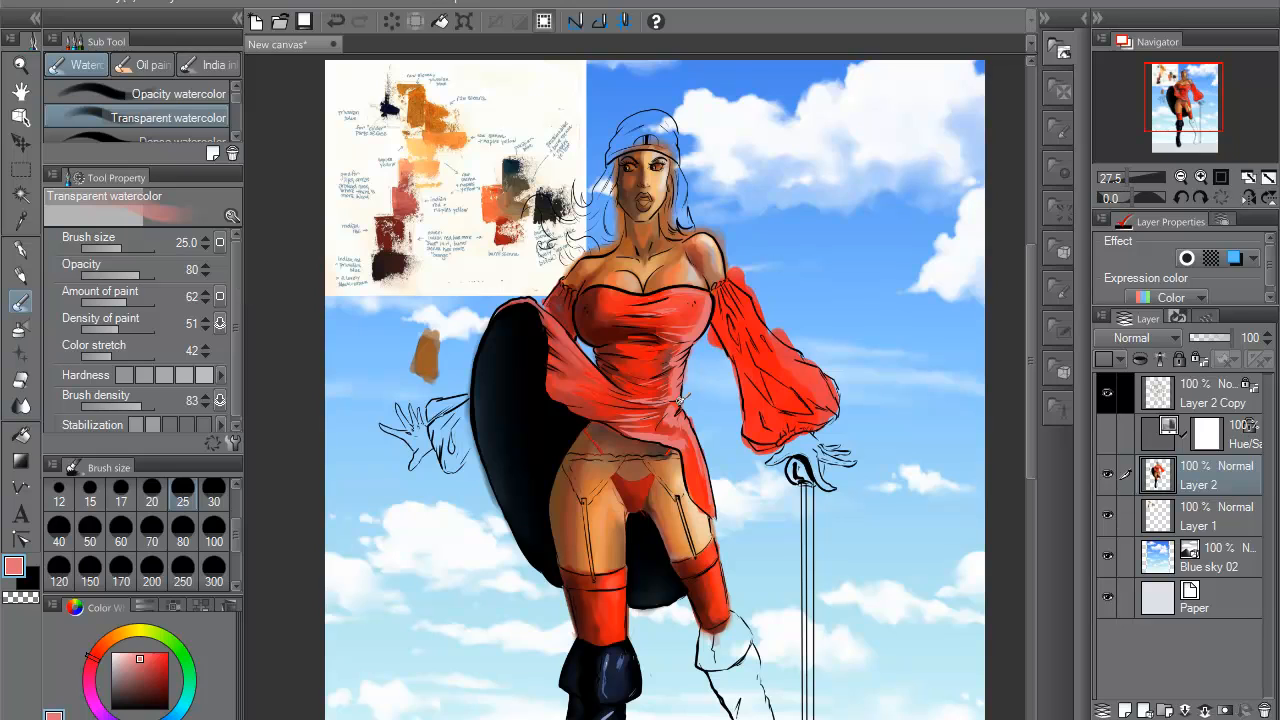
left_click(648, 392, "alt")
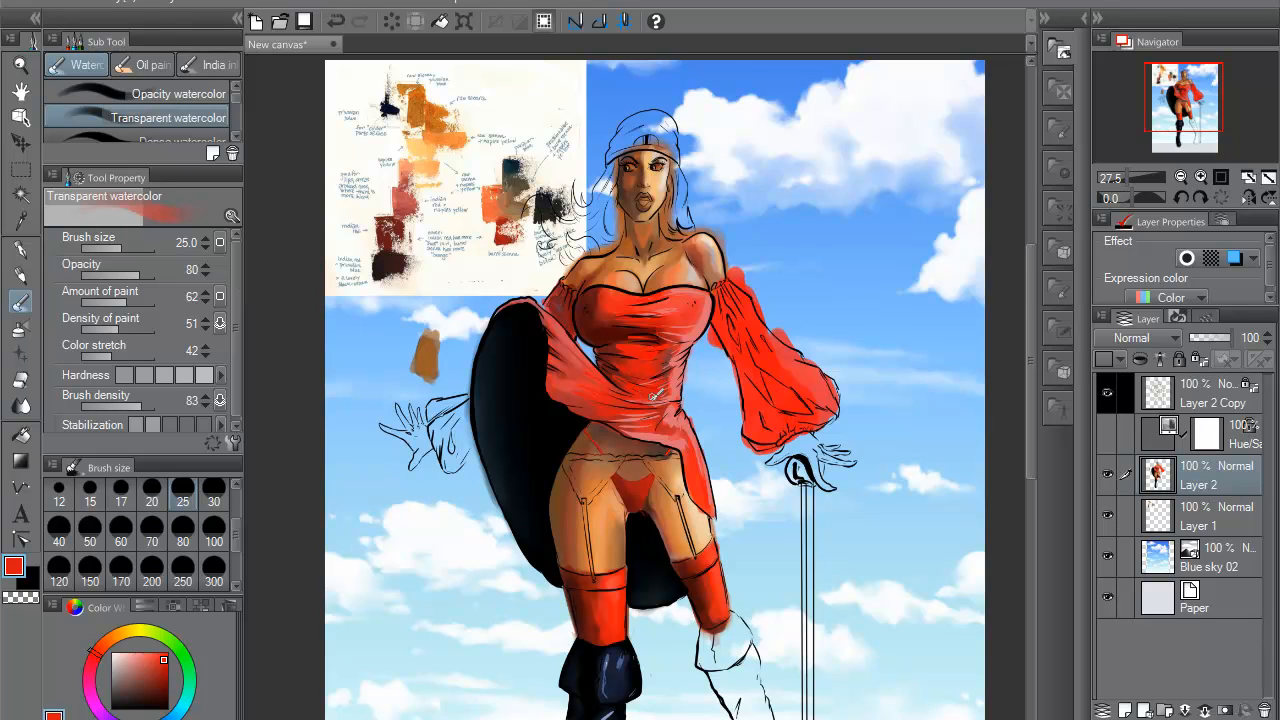
left_click(655, 424, "alt")
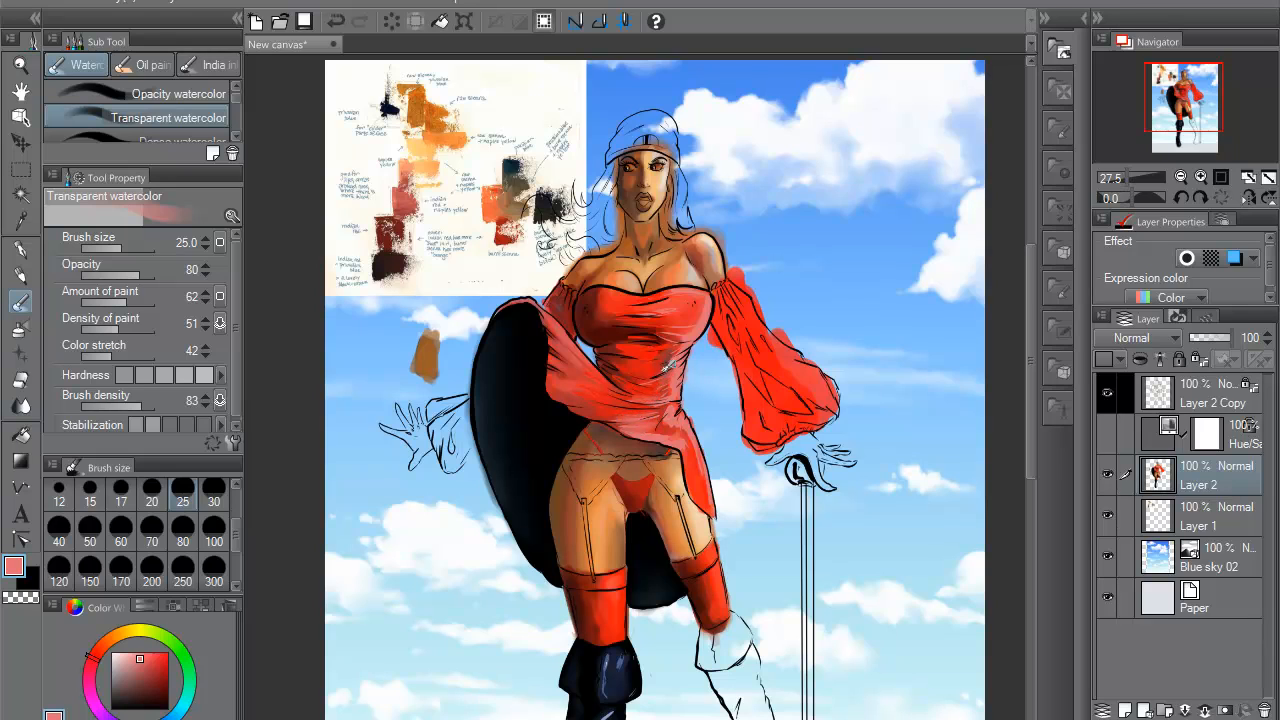
left_click(686, 341, "alt")
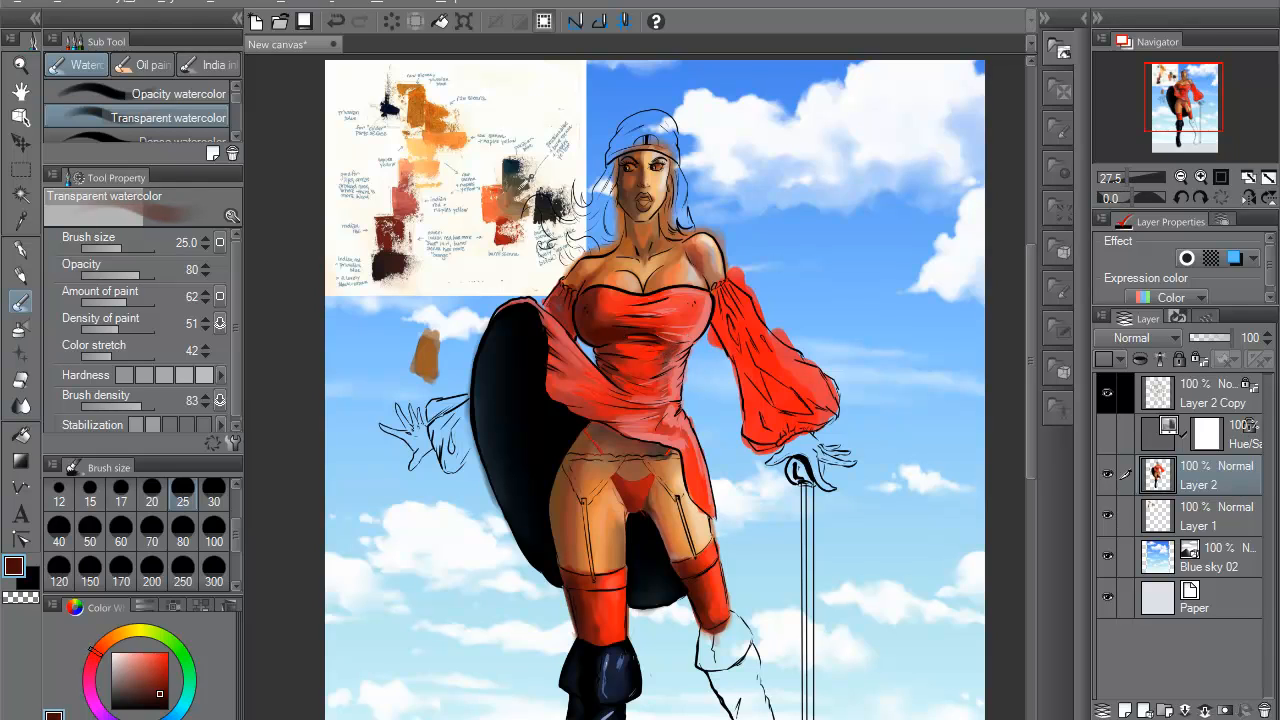
- Test gray-brown and sky-blue shadow tints on the side of the waist, blending them with sampled mauve, pinkish-red and red
left_click(652, 451, "alt")
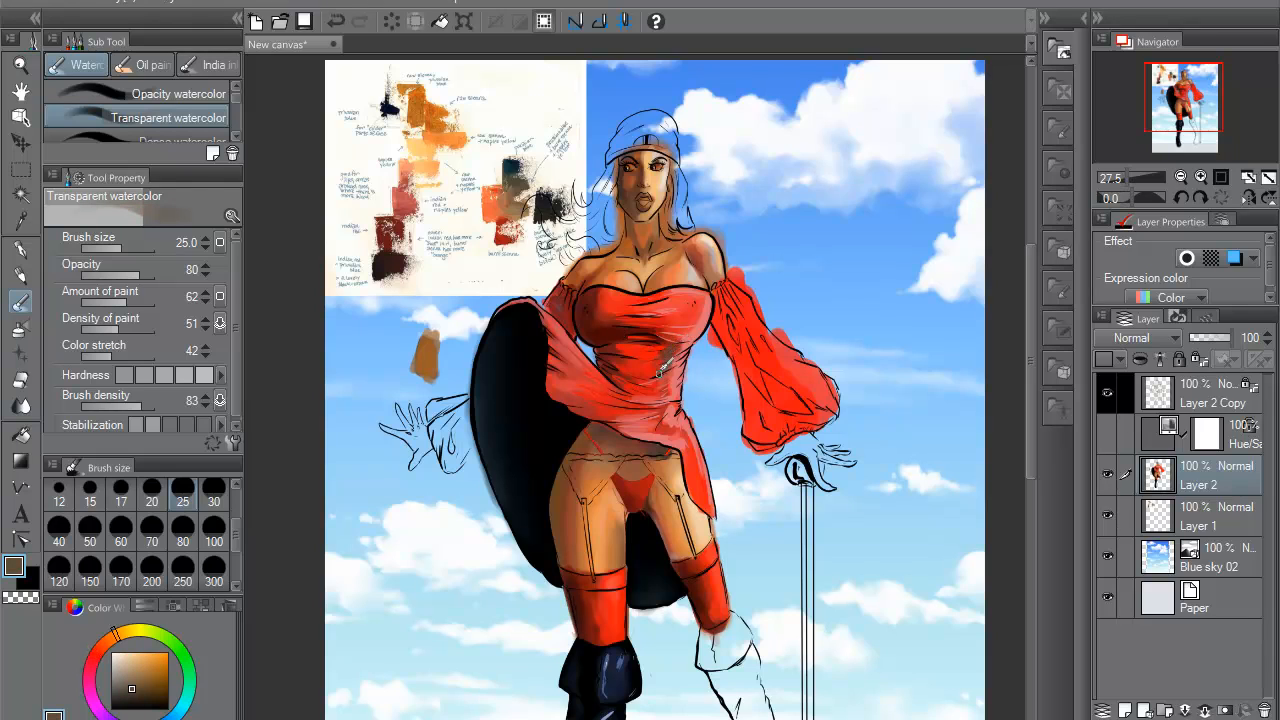
left_click(691, 134, "alt")
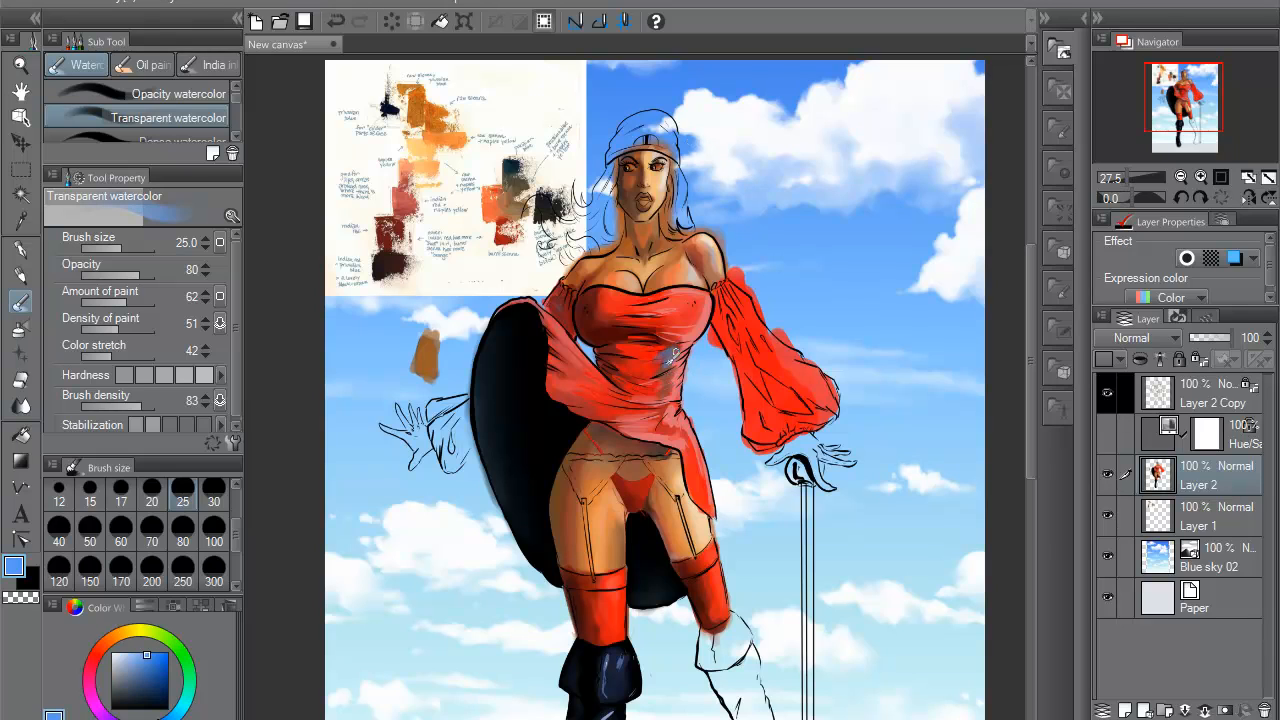
left_click(667, 342, "alt")
left_click(668, 347, "alt")
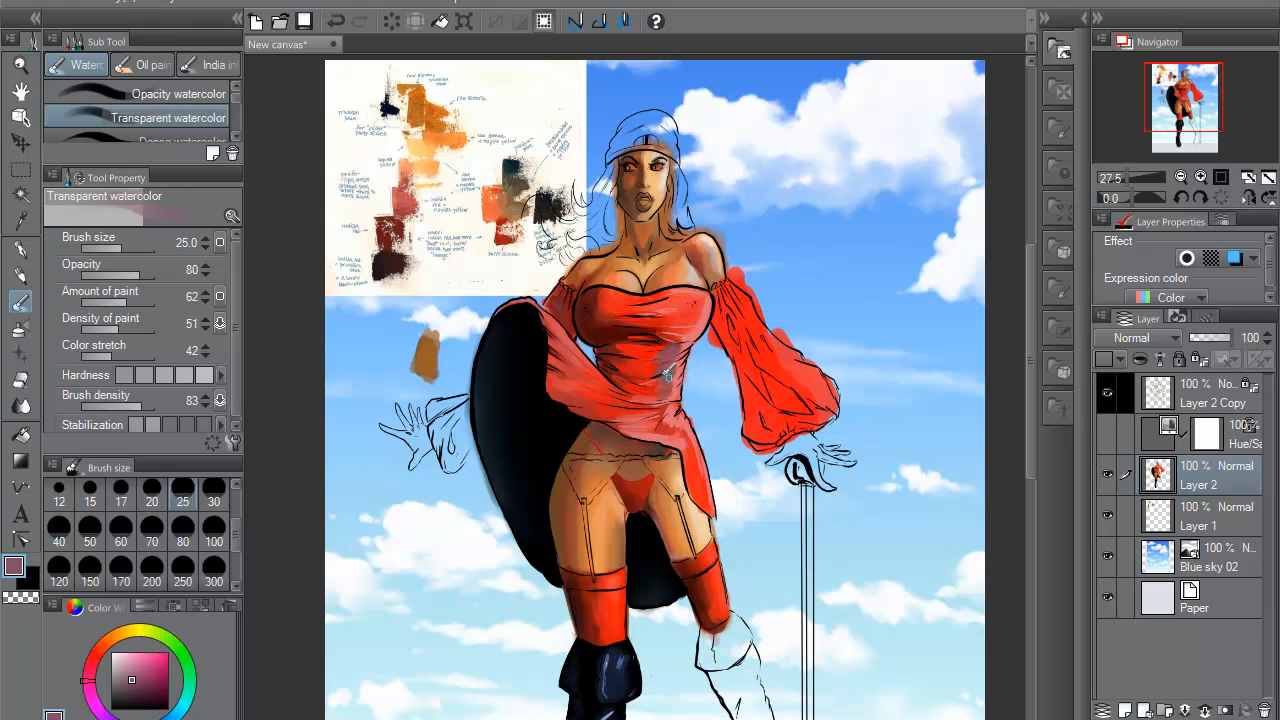
left_click(688, 343, "alt")
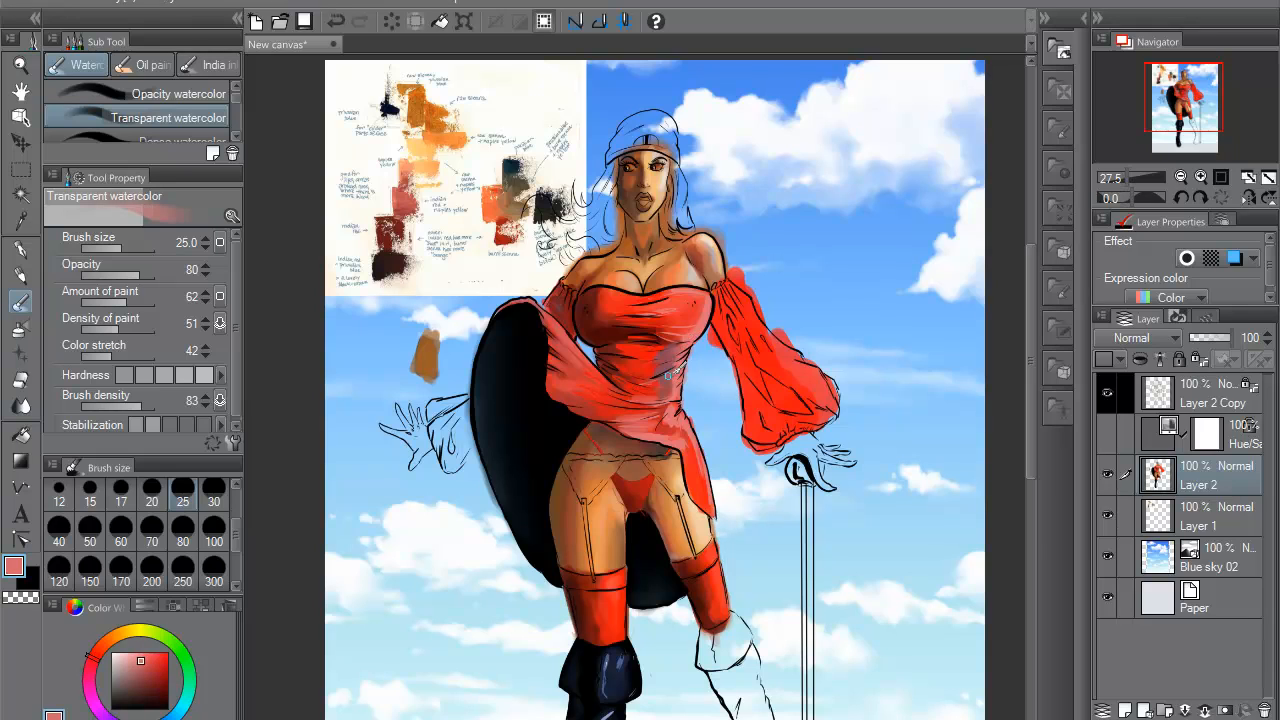
left_click(659, 352, "alt")
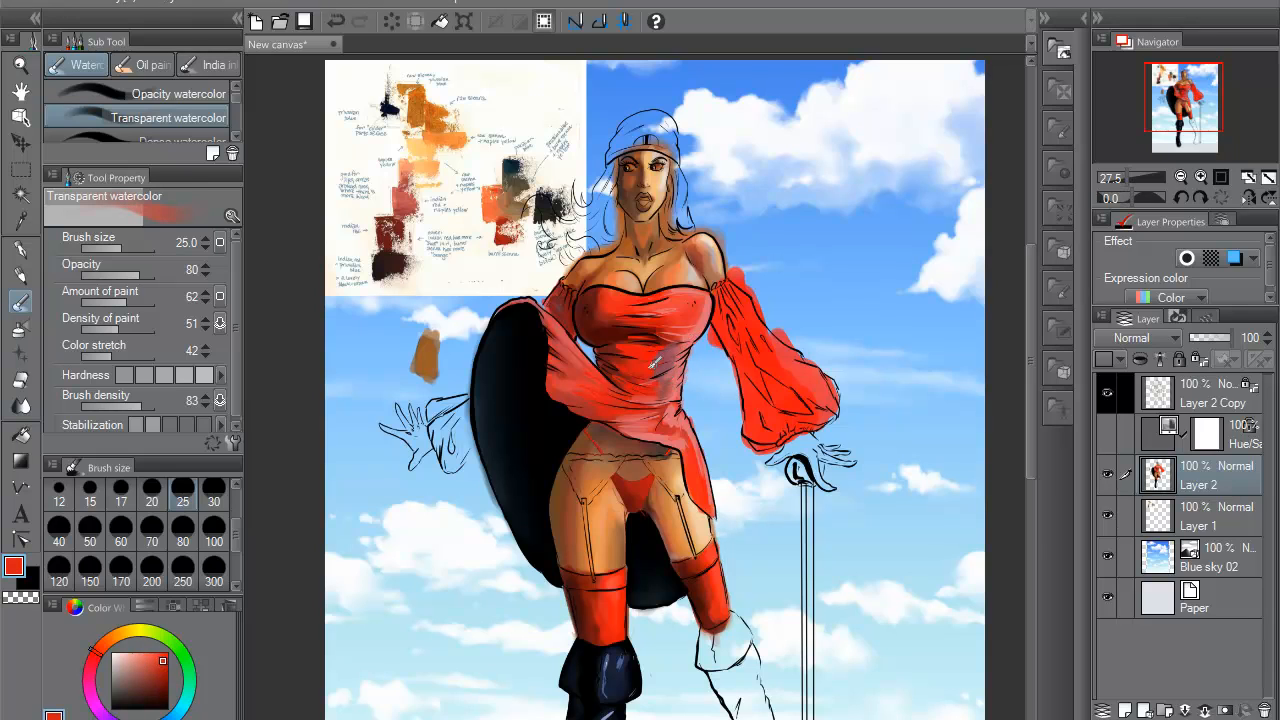
left_click(670, 350, "alt")
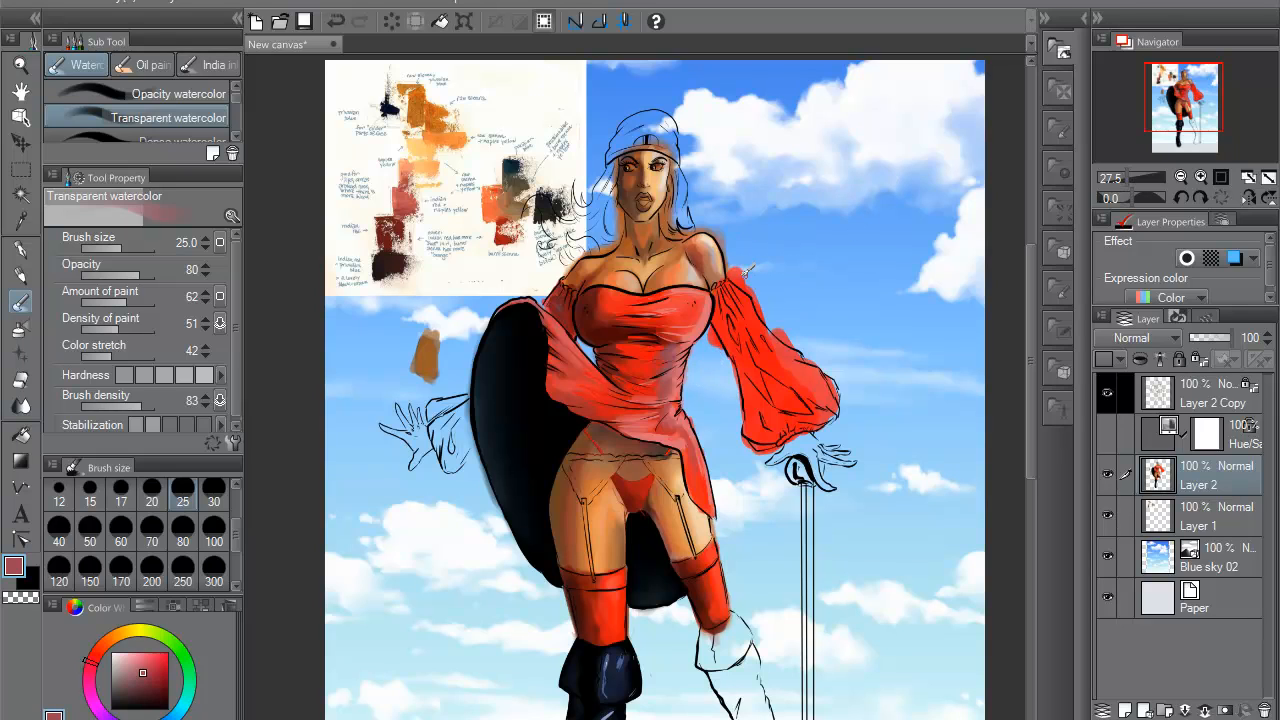
- Pick a muted purple, paint it as a shadow on the side of the waist, and blend it into the red
left_click(94, 700)
left_click(157, 685)
left_click(149, 677)
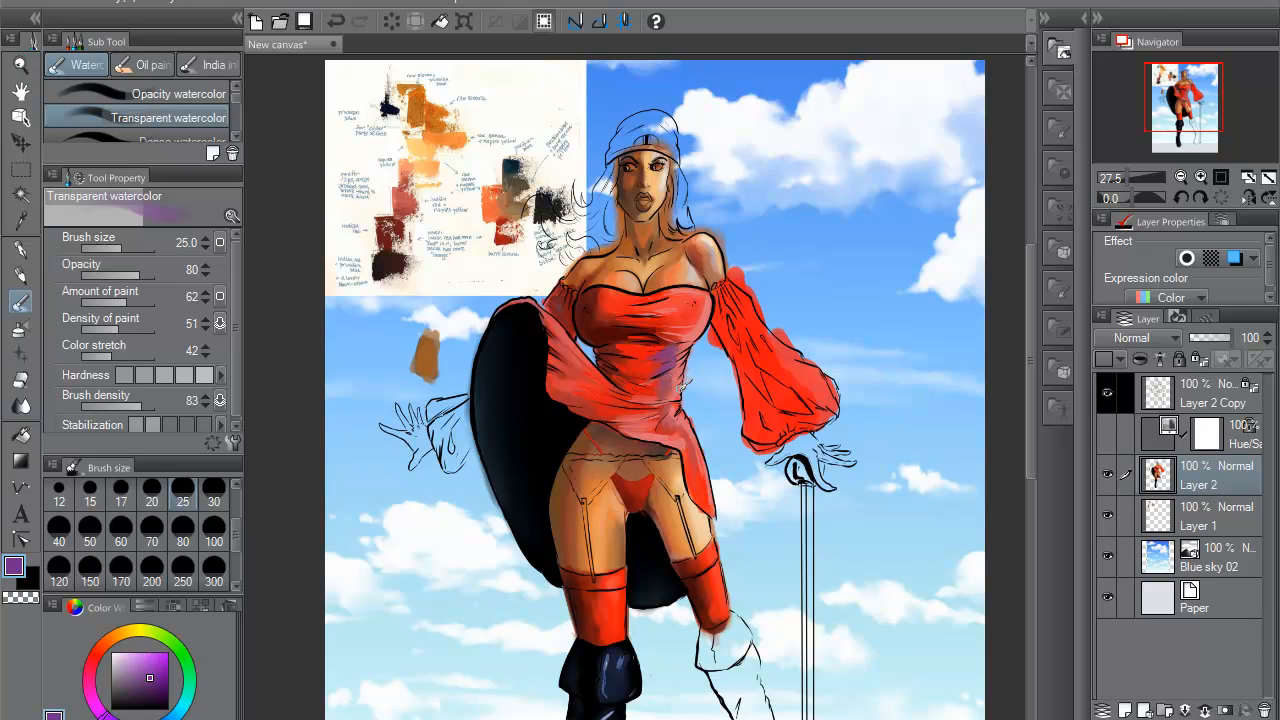
left_click(662, 344, "alt")
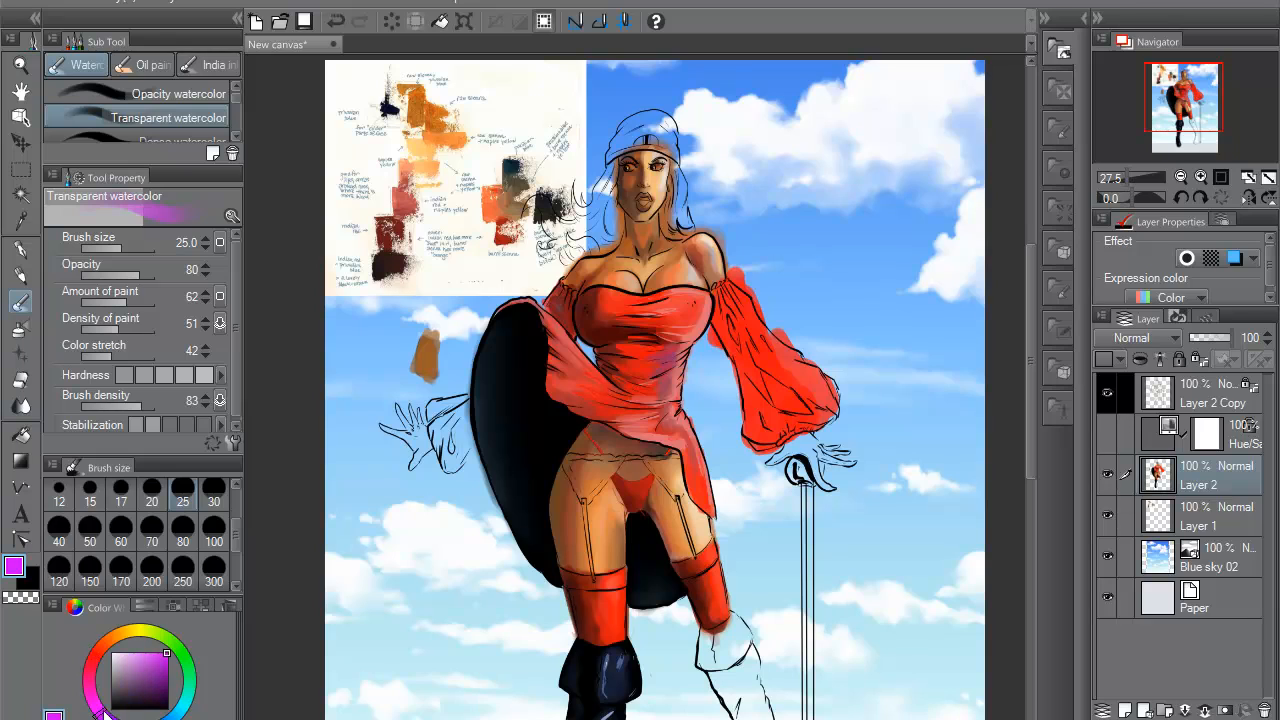
- Paint muted purple shadows into the sleeve's folds and deepen them with a near-black brown using Transparent watercolor at size 25
left_click_drag(100, 710, 110, 719)
mouse_move(152, 658)
left_mouse_down()
mouse_move(165, 684)
mouse_move(150, 674)
left_mouse_up()
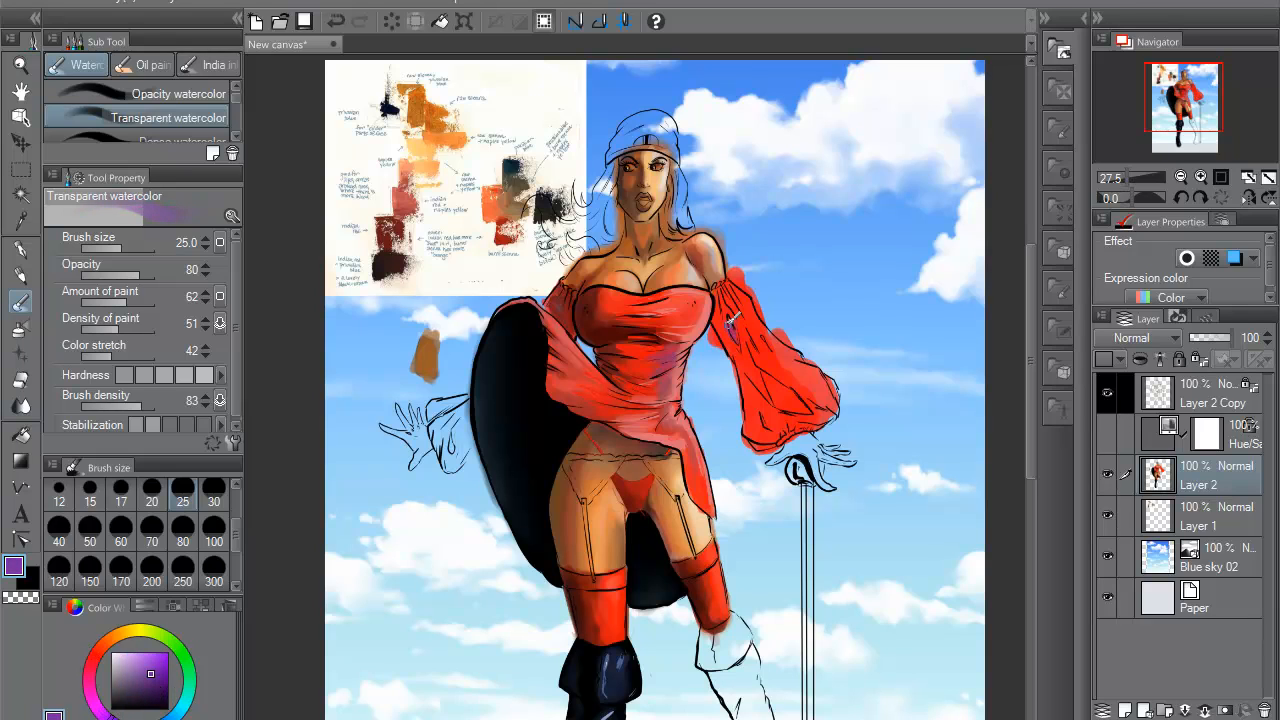
left_click_drag(738, 320, 731, 310)
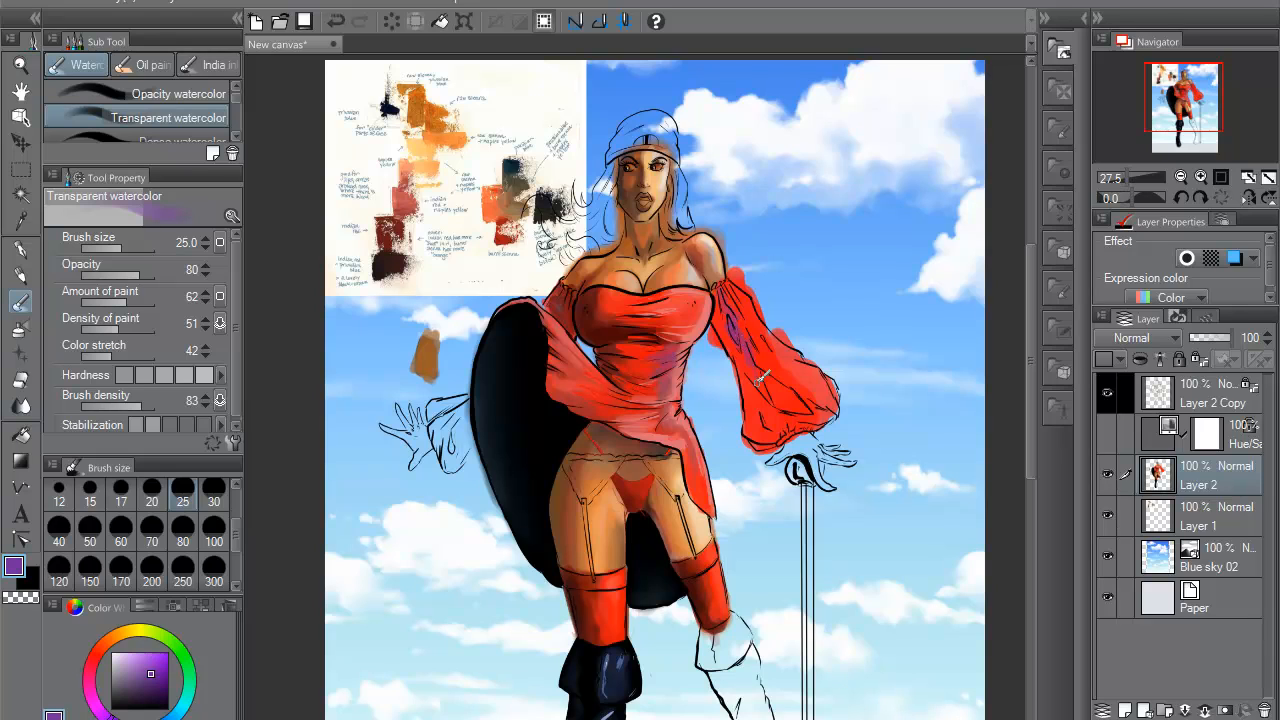
left_click_drag(762, 368, 800, 396)
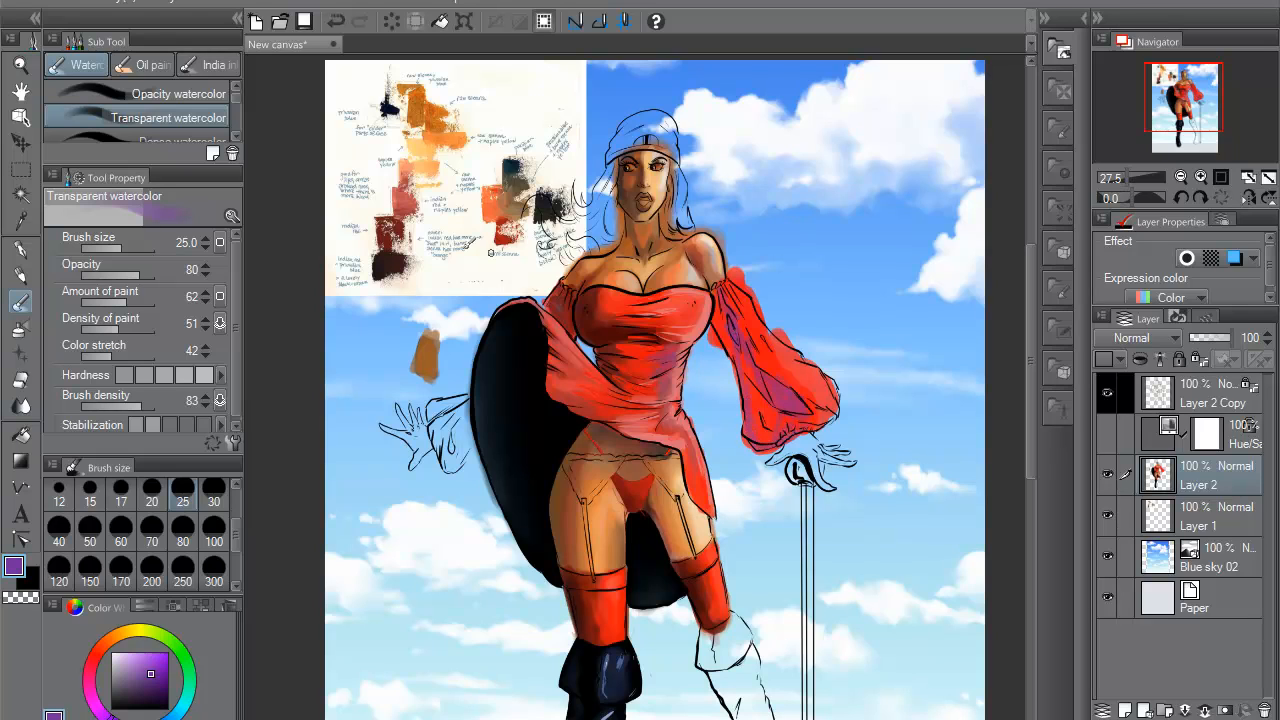
left_click(402, 240, "alt")
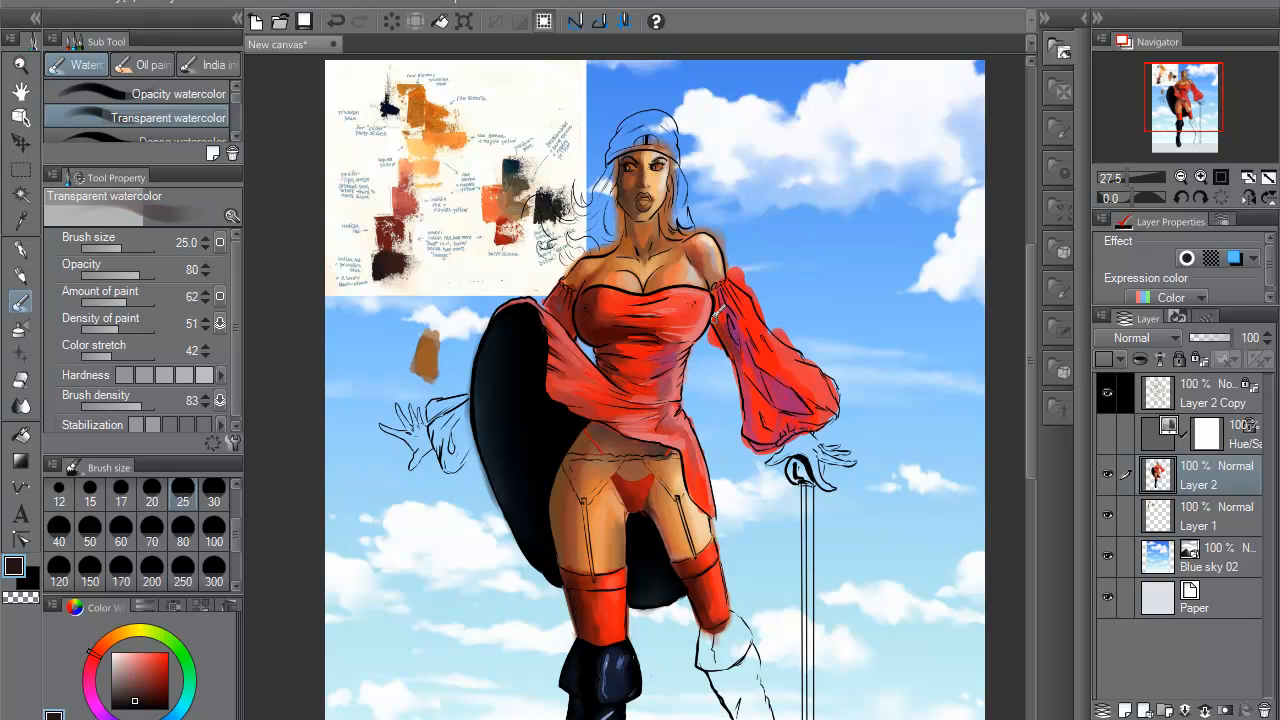
mouse_move(798, 406)
left_mouse_down()
mouse_move(806, 398)
mouse_move(780, 395)
mouse_move(760, 365)
left_mouse_up()
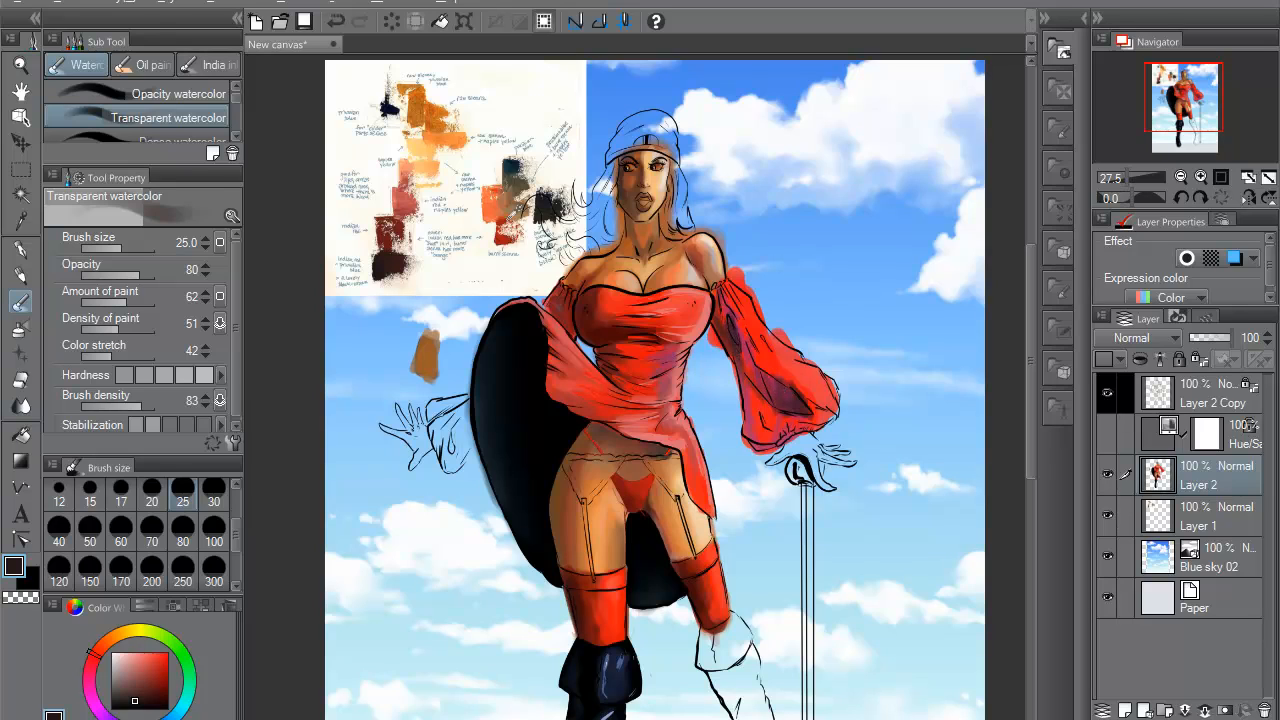
- Test gray-brown, light orange, sky-blue and white tints on the red sleeve
left_click(522, 221, "alt")
left_click(541, 175, "alt")
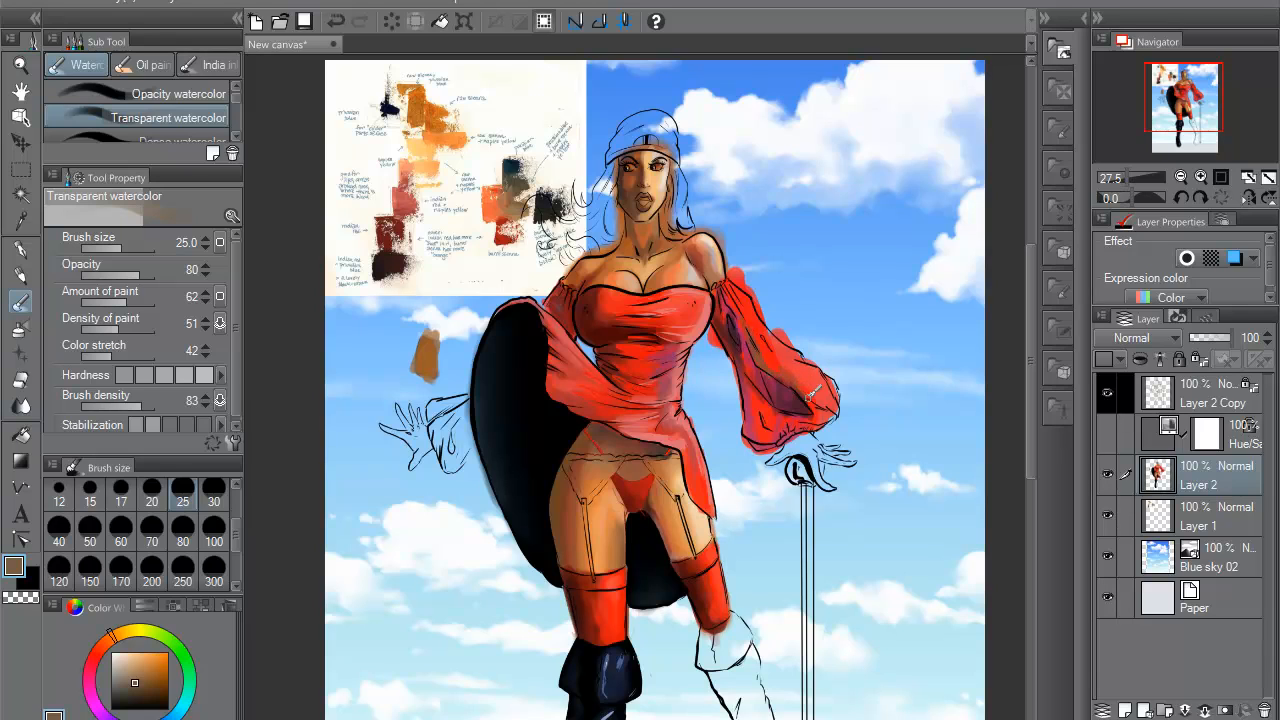
left_click(434, 157, "alt")
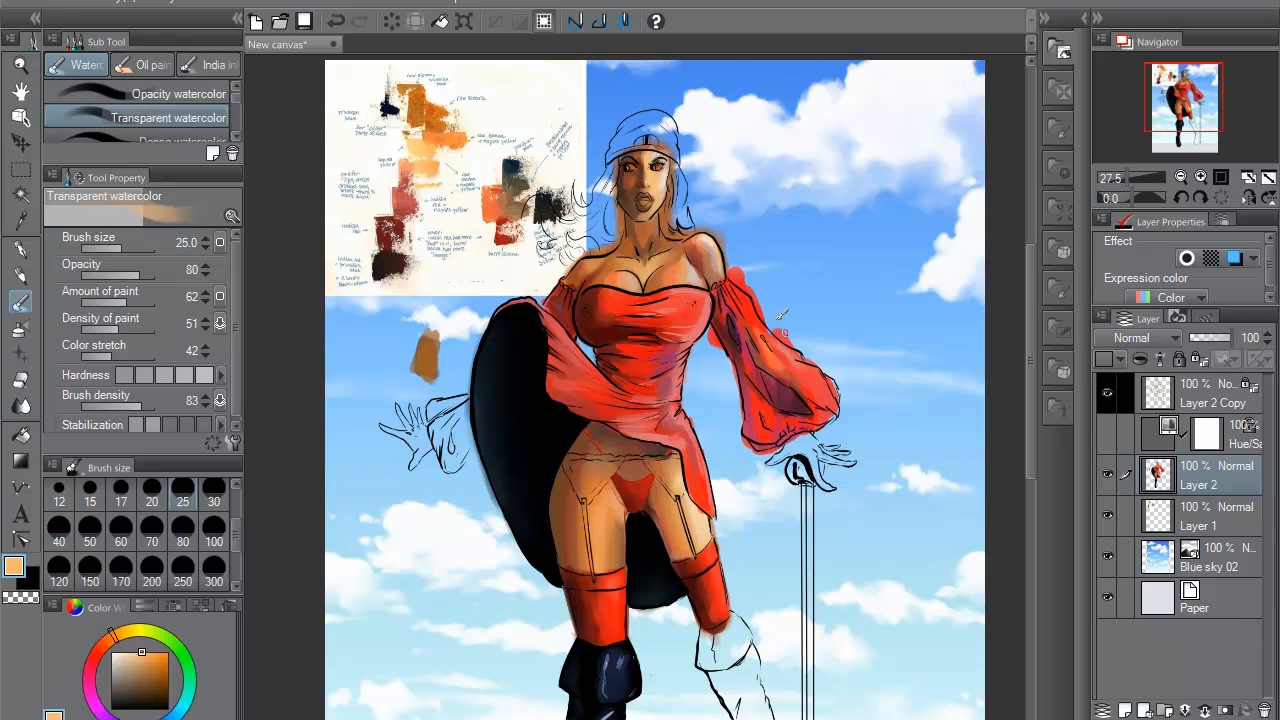
left_click(790, 230, "alt")
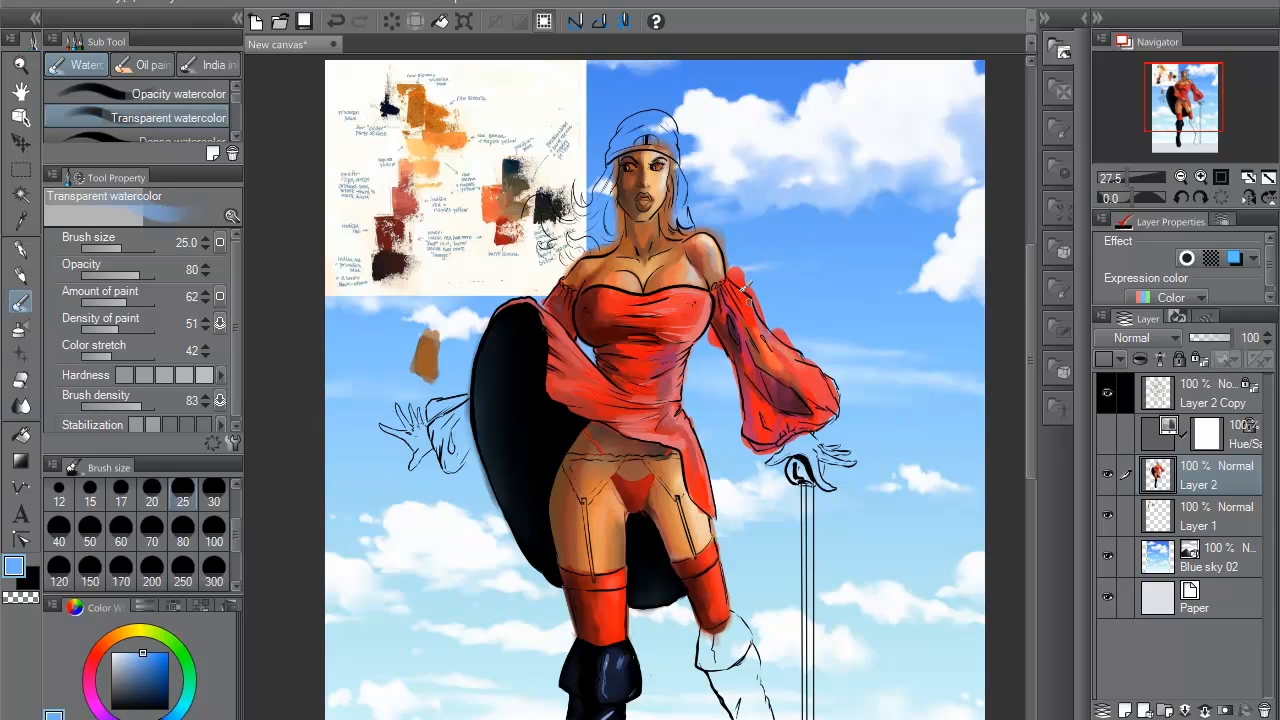
left_click(807, 135, "alt")
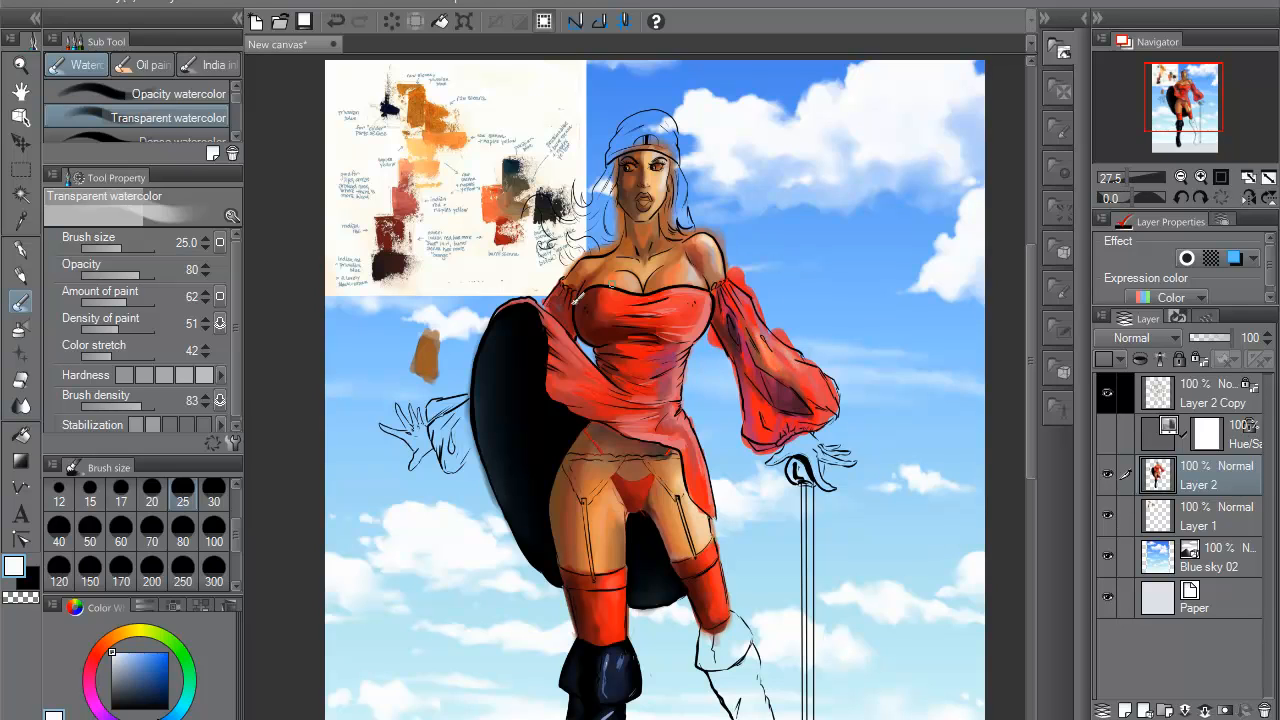
- Pick a light coral red, paint it over the middle of the sleeve, and blend it with sampled sleeve reds
left_click(104, 643)
left_click(93, 653)
left_click(161, 664)
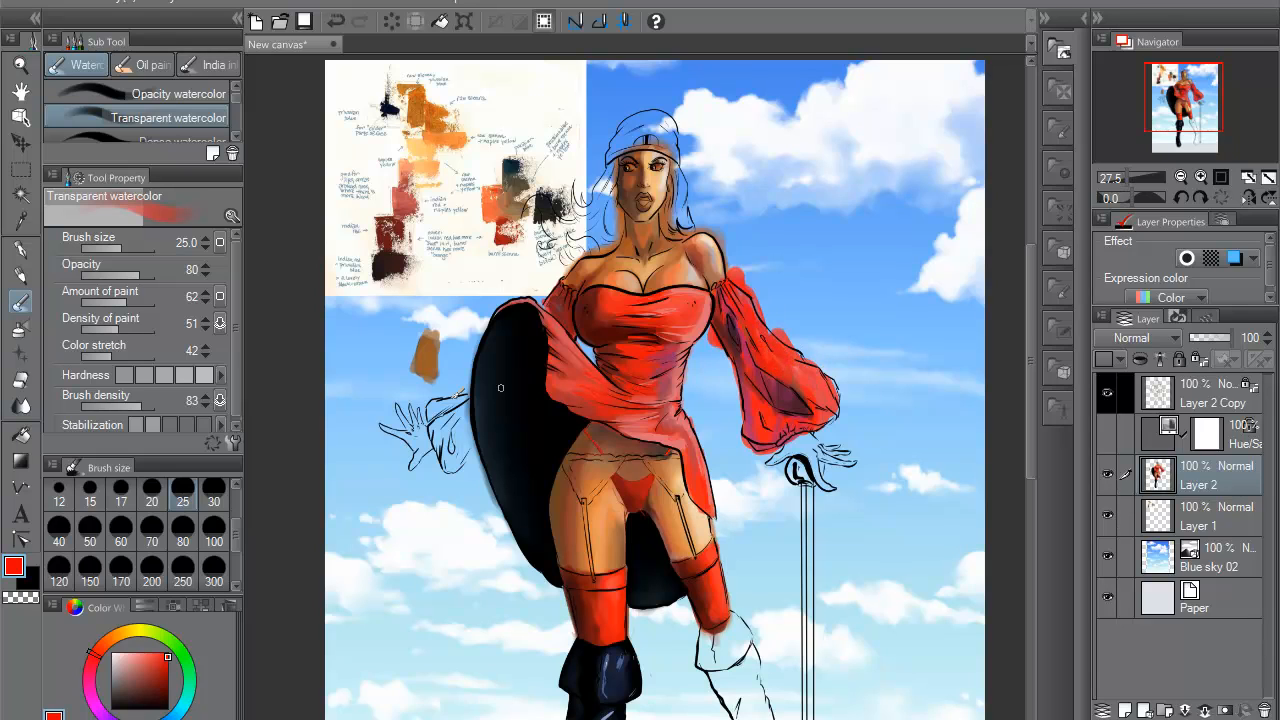
left_click(149, 652)
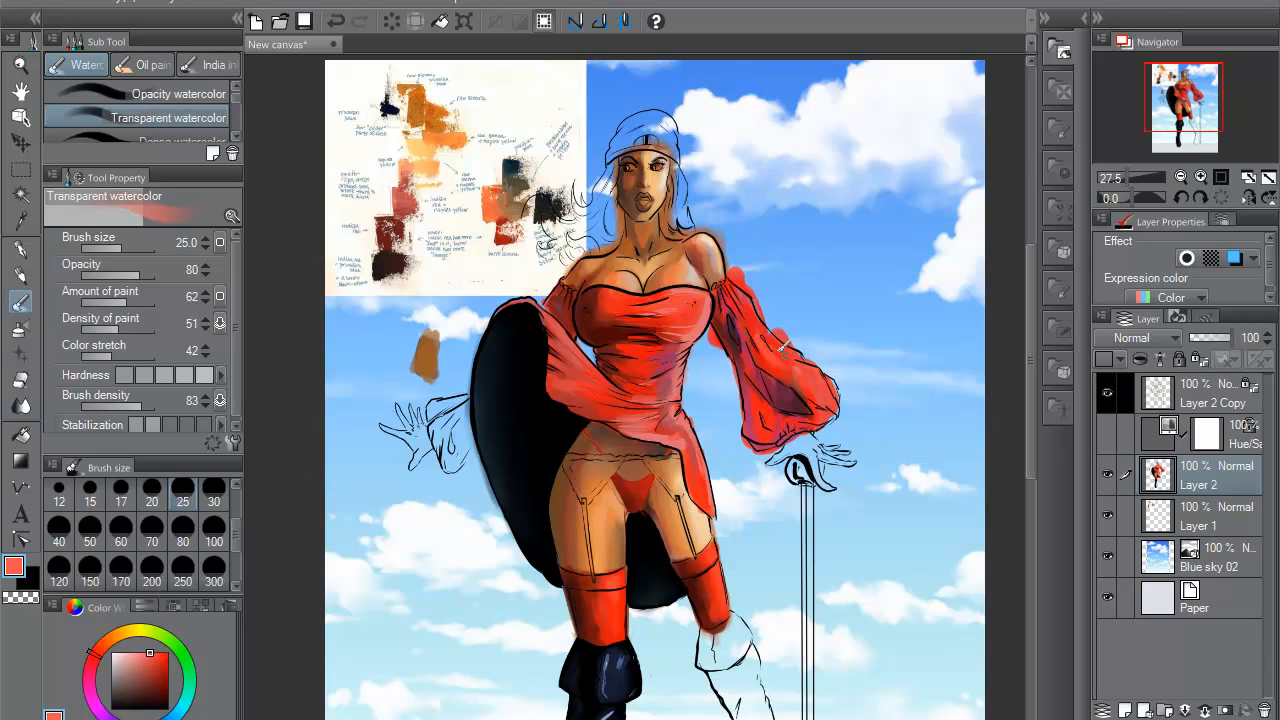
mouse_move(782, 350)
left_mouse_down()
mouse_move(737, 292)
mouse_move(764, 346)
left_mouse_up()
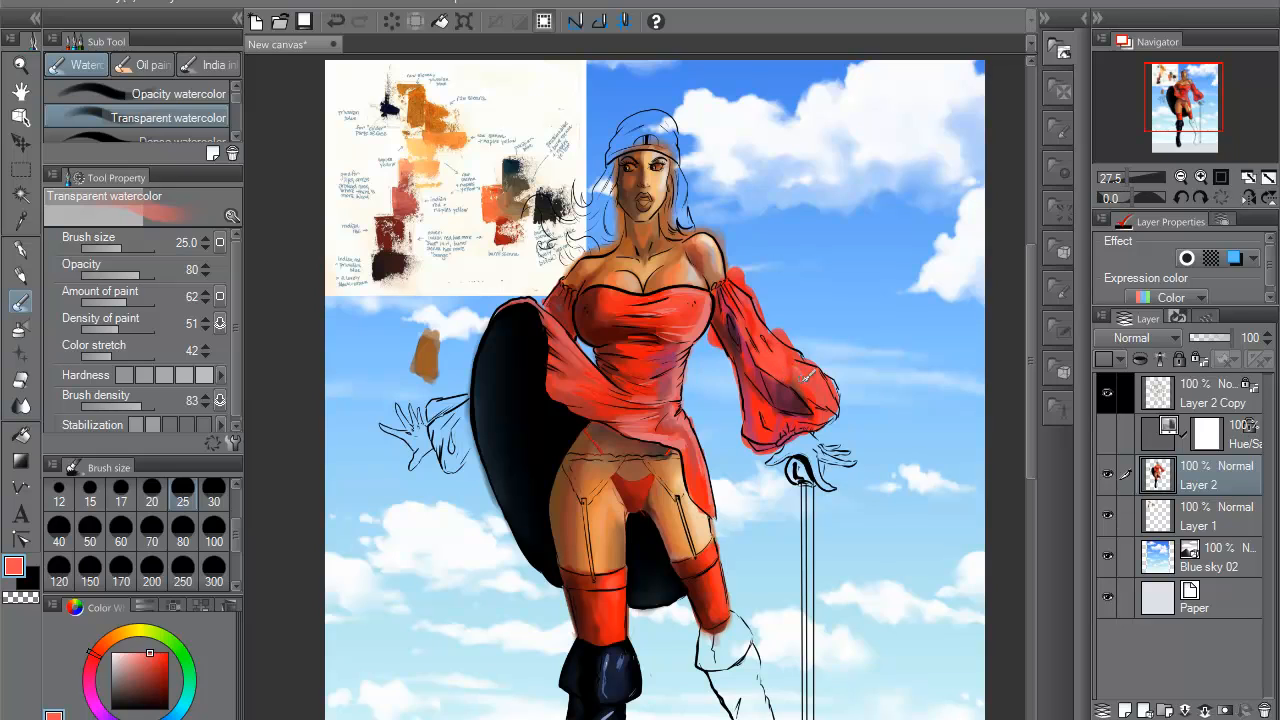
left_click(802, 376, "alt")
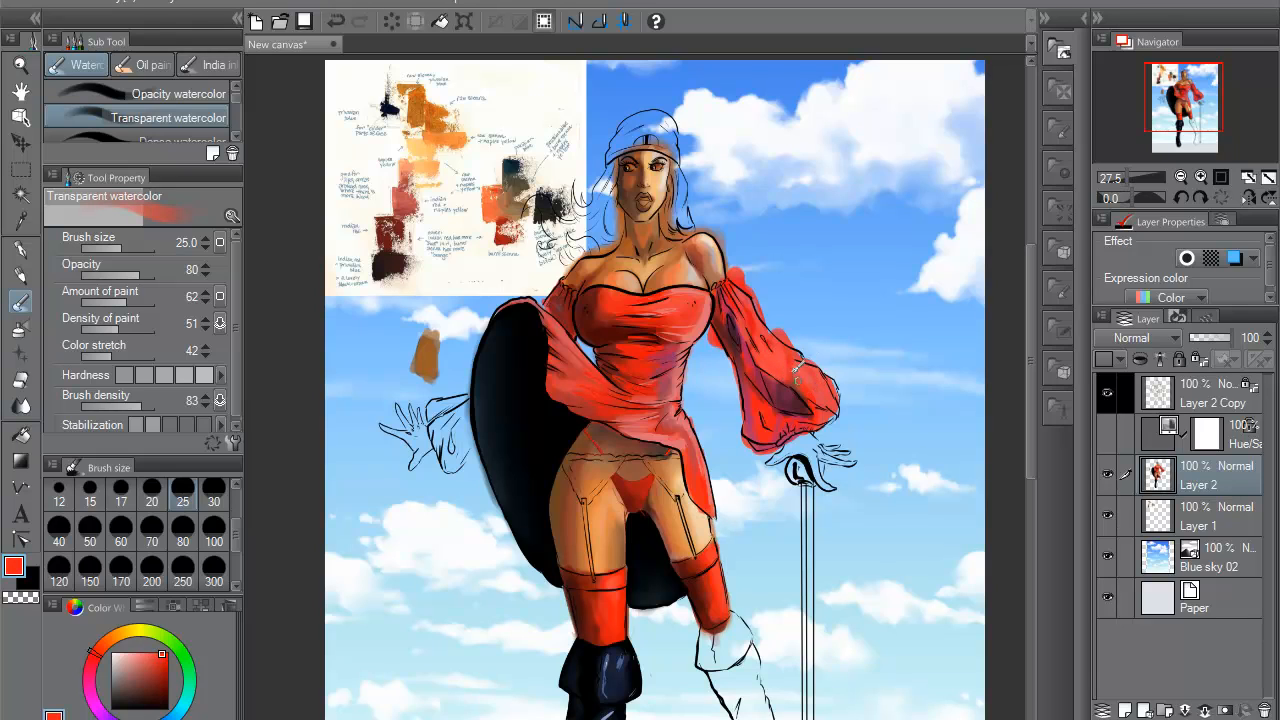
left_click(795, 347, "alt")
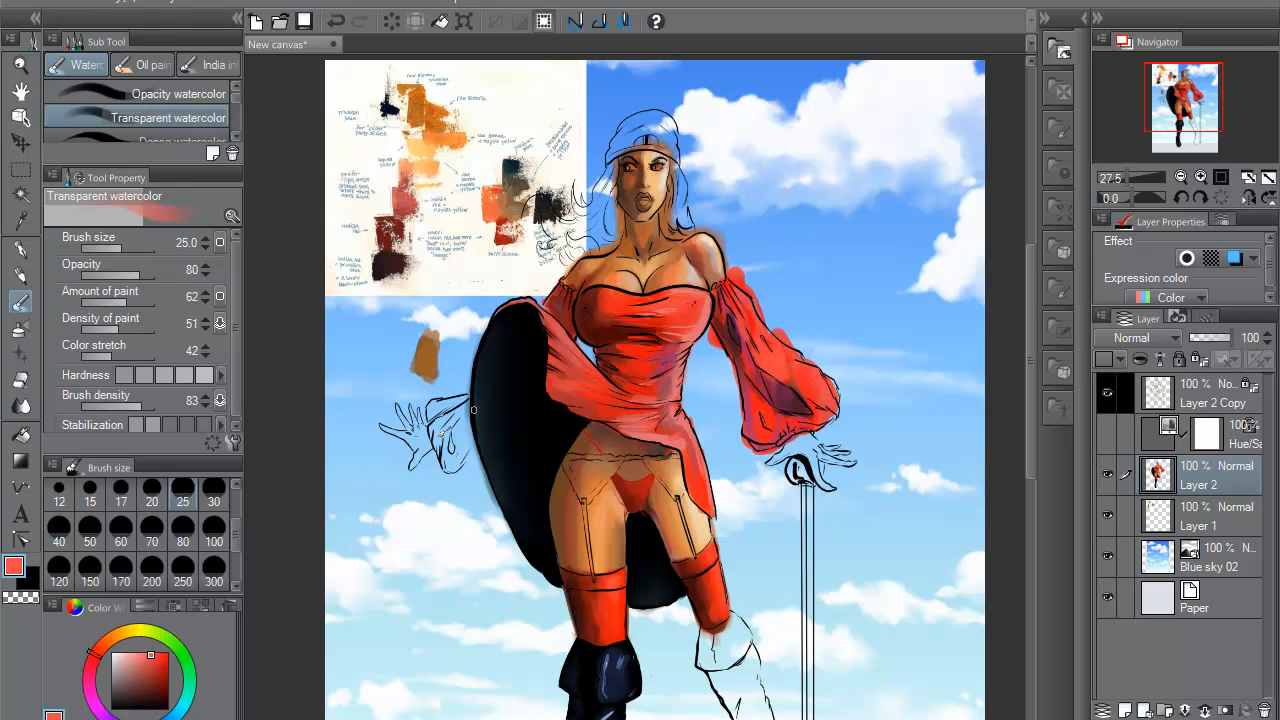
- Add pale pink highlights along the sleeve's outer edge and blend them into the fabric with sampled reds
left_click(166, 640)
left_click_drag(815, 368, 838, 405)
left_click_drag(784, 332, 787, 351)
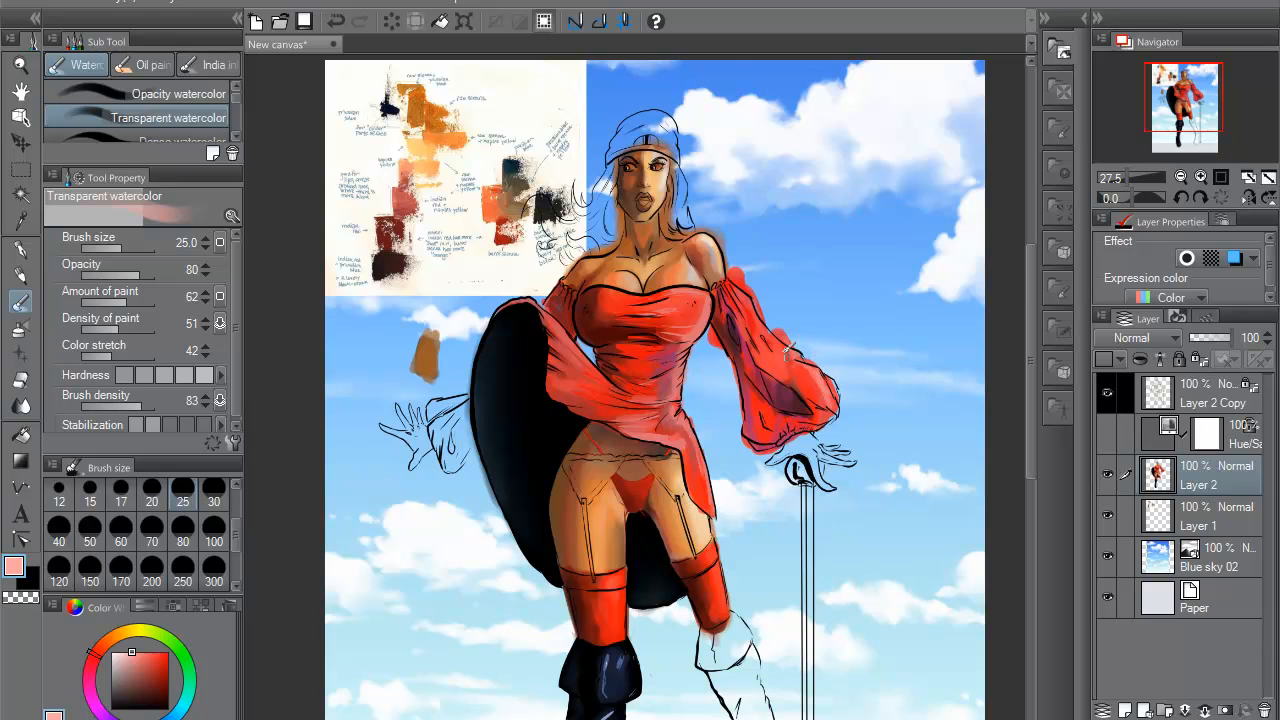
left_click(807, 360, "alt")
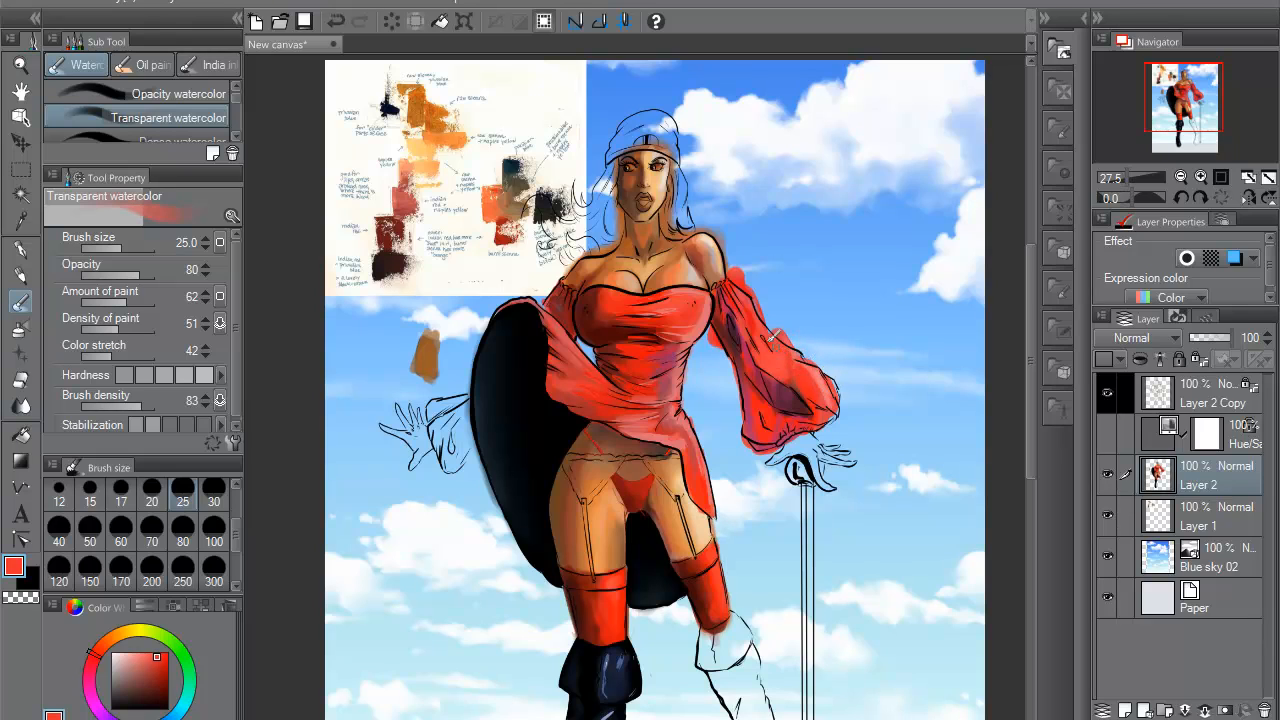
left_click(758, 317, "alt")
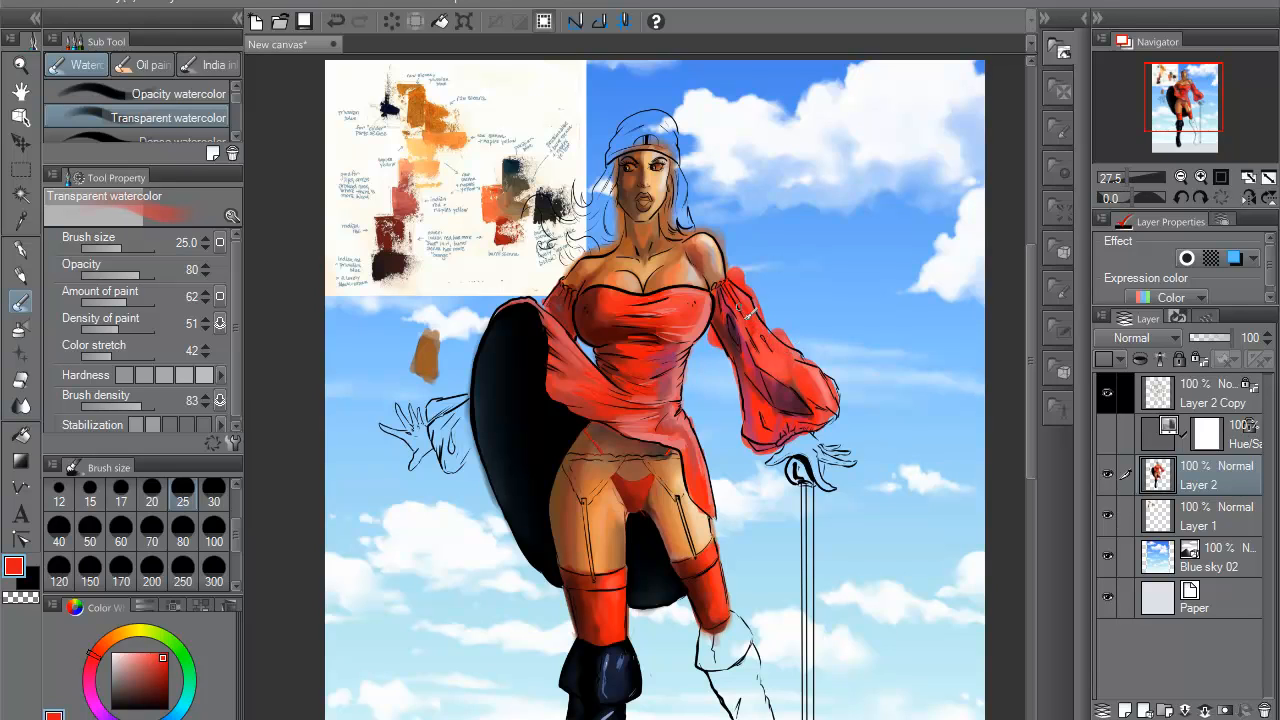
- Shade the sleeve's central folds with sampled near-black purple and maroon, softening the transitions with coral red
left_click(738, 327, "alt")
left_click_drag(733, 290, 752, 346)
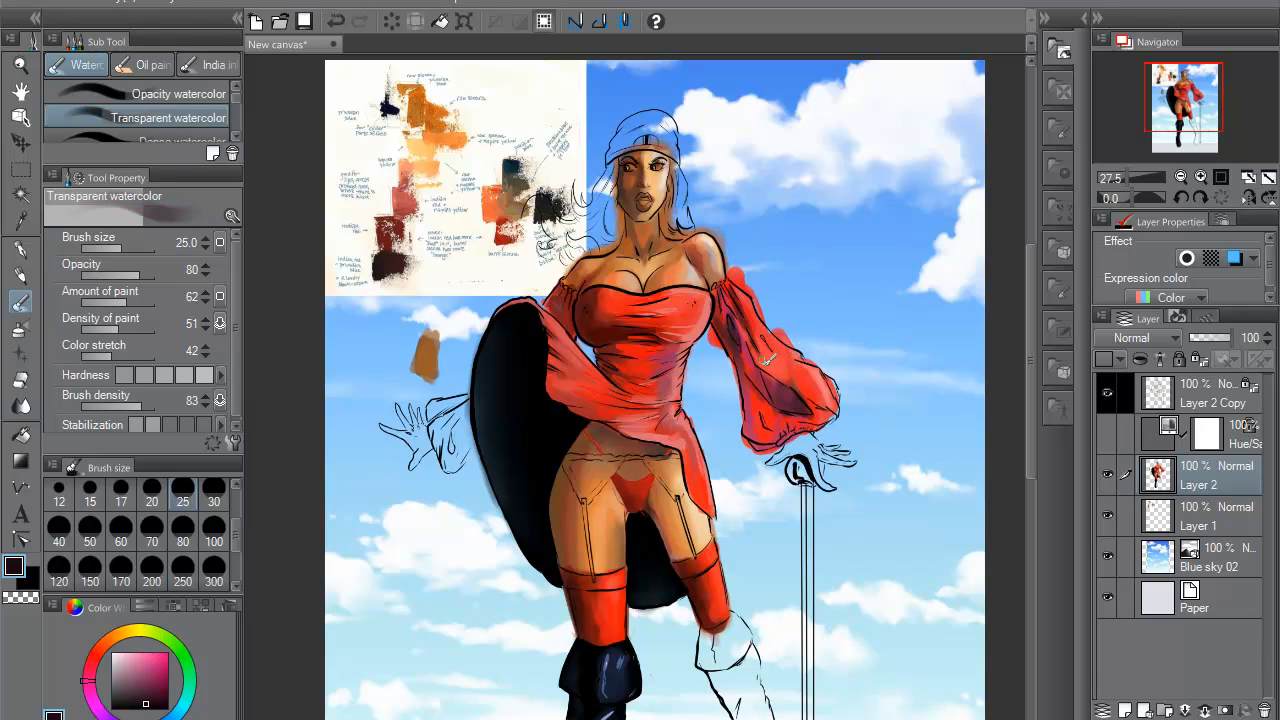
left_click(766, 366, "alt")
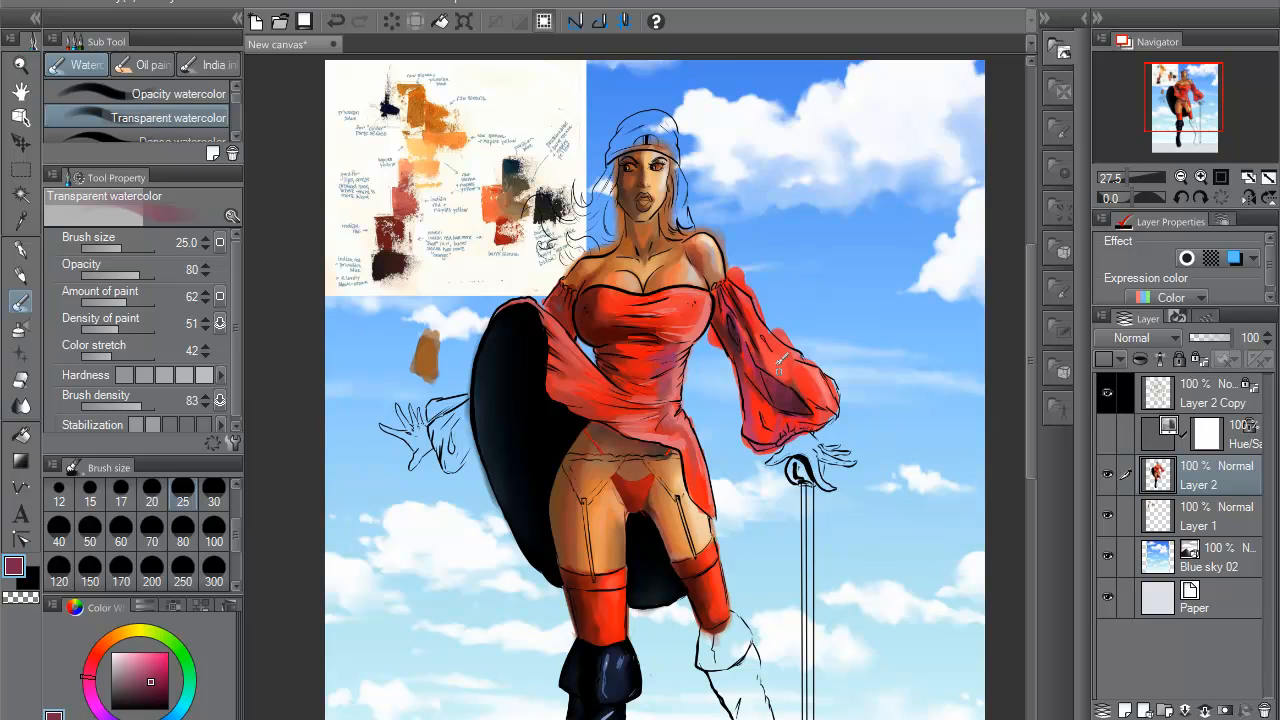
left_click(787, 370, "alt")
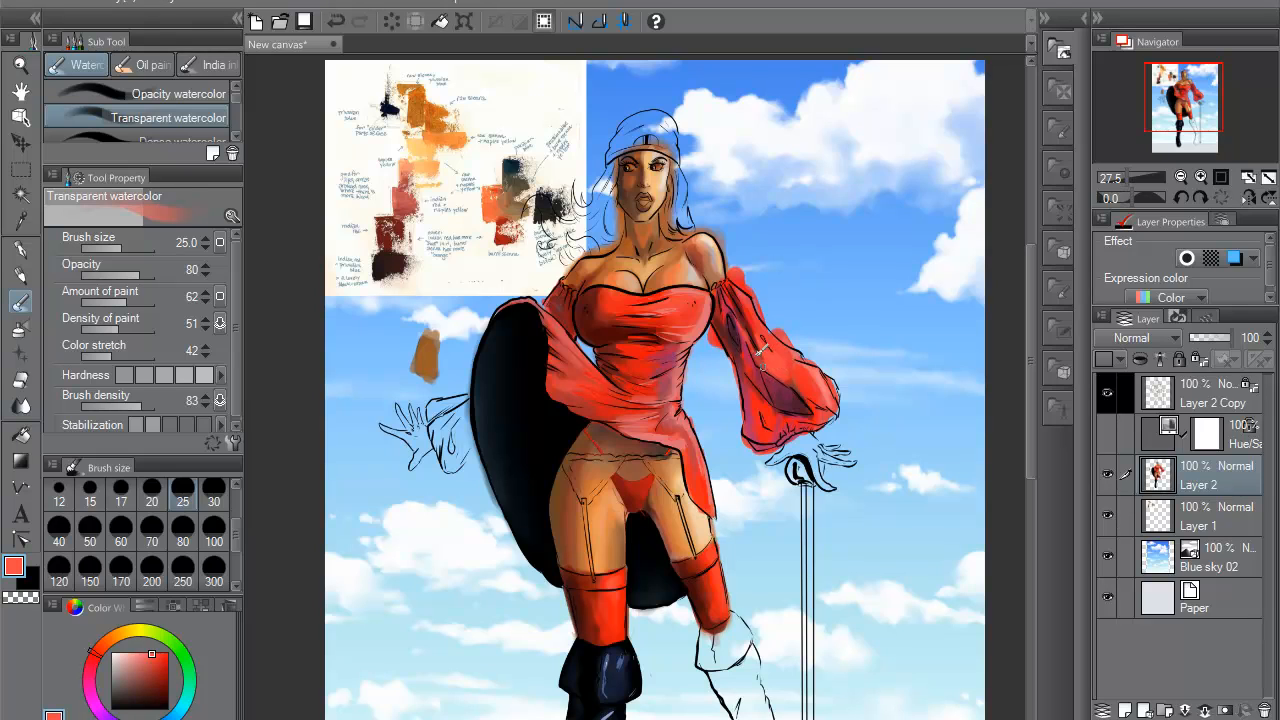
left_click(805, 406, "alt")
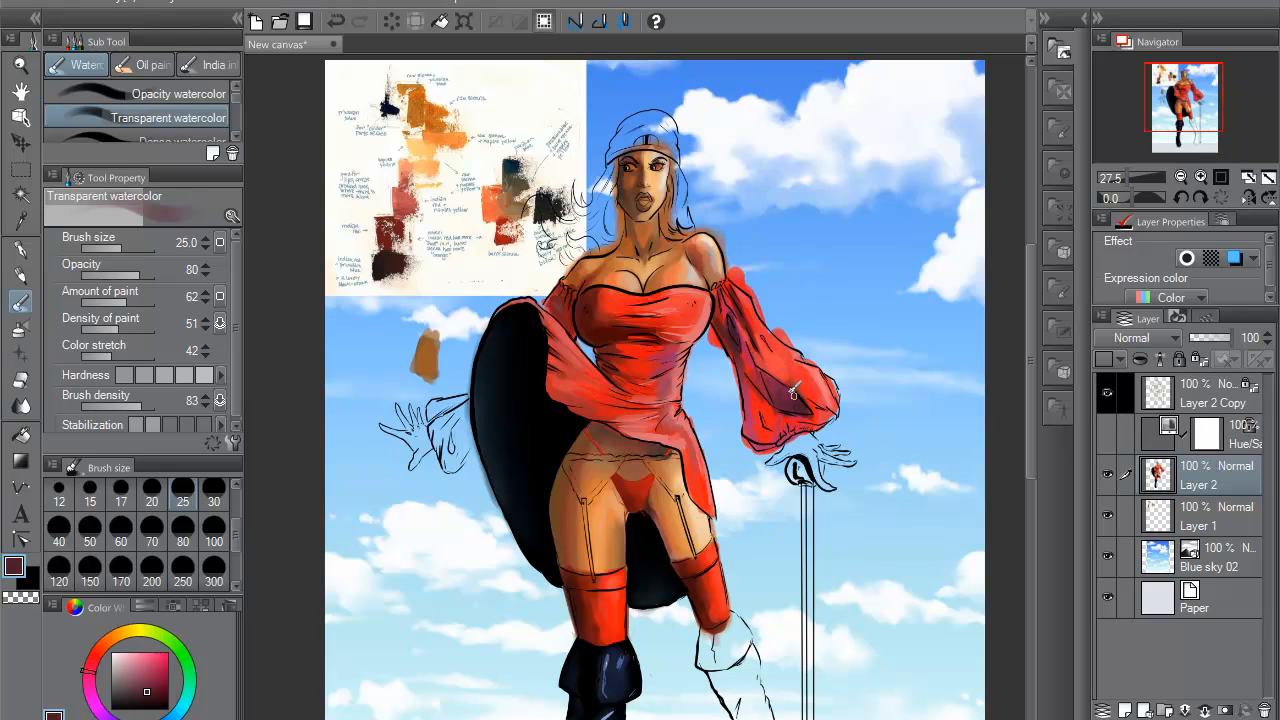
- Darken the shadow down the sleeve's inner edge from the armpit with sampled maroon, blending in dusty coral
left_click(740, 332, "alt")
left_click_drag(741, 334, 755, 380)
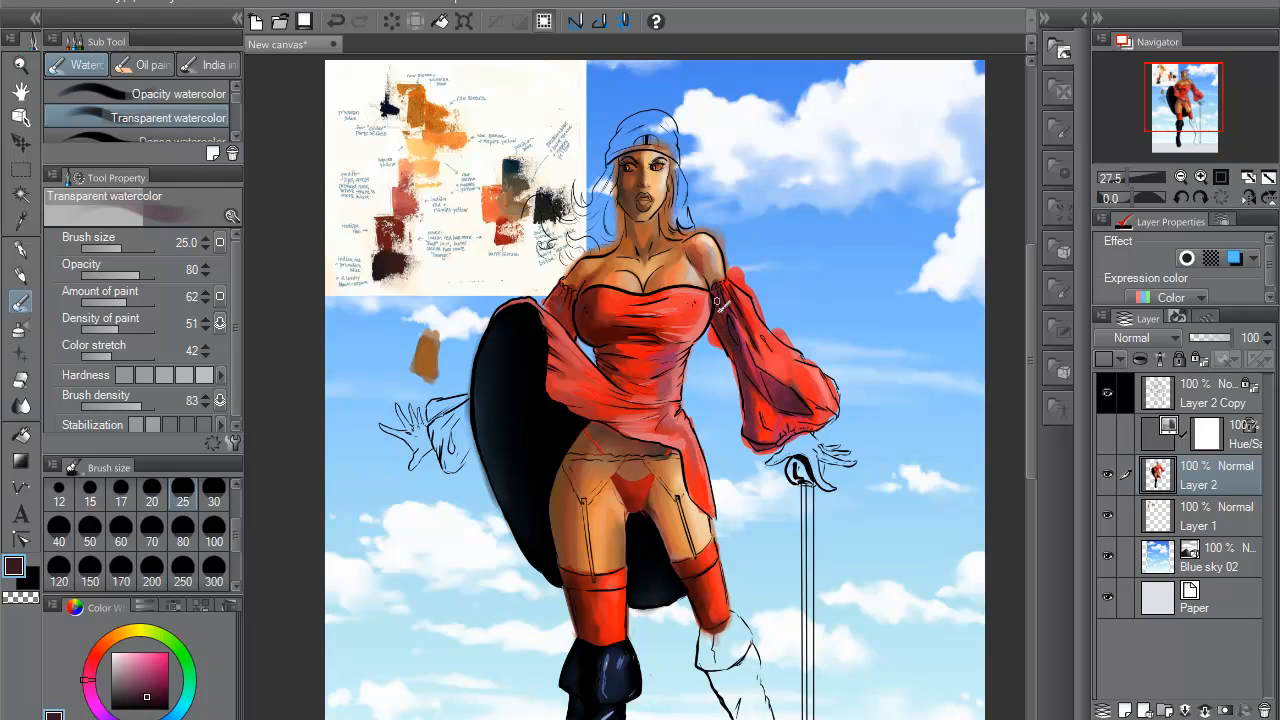
left_click(716, 308, "alt")
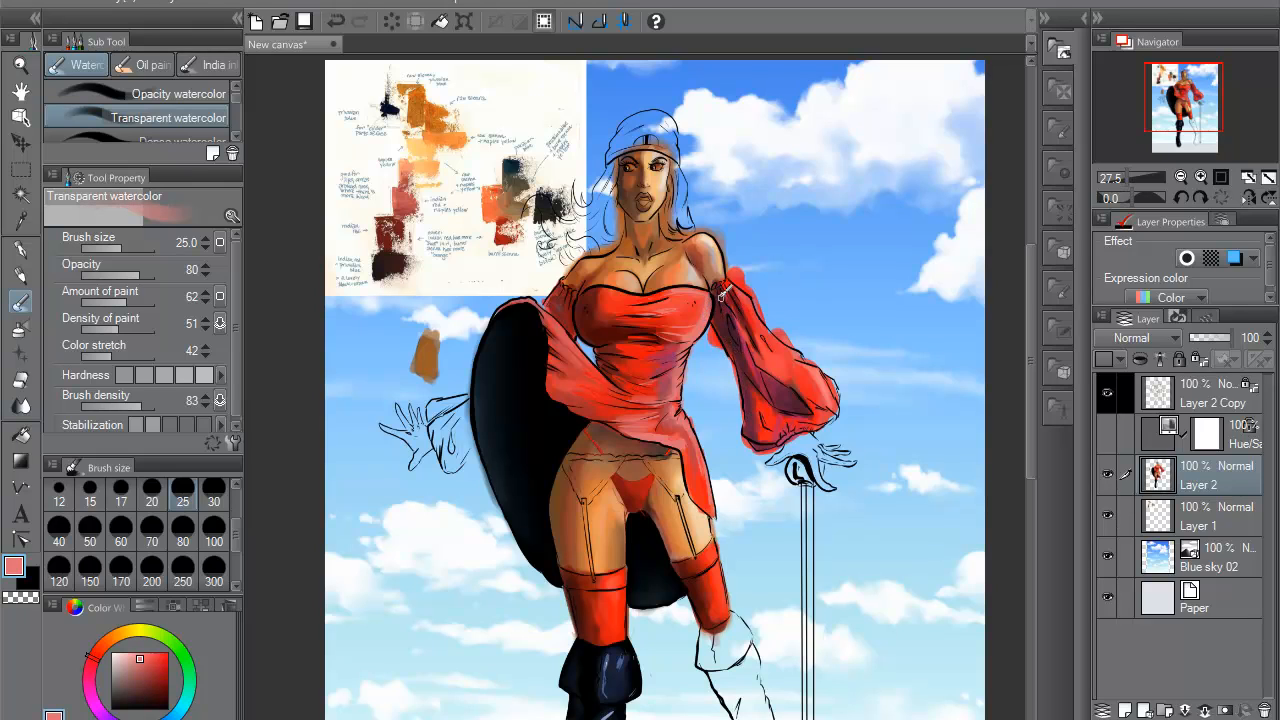
left_click(731, 348, "alt")
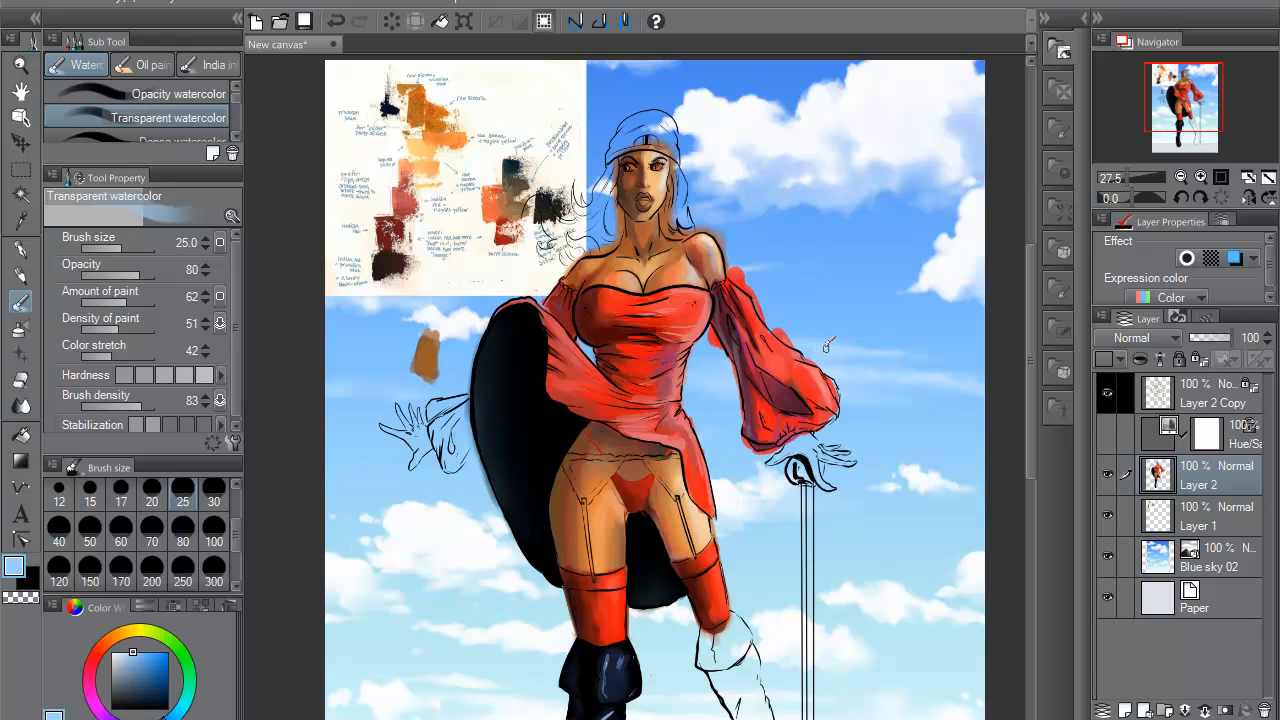
left_click(752, 347, "alt")
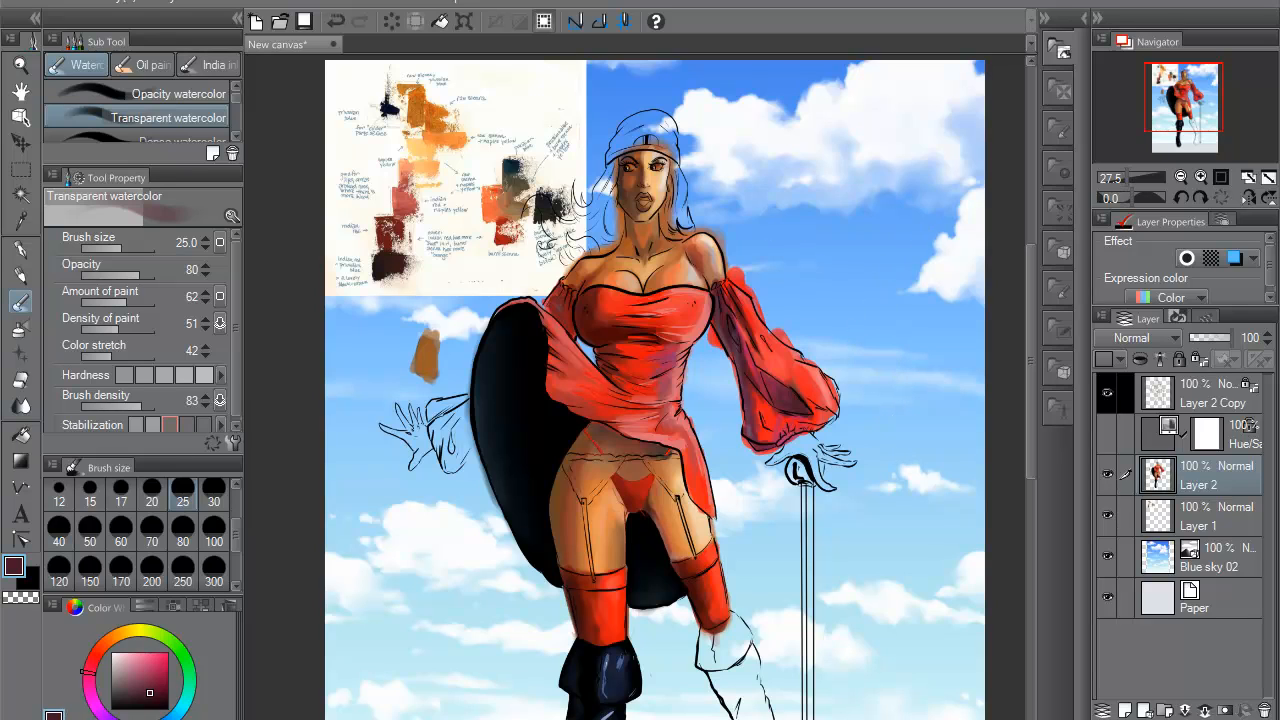
- Erase the red overspill outside the sleeve's outline using the G-pen at size 70 with transparent color and the Soft eraser
left_click(20, 249)
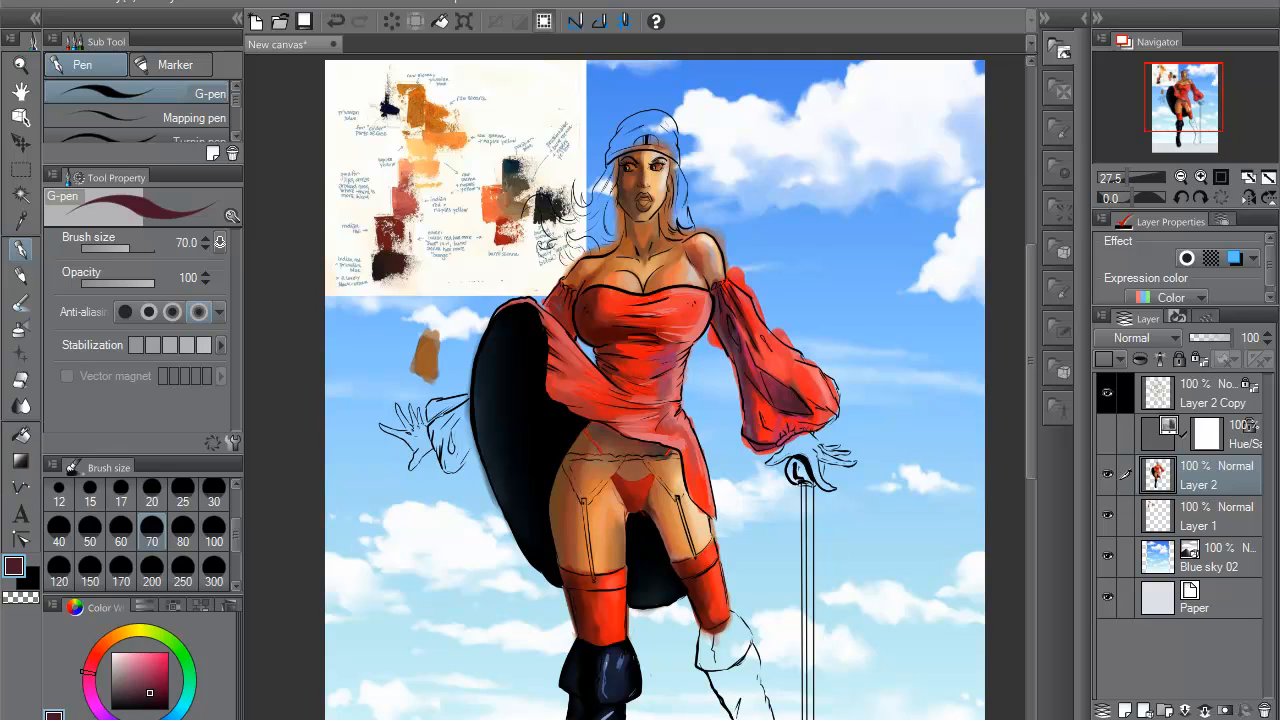
left_click(20, 598)
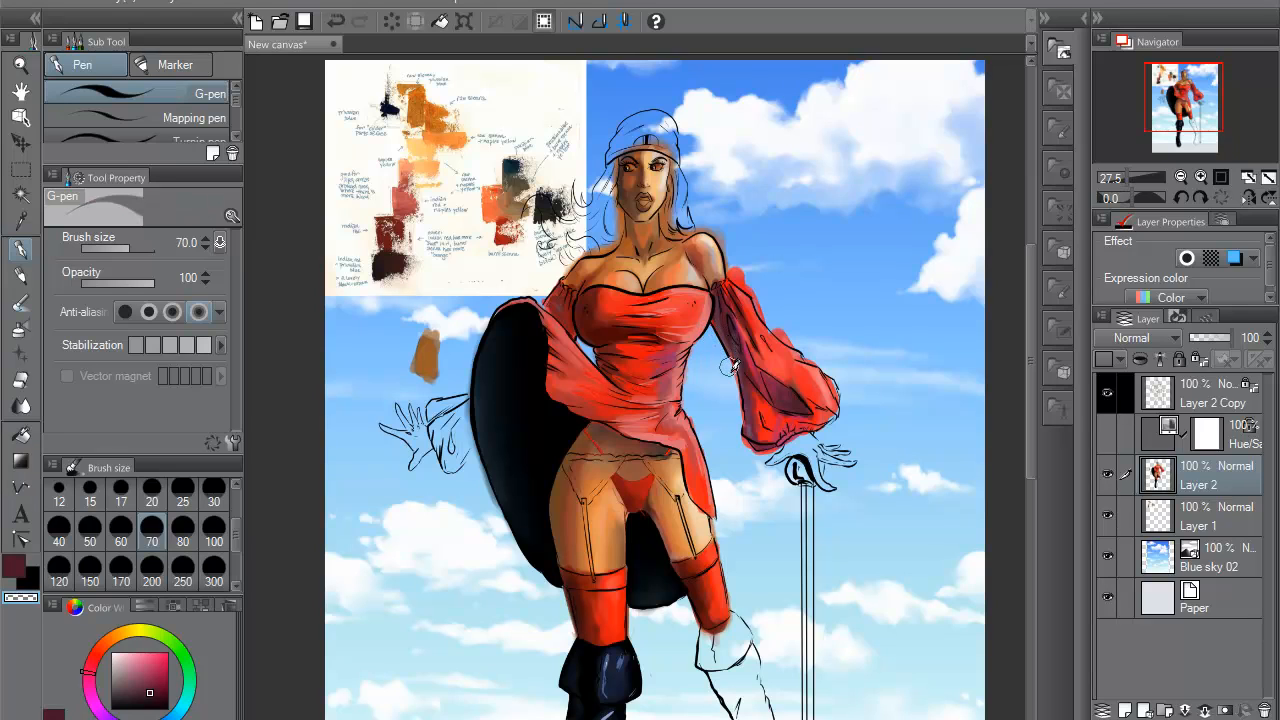
left_click(21, 384)
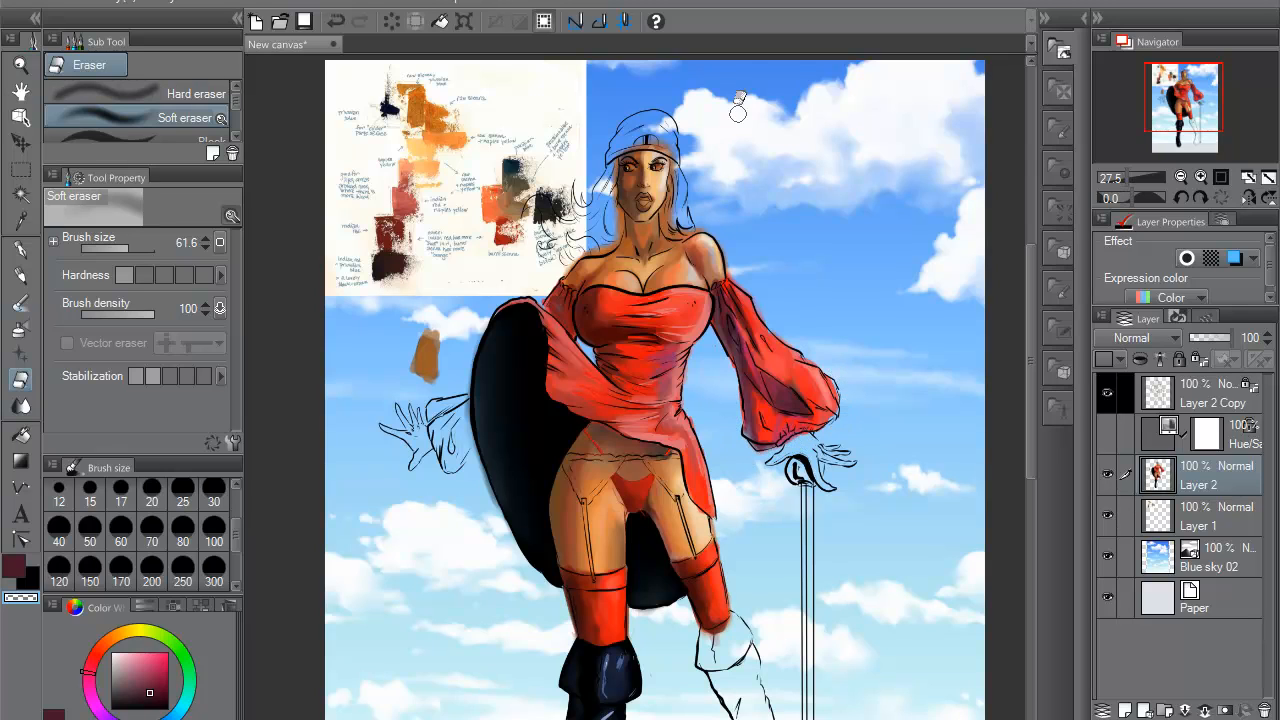
- Paint the garter belt and its straps near-black maroon using the Transparent watercolor brush at size 20
left_click(30, 302)
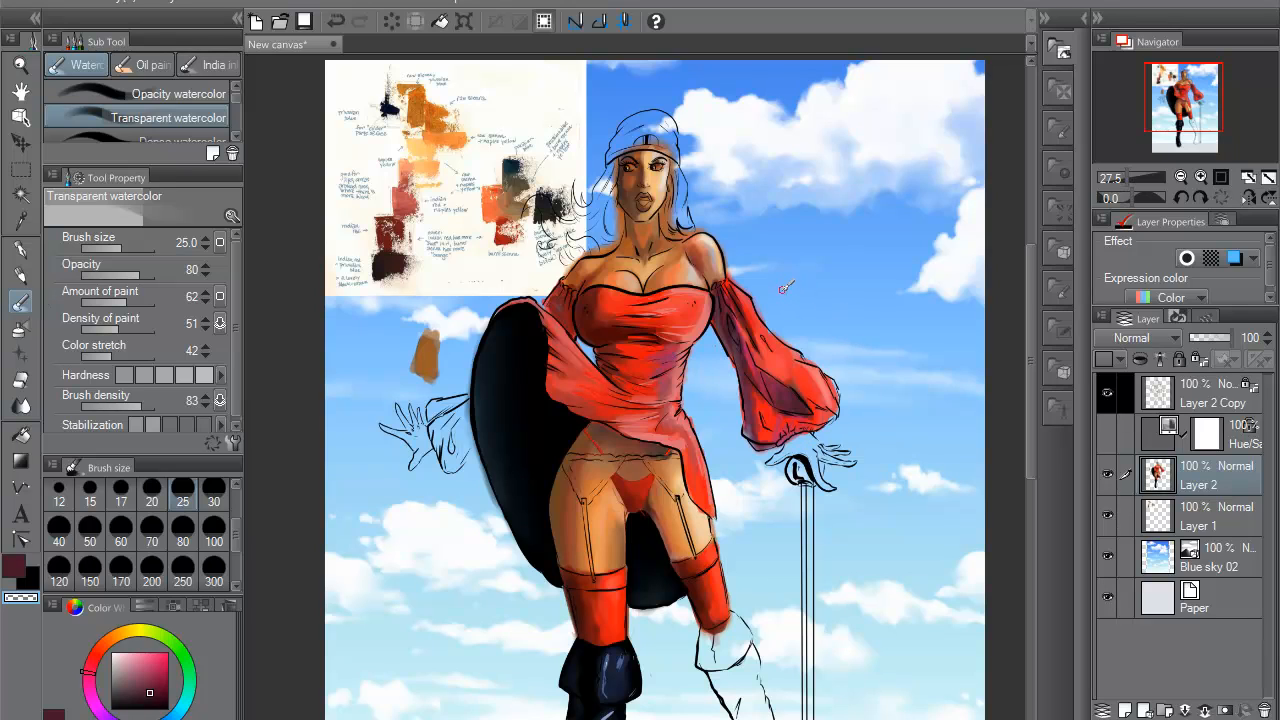
scroll(784, 287, "up", 3)
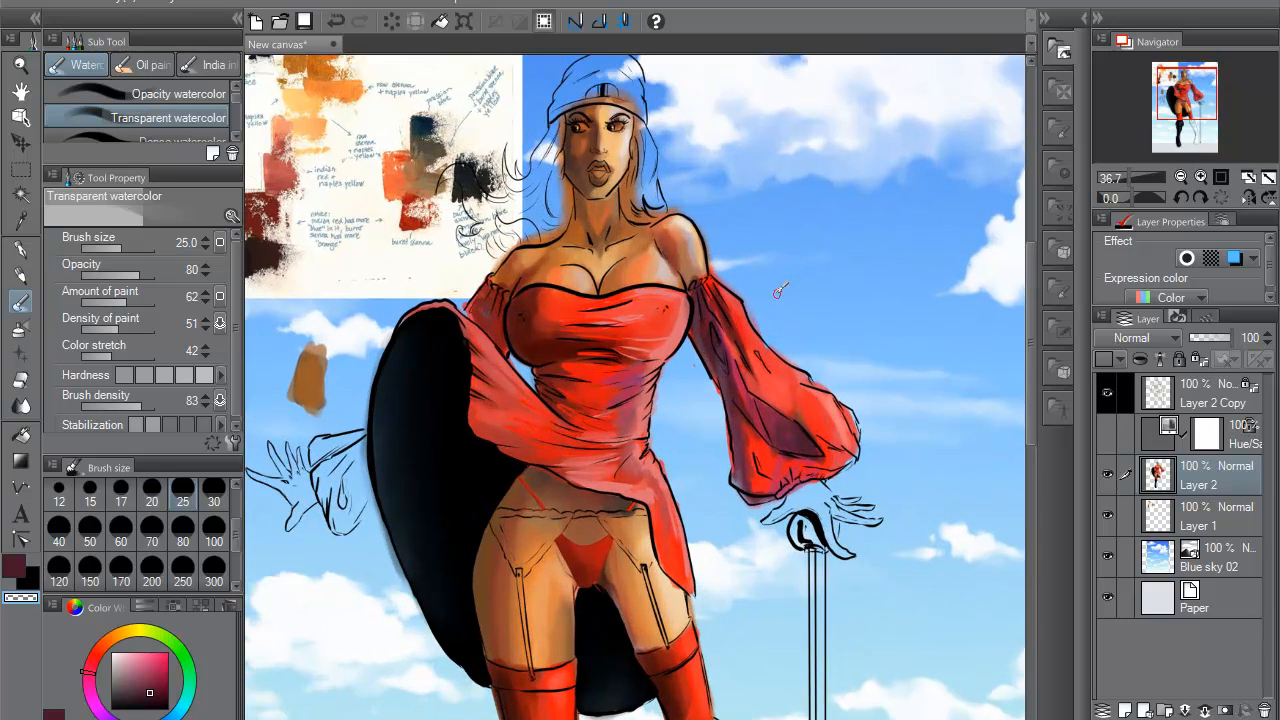
left_click_drag(686, 242, 719, 302)
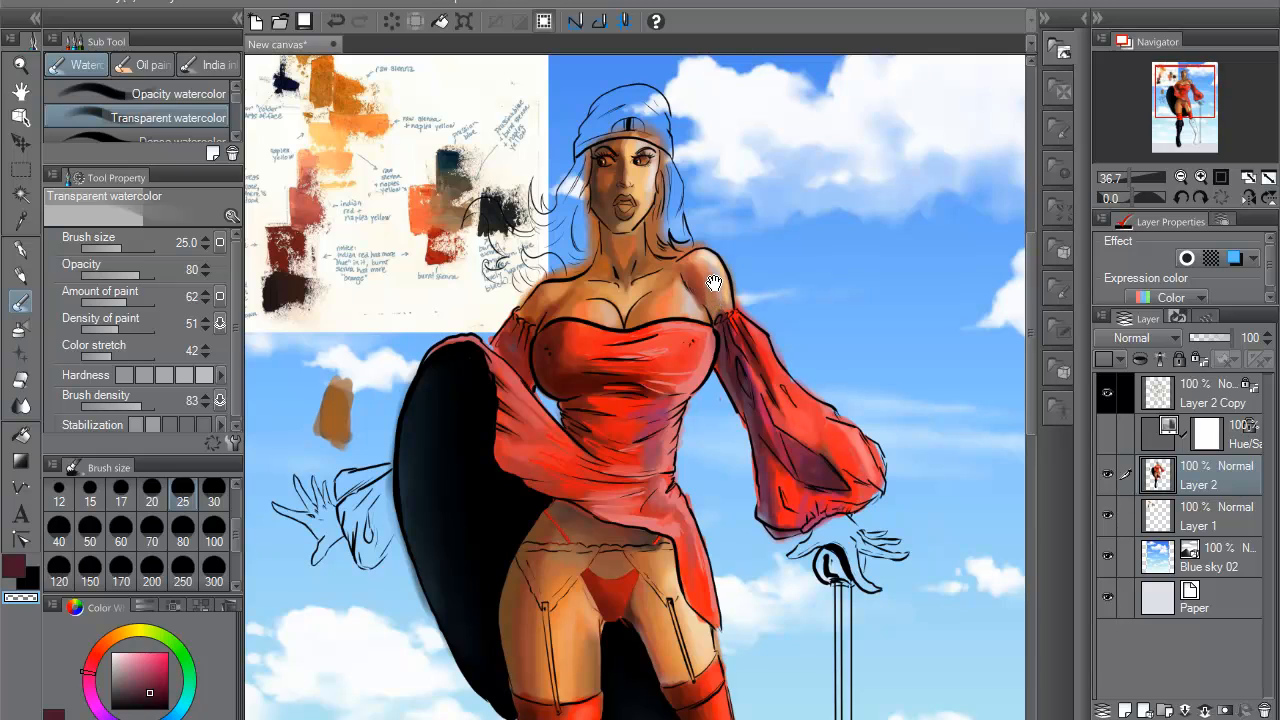
left_click_drag(710, 218, 711, 272)
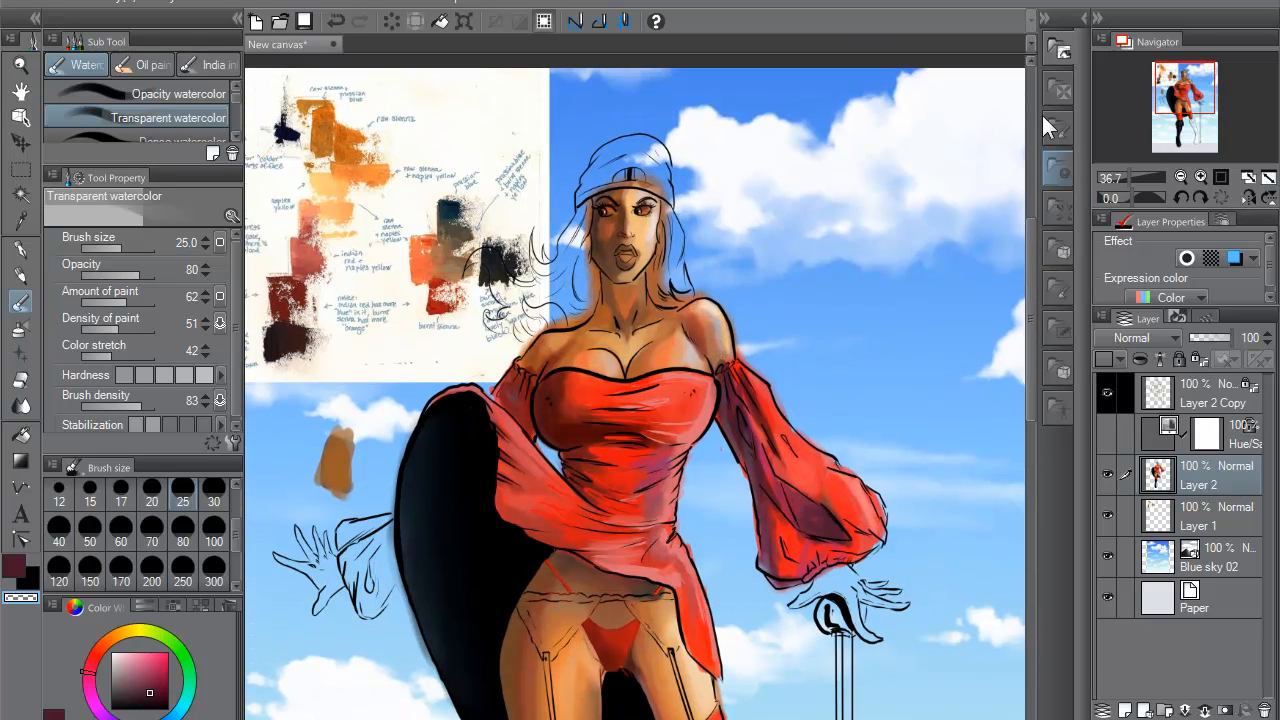
left_click_drag(660, 519, 671, 427)
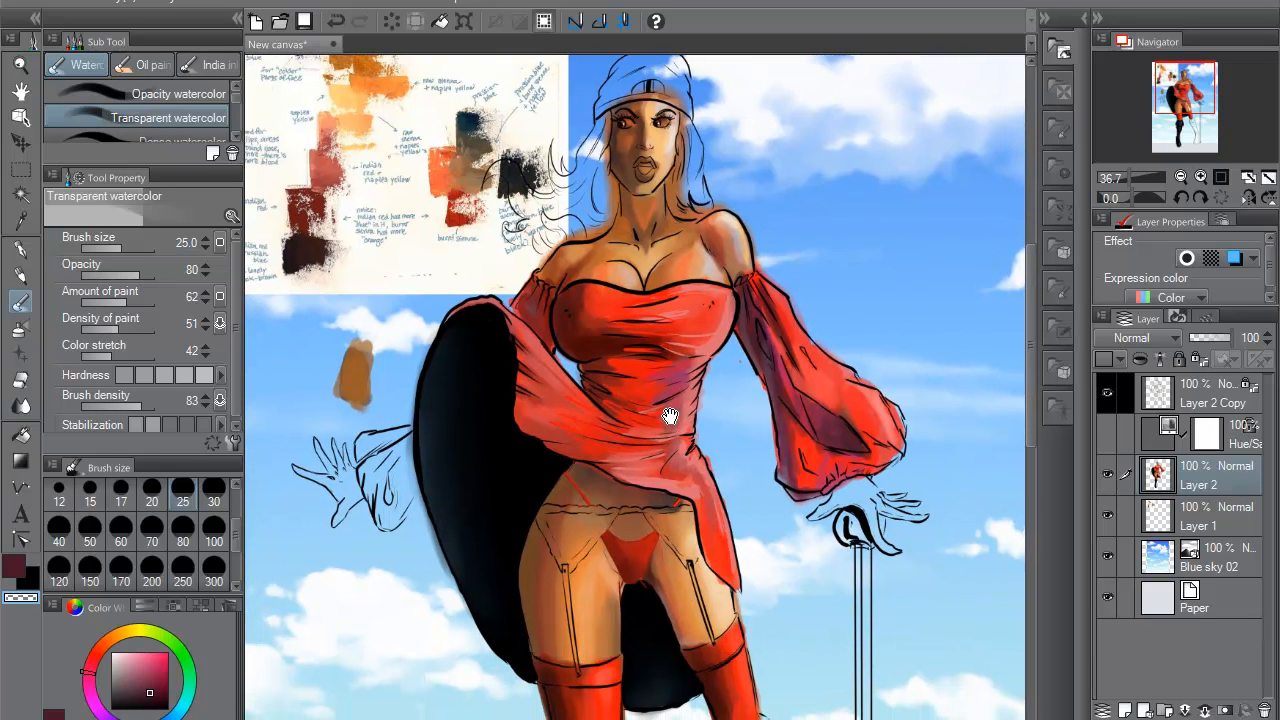
left_click(185, 526)
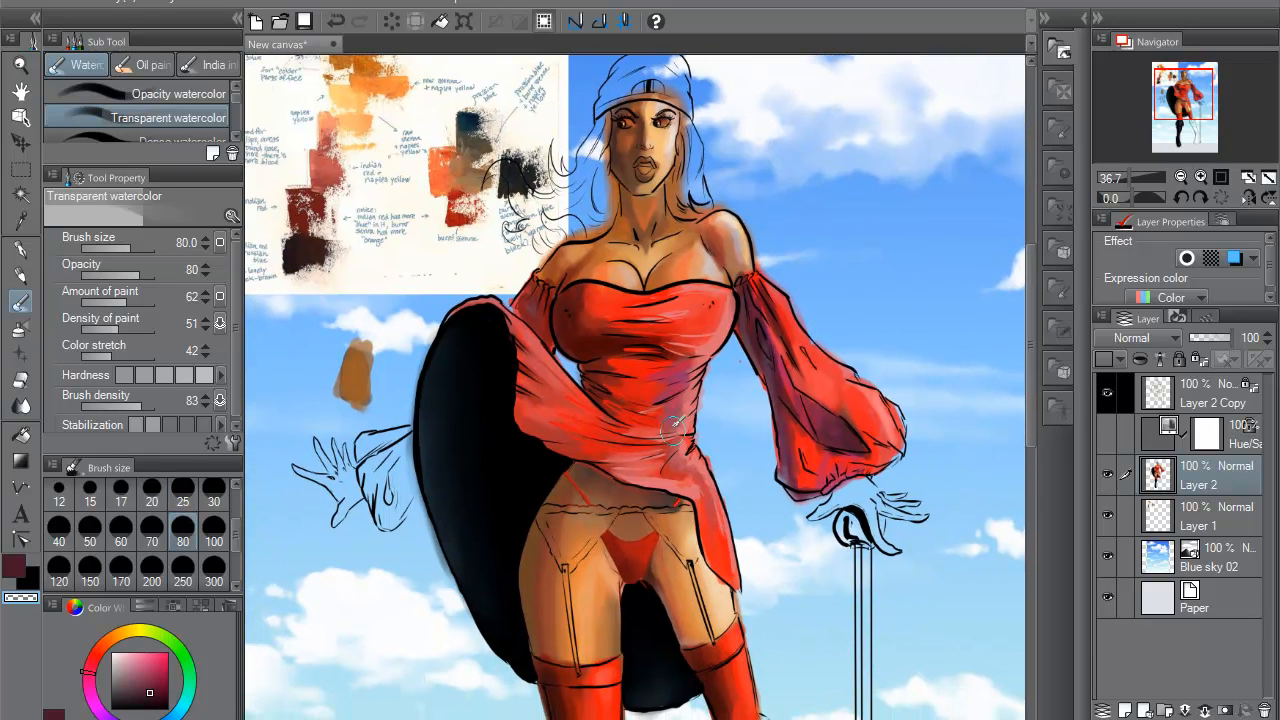
left_click_drag(683, 505, 679, 433)
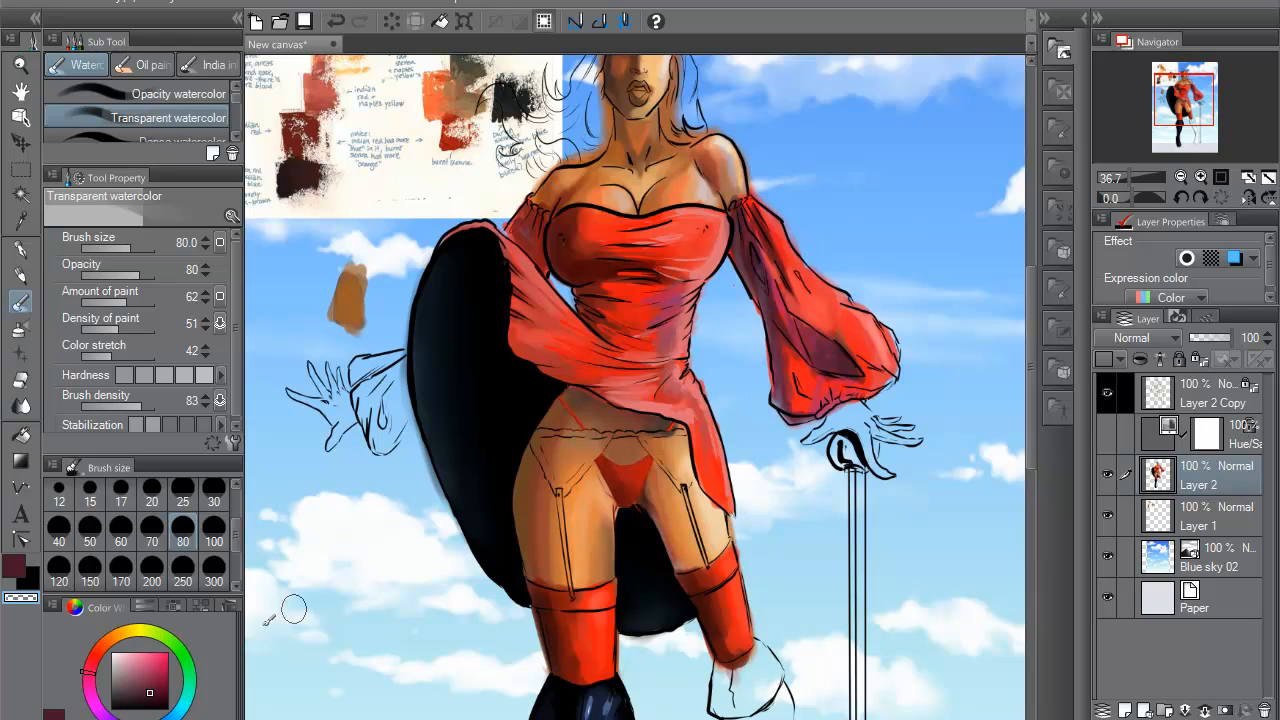
left_click(156, 703)
mouse_move(588, 445)
left_mouse_down()
mouse_move(561, 470)
mouse_move(635, 400)
mouse_move(587, 454)
mouse_move(542, 464)
mouse_move(561, 485)
mouse_move(573, 586)
left_mouse_up()
left_click(153, 490)
left_click_drag(561, 489, 573, 588)
mouse_move(681, 476)
left_mouse_down()
mouse_move(703, 552)
mouse_move(691, 474)
mouse_move(684, 482)
mouse_move(671, 464)
mouse_move(684, 486)
mouse_move(686, 459)
mouse_move(693, 479)
mouse_move(686, 436)
mouse_move(637, 434)
mouse_move(672, 440)
mouse_move(677, 476)
mouse_move(674, 442)
mouse_move(698, 470)
mouse_move(656, 436)
mouse_move(678, 482)
mouse_move(662, 442)
mouse_move(677, 470)
mouse_move(674, 439)
mouse_move(690, 466)
mouse_move(686, 431)
mouse_move(536, 434)
mouse_move(541, 454)
mouse_move(536, 433)
mouse_move(548, 472)
mouse_move(590, 463)
left_mouse_up()
mouse_move(584, 443)
left_mouse_down()
mouse_move(557, 468)
mouse_move(544, 433)
mouse_move(562, 457)
mouse_move(600, 440)
left_mouse_up()
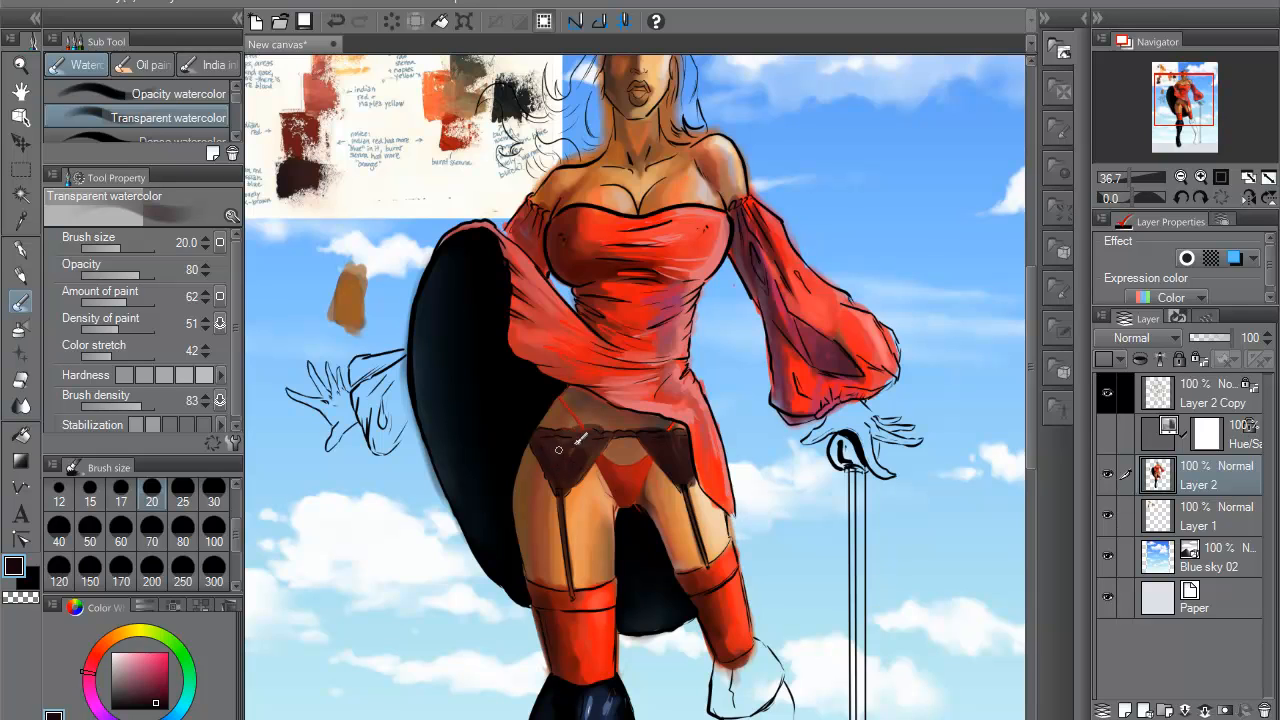
- Tint the garter belt with sampled brown for a sheer look and darken its edges and straps with sampled black
left_click(607, 416, "alt")
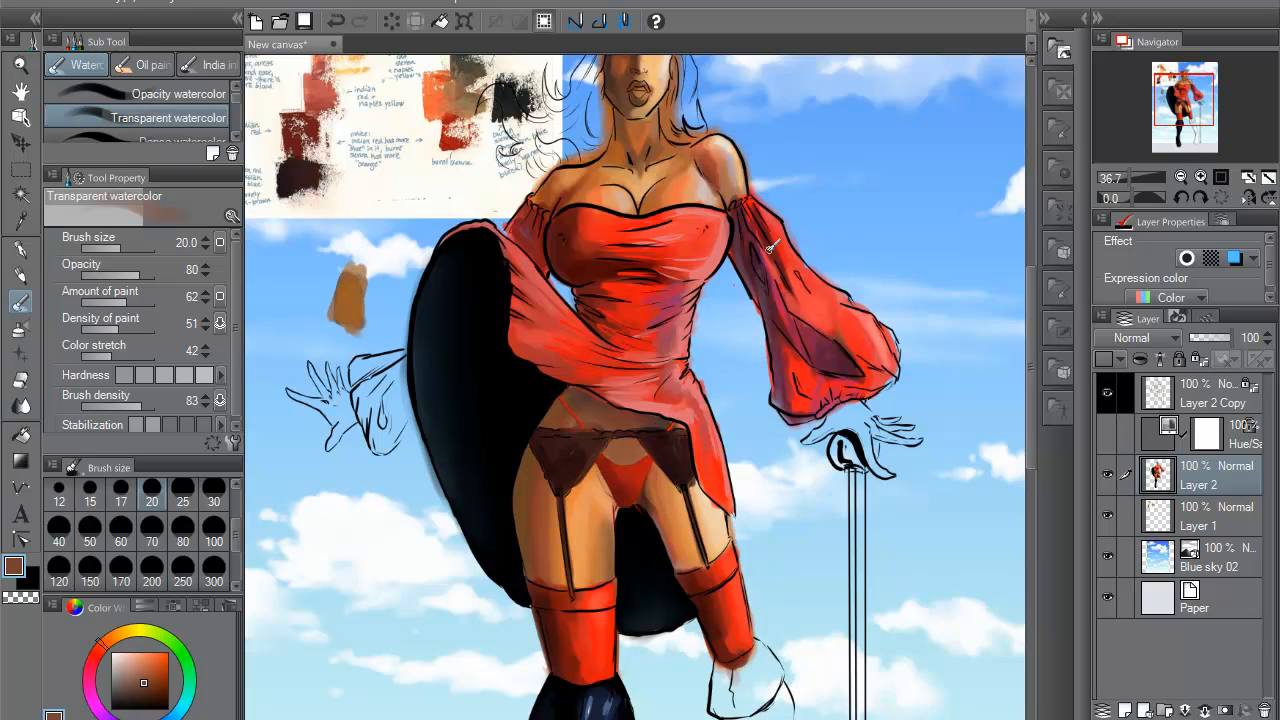
scroll(760, 266, "up", 1)
scroll(745, 290, "down", 2)
left_click(635, 404, "alt")
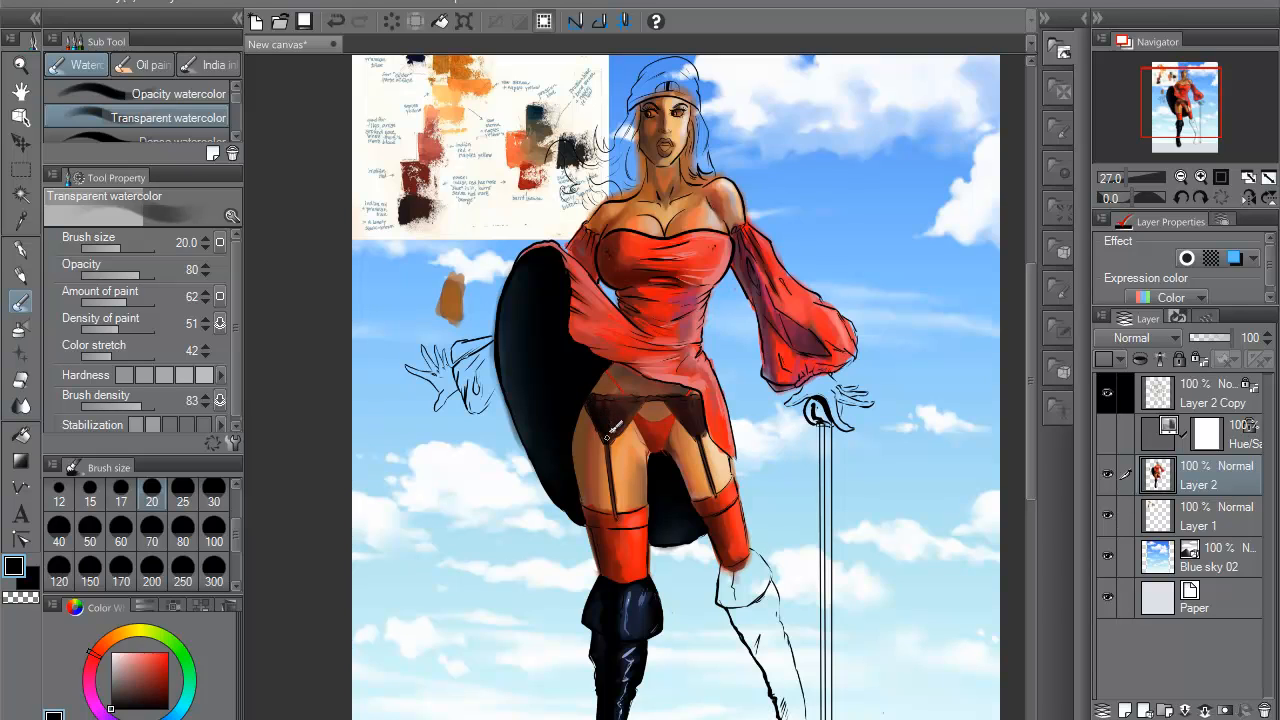
left_click_drag(610, 446, 615, 490)
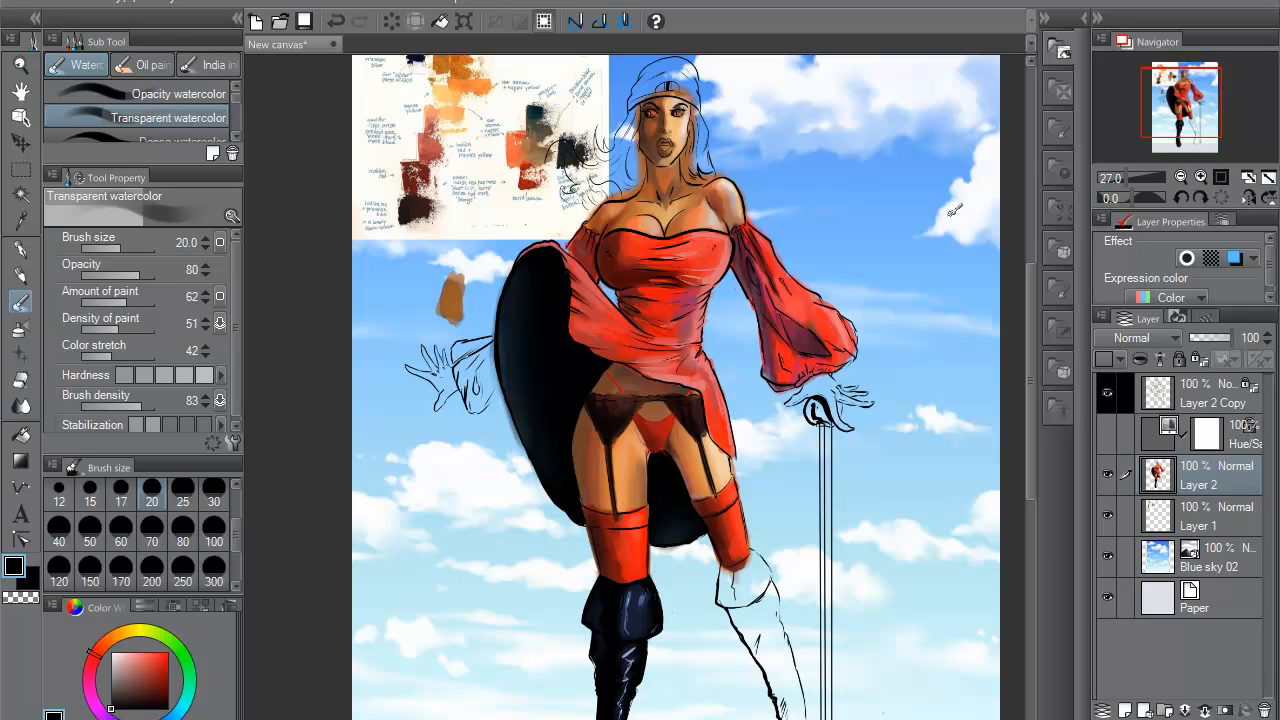
- Apply the 40% 60/0 Noise Monochrome pattern over the artwork and delete the empty layer added for it
left_click(1060, 87)
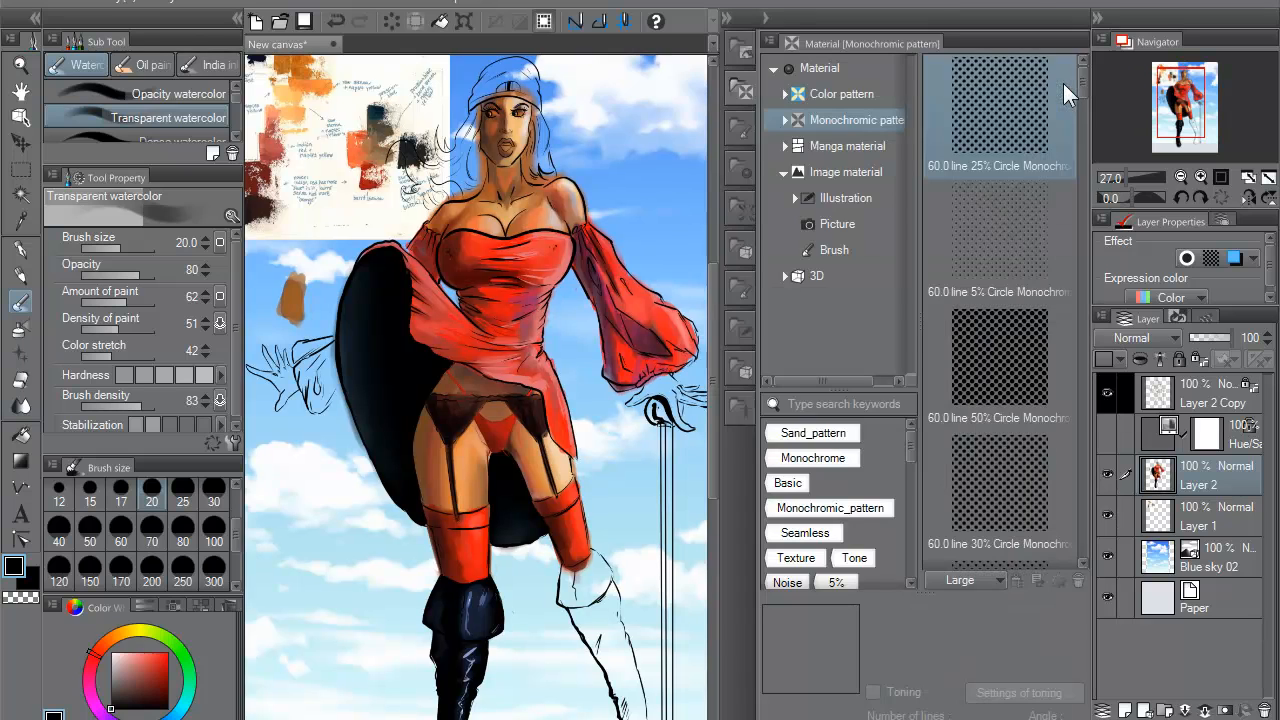
left_click_drag(1081, 87, 1060, 287)
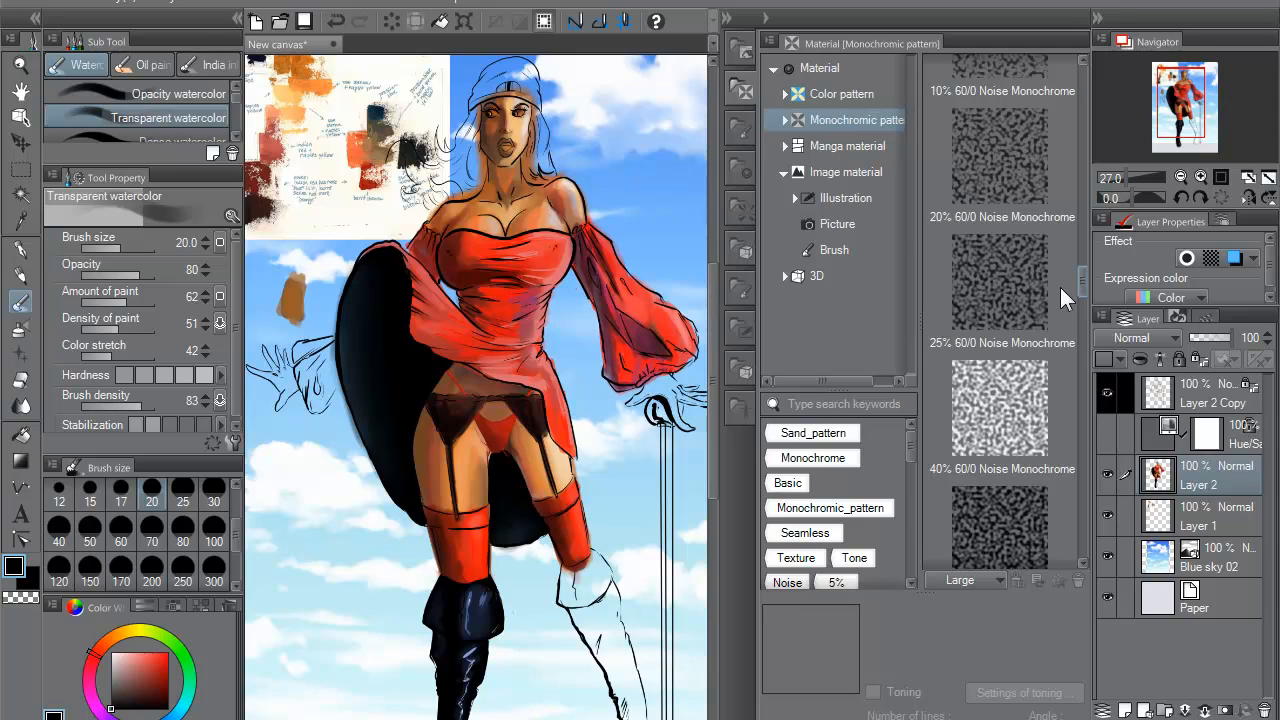
left_click(994, 426)
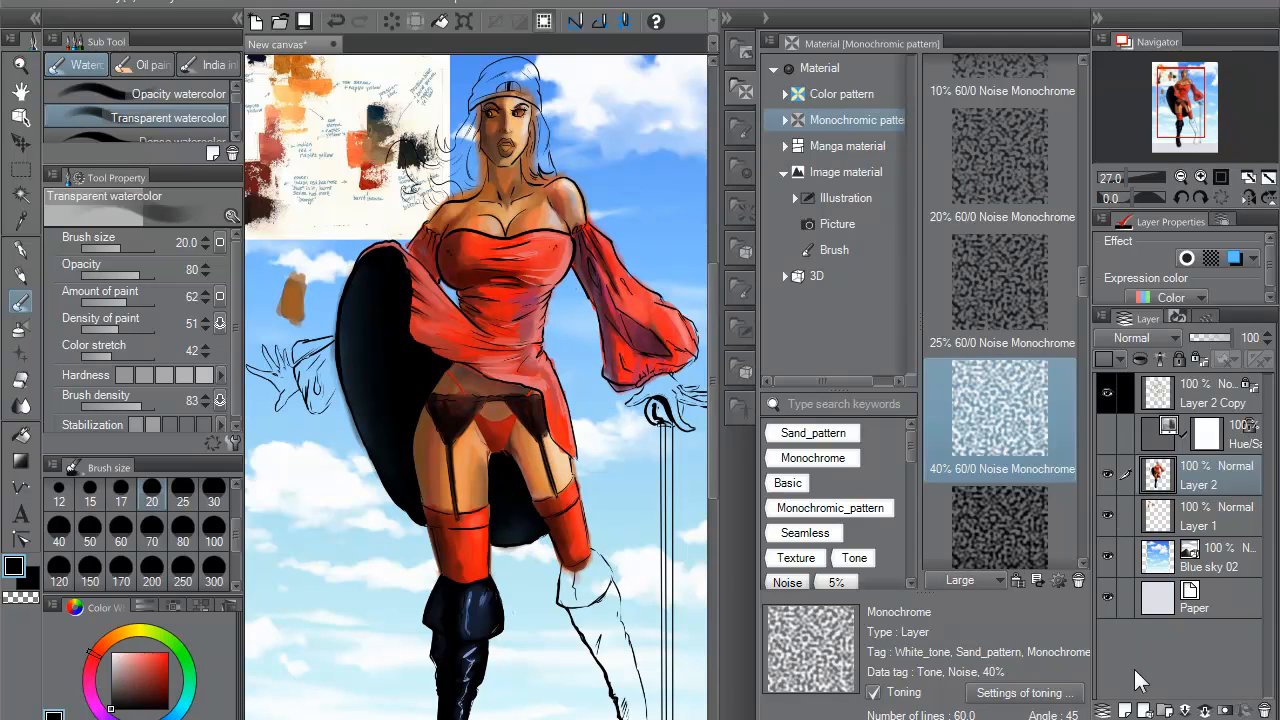
left_click(1124, 710)
left_click_drag(989, 451, 517, 415)
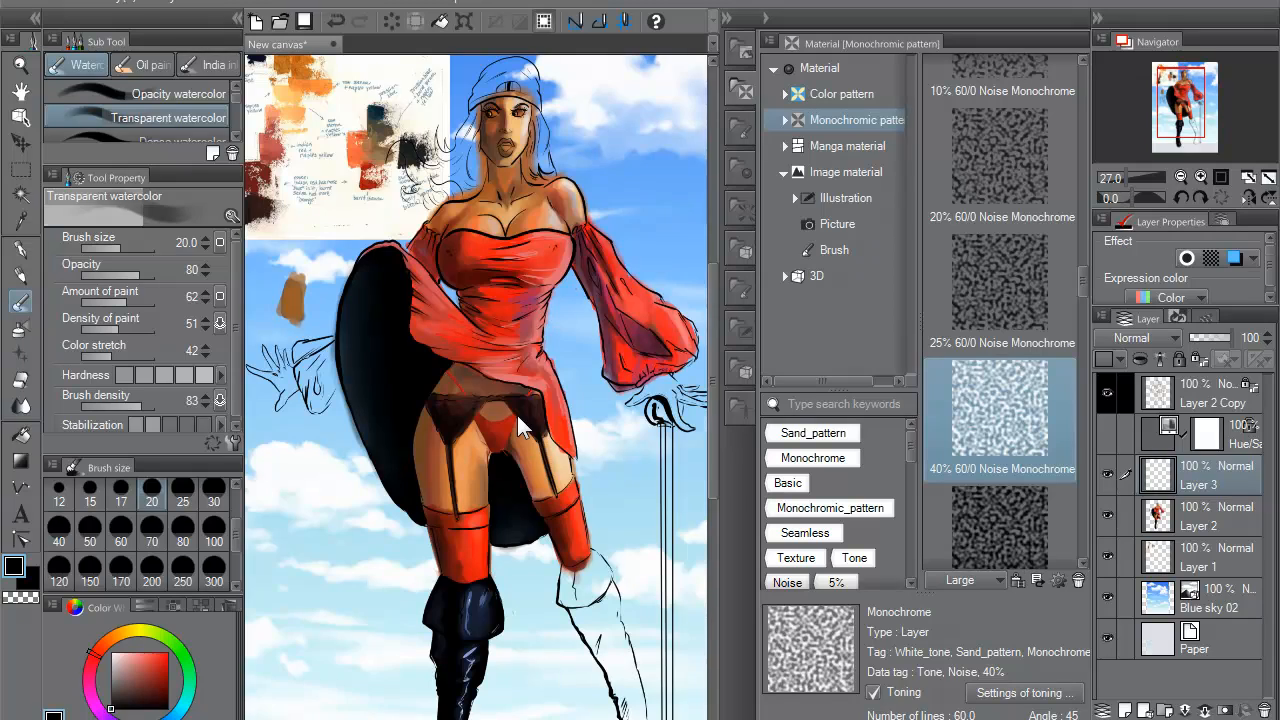
left_click(1194, 518)
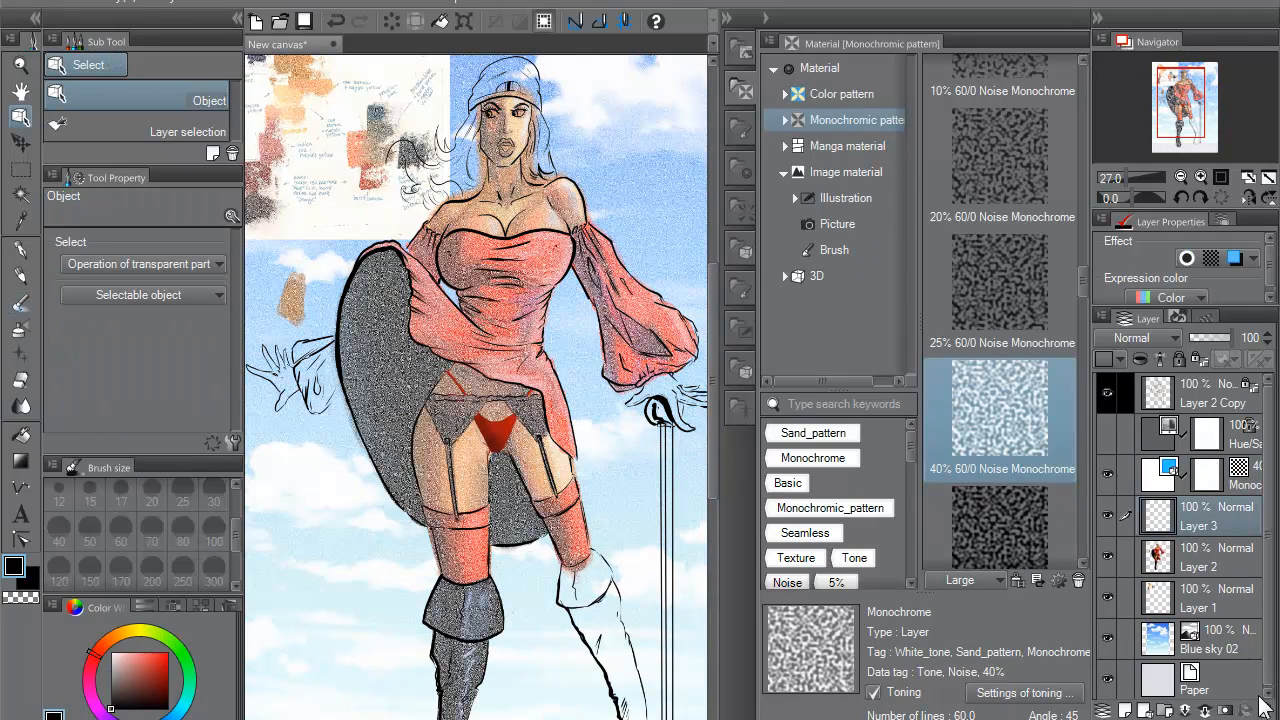
left_click(1264, 710)
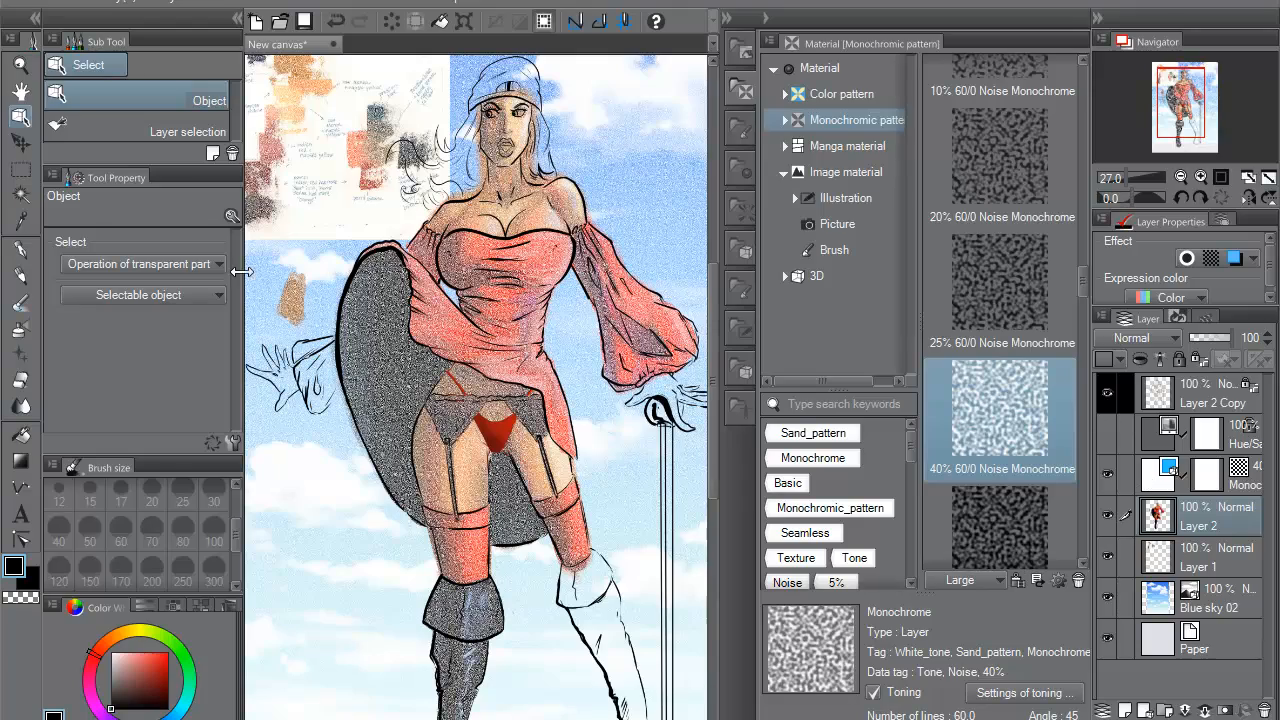
- Try to transform the noise tone across the figure, and delete the tone layer
scroll(521, 422, "up", 2)
scroll(520, 420, "up", 2)
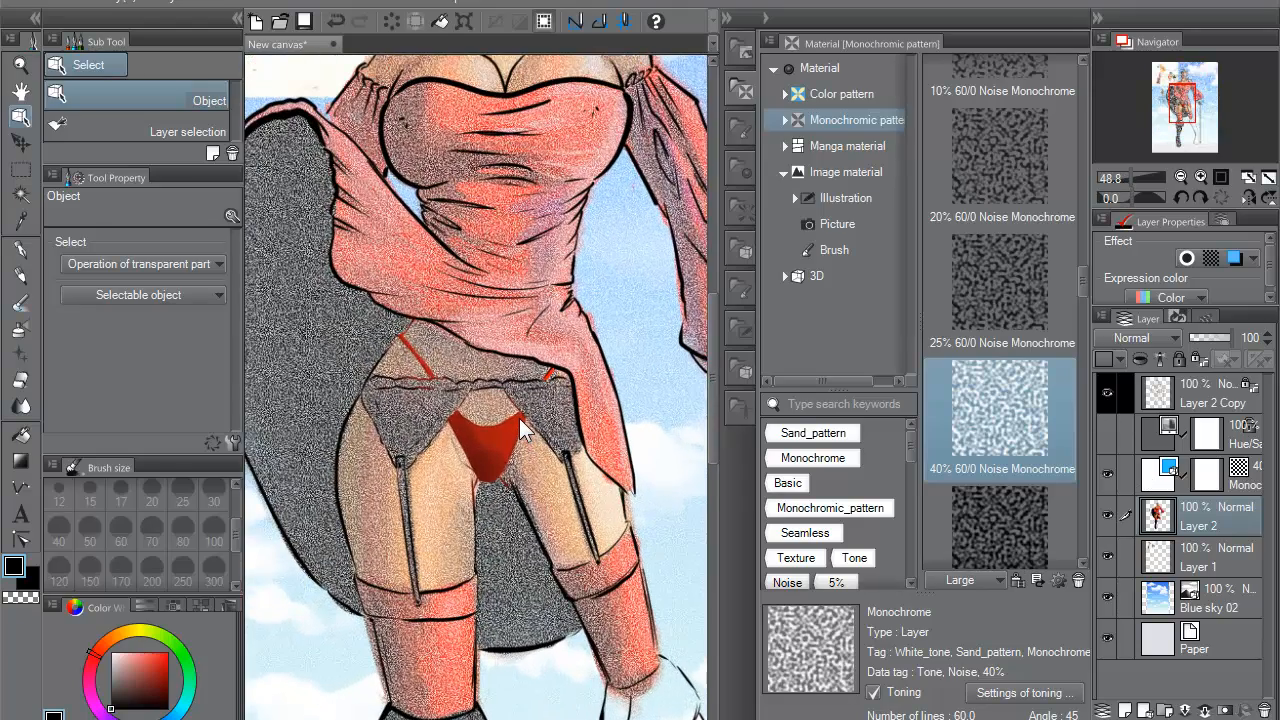
scroll(520, 418, "down", 4)
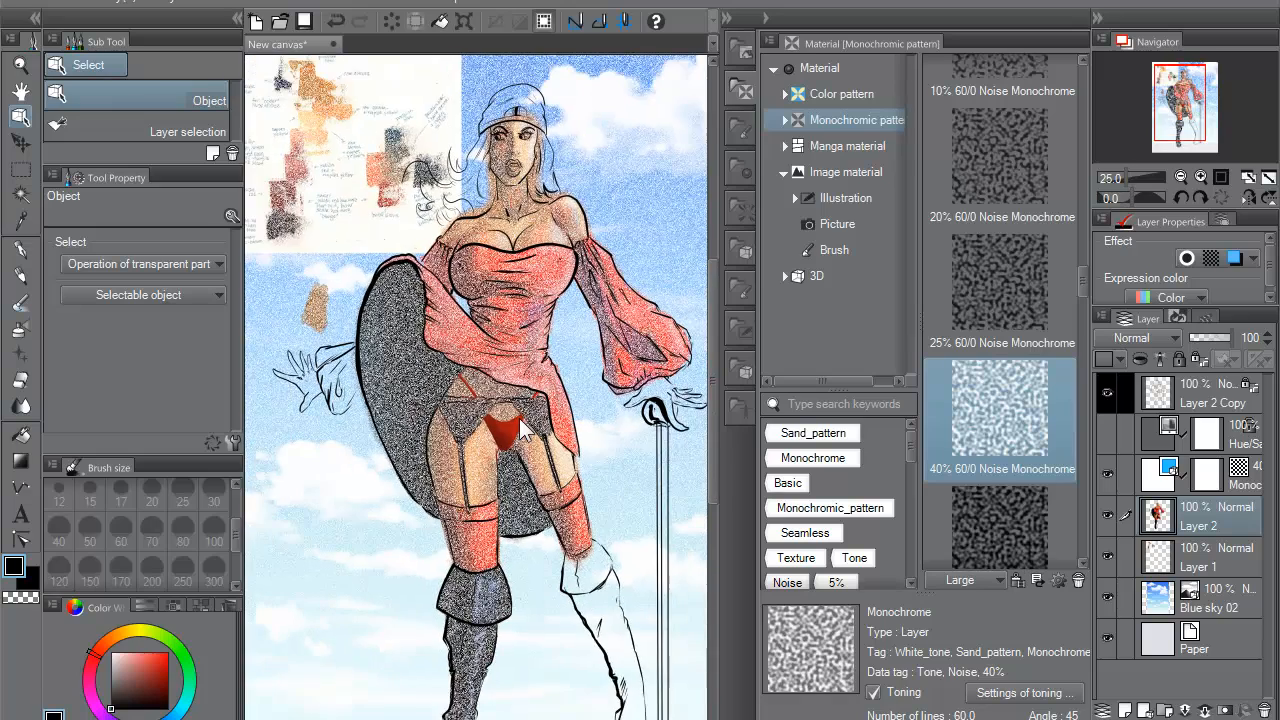
scroll(520, 418, "down", 1)
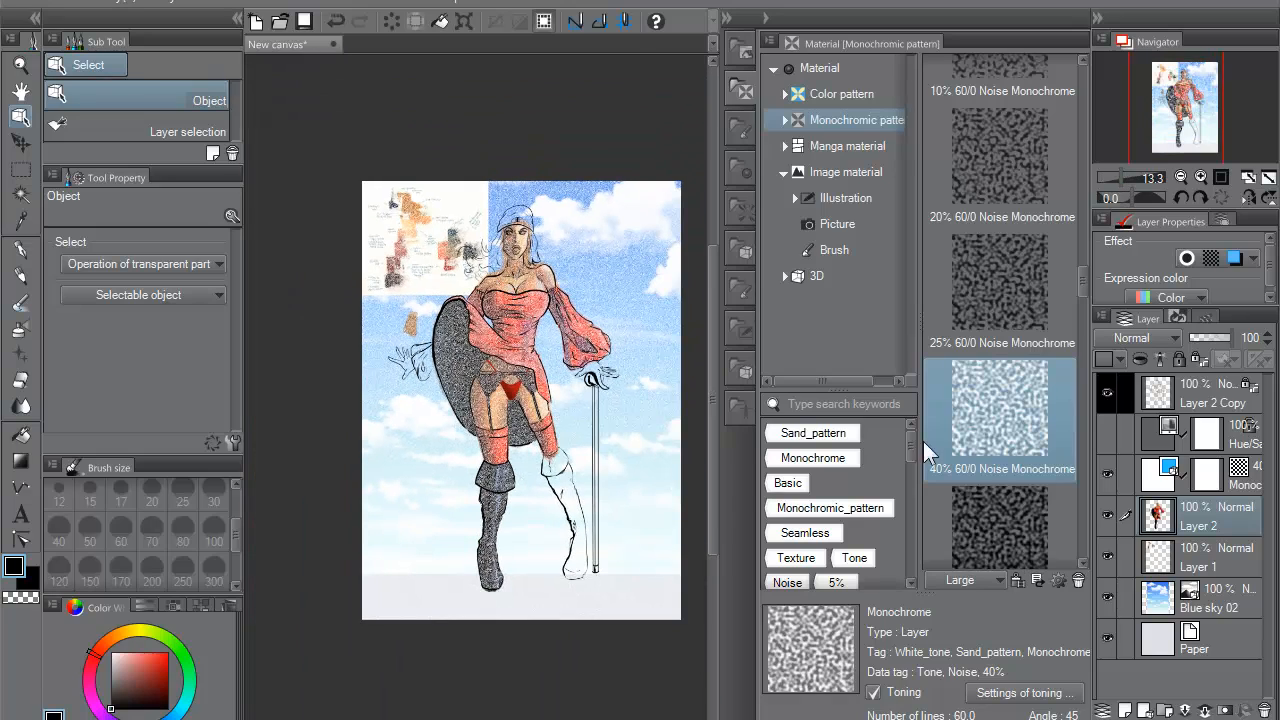
left_click(1202, 475)
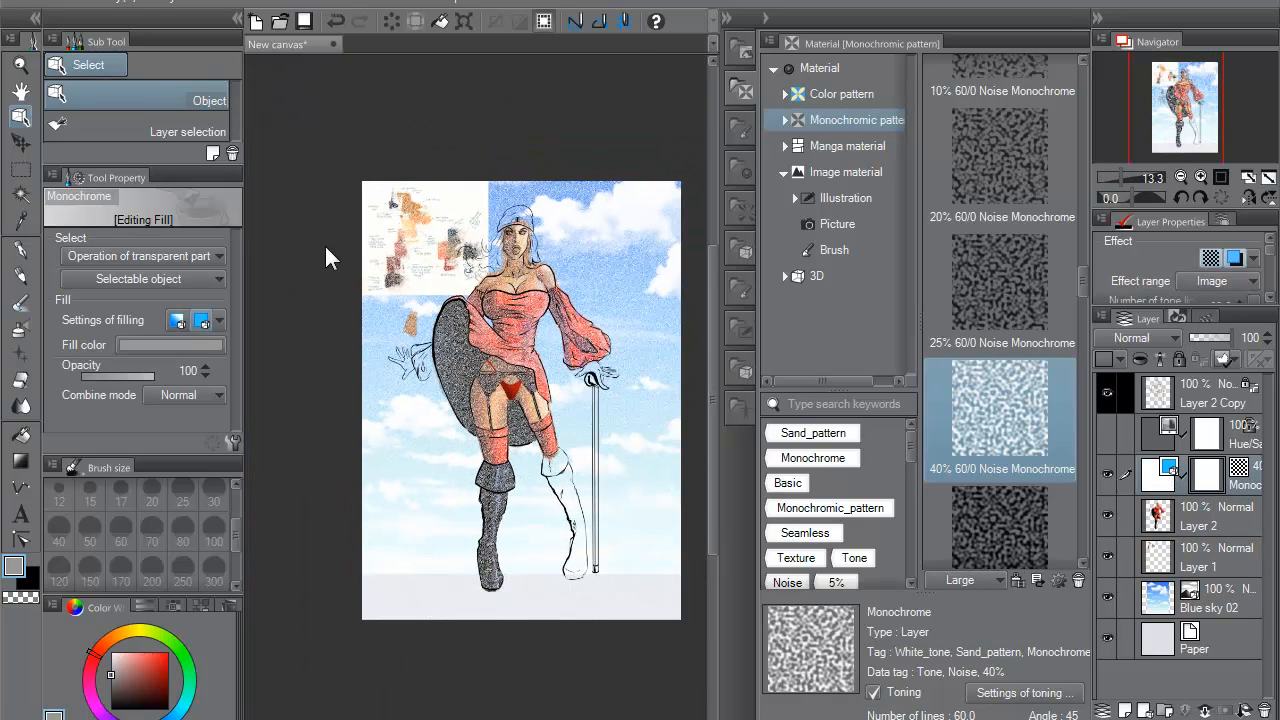
left_click(470, 24)
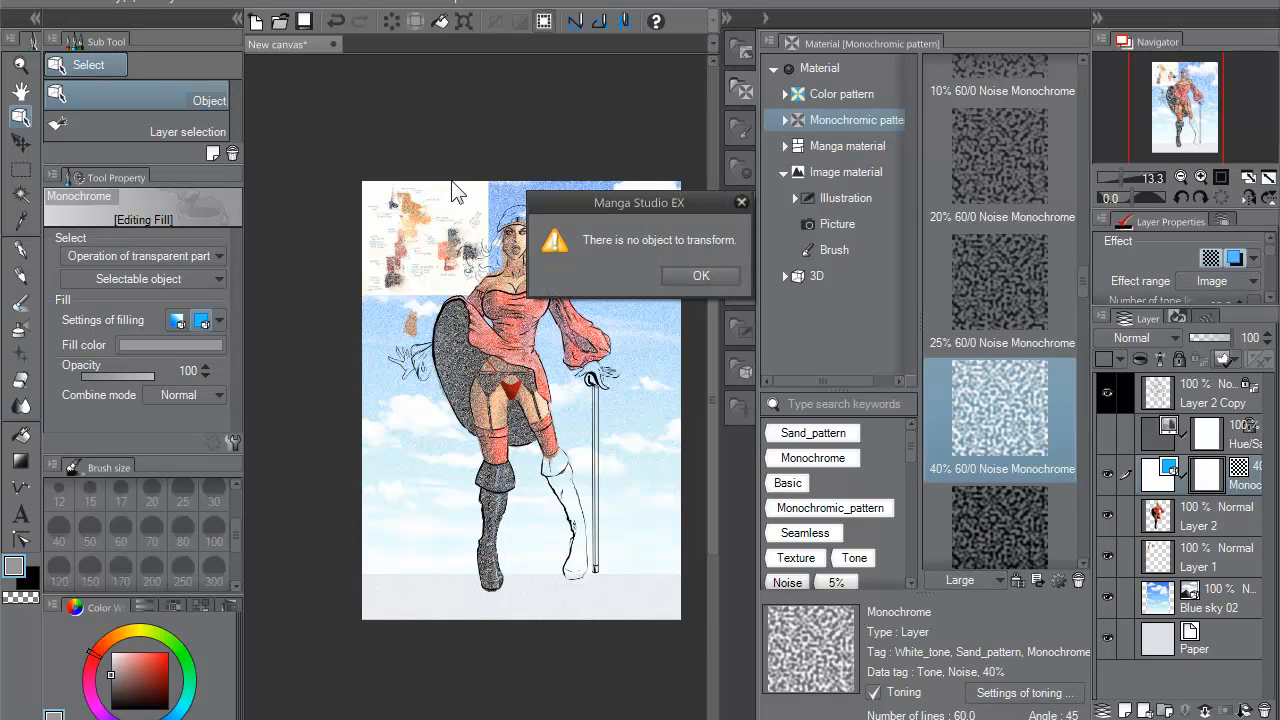
left_click(701, 277)
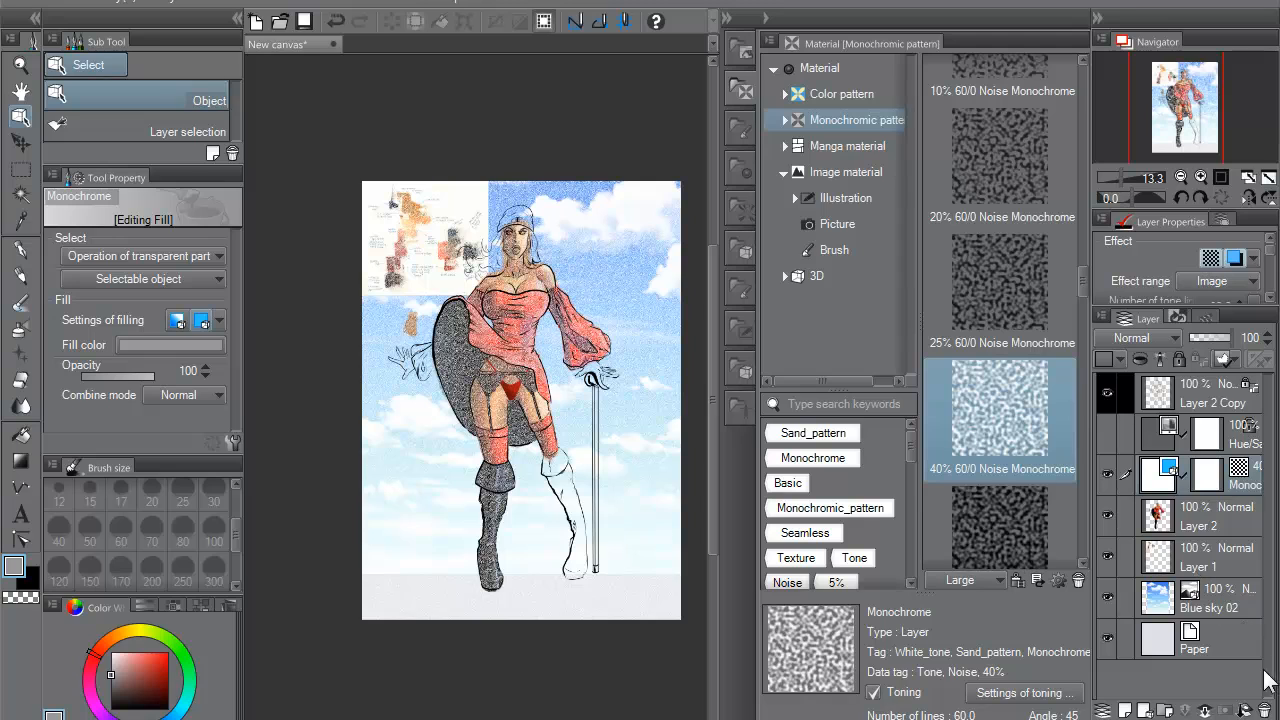
left_click(1264, 710)
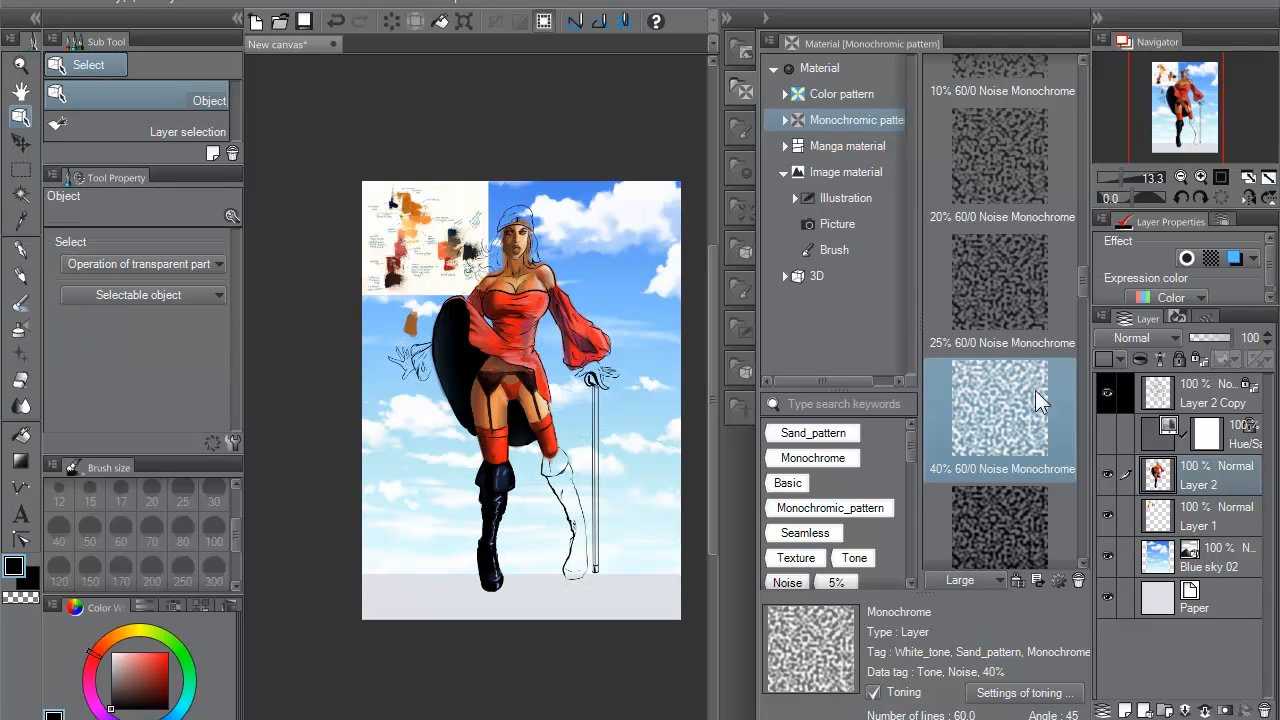
- Place the Camouflage monochromic pattern over the artwork and scale its tiling down to 15%
left_click_drag(1081, 287, 1075, 330)
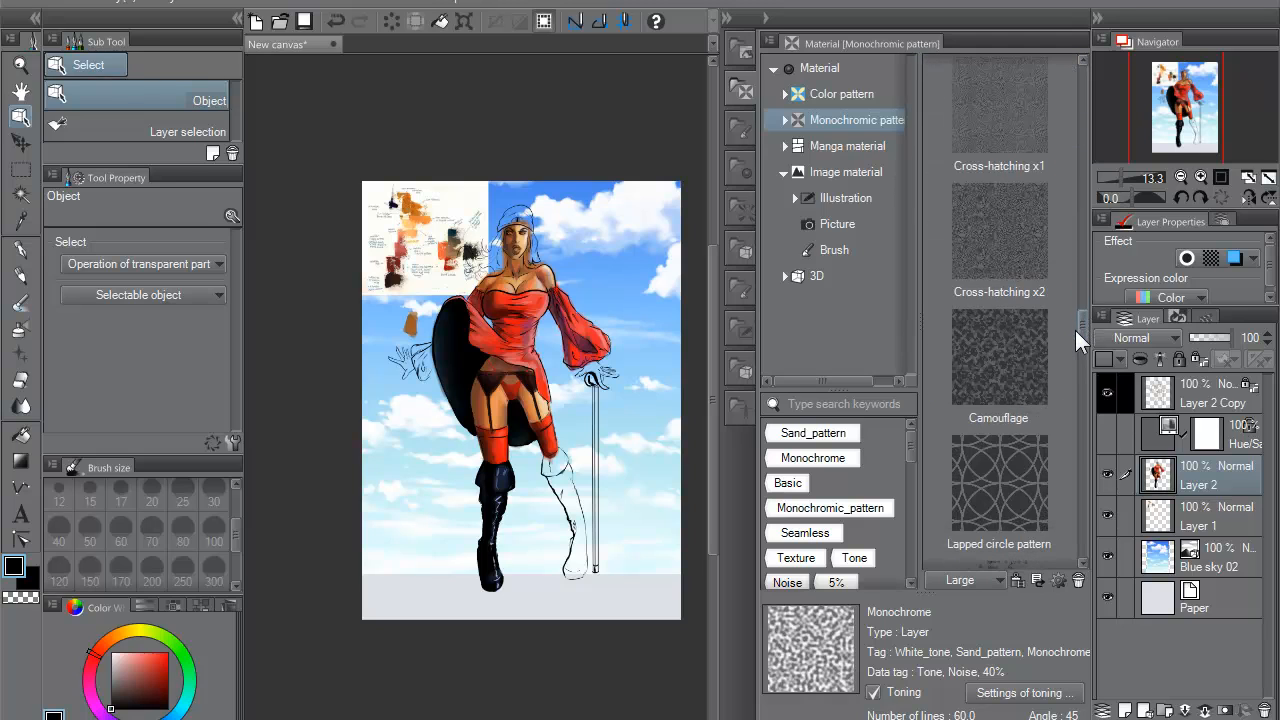
left_click(1020, 362)
left_click_drag(1020, 382, 585, 453)
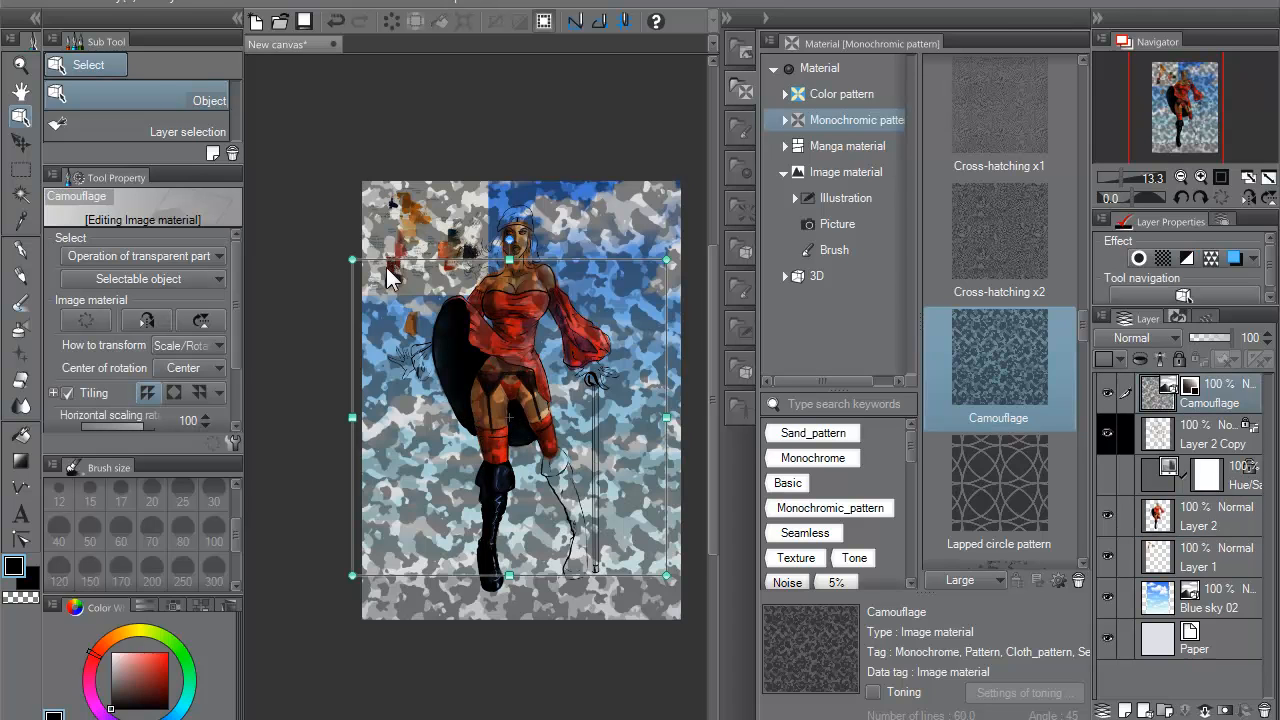
left_click_drag(351, 257, 630, 540)
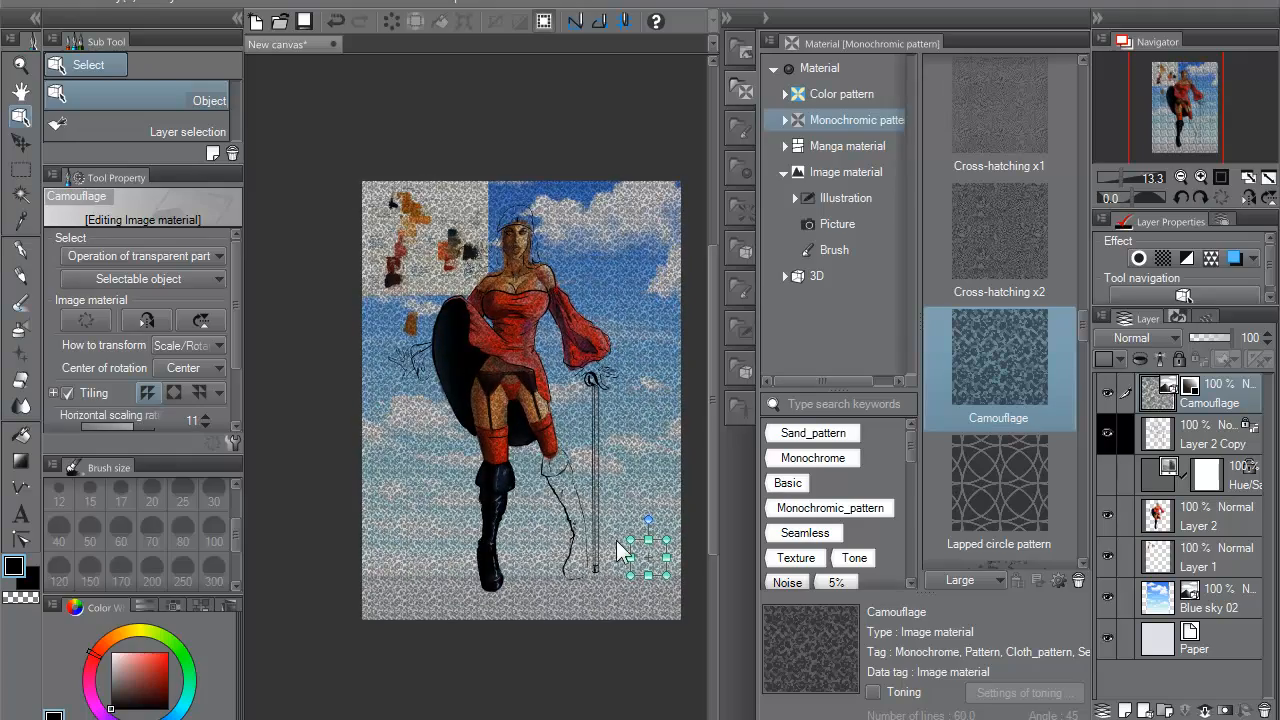
left_click(616, 536)
left_click_drag(630, 540, 620, 531)
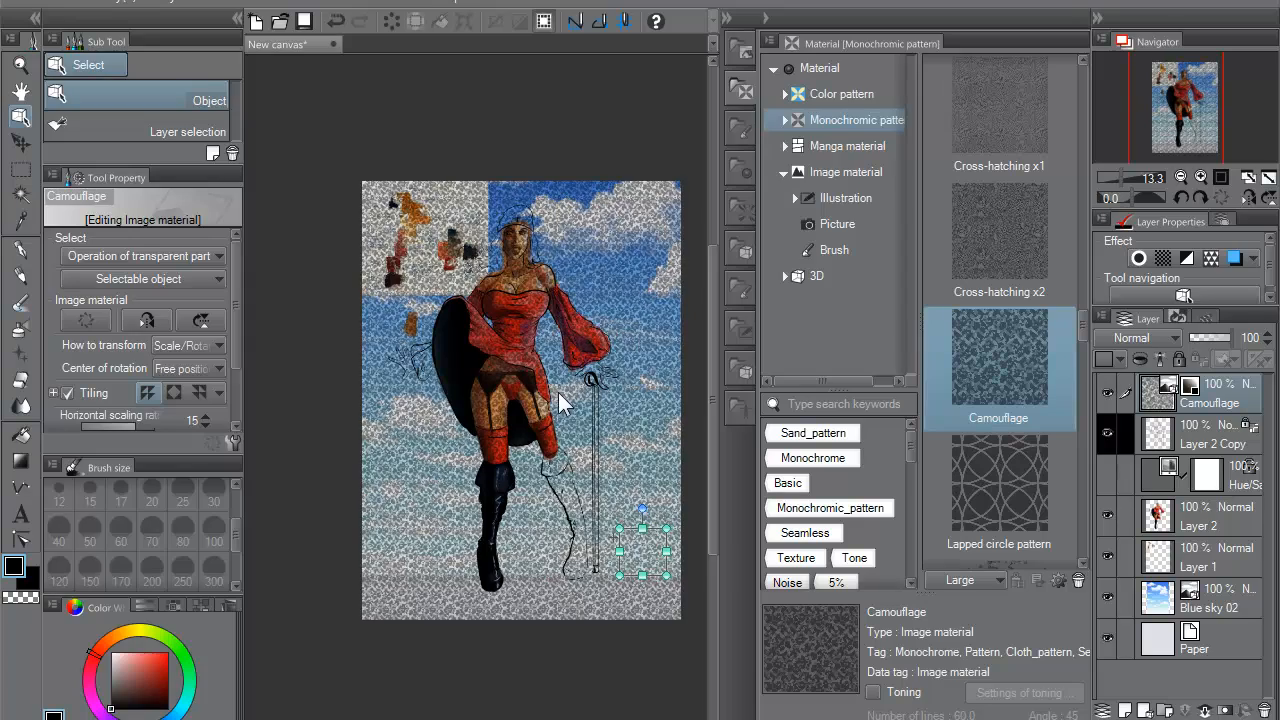
scroll(558, 392, "up", 5)
scroll(551, 387, "up", 3)
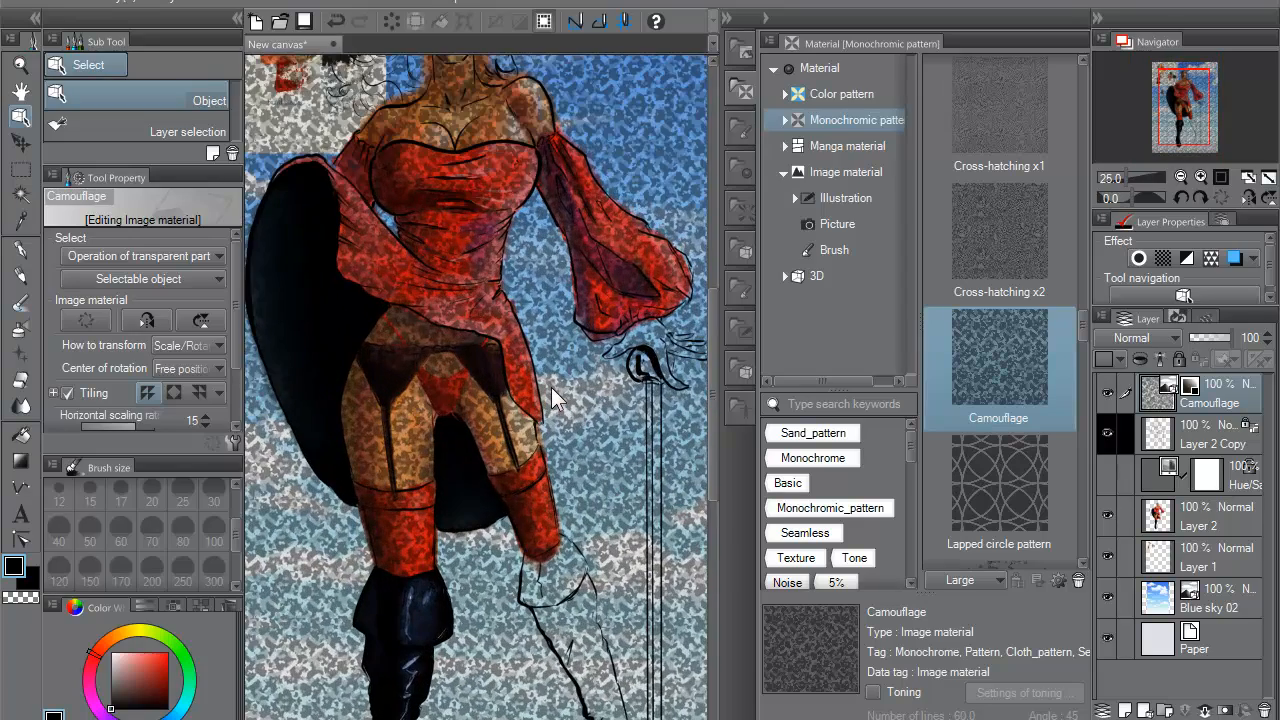
scroll(551, 387, "down", 3)
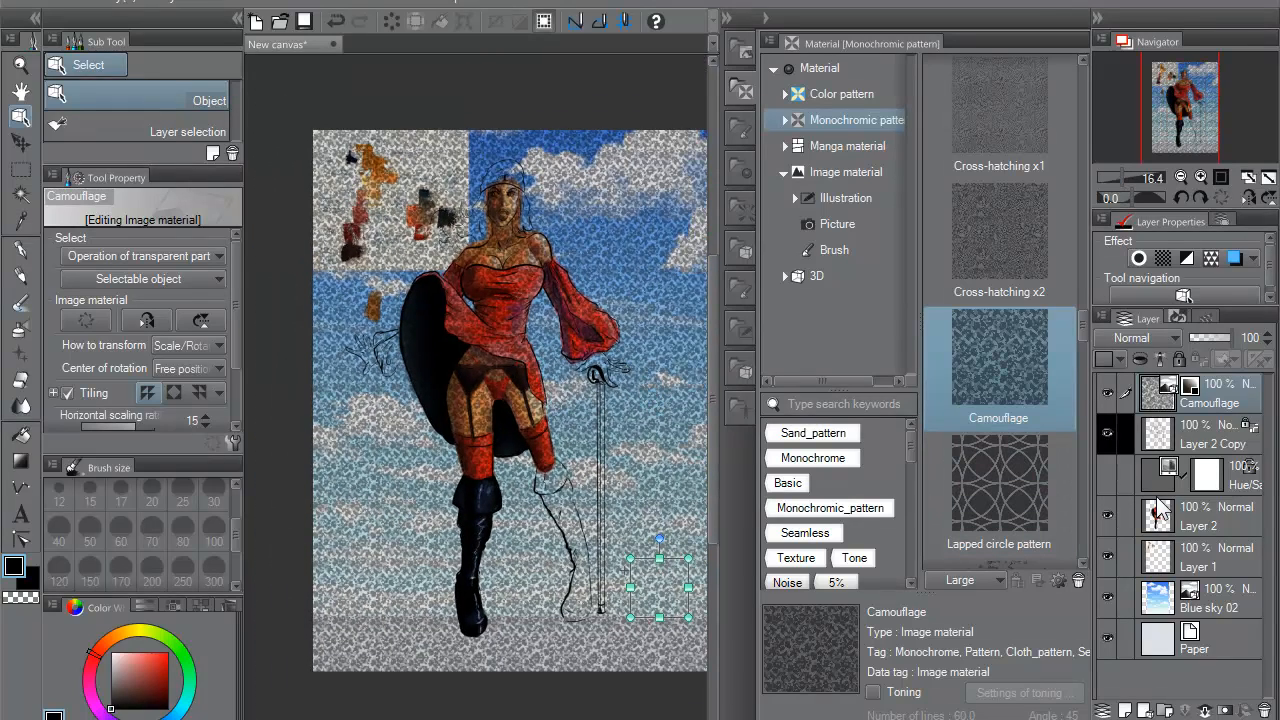
- Create a selection from the Hue/Saturation correction layer's mask and add a new raster layer above that layer
right_click(1205, 478)
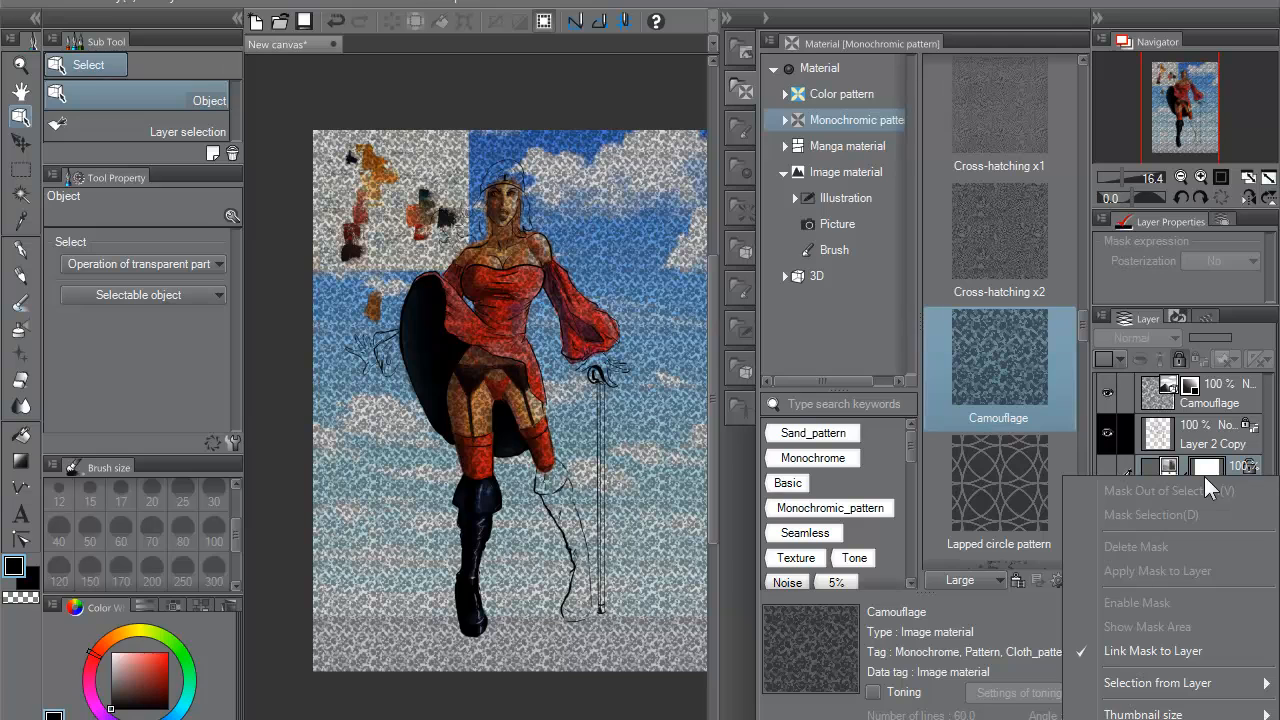
mouse_move(1148, 684)
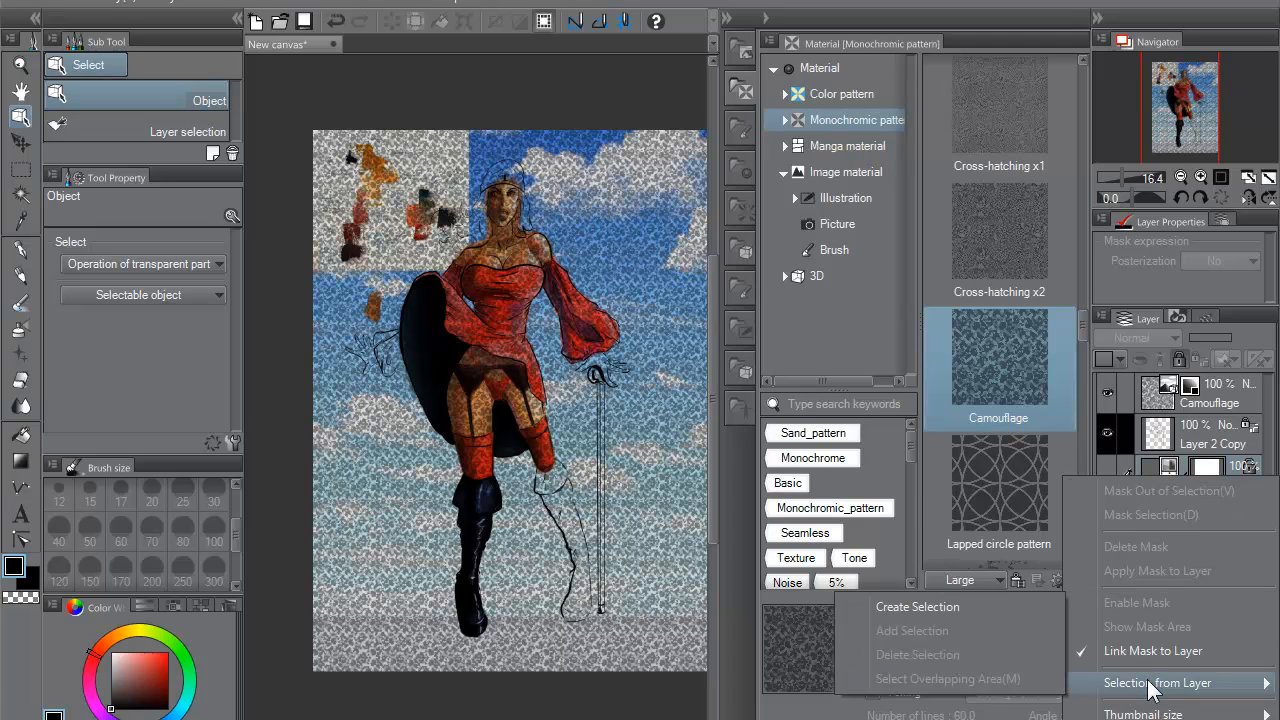
left_click(940, 609)
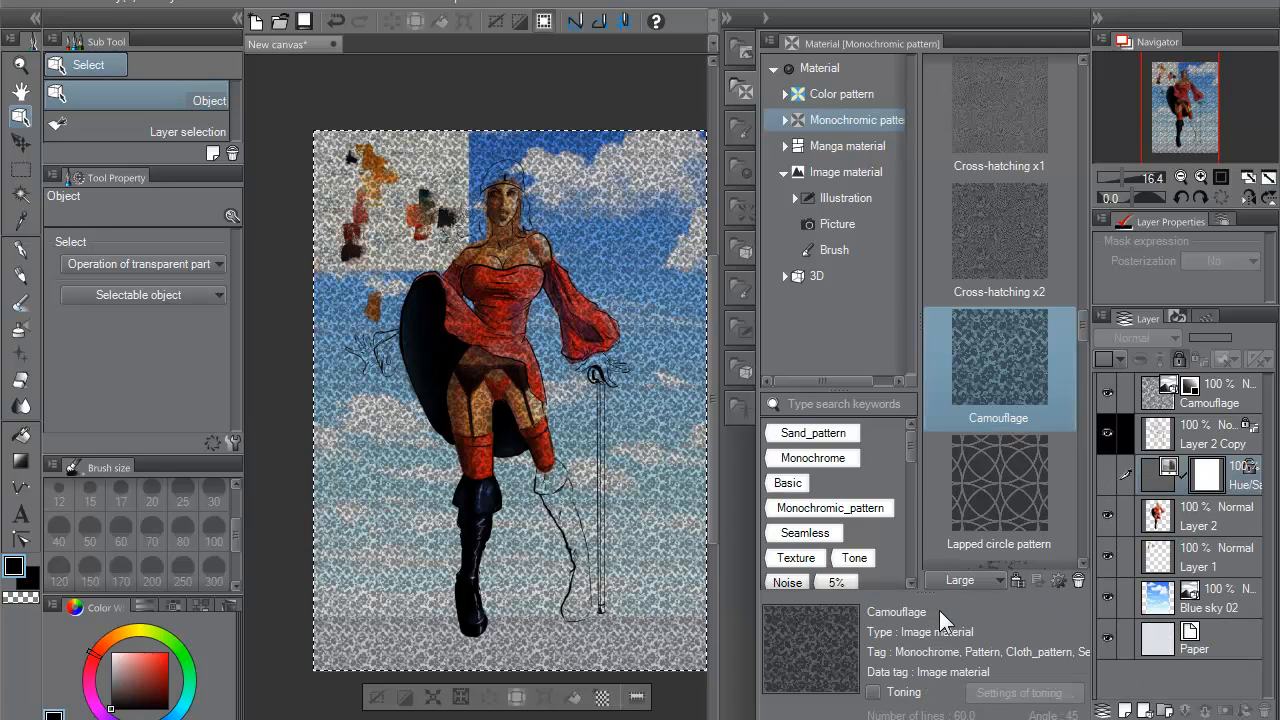
left_click(1123, 709)
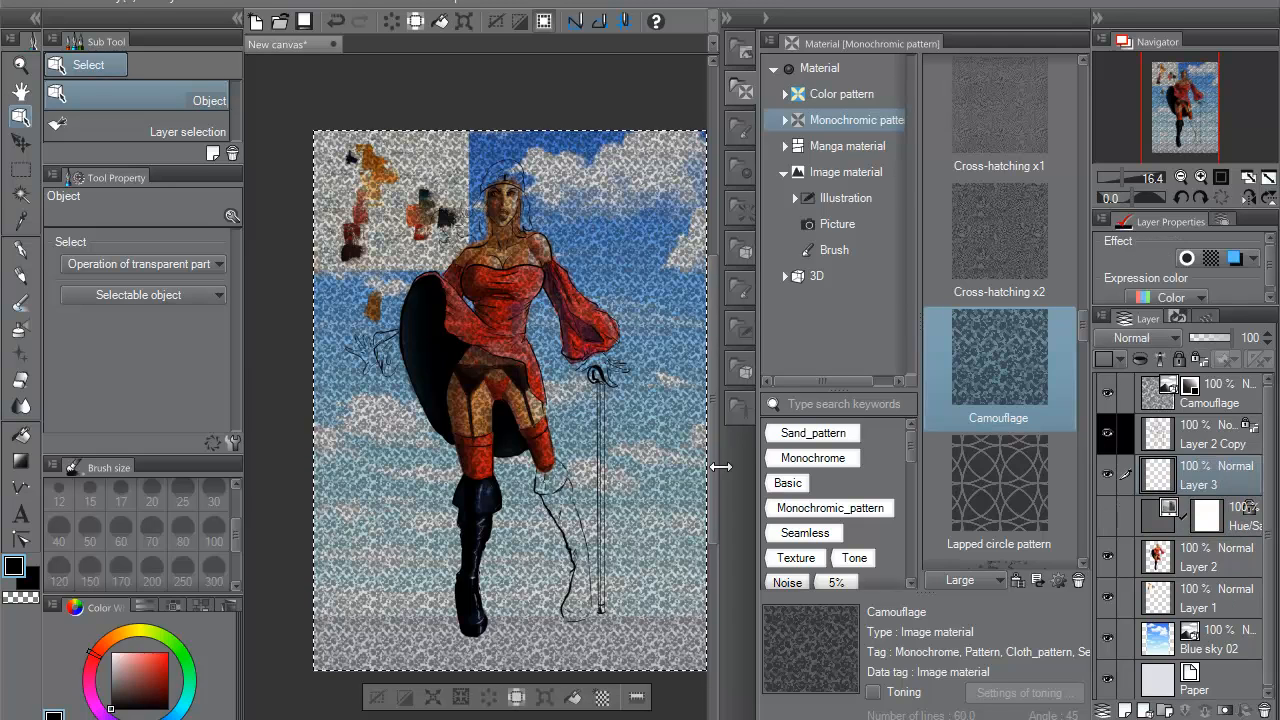
- Paint a pale pink G-pen stroke at brush size 300 across the woman's hips, and clear the selection
left_click(20, 249)
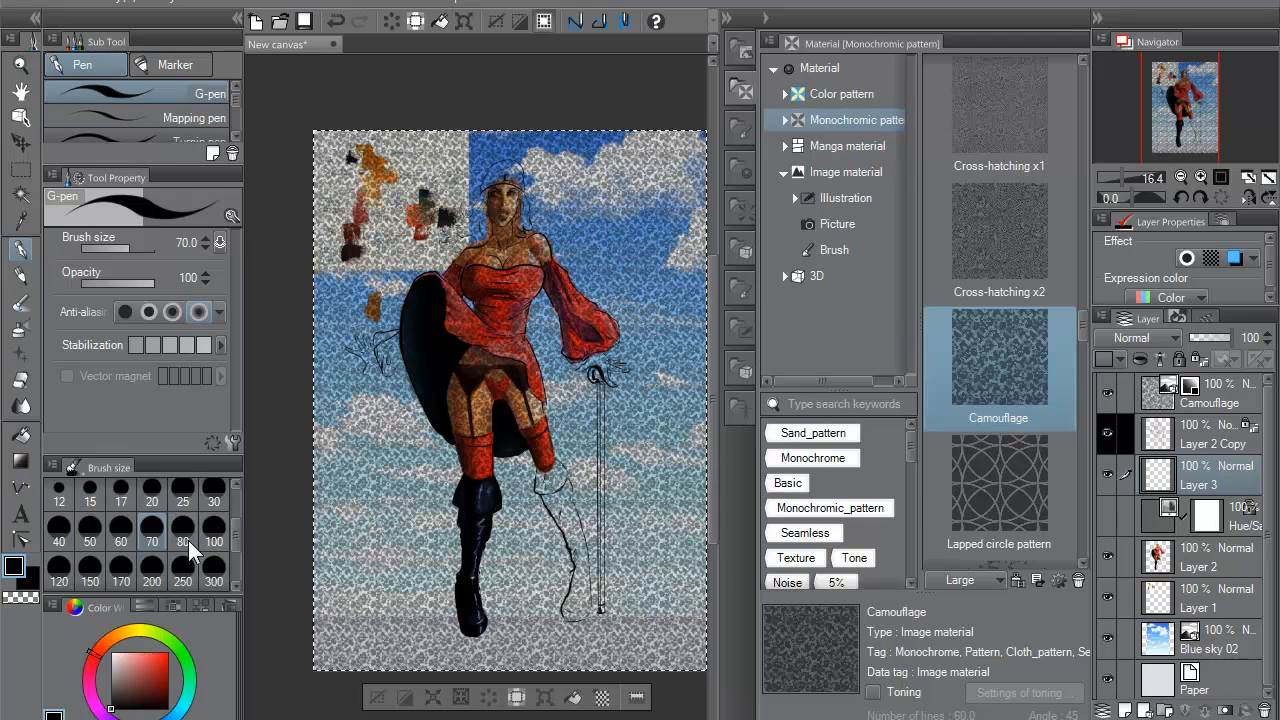
left_click(214, 567)
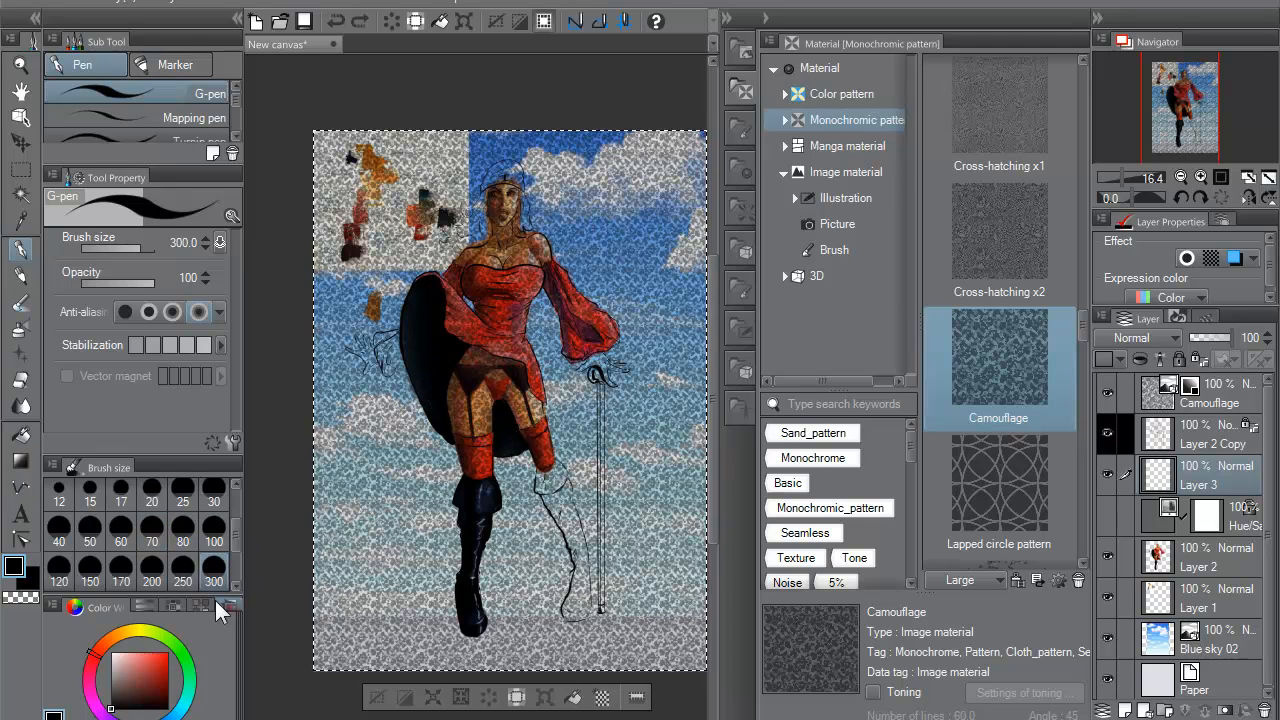
left_click(118, 658)
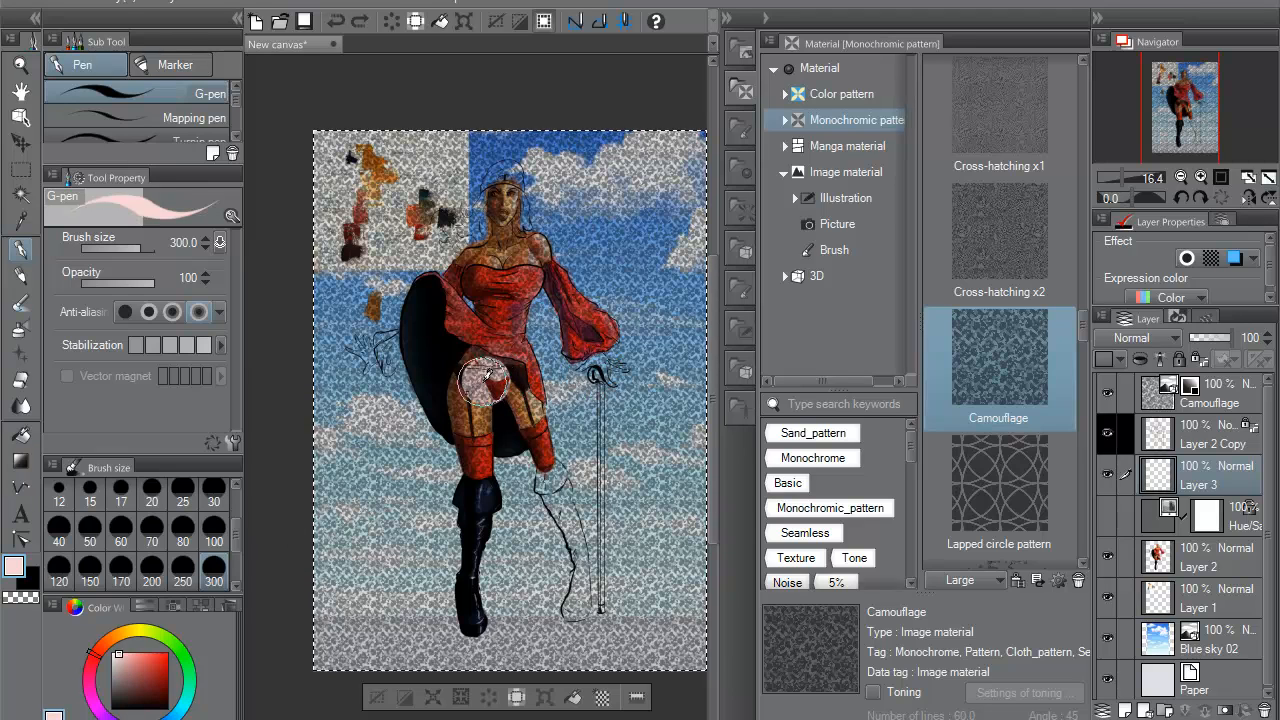
left_click_drag(484, 373, 459, 384)
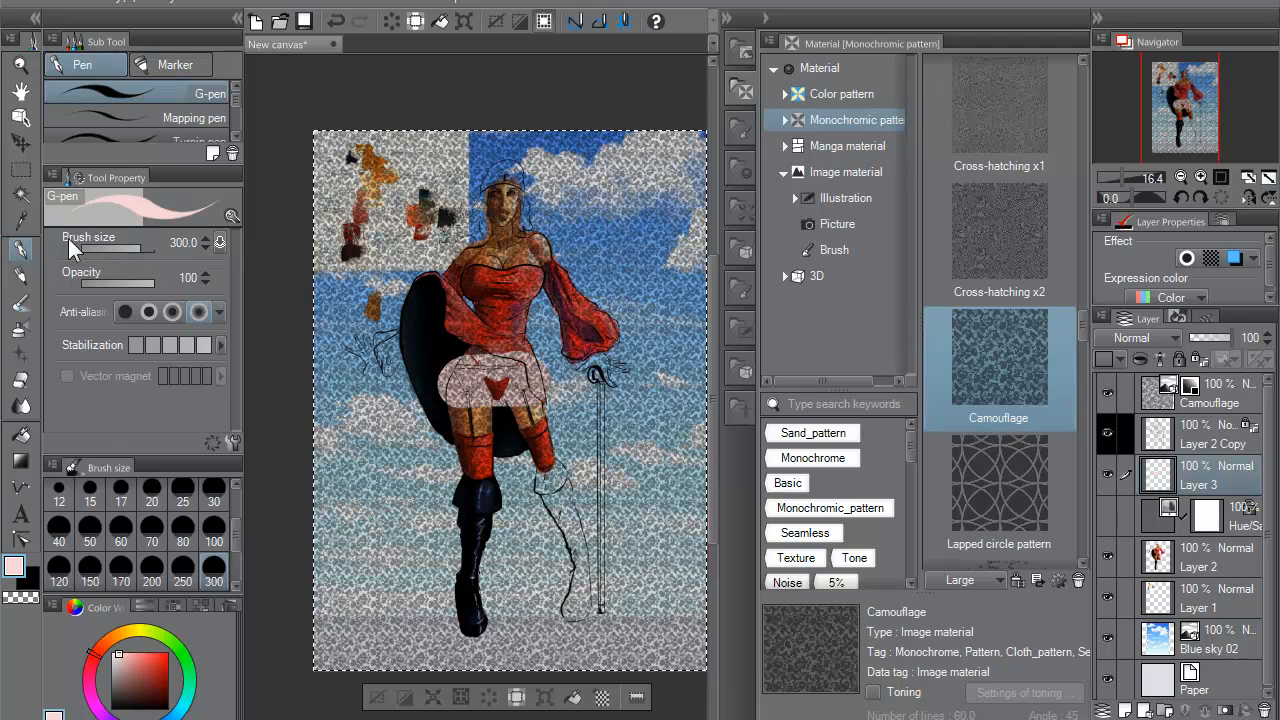
left_click(21, 172)
left_click(271, 244)
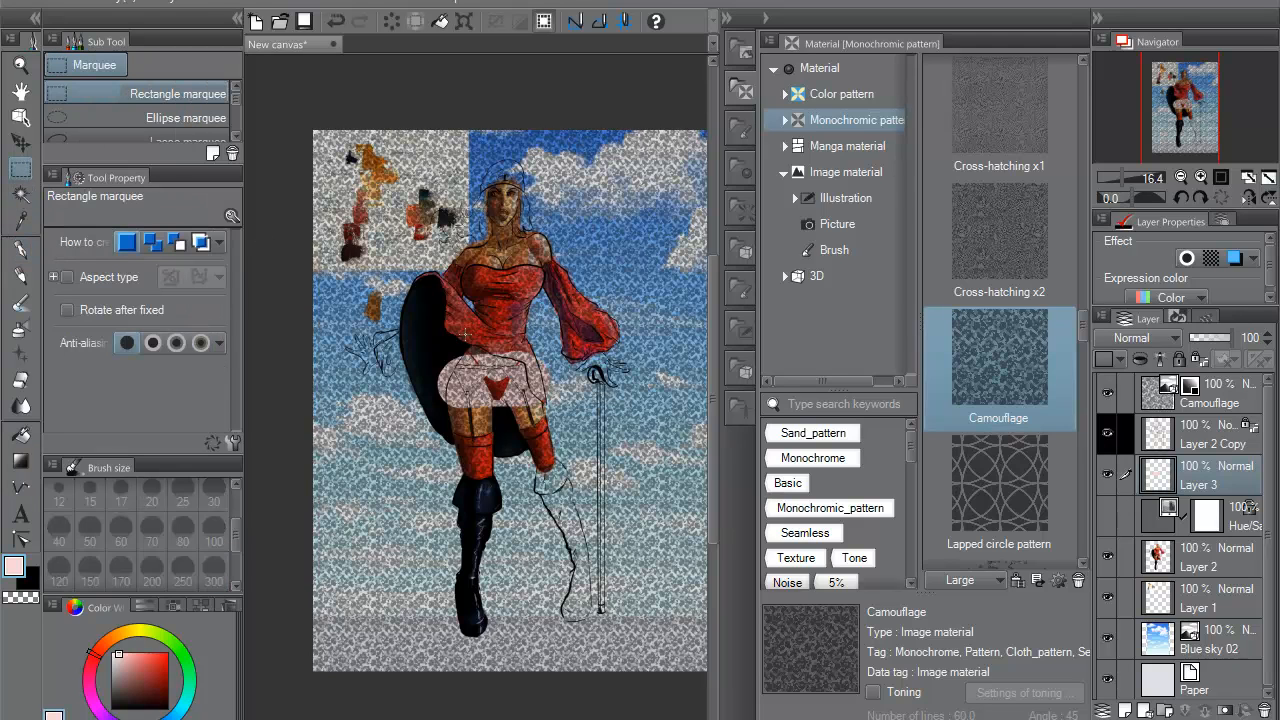
- Compare the artwork with the Hue/Saturation correction layer shown and hidden, and check the options of its mask
left_click(1207, 528)
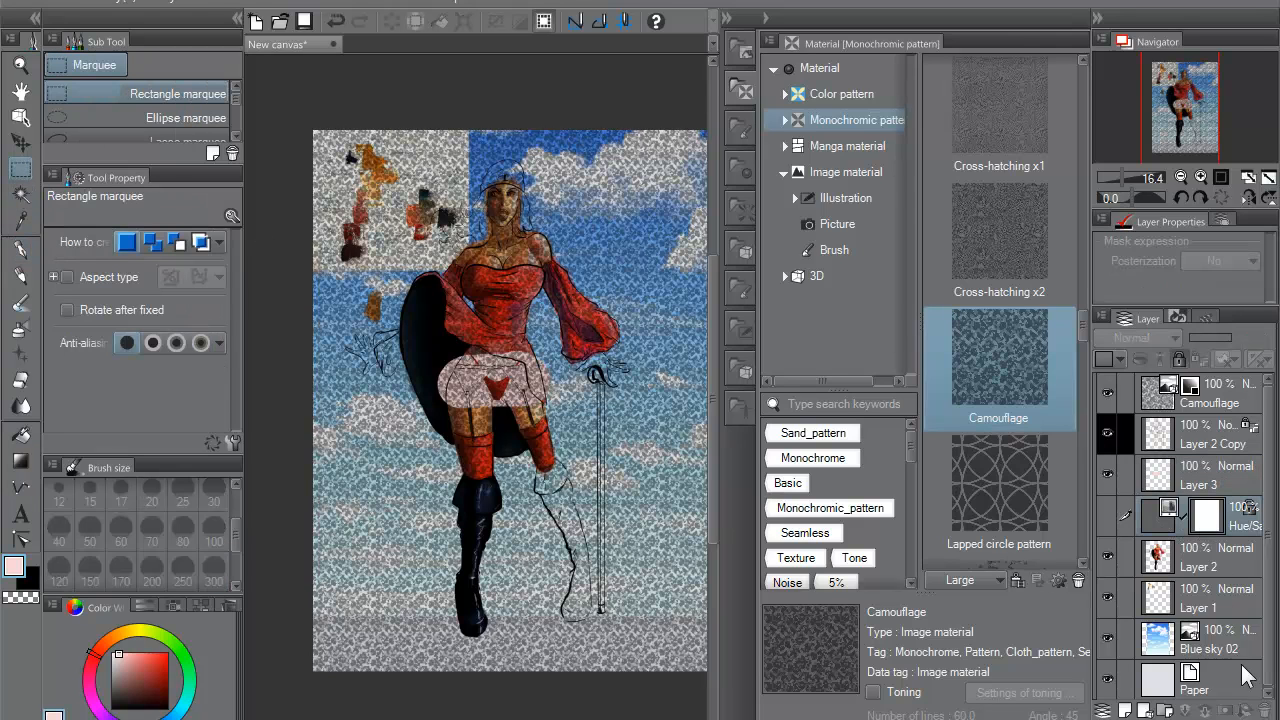
left_click(1107, 515)
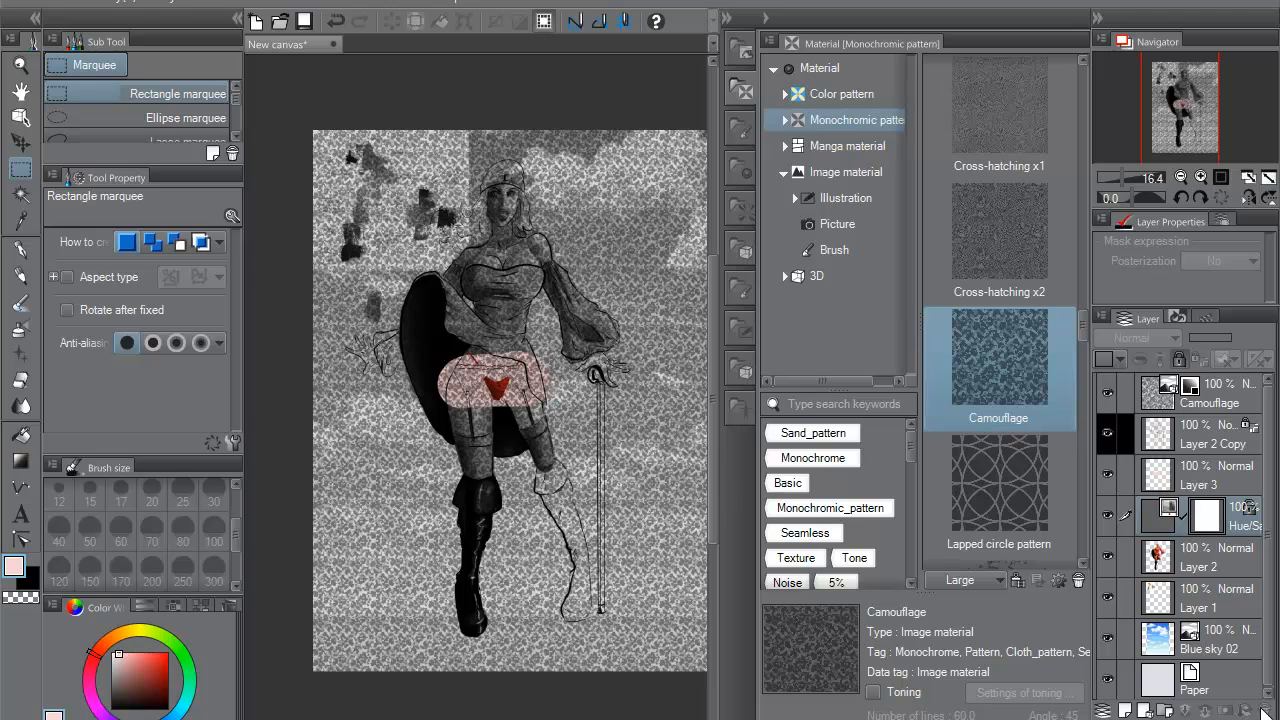
left_click(1107, 515)
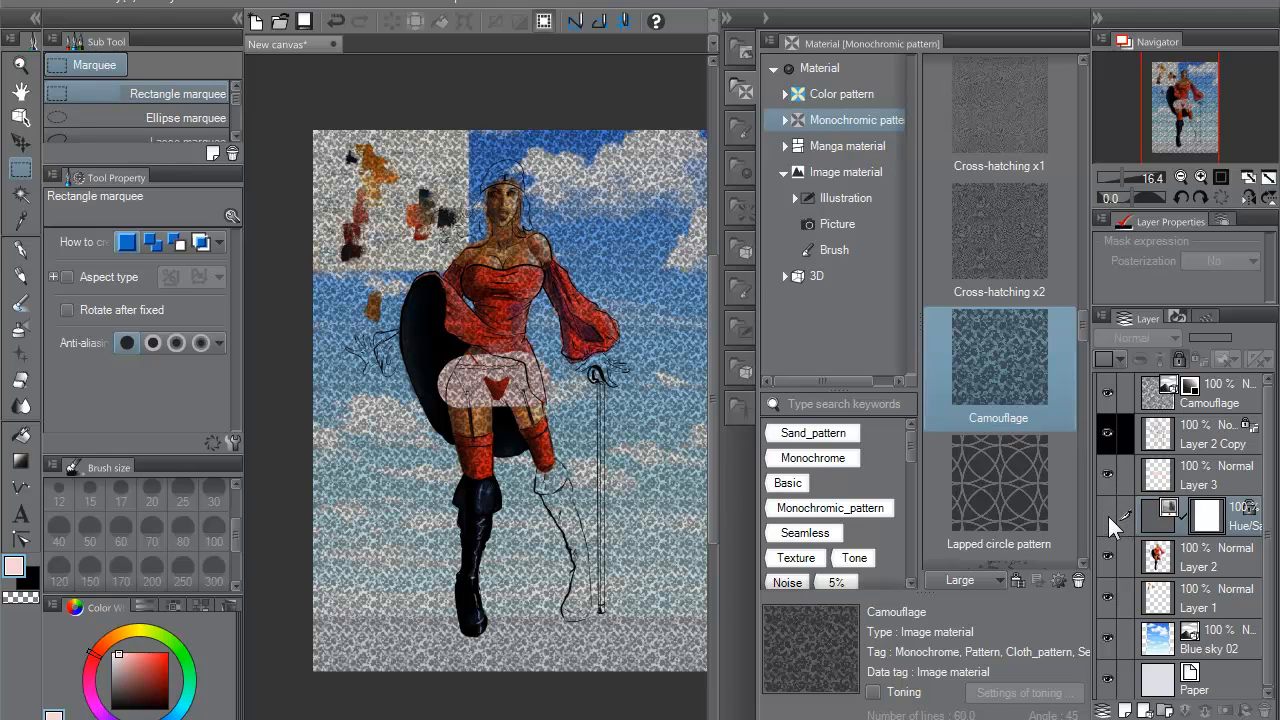
right_click(1213, 519)
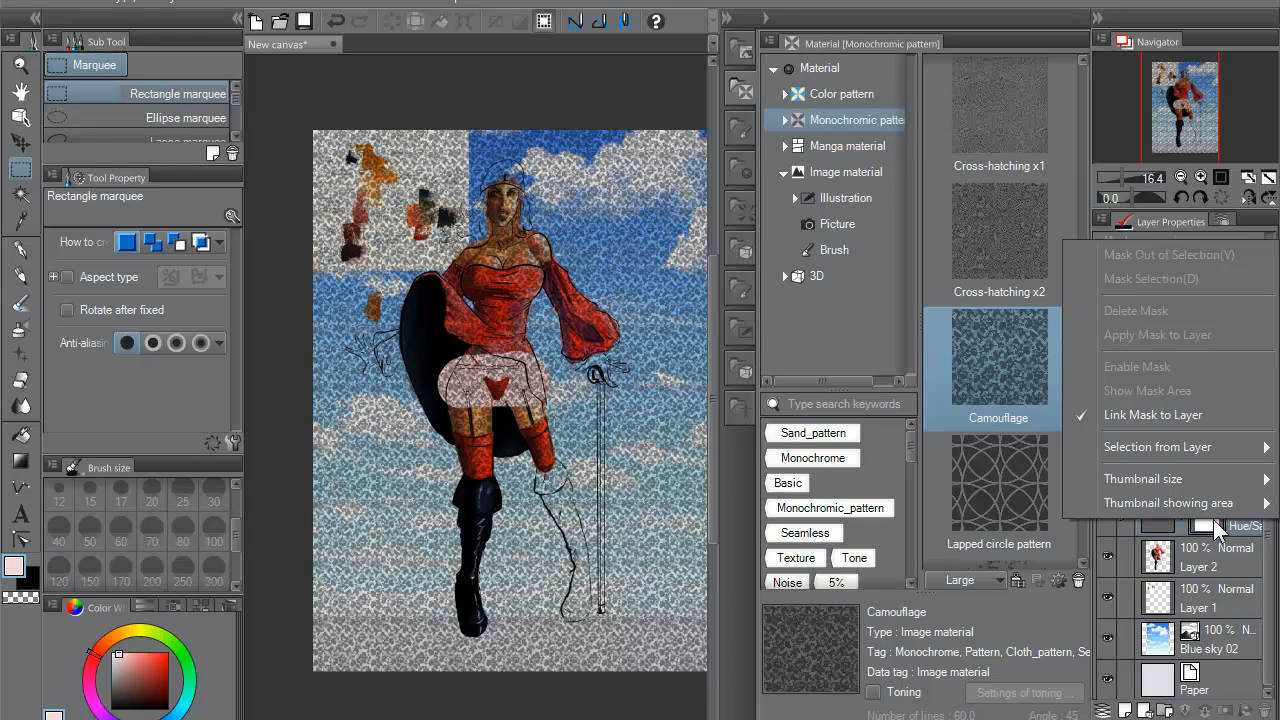
left_click(1211, 525)
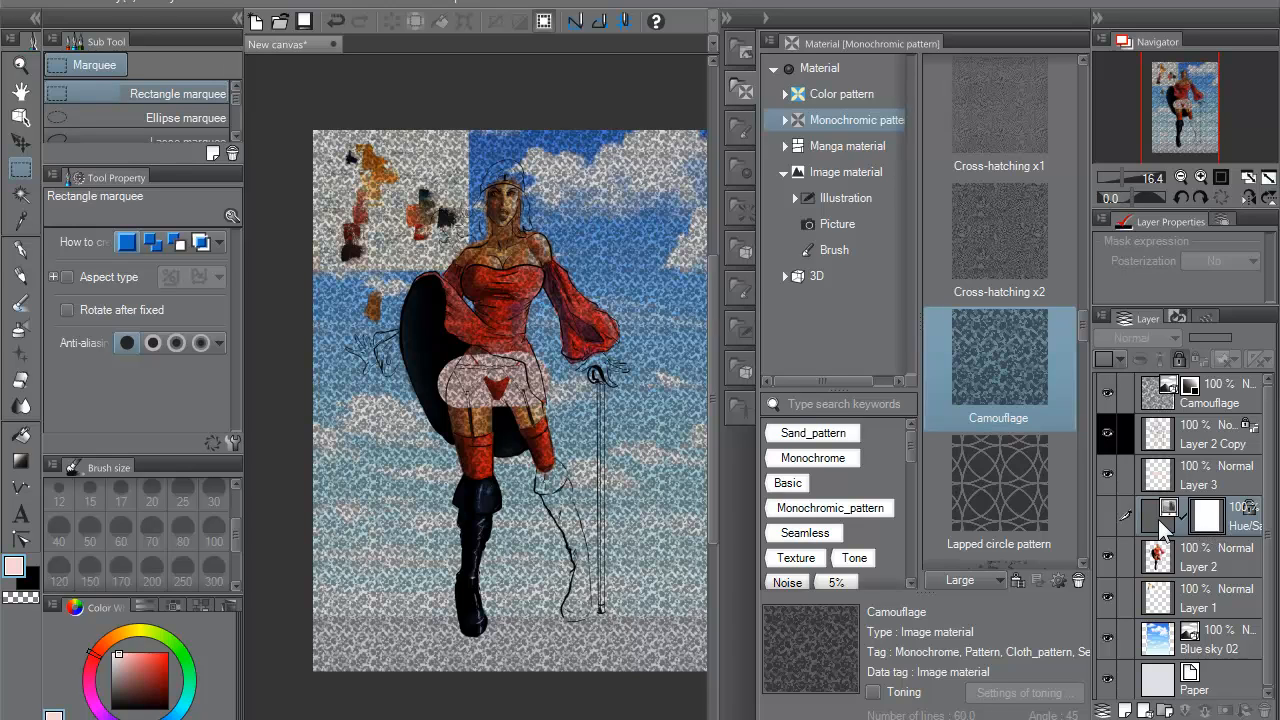
left_click(1108, 516)
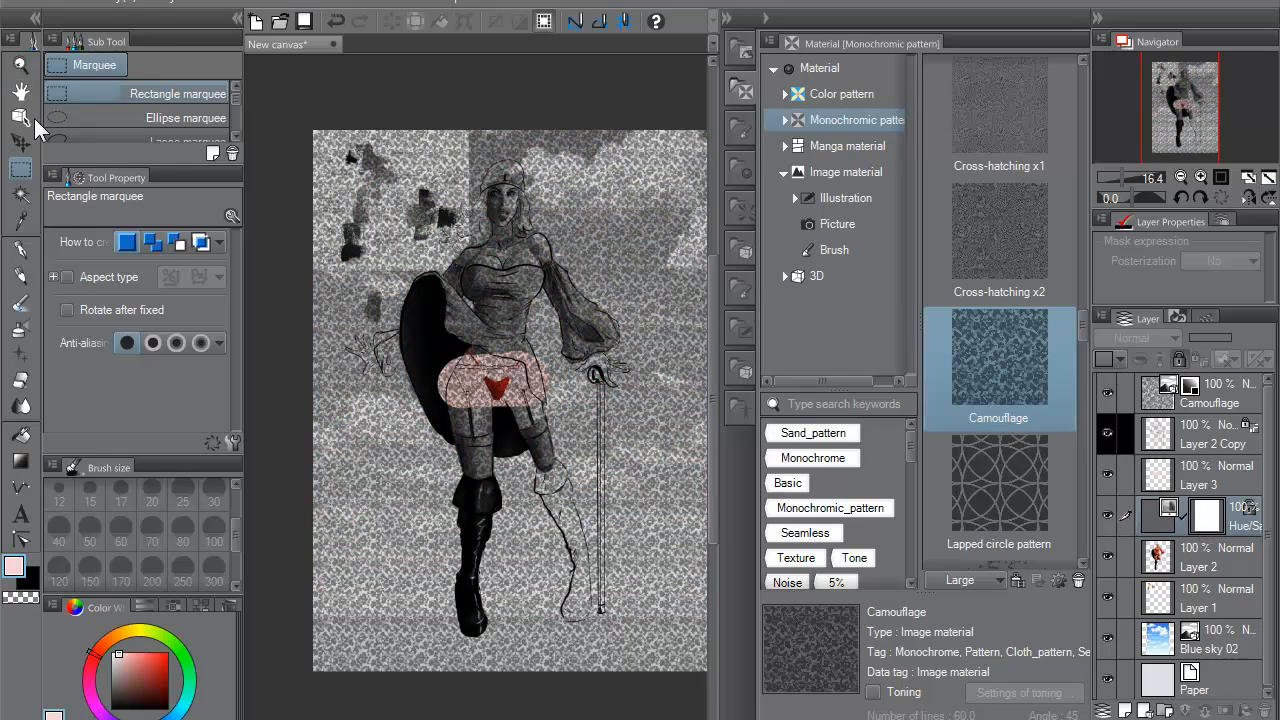
left_click_drag(309, 131, 337, 183)
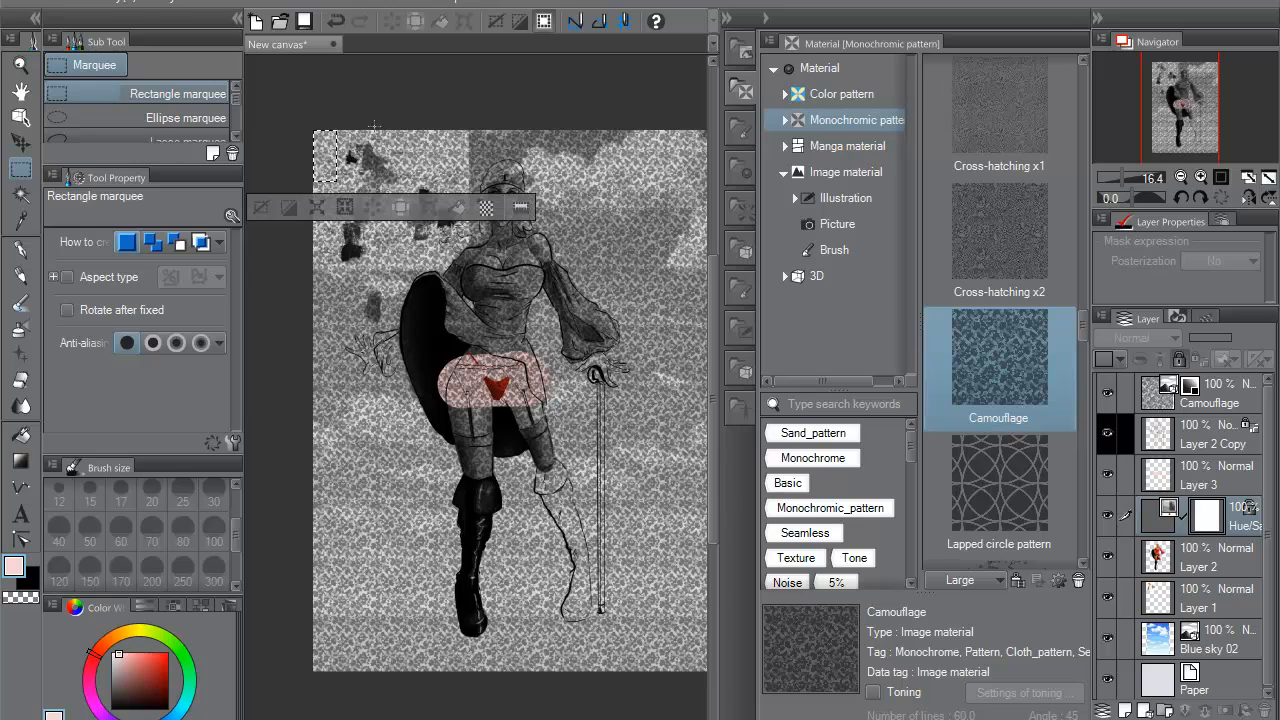
left_click(259, 205)
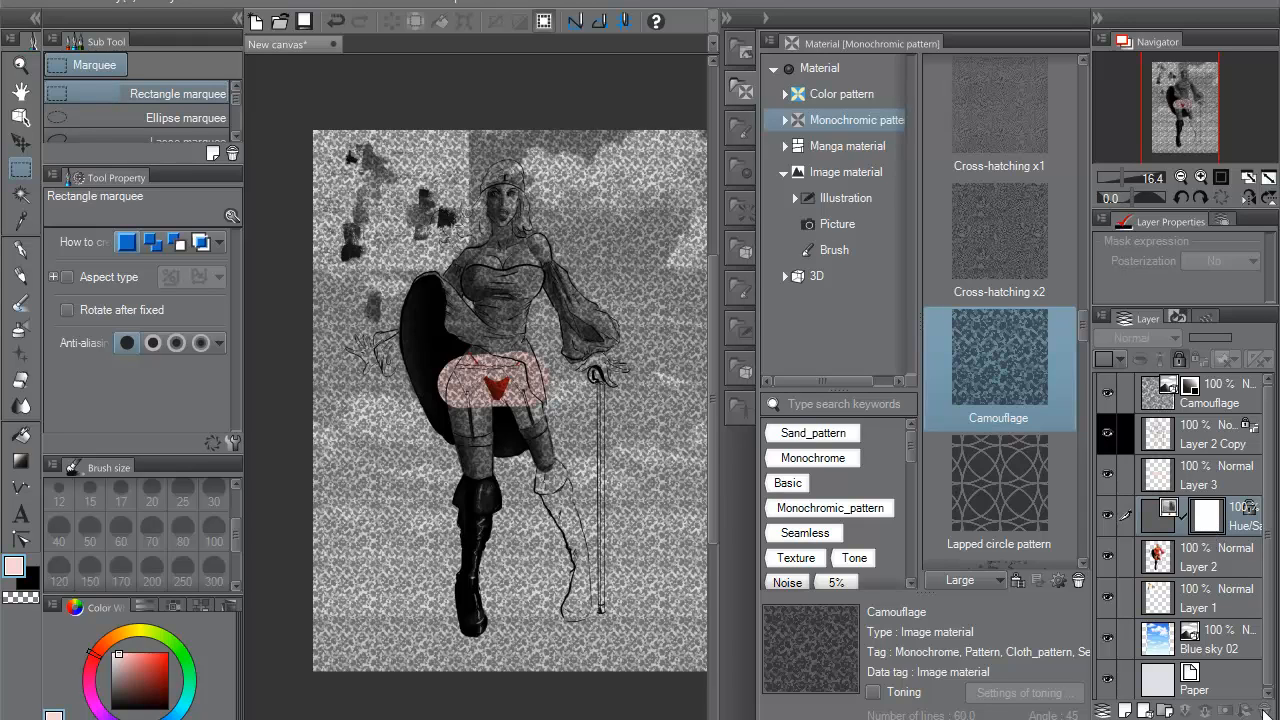
- Show and hide the Hue/Saturation layer again to compare its effect on Layer 2 and the pink stroke on Layer 3
left_click(1207, 567)
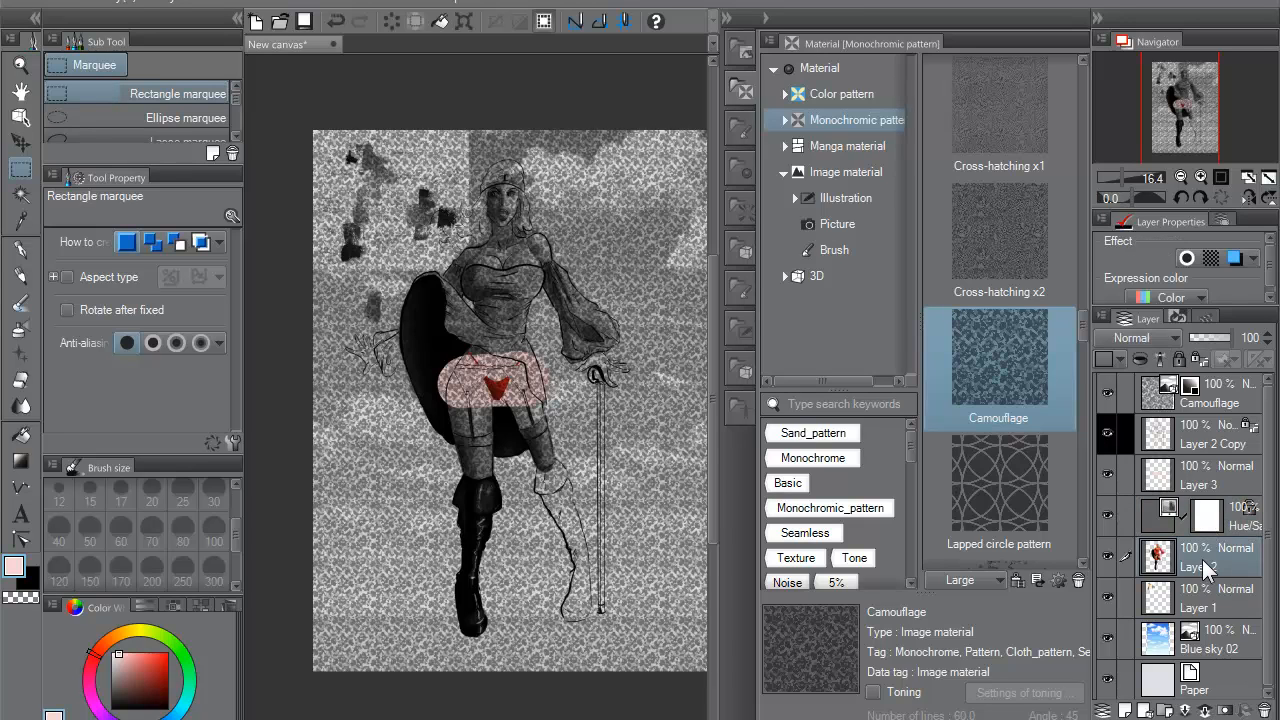
left_click(1200, 524)
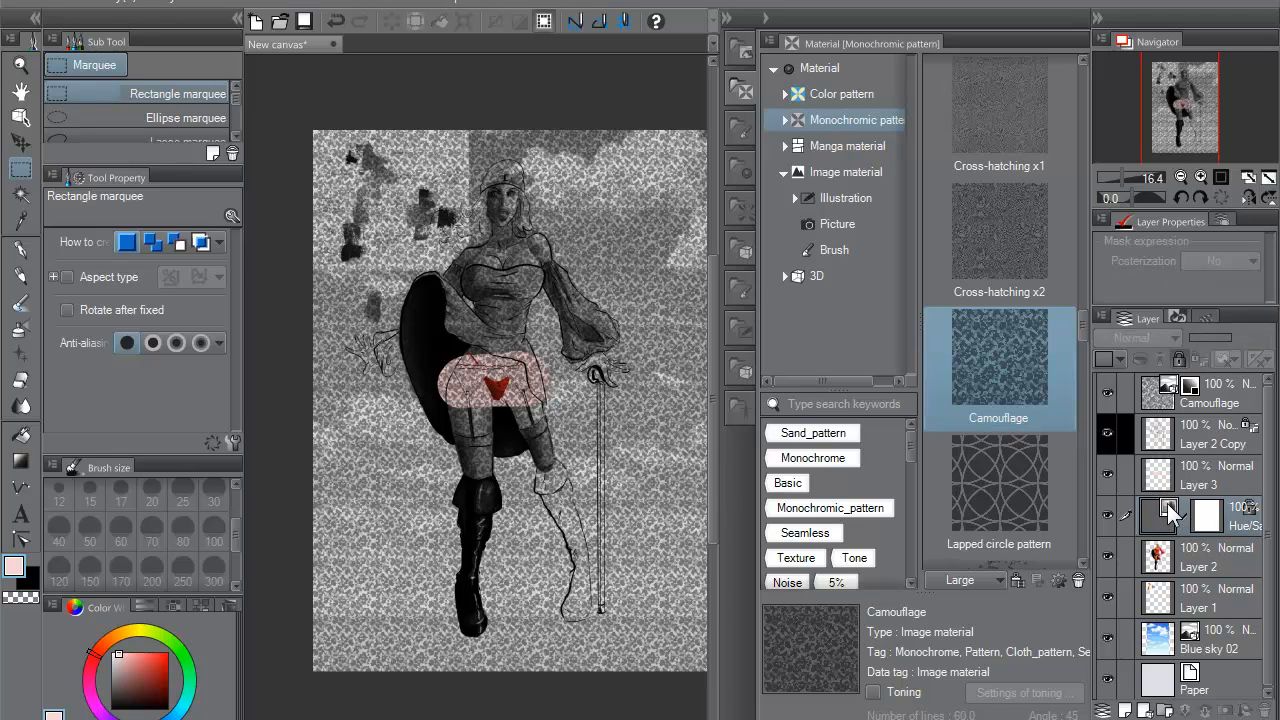
left_click(1107, 516)
left_click(1176, 474)
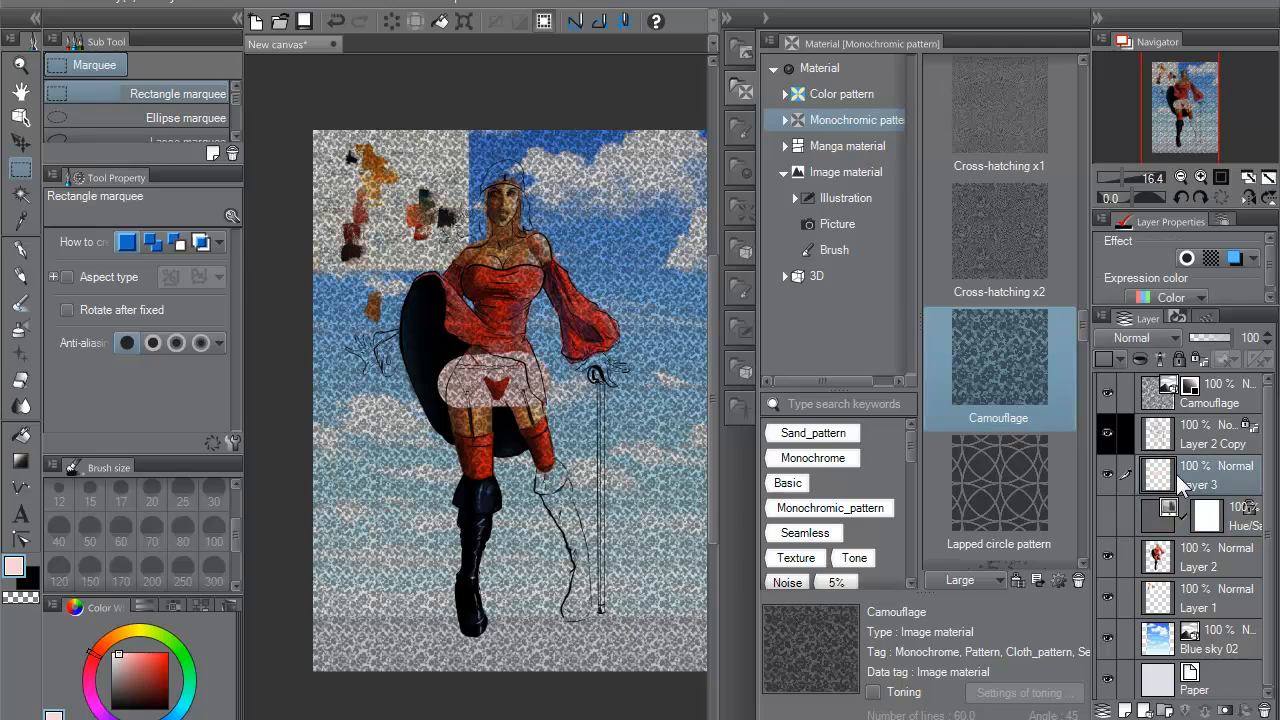
left_click(1106, 515)
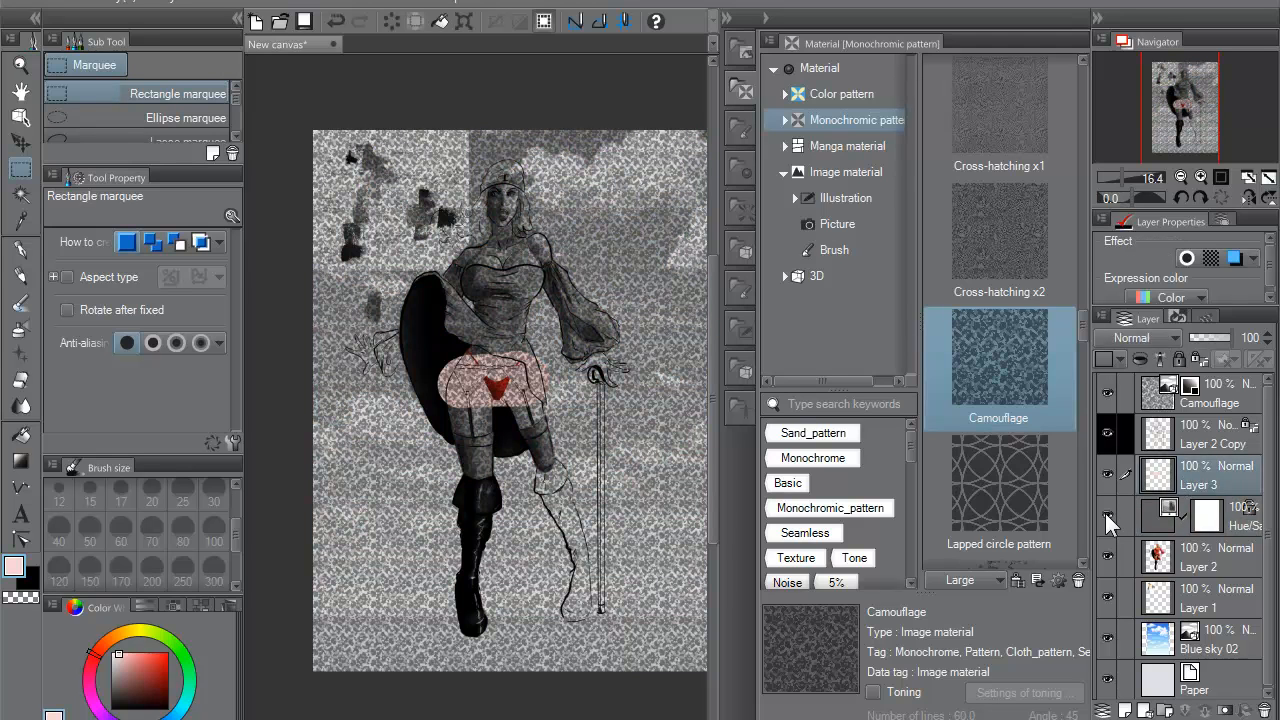
left_click(1105, 513)
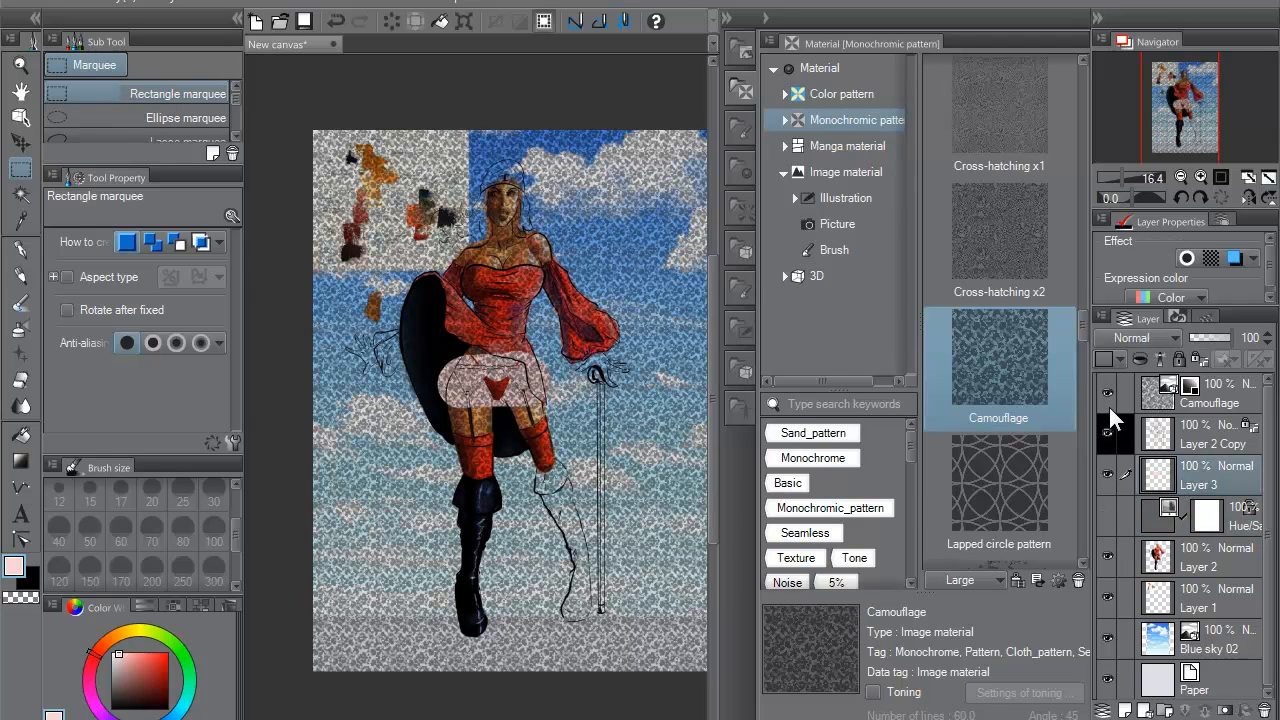
left_click(1104, 514)
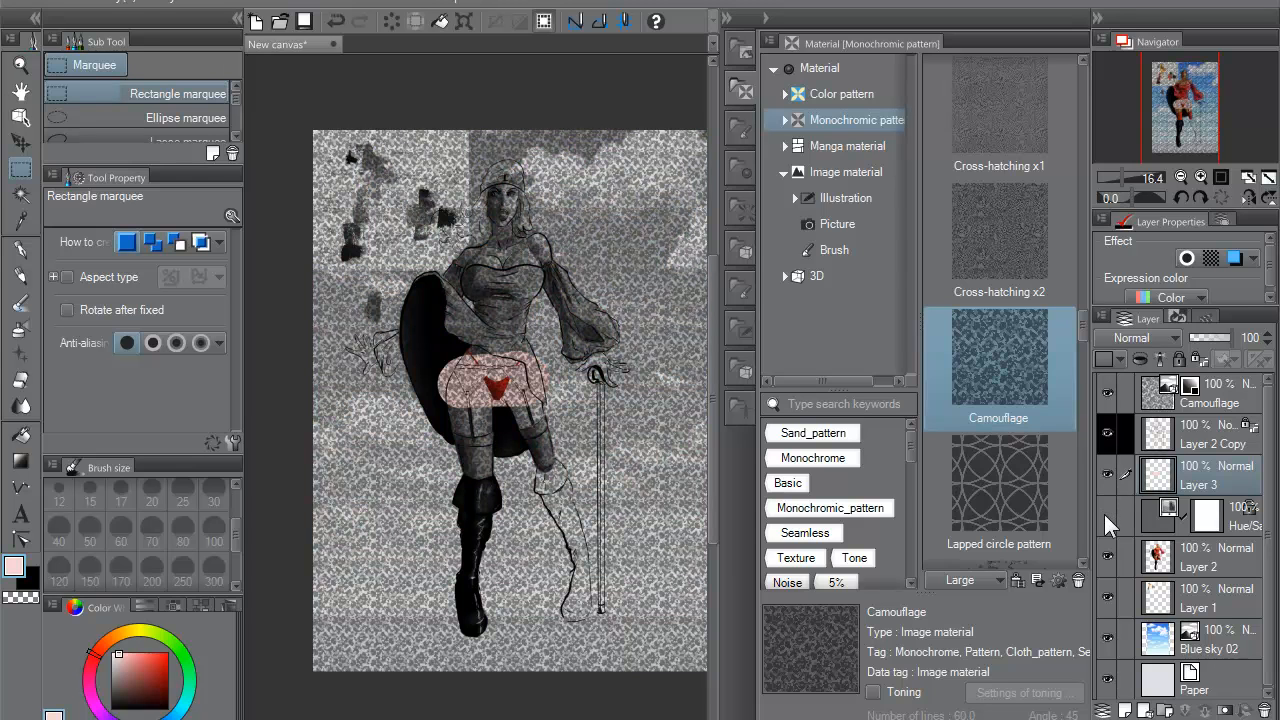
left_click(1104, 514)
- Compare the artwork with and without the Camouflage pattern layer
left_click(1106, 394)
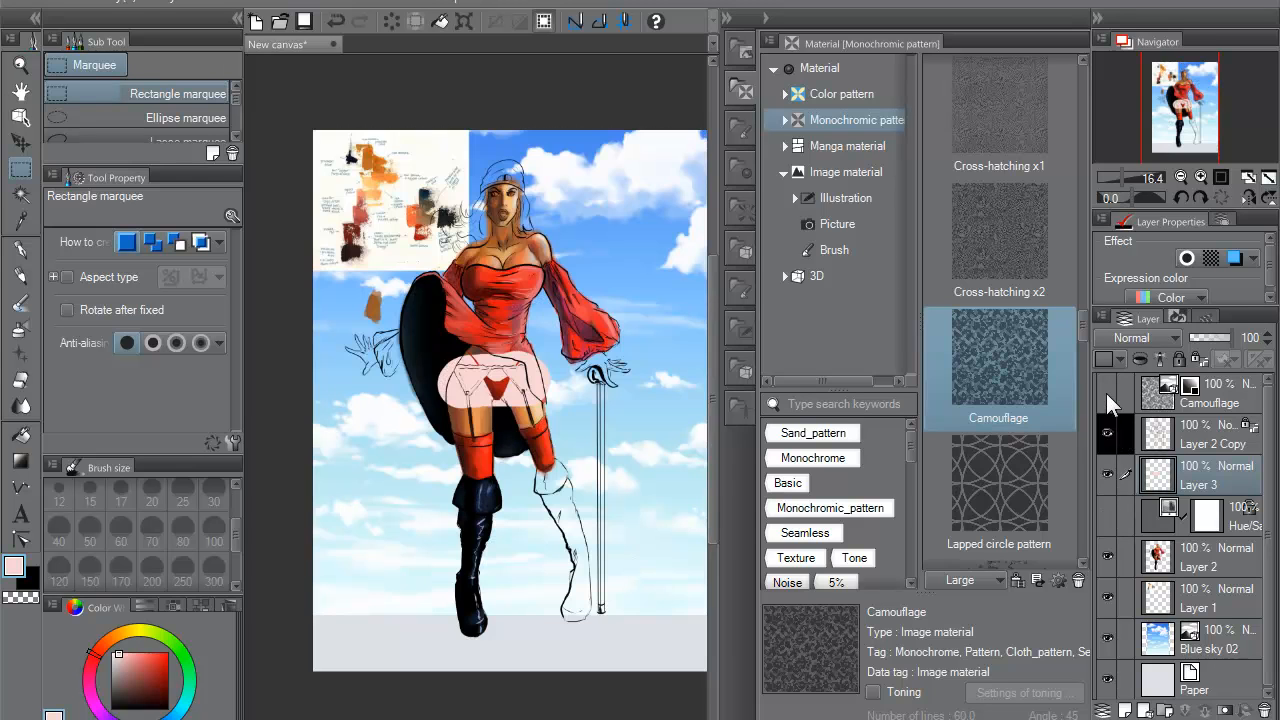
left_click(1106, 394)
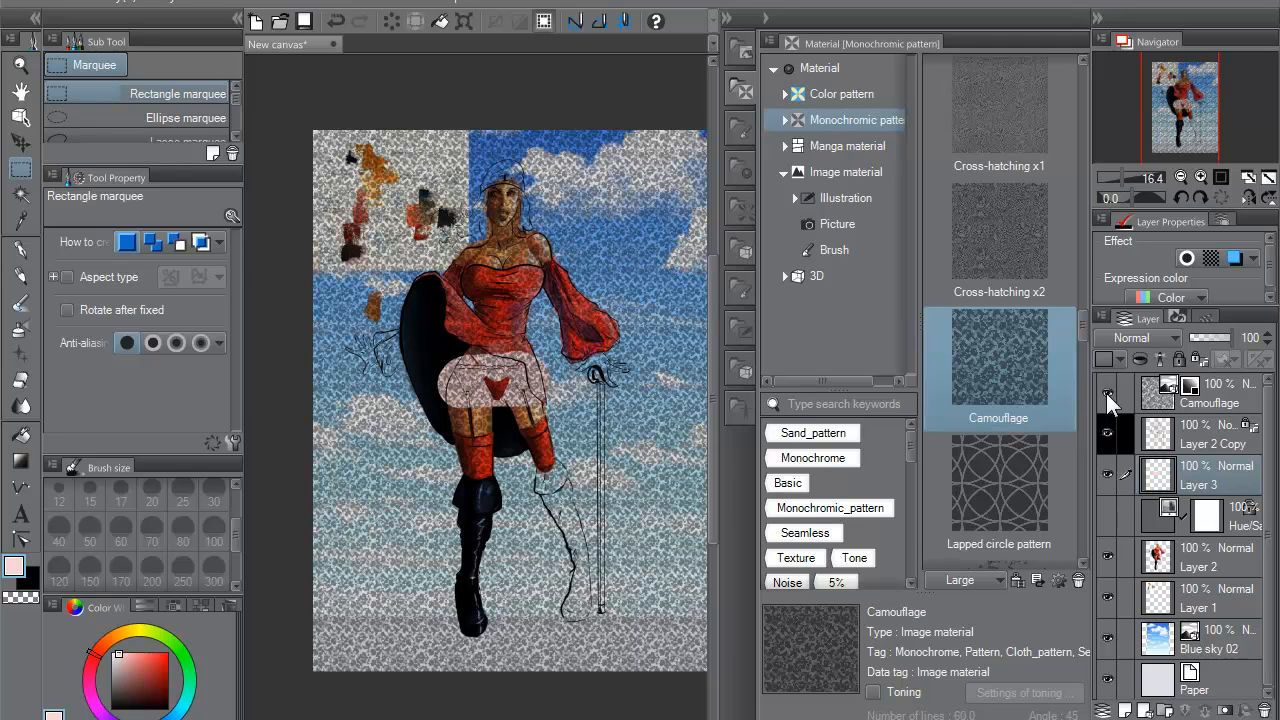
left_click(1106, 394)
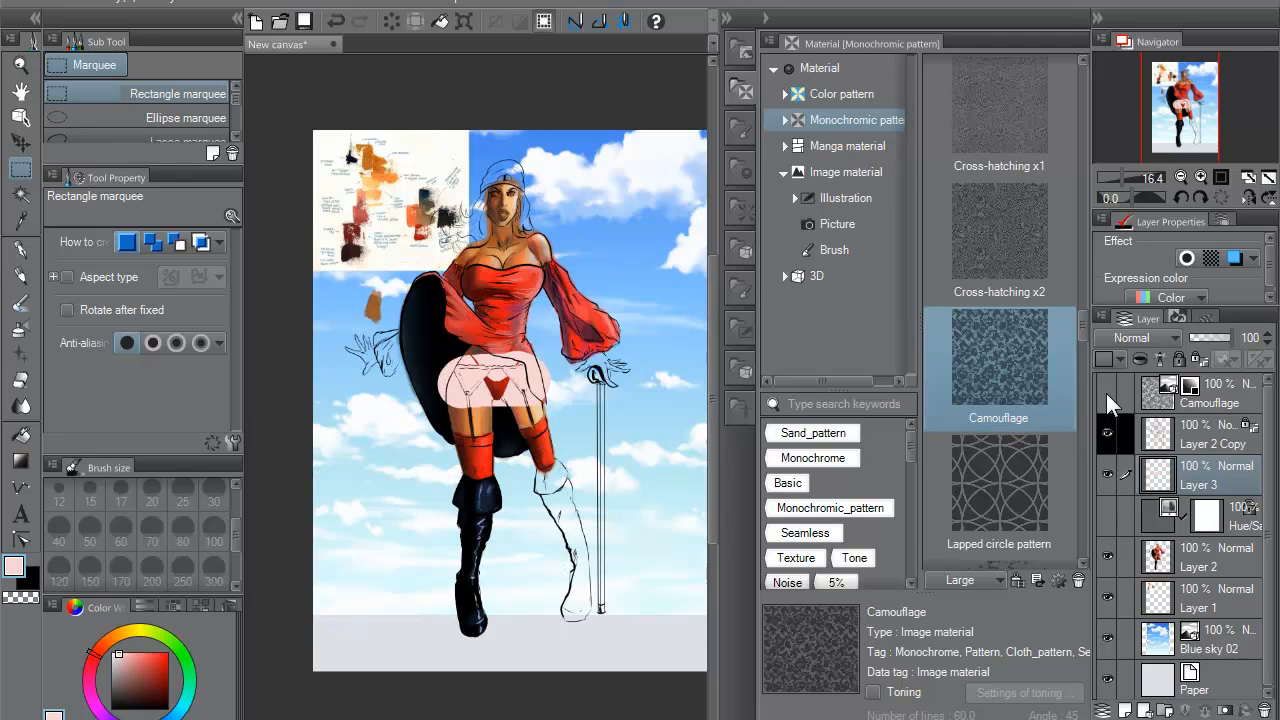
left_click(1106, 394)
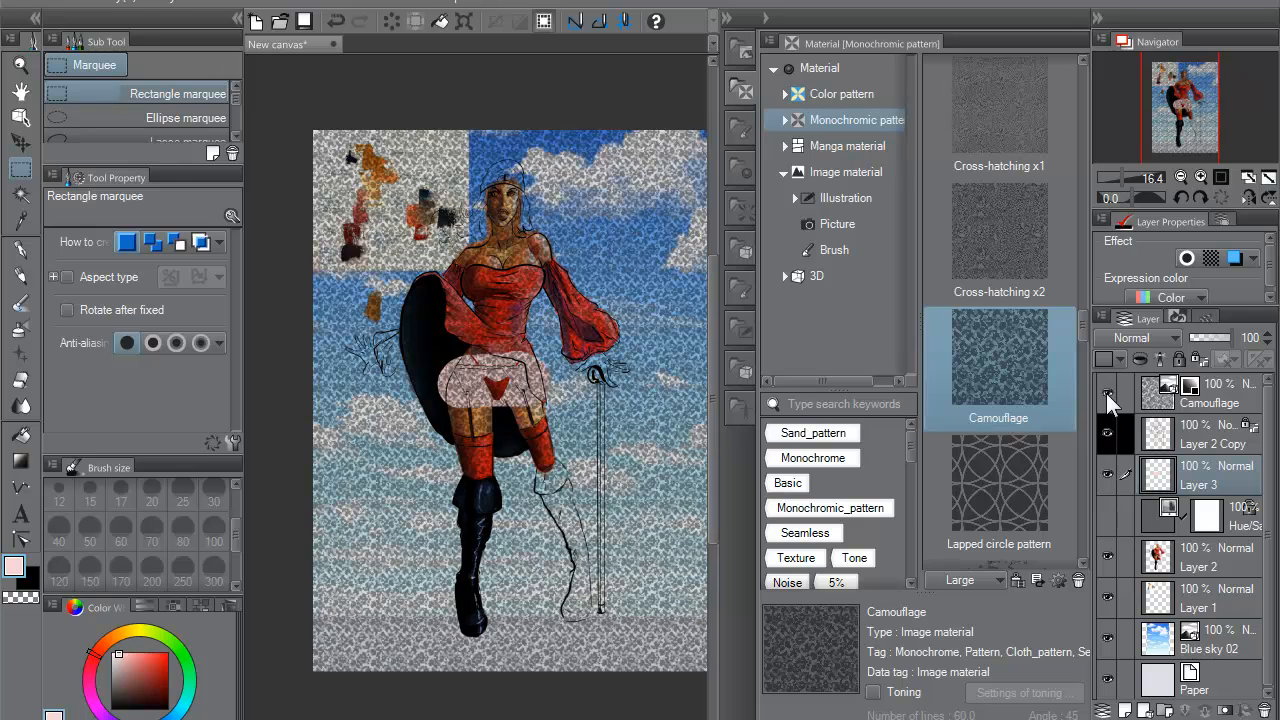
- Hide Layer 3 with the pale pink stroke and delete it
left_click(1192, 606)
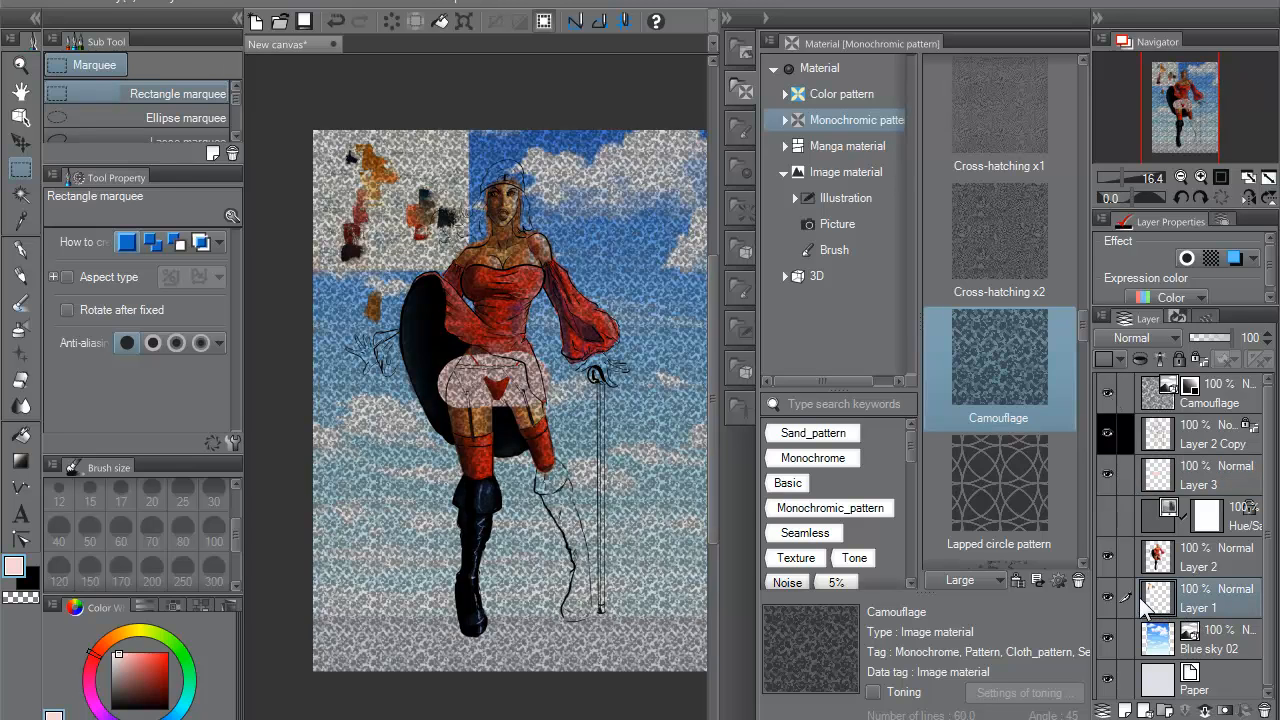
left_click(1109, 475)
left_click(1196, 480)
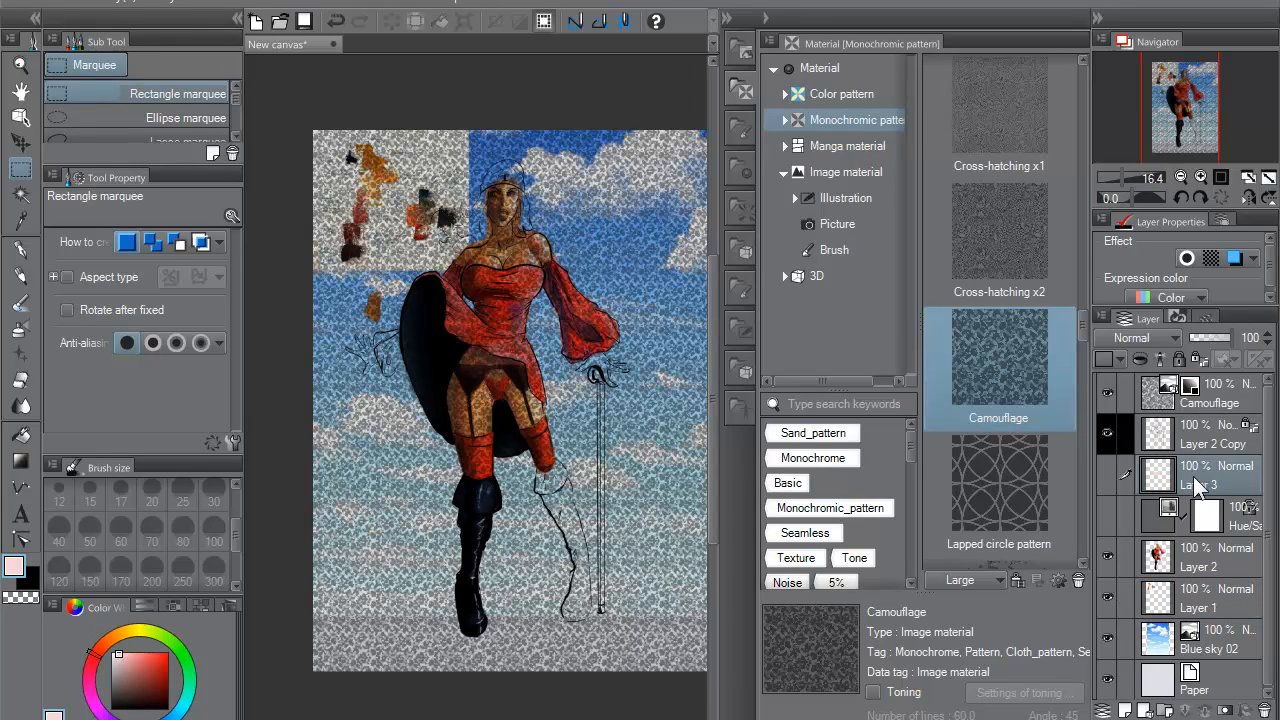
left_click(1264, 710)
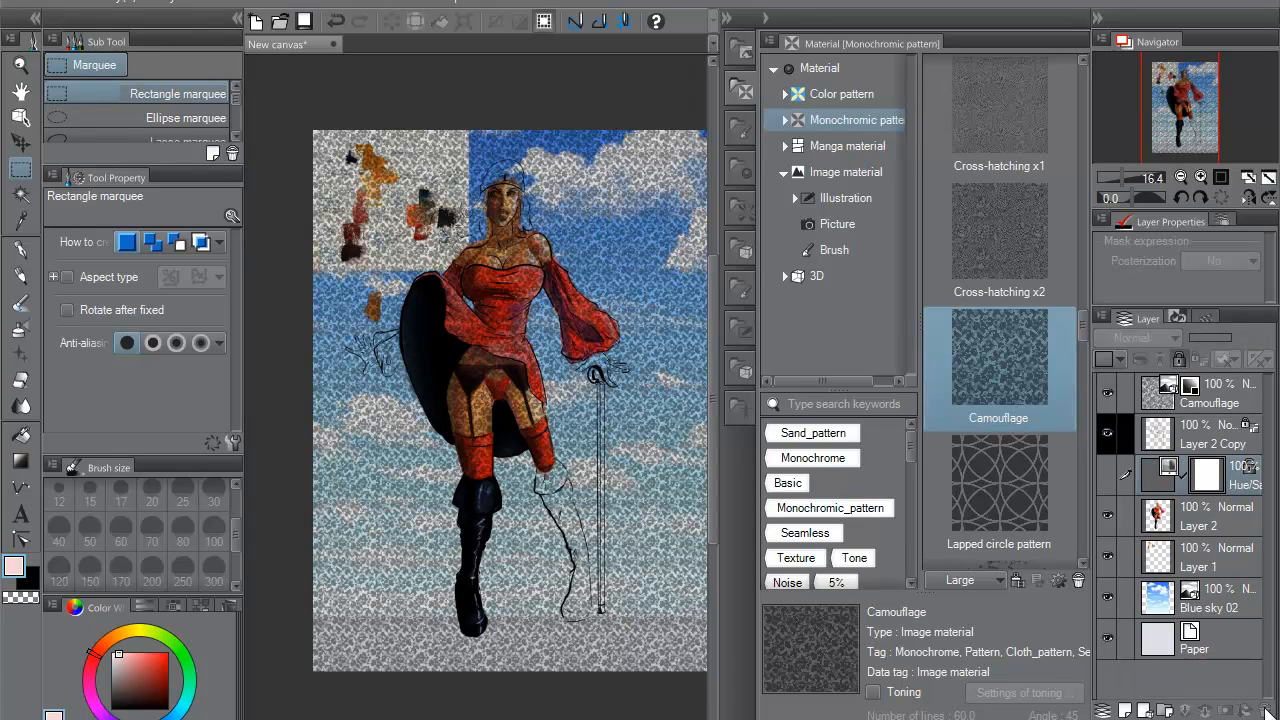
- Unlock the Hue/Saturation layer, compare the artwork with it shown and hidden, and lock it again
left_click(1105, 475)
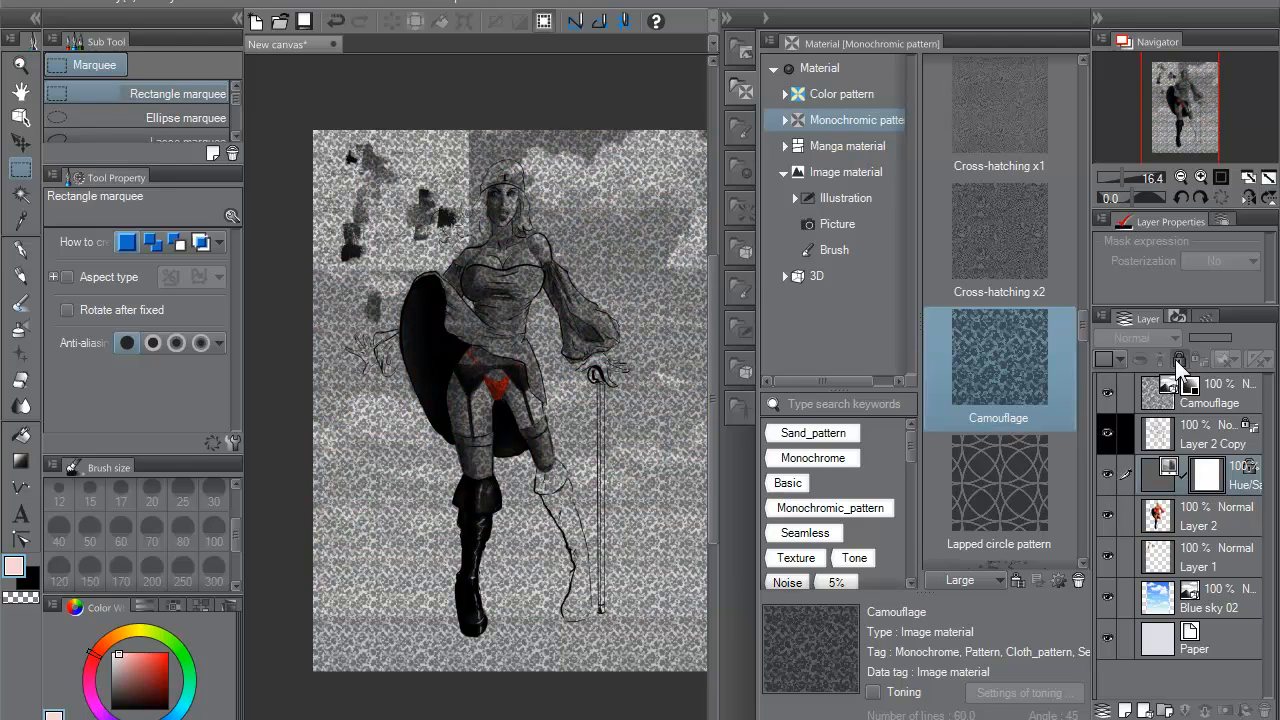
left_click(1108, 473)
left_click(1108, 473)
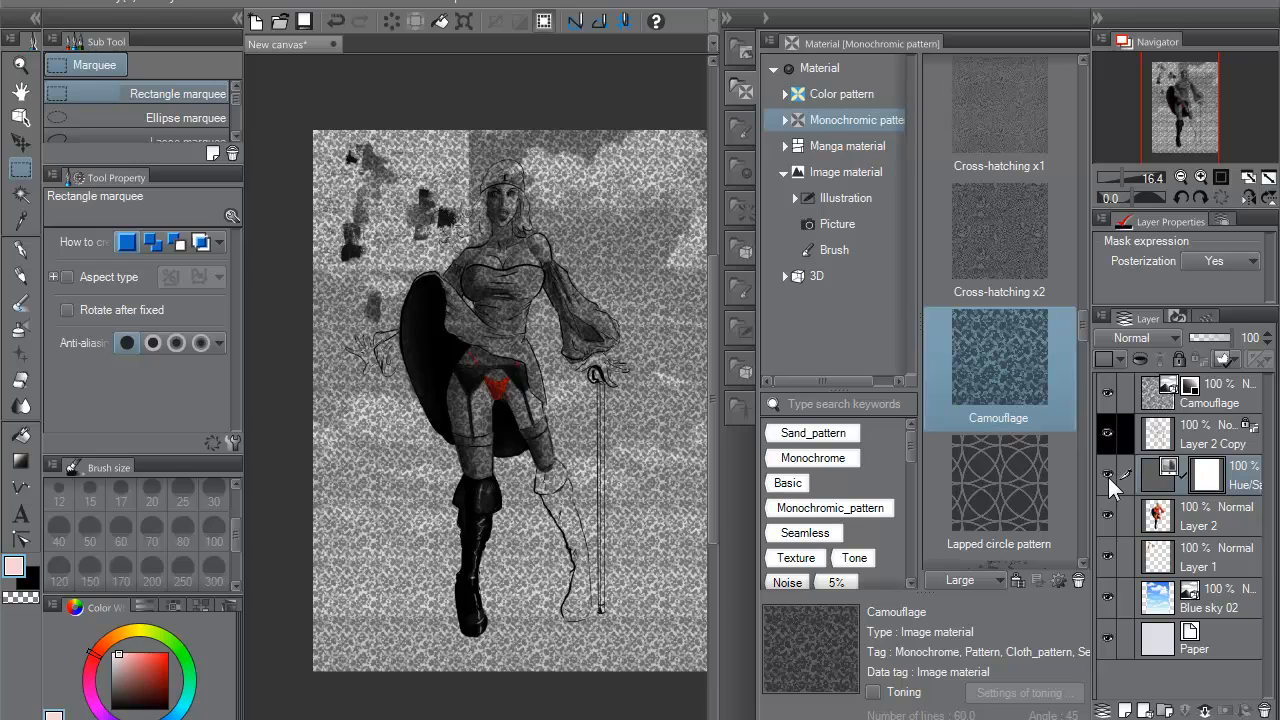
left_click(1108, 474)
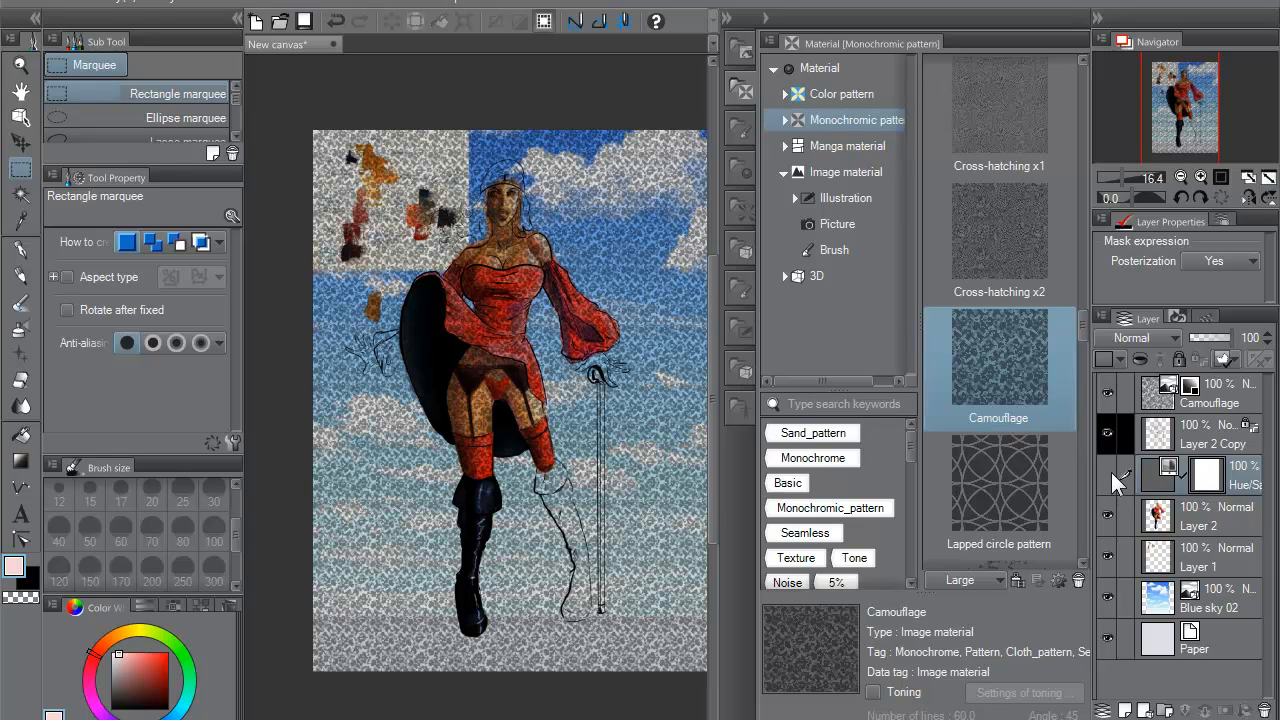
left_click(1177, 358)
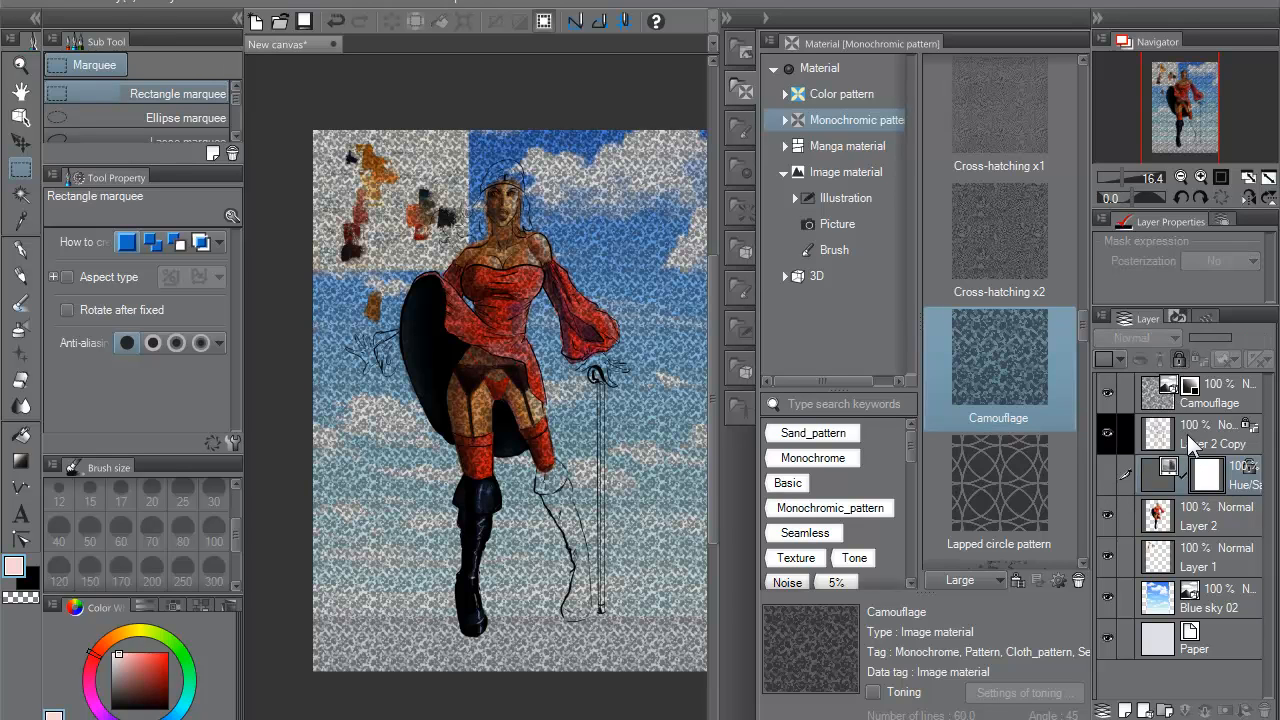
- Create a selection from the tonal pattern of the Camouflage layer
left_click(1126, 394)
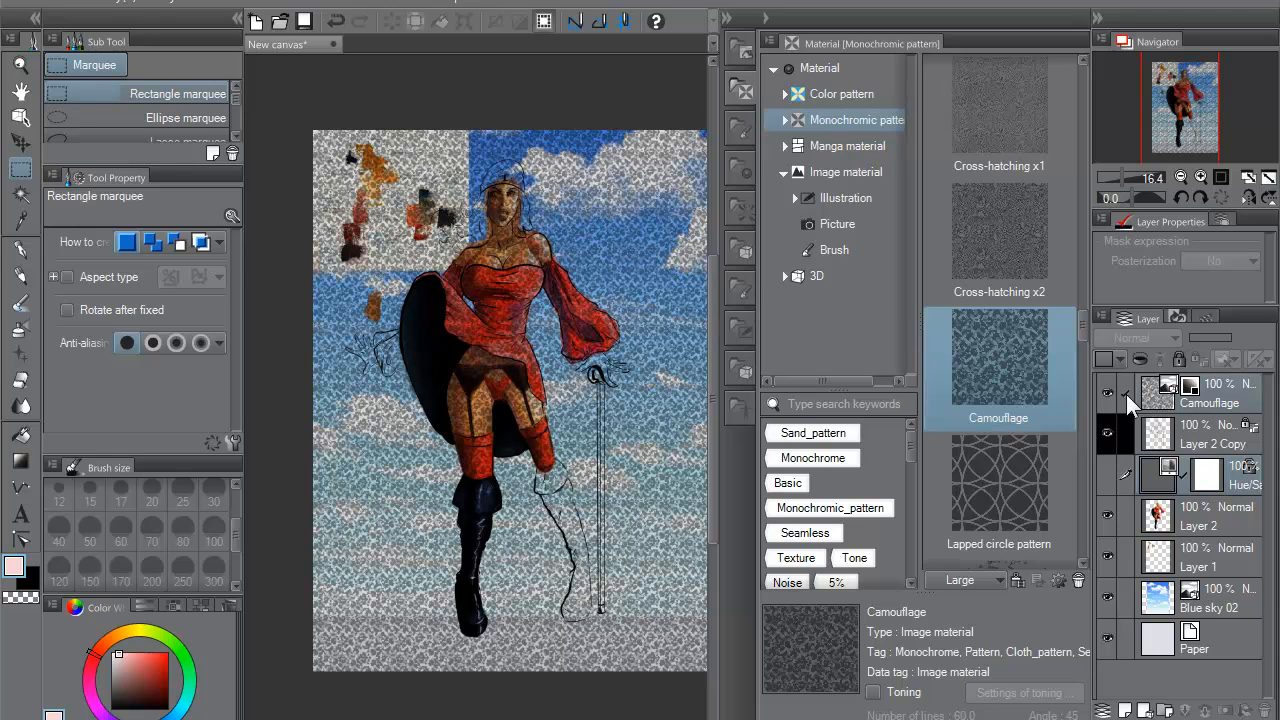
left_click(1215, 404)
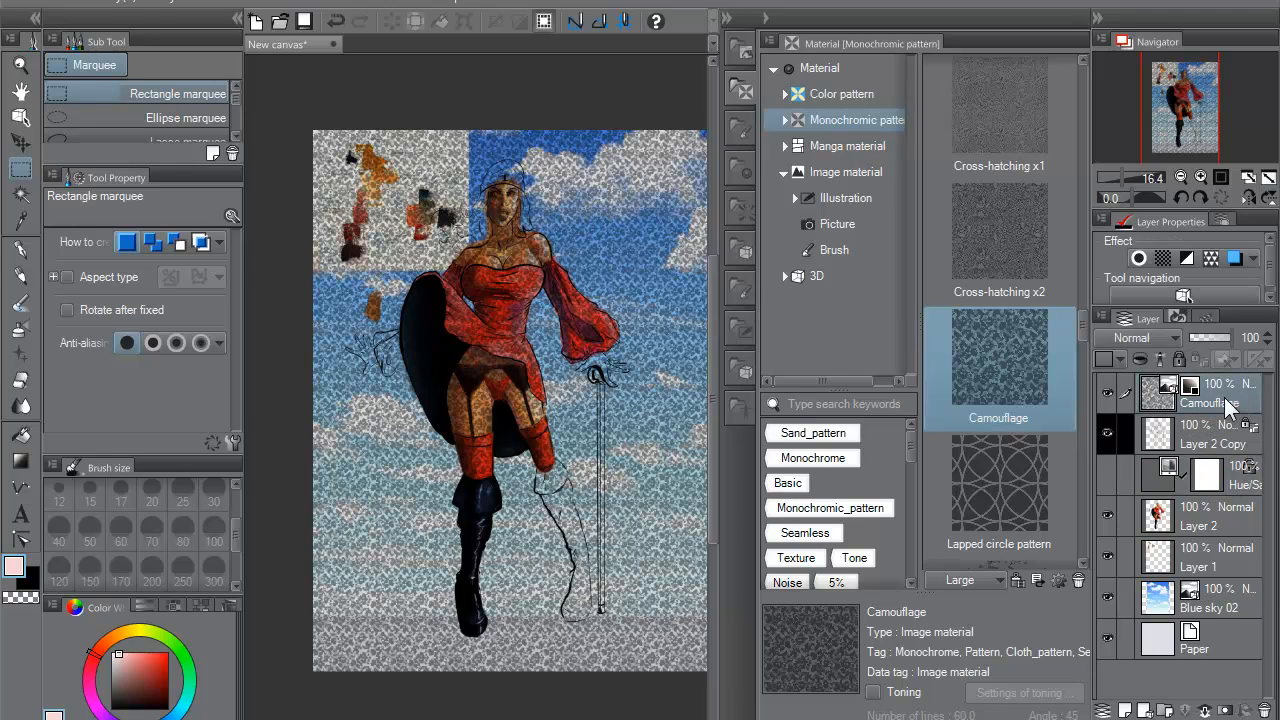
right_click(1206, 404)
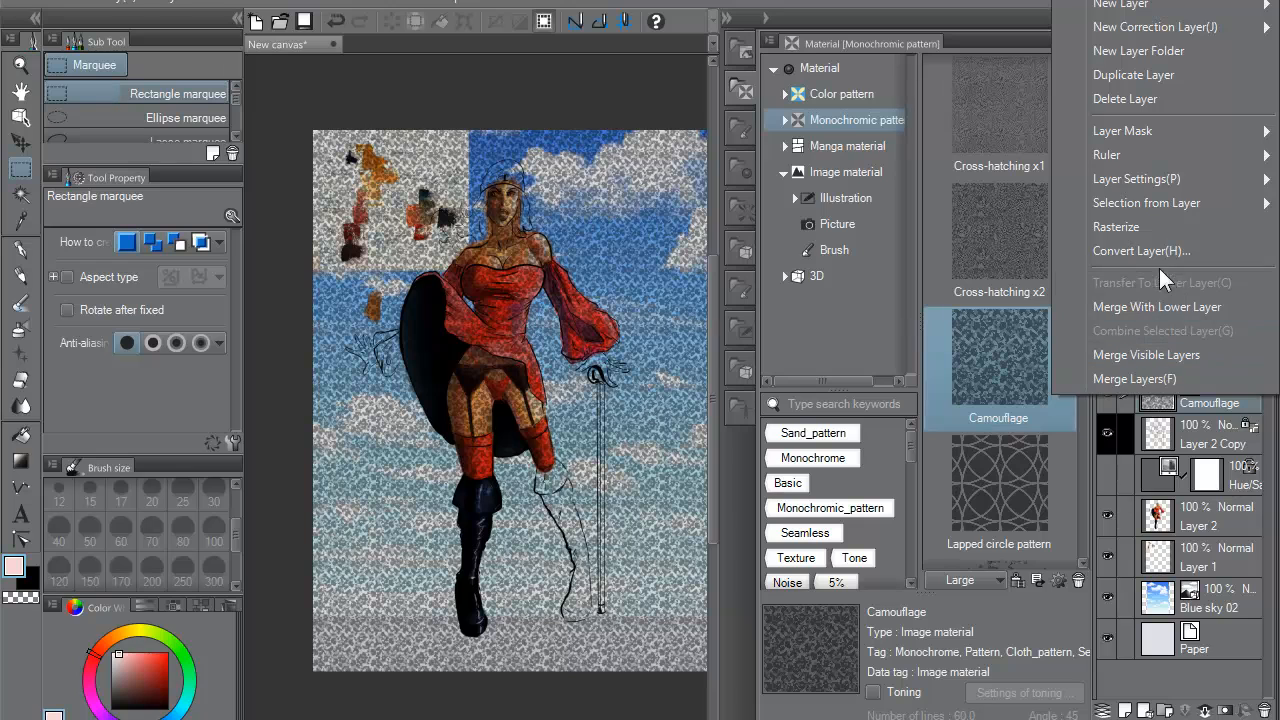
mouse_move(1136, 206)
left_click(950, 207)
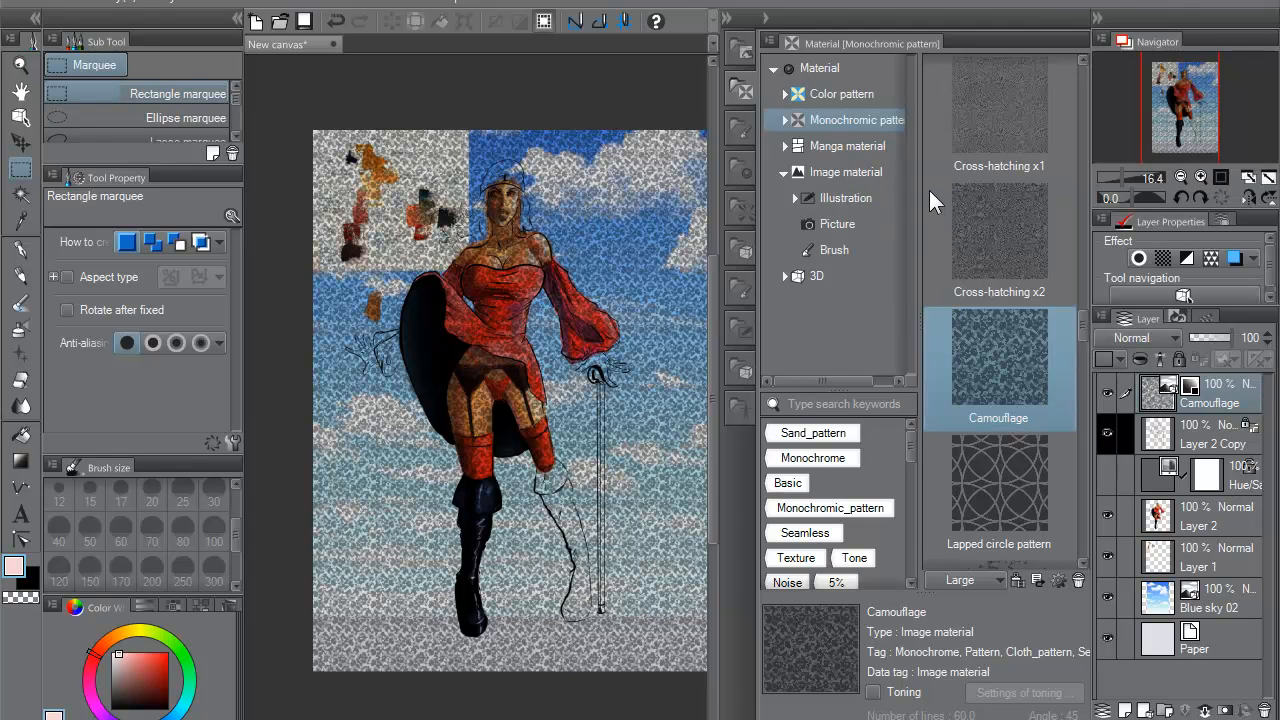
double_click(929, 190)
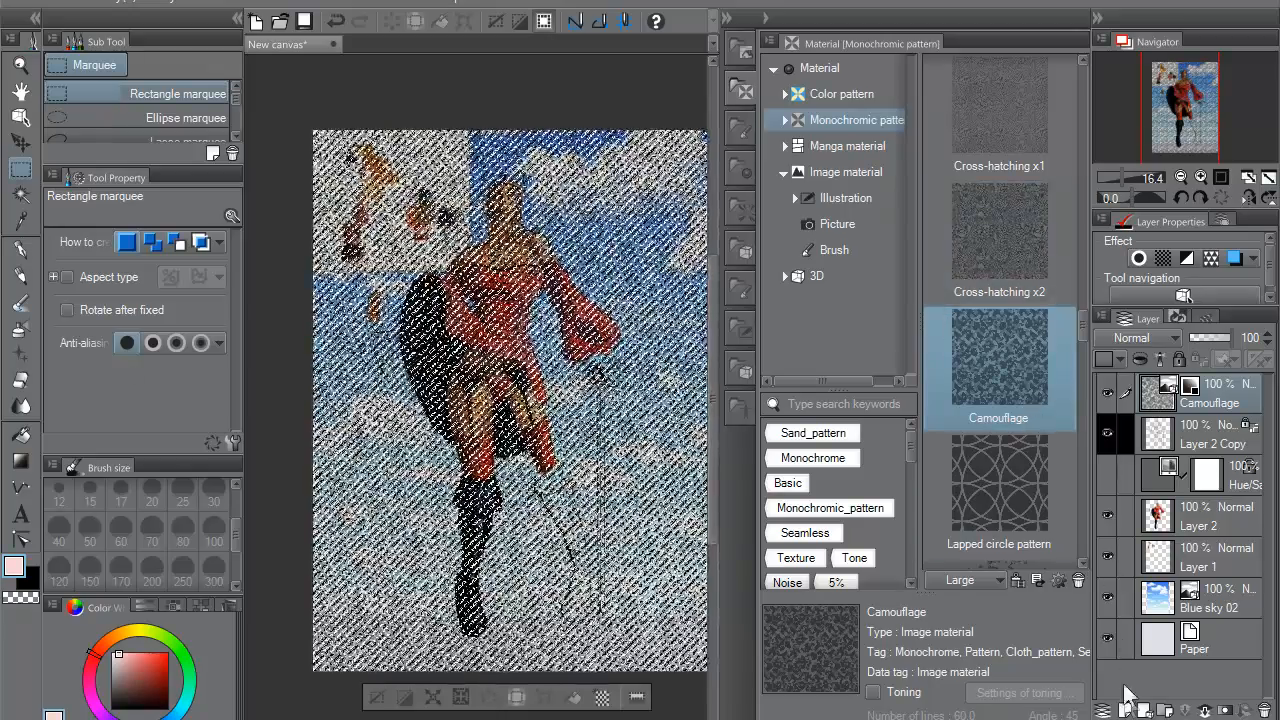
- Add a layer above Layer 2 and paint pale pink through the selection over the skirt and hips, using Transparent watercolor at size 300
left_click(1166, 520)
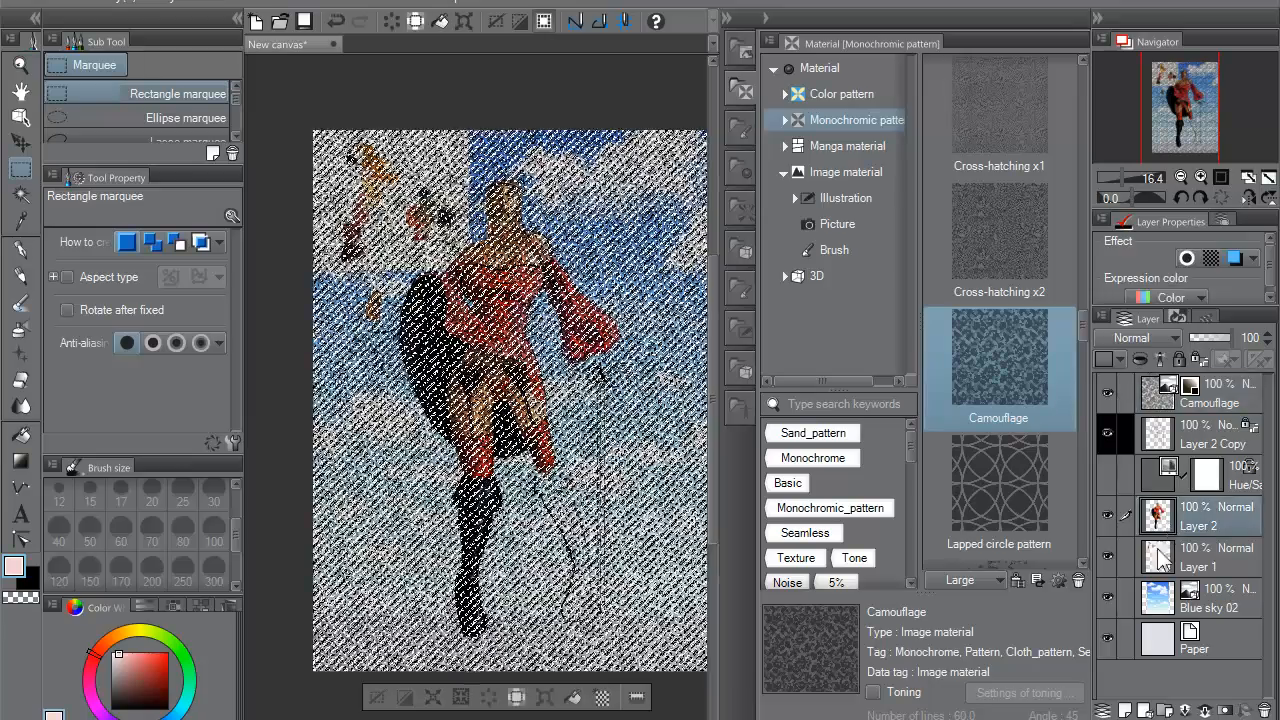
left_click(1125, 709)
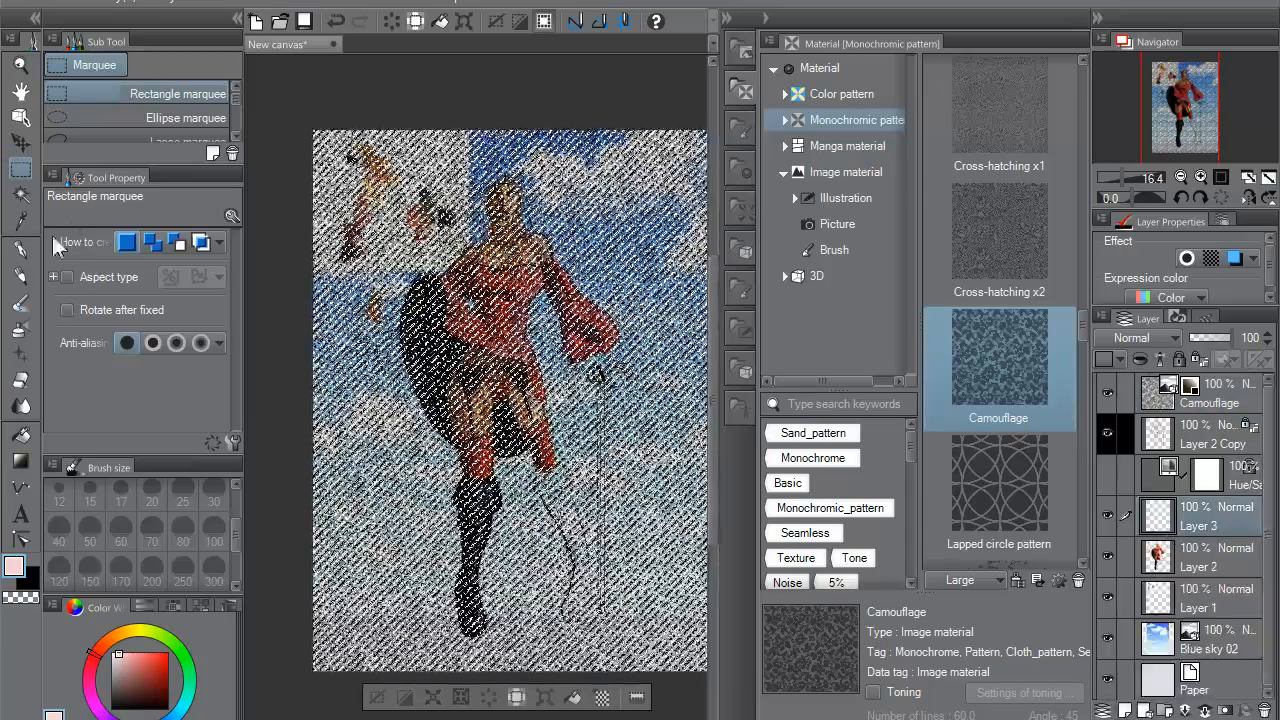
left_click(22, 305)
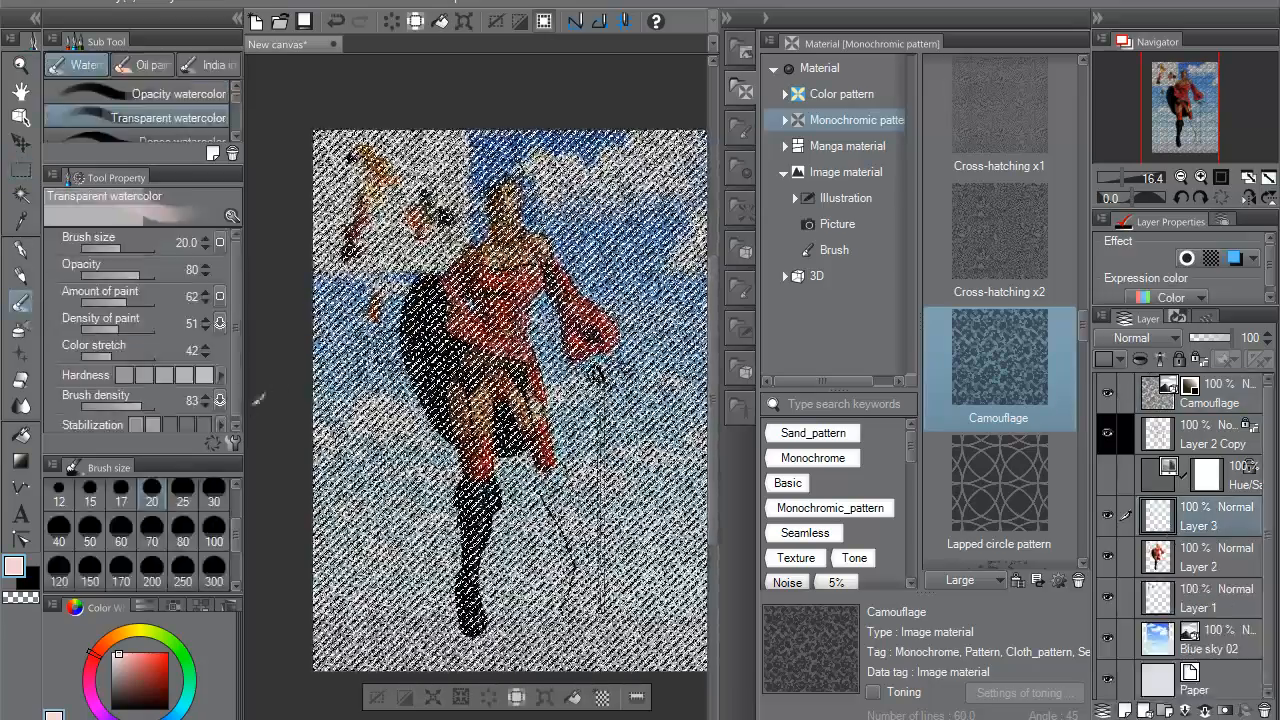
left_click(213, 575)
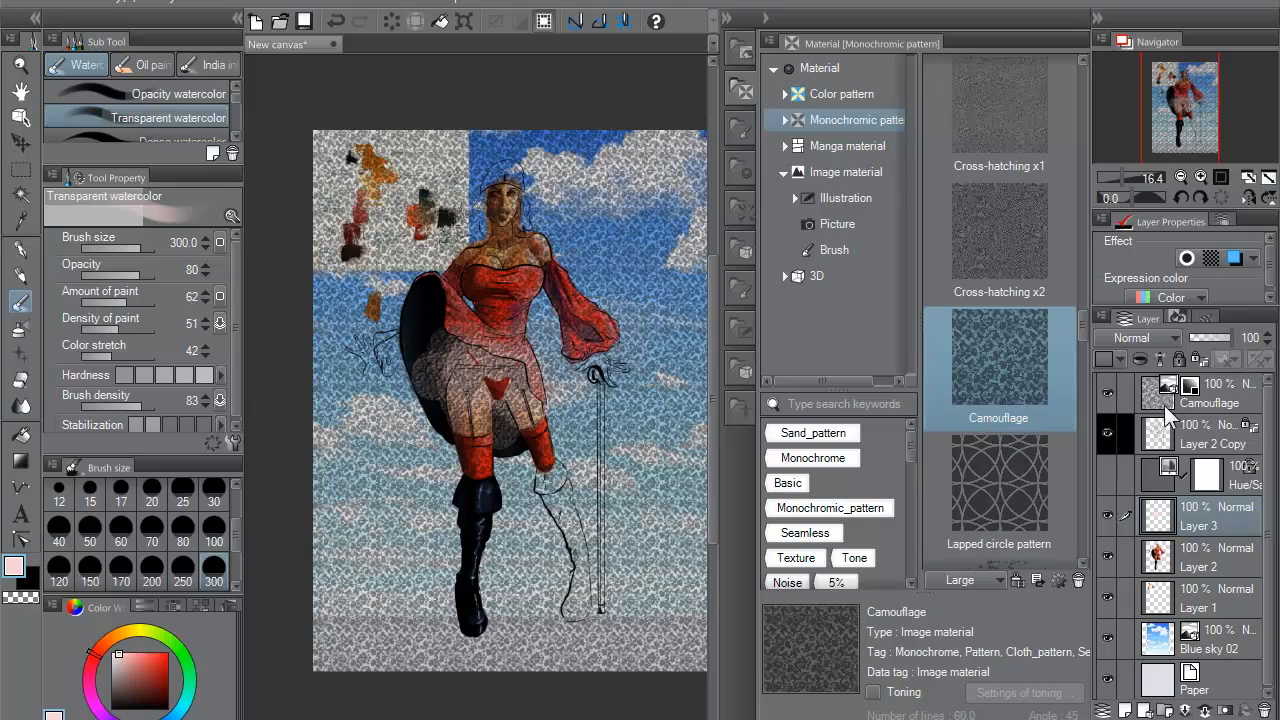
- Delete the Camouflage pattern layer
left_click(1218, 397)
left_click(1264, 710)
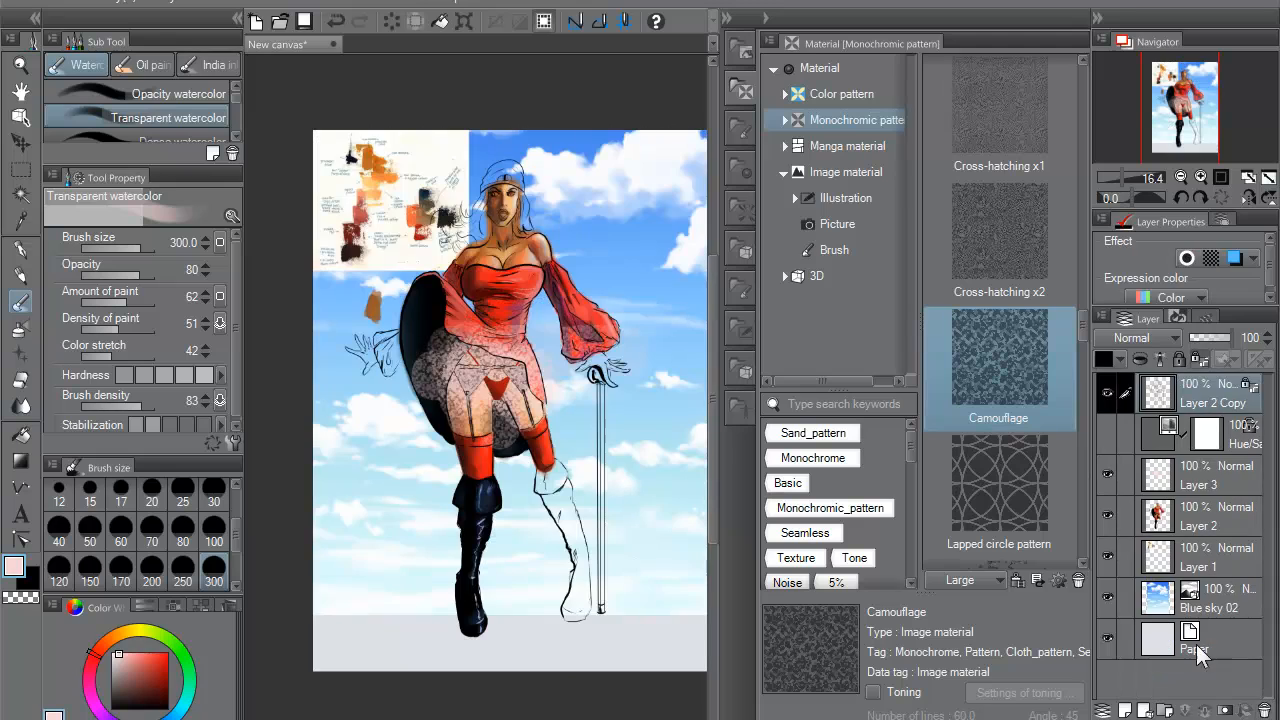
- Try the Screen, Glow dodge, Overlay and Soft light blending modes on Layer 3
left_click(1188, 478)
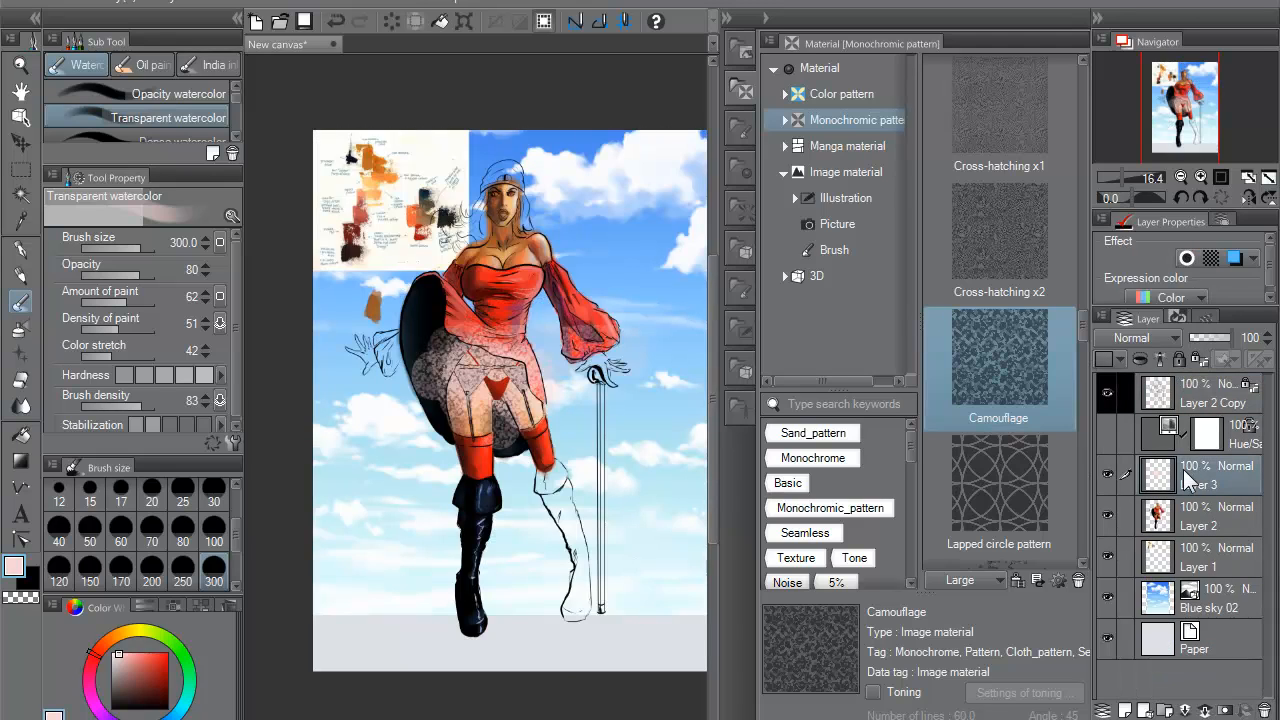
left_click(1172, 336)
left_click(1125, 498)
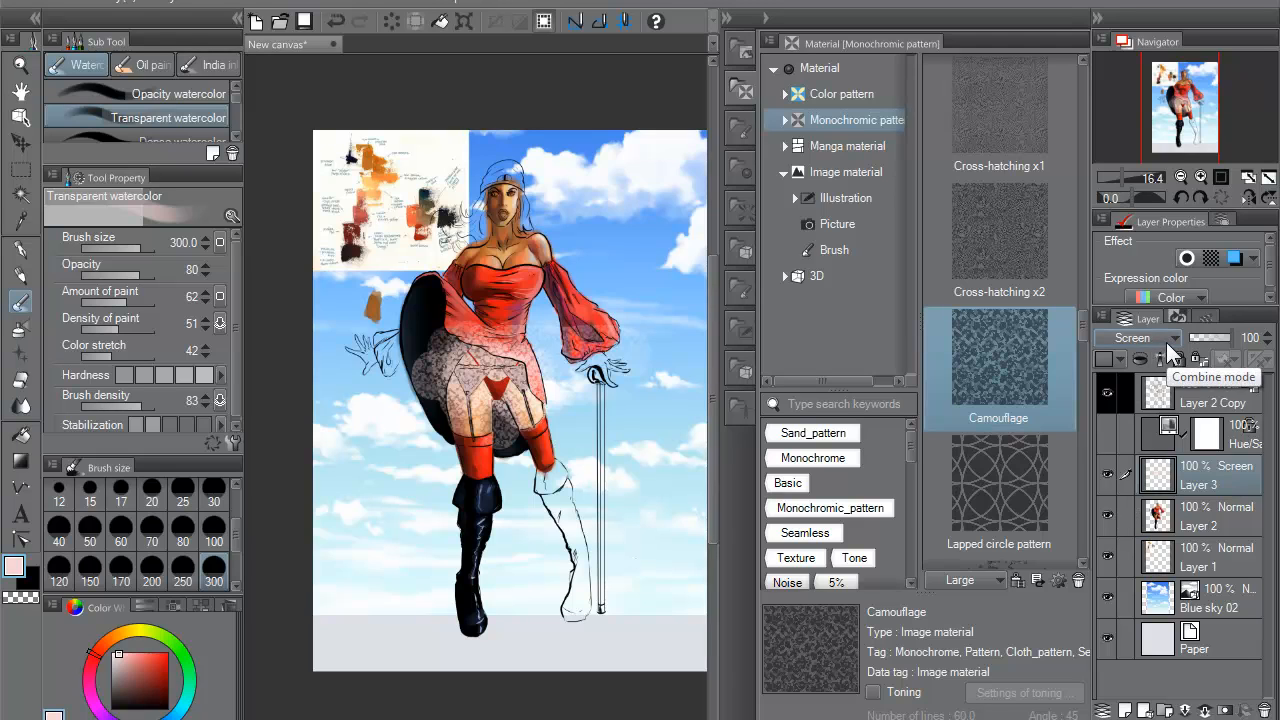
left_click(1166, 343)
left_click(1116, 533)
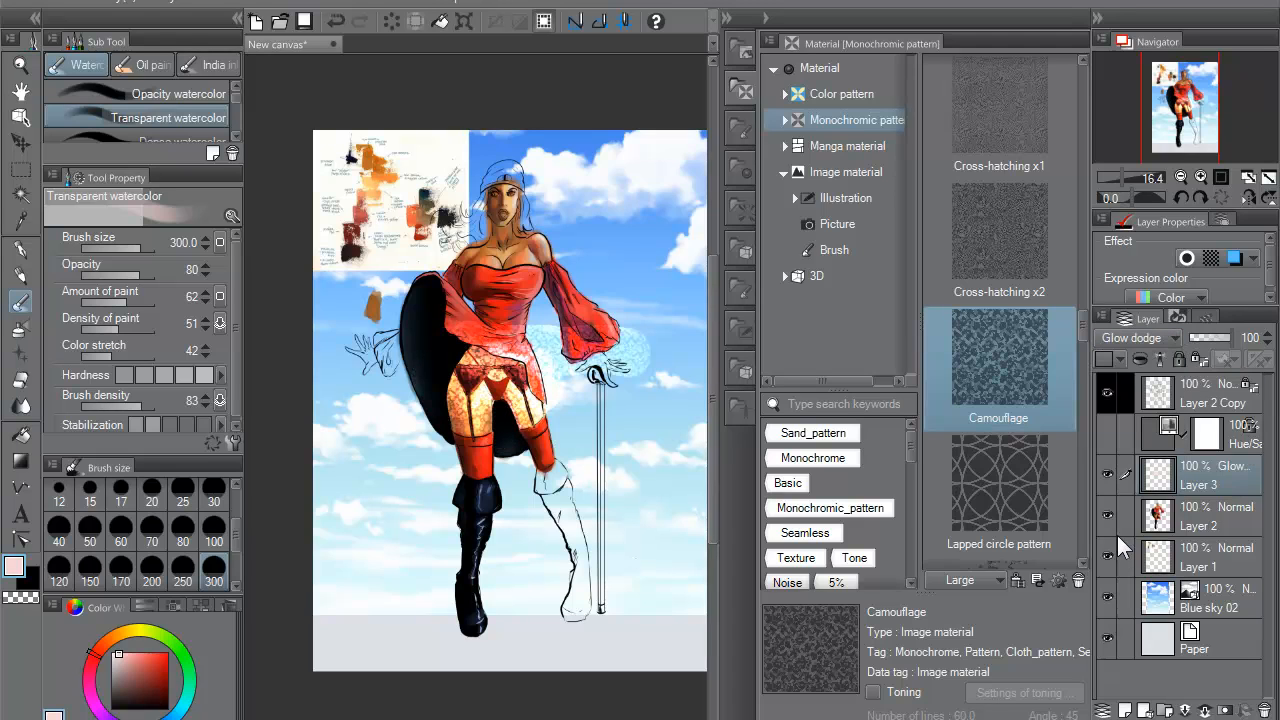
left_click(1169, 336)
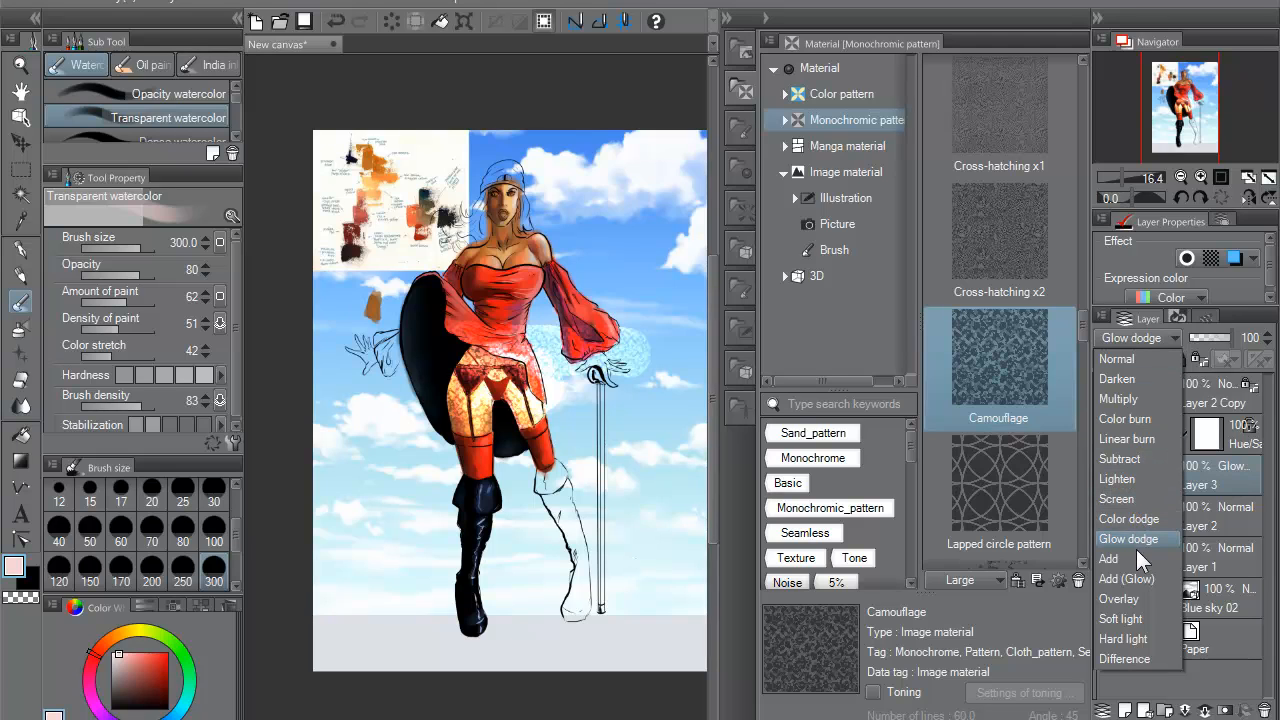
left_click(1127, 597)
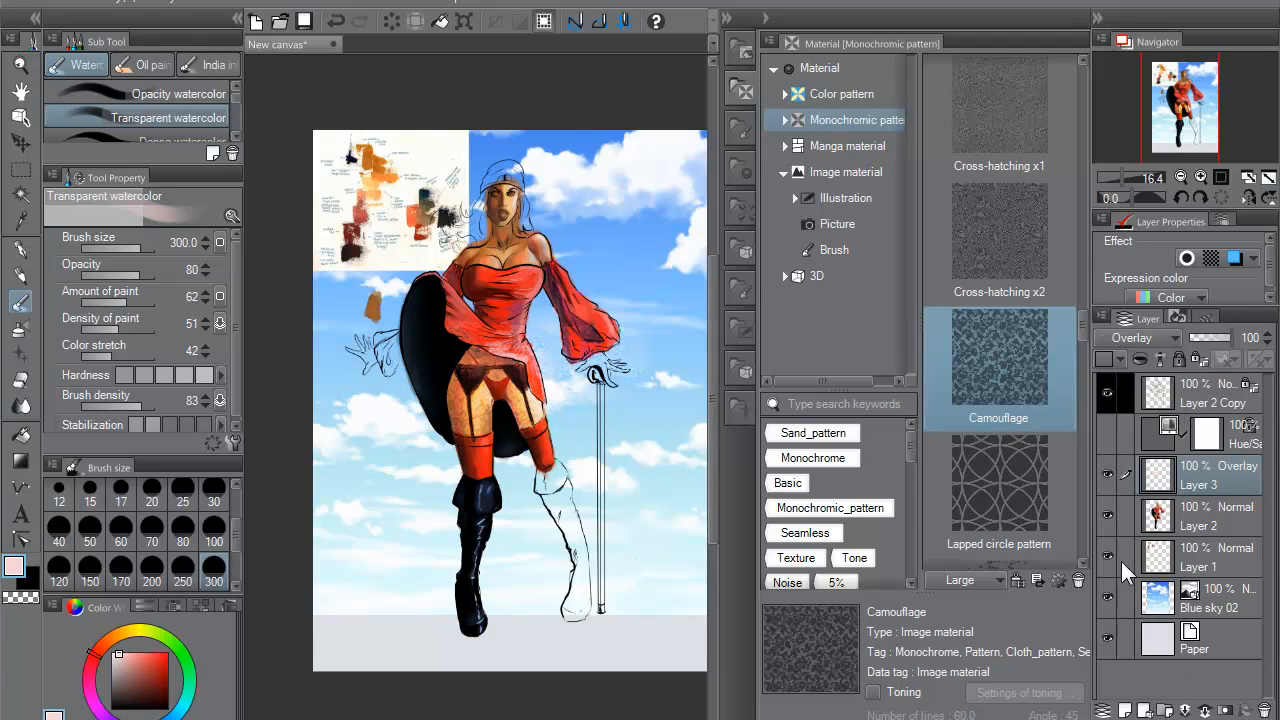
left_click(1177, 338)
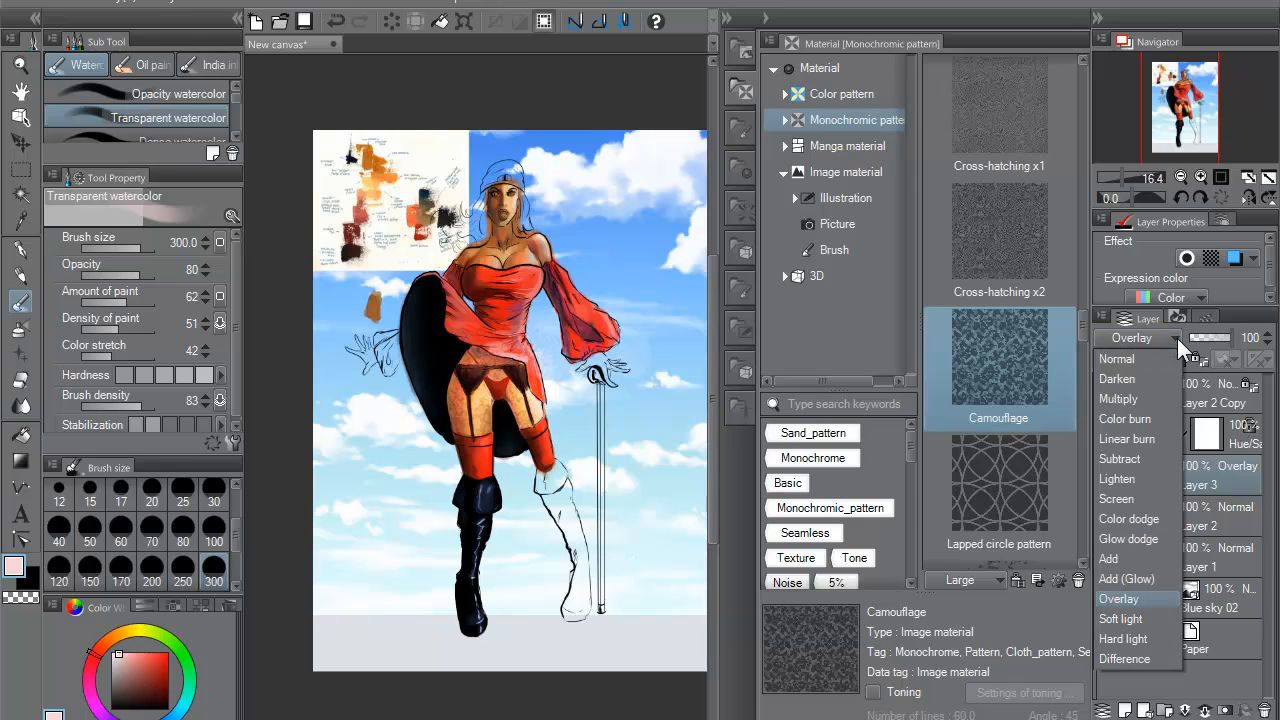
left_click(1118, 620)
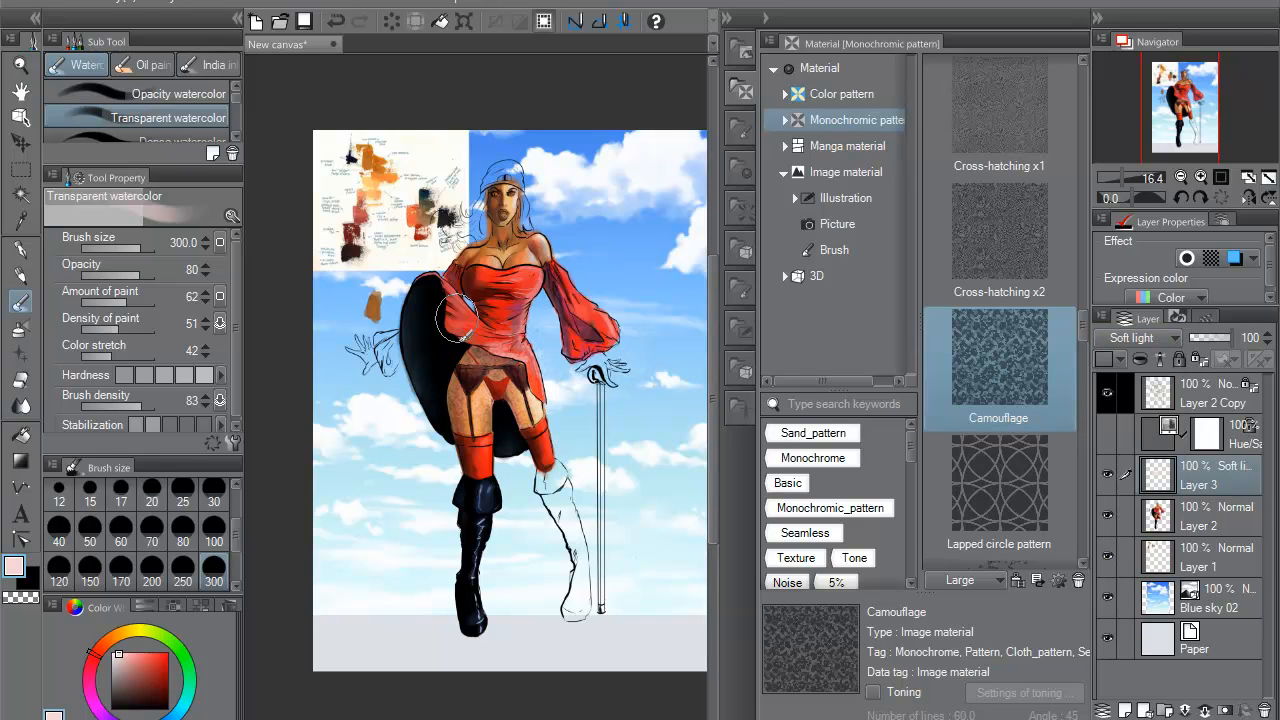
- Examine the texture on the hips and thighs with the Layer 2 Copy line art and Layer 3 each hidden and shown
scroll(533, 425, "up", 4)
scroll(533, 425, "up", 10)
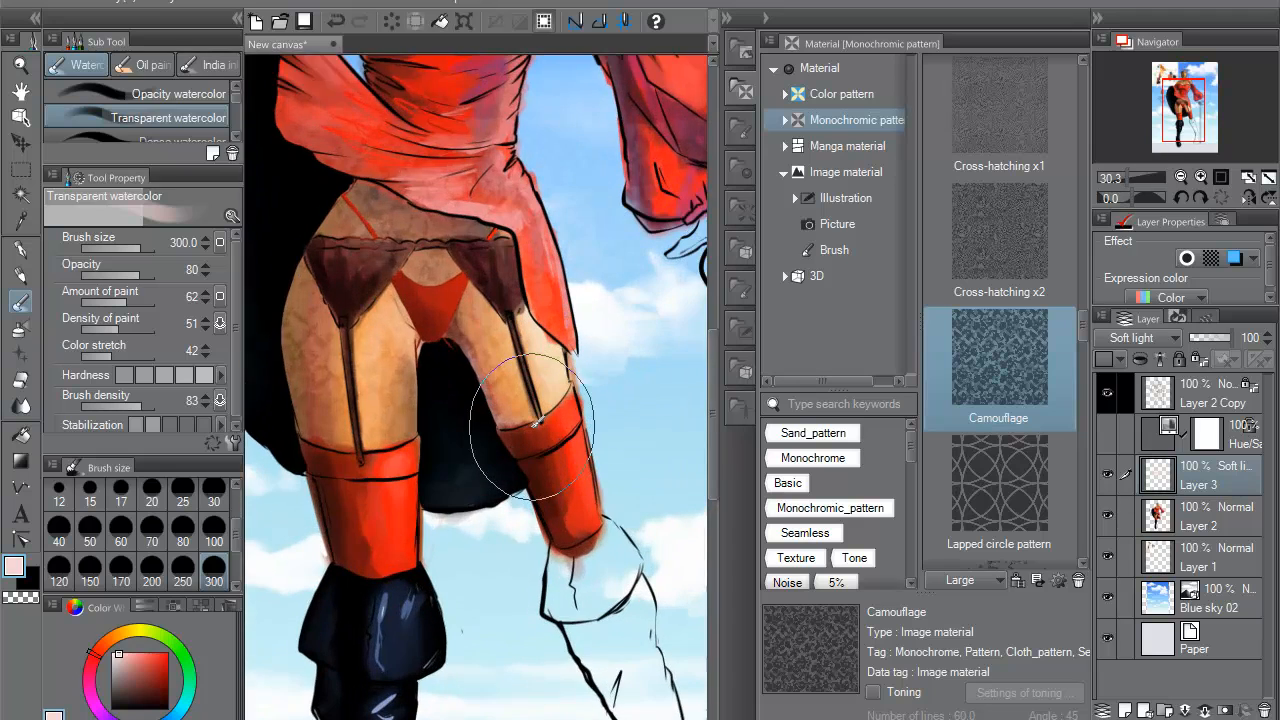
mouse_move(497, 367)
left_mouse_down()
mouse_move(514, 343)
mouse_move(557, 413)
left_mouse_up()
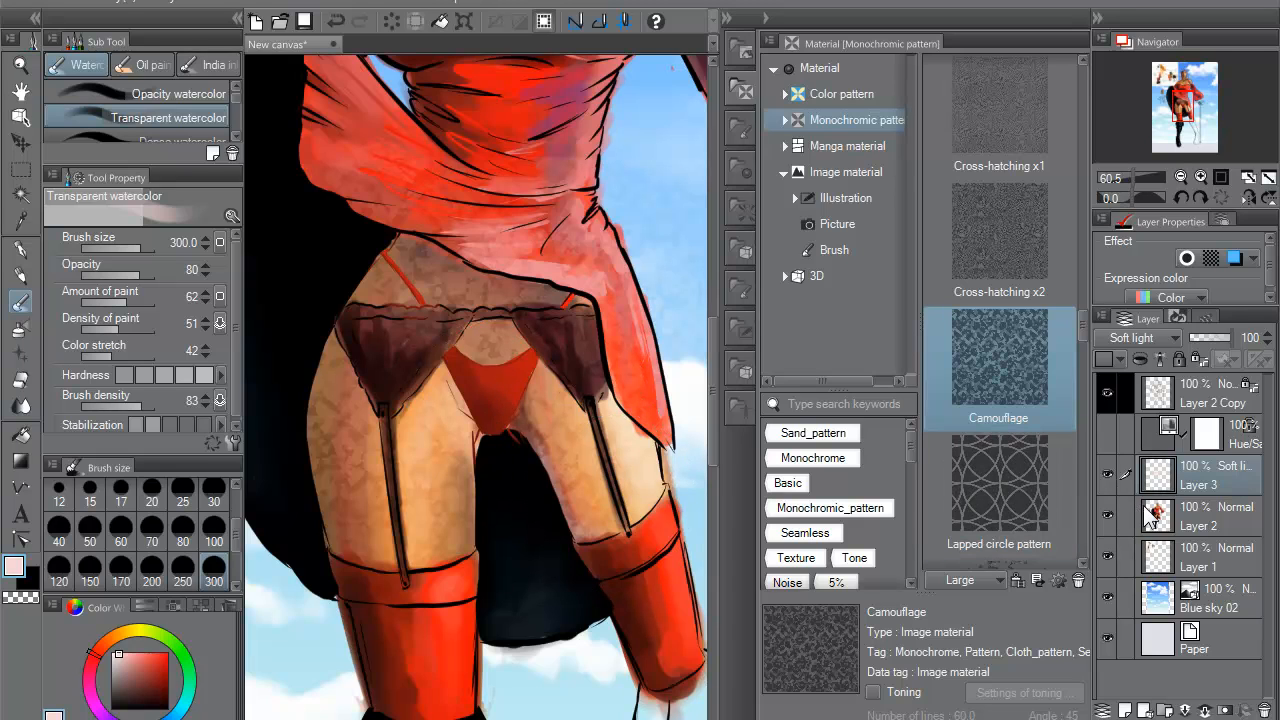
left_click(1106, 392)
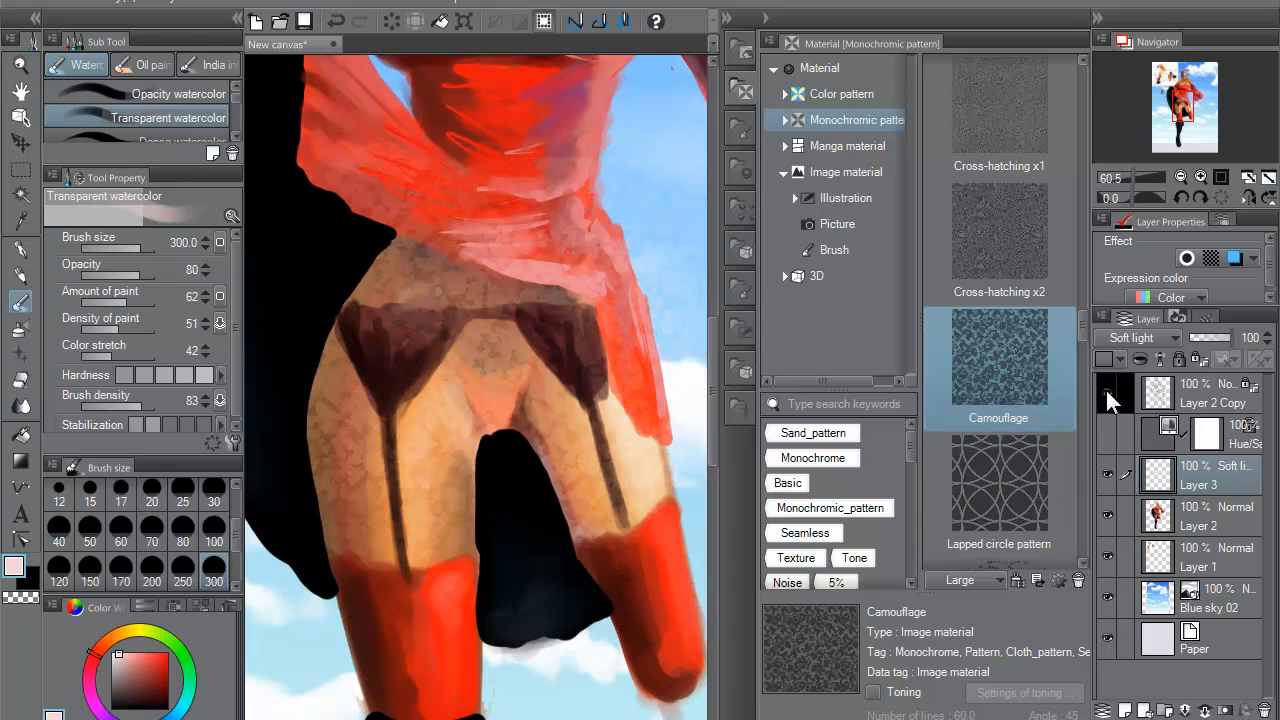
left_click(1105, 389)
left_click(1109, 474)
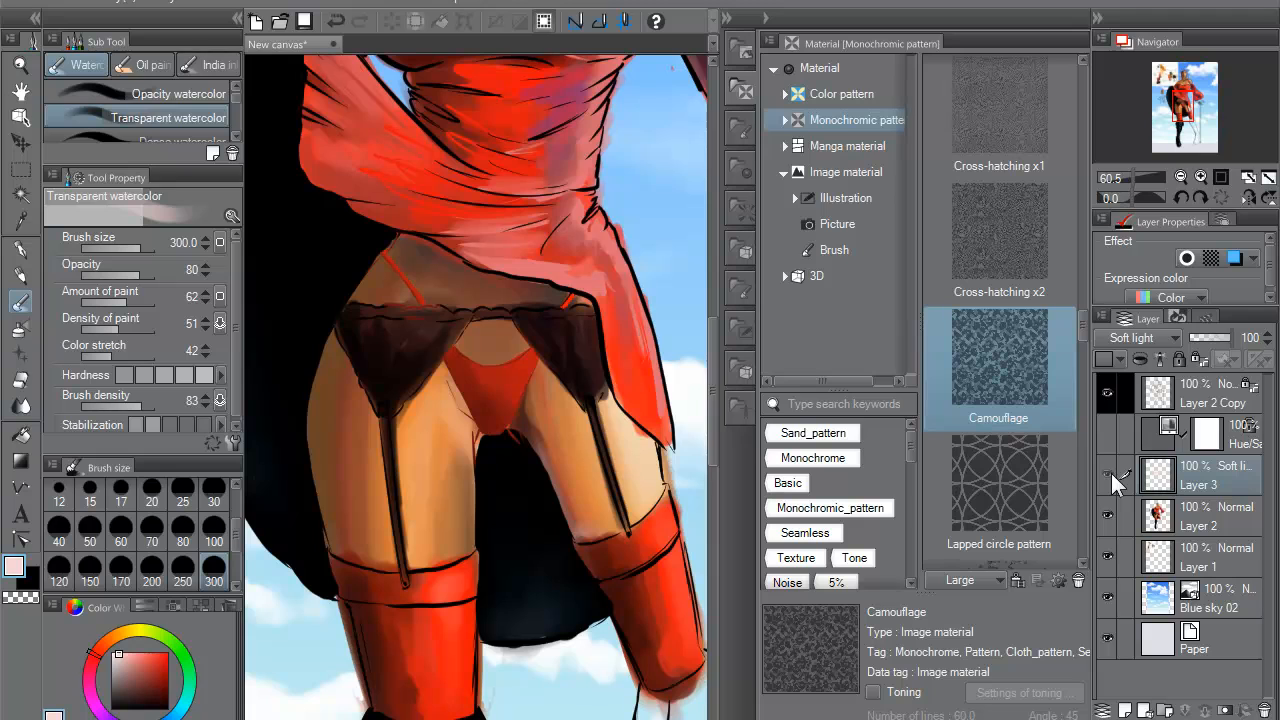
left_click(1110, 474)
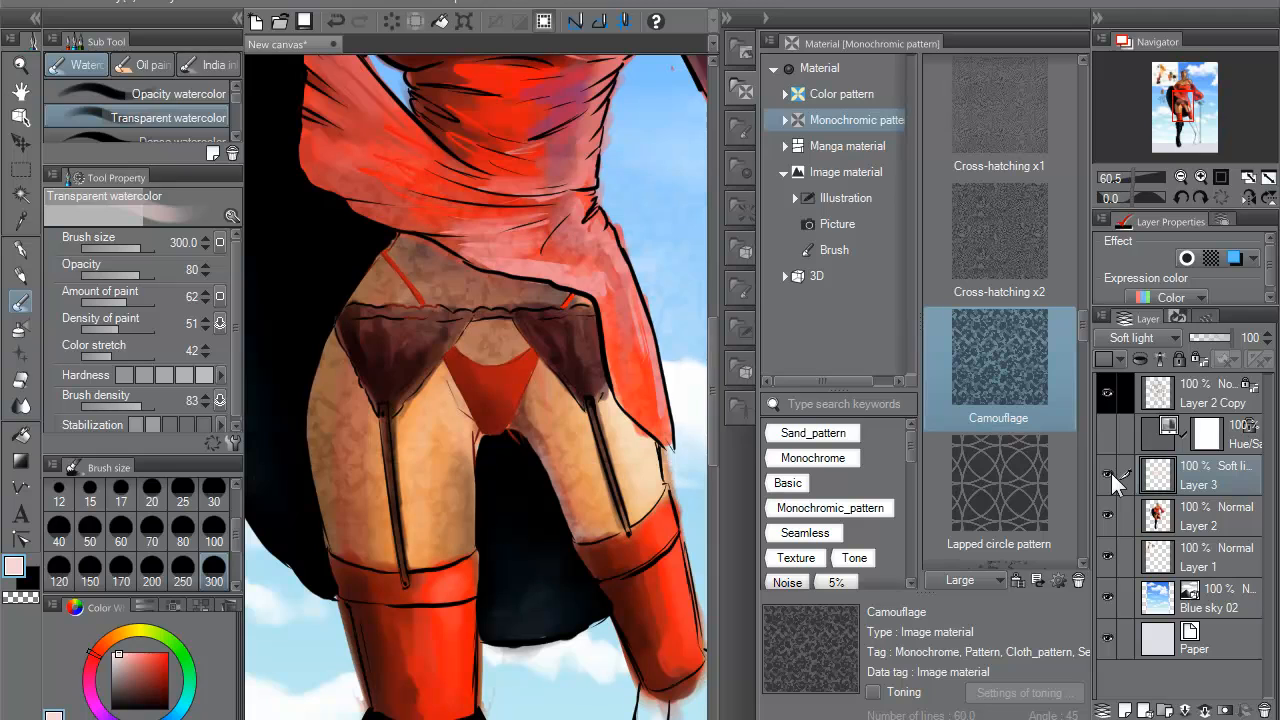
- Set Layer 3 to Normal blending mode and lower its opacity to 23%
left_click(1174, 338)
left_click(1140, 361)
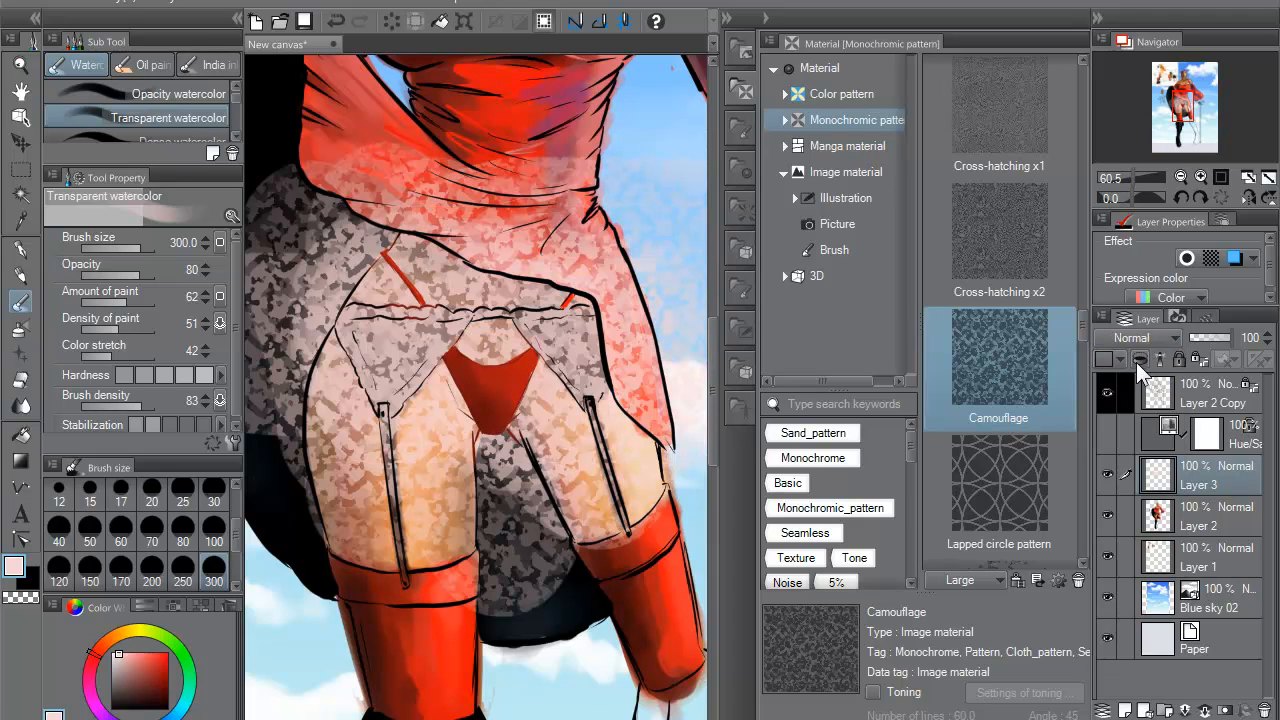
left_click(1220, 338)
left_click_drag(1220, 338, 1199, 338)
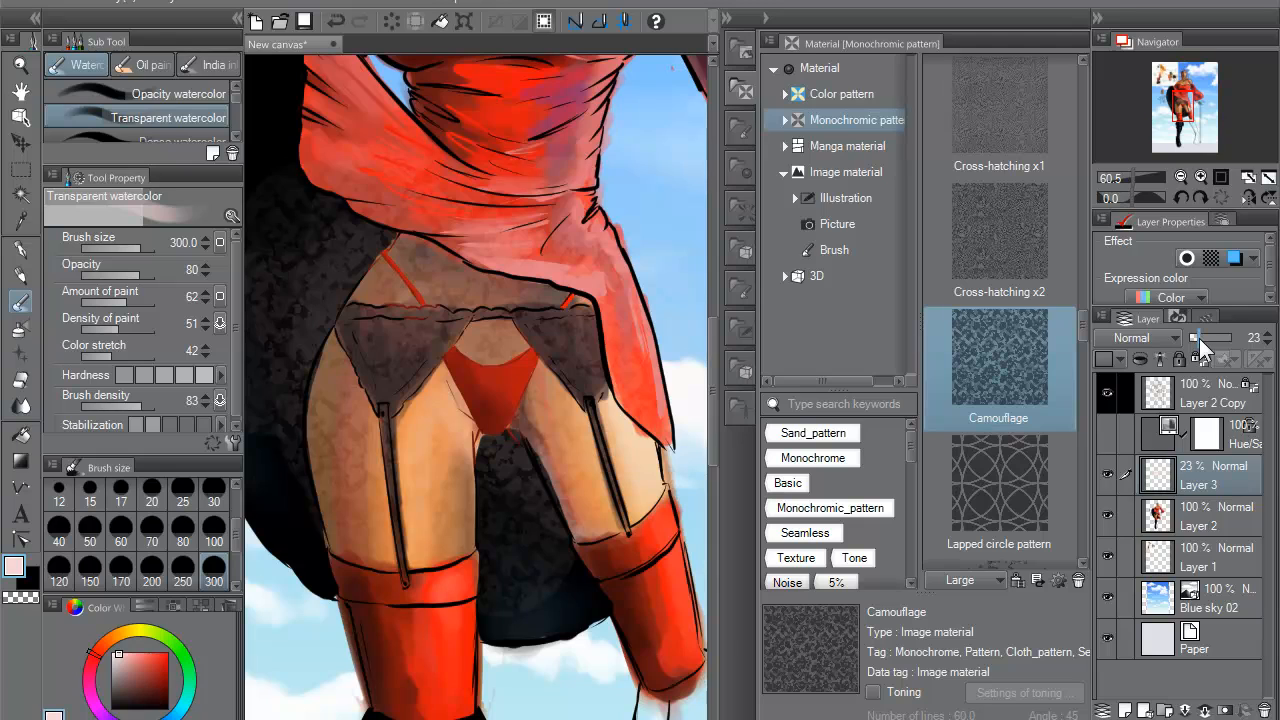
- Erase the pattern from the cape, dress, thighs and belly with the Soft eraser, keeping it on the dark lace garter belt
left_click(20, 379)
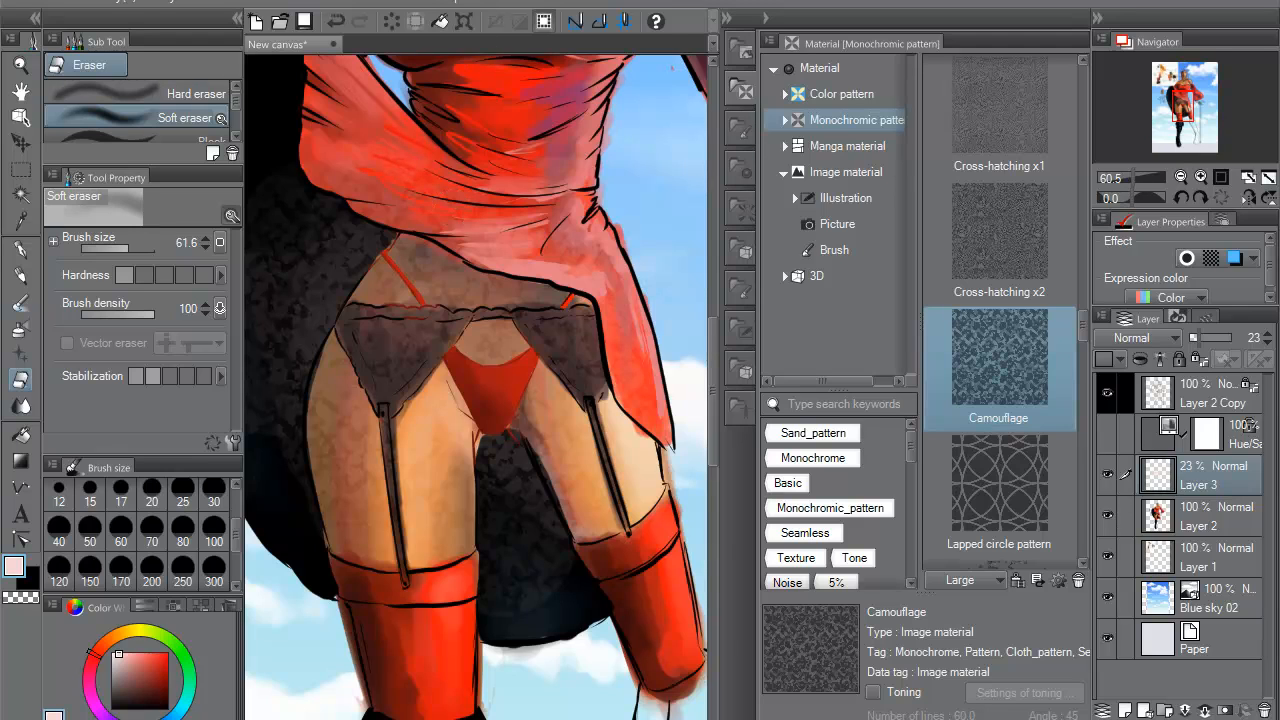
mouse_move(527, 471)
left_mouse_down()
mouse_move(557, 577)
mouse_move(517, 607)
mouse_move(497, 541)
mouse_move(514, 439)
mouse_move(523, 467)
mouse_move(420, 500)
mouse_move(417, 598)
mouse_move(446, 559)
mouse_move(449, 488)
mouse_move(539, 535)
left_mouse_up()
mouse_move(450, 565)
left_mouse_down()
mouse_move(437, 608)
mouse_move(414, 412)
mouse_move(462, 514)
mouse_move(417, 317)
mouse_move(423, 363)
mouse_move(314, 337)
mouse_move(294, 494)
mouse_move(371, 431)
left_mouse_up()
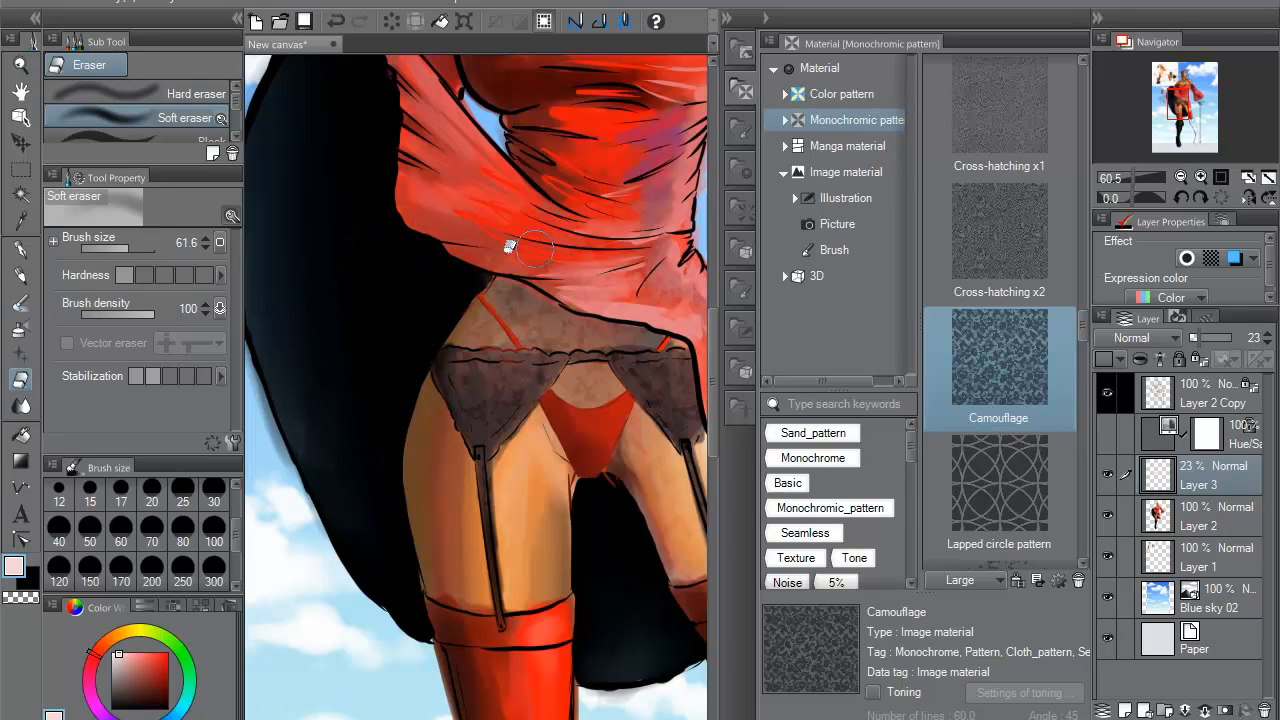
left_click_drag(660, 229, 564, 292)
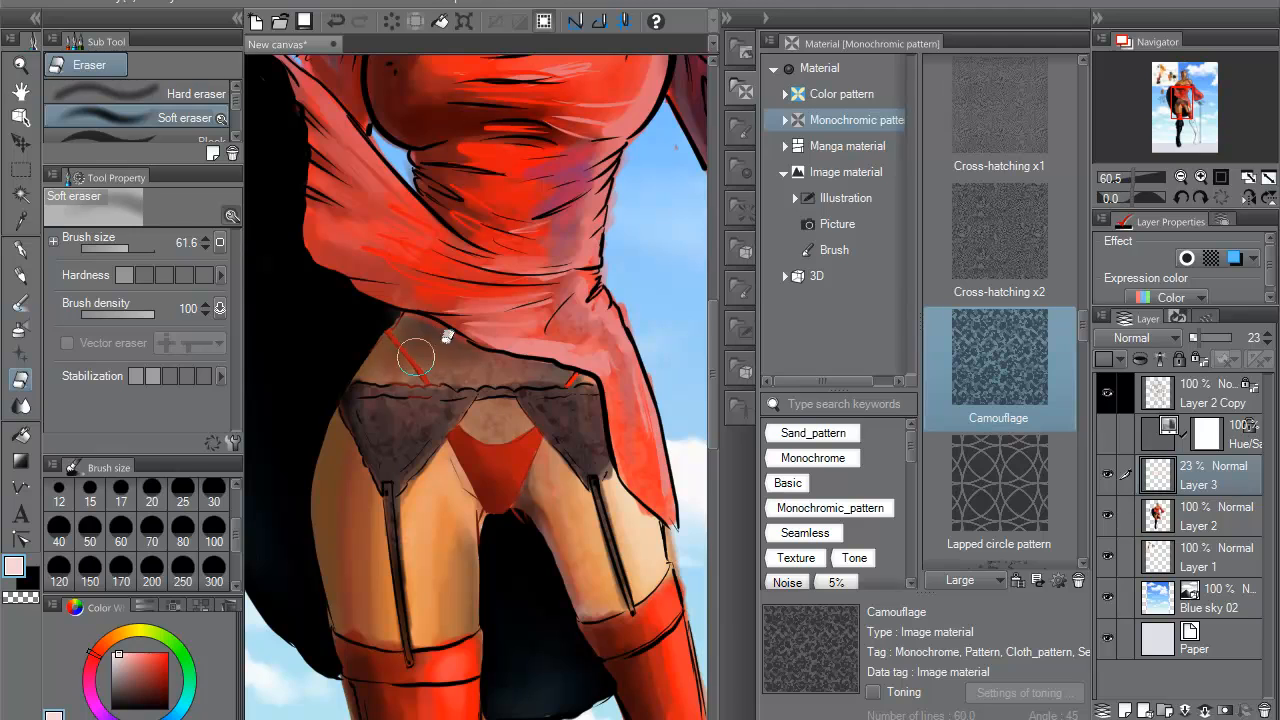
mouse_move(553, 347)
left_mouse_down()
mouse_move(574, 315)
mouse_move(632, 403)
mouse_move(654, 505)
mouse_move(643, 485)
mouse_move(592, 600)
mouse_move(504, 431)
mouse_move(482, 456)
mouse_move(486, 483)
mouse_move(516, 380)
mouse_move(552, 367)
mouse_move(444, 376)
left_mouse_up()
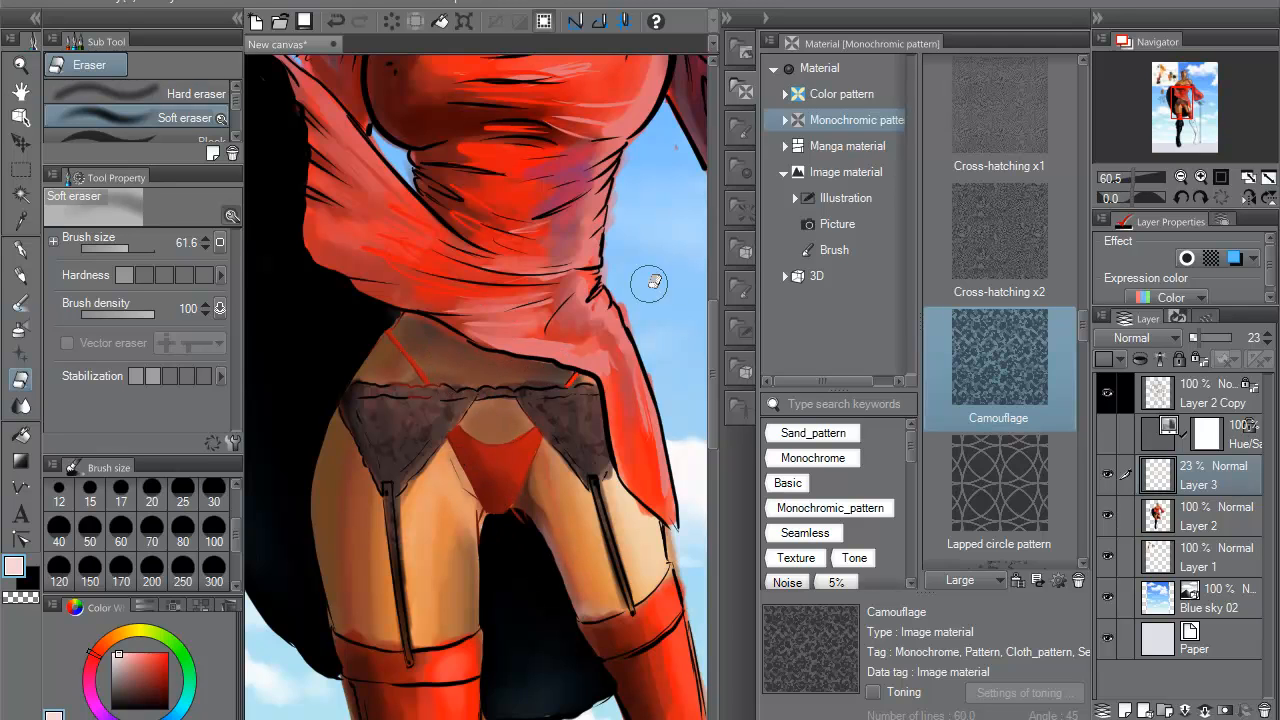
- Dab small irregular spots out of the garter belt's lace texture using the G-pen at size 20 with transparent color
left_click(20, 248)
left_click(155, 495)
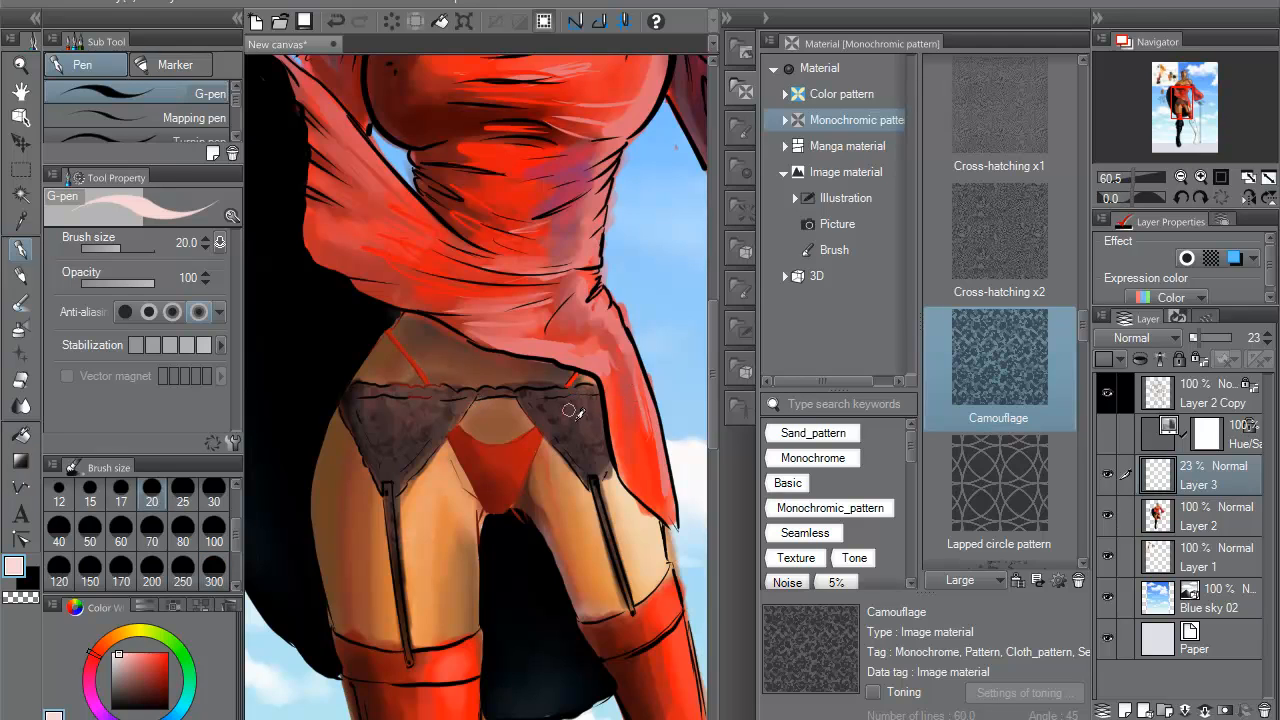
left_click(20, 597)
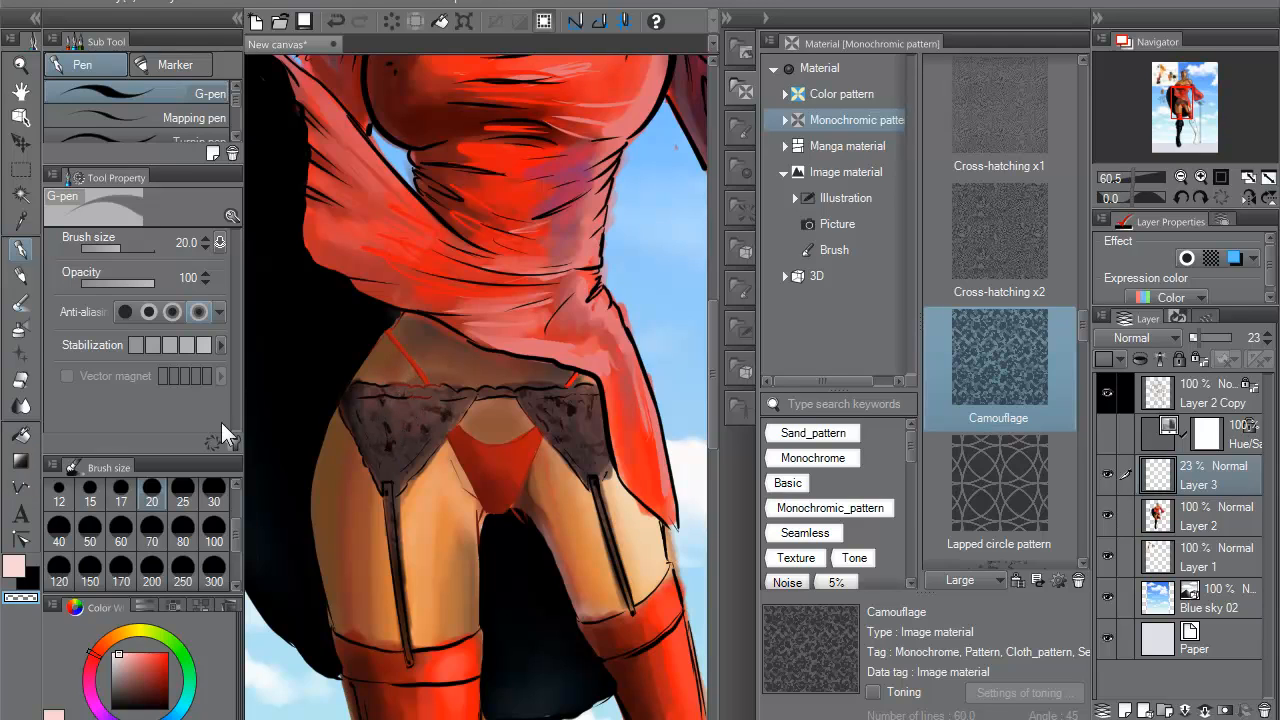
- Soften the lace spots using Transparent watercolor at size 20 with transparent color and brush size dynamics enabled
left_click(21, 303)
left_click(221, 244)
left_click(222, 294)
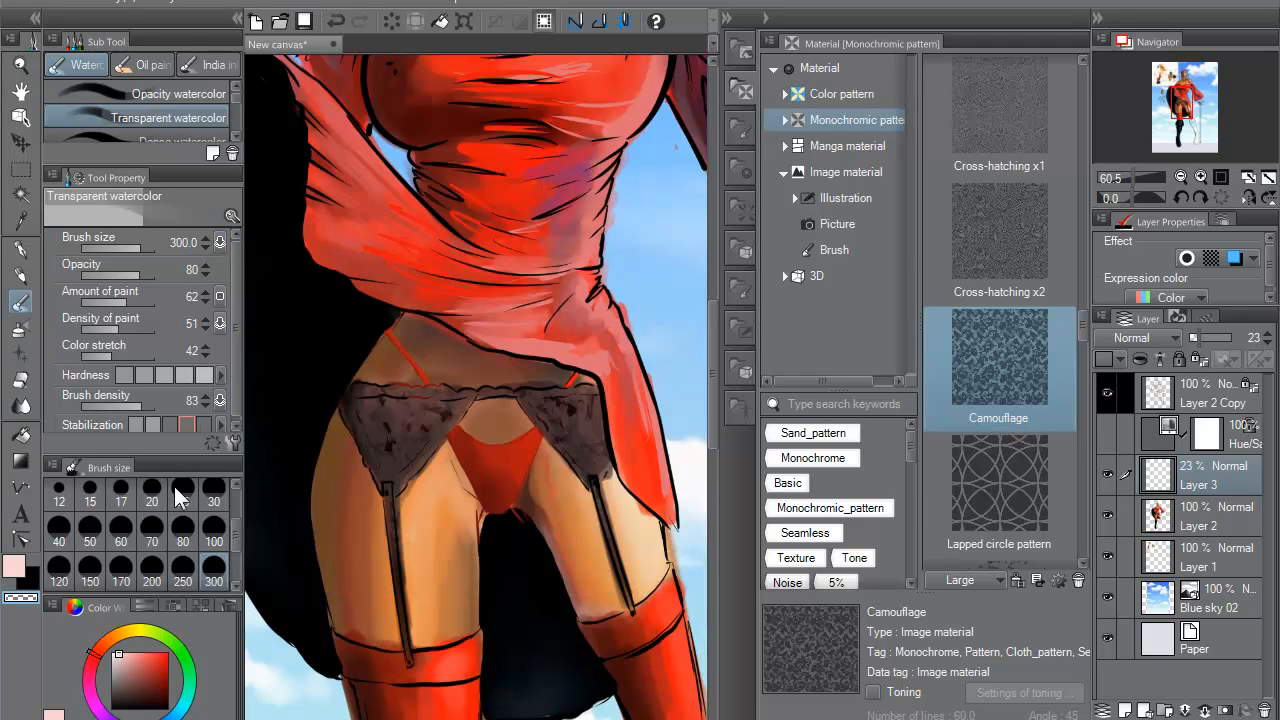
left_click(153, 500)
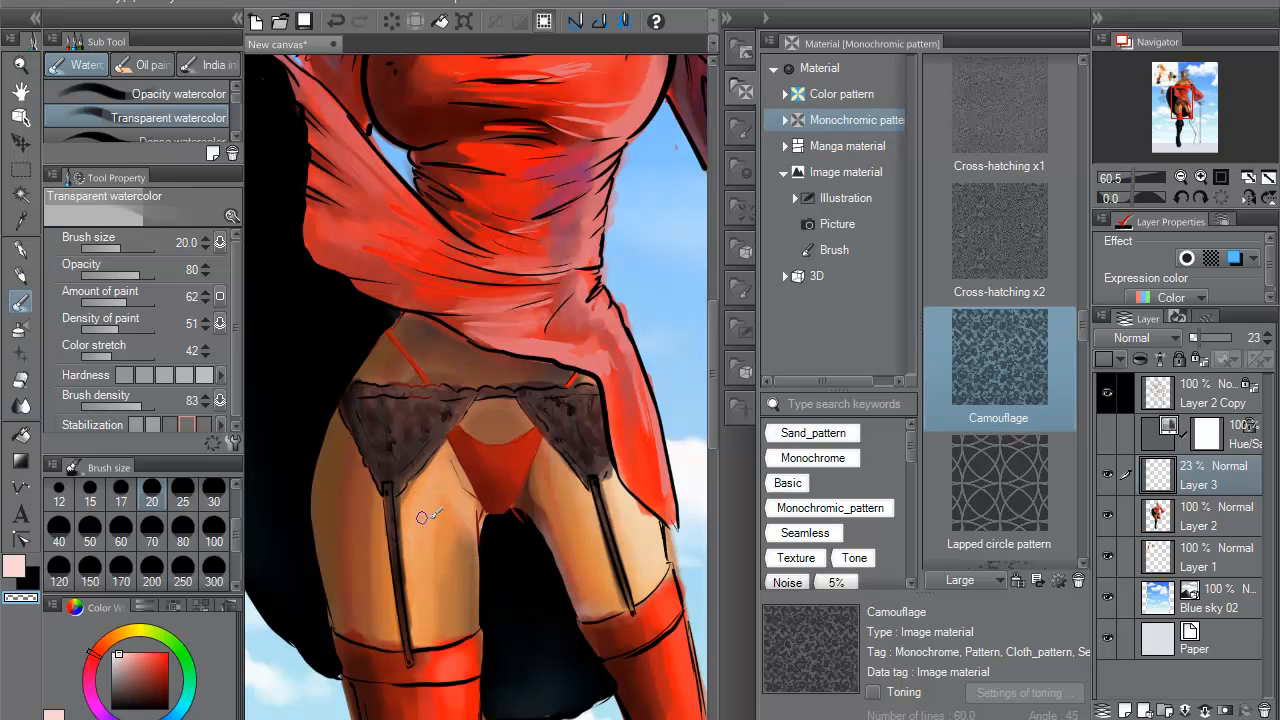
scroll(466, 507, "down", 4)
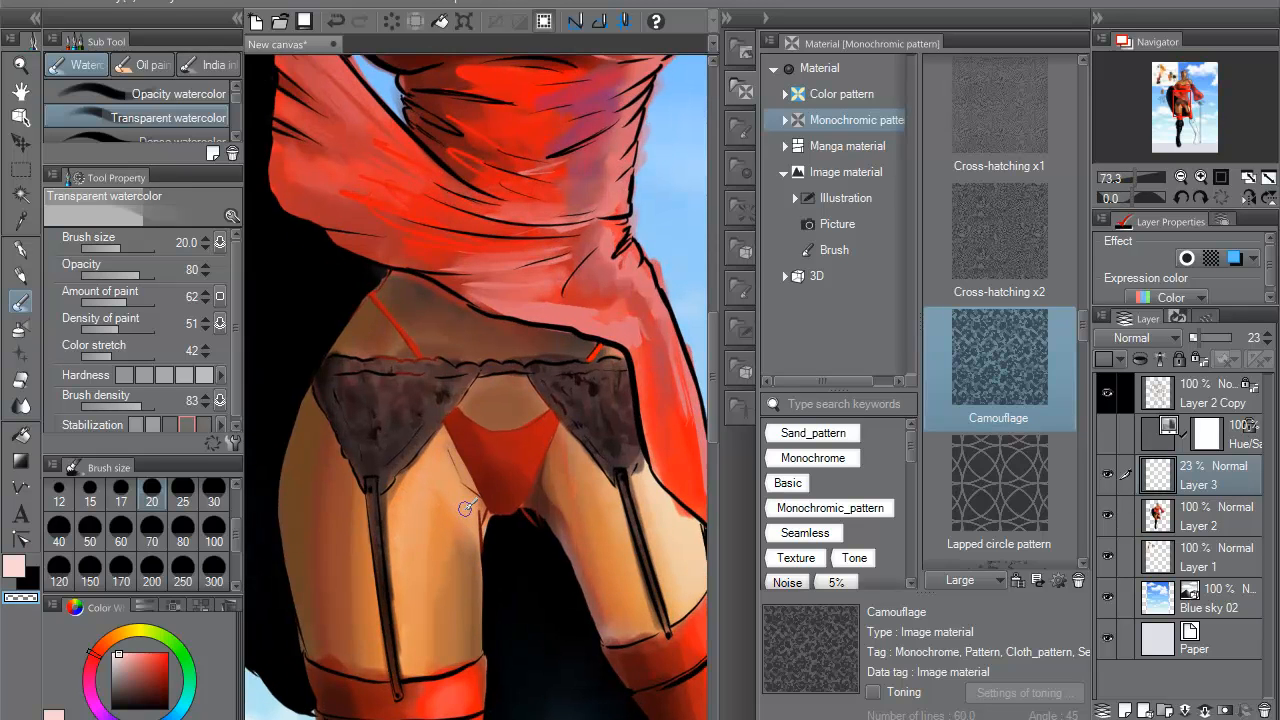
scroll(466, 507, "down", 3)
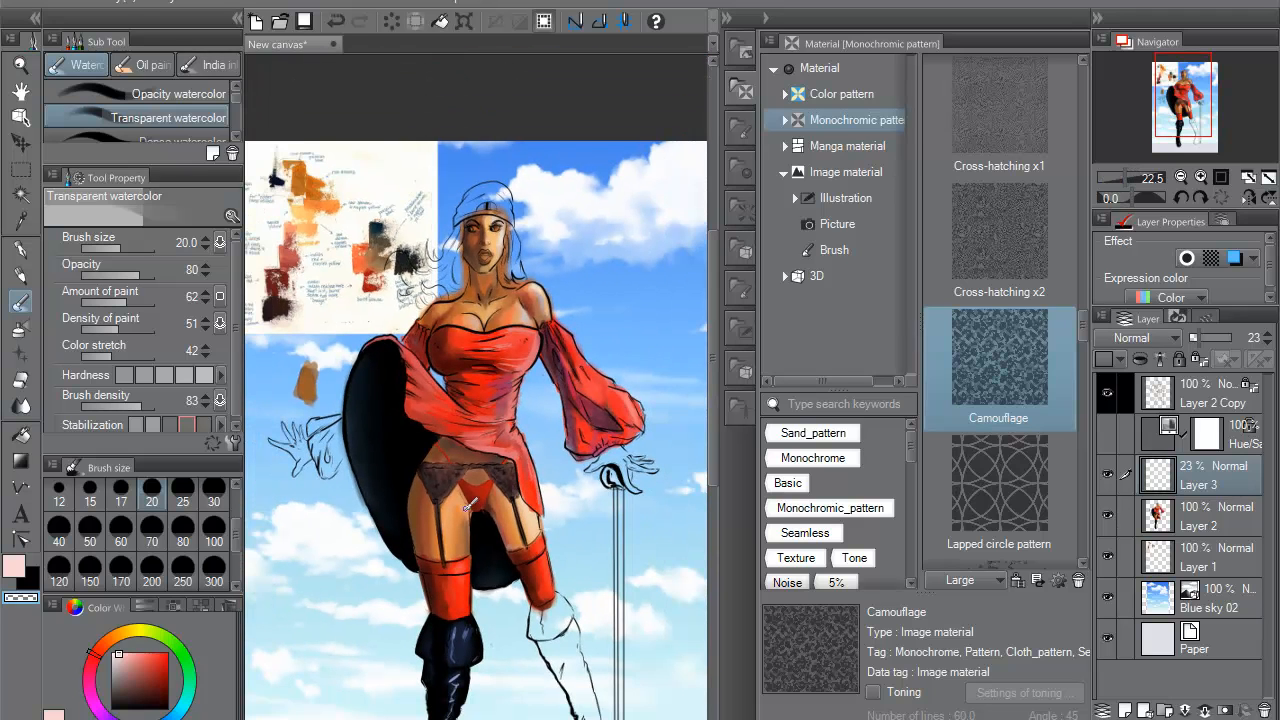
scroll(466, 507, "down", 1)
left_click_drag(608, 509, 604, 452)
scroll(605, 364, "up", 4)
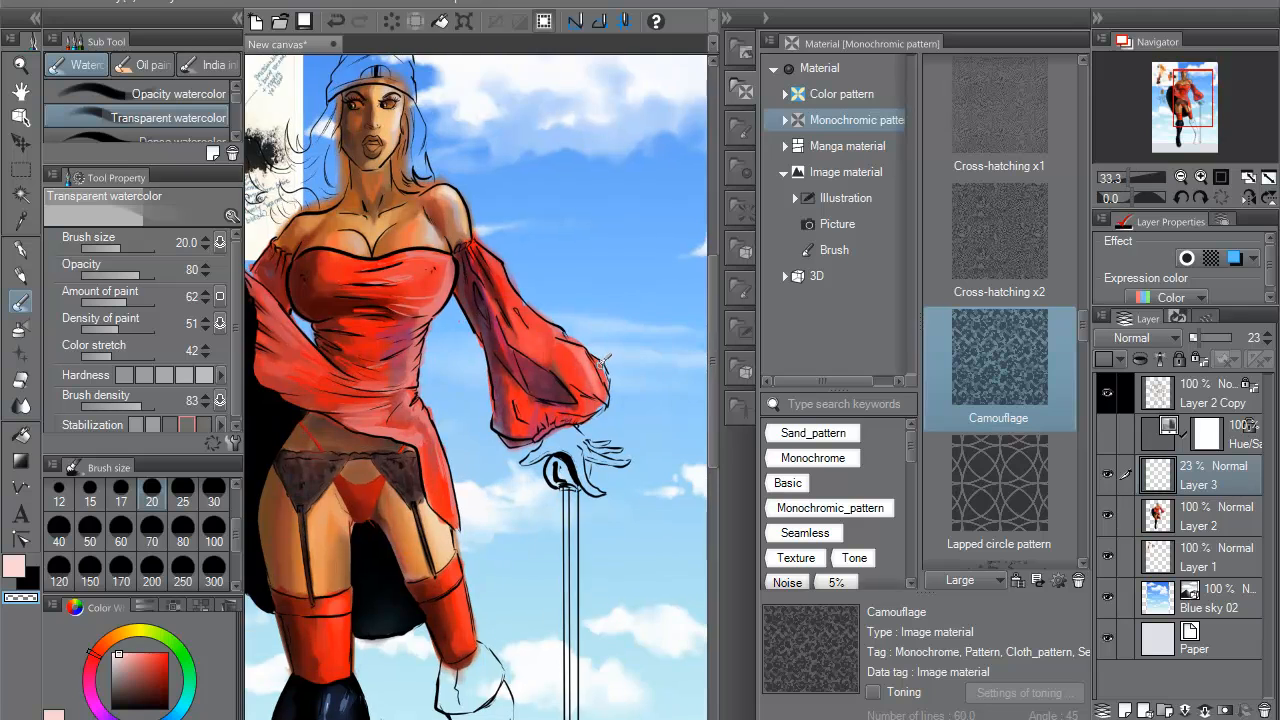
- Start a Color balance correction on Layer 2 and raise the half tones' blue level to 56
scroll(601, 365, "down", 5)
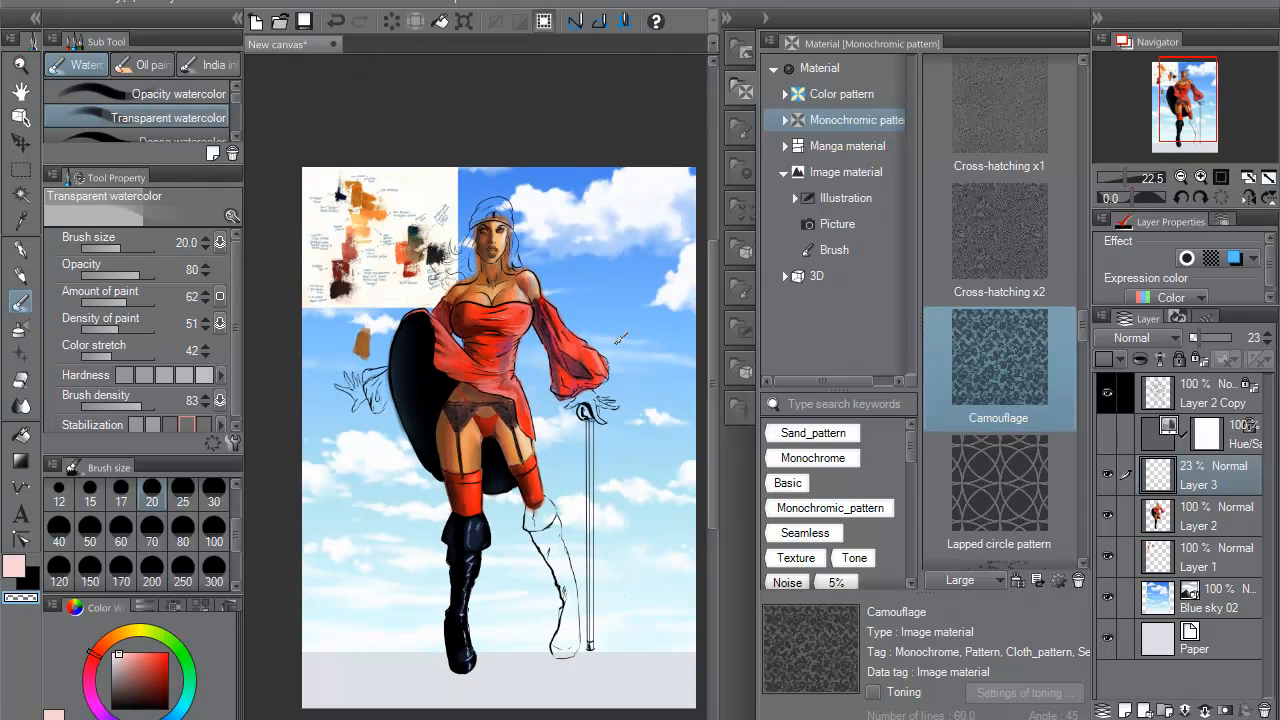
scroll(620, 341, "down", 1)
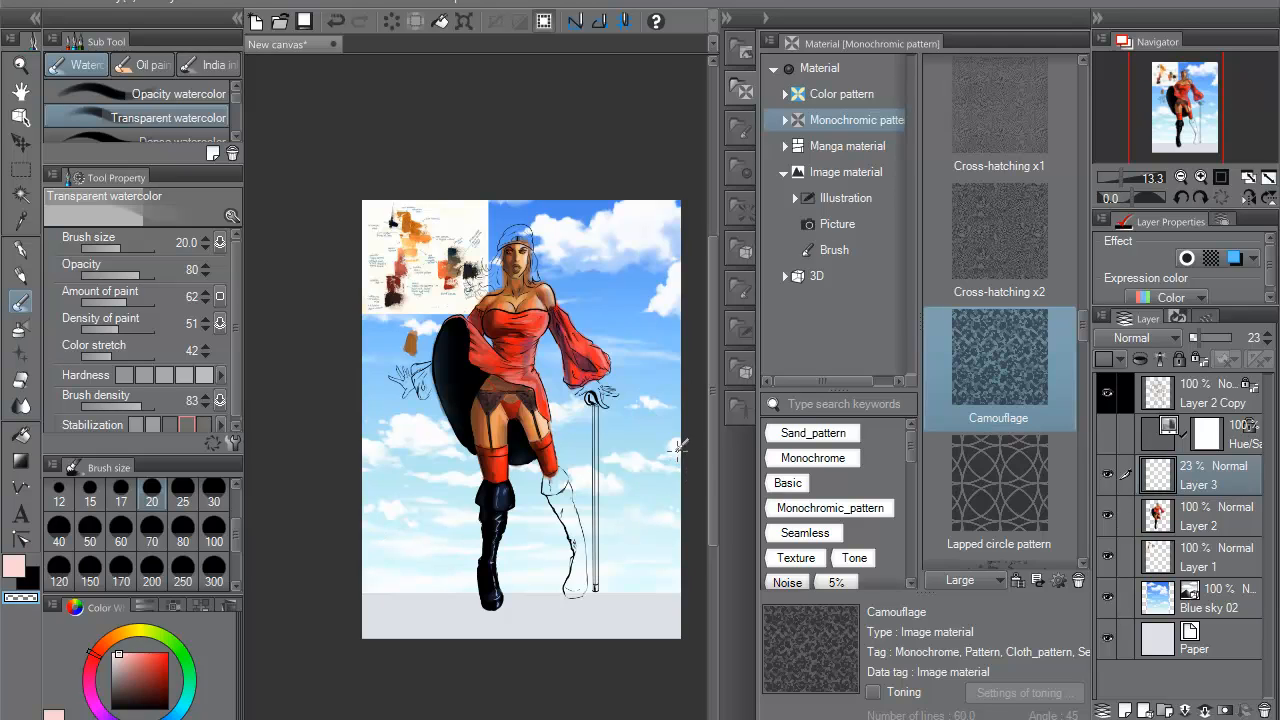
scroll(672, 432, "up", 1)
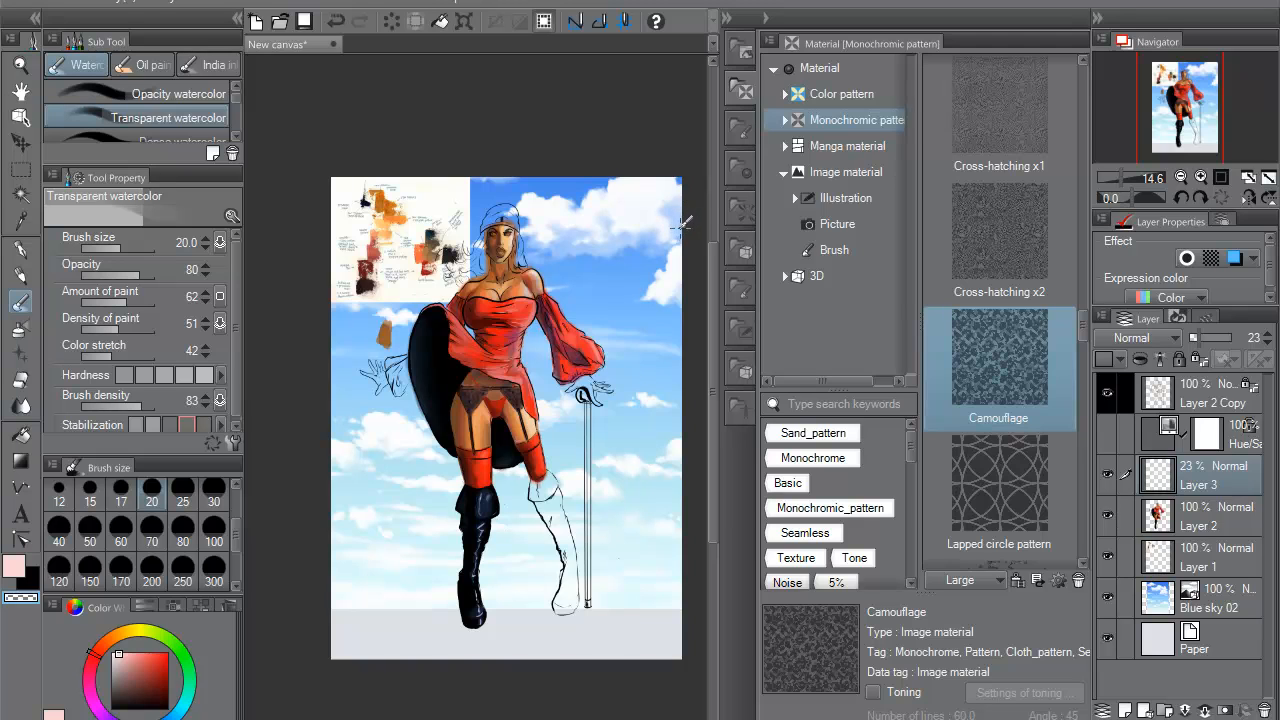
scroll(681, 224, "up", 1)
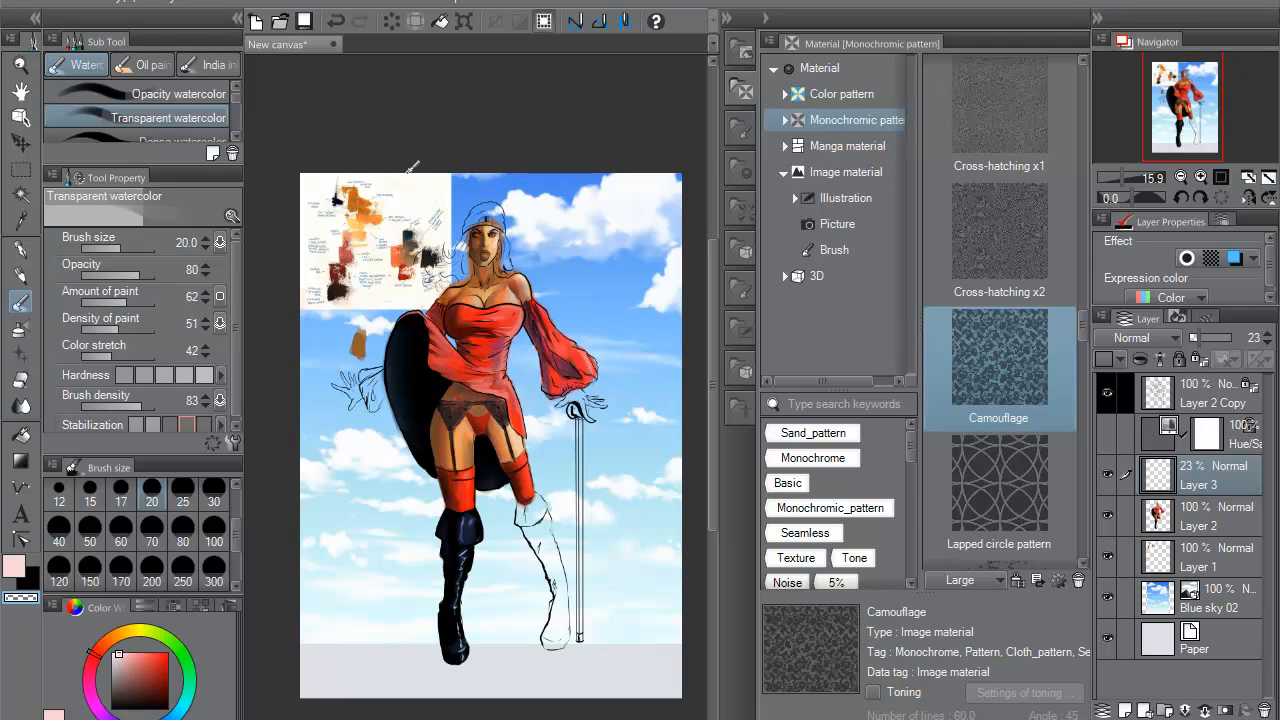
left_click(1195, 519)
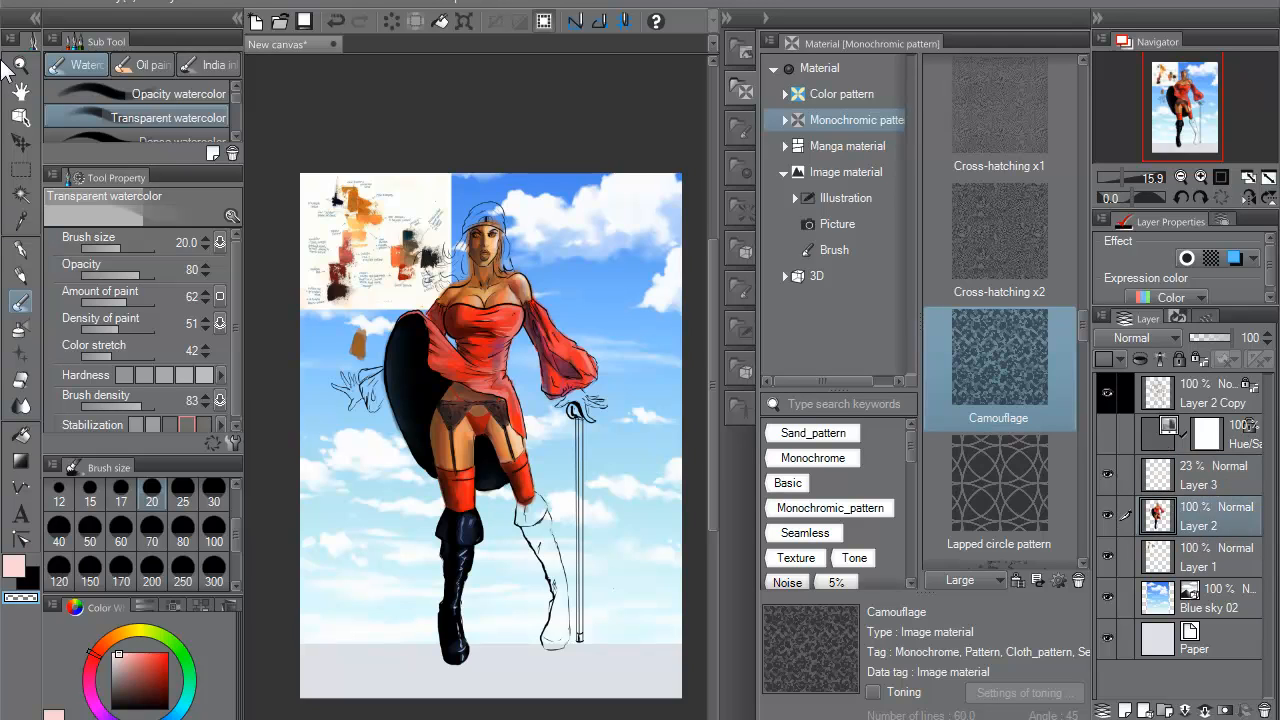
left_click(60, 2)
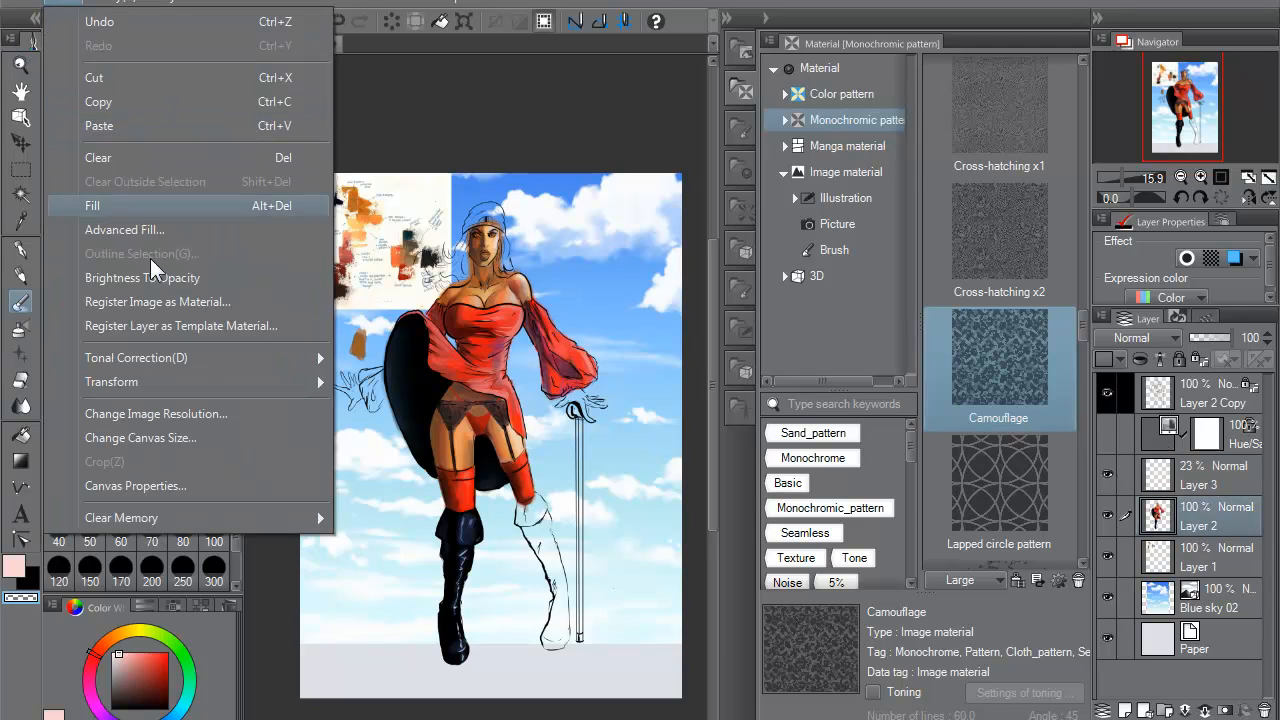
mouse_move(188, 362)
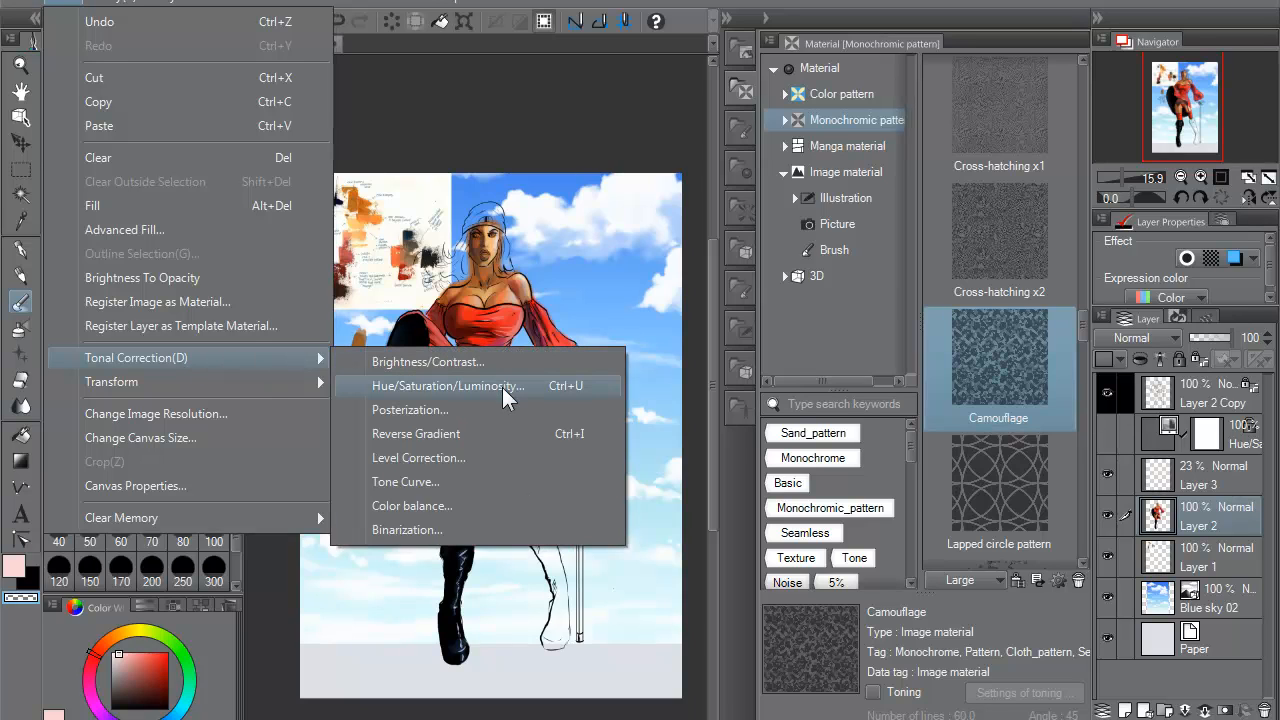
left_click(440, 507)
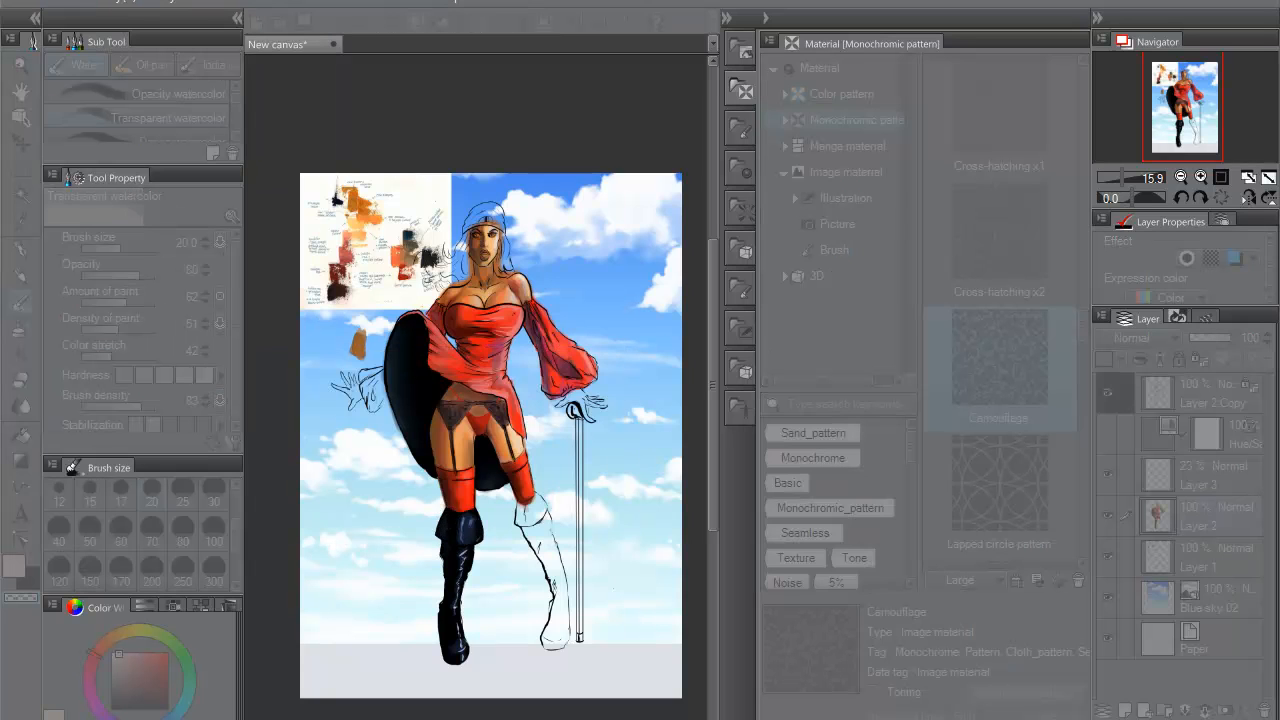
left_click_drag(1005, 305, 1028, 309)
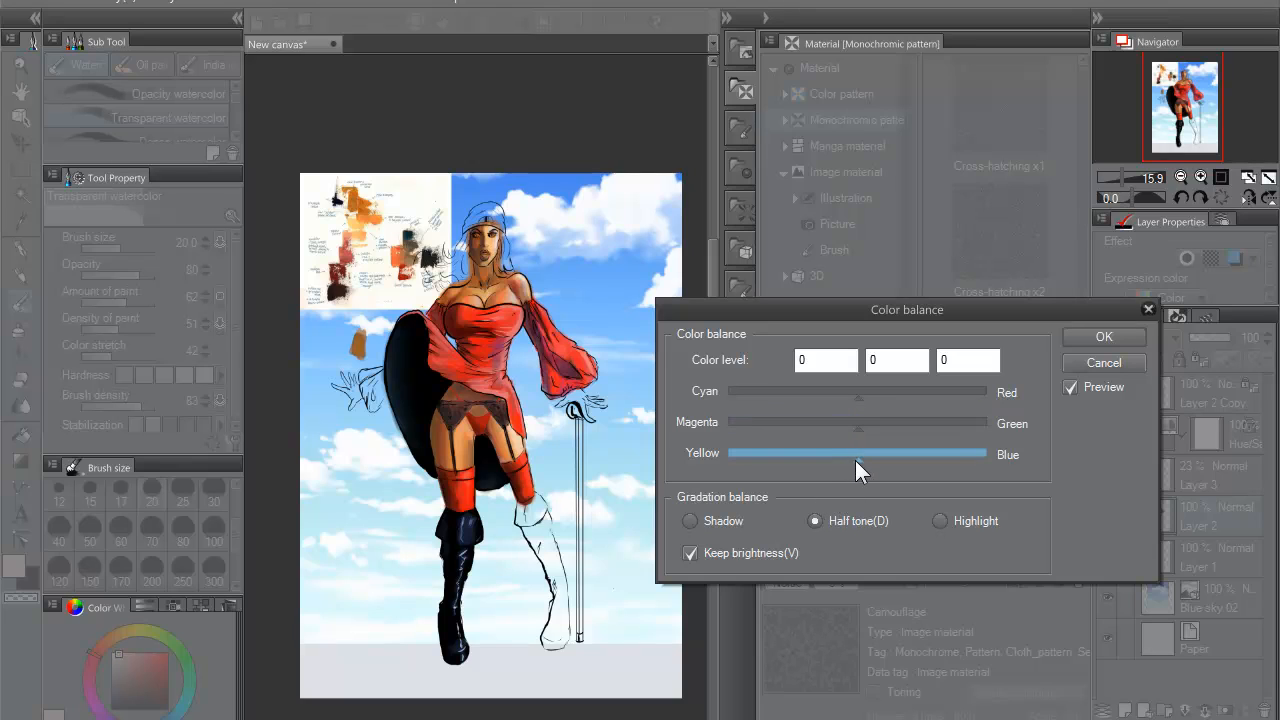
mouse_move(855, 460)
left_mouse_down()
mouse_move(914, 468)
mouse_move(875, 473)
left_mouse_up()
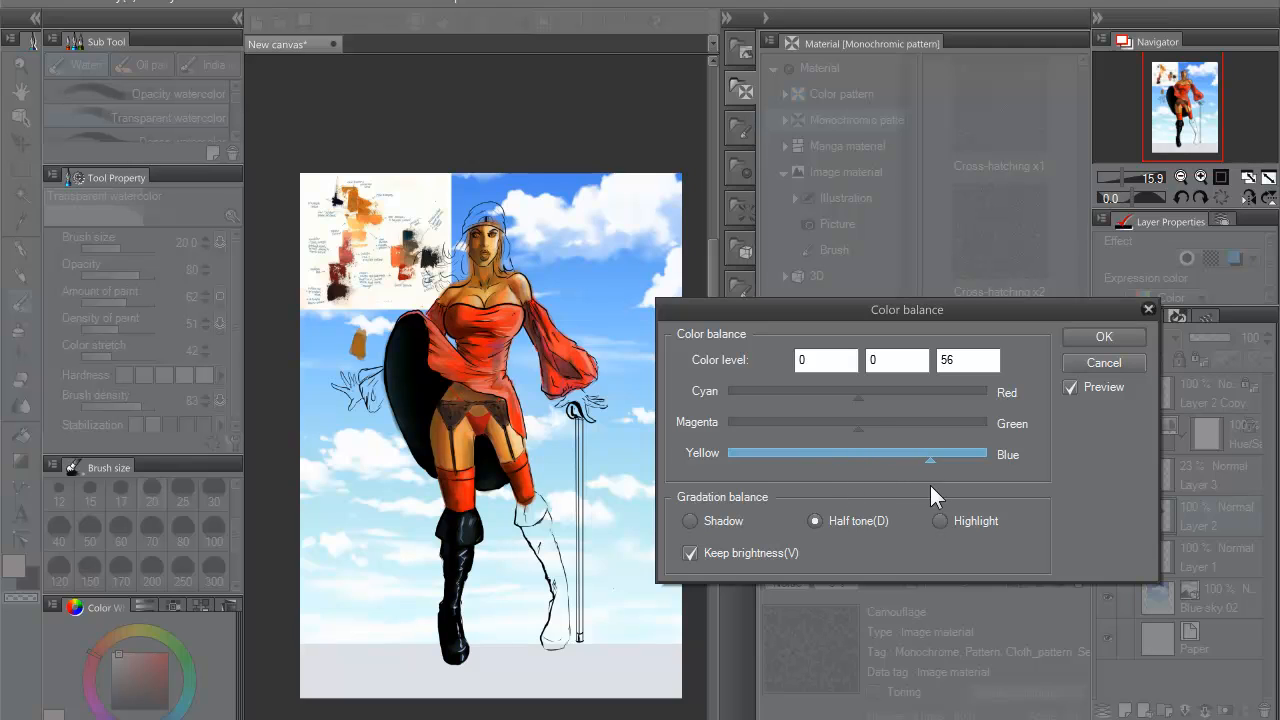
- Set Layer 2's color balance highlights to -25, 0, 13 and shadows to 0, -15, -5, and apply the correction
left_click_drag(930, 485, 850, 491)
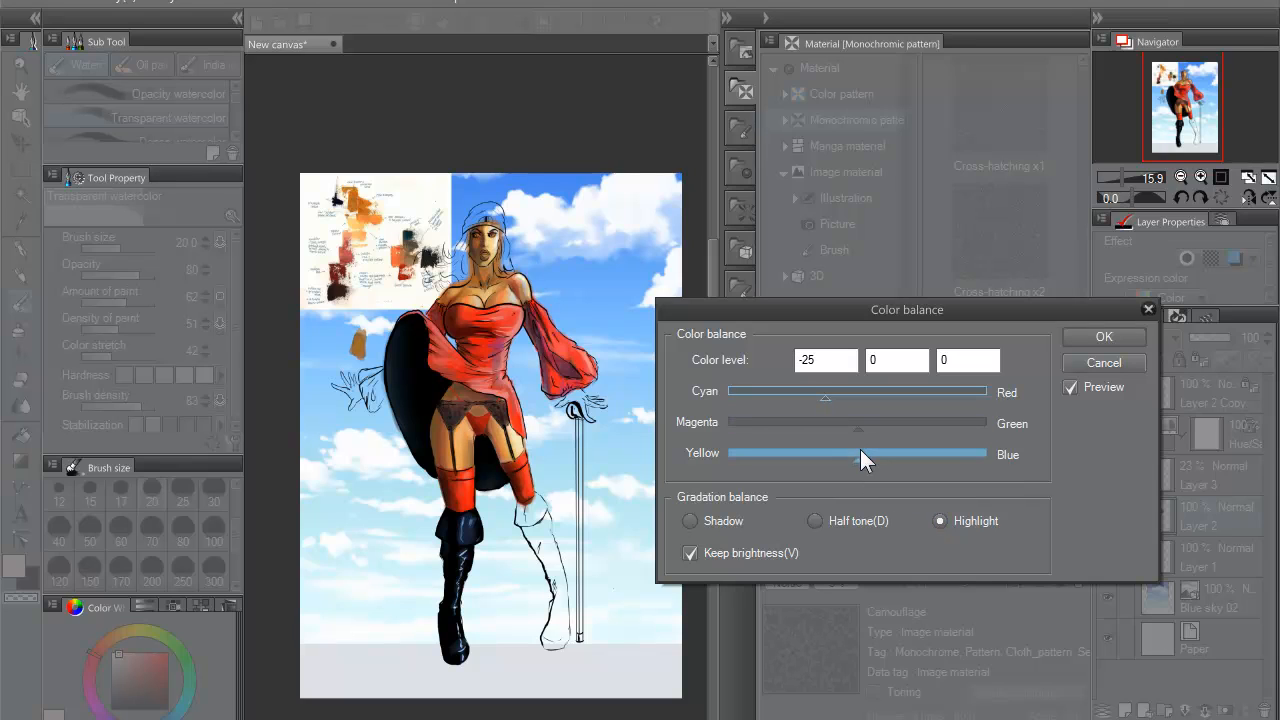
left_click_drag(858, 462, 875, 466)
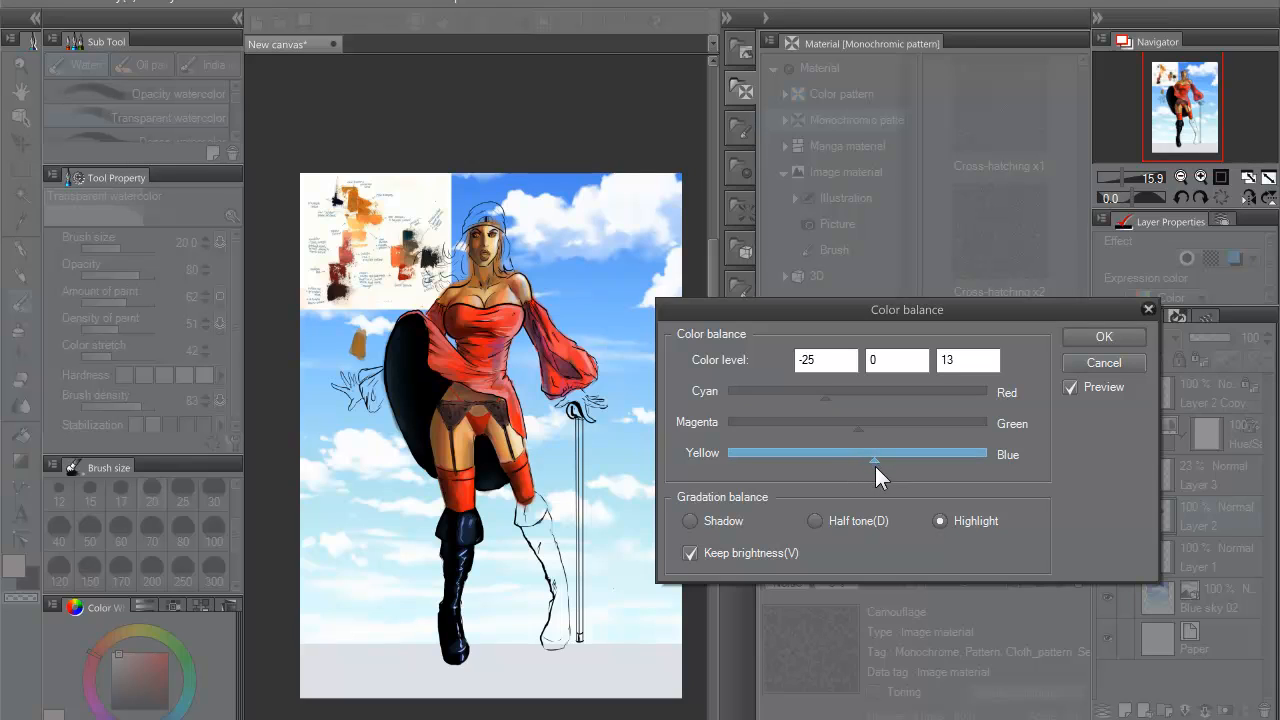
left_click(693, 520)
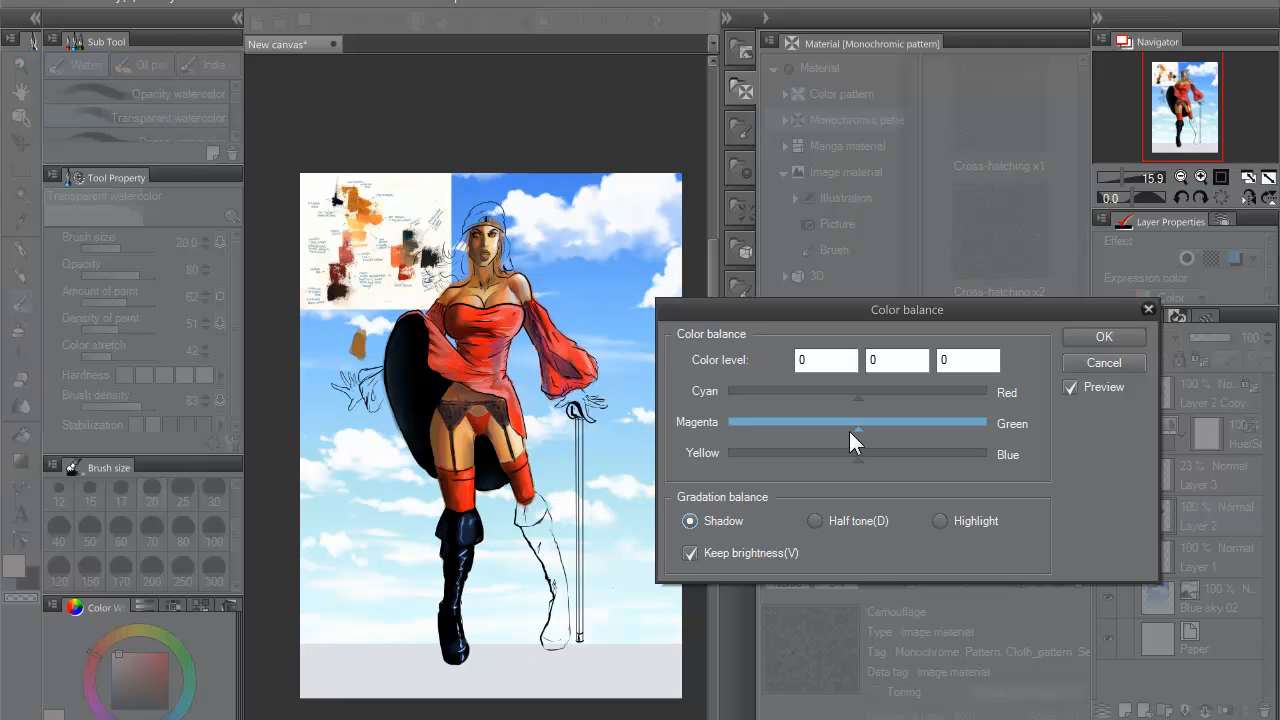
left_click_drag(850, 430, 851, 462)
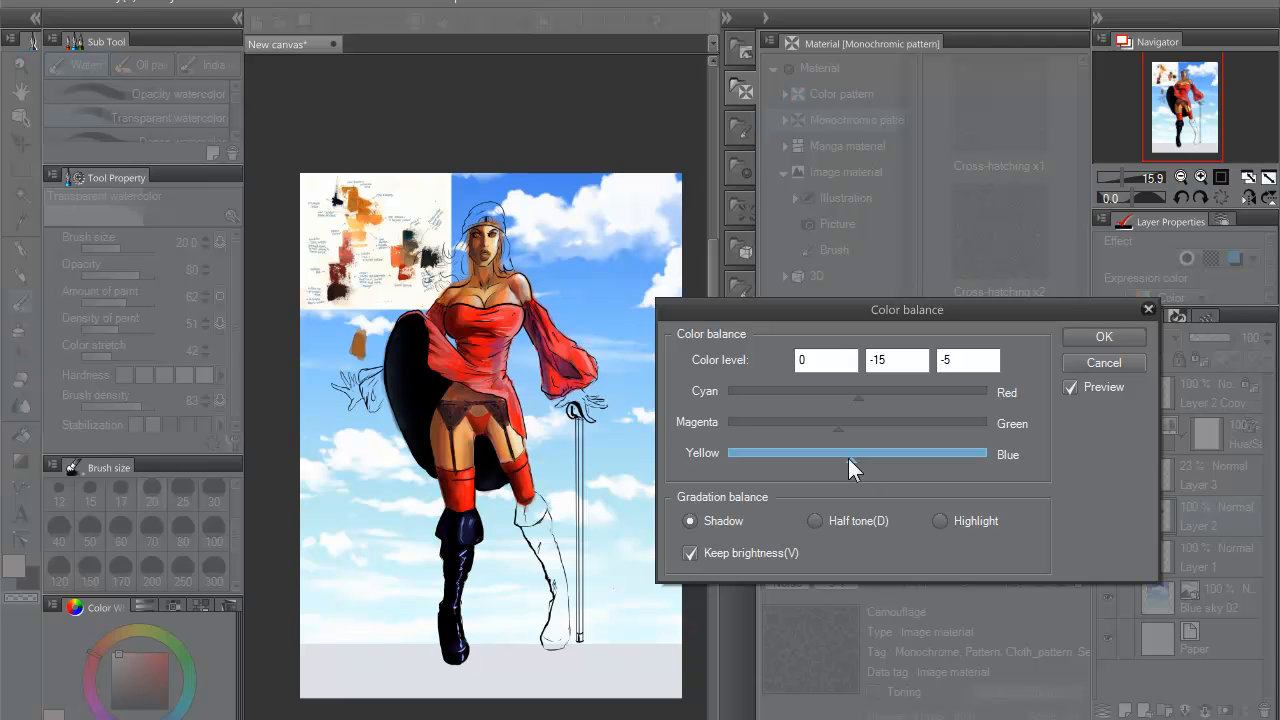
left_click(1095, 337)
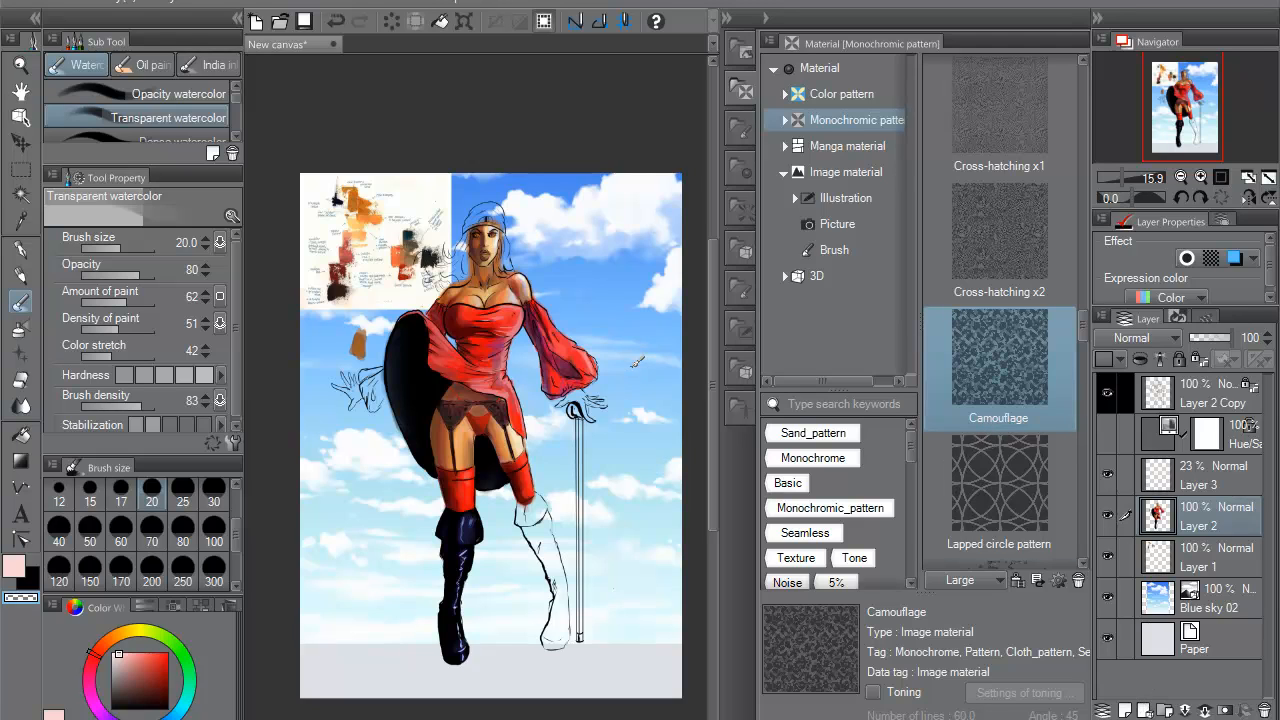
- Add a Hue/Saturation/Luminosity correction layer above Layer 2 with hue -84, saturation -23 and luminosity 10
left_click(166, 5)
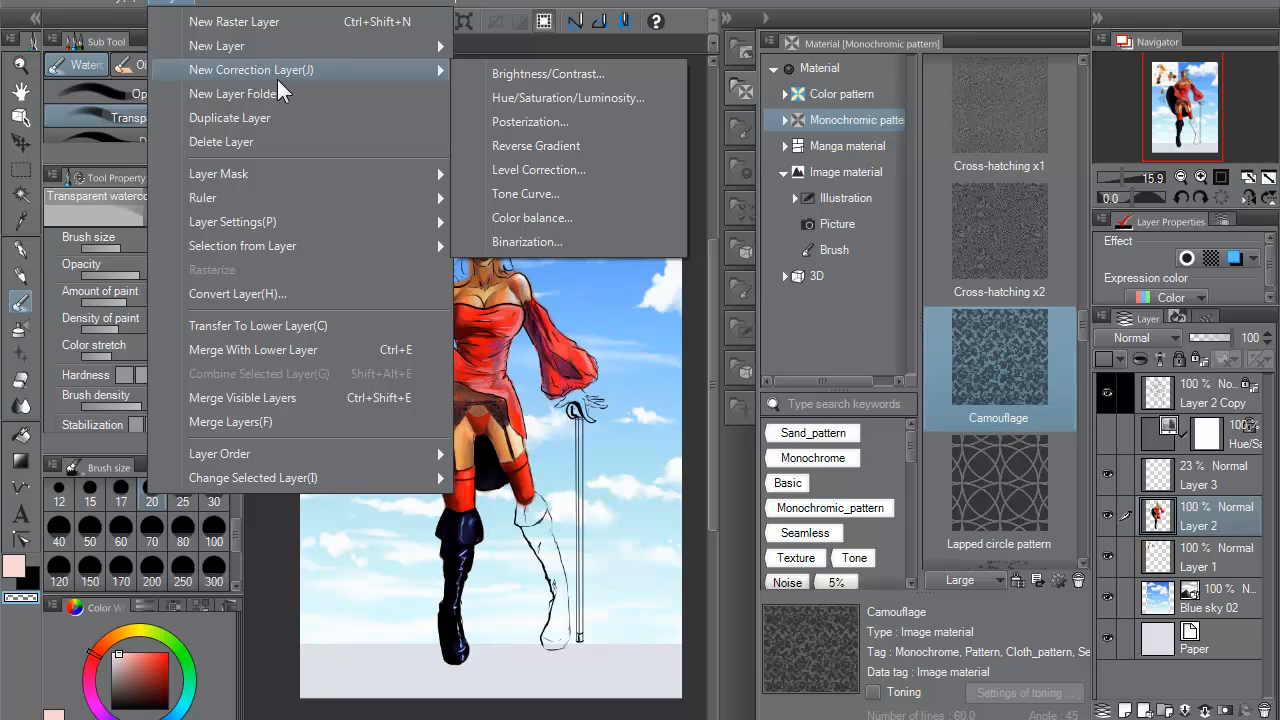
mouse_move(371, 76)
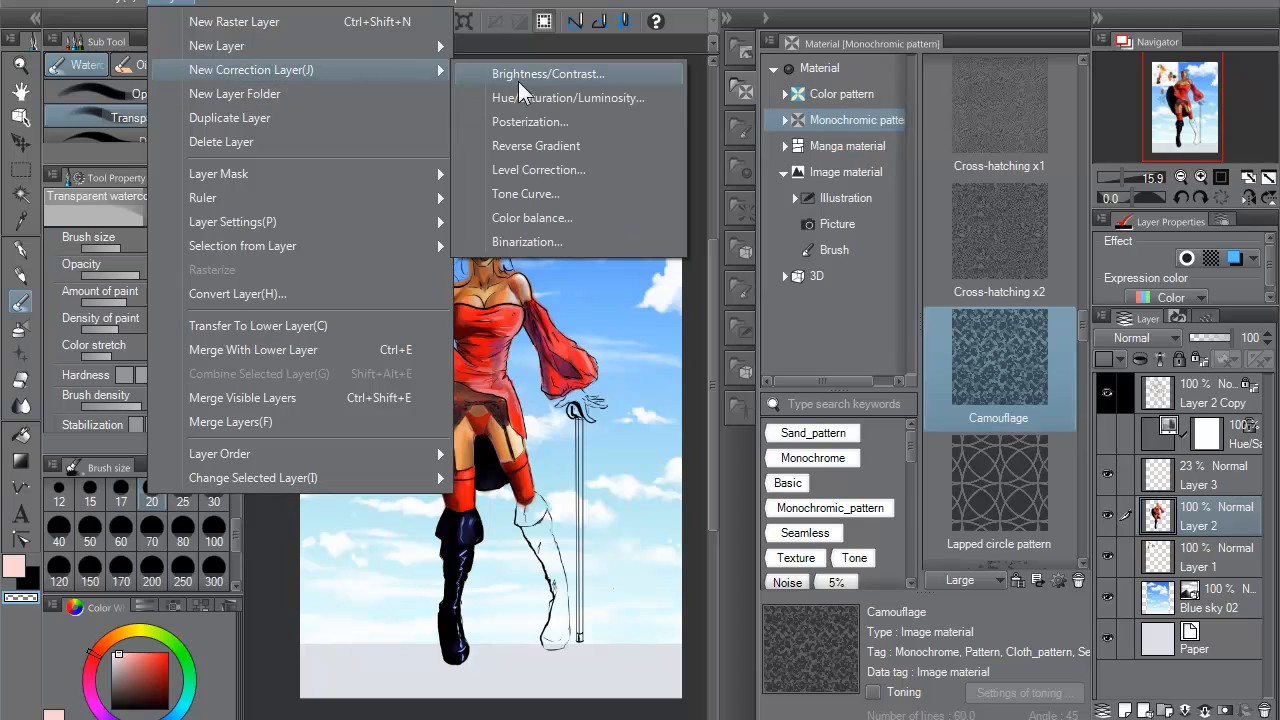
left_click(592, 96)
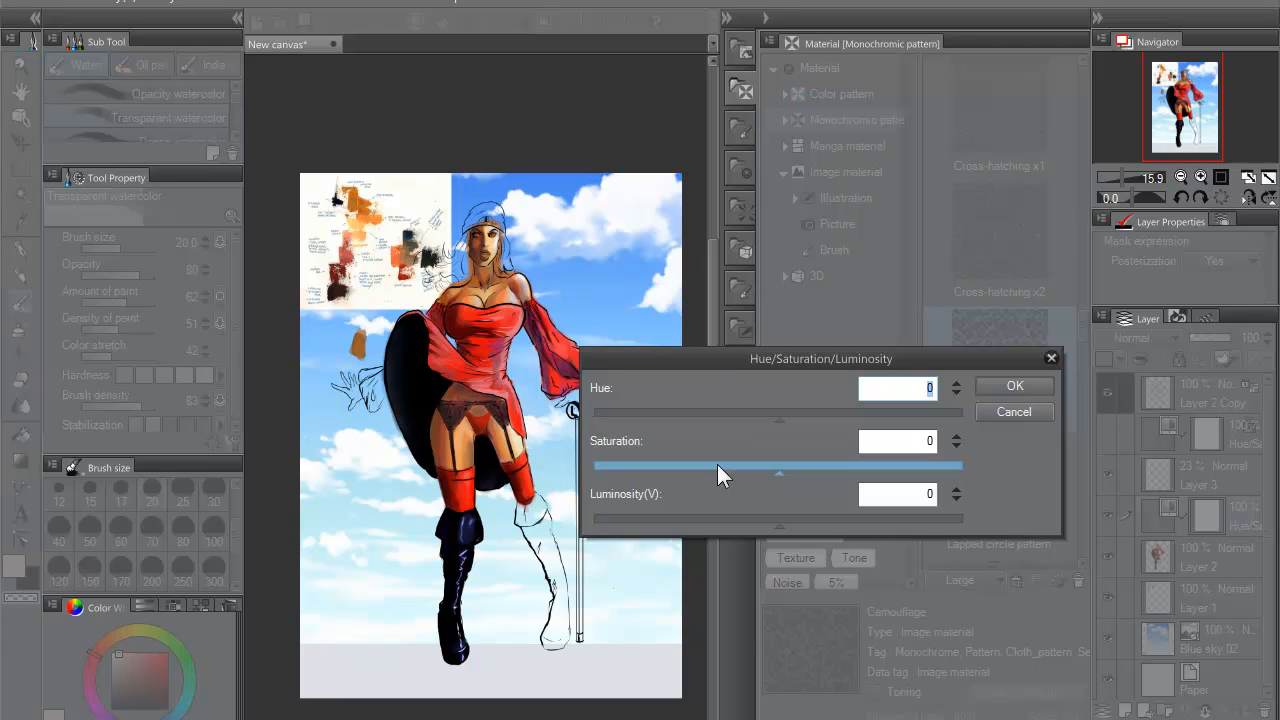
left_click_drag(777, 421, 692, 422)
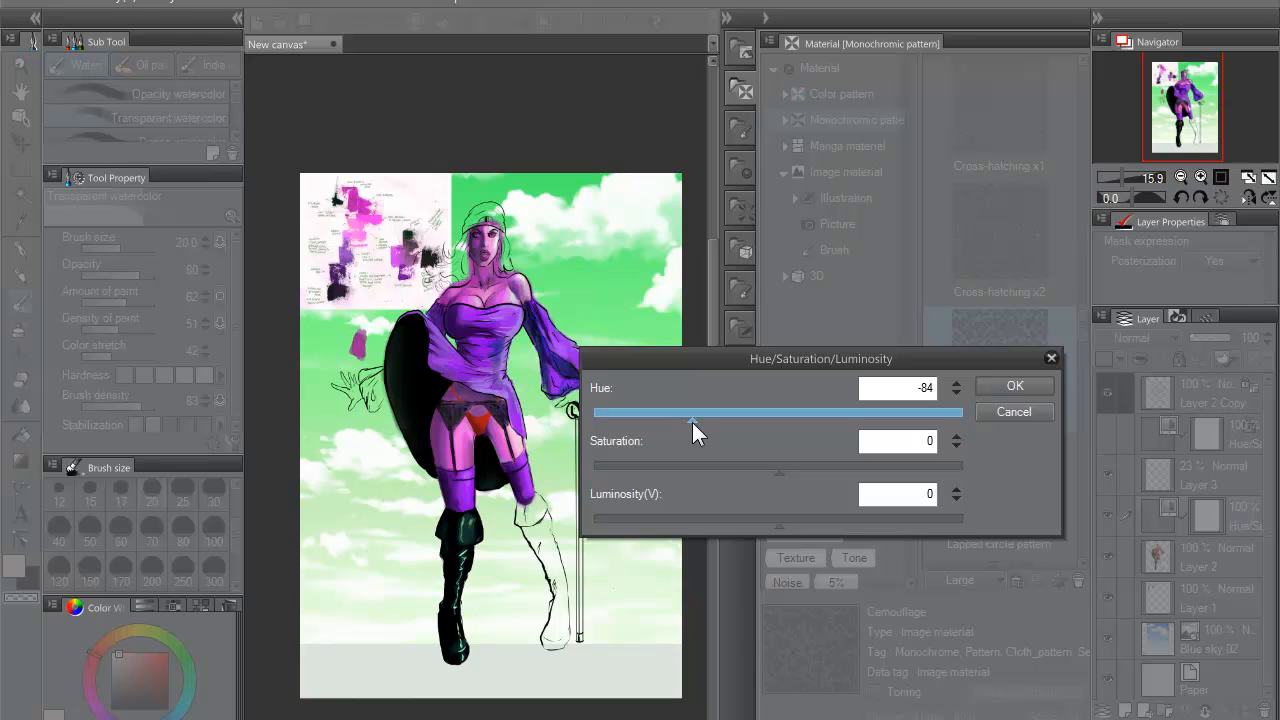
left_click_drag(780, 475, 736, 476)
mouse_move(779, 525)
left_mouse_down()
mouse_move(794, 525)
mouse_move(742, 523)
mouse_move(798, 528)
left_mouse_up()
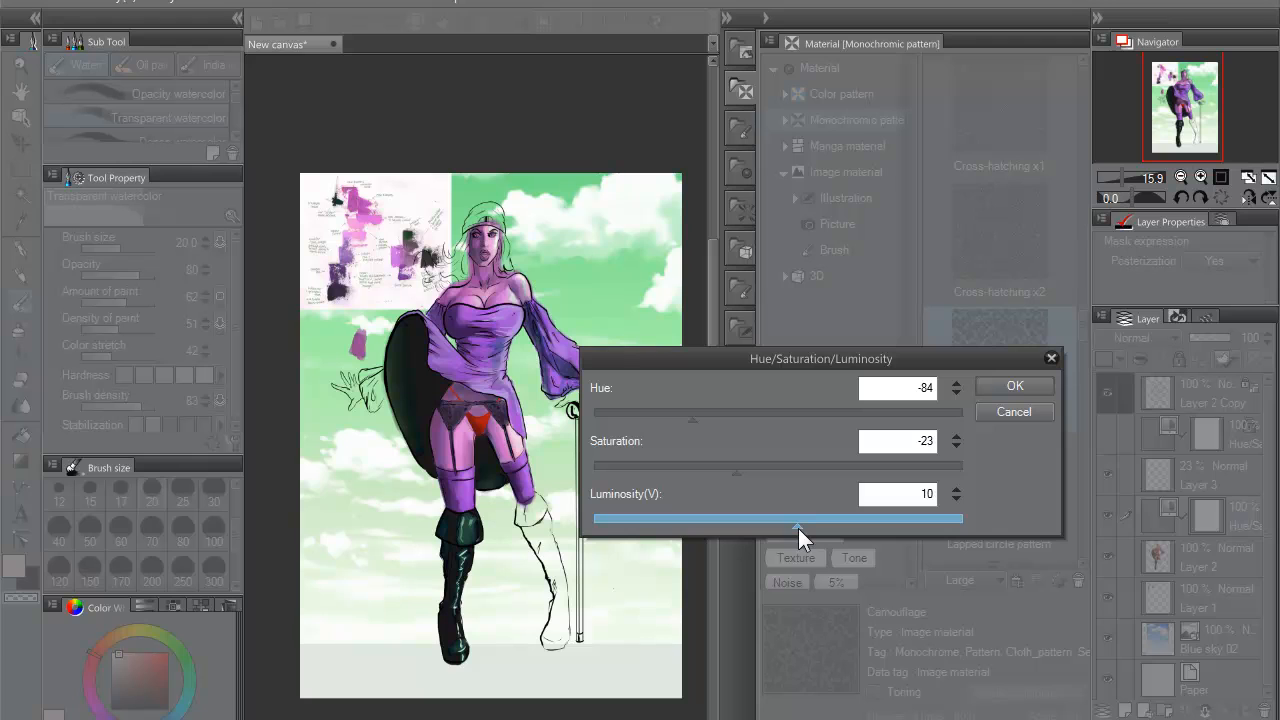
left_click(1012, 390)
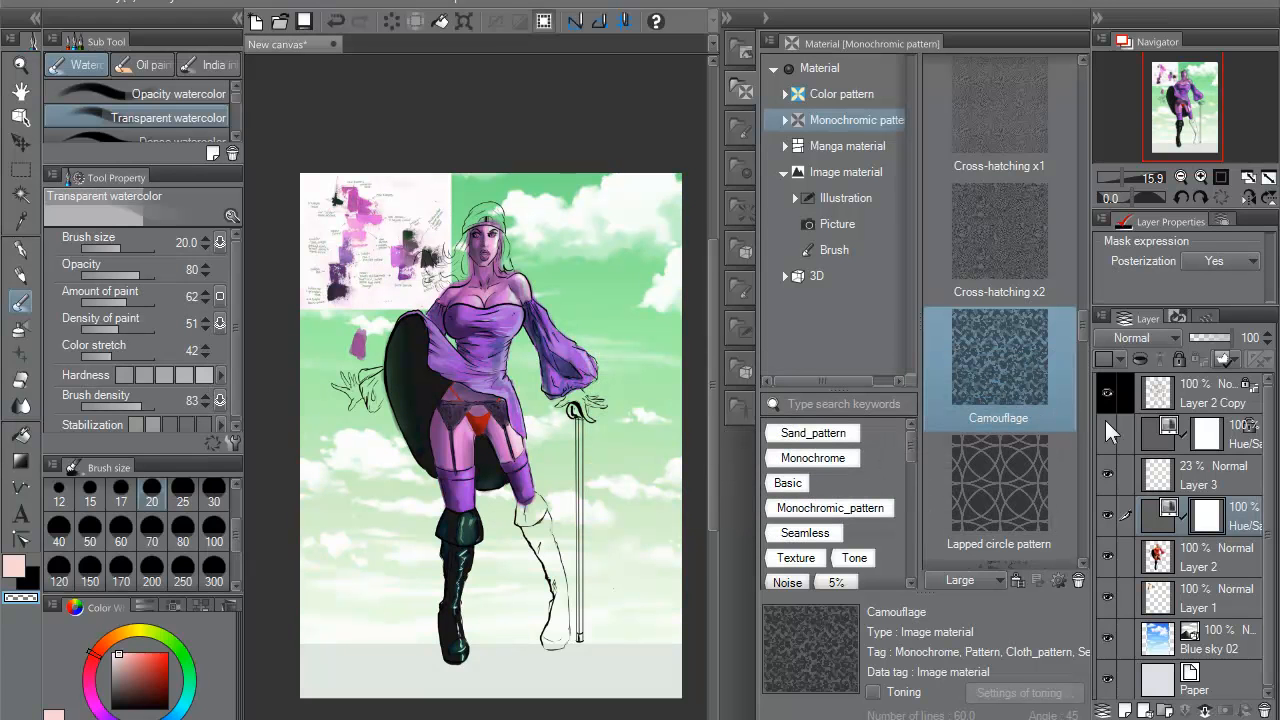
- Lower the new correction layer's opacity to 23% and hide the layer
left_click_drag(1228, 338, 1199, 334)
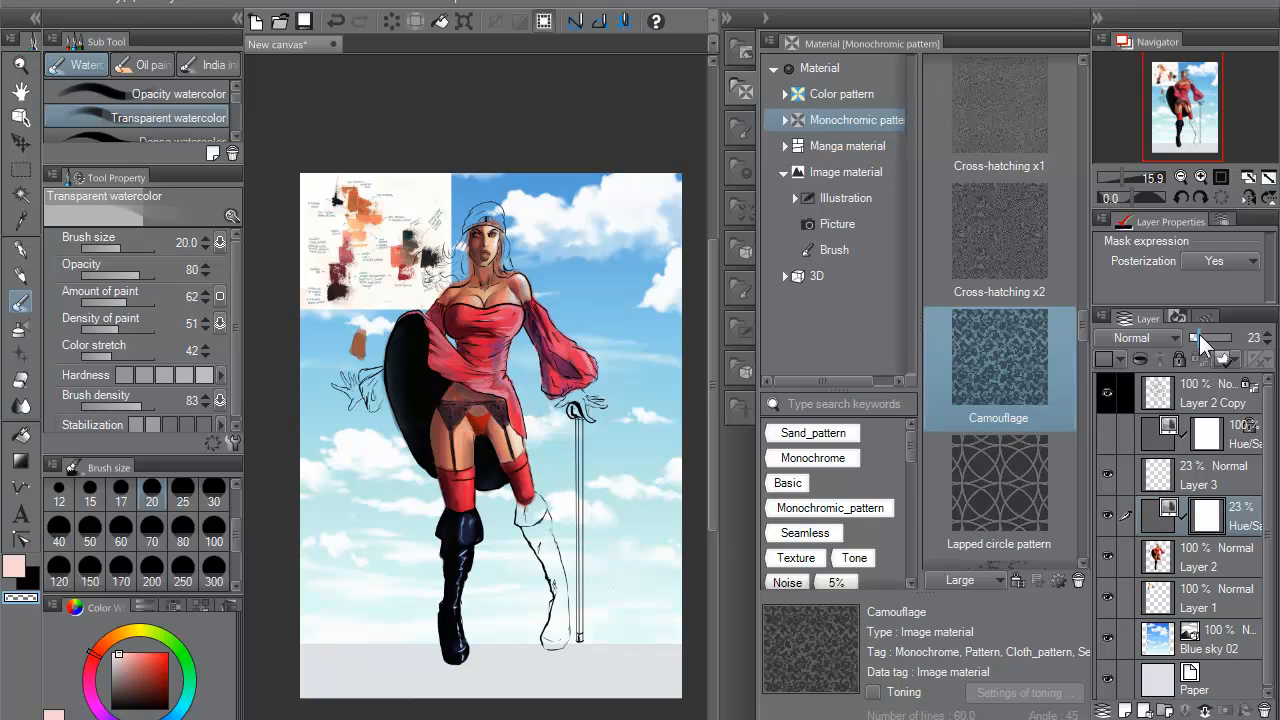
left_click(1106, 513)
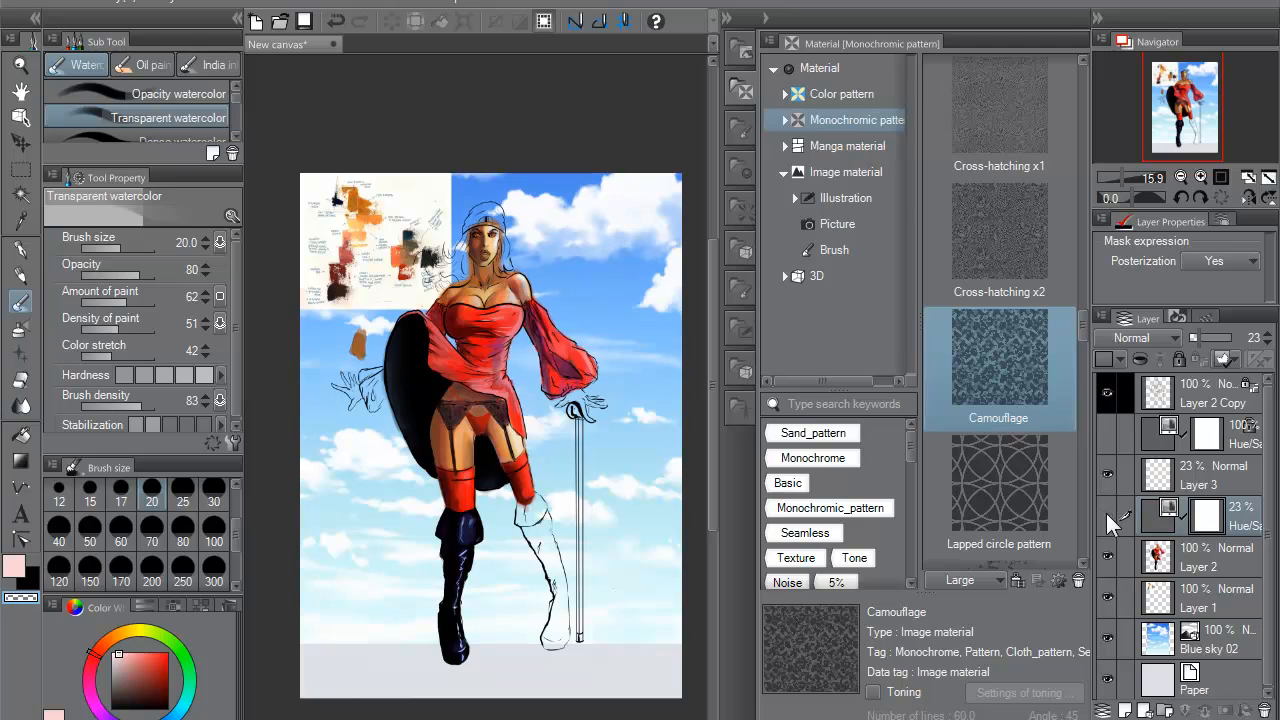
- Lock Layer 2's transparent pixels and glaze sampled light sky blue over the boots and cape using Transparent watercolor at size 250
left_click(1193, 557)
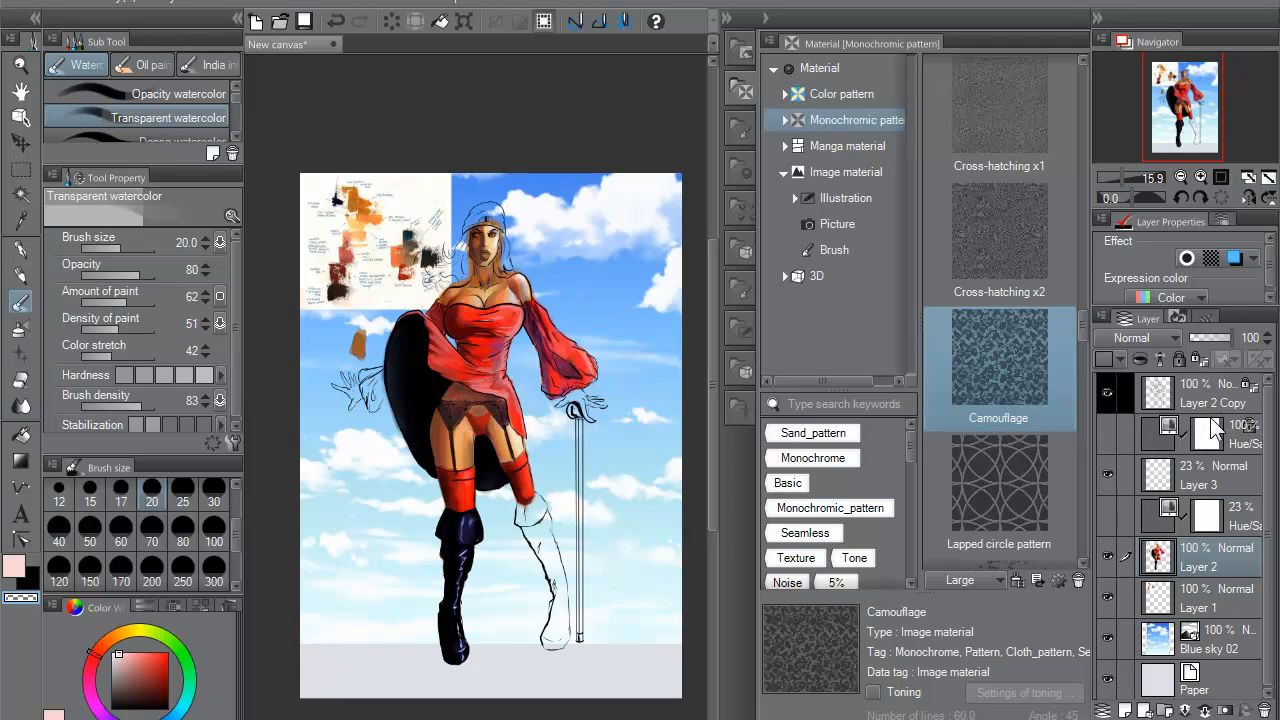
left_click(1196, 358)
left_click(187, 557)
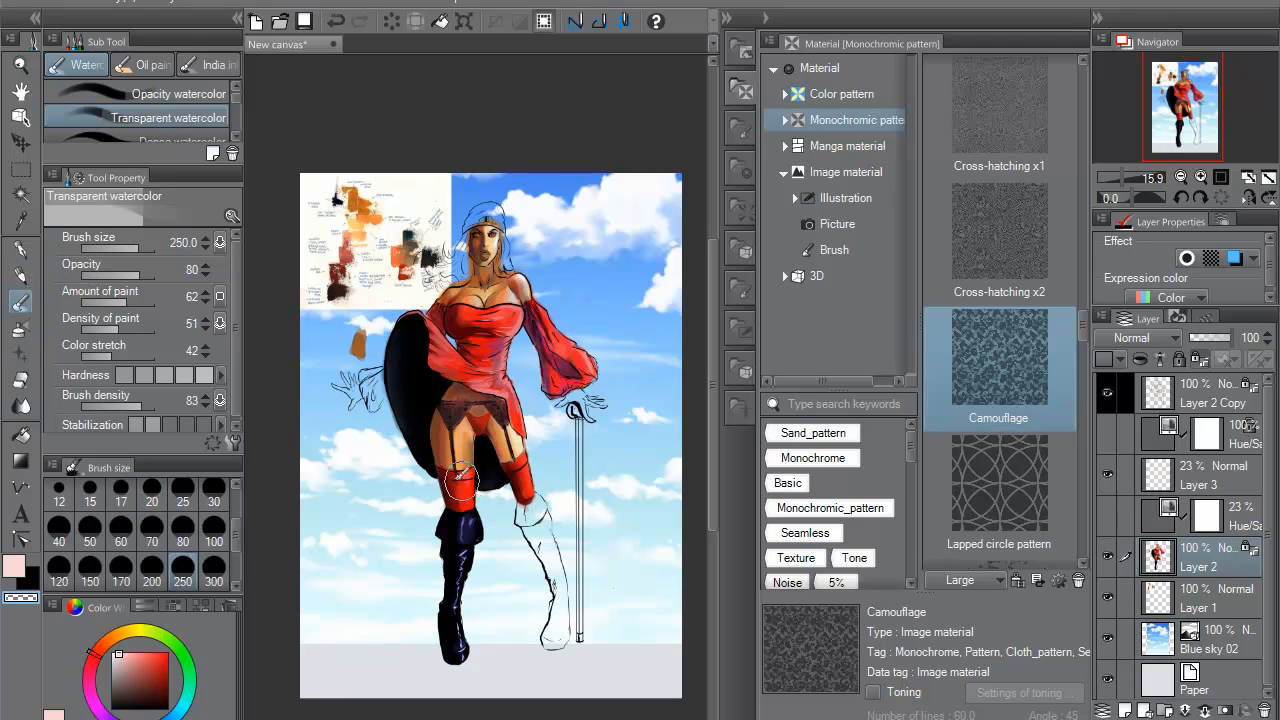
left_click(398, 472, "alt")
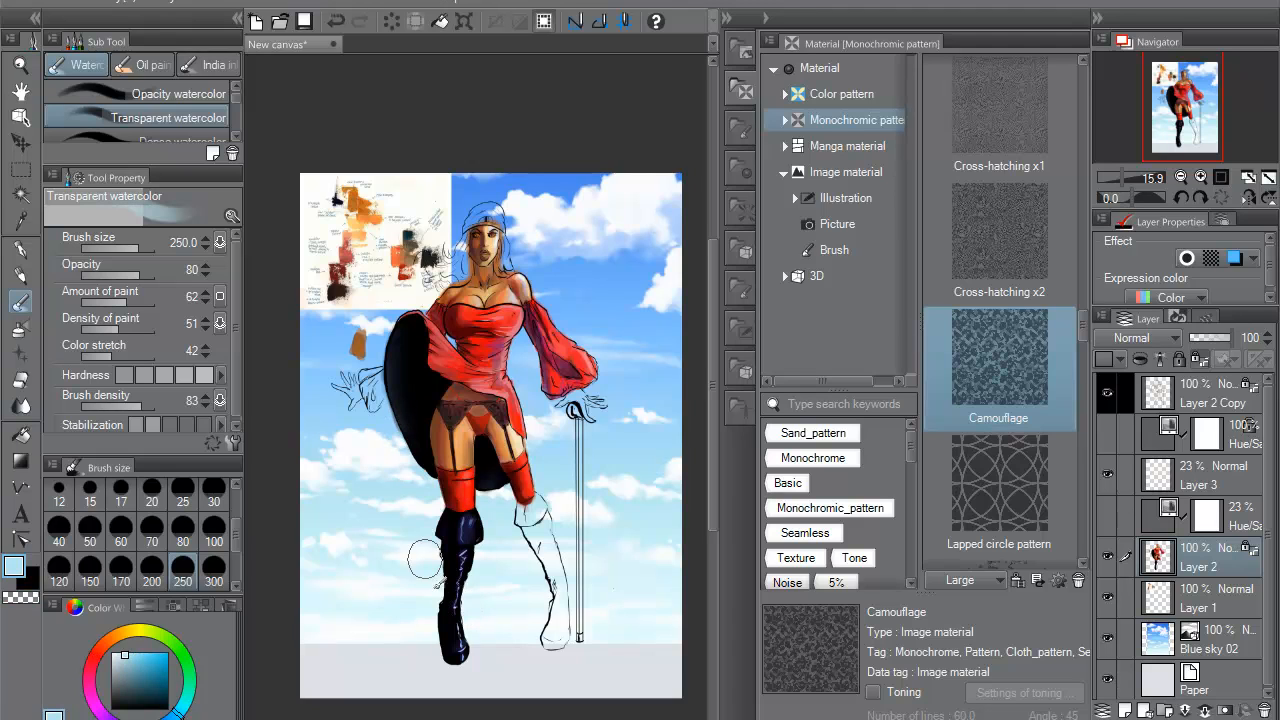
mouse_move(448, 646)
left_mouse_down()
mouse_move(439, 591)
mouse_move(449, 658)
mouse_move(438, 505)
mouse_move(451, 655)
mouse_move(462, 550)
mouse_move(450, 624)
mouse_move(447, 436)
mouse_move(450, 505)
mouse_move(397, 438)
left_mouse_up()
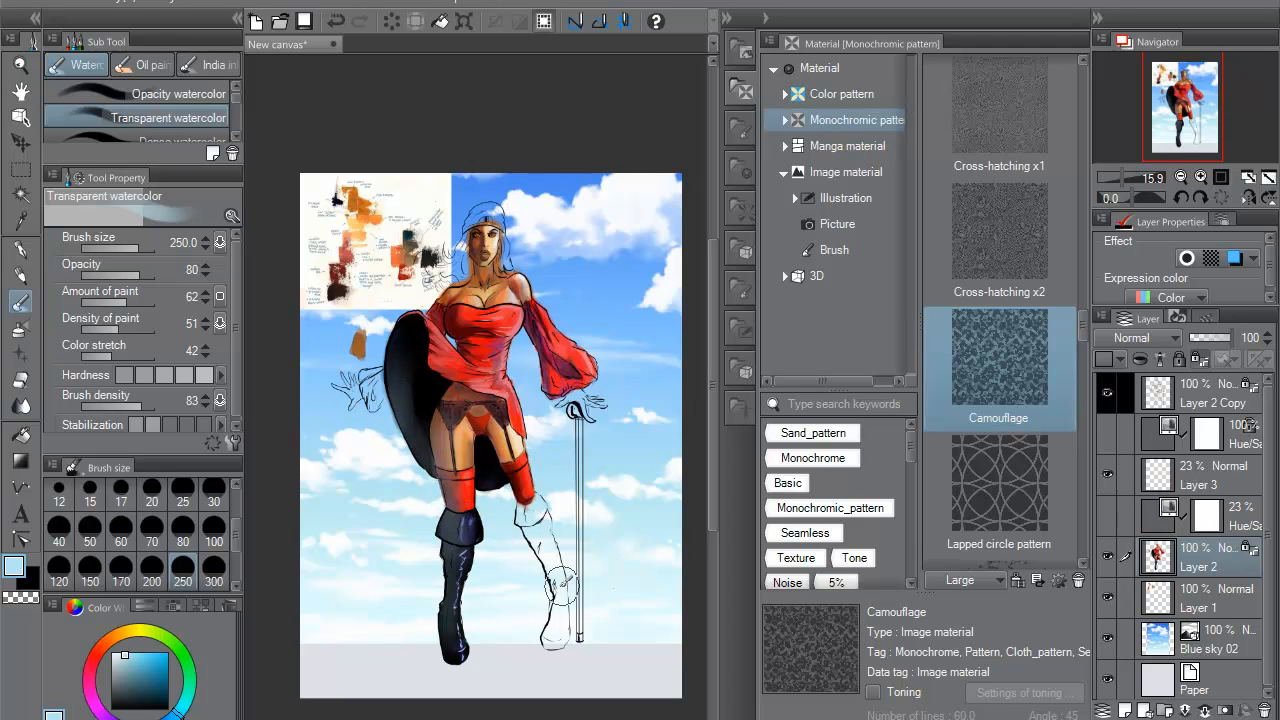
- Sample a deeper blue from the sky and tint the sleeves, shoulders and sides of the dress with it
left_click(572, 277, "alt")
mouse_move(556, 366)
left_mouse_down()
mouse_move(540, 298)
mouse_move(557, 382)
left_mouse_up()
mouse_move(498, 308)
left_mouse_down()
mouse_move(470, 328)
mouse_move(441, 303)
mouse_move(461, 318)
left_mouse_up()
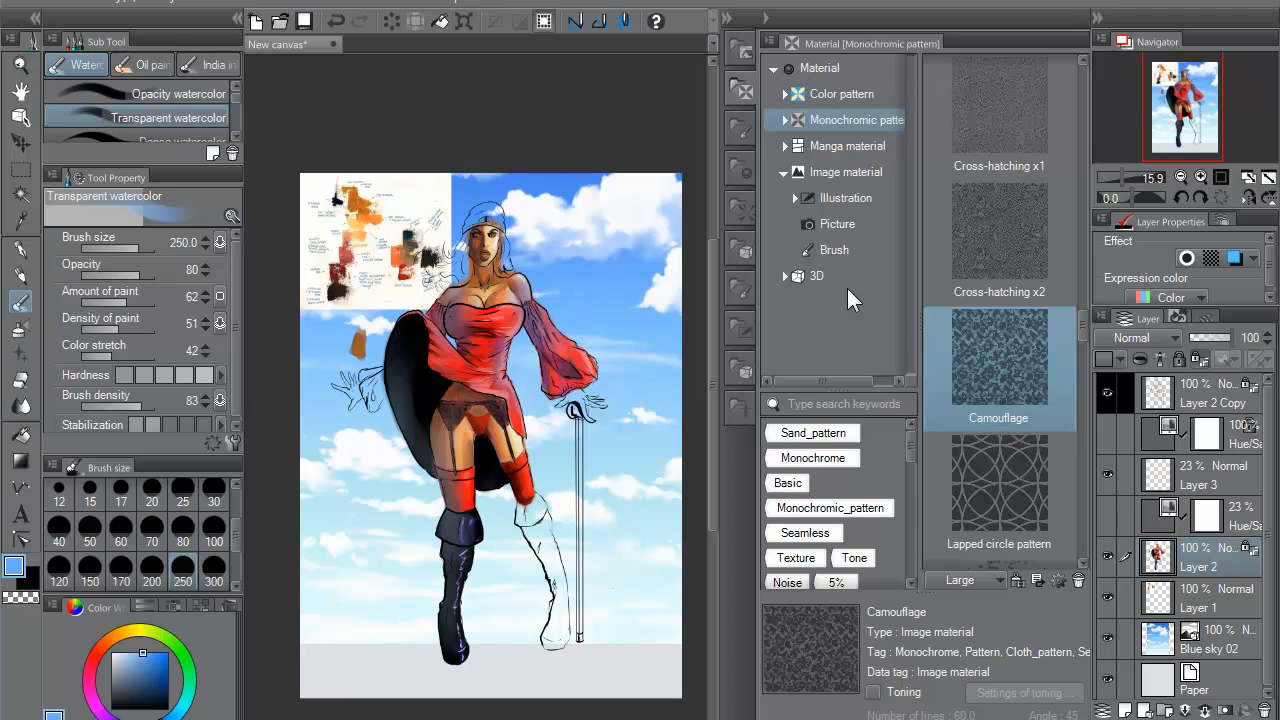
- Unlock Layer 2's transparent pixels and clean up paint outside the shoulder and sleeve outlines with the Soft eraser
scroll(540, 332, "up", 2)
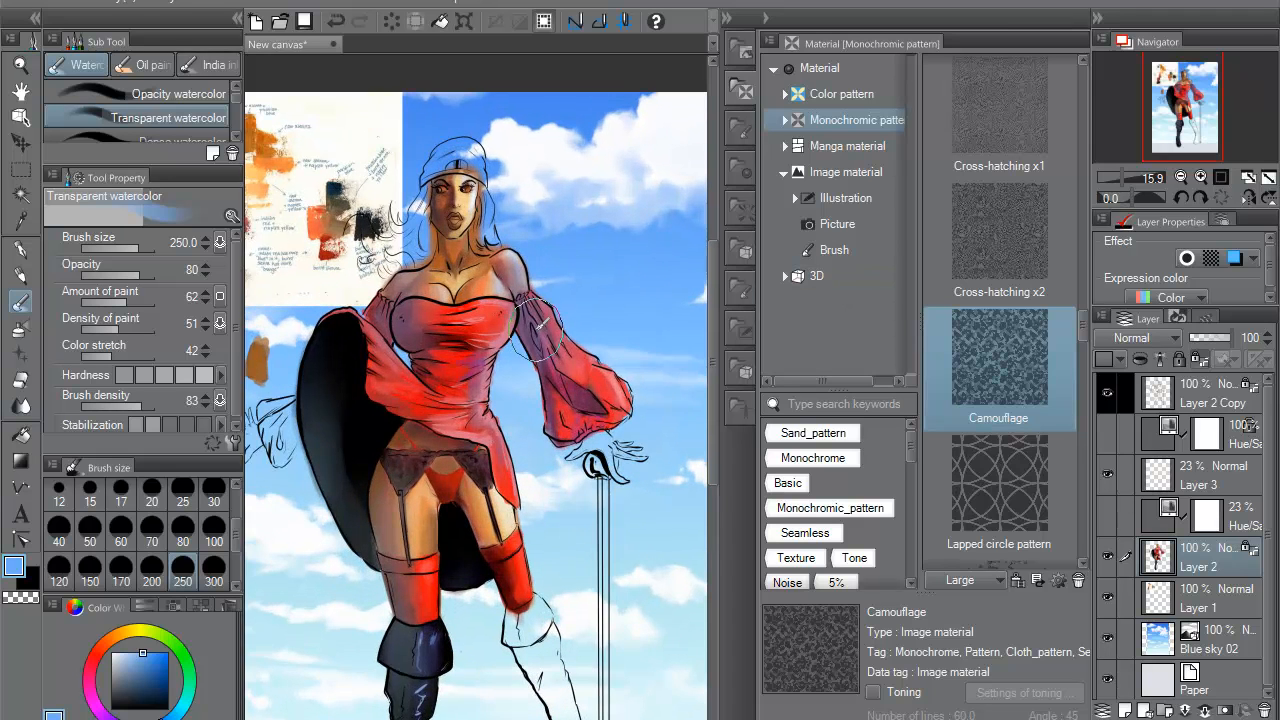
scroll(540, 332, "up", 3)
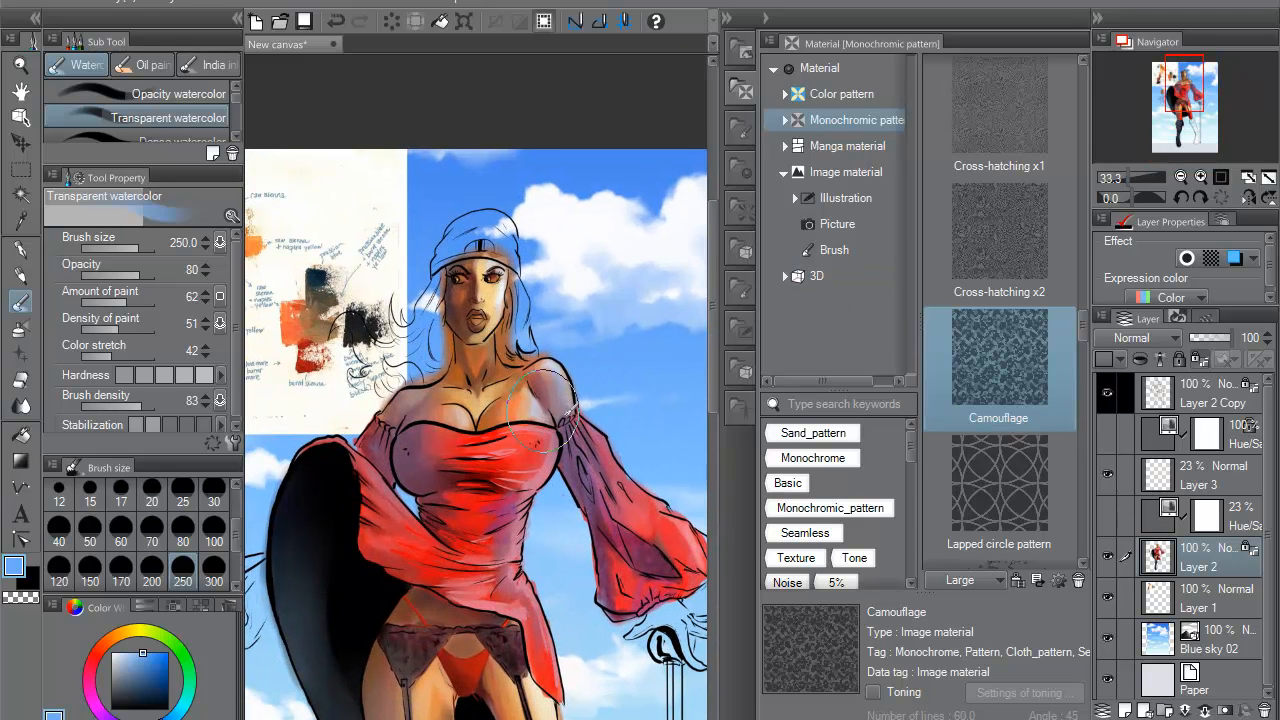
scroll(565, 420, "up", 2)
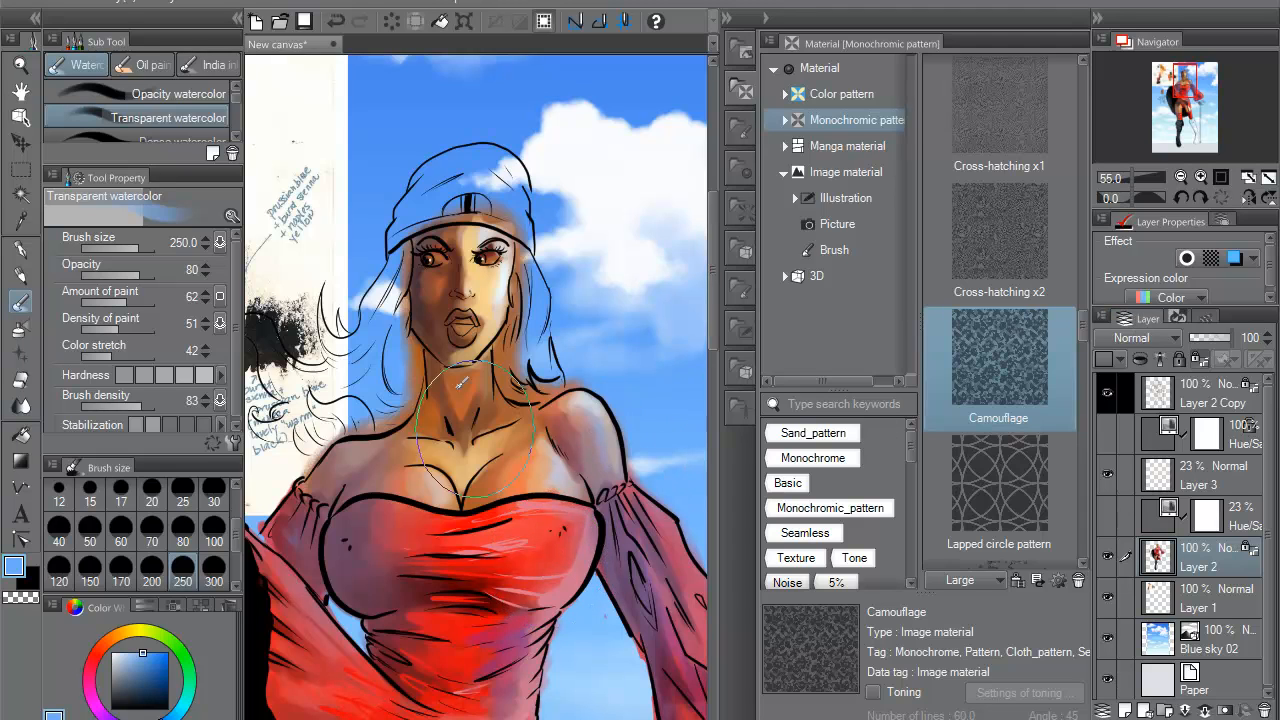
mouse_move(617, 410)
left_mouse_down()
mouse_move(600, 414)
mouse_move(551, 346)
left_mouse_up()
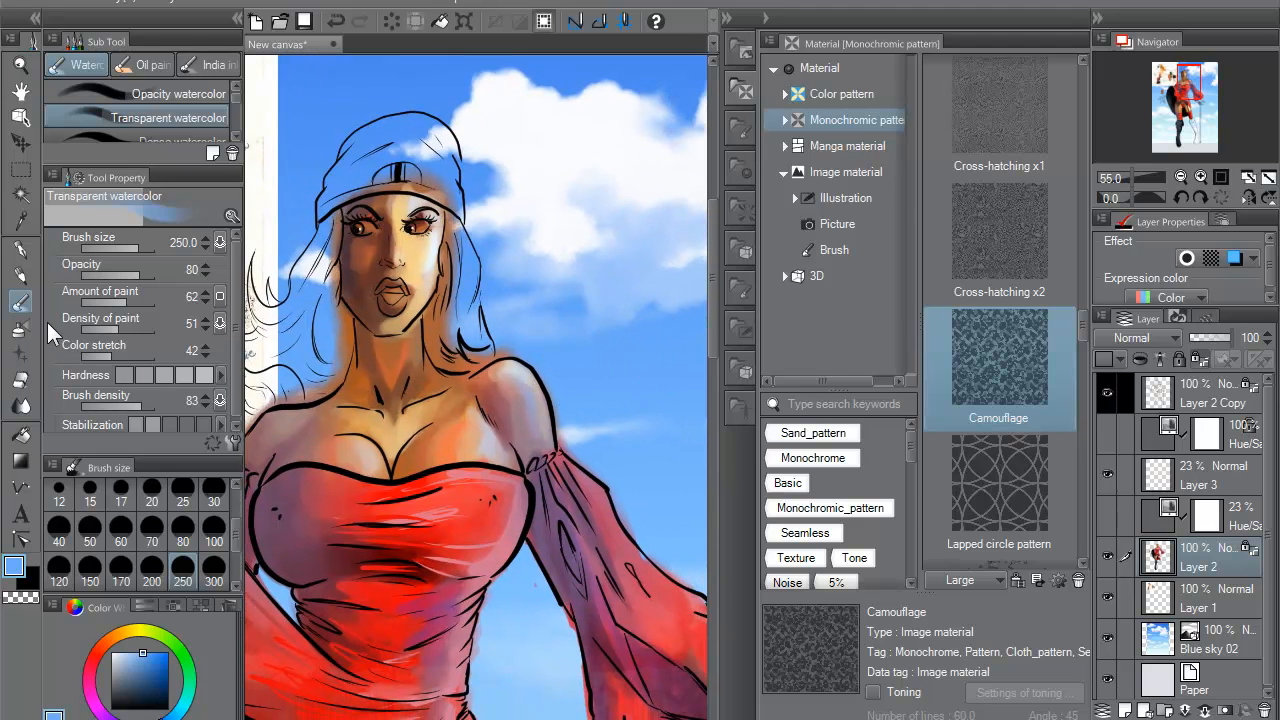
left_click(16, 381)
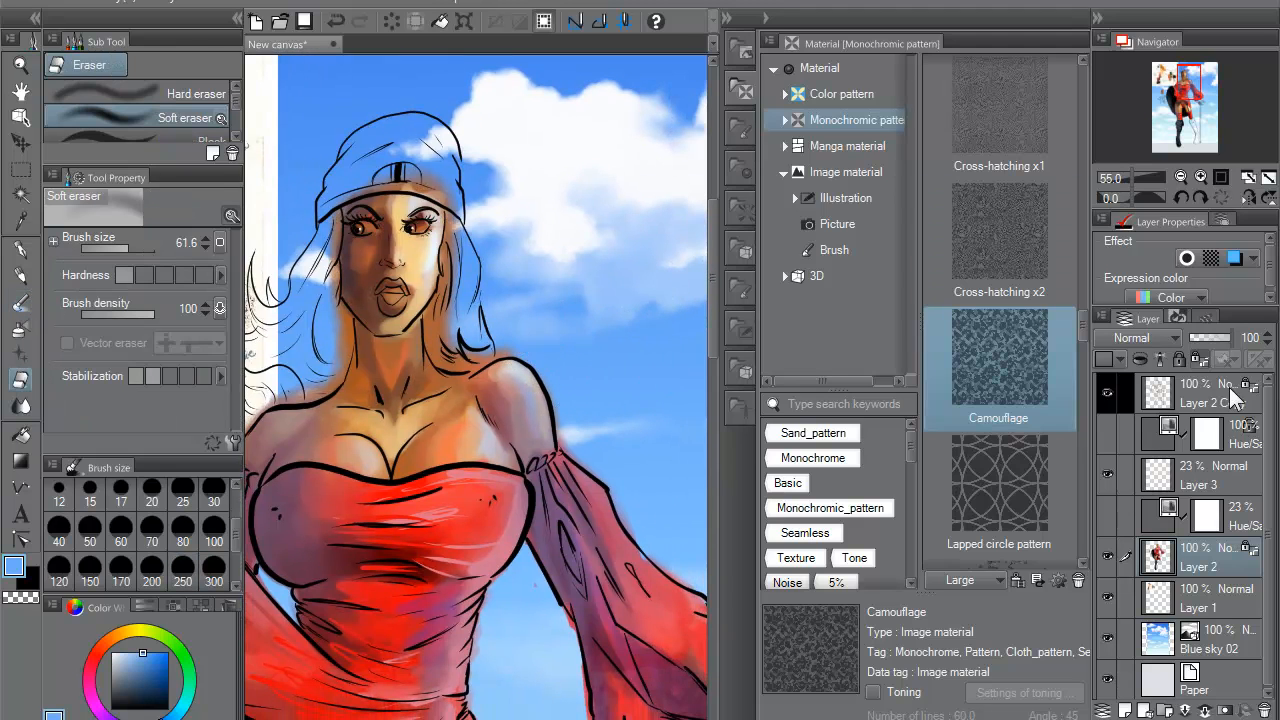
left_click(1192, 360)
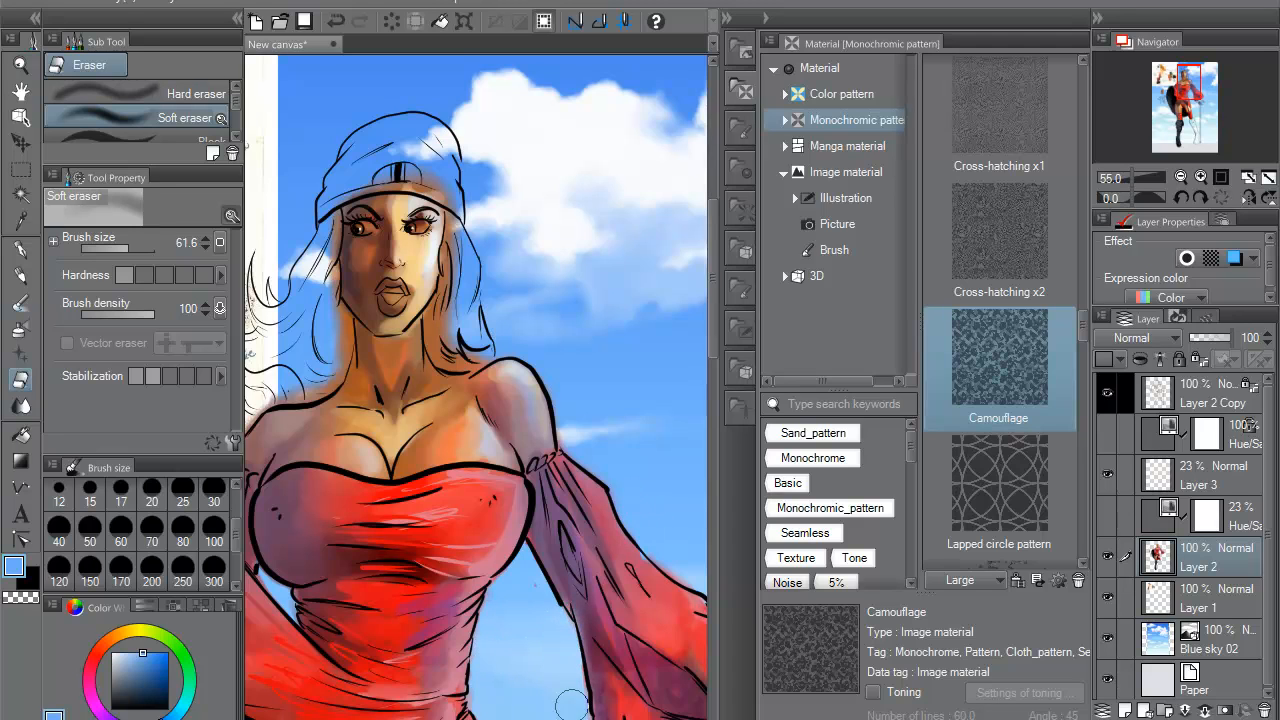
left_click_drag(512, 705, 523, 556)
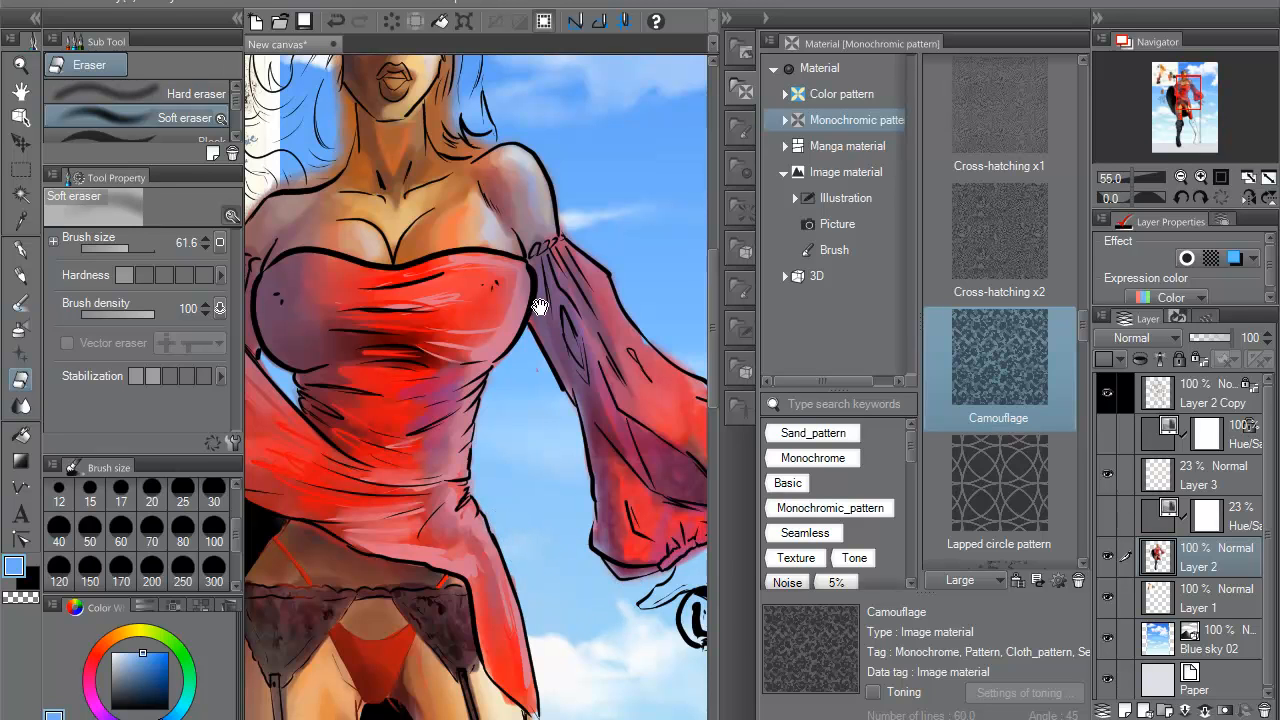
left_click_drag(543, 316, 608, 509)
left_click_drag(618, 415, 520, 305)
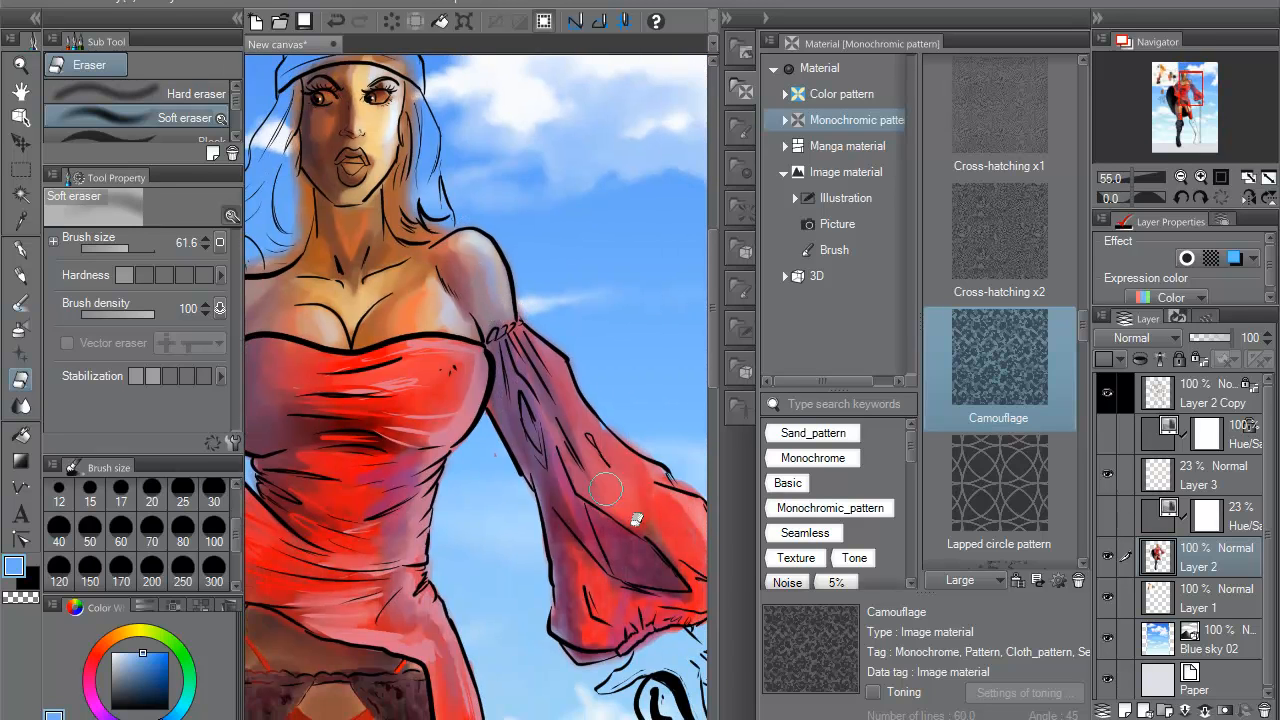
left_click_drag(493, 347, 596, 486)
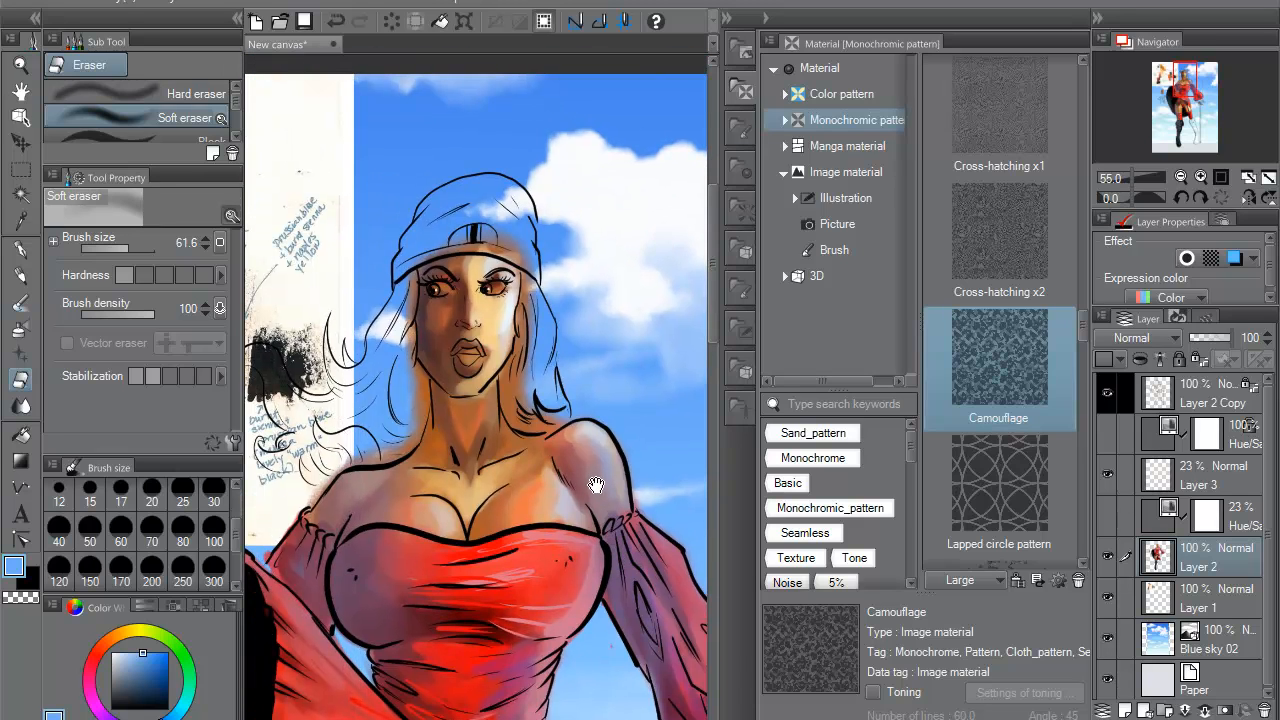
left_click_drag(582, 374, 608, 392)
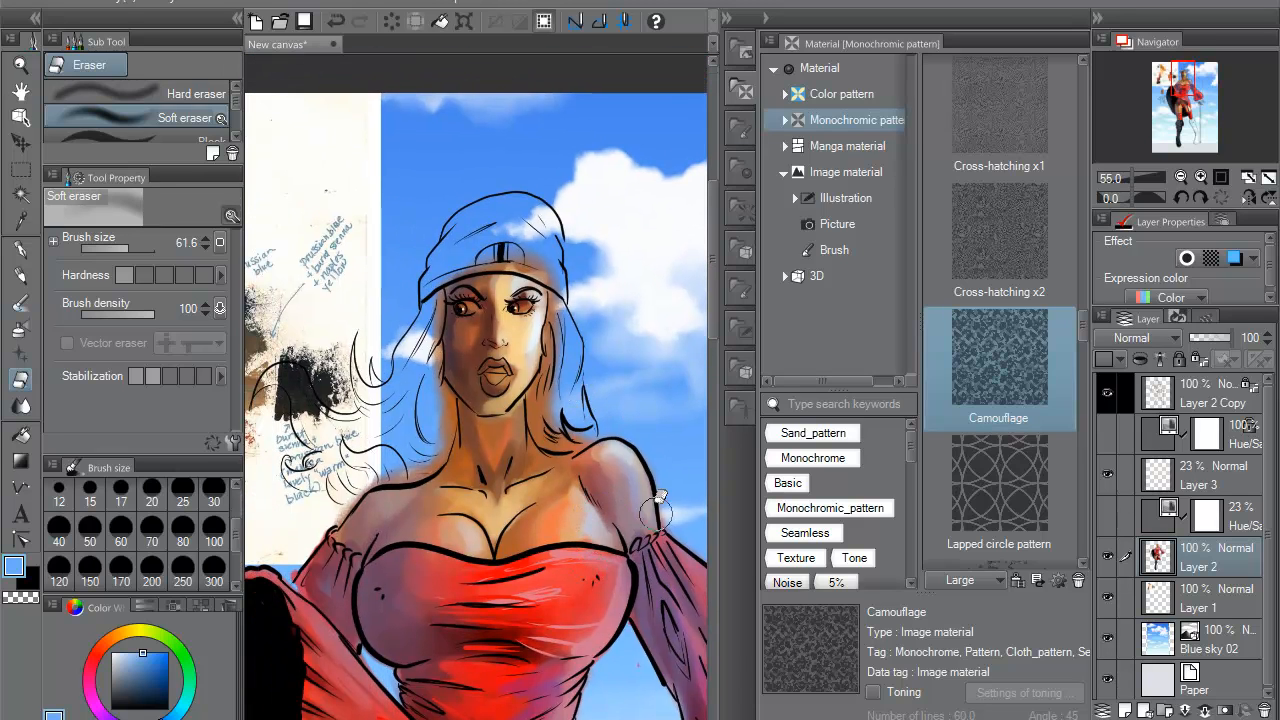
scroll(618, 487, "down", 4)
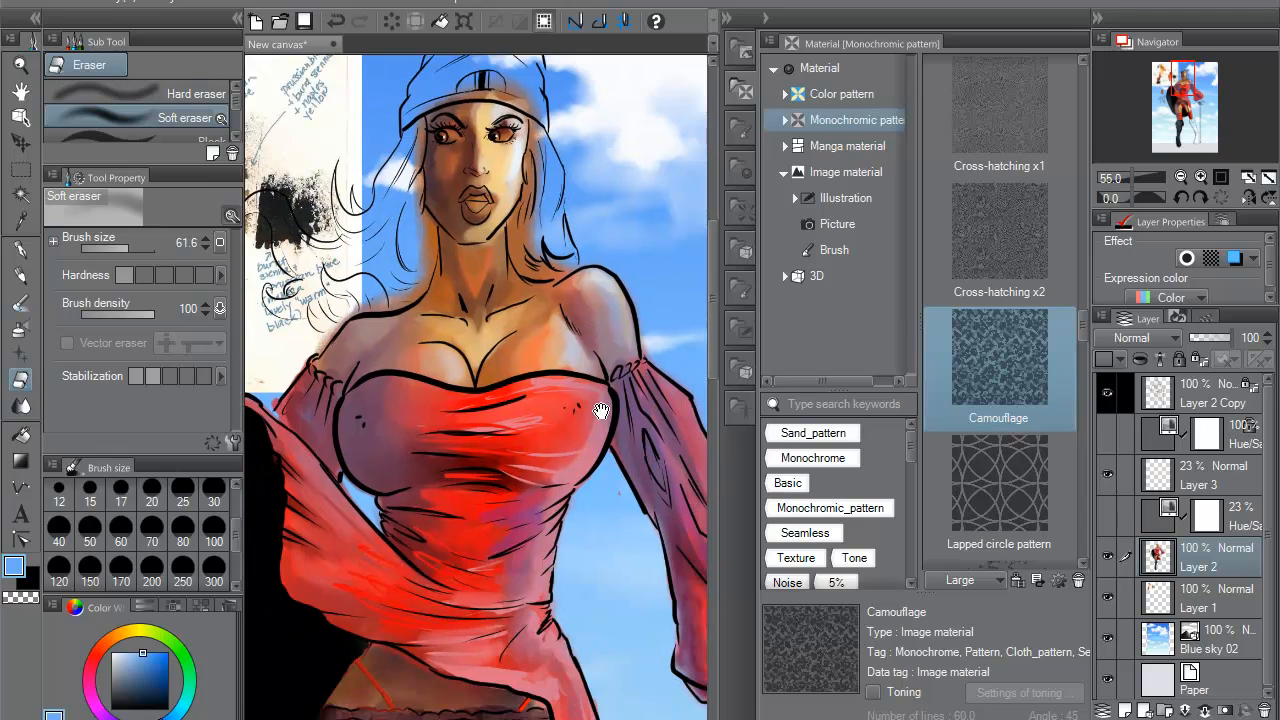
scroll(611, 468, "down", 1)
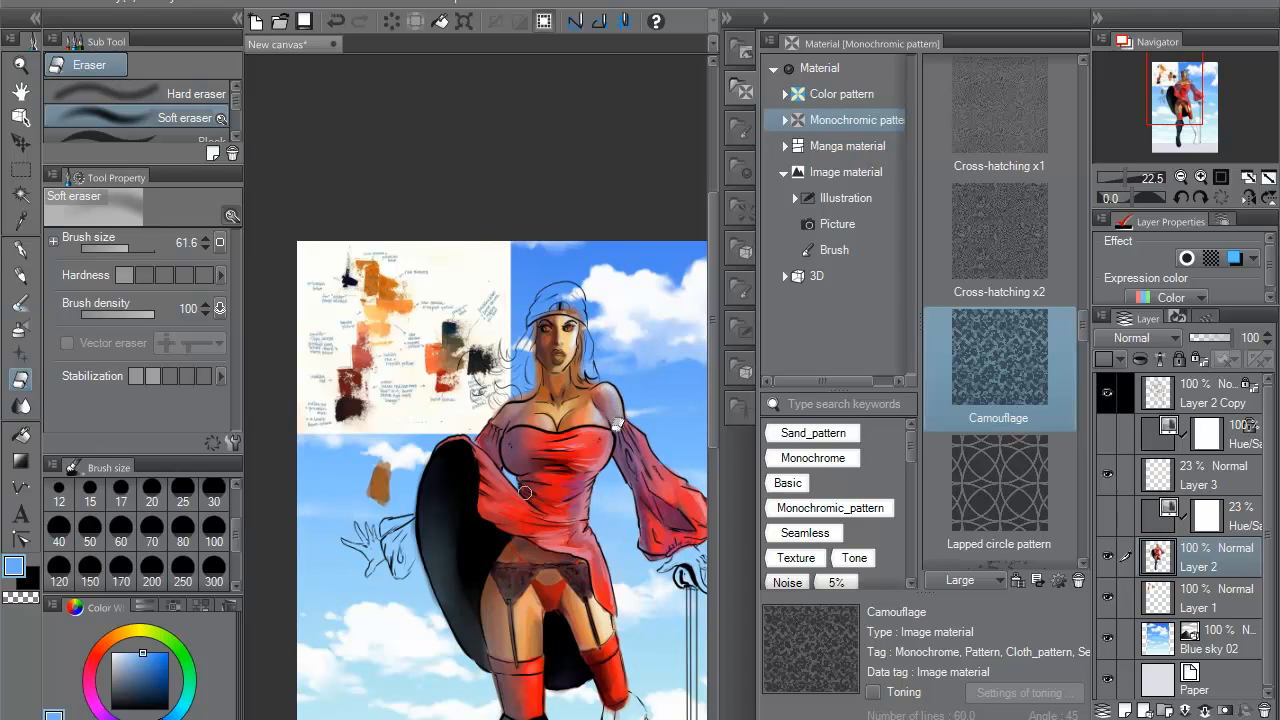
- Sample the dress's bright red and paint the lips with Transparent watercolor at size 10, with pen pressure disabled for brush size
scroll(615, 396, "up", 2)
scroll(620, 403, "up", 4)
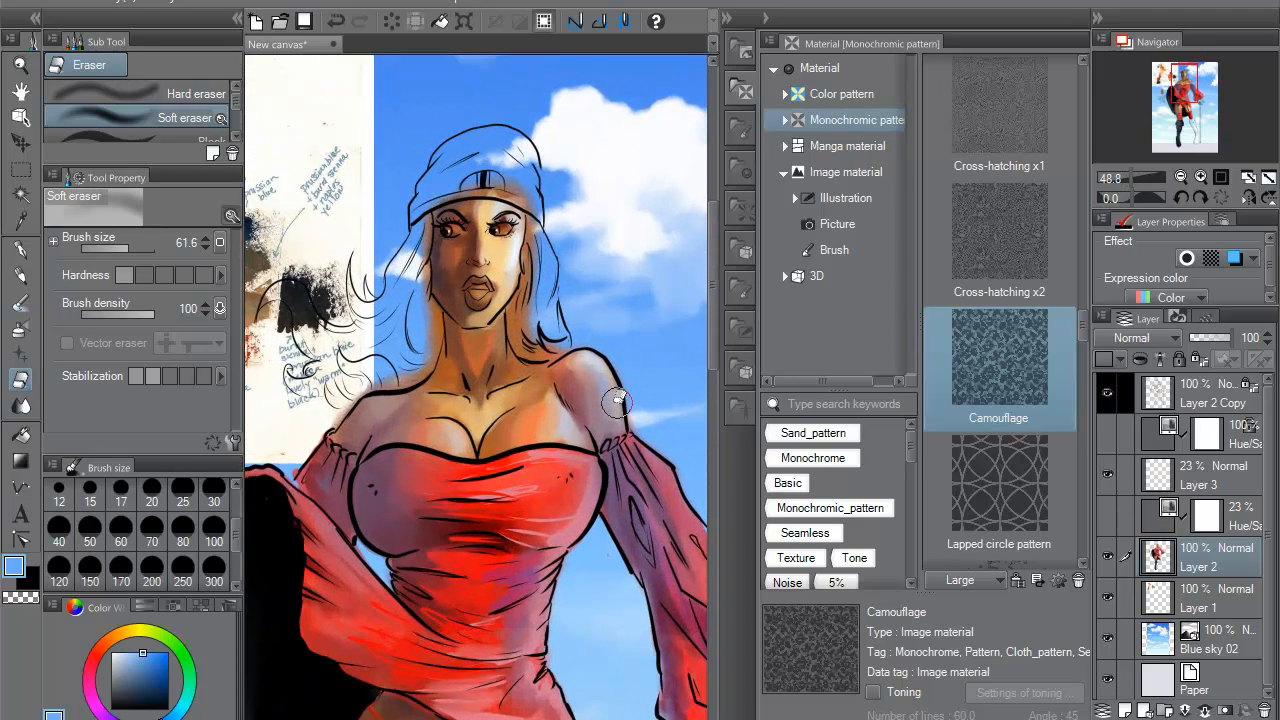
left_click(512, 622, "alt")
left_click(22, 302)
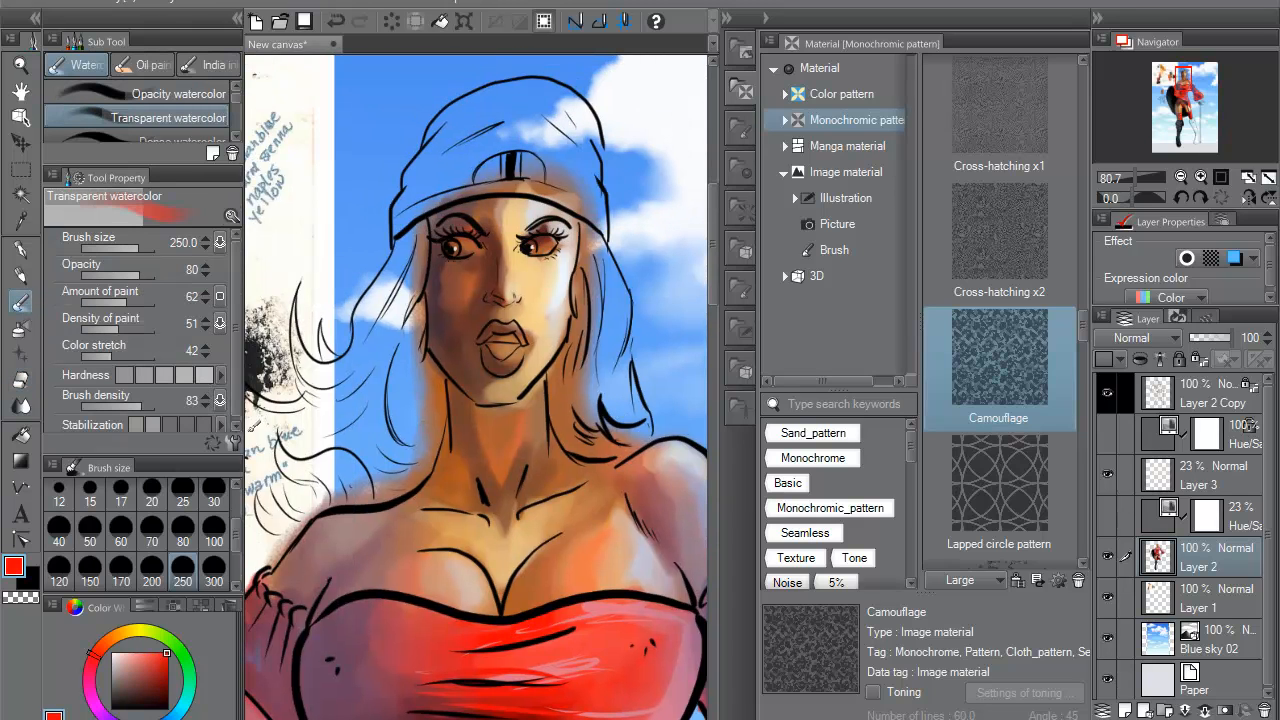
left_click(220, 242)
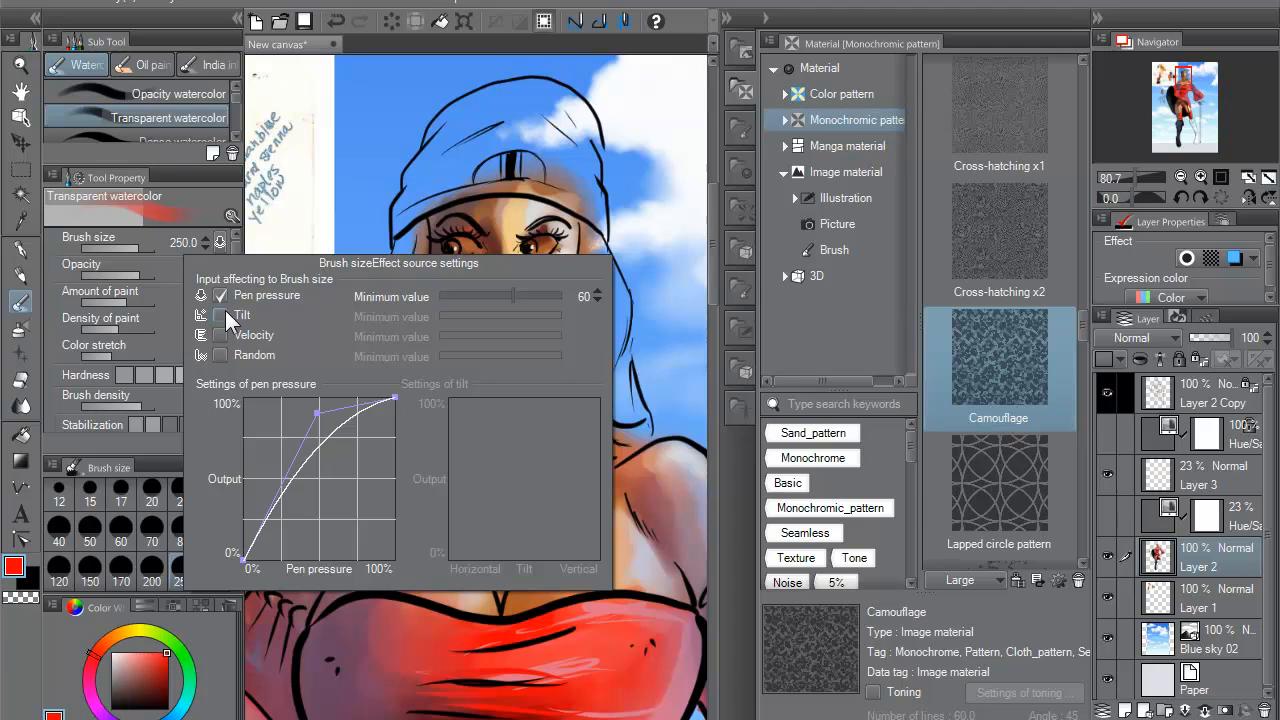
left_click(220, 242)
left_click(214, 530)
left_click_drag(235, 527, 232, 510)
left_click(214, 505)
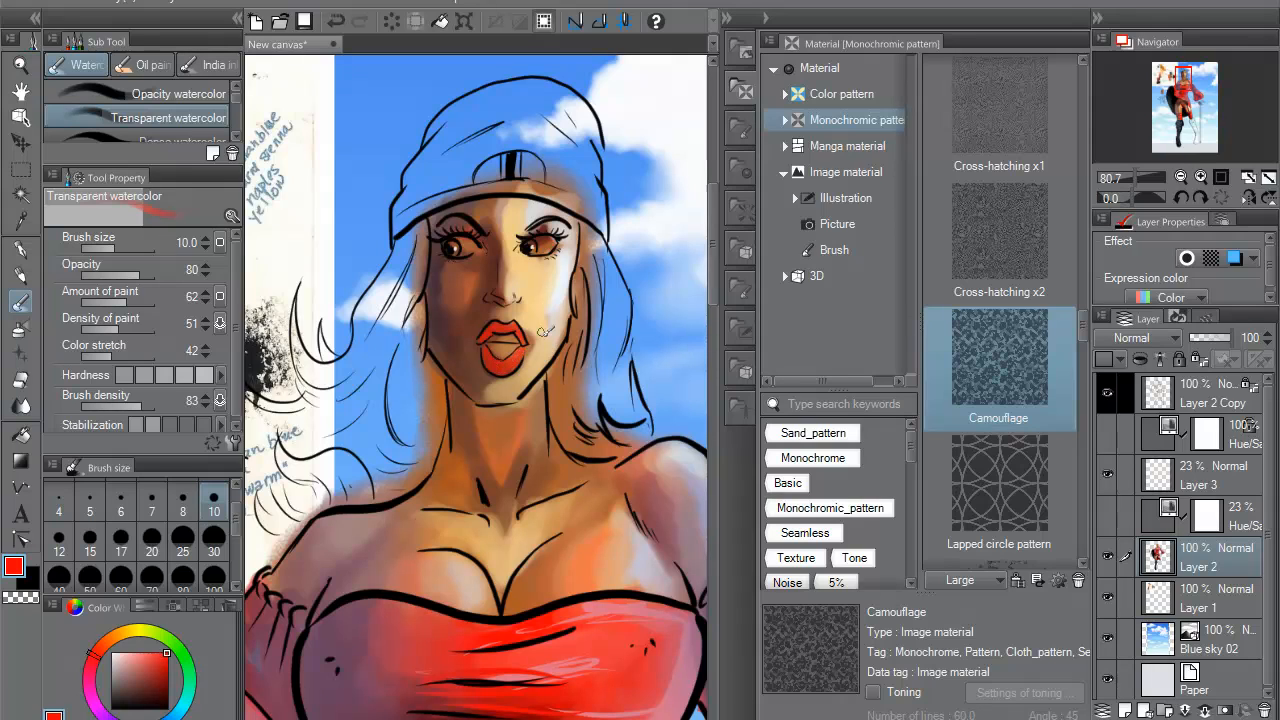
- Touch up the skin around the mouth and nose with tones sampled from the cheek, nose and shoulder
left_click(536, 335, "alt")
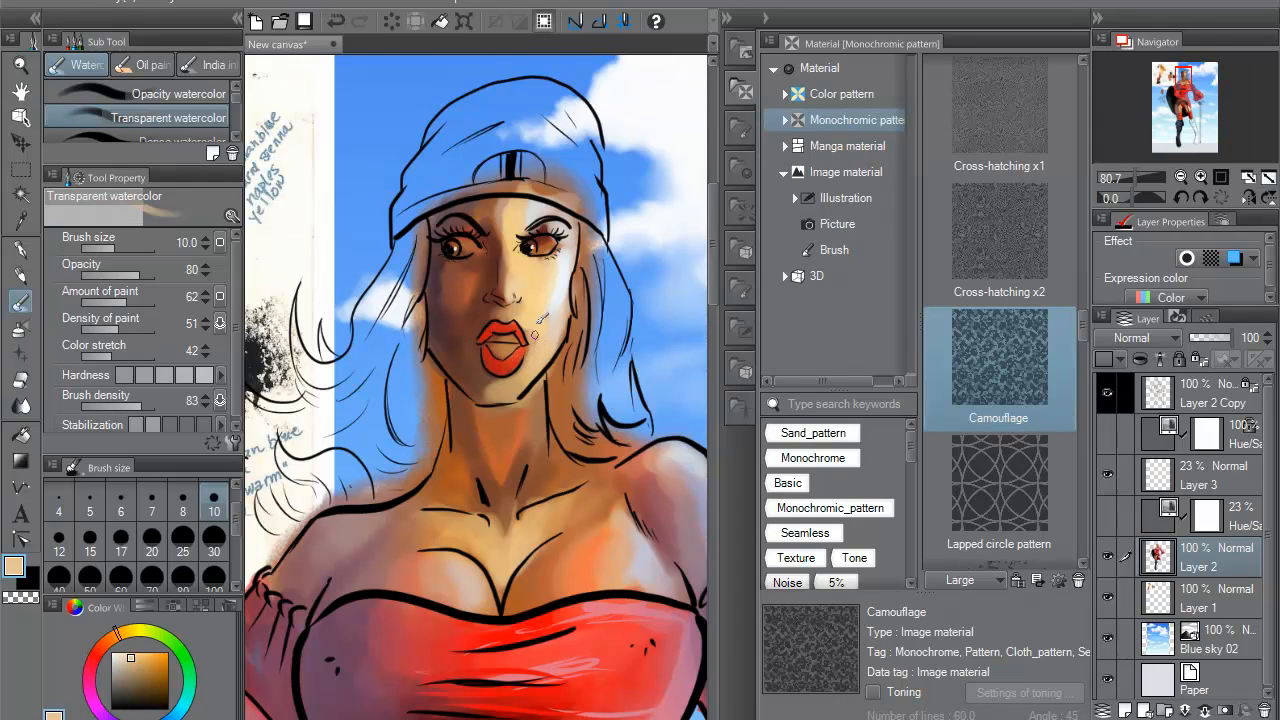
left_click(557, 304, "alt")
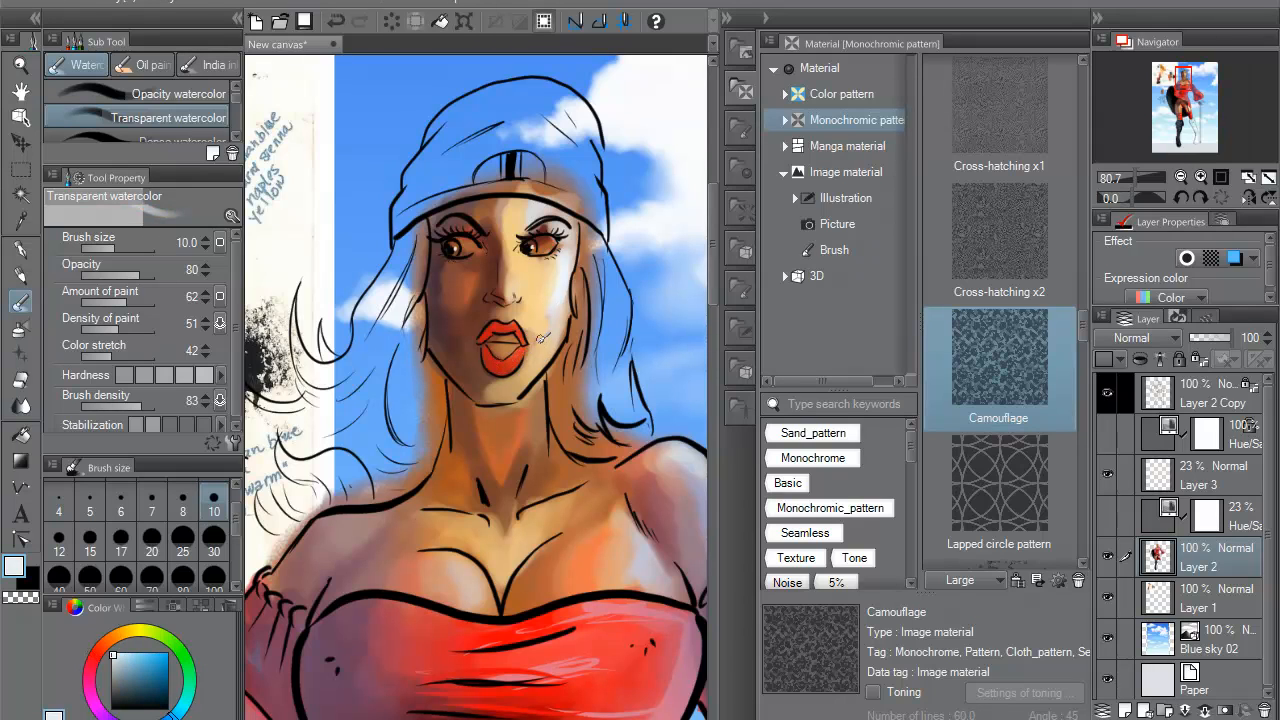
left_click(505, 296, "alt")
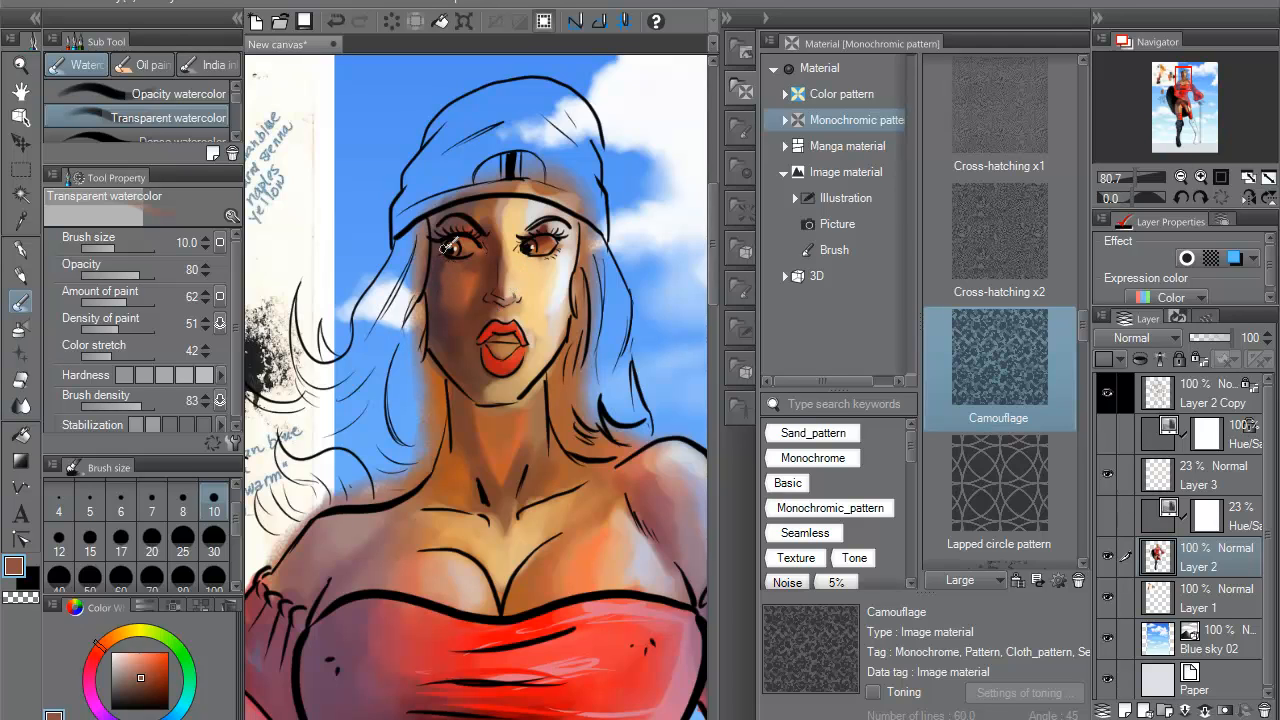
left_click(636, 466, "alt")
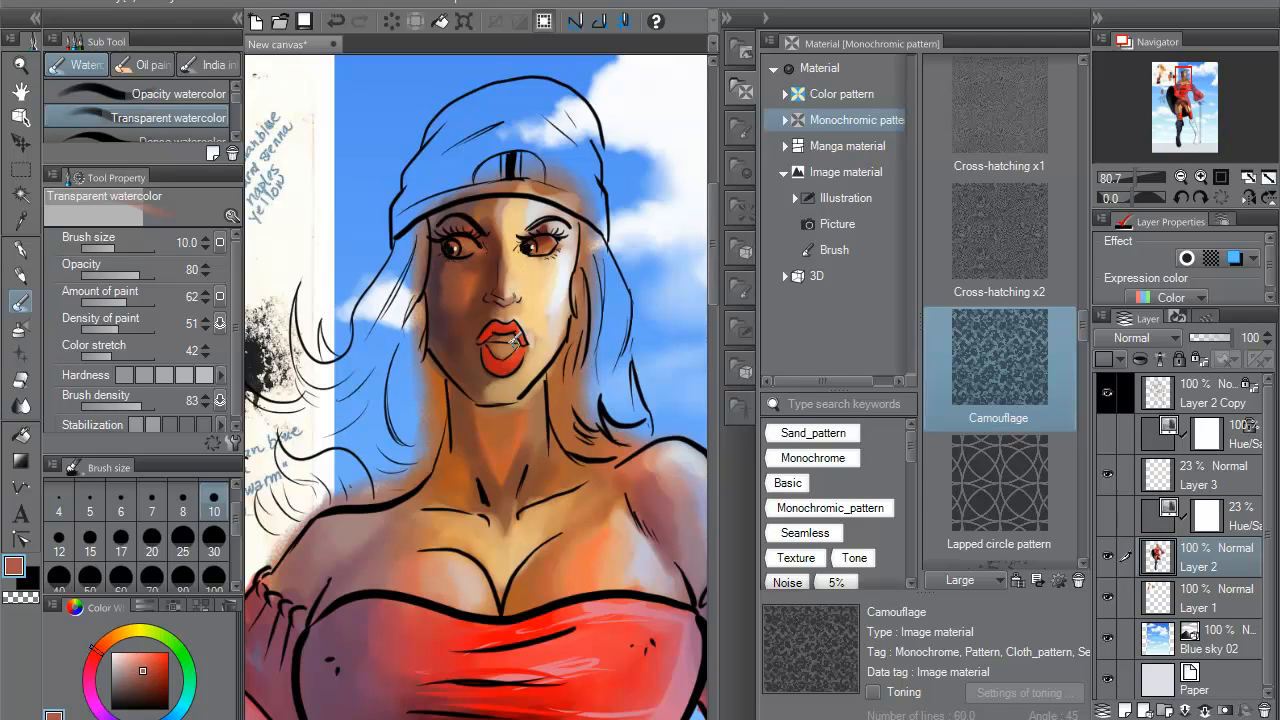
- Shade the eyelid, eye socket and cheek on the shadowed side of the face with sampled browns and skin tones
left_click(500, 246, "alt")
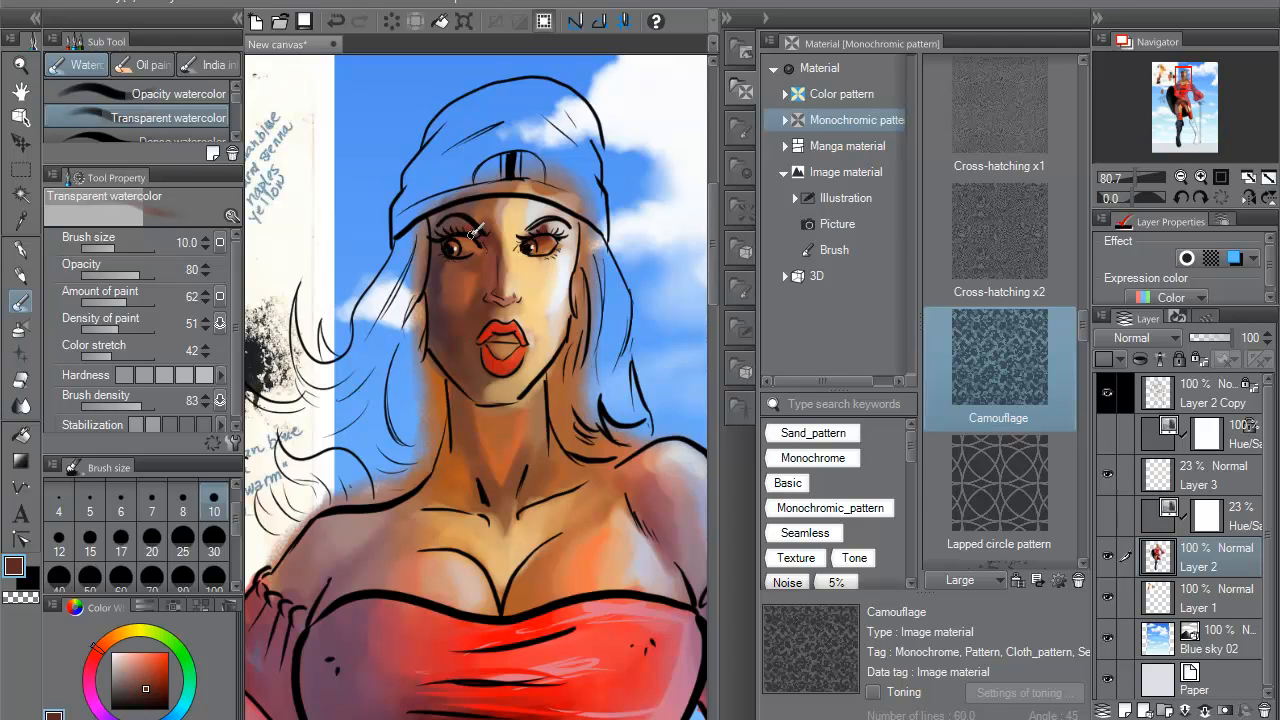
left_click(464, 252, "alt")
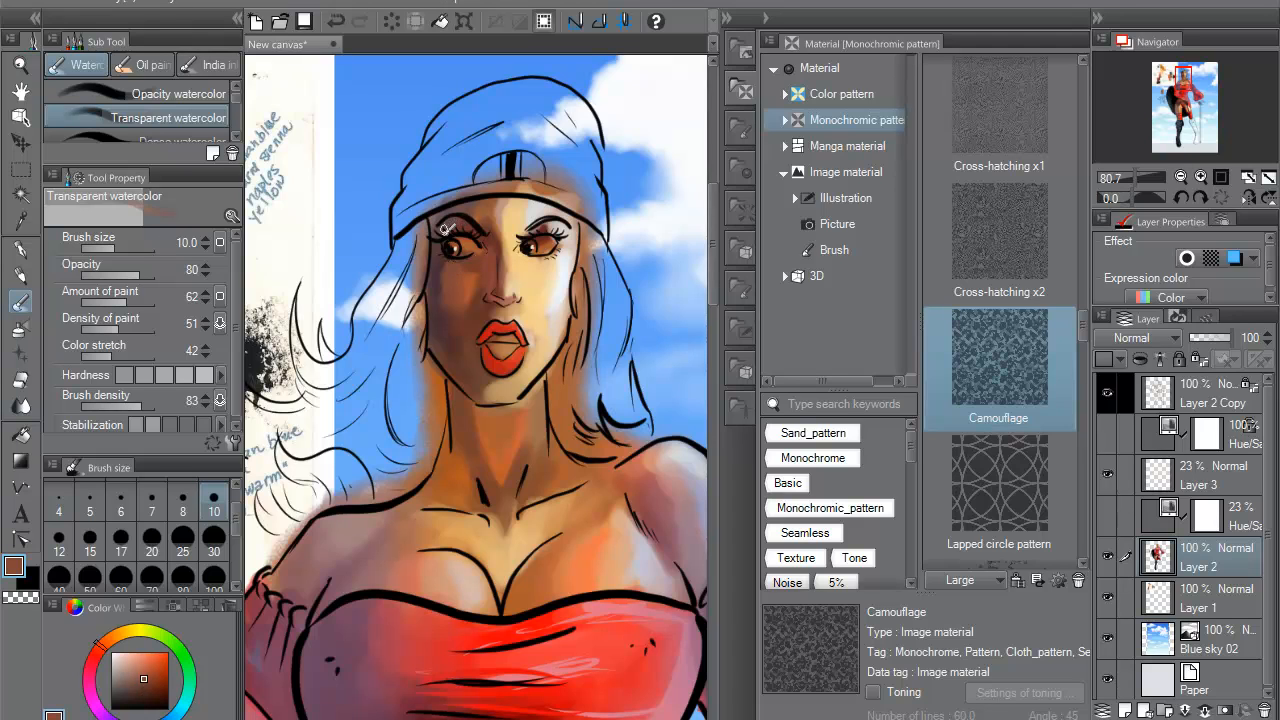
left_click(475, 268, "alt")
left_click(522, 268, "alt")
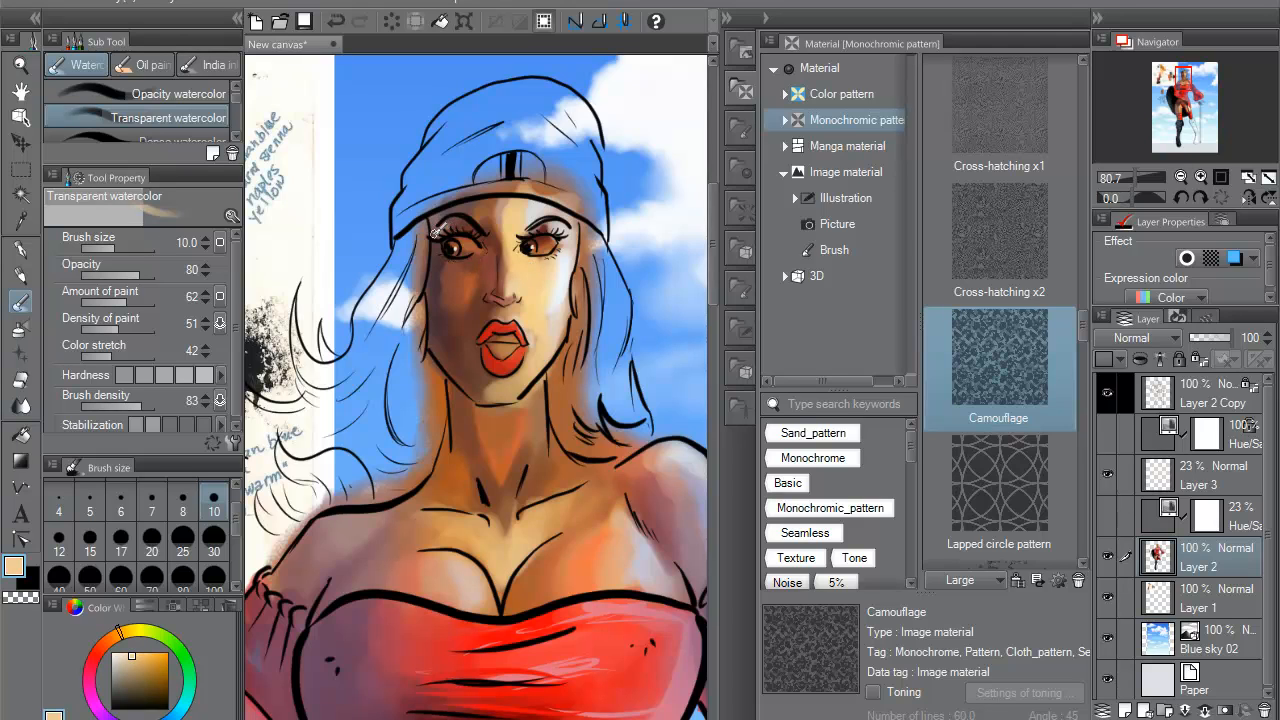
left_click(445, 294, "alt")
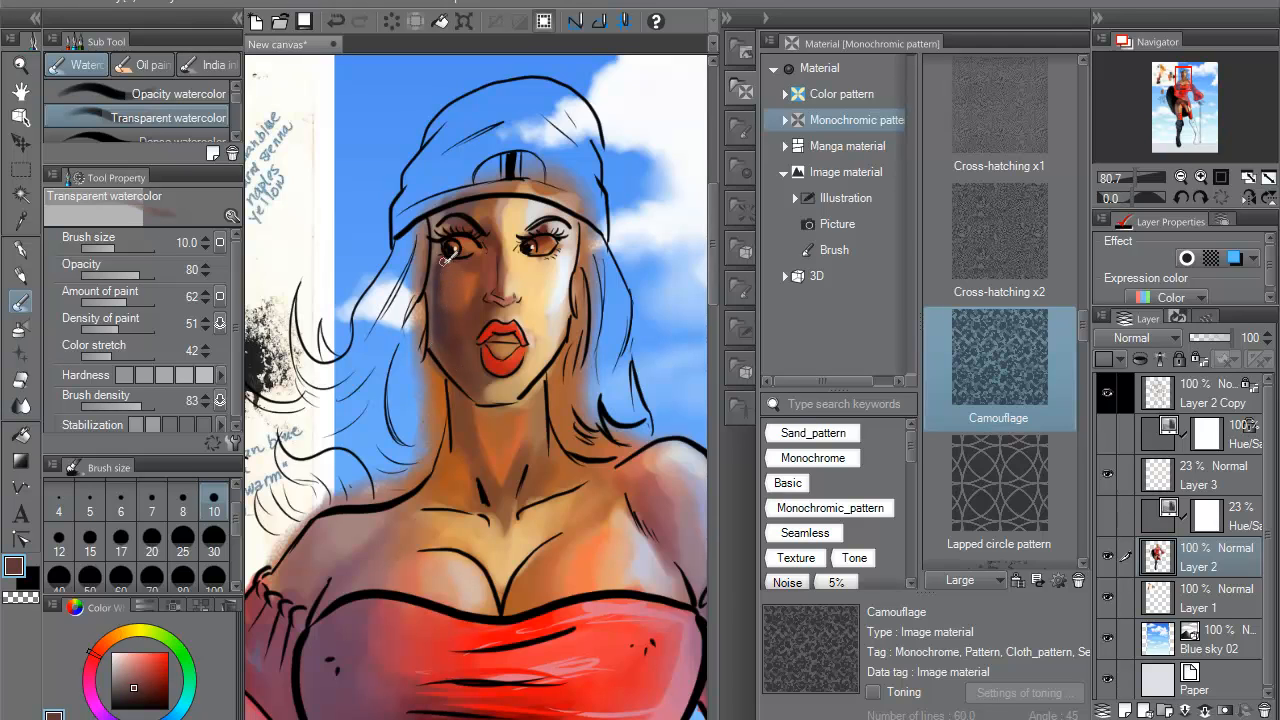
left_click(450, 264, "alt")
left_click_drag(444, 260, 452, 264)
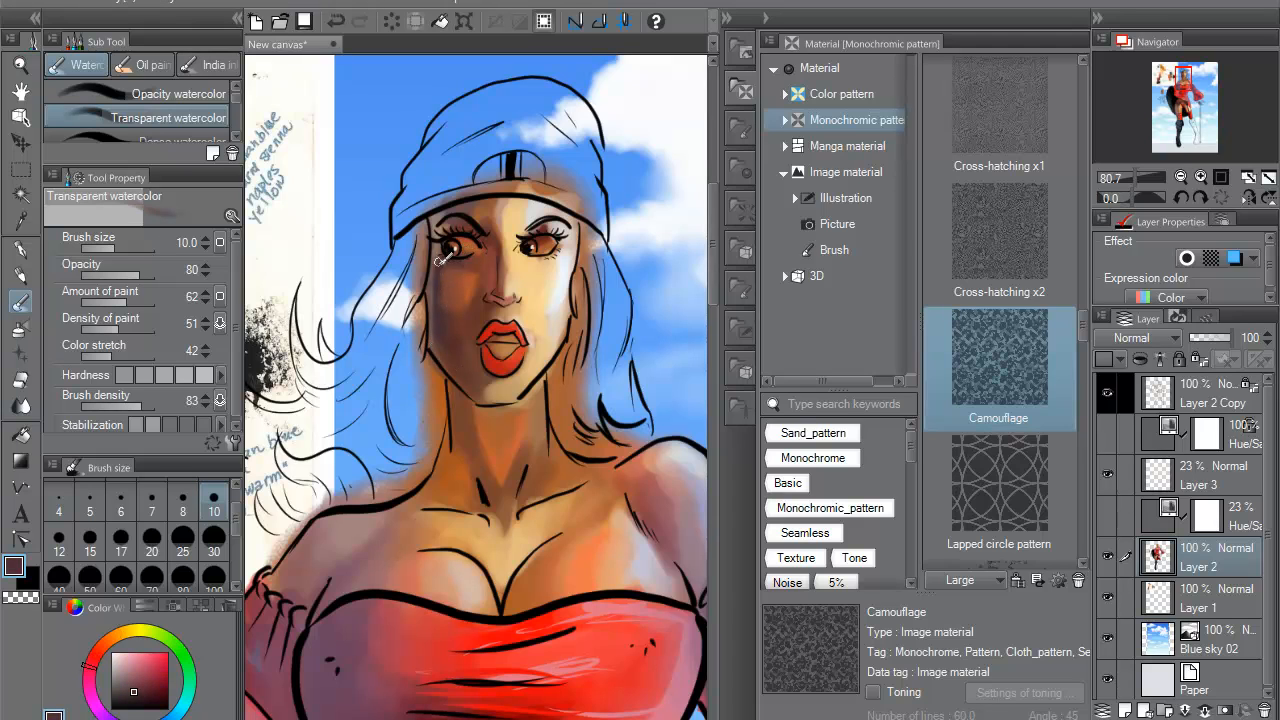
left_click(452, 310, "alt")
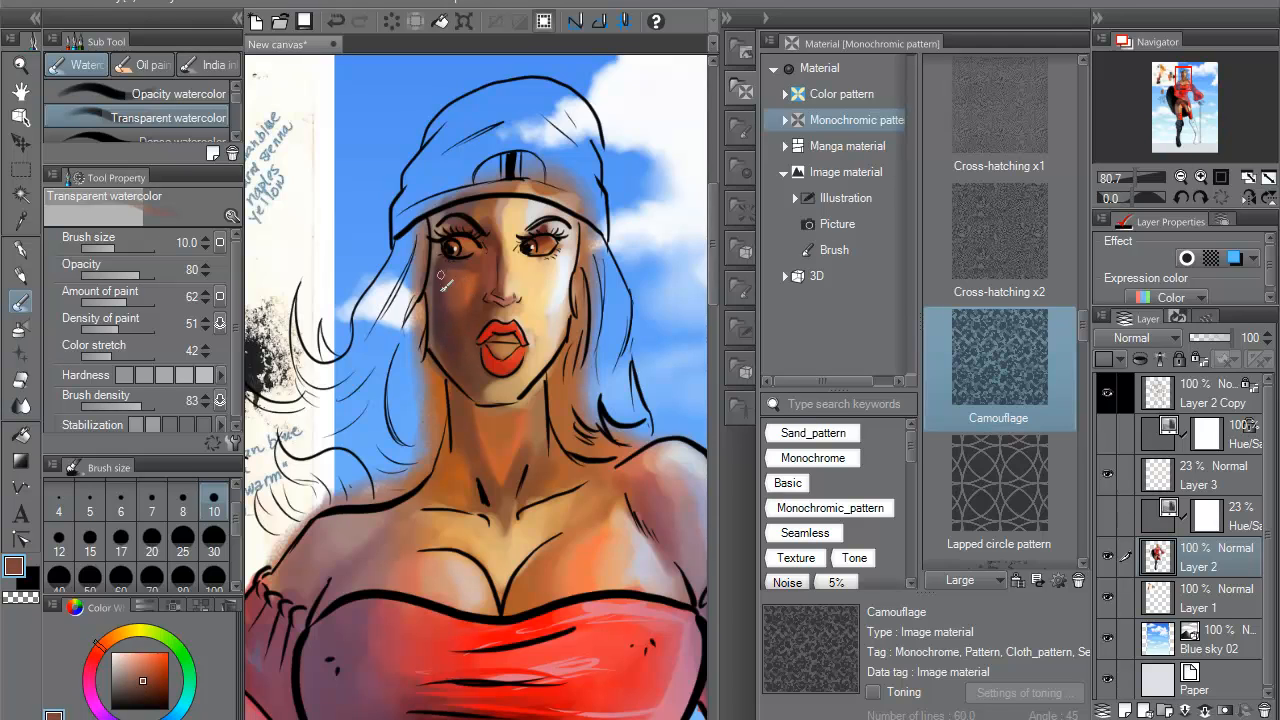
left_click(473, 278, "alt")
- Lighten the whites of both eyes using sampled light skin, pale sky blue and cloud white
left_click(511, 247, "alt")
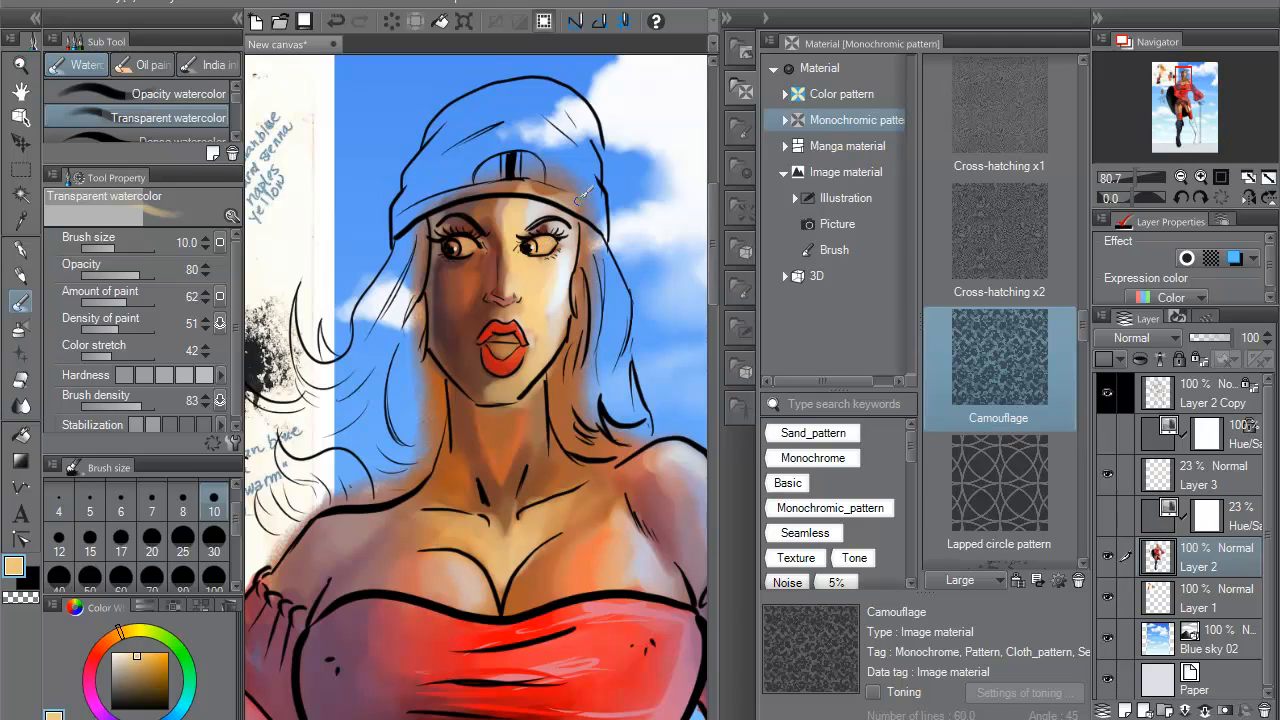
left_click(657, 238, "alt")
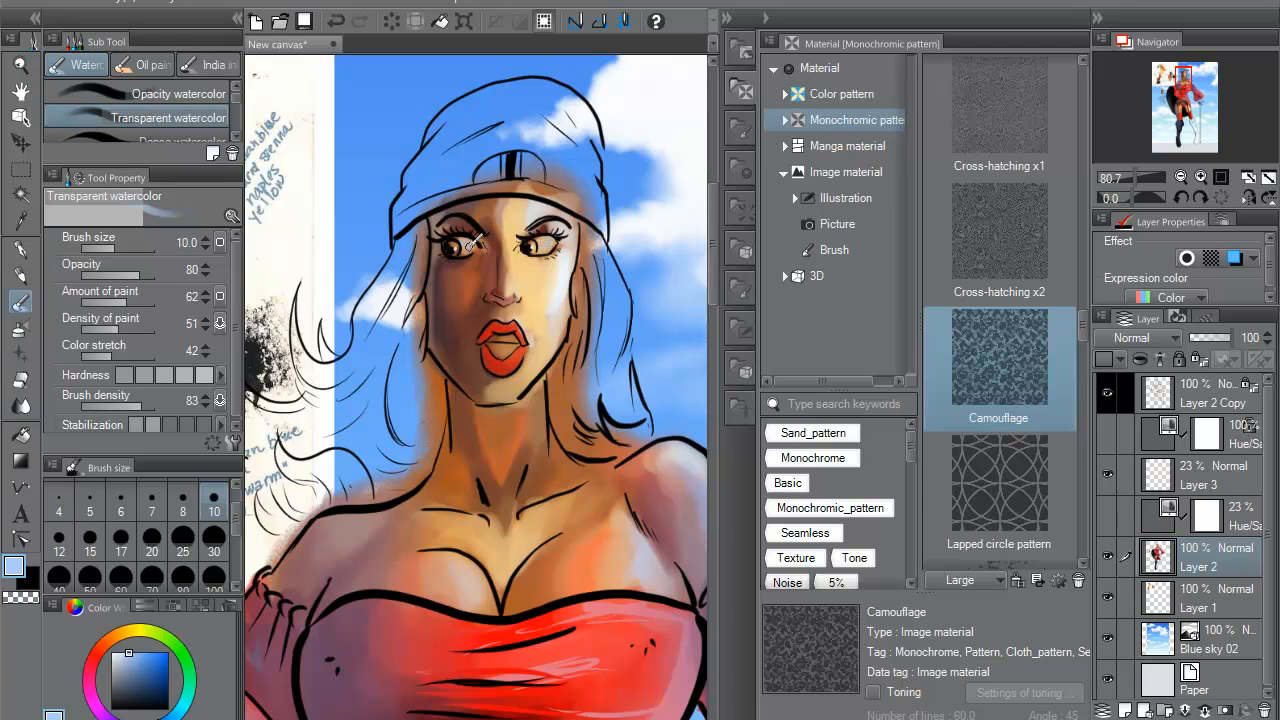
left_click(642, 119, "alt")
- Color both irises deep blue using the G-pen at size 20
key("p")
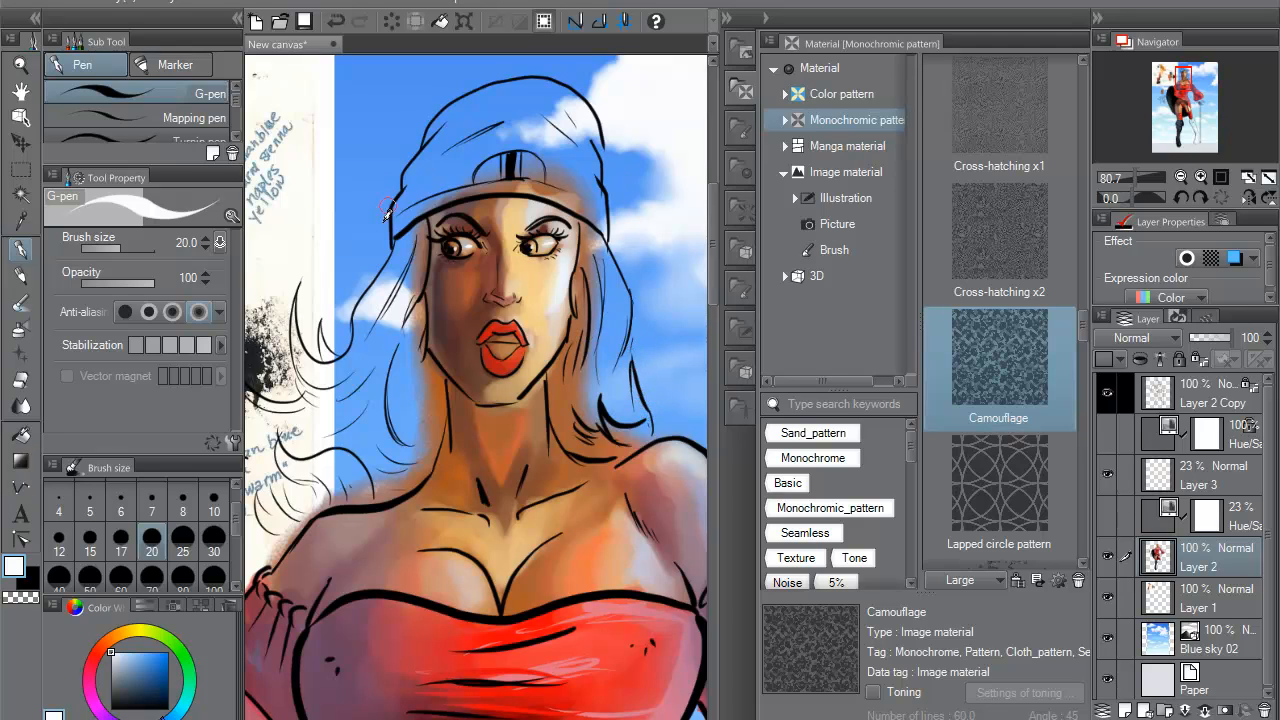
left_click(157, 672)
left_click_drag(455, 243, 535, 240)
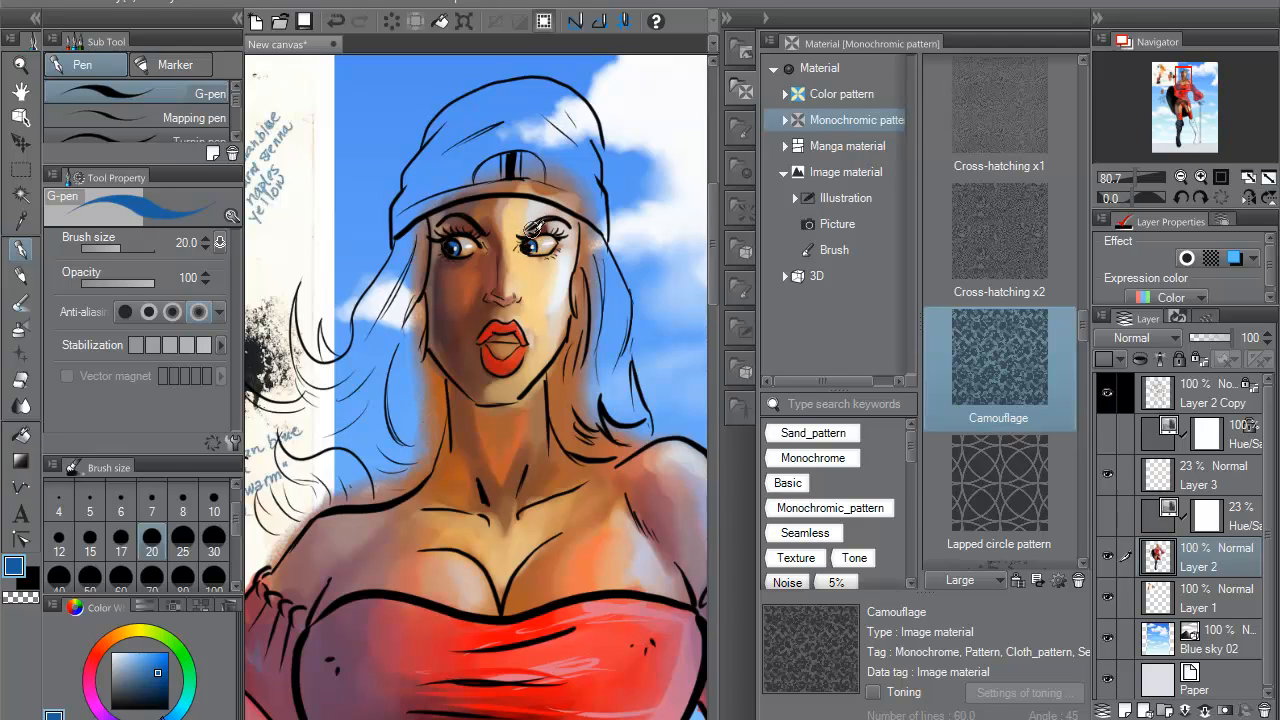
- Refine the skin around the eyes and nose bridge with sampled face tones using Transparent watercolor at size 10
left_click(19, 304)
left_click(545, 258, "alt")
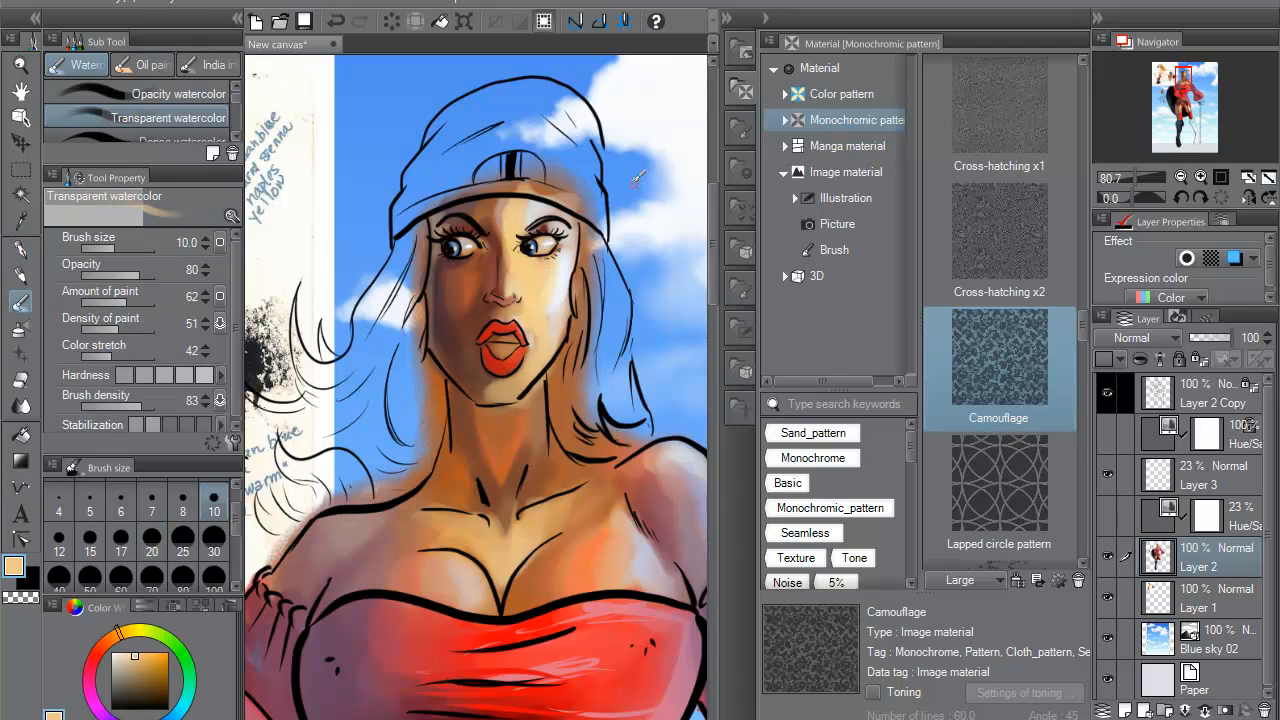
left_click(505, 270, "alt")
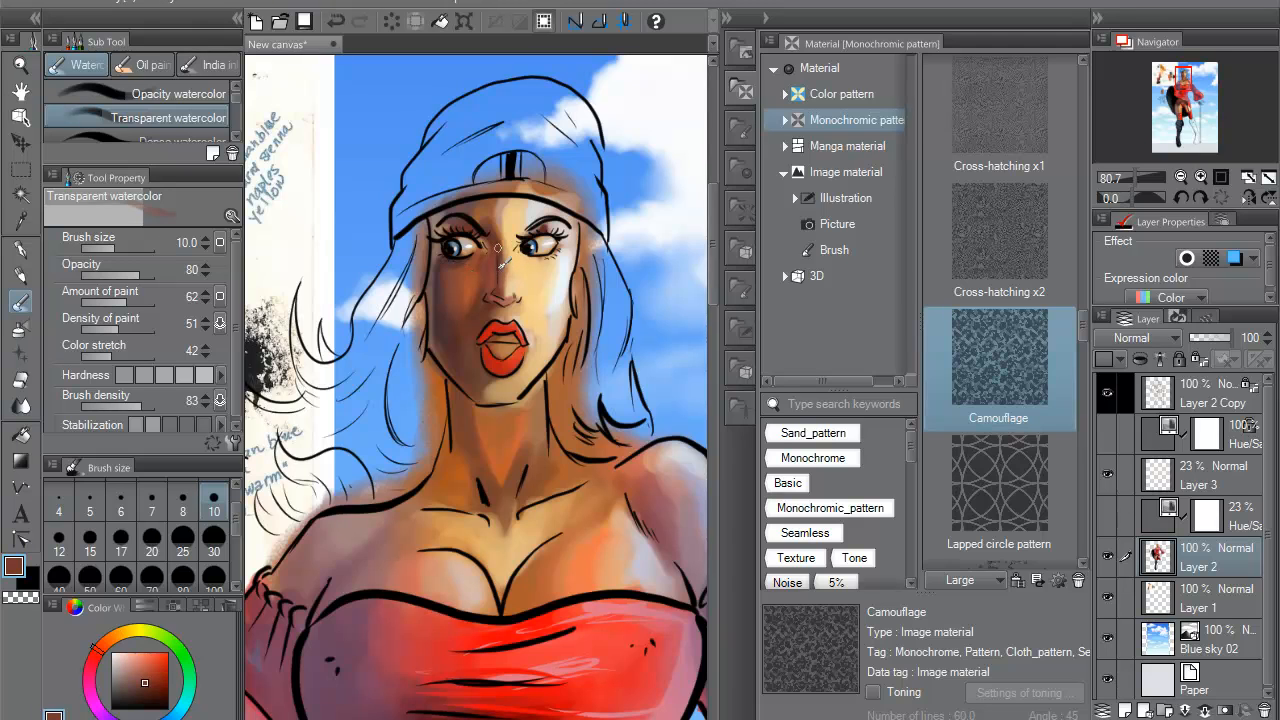
left_click(518, 336, "alt")
- Warm the nose bridge and forehead with orange from the reference swatches, blending with sampled tan, orange-brown and pale yellow skin tones
left_click_drag(323, 247, 601, 350)
left_click(354, 424, "alt")
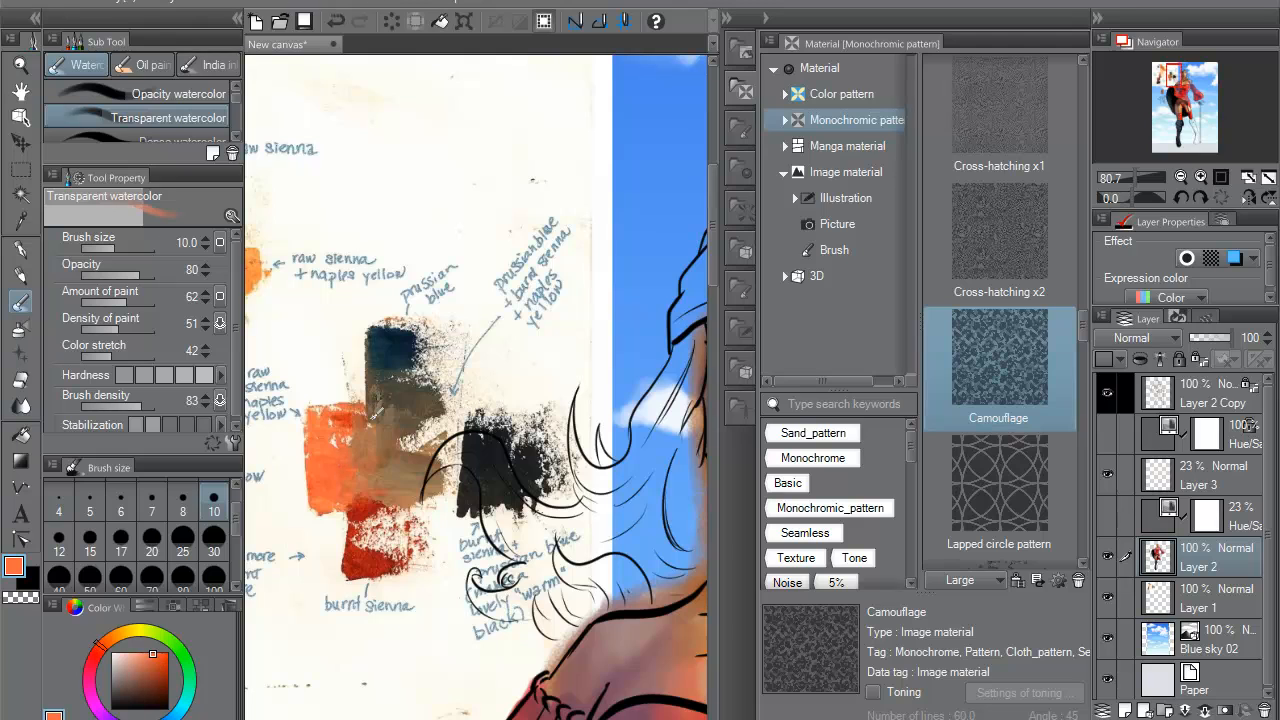
left_click_drag(557, 401, 313, 321)
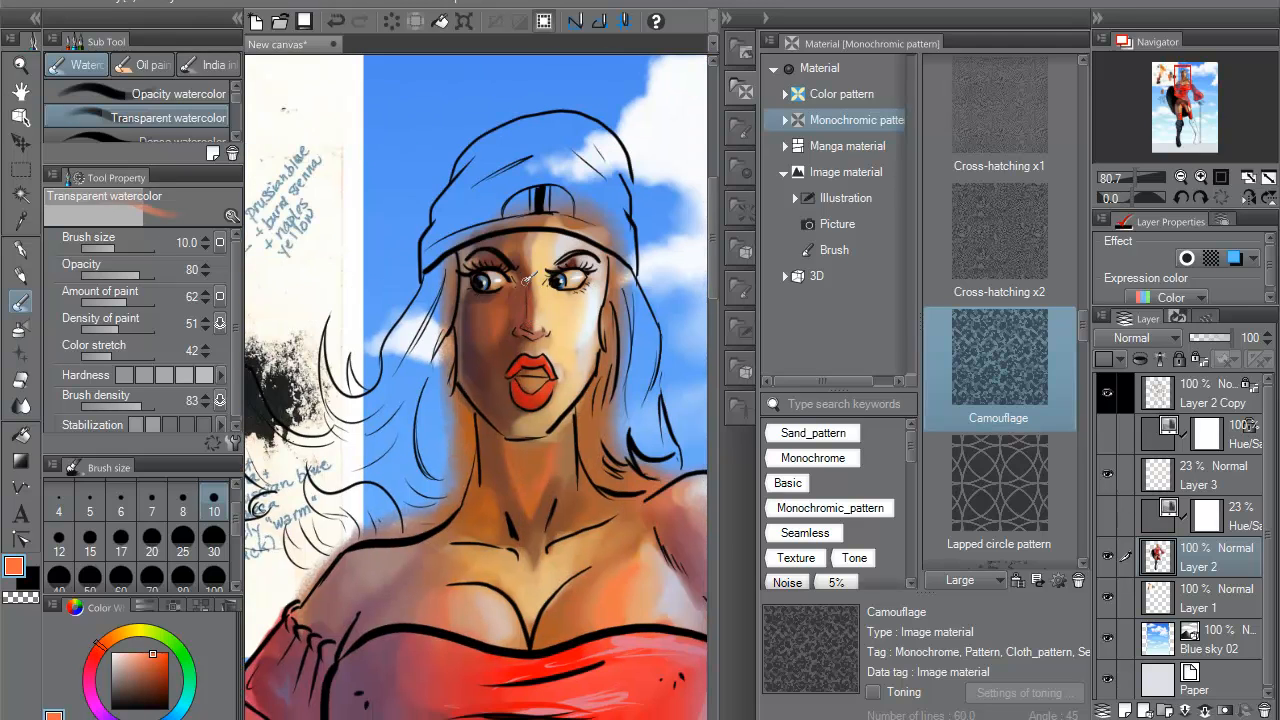
left_click(546, 300, "alt")
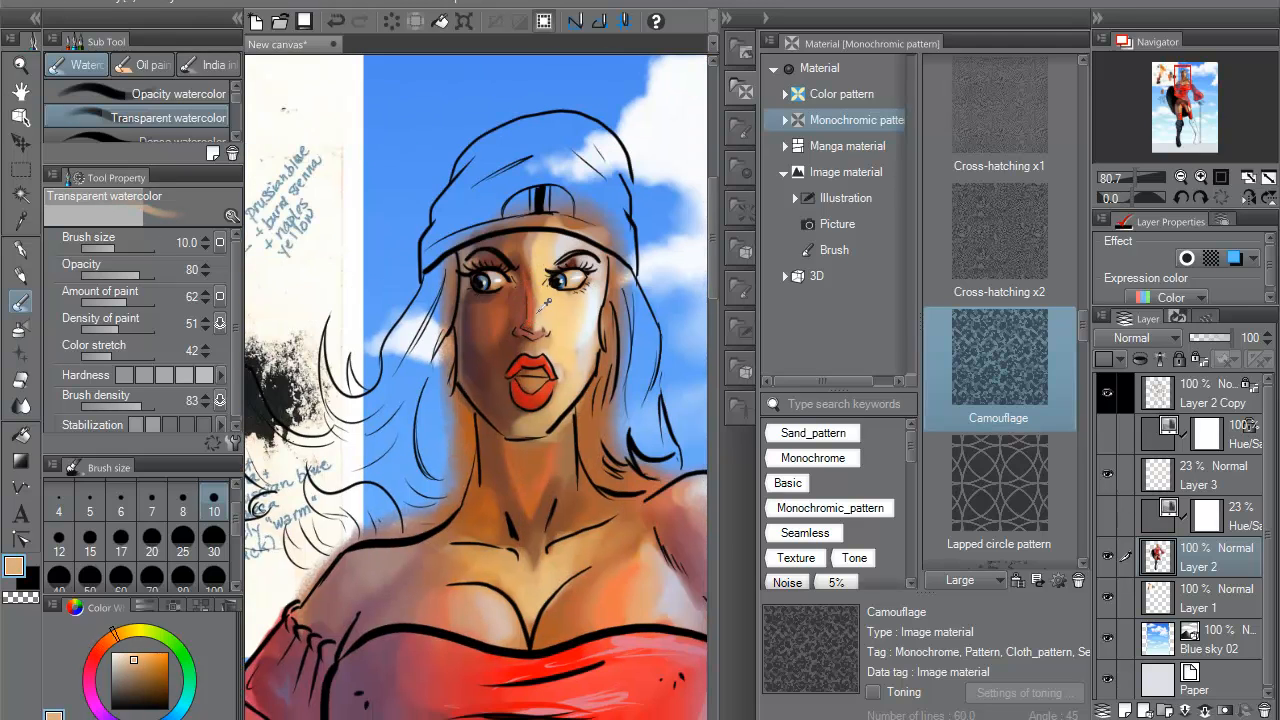
left_click_drag(537, 235, 528, 238)
left_click(548, 474, "alt")
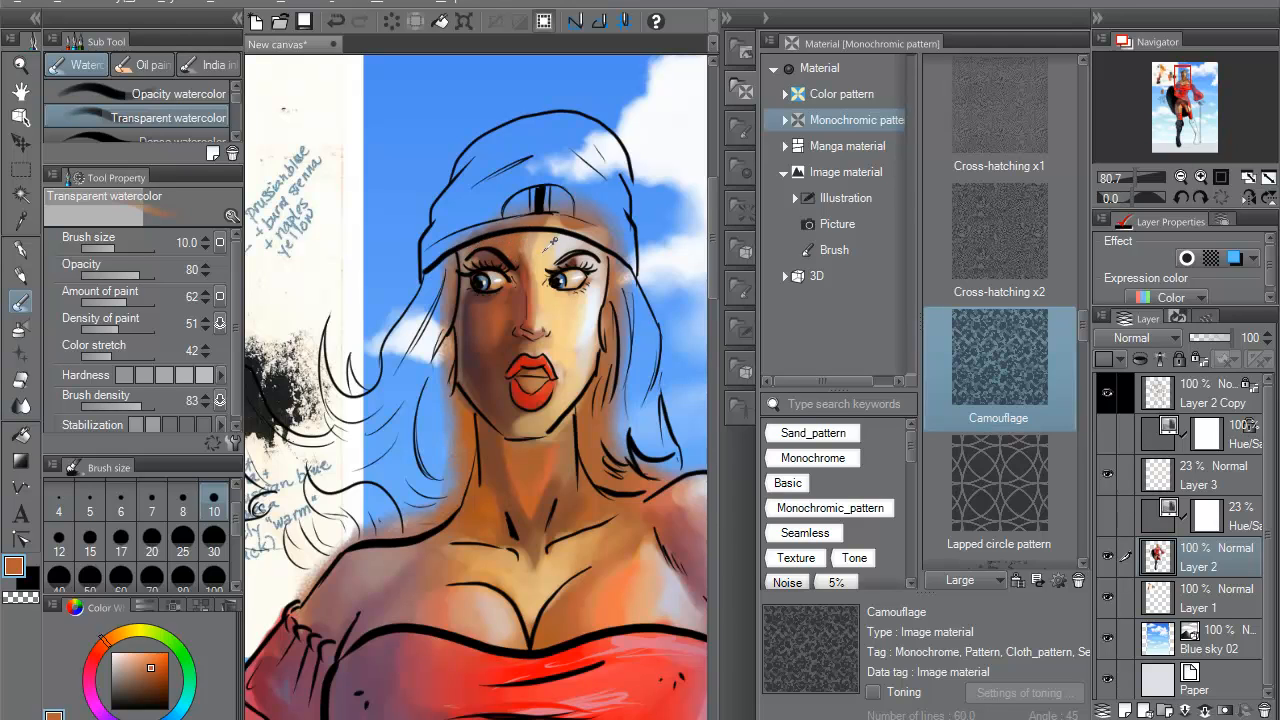
left_click(520, 238, "alt")
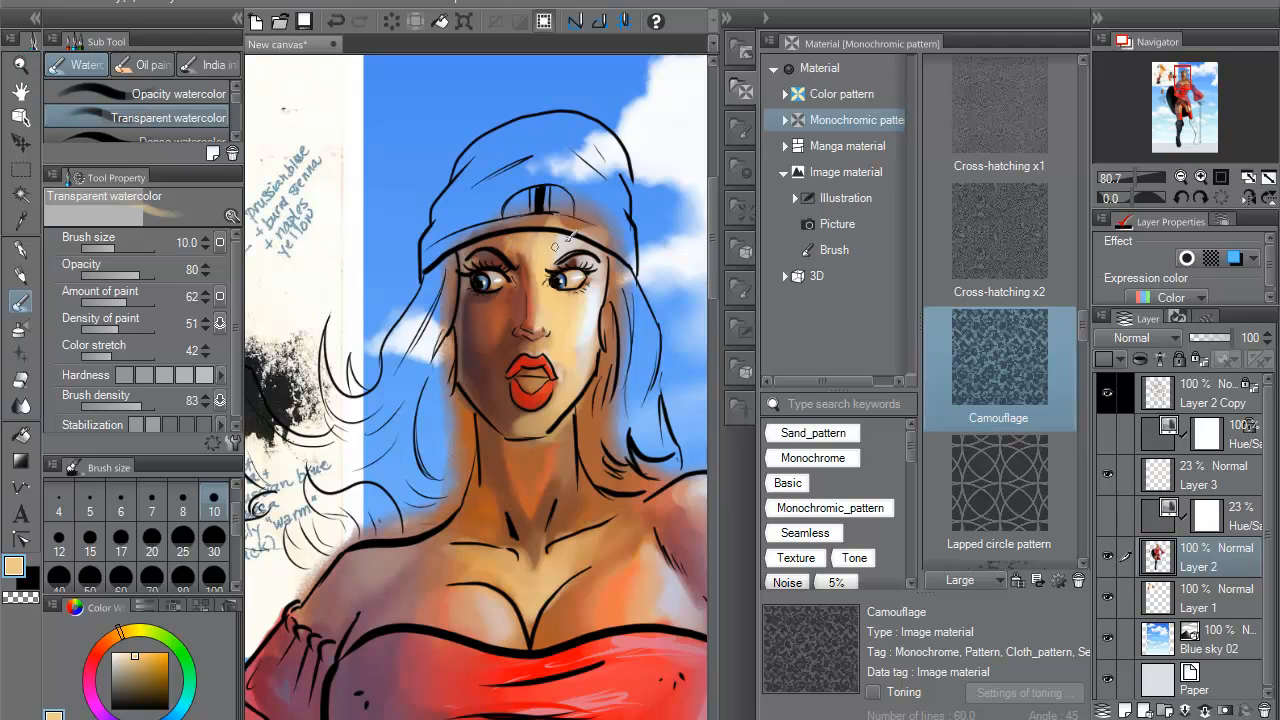
- Refine the lit temple, cheek and area beneath the nose with sampled off-white, cream and light brown tones
left_click(599, 303, "alt")
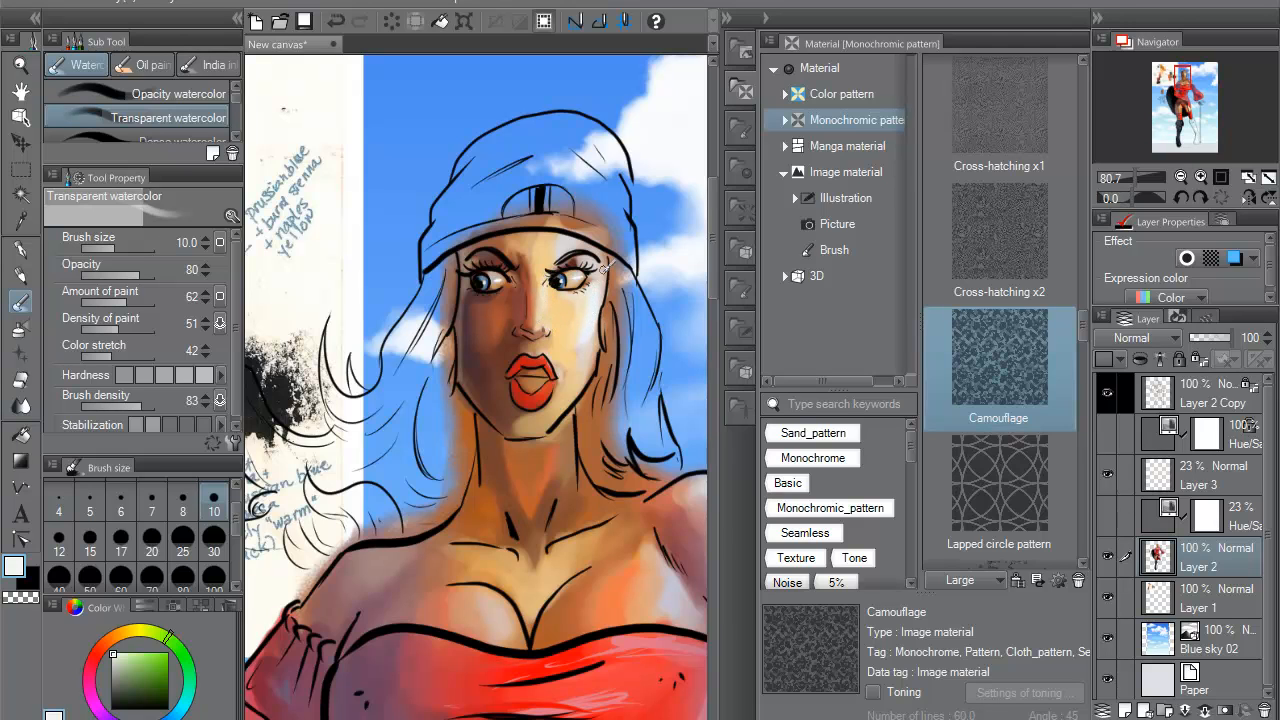
left_click(570, 342, "alt")
left_click(557, 333, "alt")
left_click(536, 343, "alt")
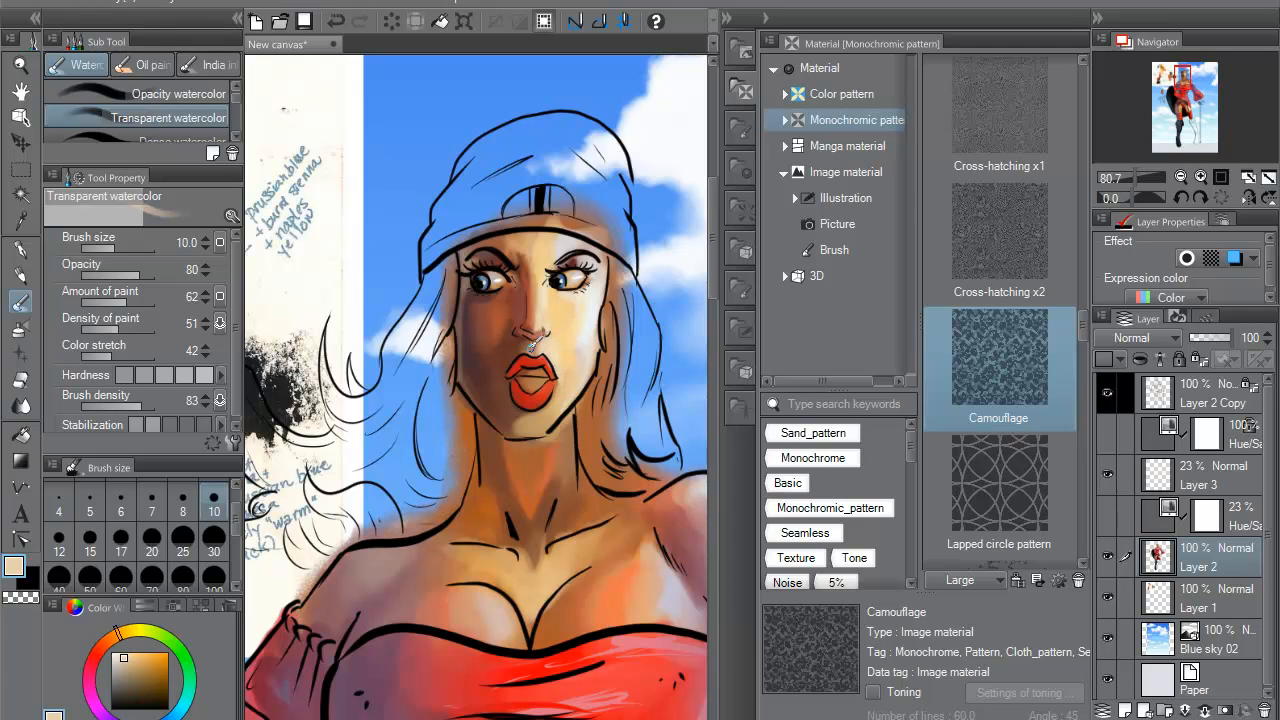
left_click(538, 338, "alt")
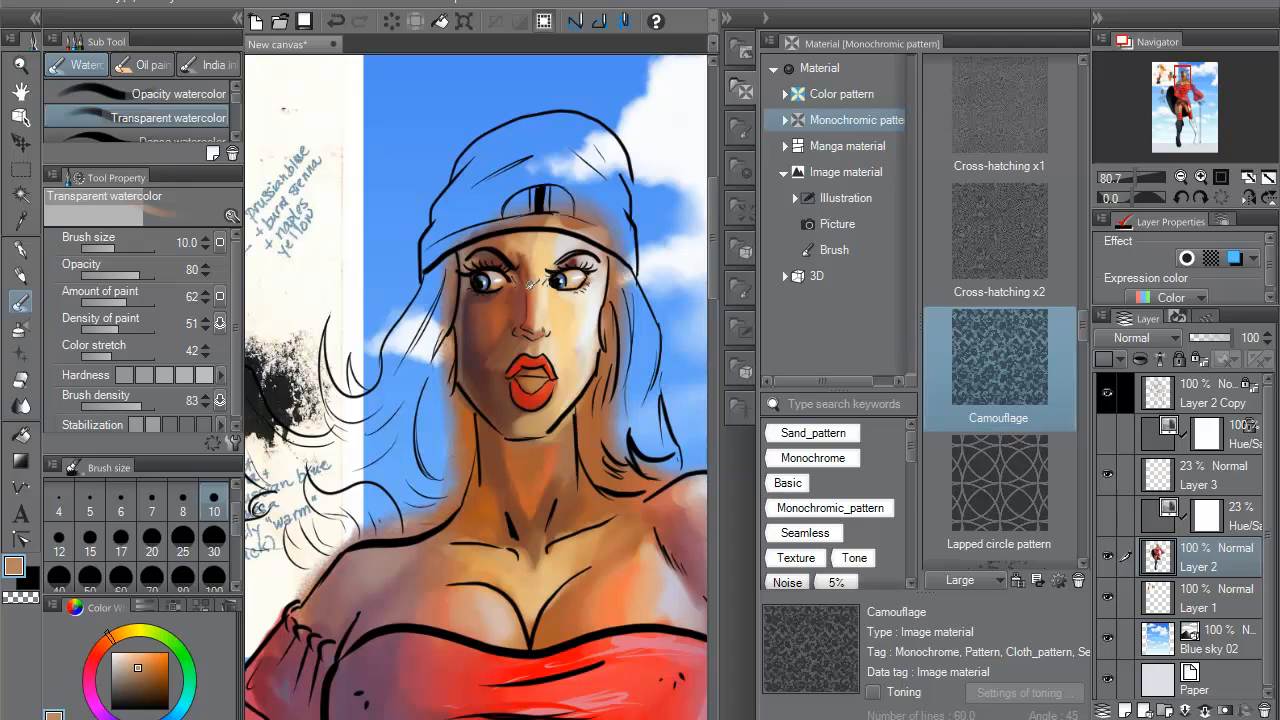
- Blend the side of the nose and inner eye corner on the shadowed side with sampled rust, tan and reddish-brown tones
left_click(493, 352, "alt")
left_click(506, 314, "alt")
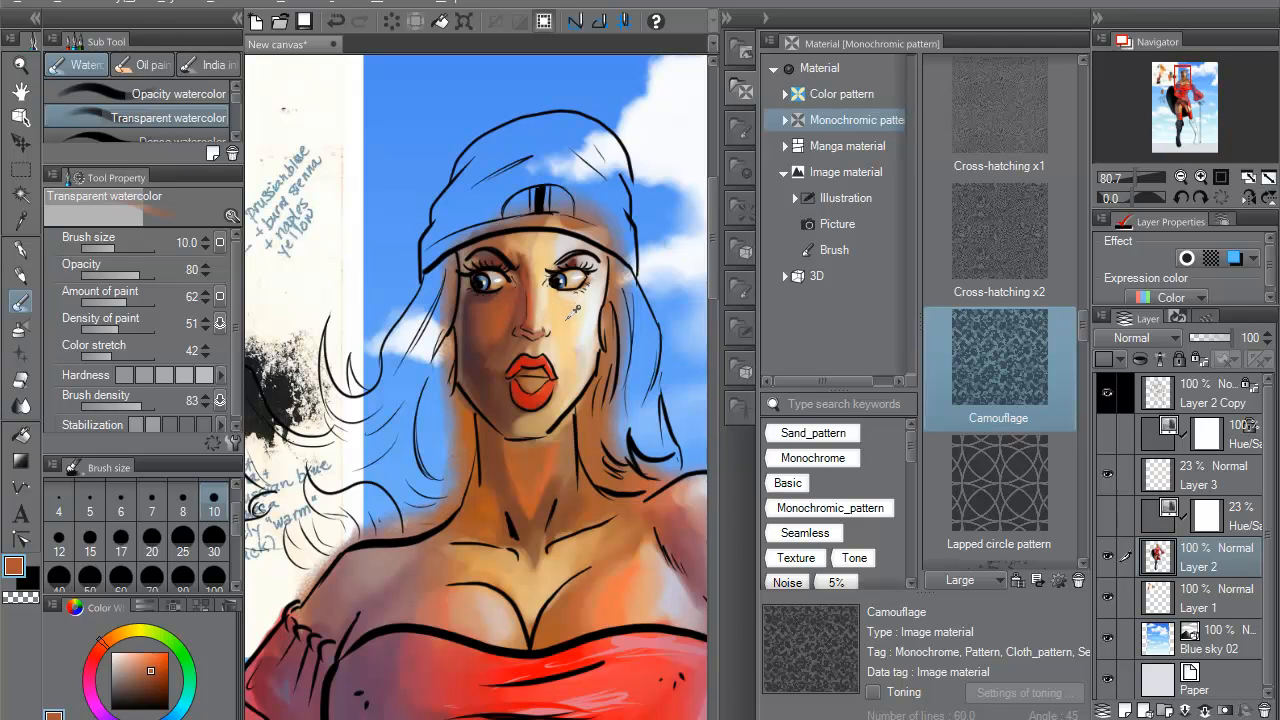
left_click(573, 311, "alt")
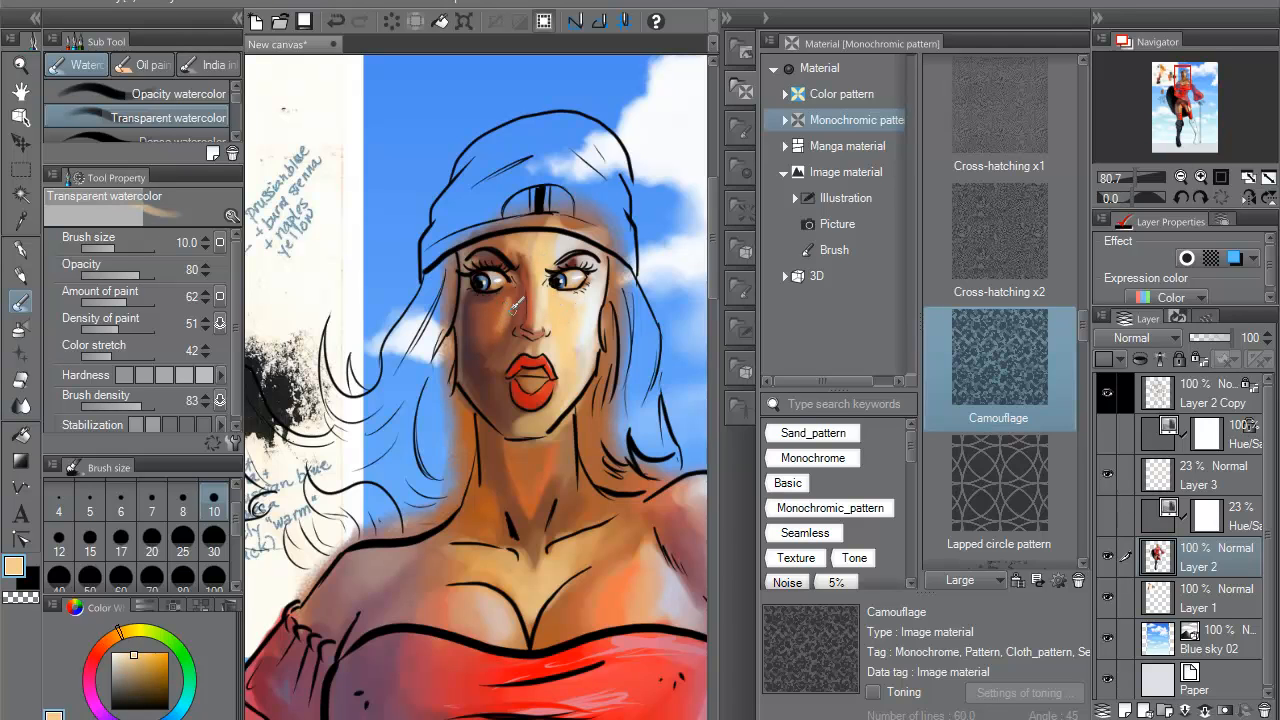
left_click(510, 308, "alt")
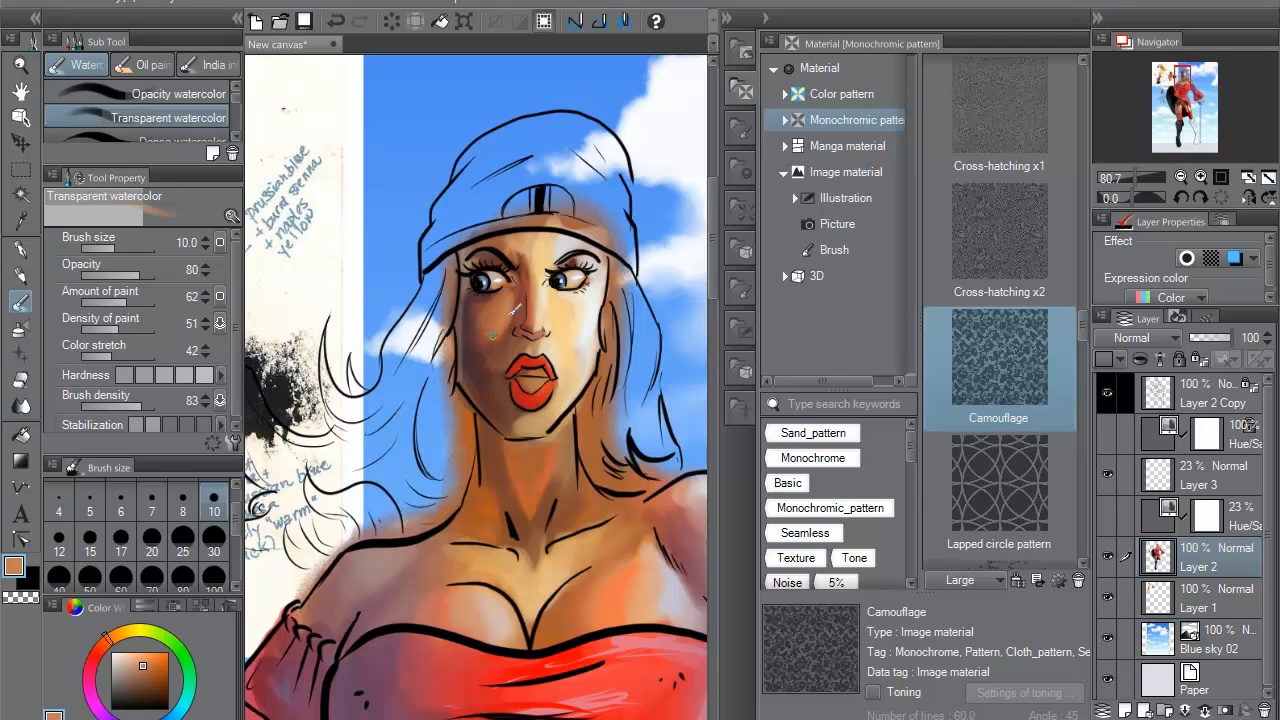
left_click(504, 293, "alt")
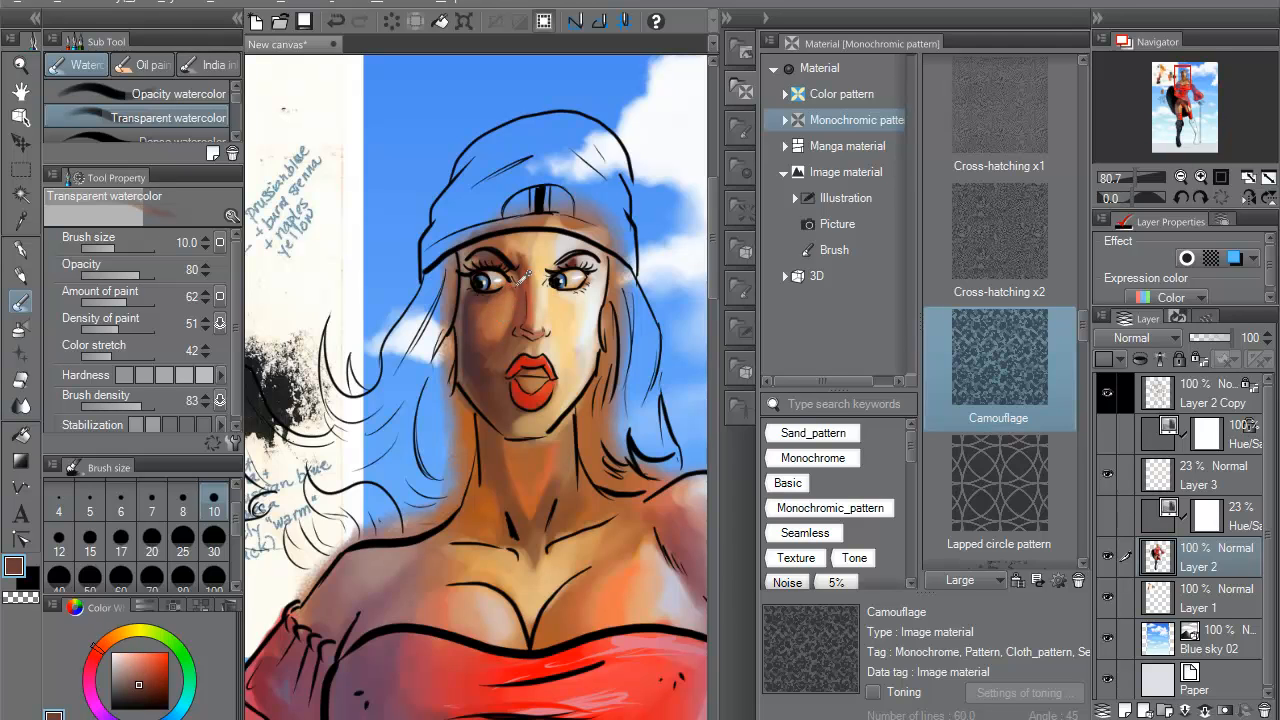
left_click(521, 276, "alt")
left_click(514, 282, "alt")
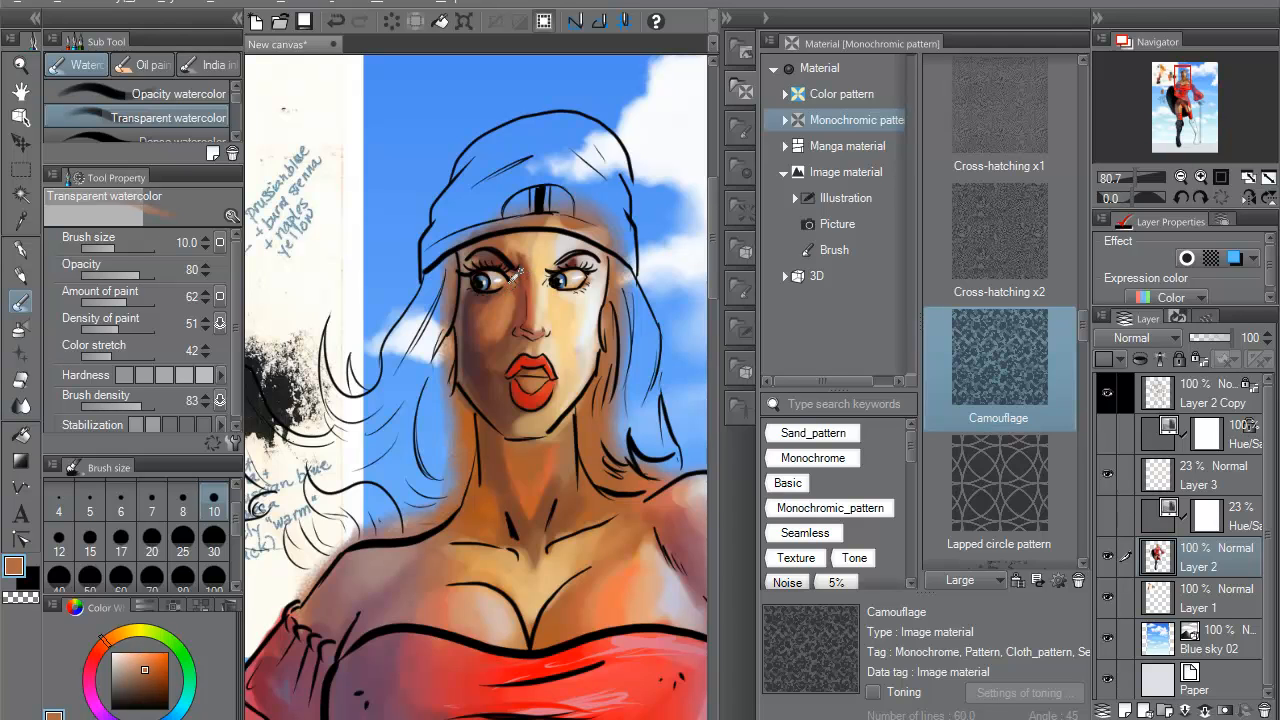
left_click(507, 280, "alt")
- Tint the outer corner of the lit-side eye with the lip red and darken its eyelid with sampled dark brown
left_click(531, 360, "alt")
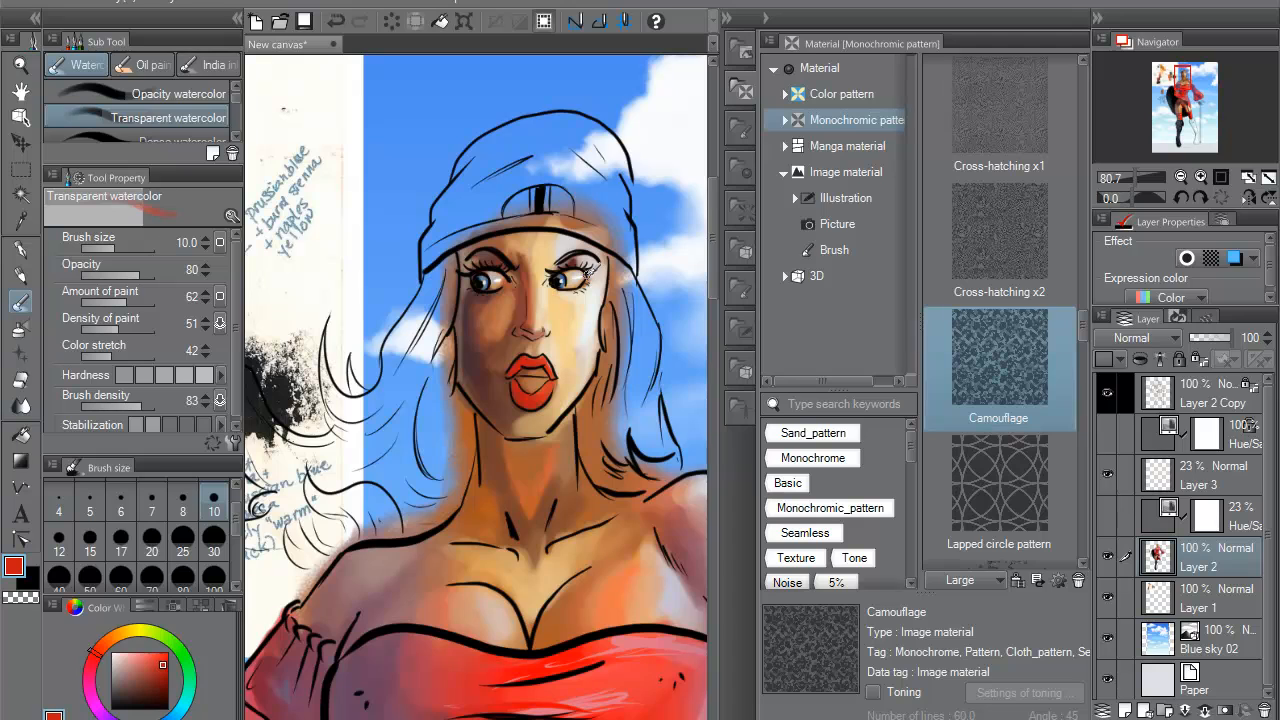
left_click_drag(586, 271, 591, 268)
left_click(587, 252, "alt")
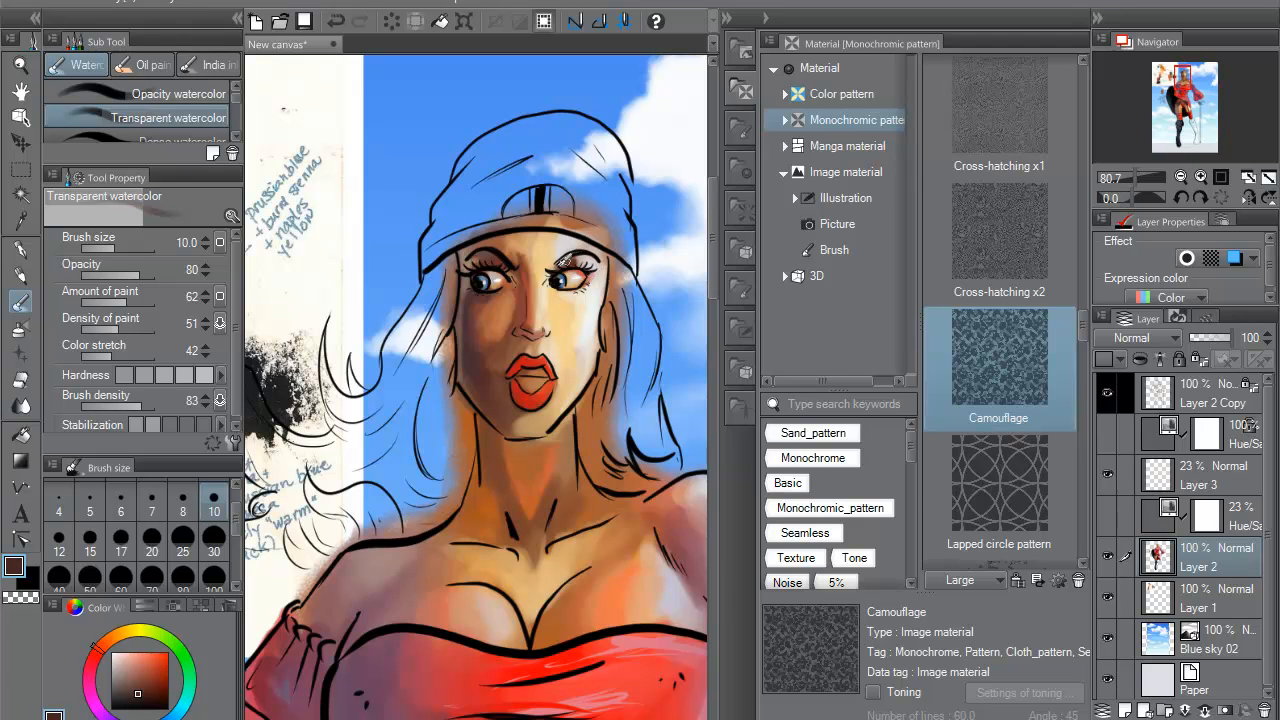
left_click_drag(581, 261, 590, 266)
- Touch up the brow edge and cheek on the lit side of the face with sampled off-white, cream and pale yellow
left_click(611, 262, "alt")
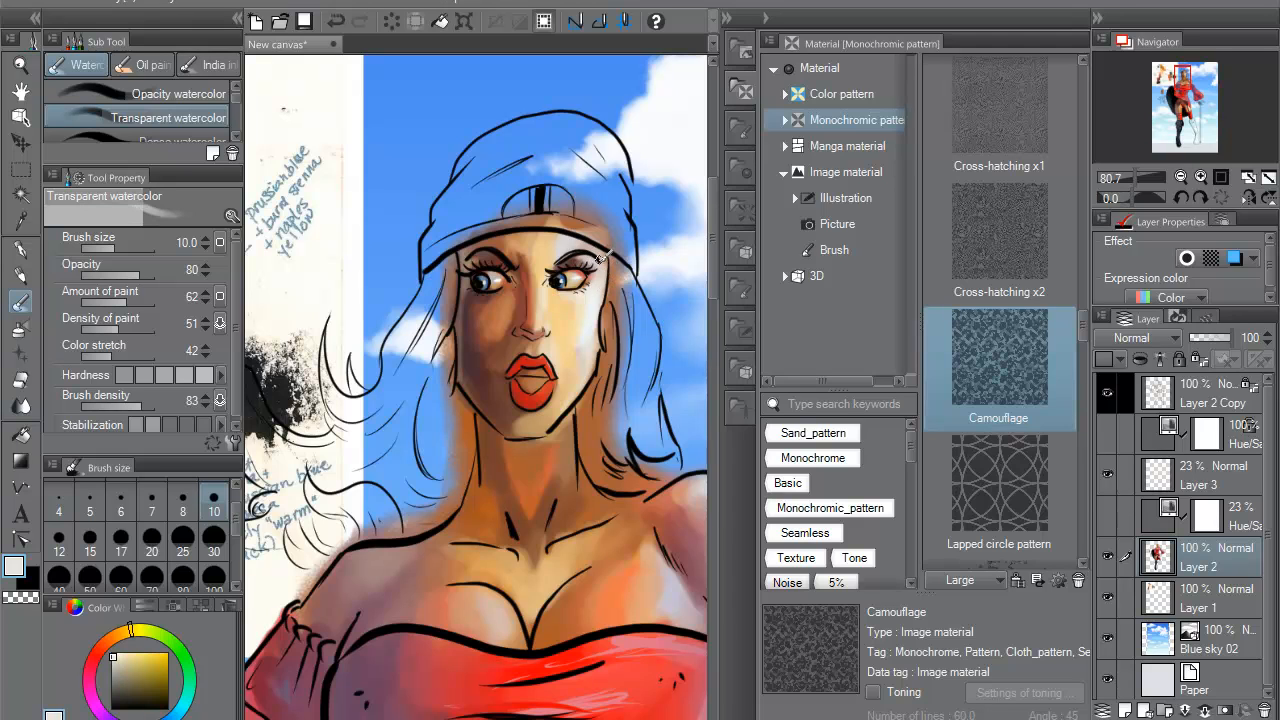
left_click(603, 336, "alt")
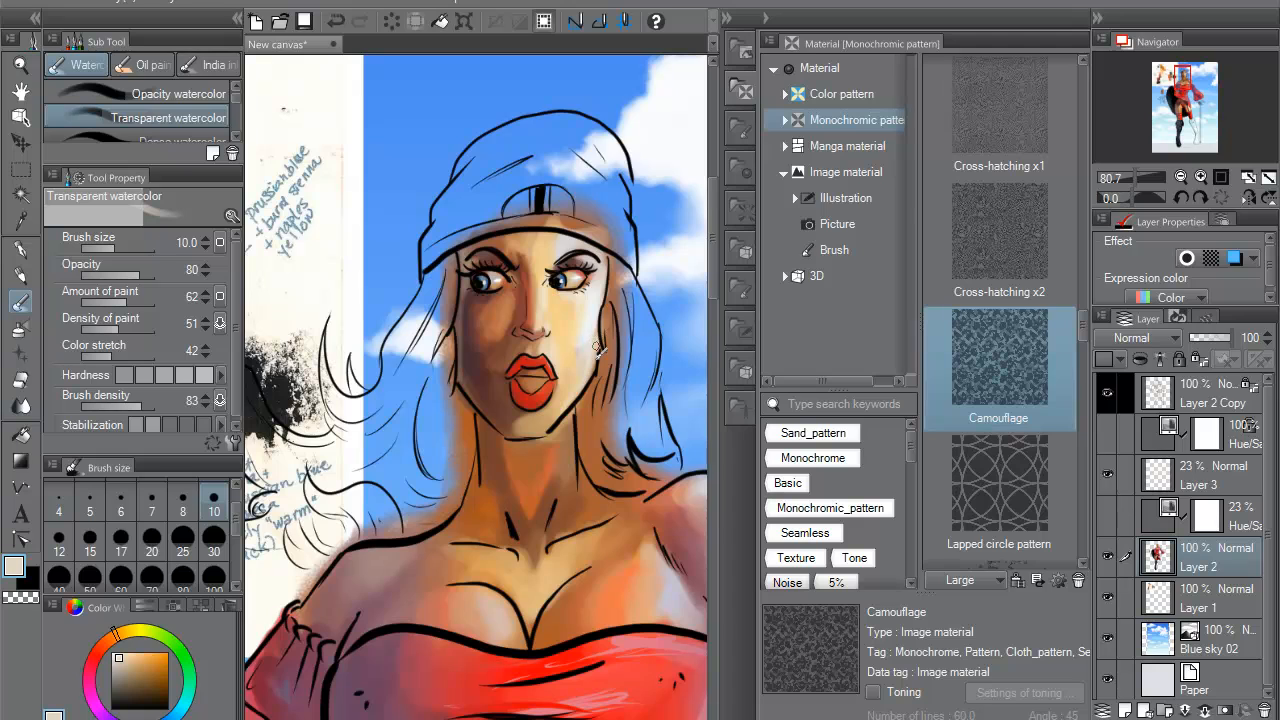
left_click(577, 330, "alt")
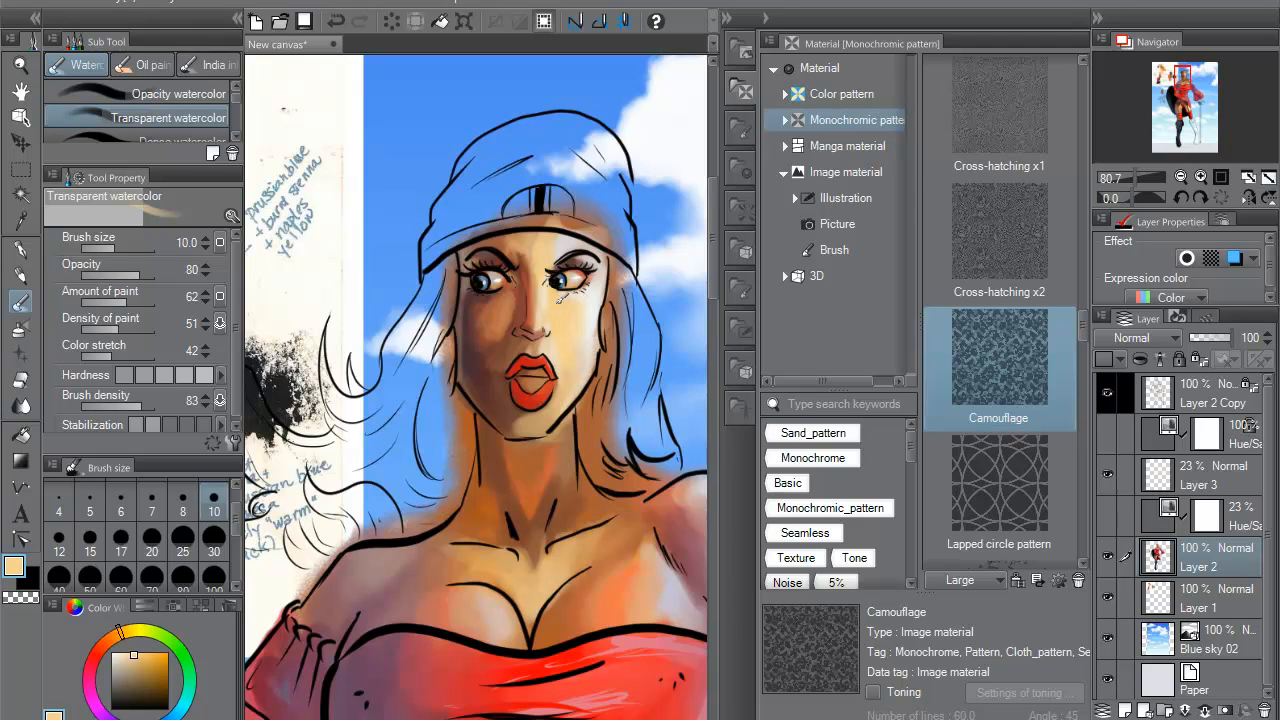
left_click(545, 312, "alt")
- Examine the whole figure against the sky background to judge the overall coloring
scroll(593, 230, "down", 2)
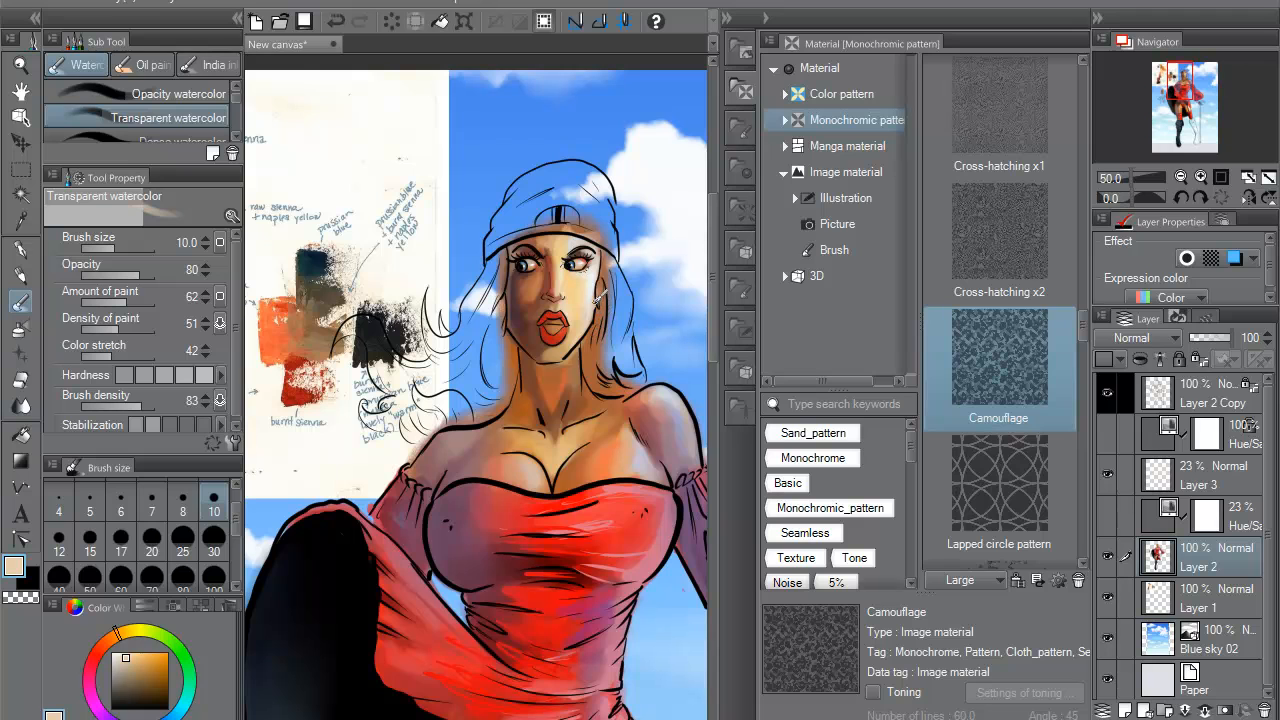
left_click_drag(601, 442, 592, 328)
scroll(555, 277, "down", 1)
scroll(568, 266, "down", 1)
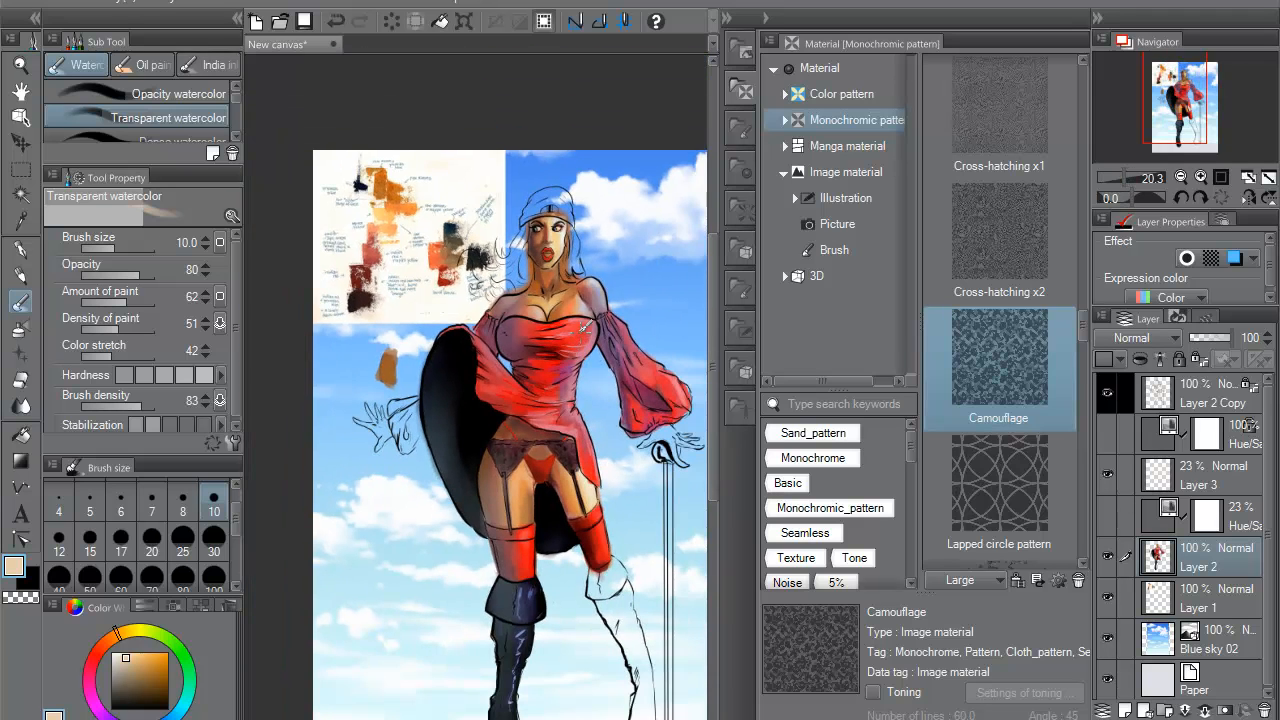
left_click_drag(616, 426, 557, 336)
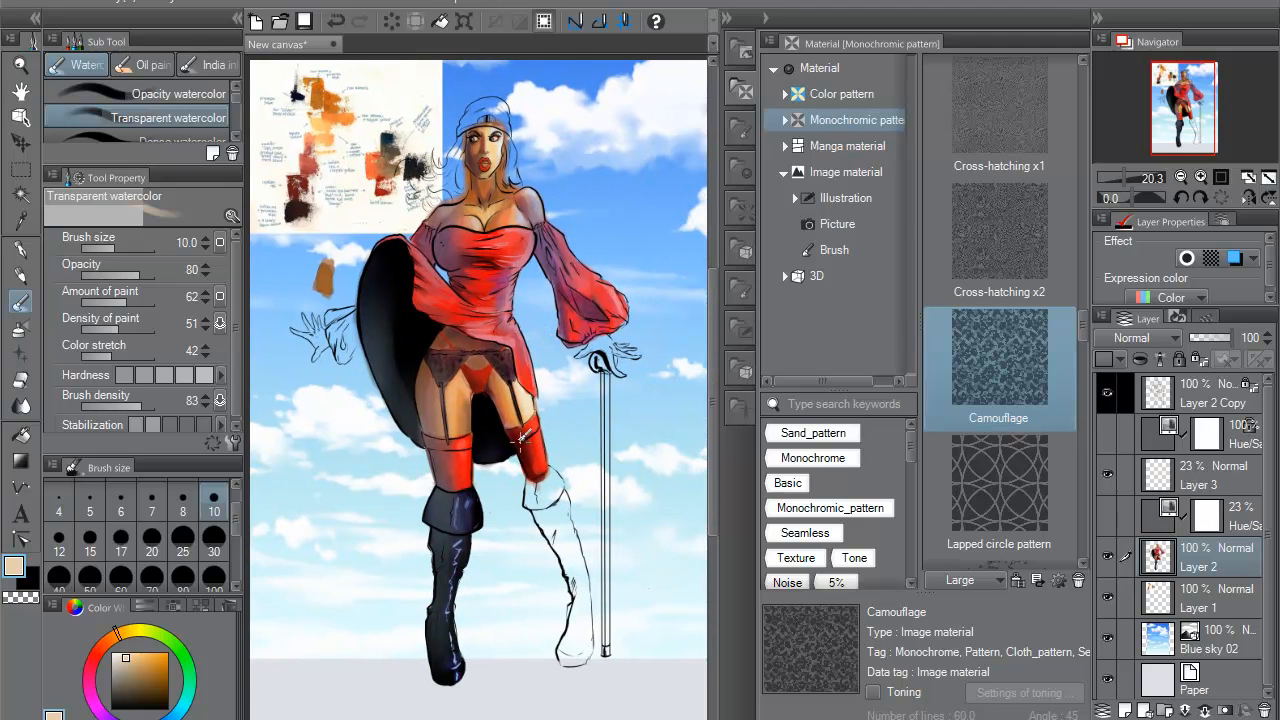
left_click_drag(572, 300, 578, 344)
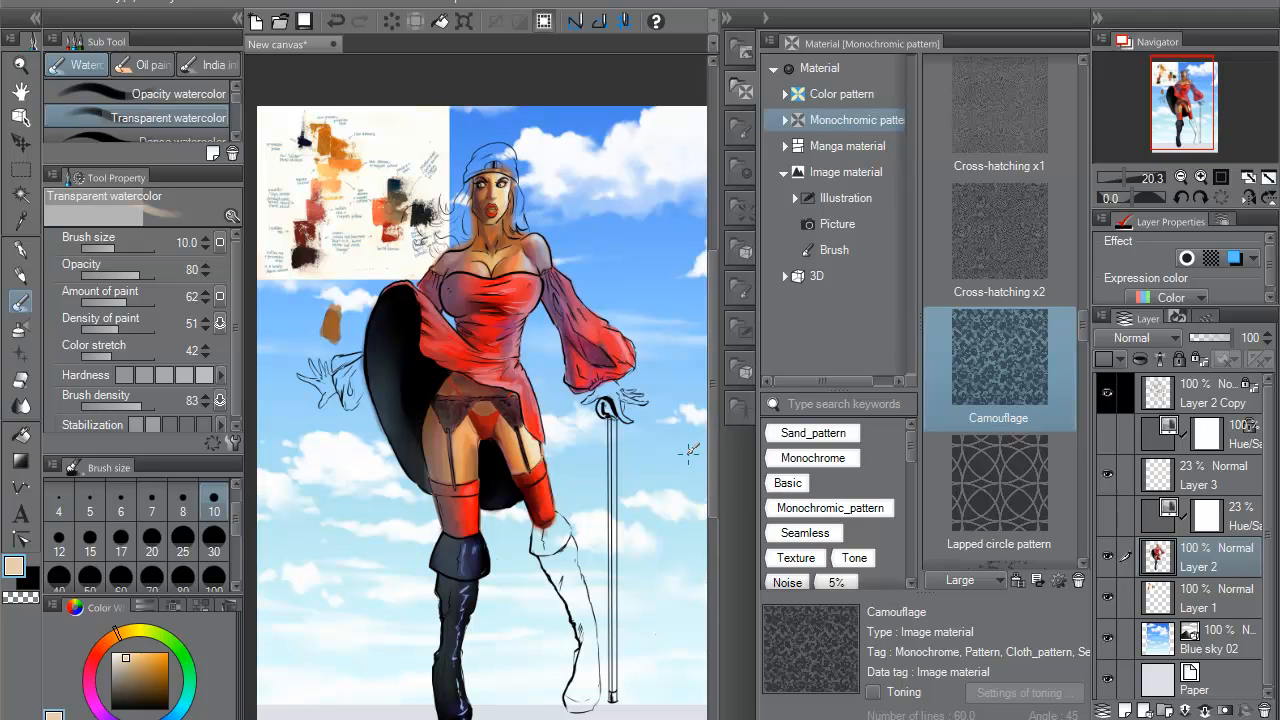
- Add cloud-white highlights to the lit-side shoulder and the neck below the jaw
scroll(575, 380, "up", 4)
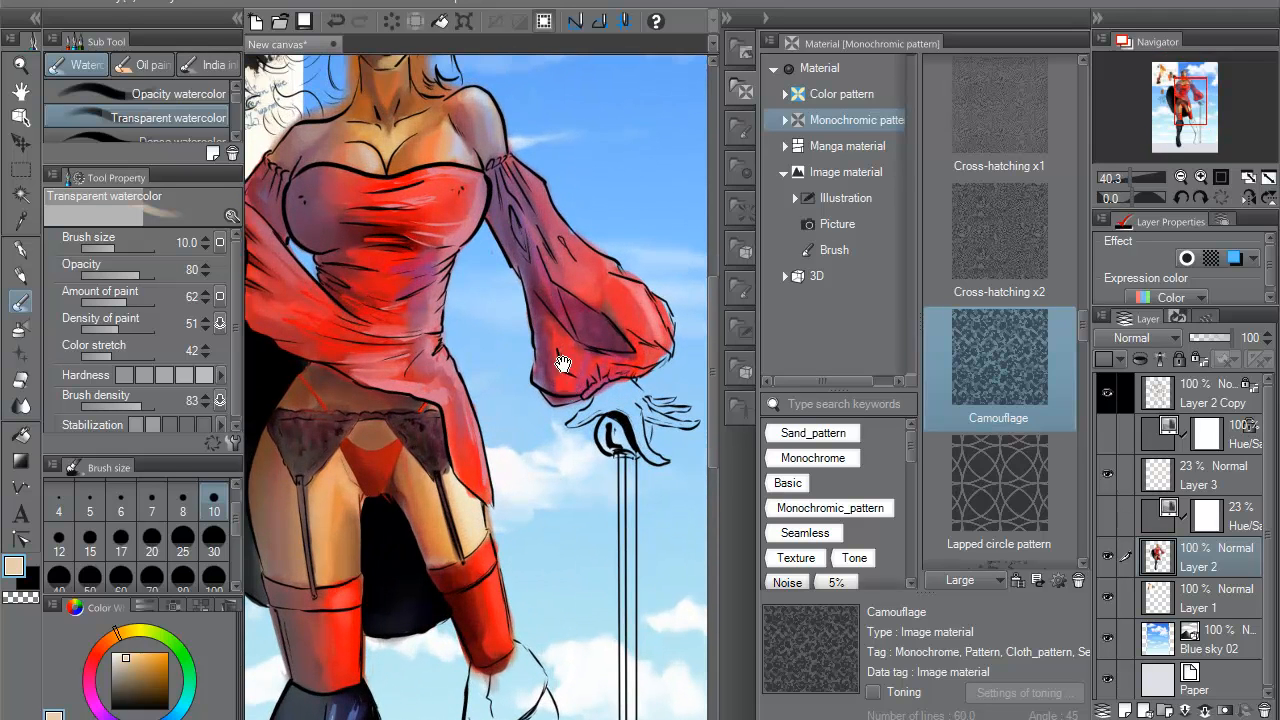
left_click_drag(543, 297, 628, 463)
left_click(600, 155, "alt")
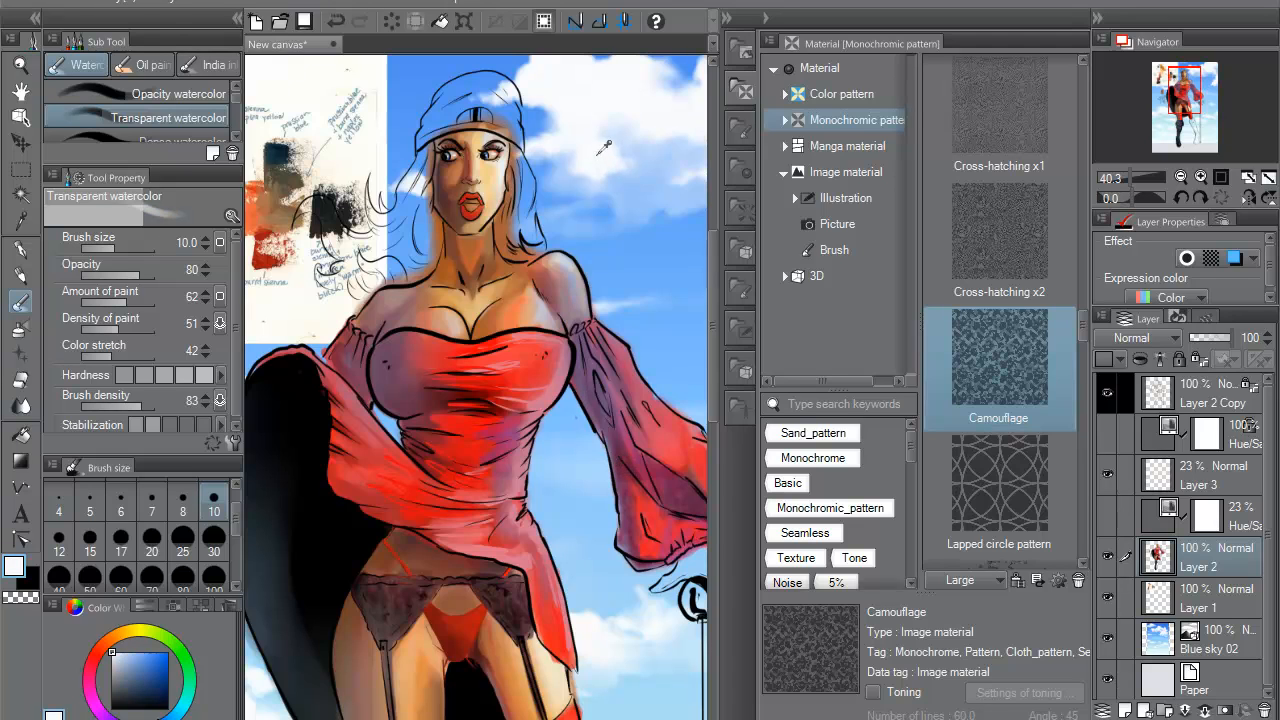
mouse_move(542, 312)
left_mouse_down()
mouse_move(537, 299)
mouse_move(546, 324)
mouse_move(541, 299)
mouse_move(574, 273)
mouse_move(578, 284)
left_mouse_up()
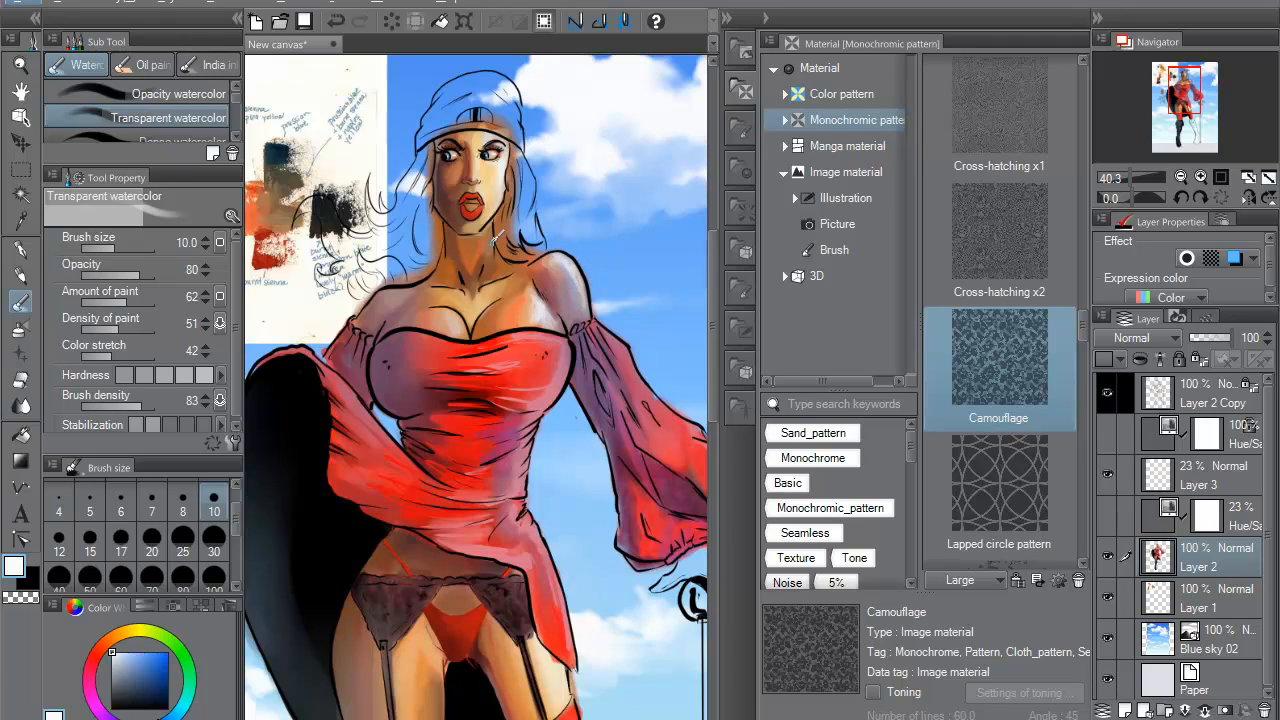
mouse_move(493, 240)
left_mouse_down()
mouse_move(484, 265)
mouse_move(490, 242)
left_mouse_up()
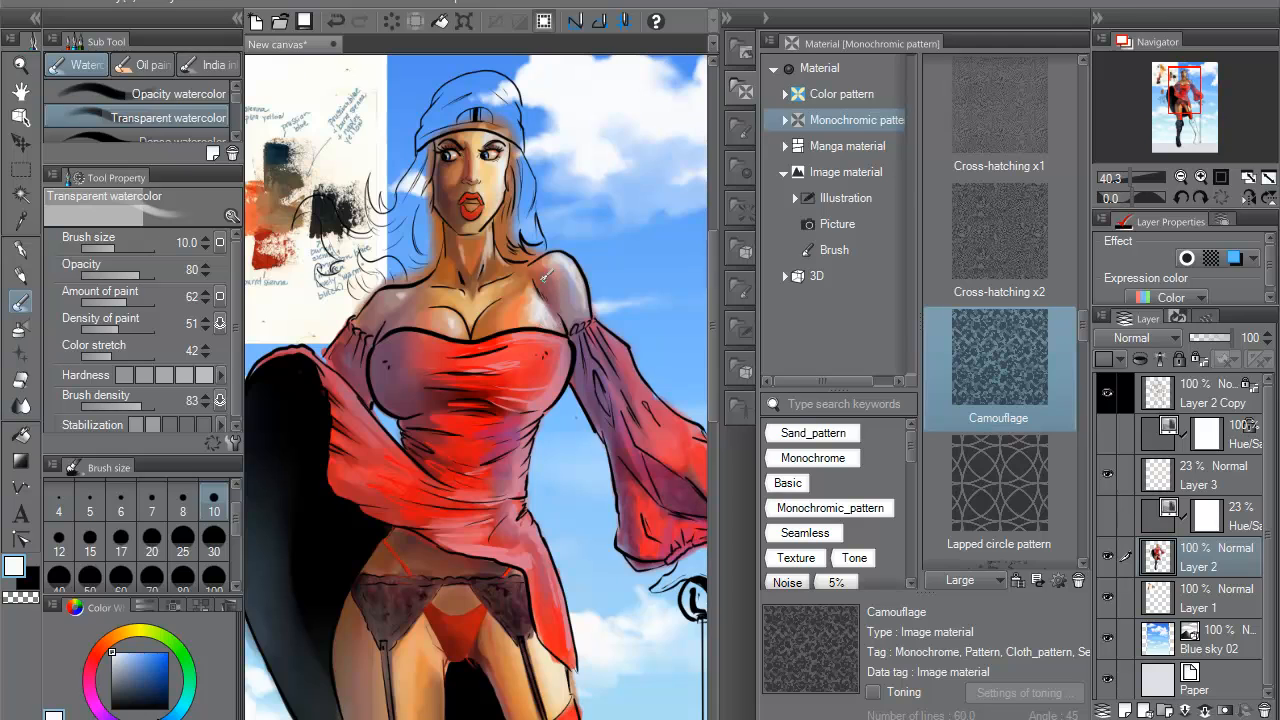
- Blend the lit-side shoulder, upper chest and neck with sampled peach, dusty rose, pale blue and orange-brown tones
left_click(535, 292, "alt")
left_click(524, 313, "alt")
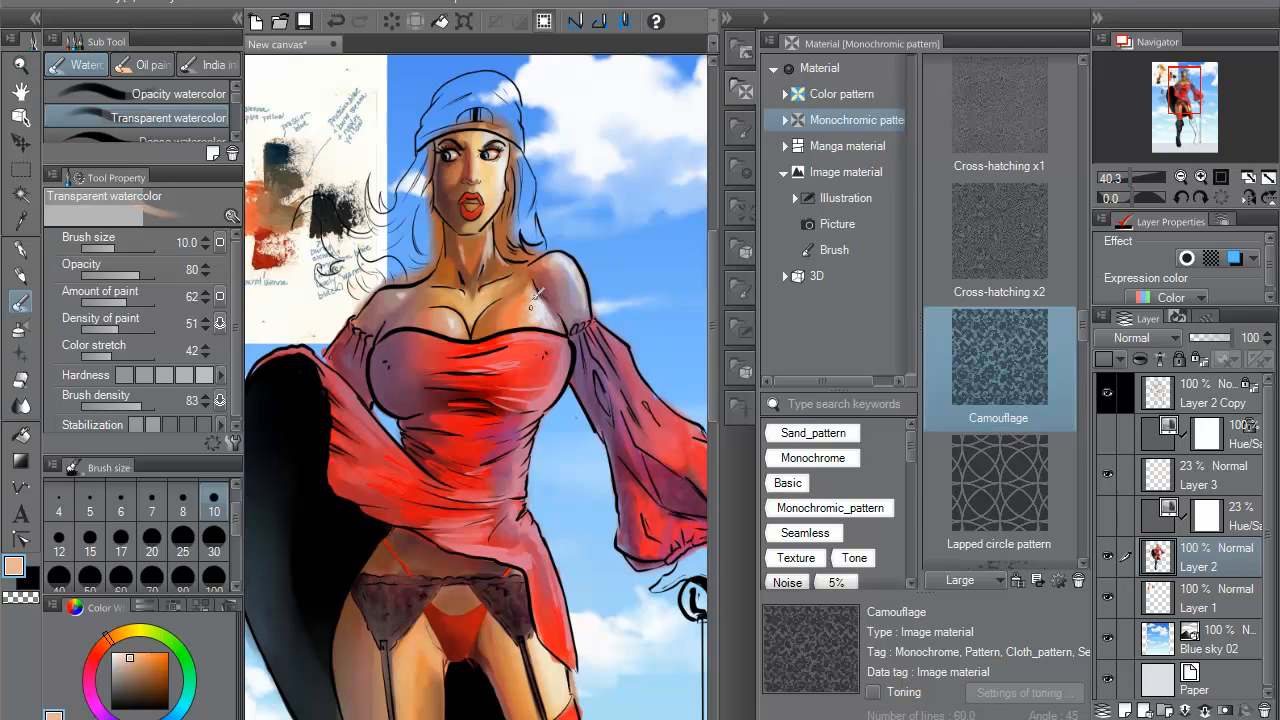
left_click(566, 260, "alt")
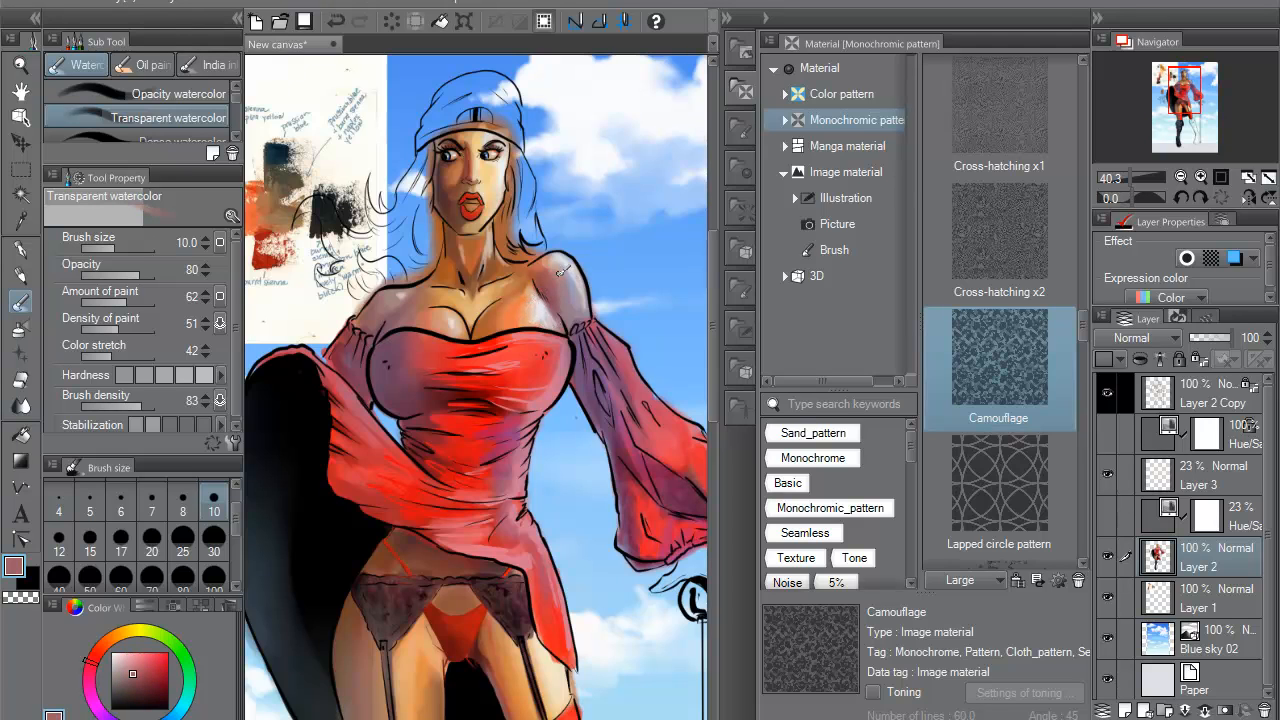
left_click(578, 263, "alt")
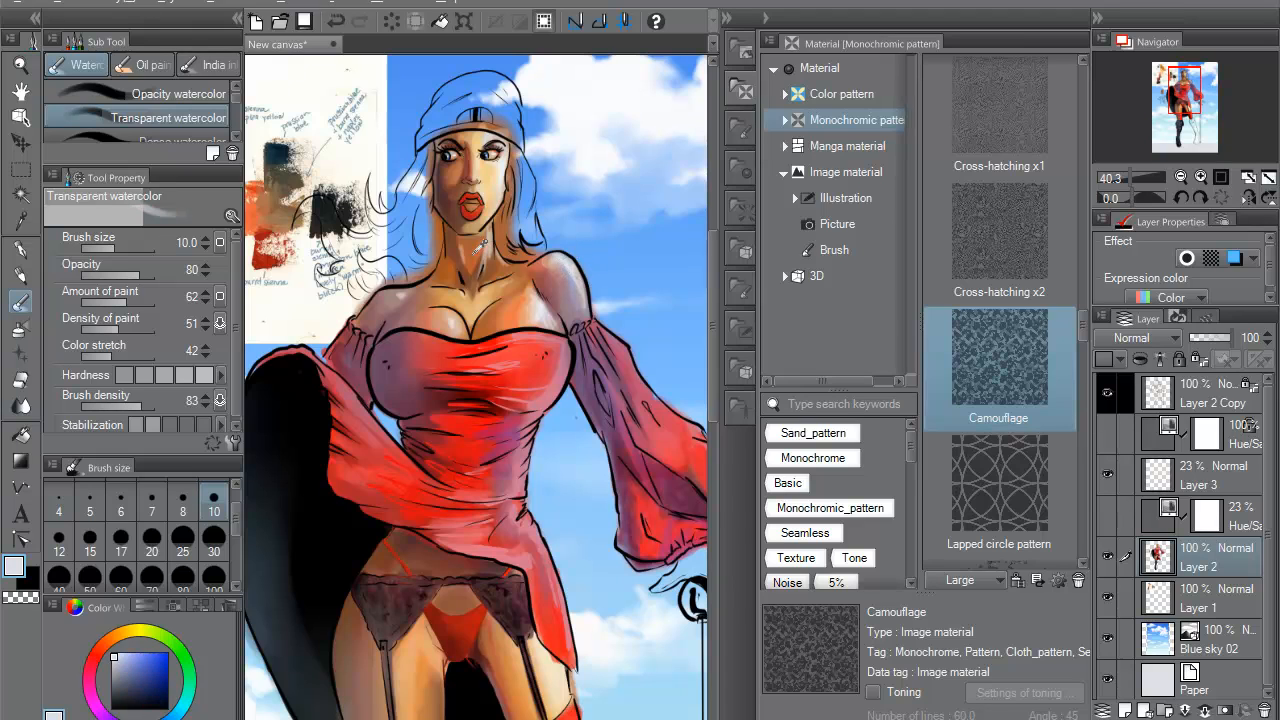
left_click(558, 262, "alt")
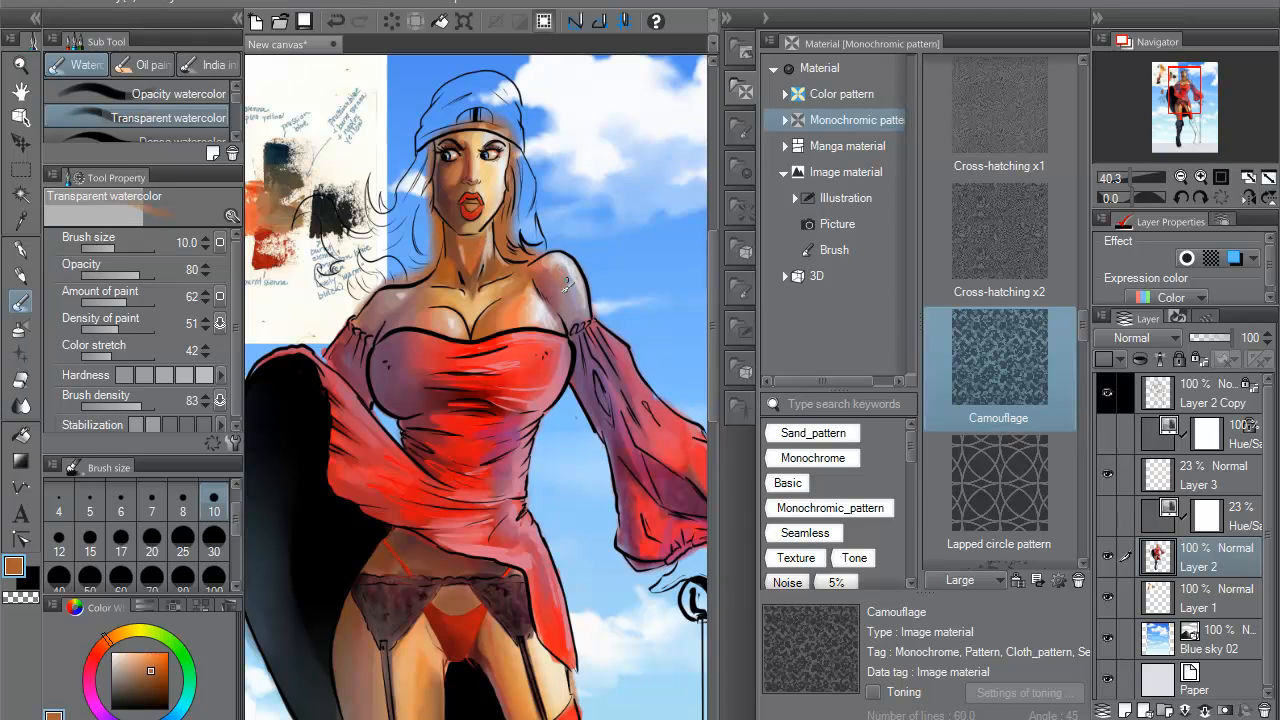
left_click(582, 273, "alt")
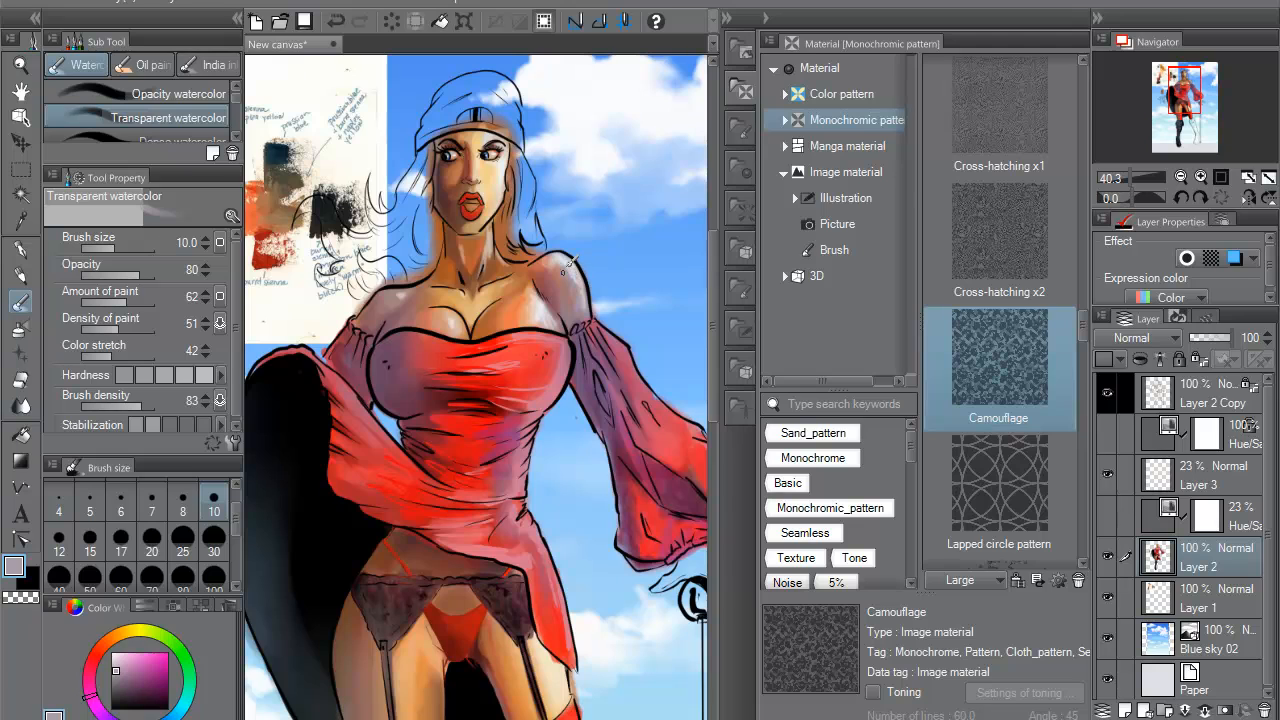
- Soften the white highlight on top of the lit-side shoulder with sampled pale lavender, muted rose and salmon skin tones
left_click(576, 264, "alt")
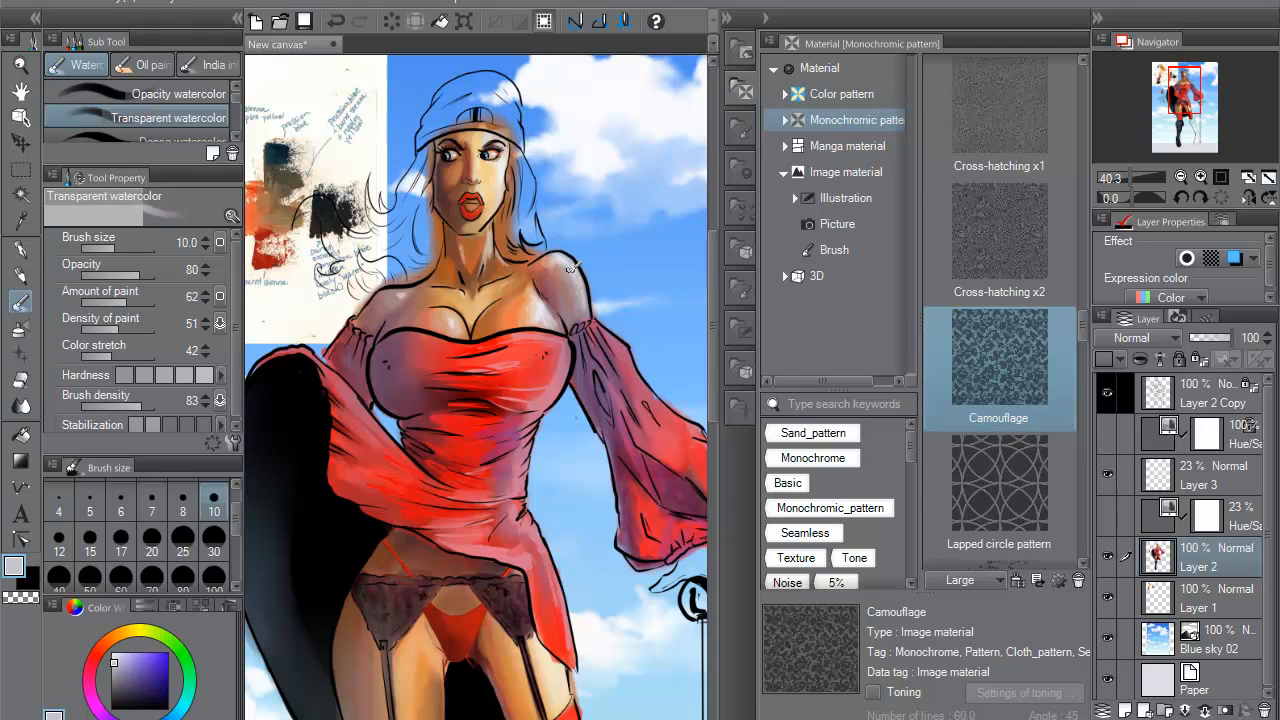
left_click(565, 268, "alt")
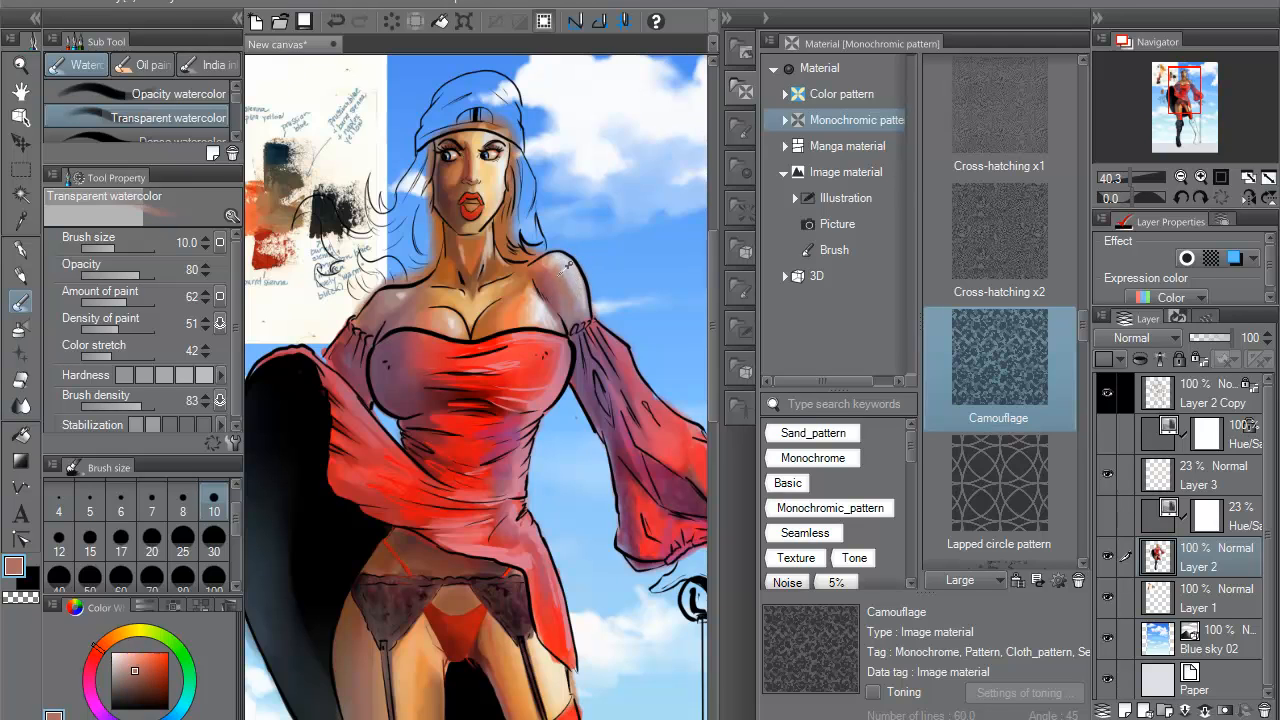
left_click(553, 266, "alt")
left_click(549, 282, "alt")
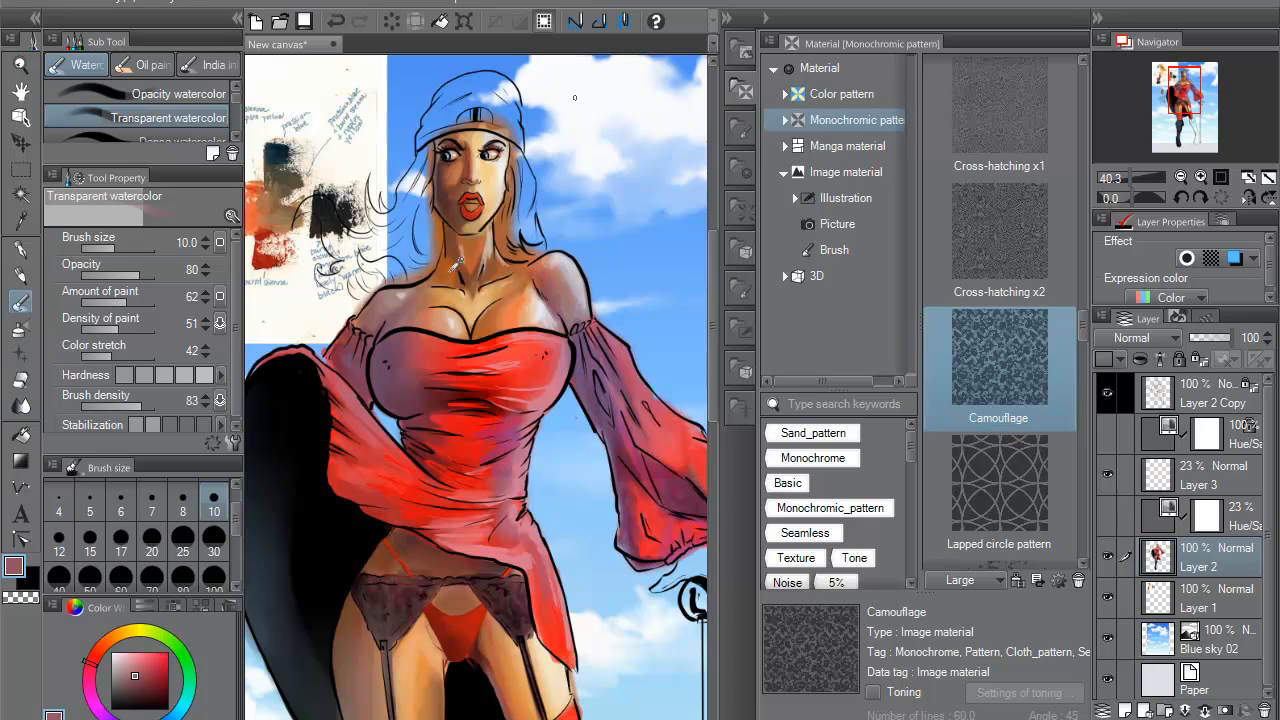
left_click(437, 305, "alt")
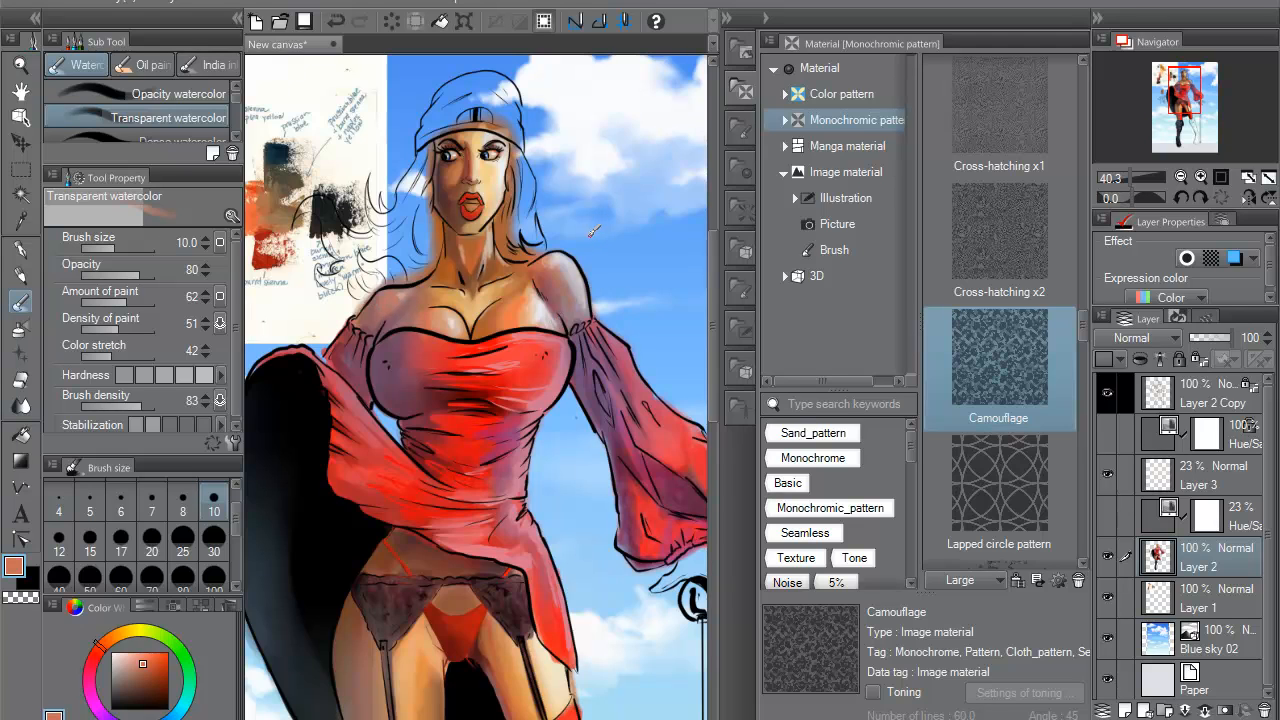
- Set up the Soft airbrush with the Soft light combine mode and a brush size of 80
key("p")
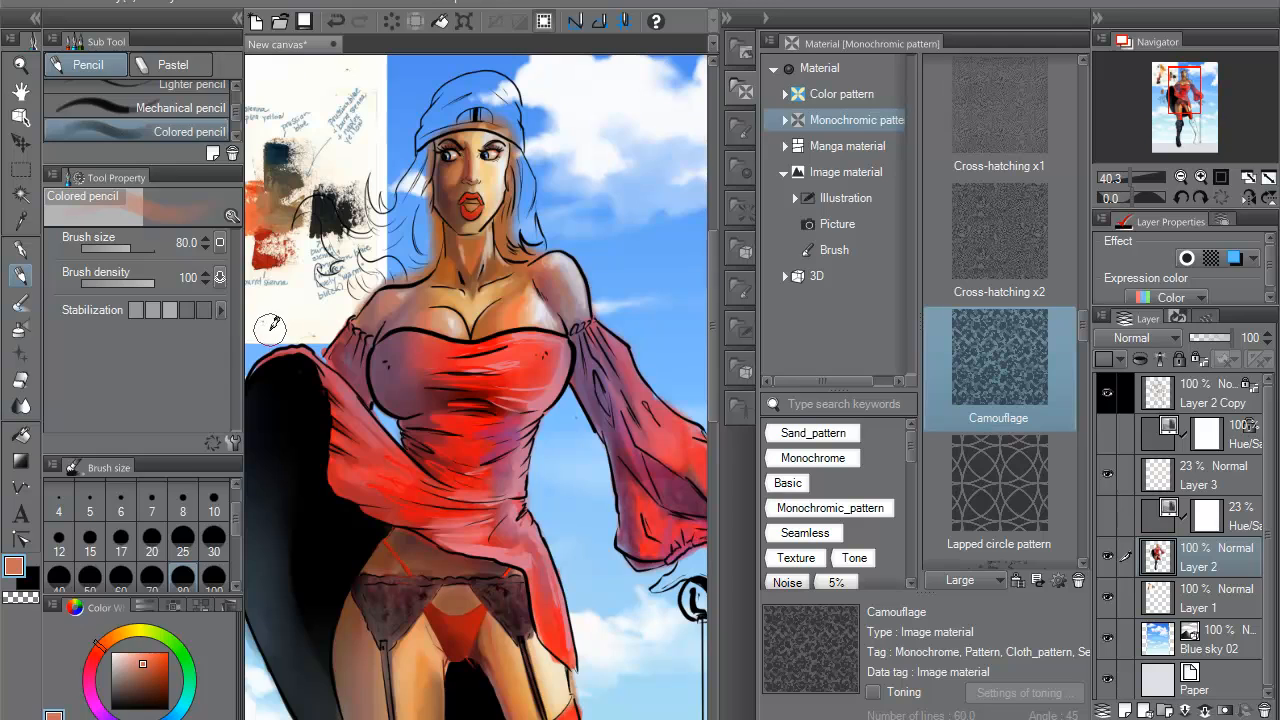
left_click(22, 328)
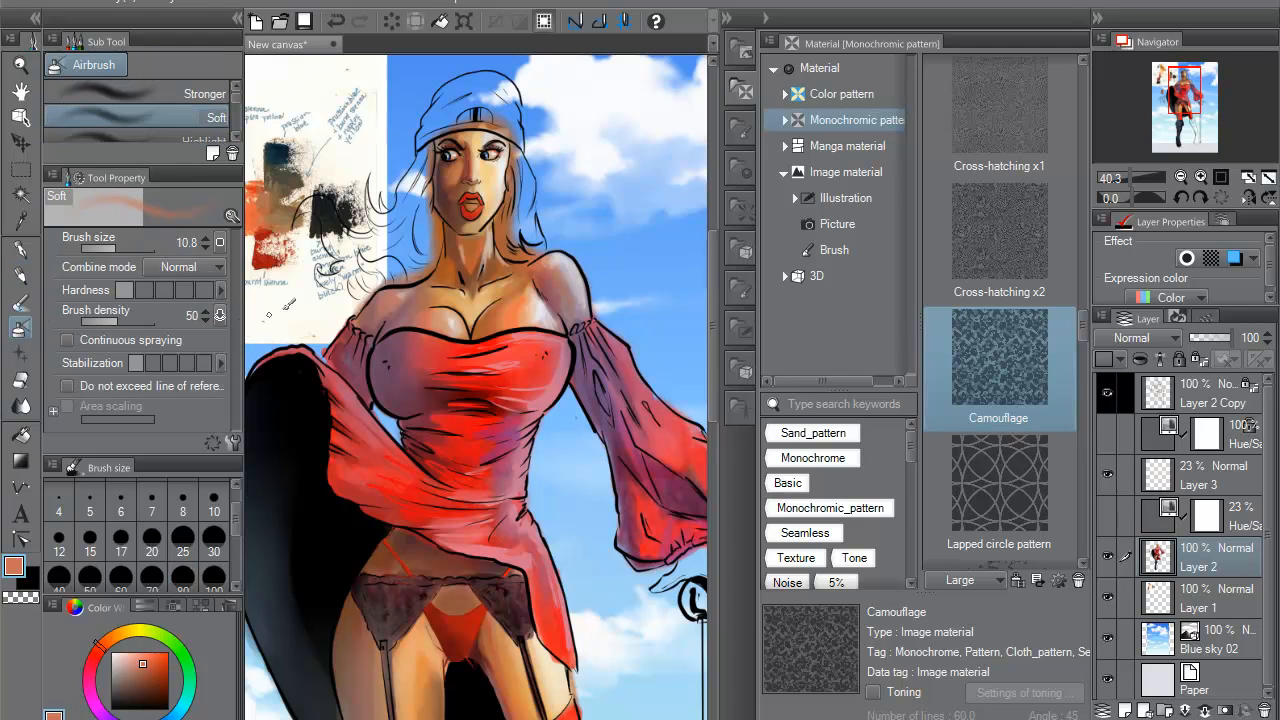
left_click(24, 302)
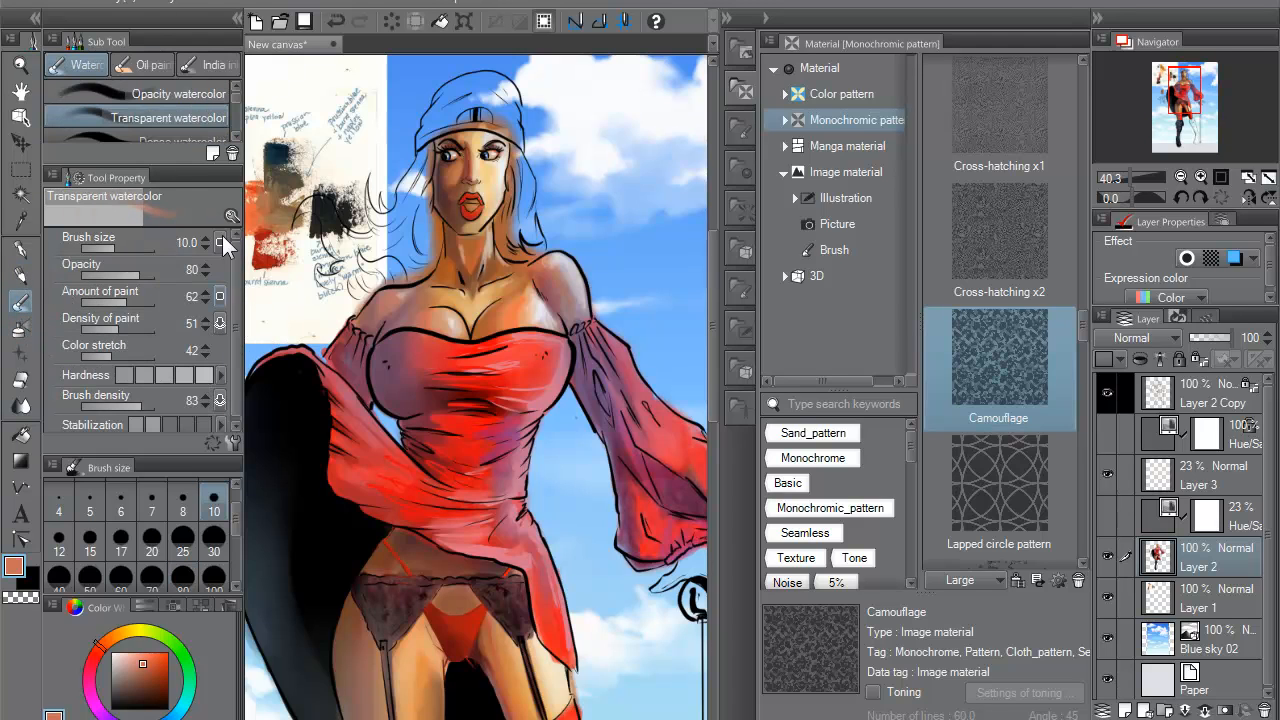
left_click(21, 328)
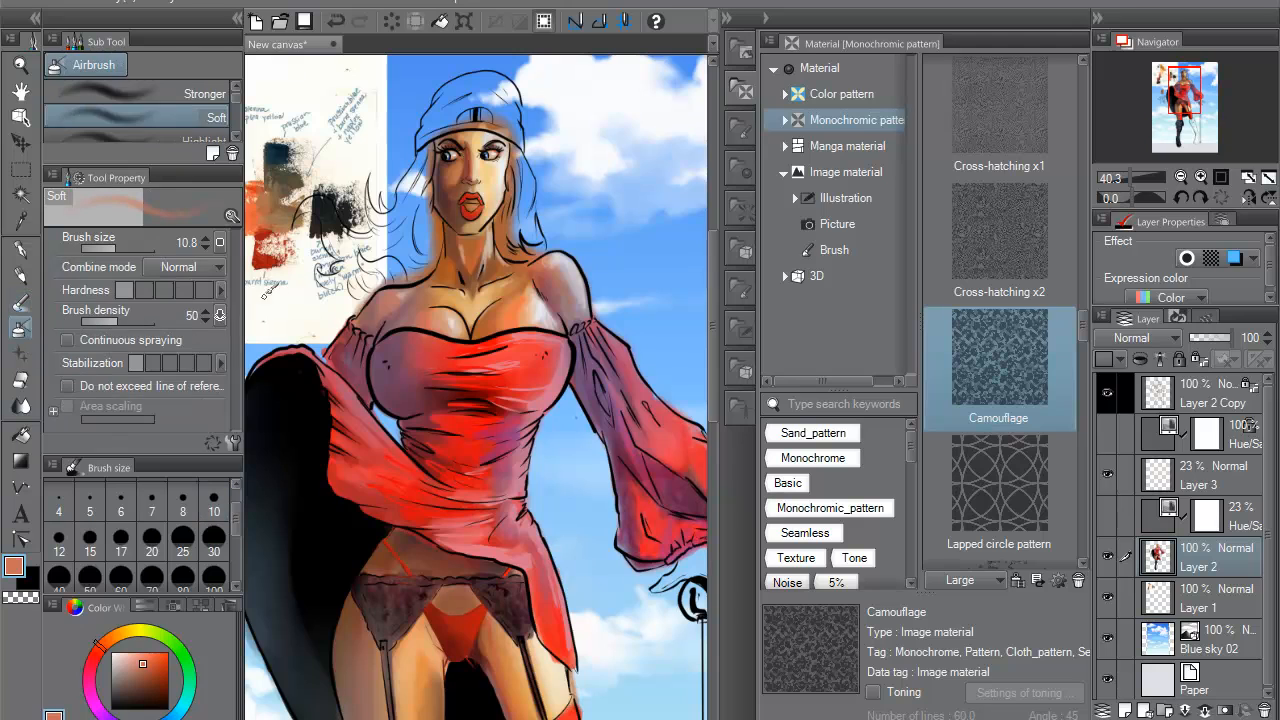
left_click(221, 266)
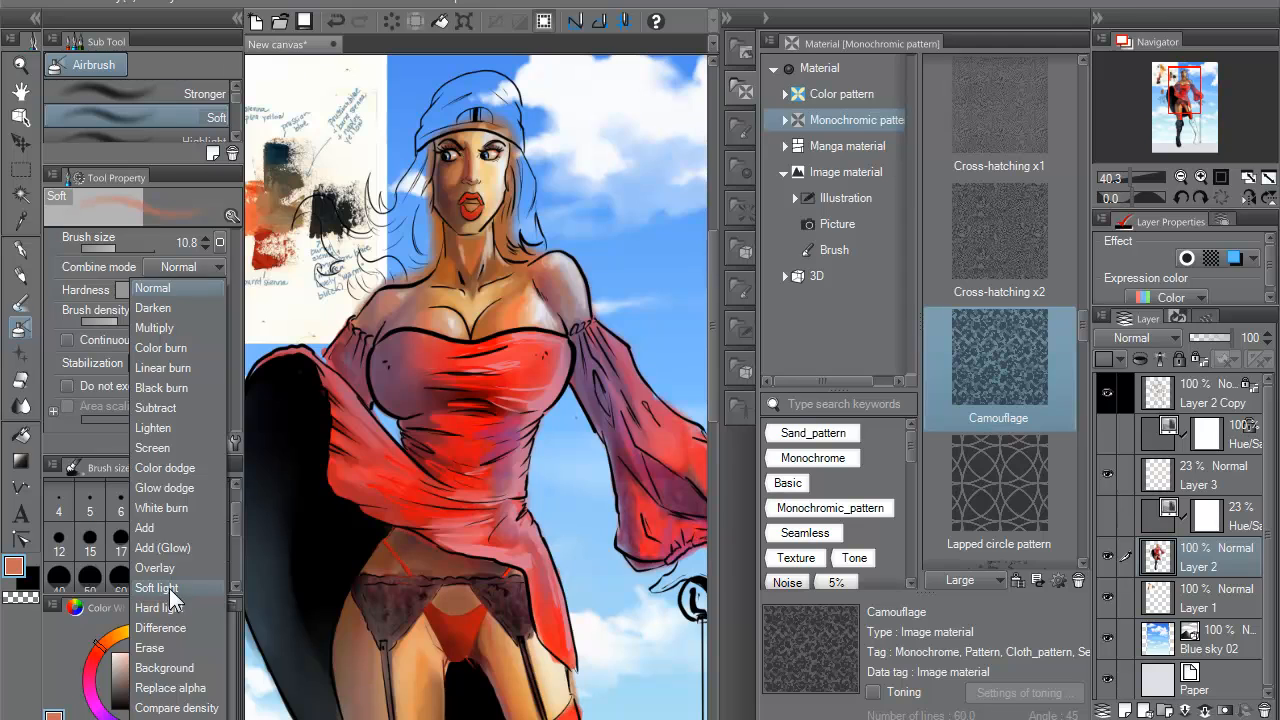
left_click(172, 587)
left_click(182, 545)
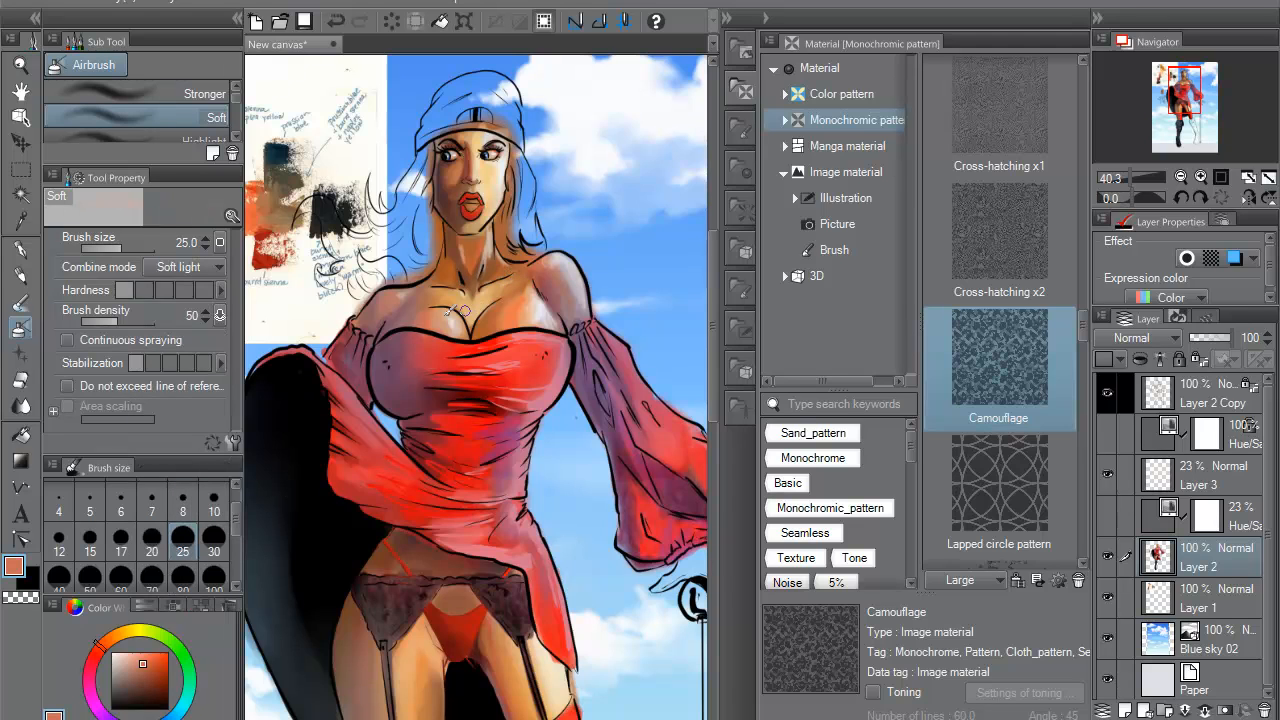
scroll(232, 536, "down", 1)
left_click(182, 540)
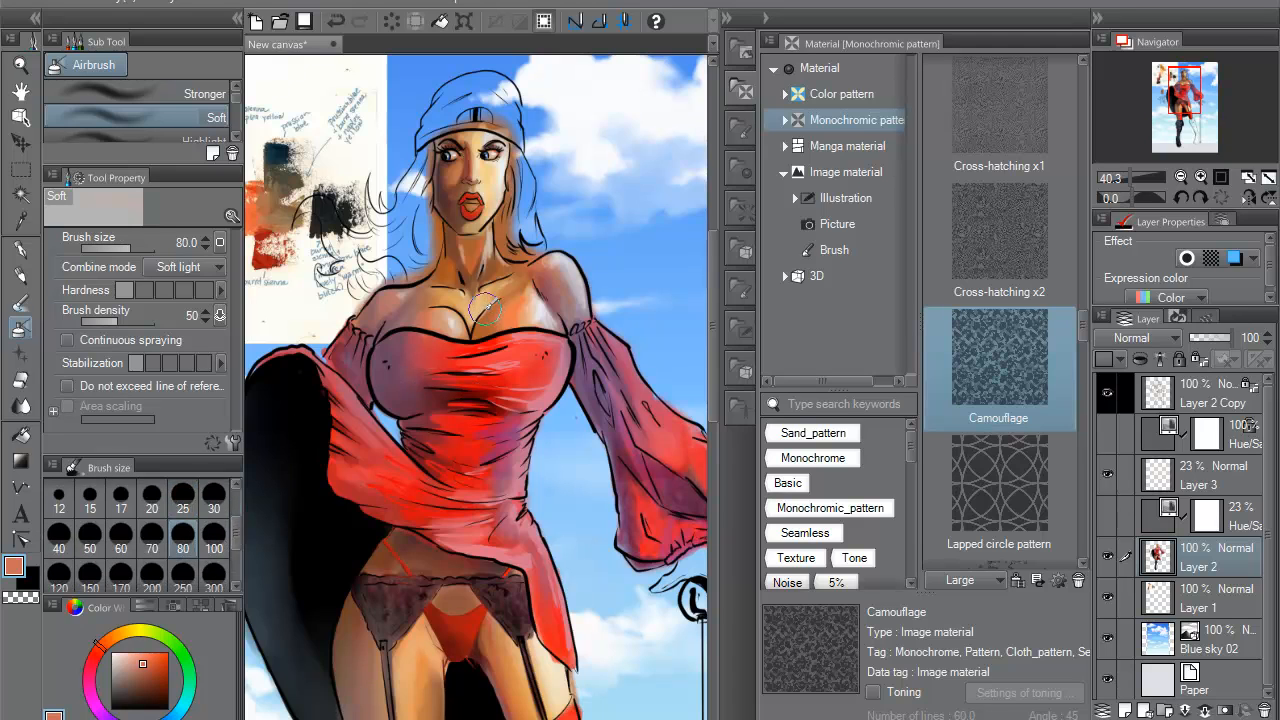
- Glaze saturated orange-red over the skin of the neck, chest and face, and over the thighs and stockings
left_click(161, 663)
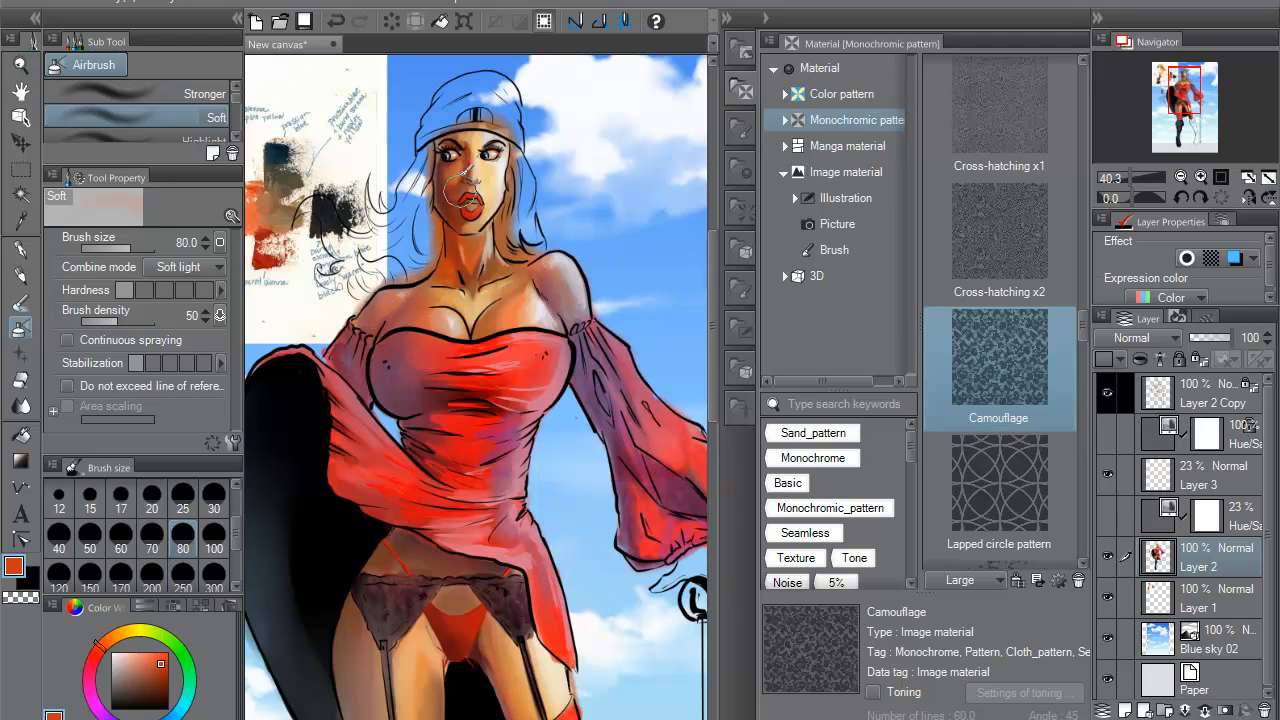
scroll(506, 472, "down", 5)
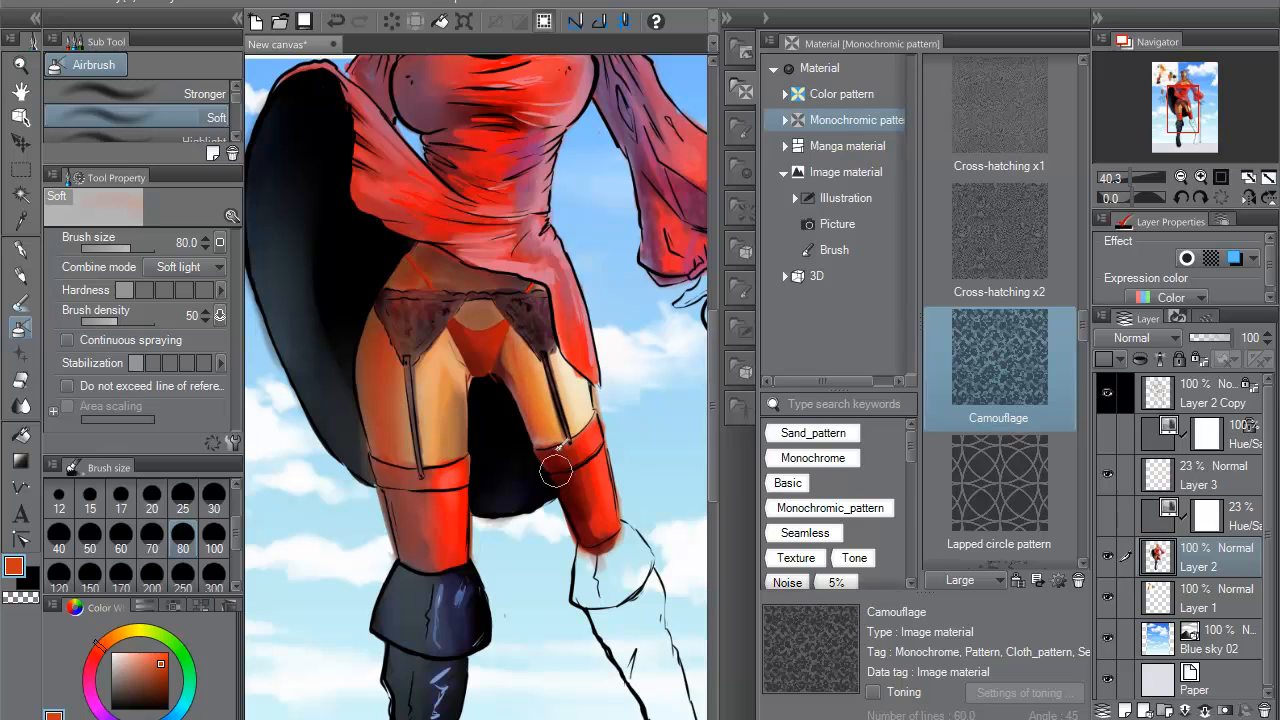
left_click_drag(505, 214, 511, 376)
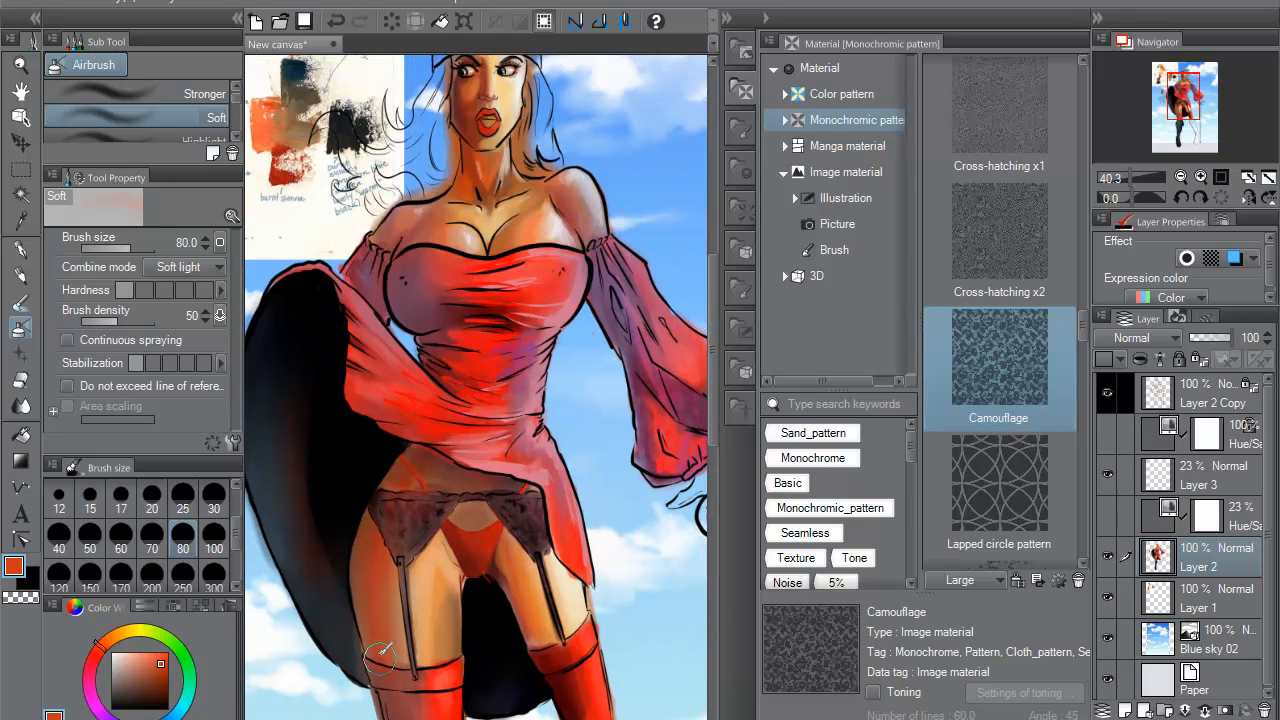
left_click_drag(430, 307, 510, 386)
left_click_drag(580, 346, 499, 426)
- Glaze the shadow side of the face, the shoulder and the chest with blue and pale blue sampled from the sky
left_click(527, 93, "alt")
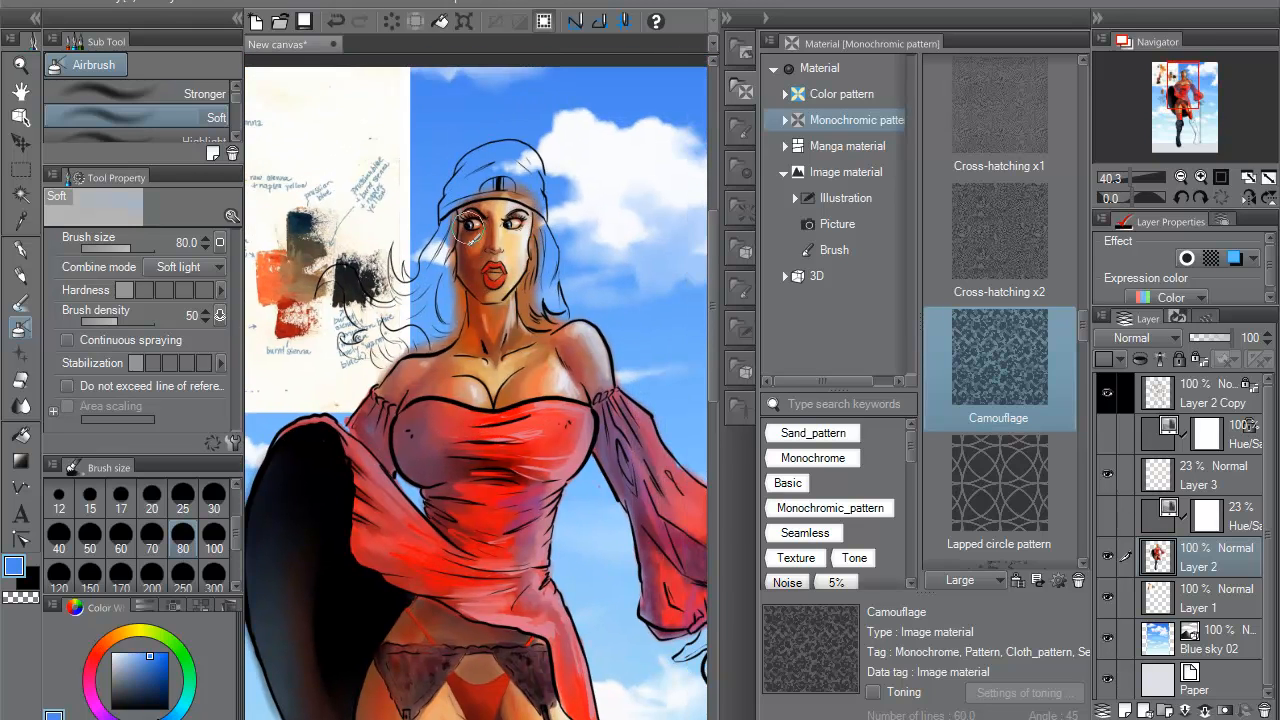
left_click(586, 236, "alt")
mouse_move(466, 252)
left_mouse_down()
mouse_move(480, 283)
mouse_move(488, 216)
mouse_move(461, 263)
left_mouse_up()
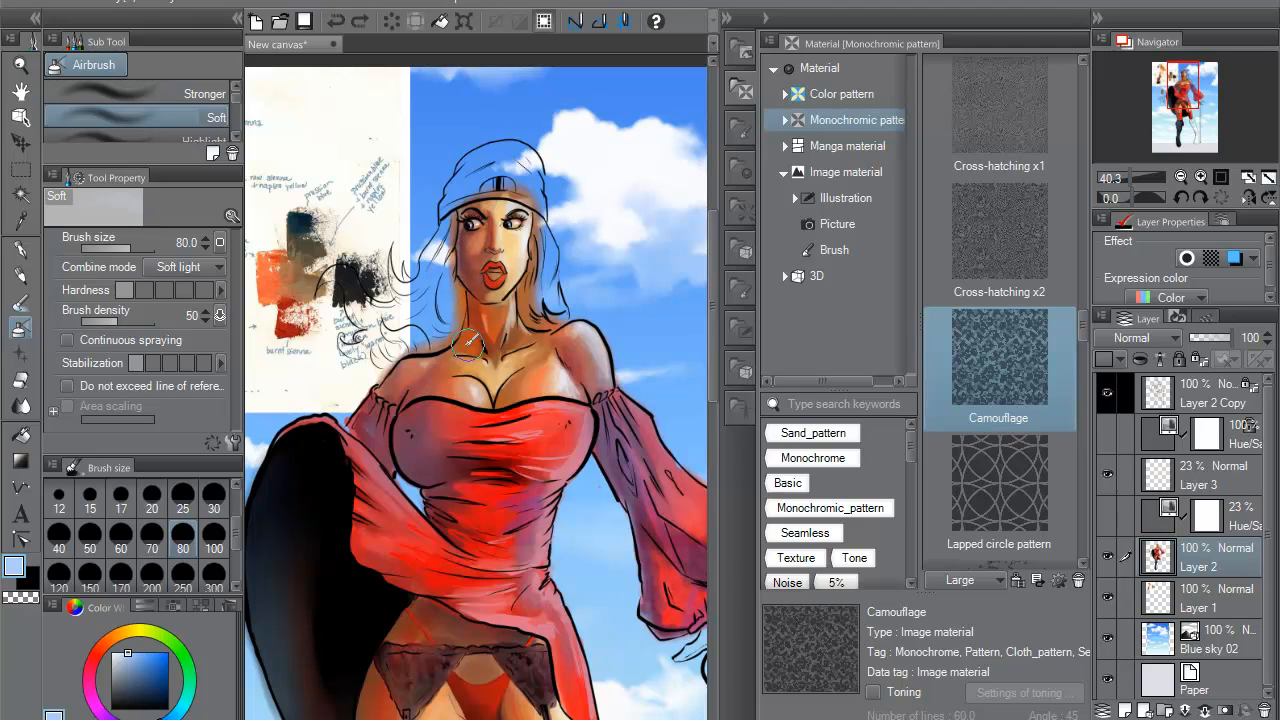
left_click_drag(442, 378, 438, 384)
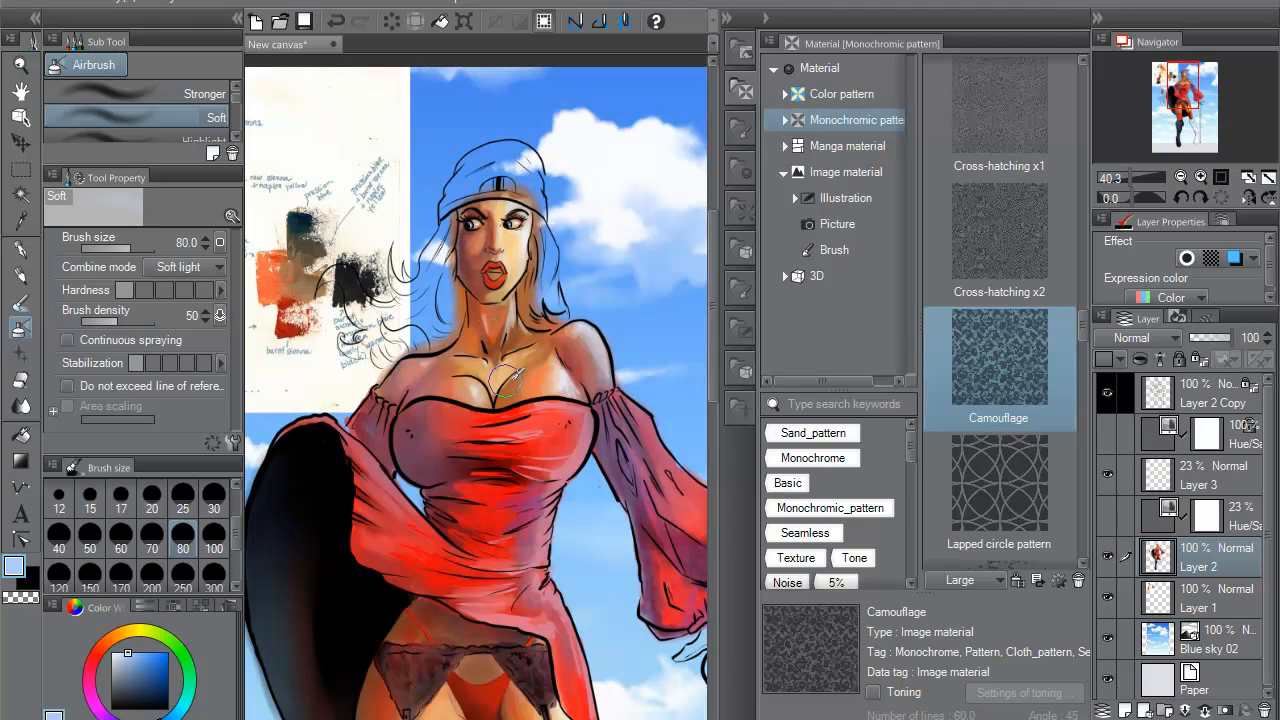
left_click_drag(527, 386, 502, 410)
scroll(567, 376, "down", 4)
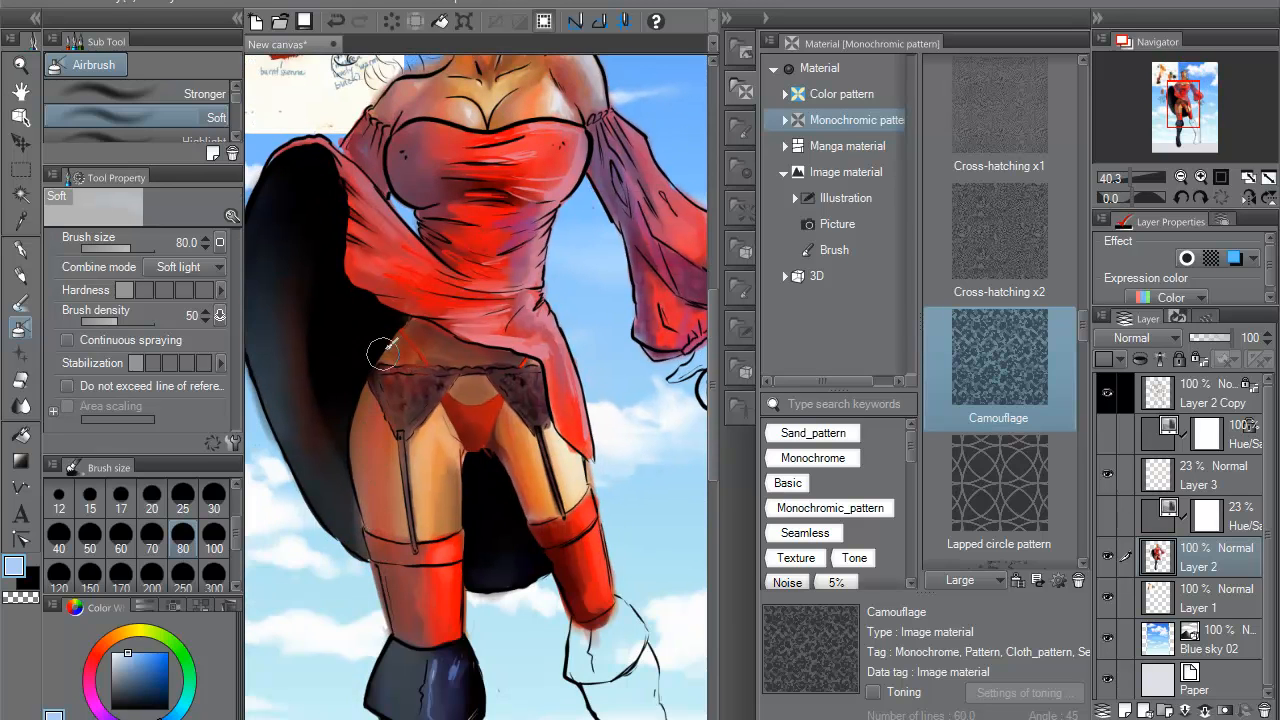
- Deepen the colored boot with black sampled from the cape lining and glaze the figure with sampled pale sky blue
scroll(419, 375, "down", 3)
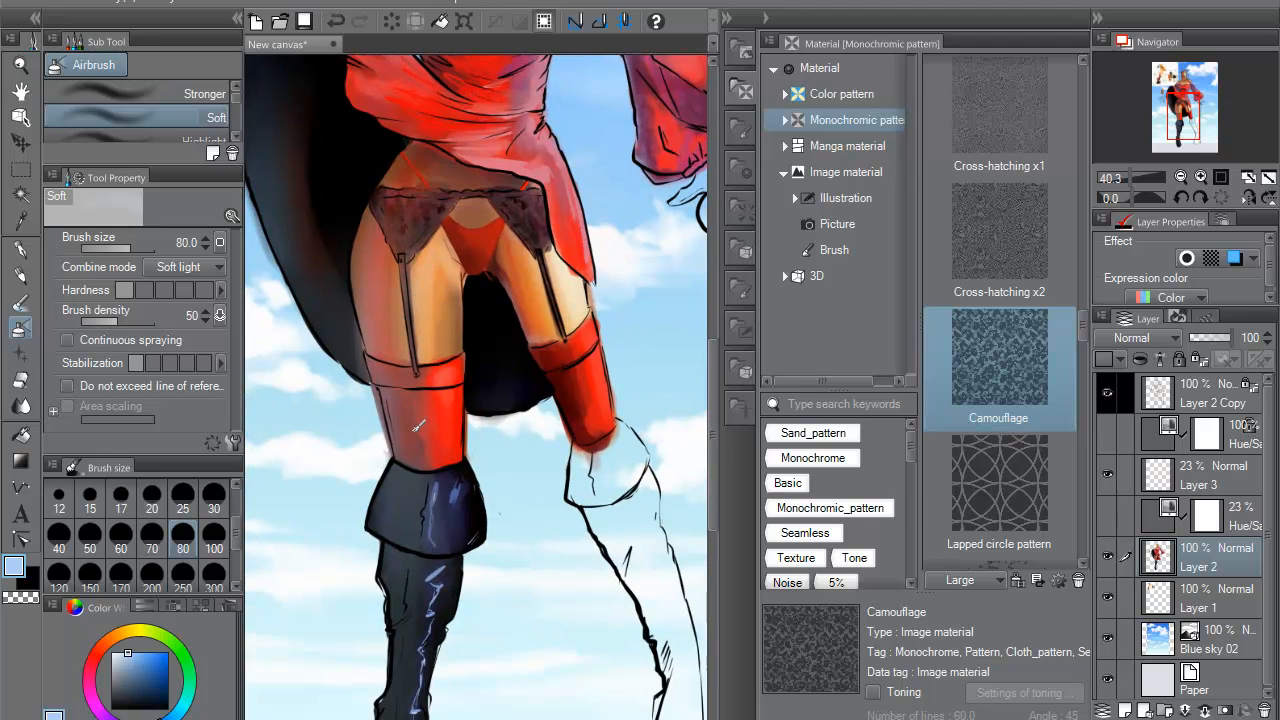
left_click(495, 384, "alt")
mouse_move(406, 493)
left_mouse_down()
mouse_move(418, 571)
mouse_move(414, 589)
mouse_move(393, 526)
mouse_move(395, 613)
mouse_move(437, 344)
left_mouse_up()
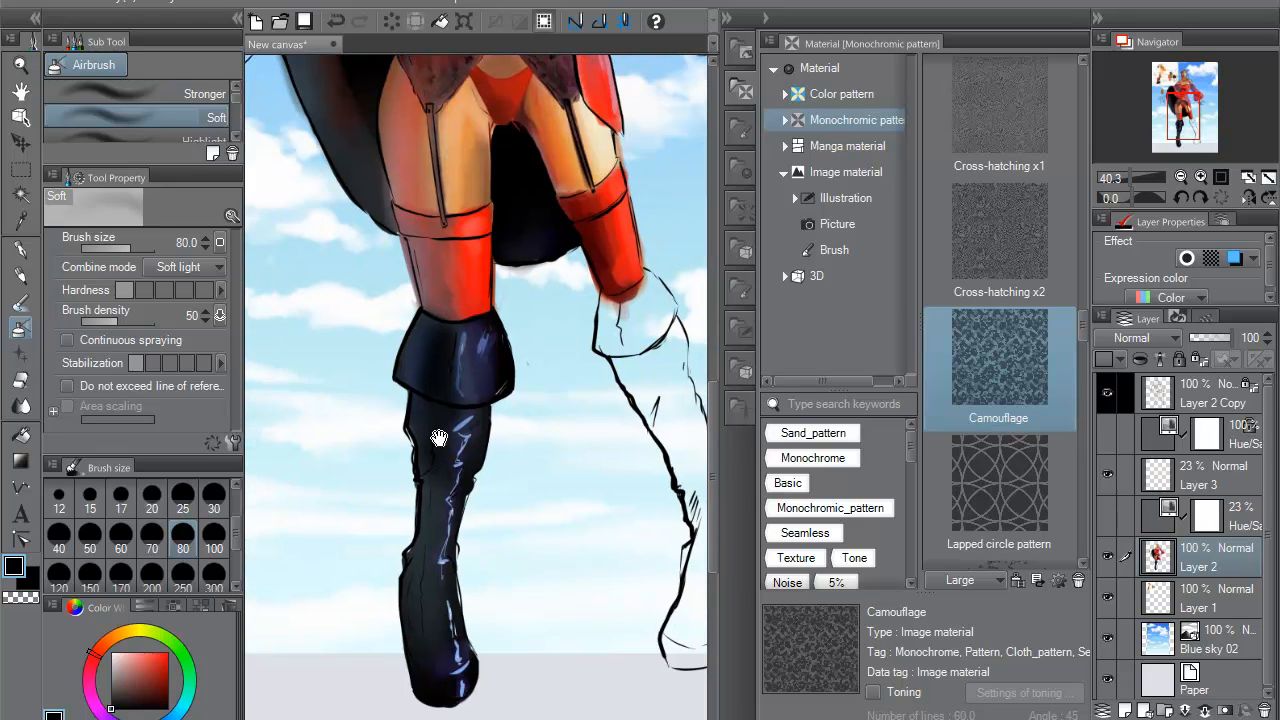
scroll(449, 337, "down", 5)
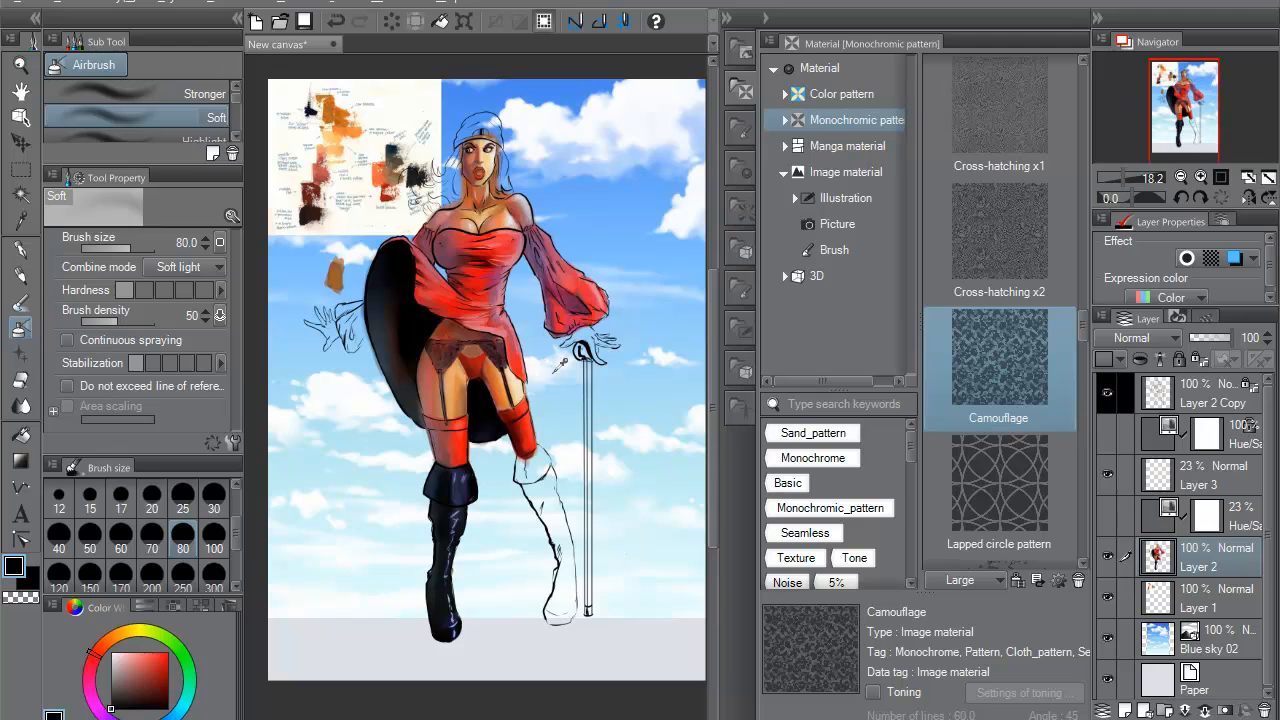
left_click(555, 362, "alt")
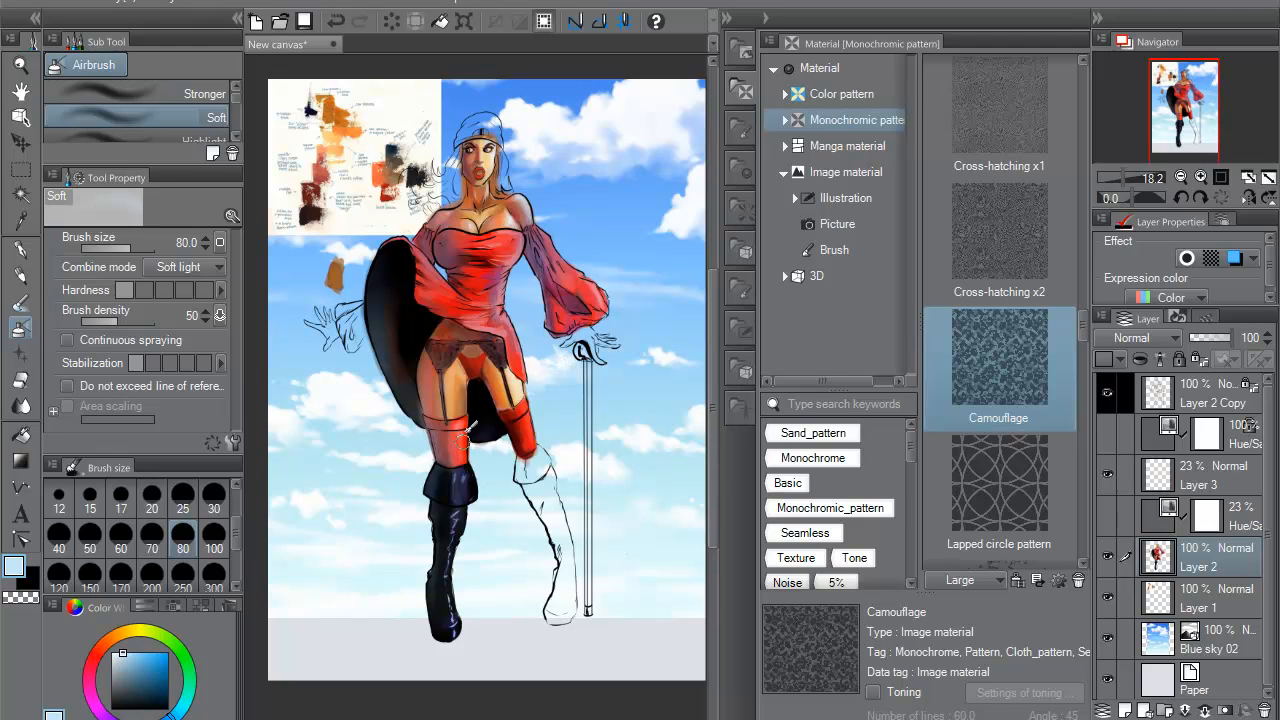
mouse_move(529, 441)
left_mouse_down()
mouse_move(513, 427)
mouse_move(515, 360)
mouse_move(480, 310)
mouse_move(524, 208)
mouse_move(515, 216)
mouse_move(495, 140)
mouse_move(483, 190)
left_mouse_up()
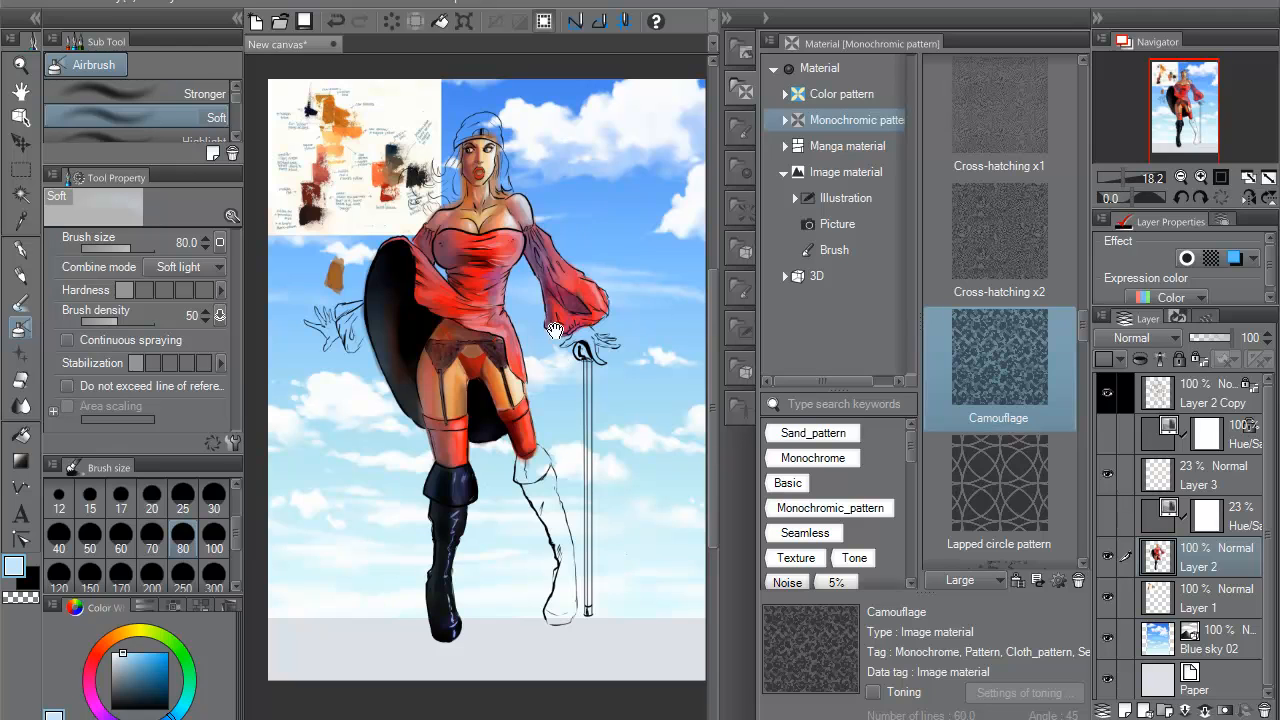
- Glaze the face with pure red and a light peach sampled from its lit side, checking it against the whole figure
scroll(561, 340, "up", 3)
scroll(558, 338, "up", 3)
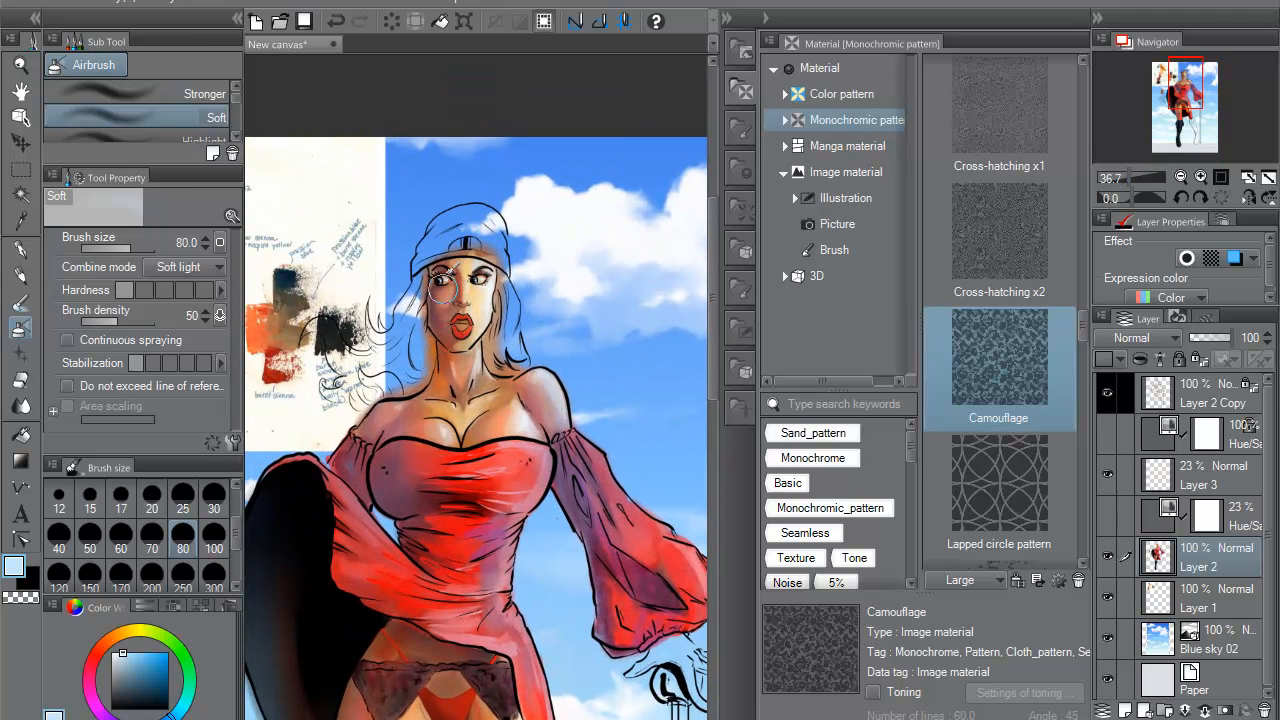
scroll(508, 244, "up", 2)
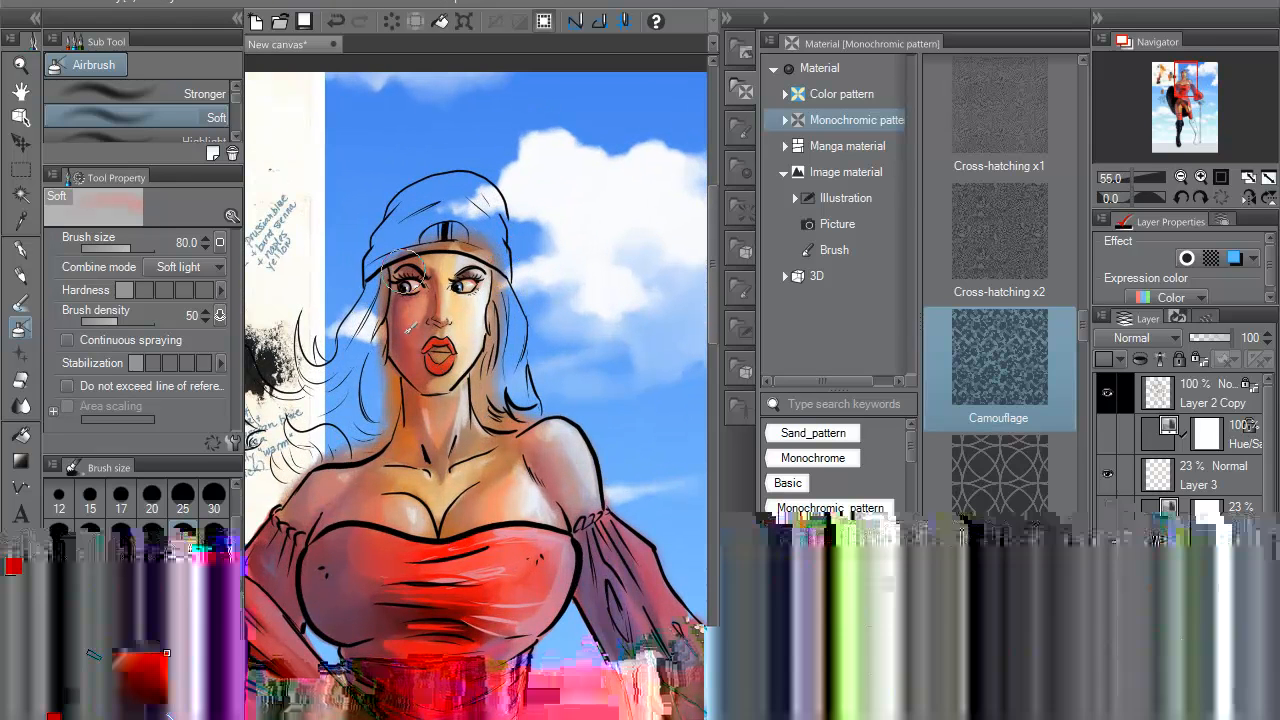
left_click(466, 317, "alt")
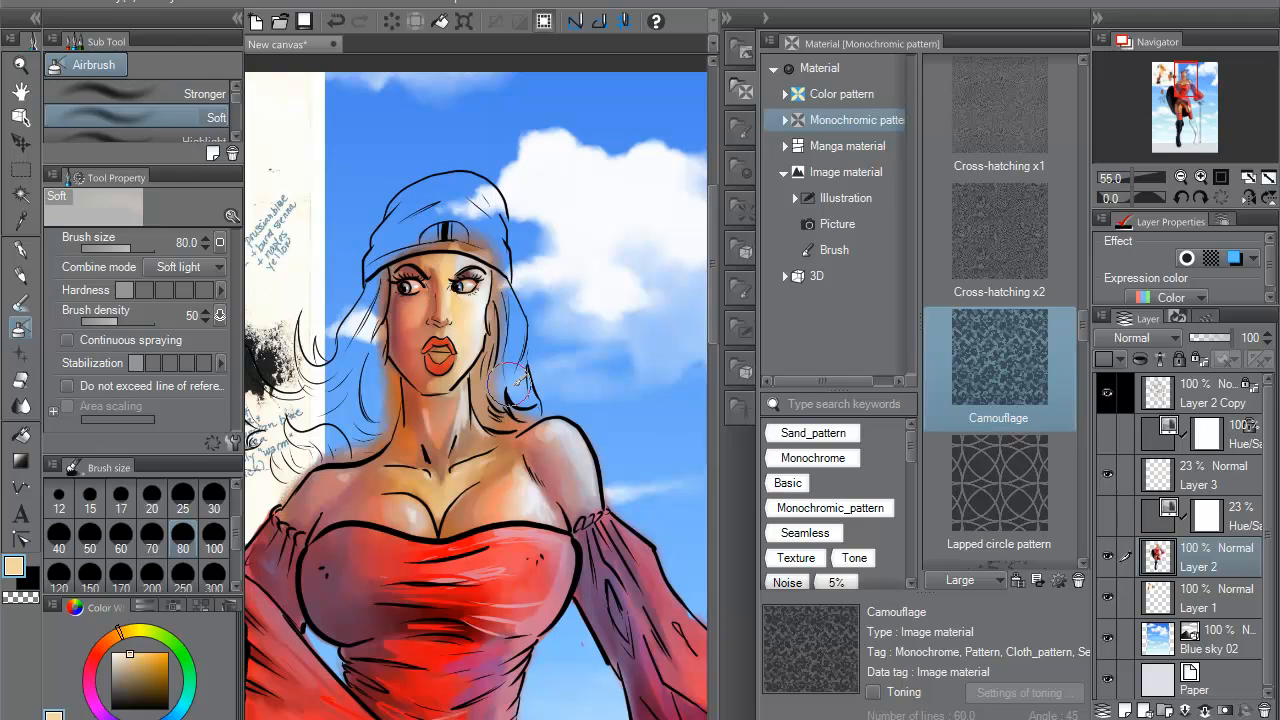
scroll(550, 400, "up", 1)
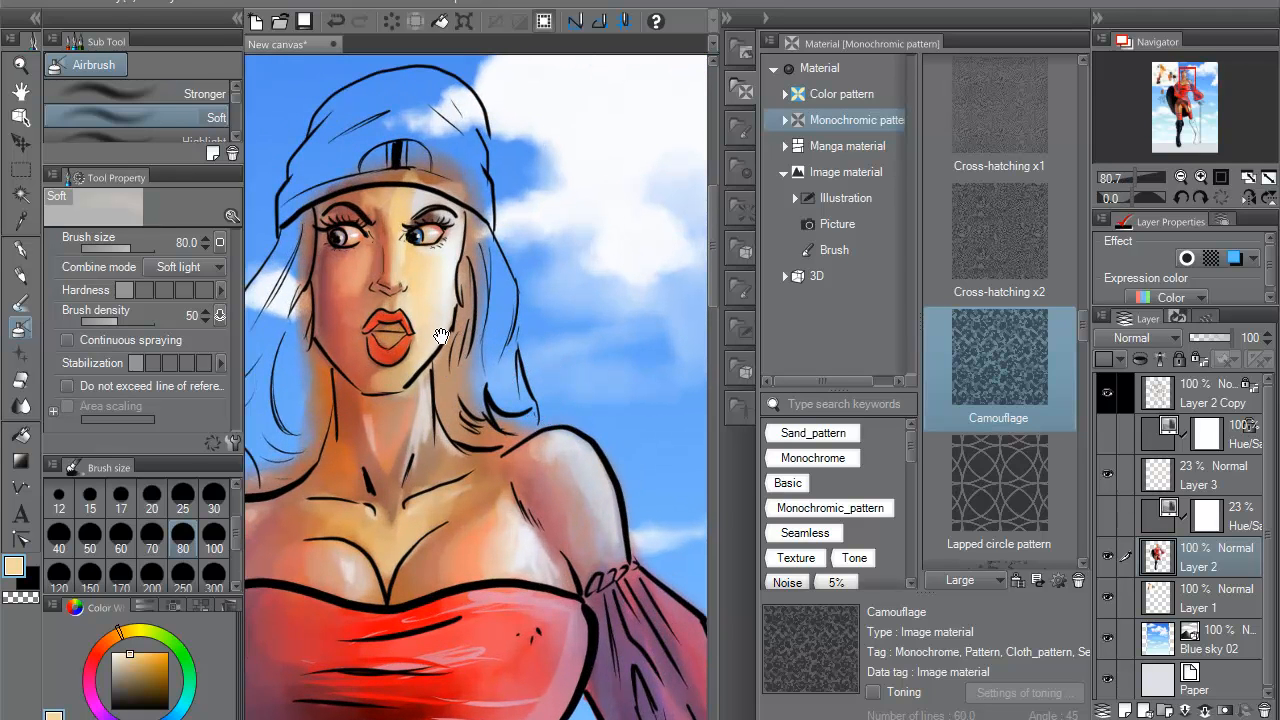
scroll(548, 384, "up", 1)
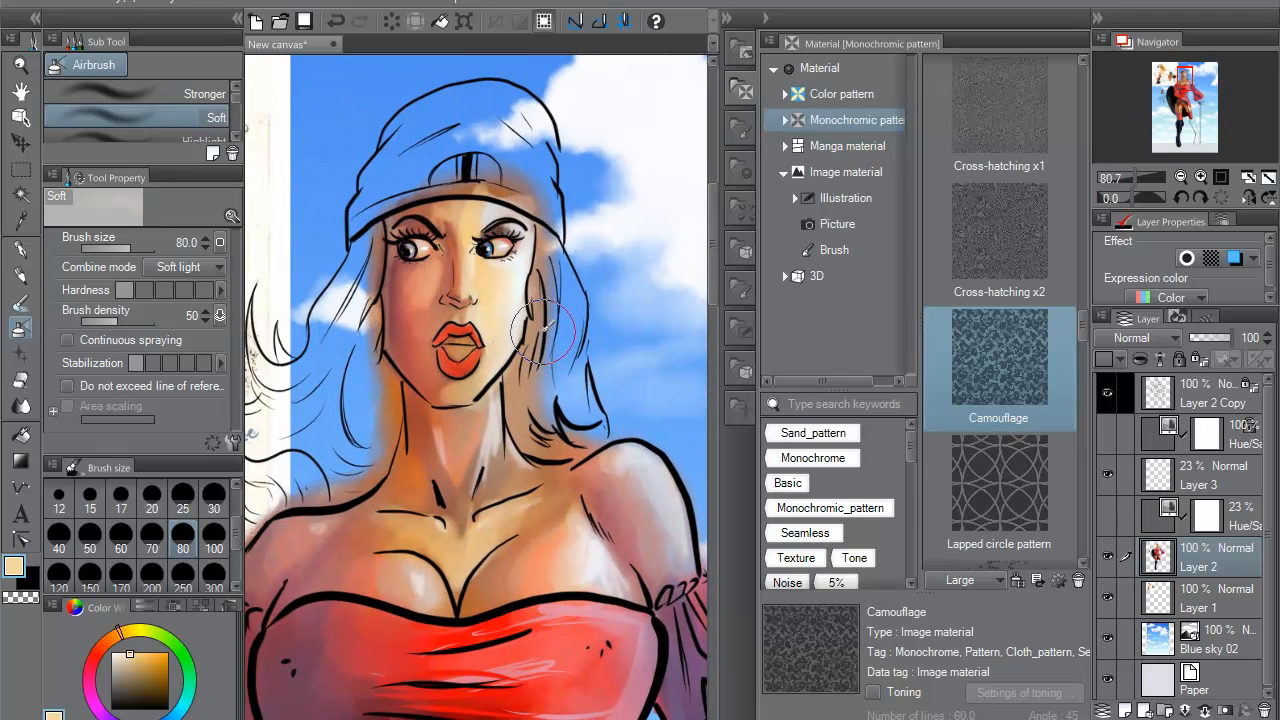
scroll(548, 334, "down", 4)
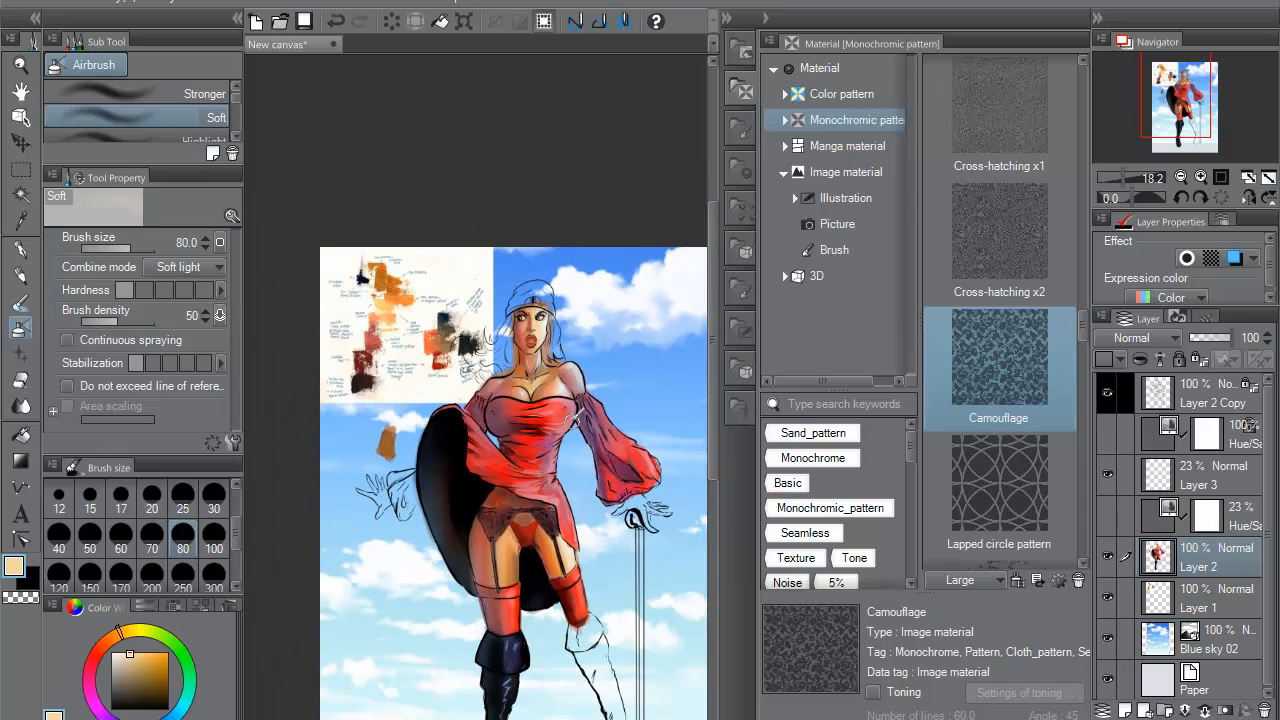
scroll(571, 333, "up", 3)
scroll(561, 369, "up", 2)
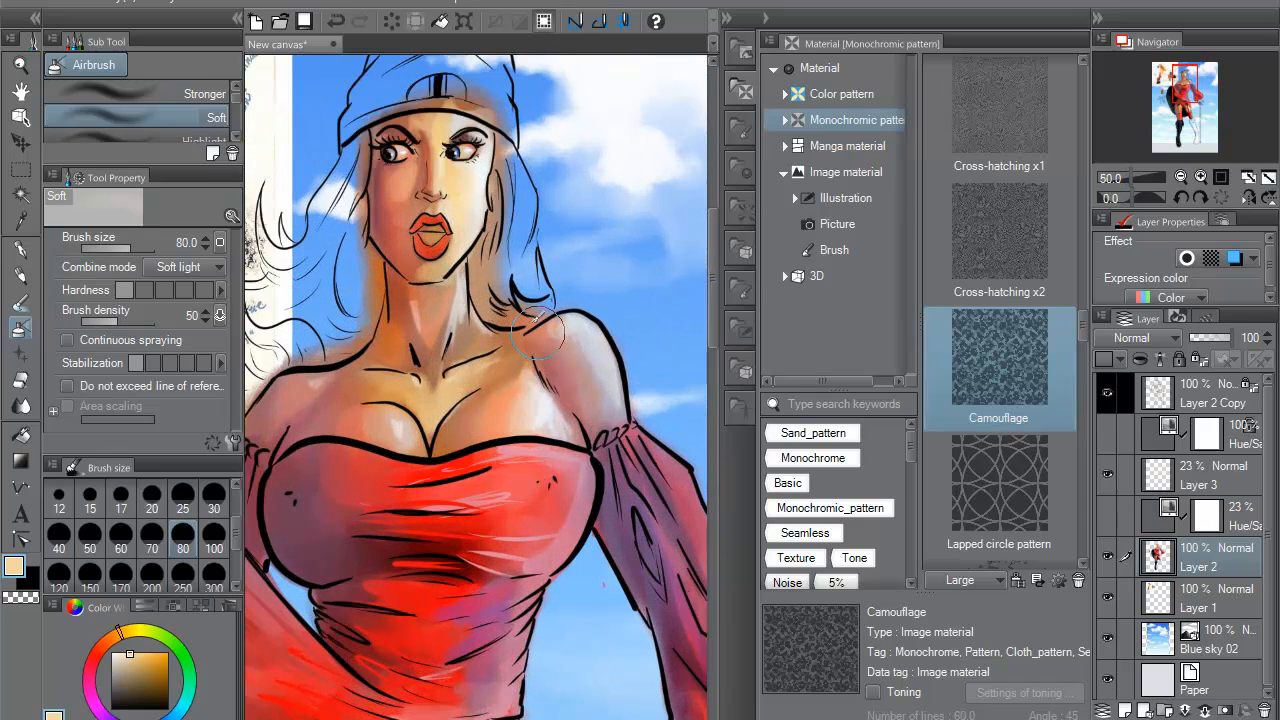
scroll(490, 360, "up", 1)
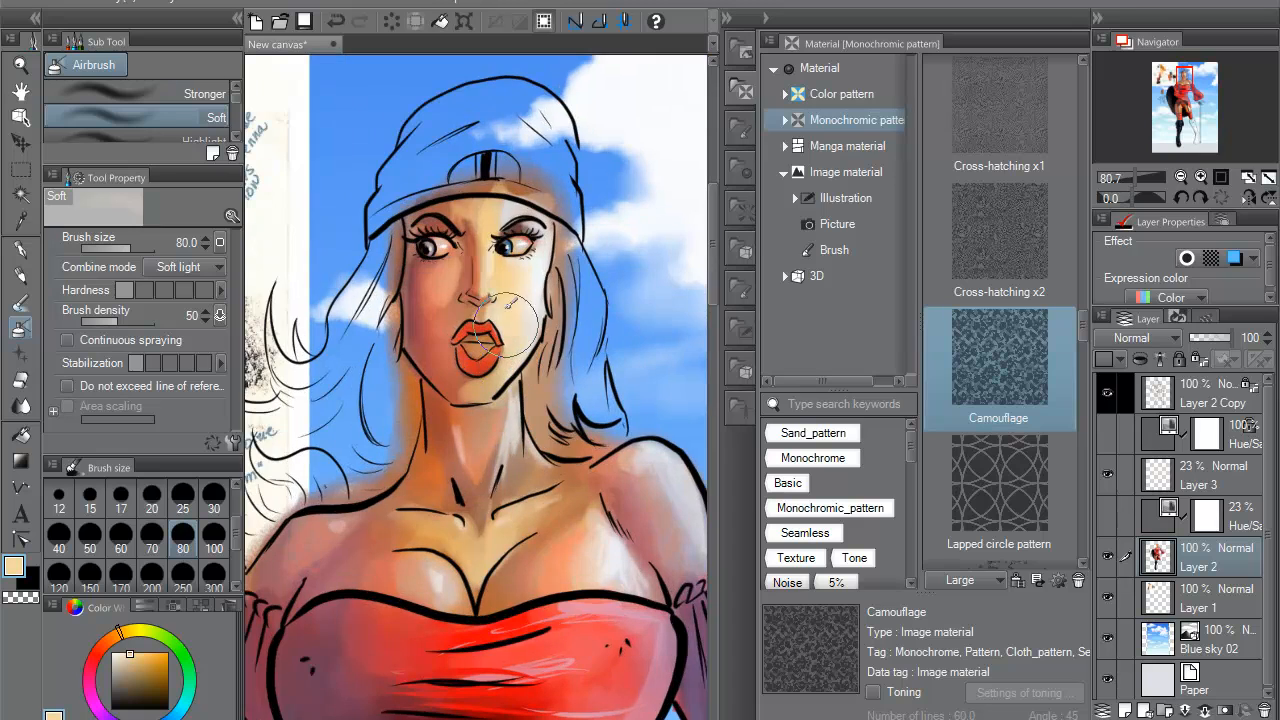
- Blend the shadowed cheek with the Transparent watercolor brush at size 80, using sampled peach and muted red skin tones
left_click(20, 300)
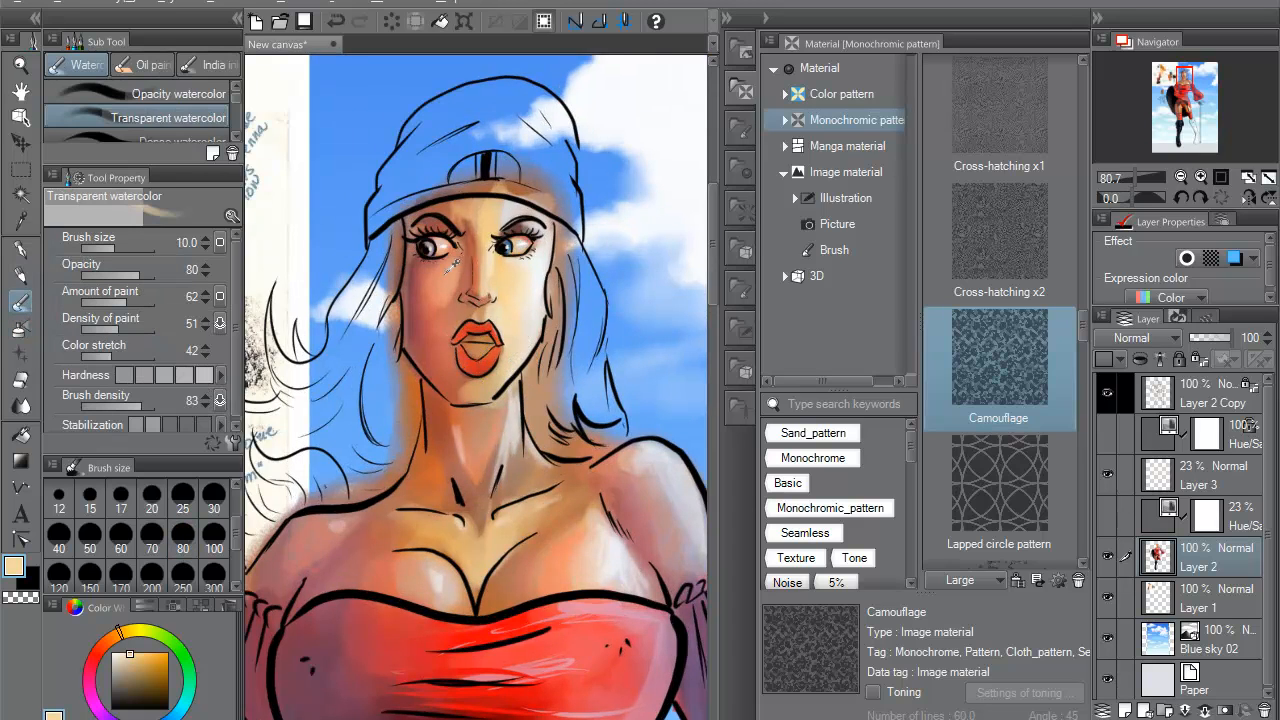
left_click(452, 281, "alt")
left_click(182, 500)
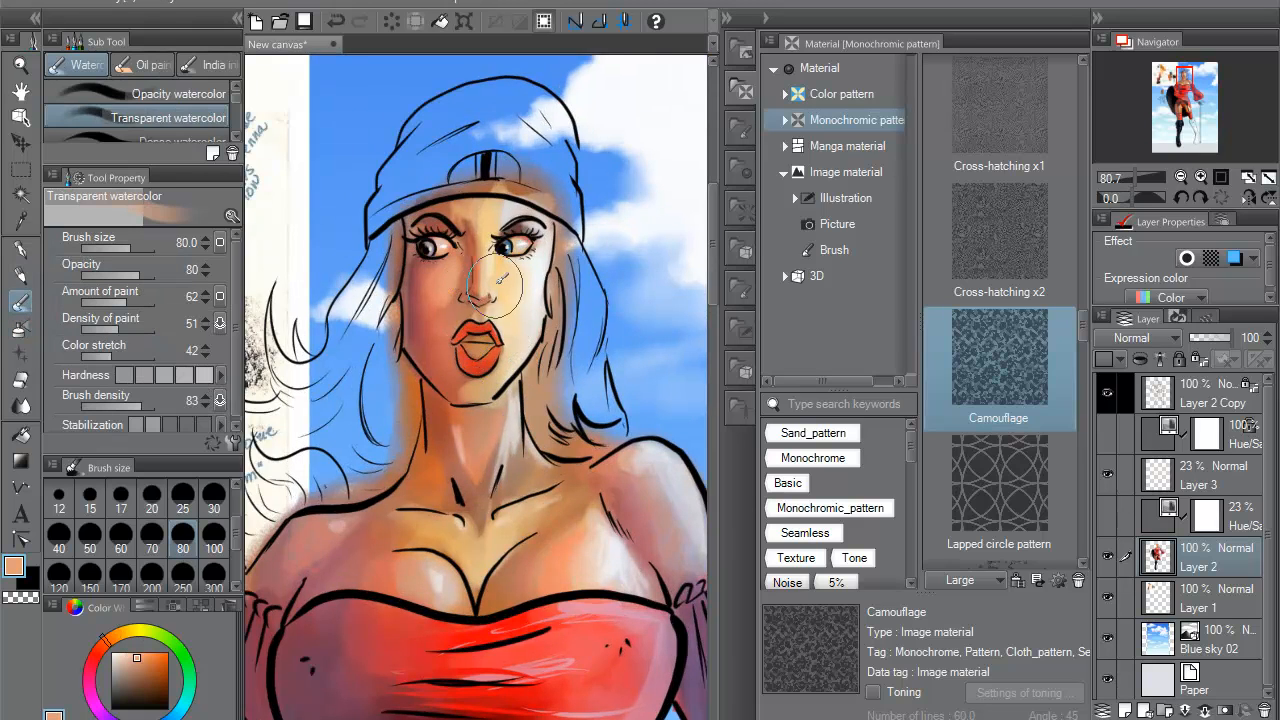
left_click(428, 314, "alt")
left_click(444, 345, "alt")
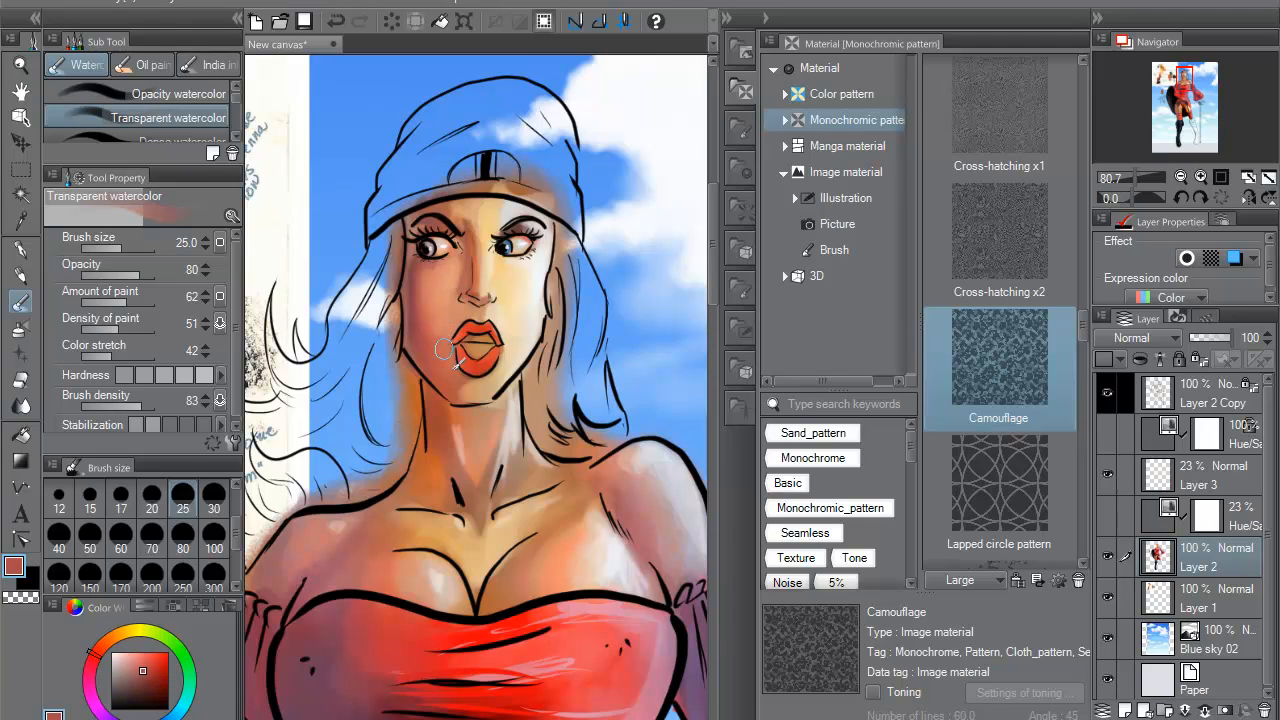
- Shade the nose and its bridge between the eyes with sampled peach, salmon and tan tones at brush size 25
left_click(467, 302, "alt")
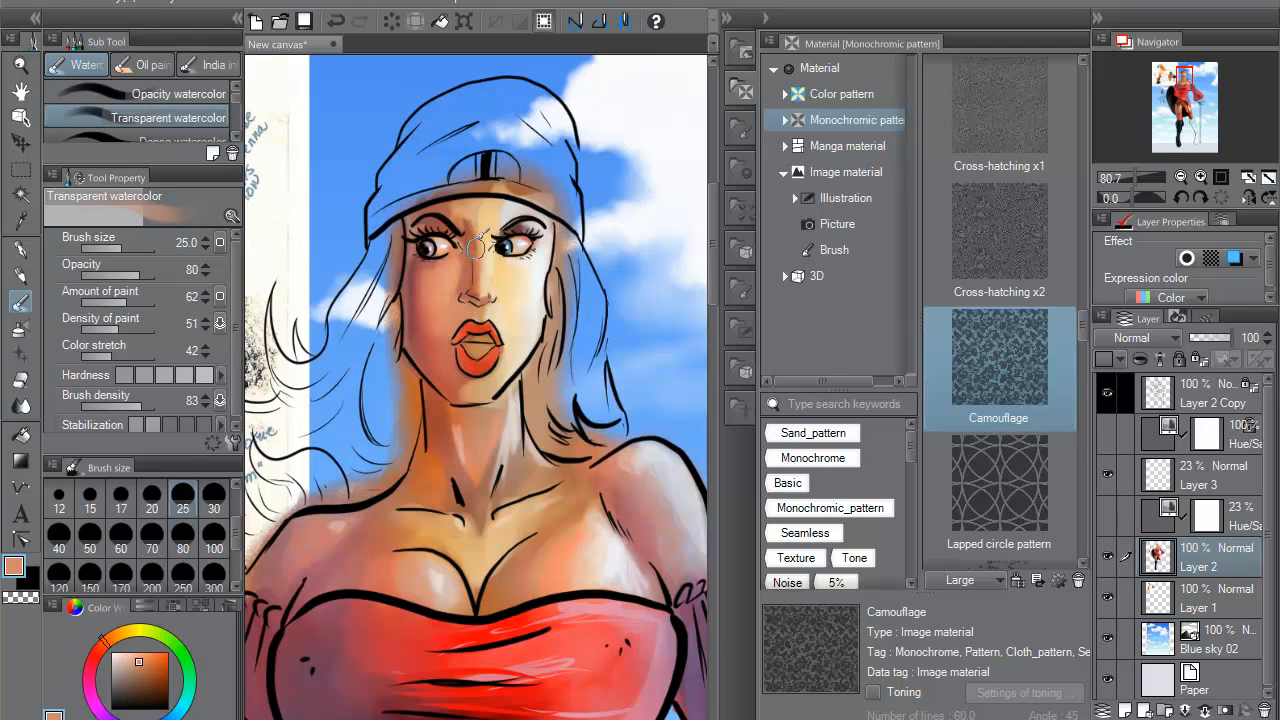
left_click(491, 261, "alt")
left_click_drag(475, 240, 478, 227)
left_click(474, 265, "alt")
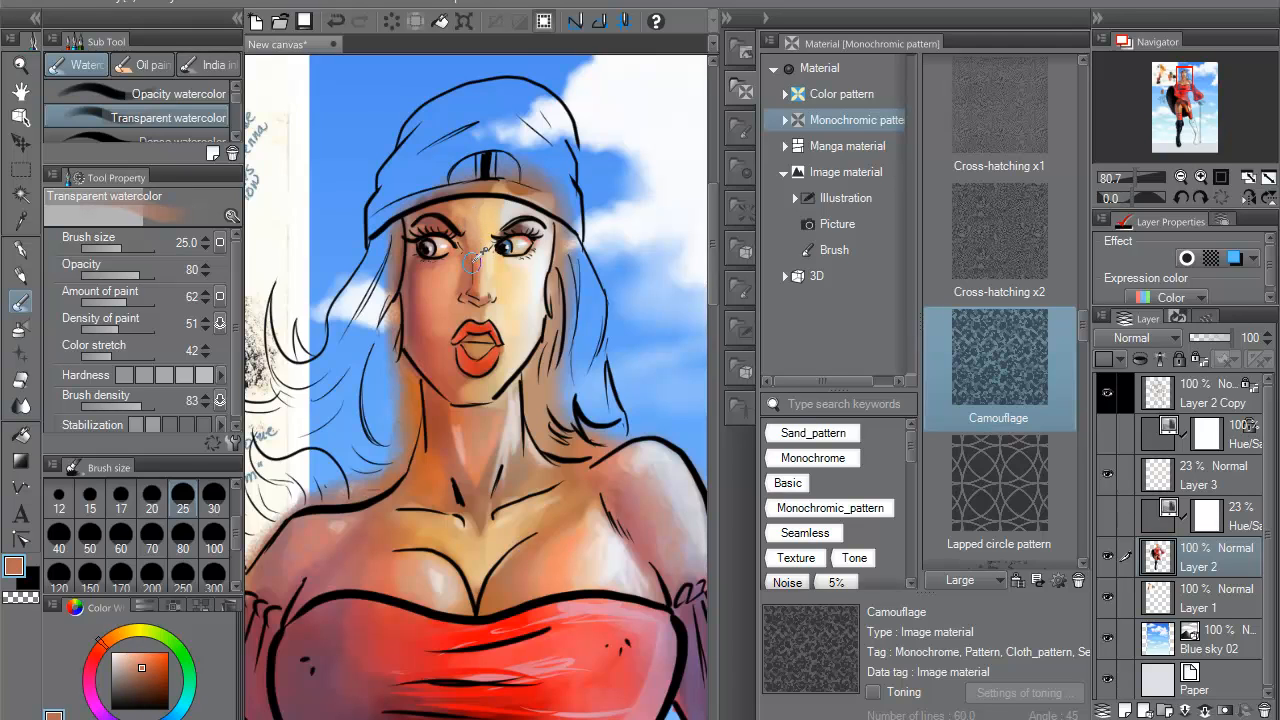
left_click(484, 224, "alt")
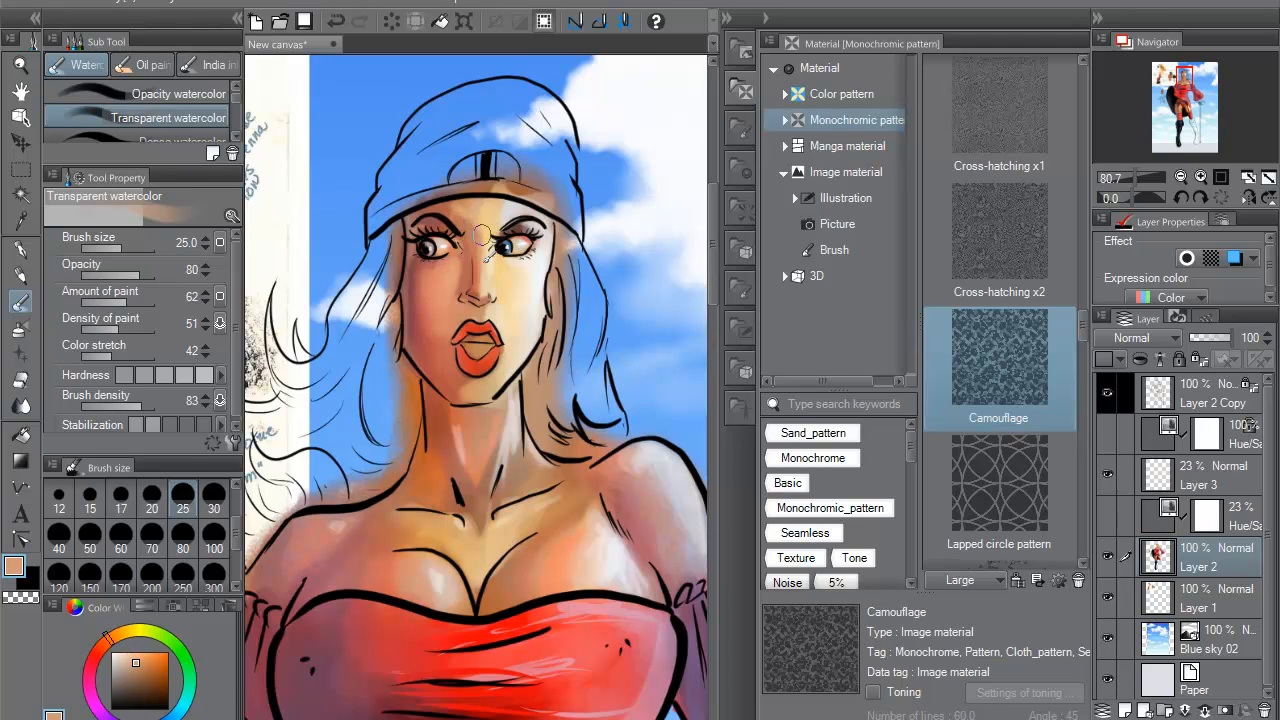
- Refine the eyes and nose with near-white sampled from the lit cheek and muted red from the nose, at brush size 8
left_click(544, 279, "alt")
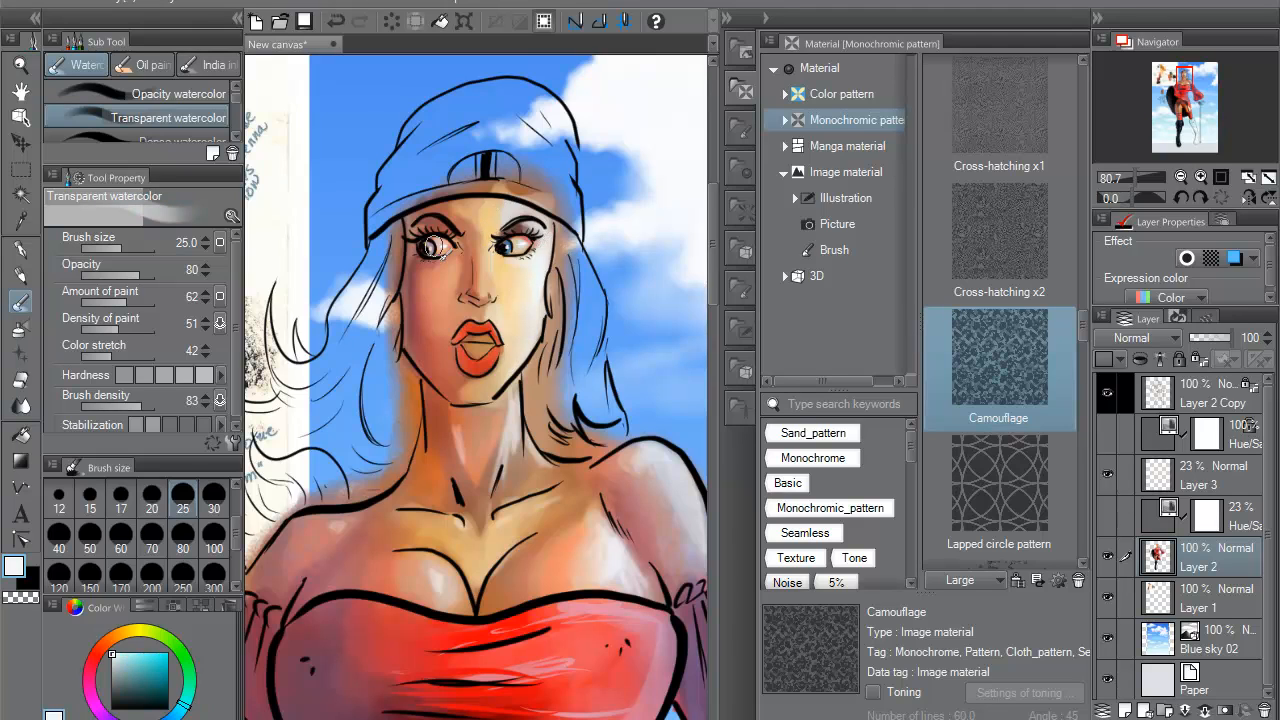
scroll(150, 520, "up", 1)
left_click(183, 497)
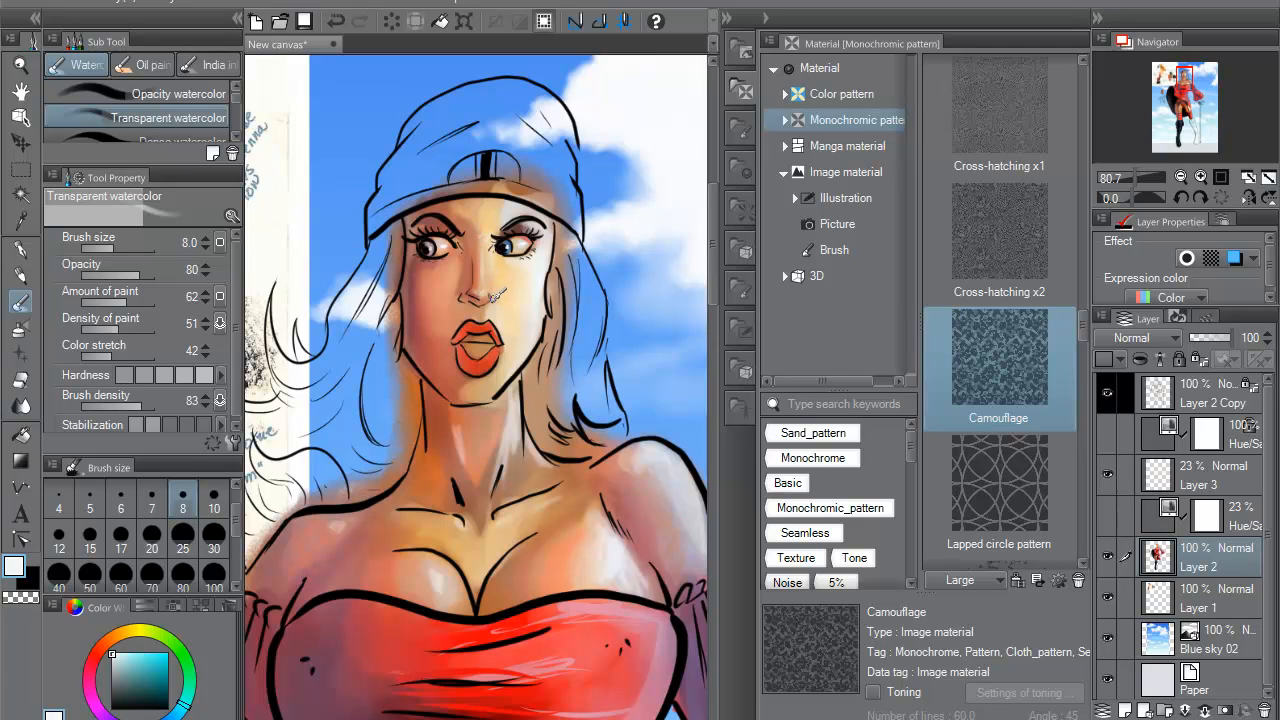
left_click(479, 270, "alt")
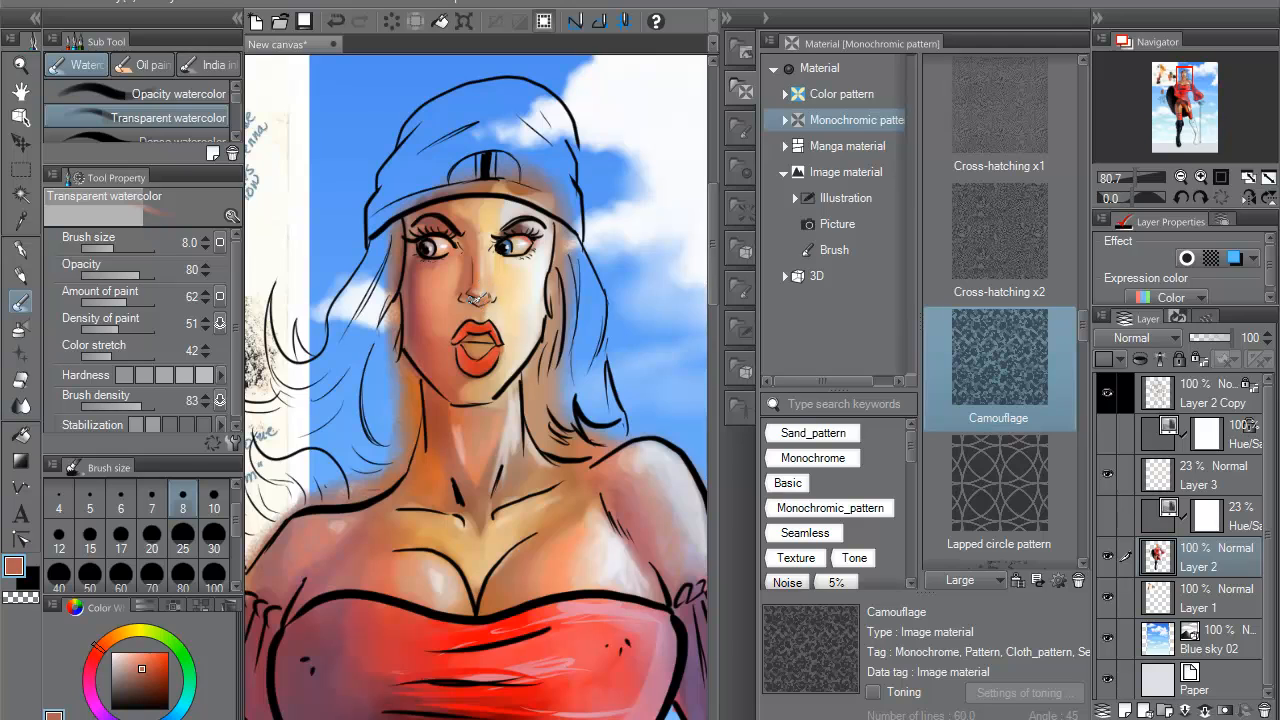
- Glaze the shadowed cheek with red sampled from the dress using the Soft airbrush, pick a lighter red, and check the whole figure
left_click(459, 623, "alt")
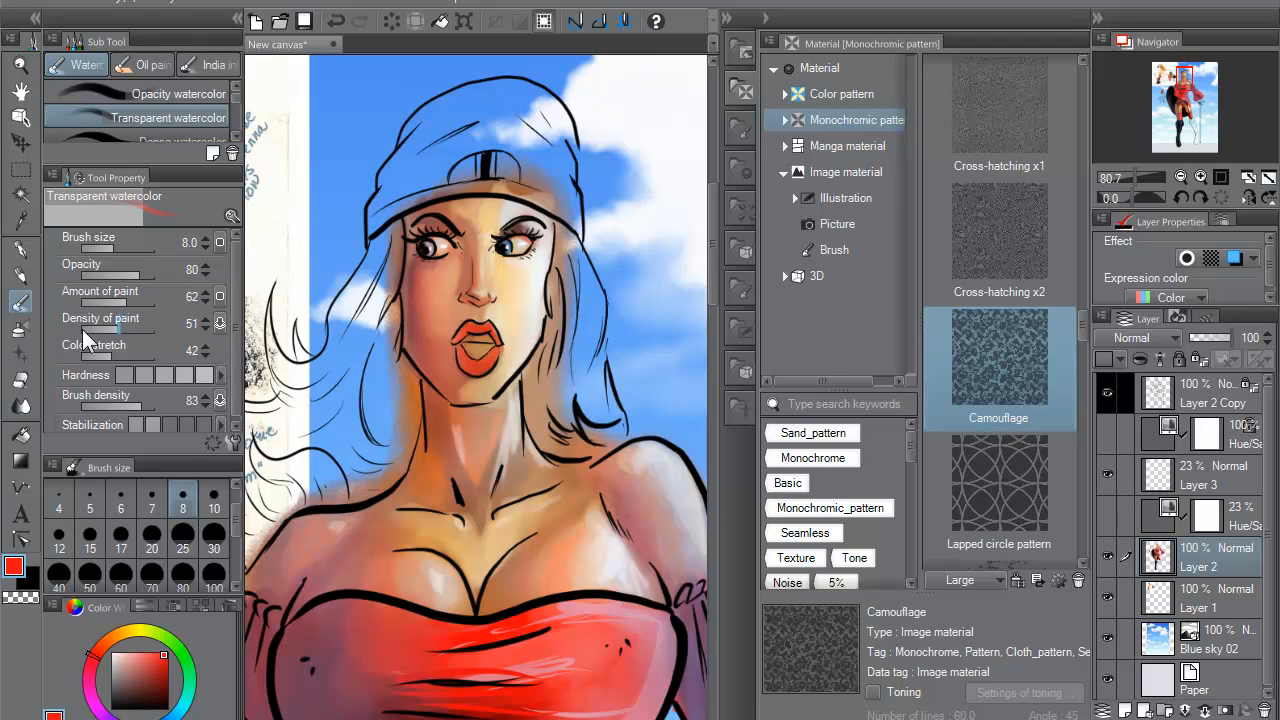
left_click(20, 327)
mouse_move(418, 282)
left_mouse_down()
mouse_move(434, 301)
mouse_move(425, 293)
left_mouse_up()
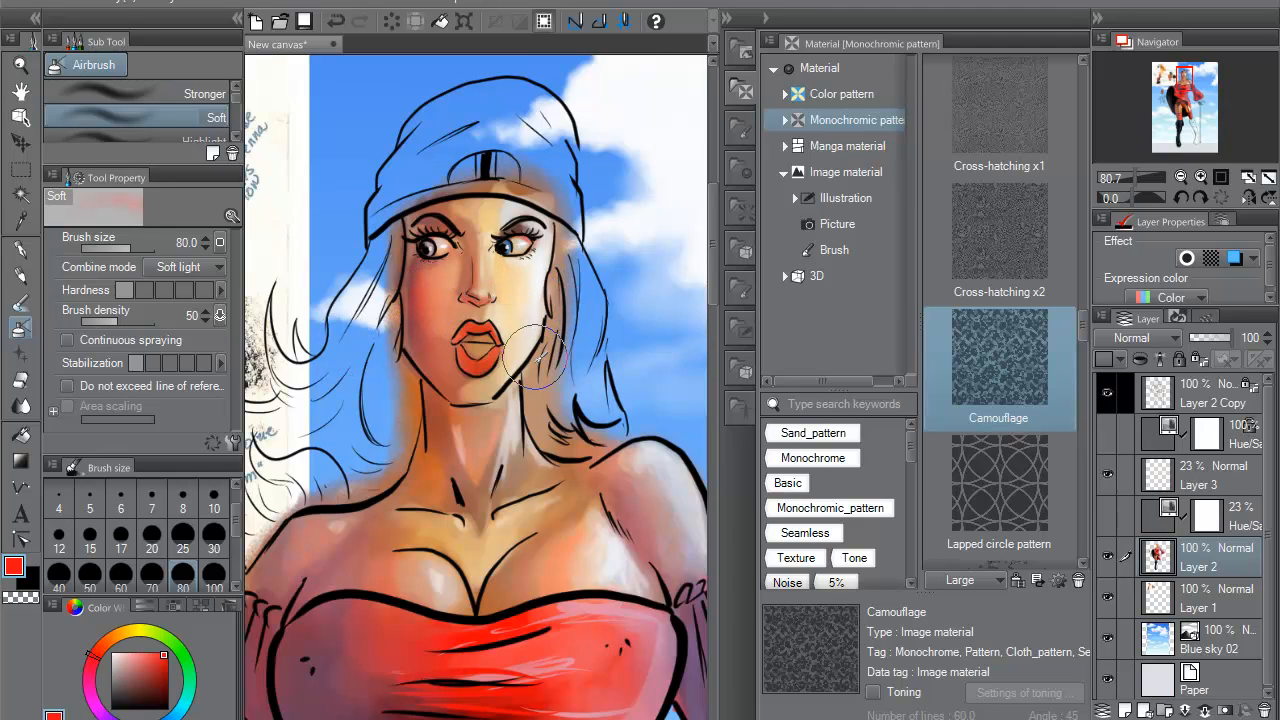
left_click(143, 657)
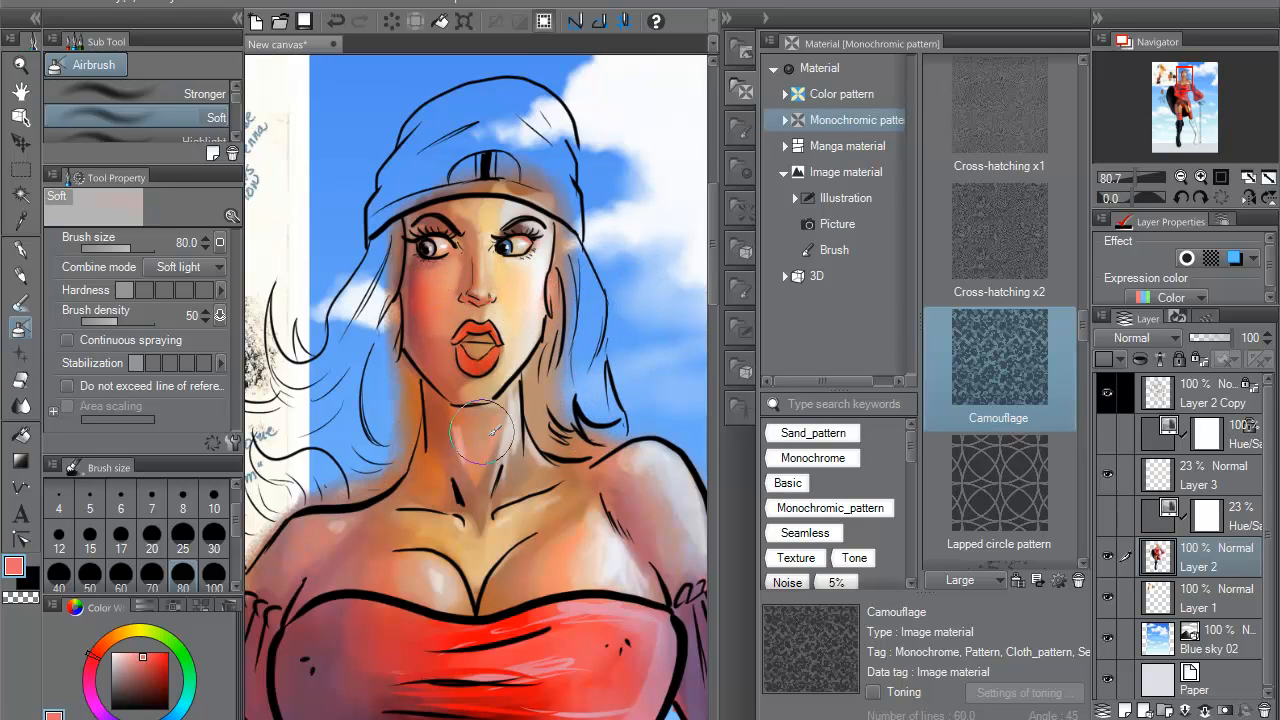
scroll(540, 430, "down", 2)
scroll(593, 345, "down", 3)
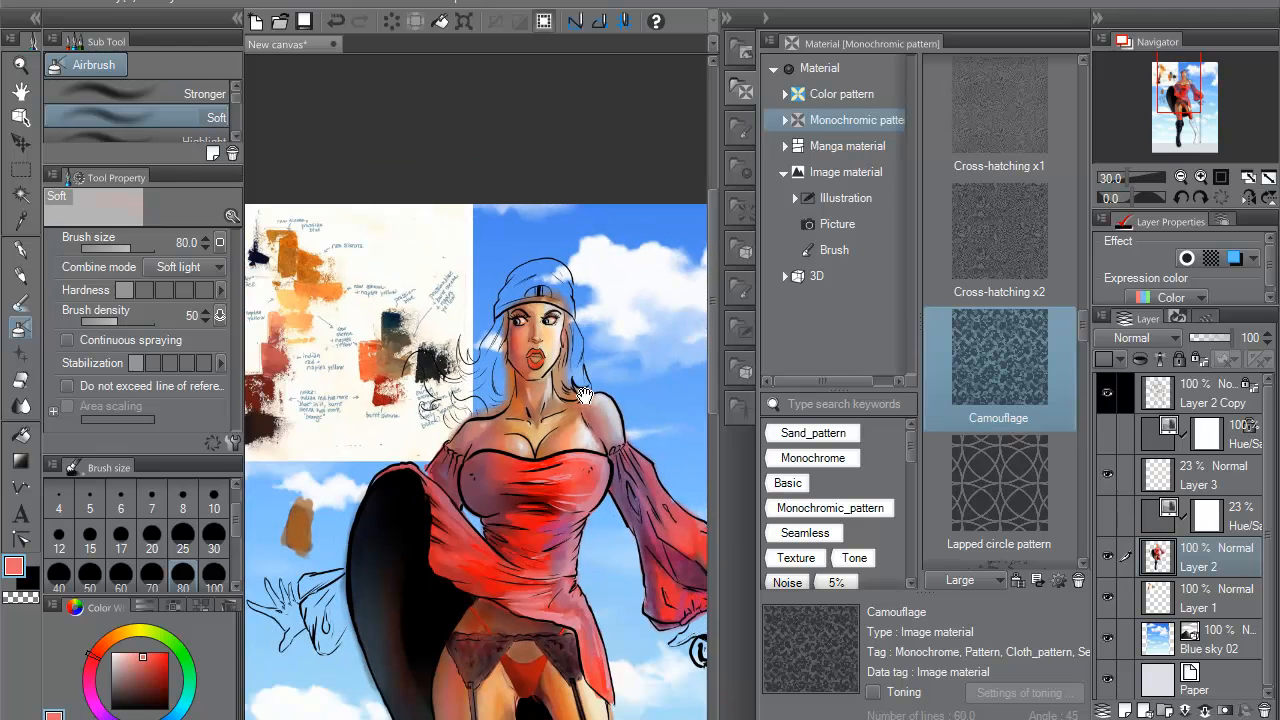
scroll(555, 345, "down", 2)
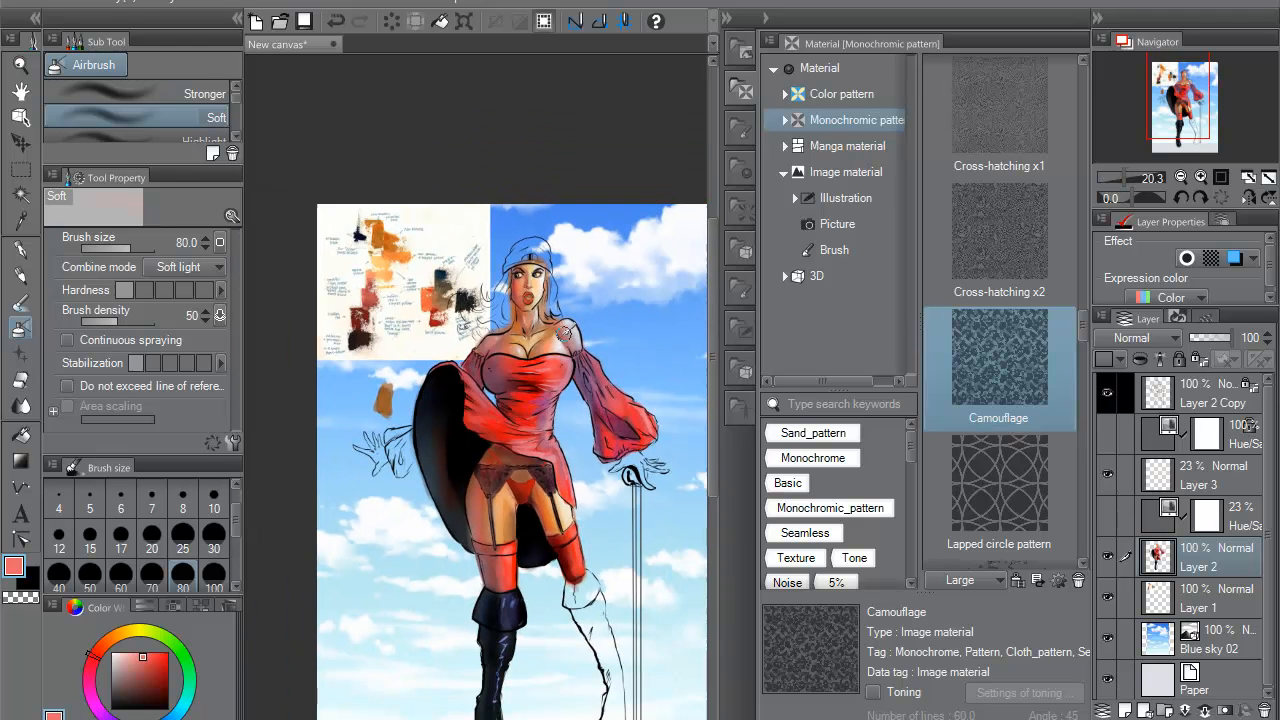
left_click_drag(581, 427, 557, 359)
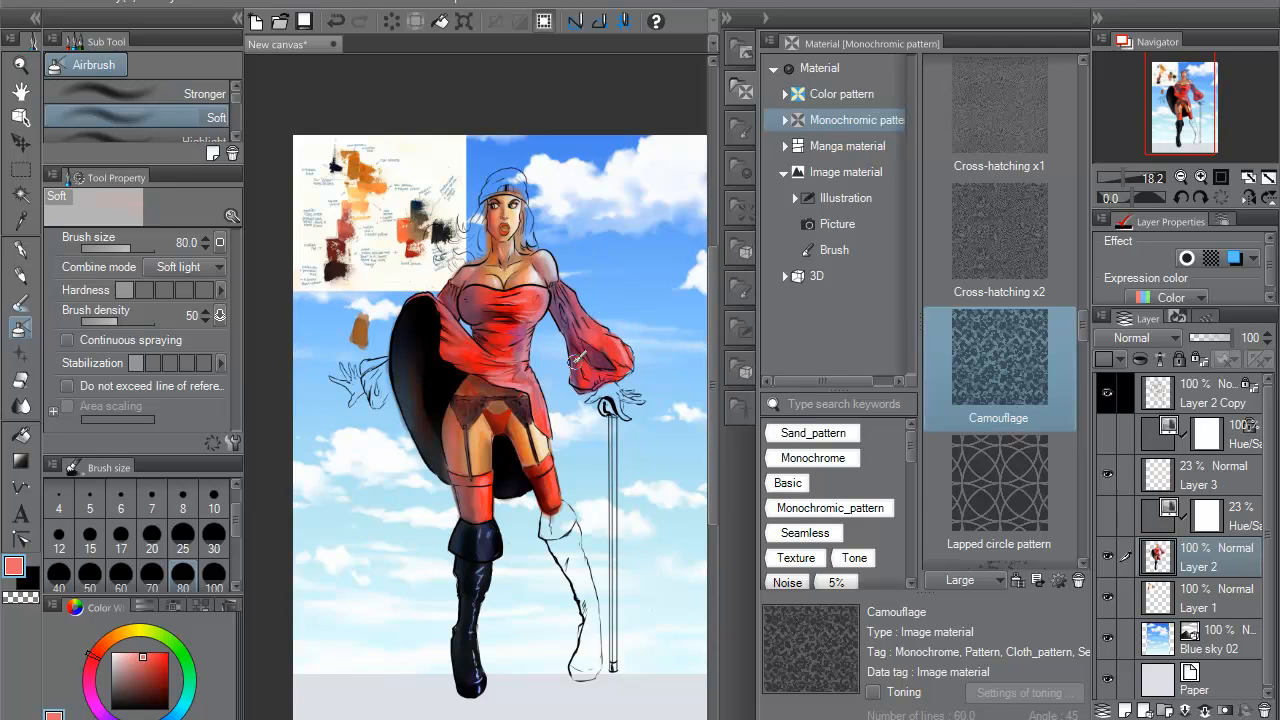
- Deepen the shadowed side of the dress bodice with soft-light black sampled from the cape lining
left_click(454, 371, "alt")
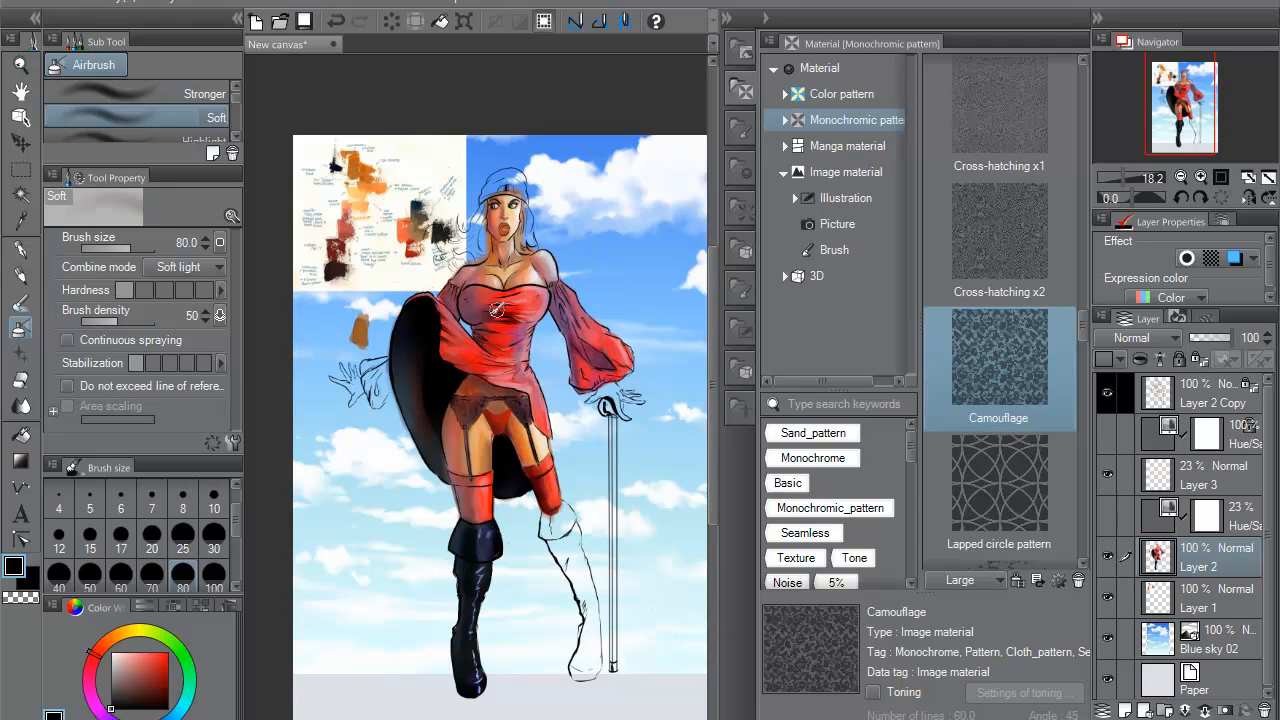
mouse_move(482, 314)
left_mouse_down()
mouse_move(464, 294)
mouse_move(481, 340)
left_mouse_up()
mouse_move(462, 297)
left_mouse_down()
mouse_move(455, 314)
mouse_move(453, 299)
left_mouse_up()
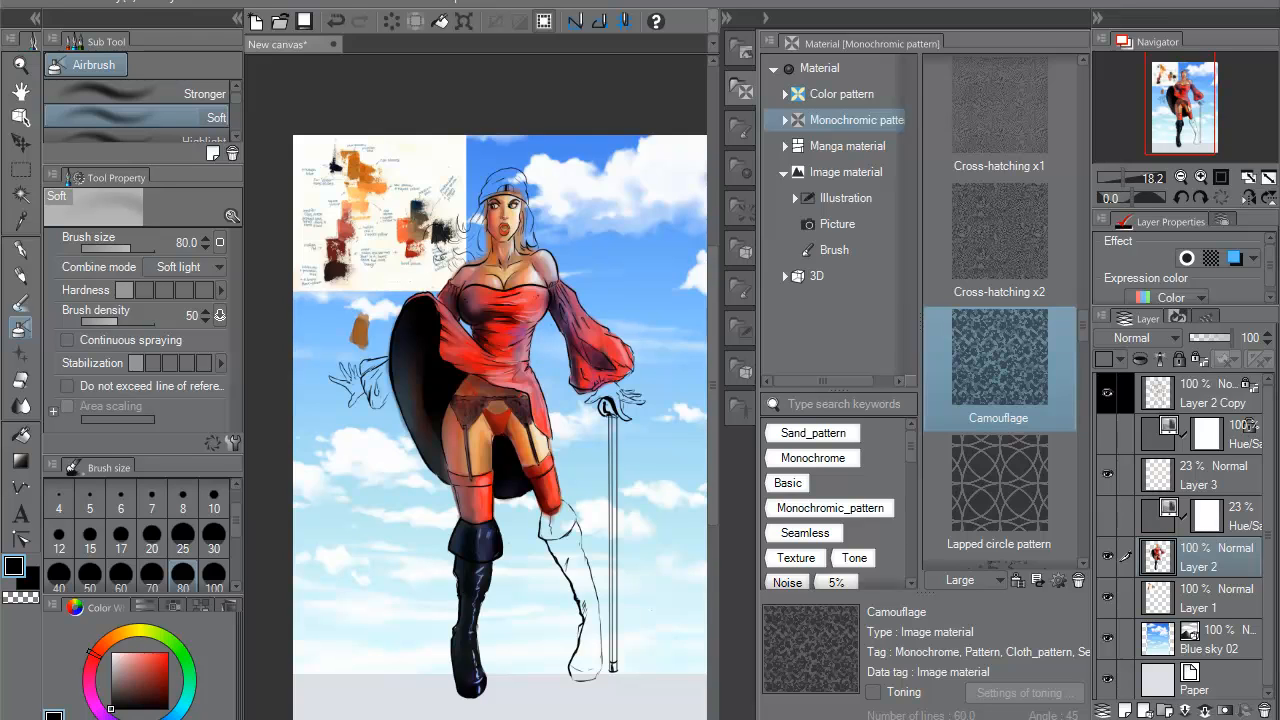
scroll(483, 319, "up", 3)
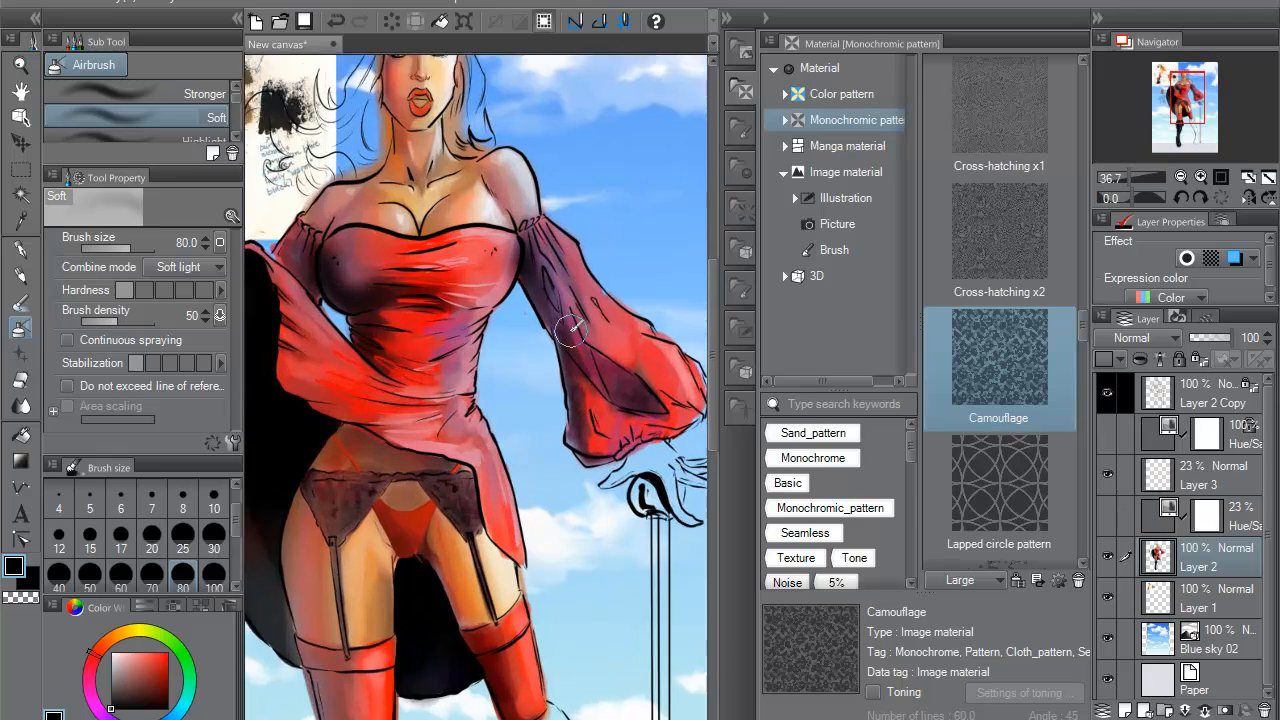
left_click_drag(483, 319, 633, 244)
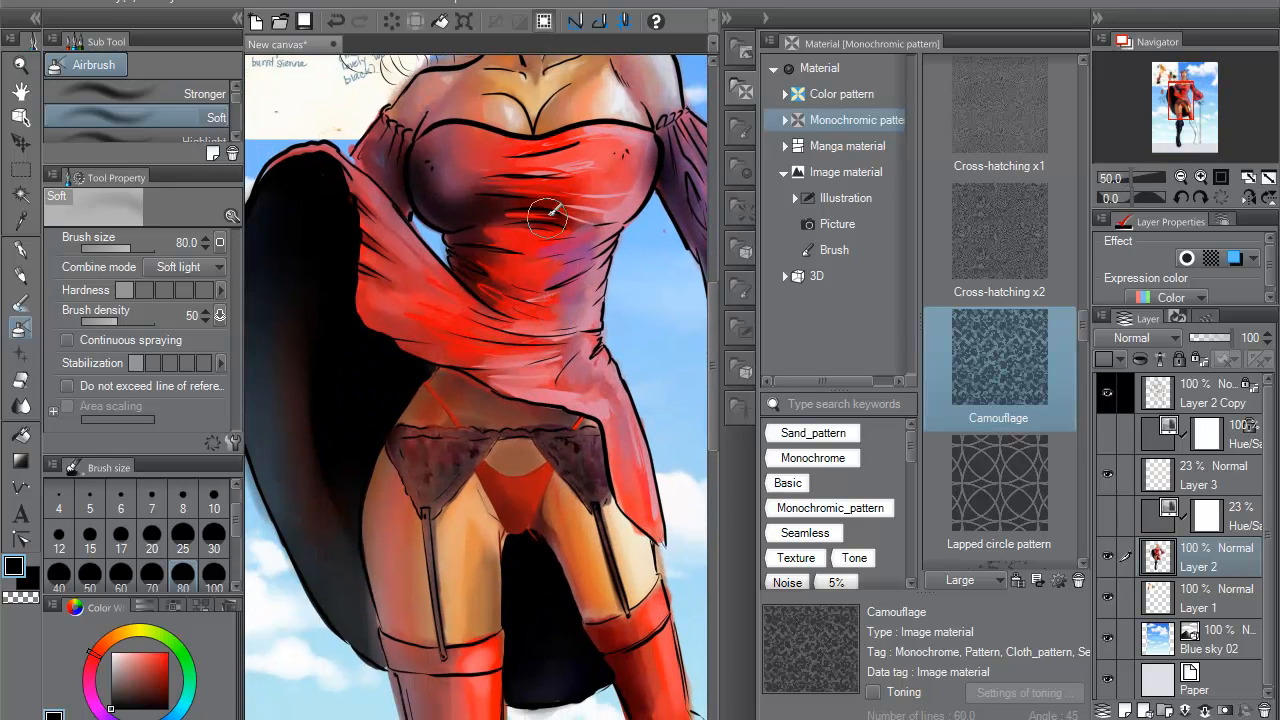
- Glaze the red underwear on Layer 2 Copy with the Soft airbrush, keeping transparent pixels locked, and sample rose from the dress
left_click(1163, 390)
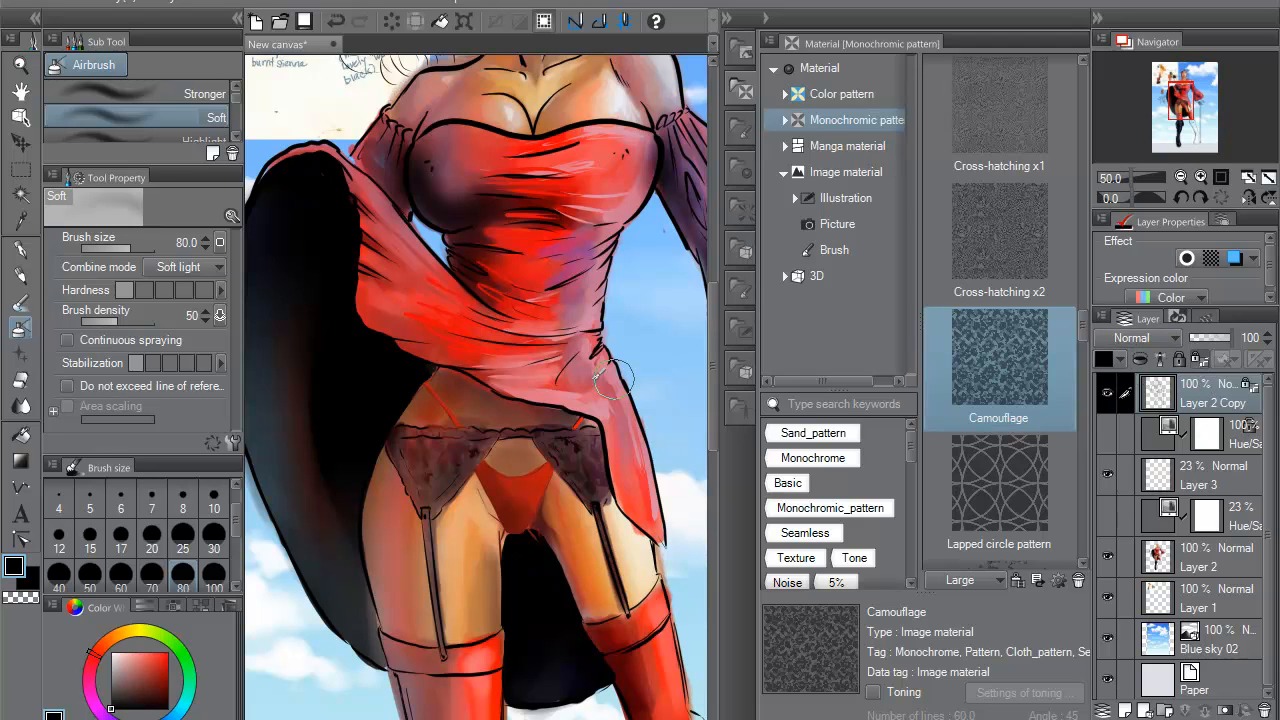
left_click(1199, 359)
left_click(1197, 357)
mouse_move(512, 519)
left_mouse_down()
mouse_move(527, 554)
mouse_move(507, 509)
left_mouse_up()
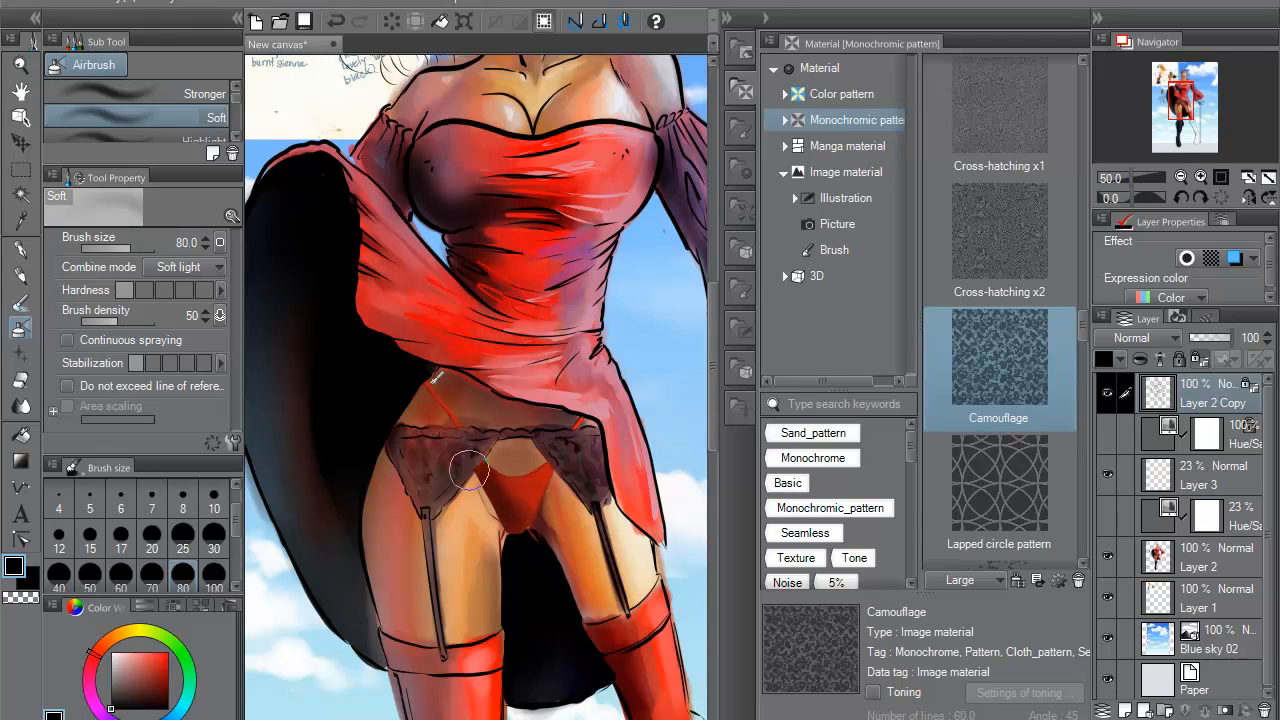
left_click(577, 287, "alt")
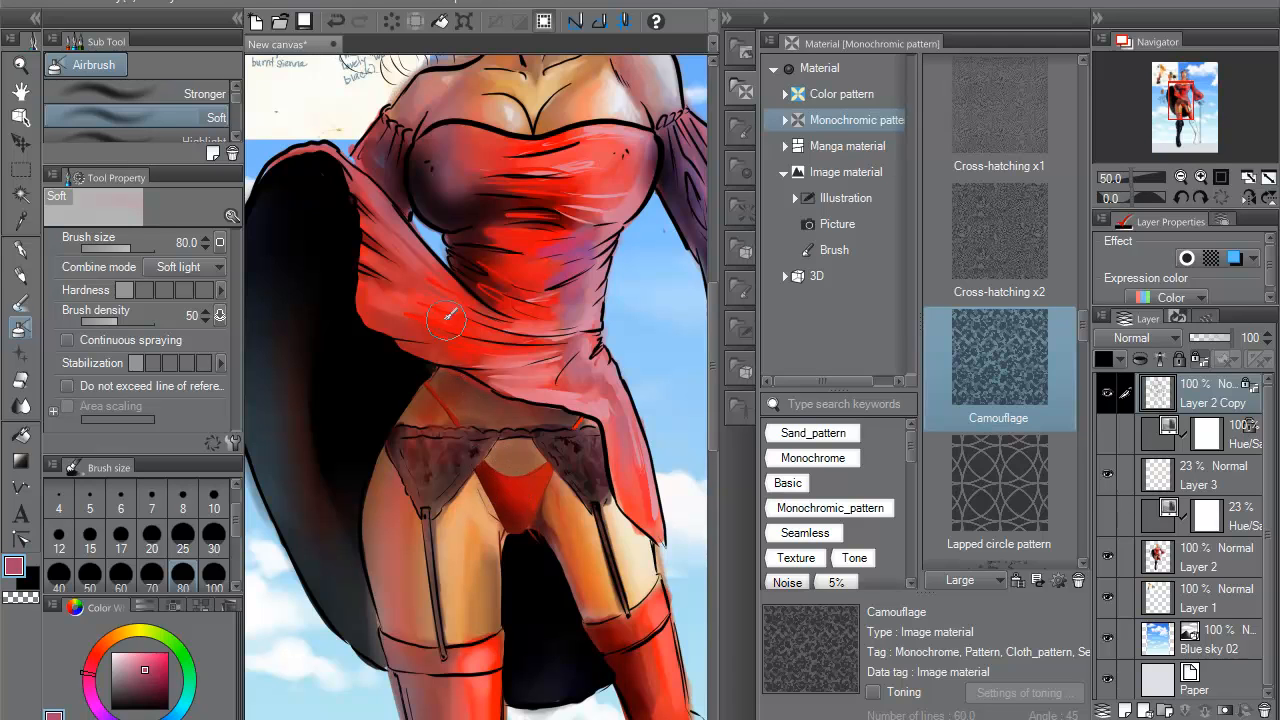
- Darken the red underwear with sampled black in Transparent watercolor at size 80, and unlock the transparent pixels of Layer 2 Copy
left_click(18, 303)
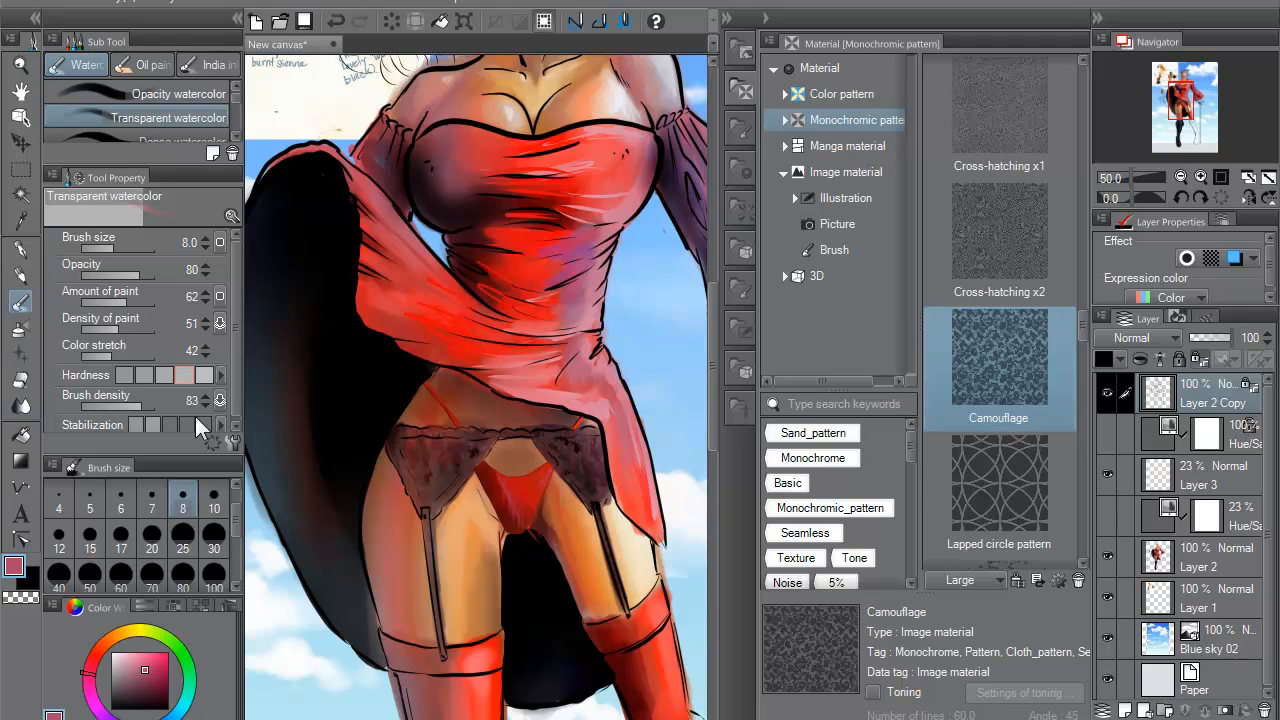
left_click(182, 573)
left_click(373, 380, "alt")
mouse_move(456, 419)
left_mouse_down()
mouse_move(462, 459)
mouse_move(468, 442)
mouse_move(425, 385)
mouse_move(463, 477)
mouse_move(501, 499)
mouse_move(512, 534)
mouse_move(522, 516)
mouse_move(534, 534)
mouse_move(520, 533)
mouse_move(458, 431)
mouse_move(514, 539)
mouse_move(484, 401)
mouse_move(531, 506)
mouse_move(550, 437)
mouse_move(576, 431)
mouse_move(567, 463)
mouse_move(586, 394)
mouse_move(563, 433)
left_mouse_up()
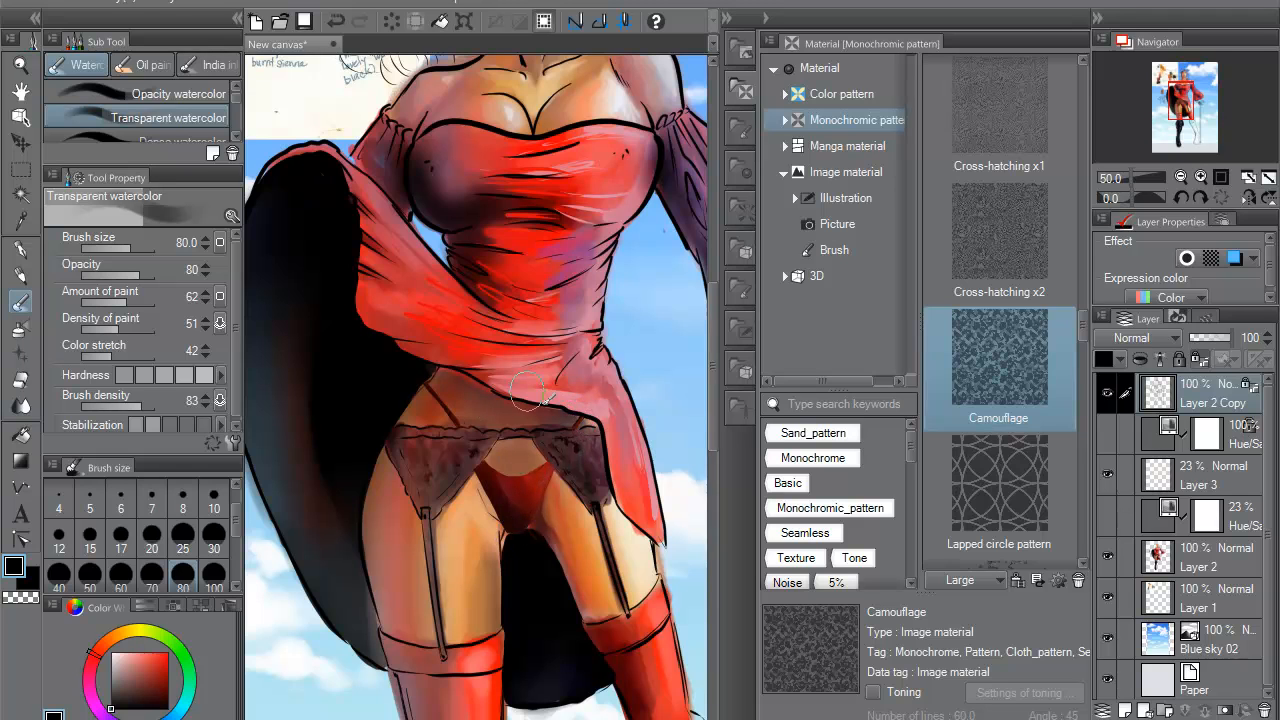
scroll(644, 352, "down", 1)
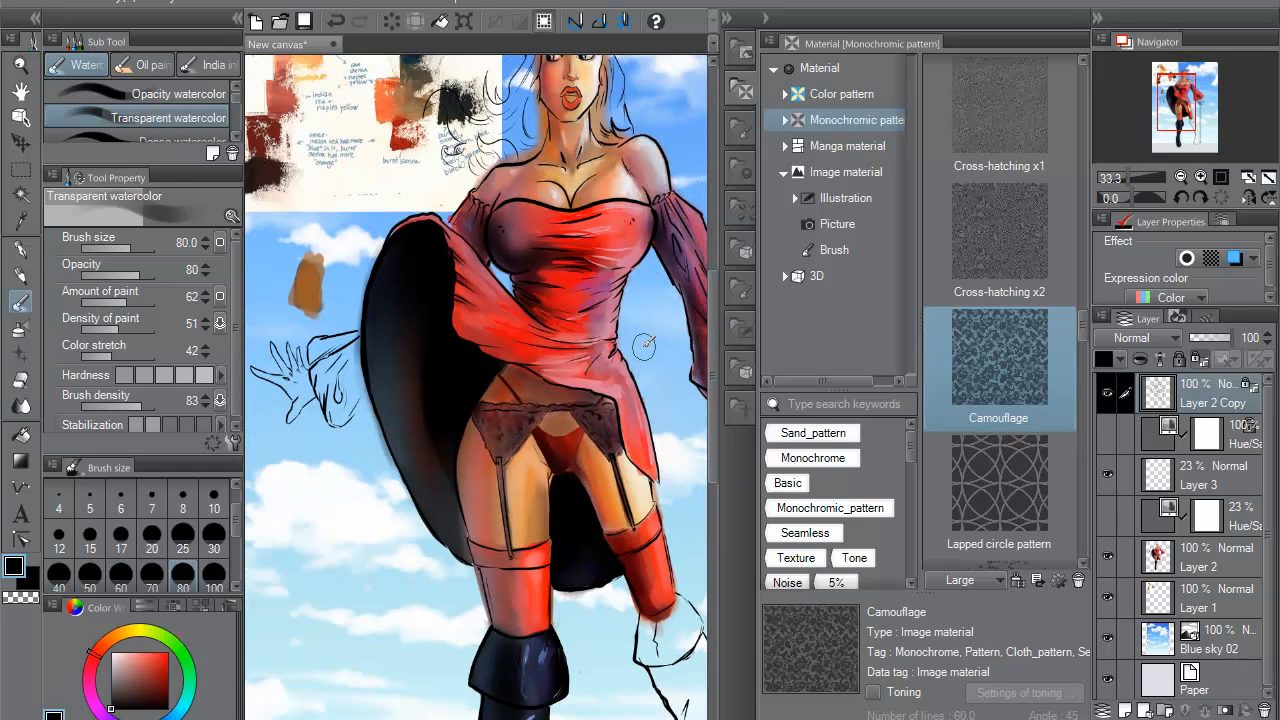
scroll(644, 352, "up", 2)
left_click(1198, 359)
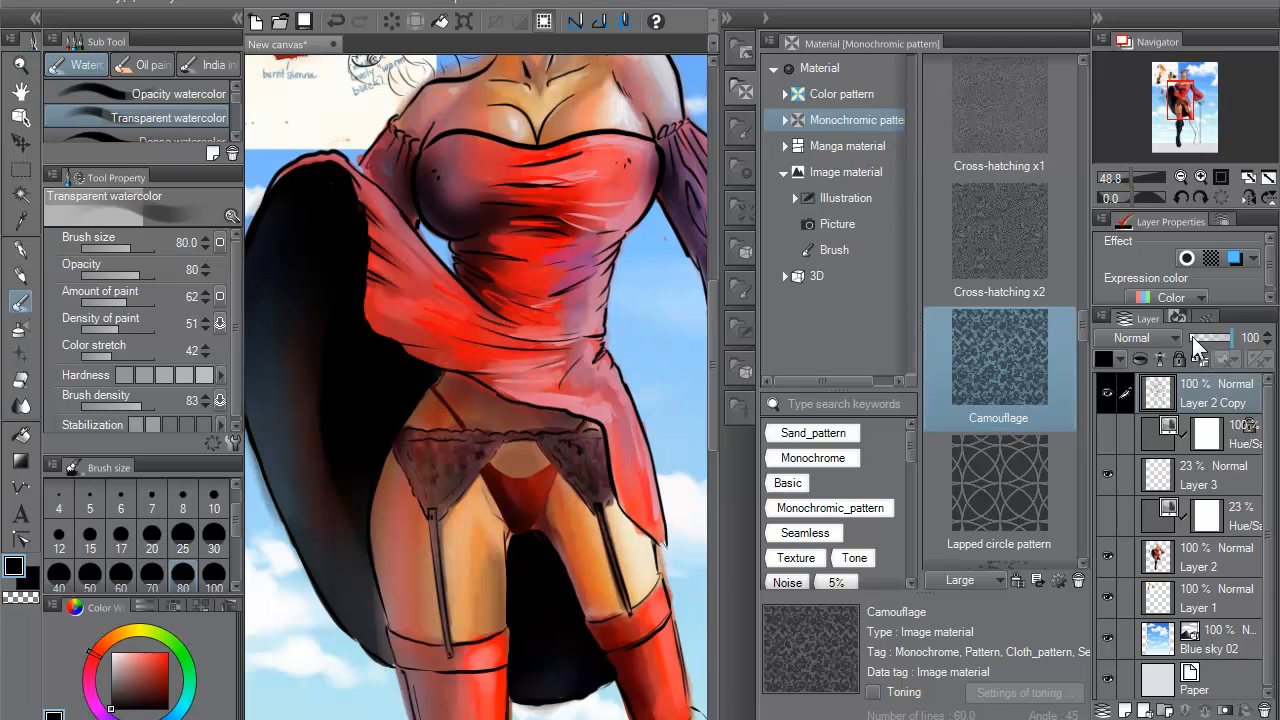
- Paint a black watercolor shadow on Layer 2 beneath the raised dress hem, down to the garter belt, at brush size 25
left_click(1168, 560)
left_click_drag(550, 322, 491, 307)
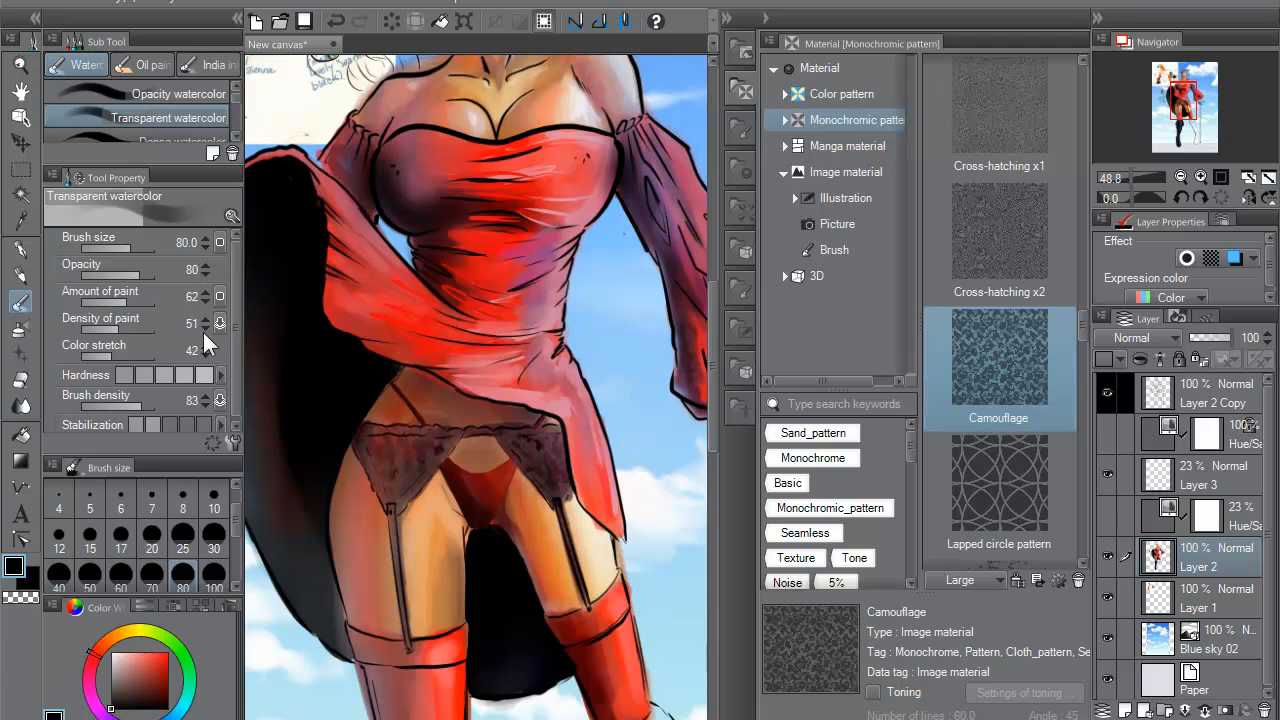
left_click(185, 530)
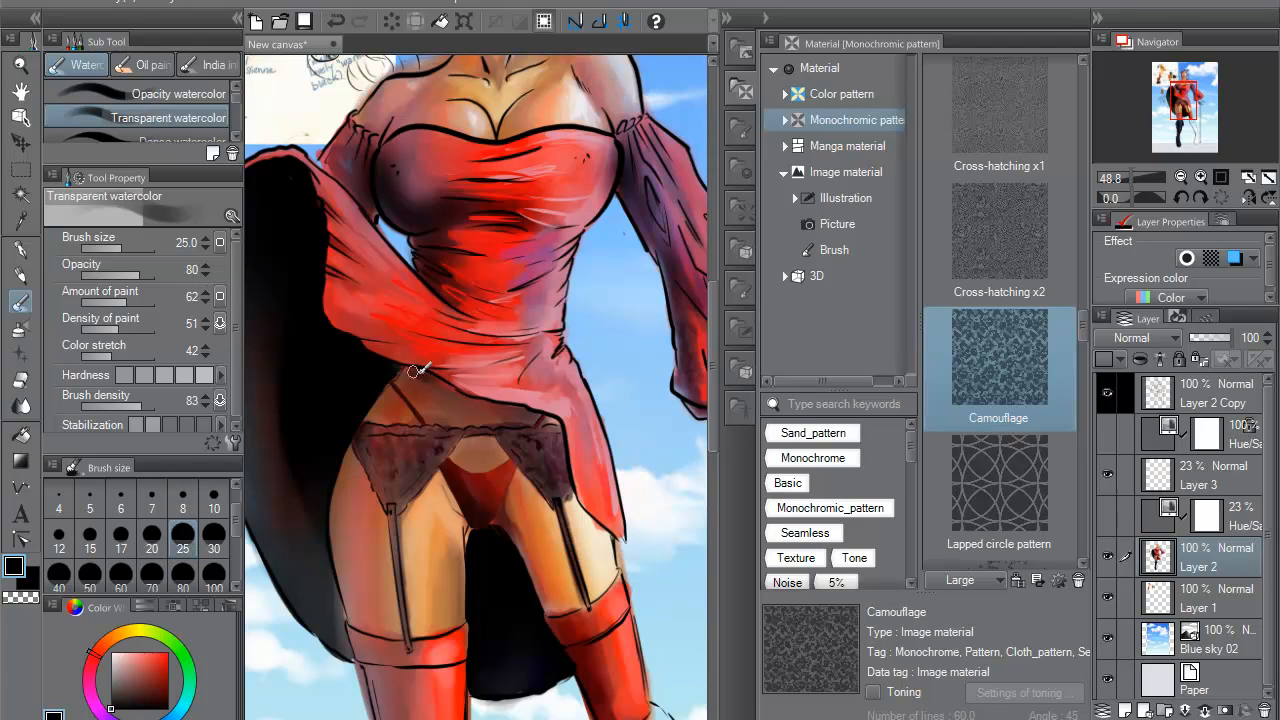
mouse_move(452, 383)
left_mouse_down()
mouse_move(560, 429)
mouse_move(575, 496)
mouse_move(602, 521)
mouse_move(564, 474)
mouse_move(547, 415)
mouse_move(567, 464)
mouse_move(496, 383)
mouse_move(493, 248)
mouse_move(497, 285)
mouse_move(547, 369)
mouse_move(565, 475)
mouse_move(539, 418)
mouse_move(504, 405)
mouse_move(396, 415)
left_mouse_up()
key("ctrl+z")
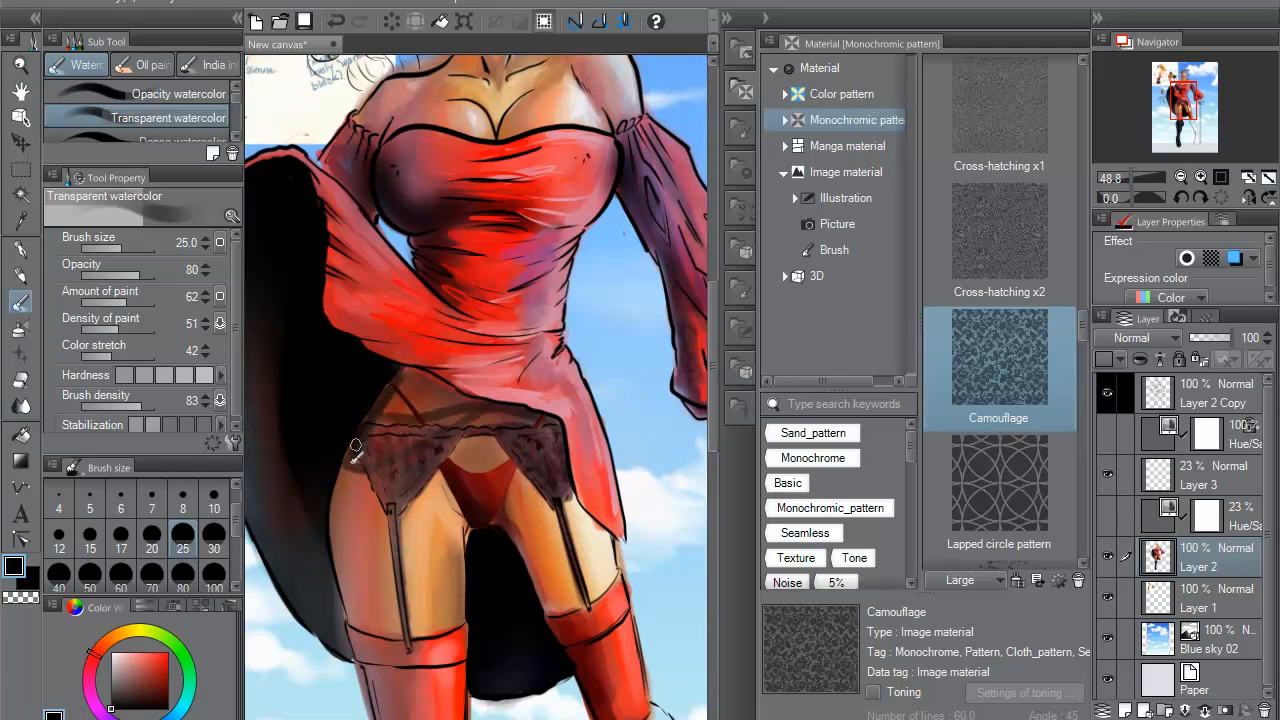
mouse_move(364, 446)
left_mouse_down()
mouse_move(393, 409)
mouse_move(374, 459)
mouse_move(386, 457)
mouse_move(446, 392)
mouse_move(445, 428)
mouse_move(479, 395)
mouse_move(488, 421)
mouse_move(526, 417)
mouse_move(406, 375)
left_mouse_up()
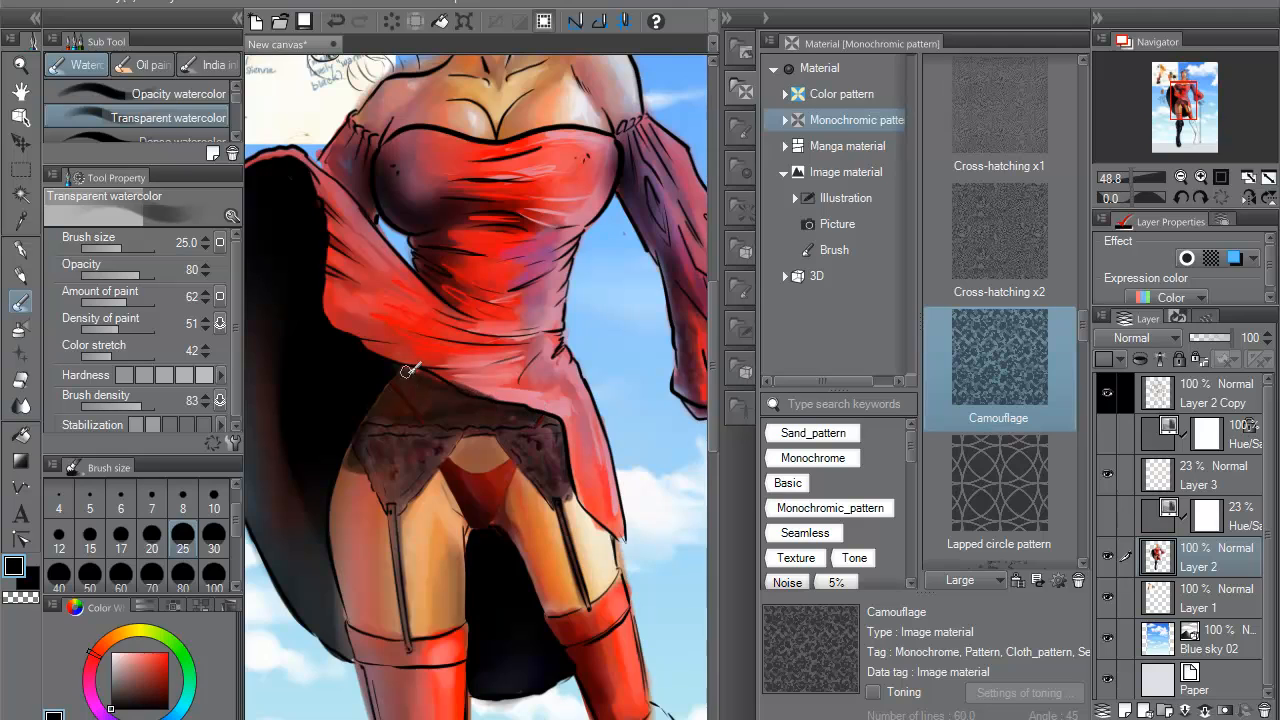
- Touch up the lower dress folds with sampled red and the area around the garter belt with sampled dark brown
left_click(505, 376, "alt")
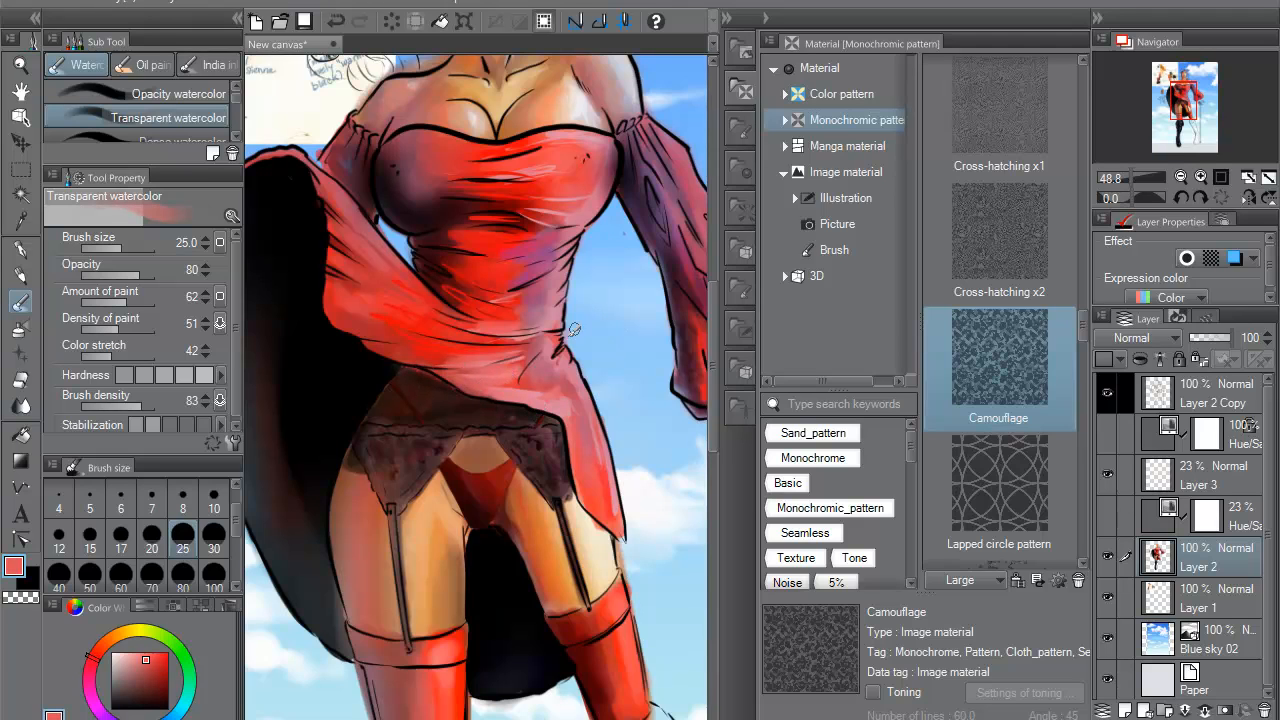
left_click_drag(501, 333, 515, 367)
left_click(472, 431, "alt")
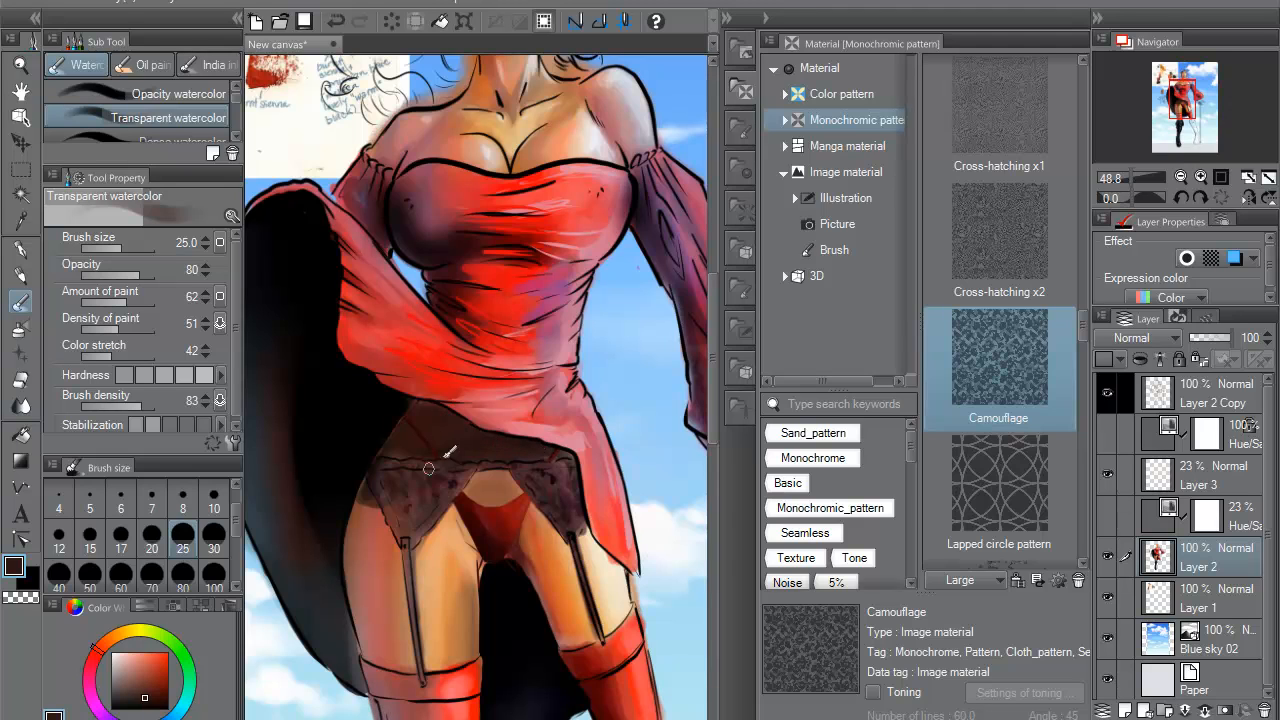
left_click_drag(600, 286, 576, 338)
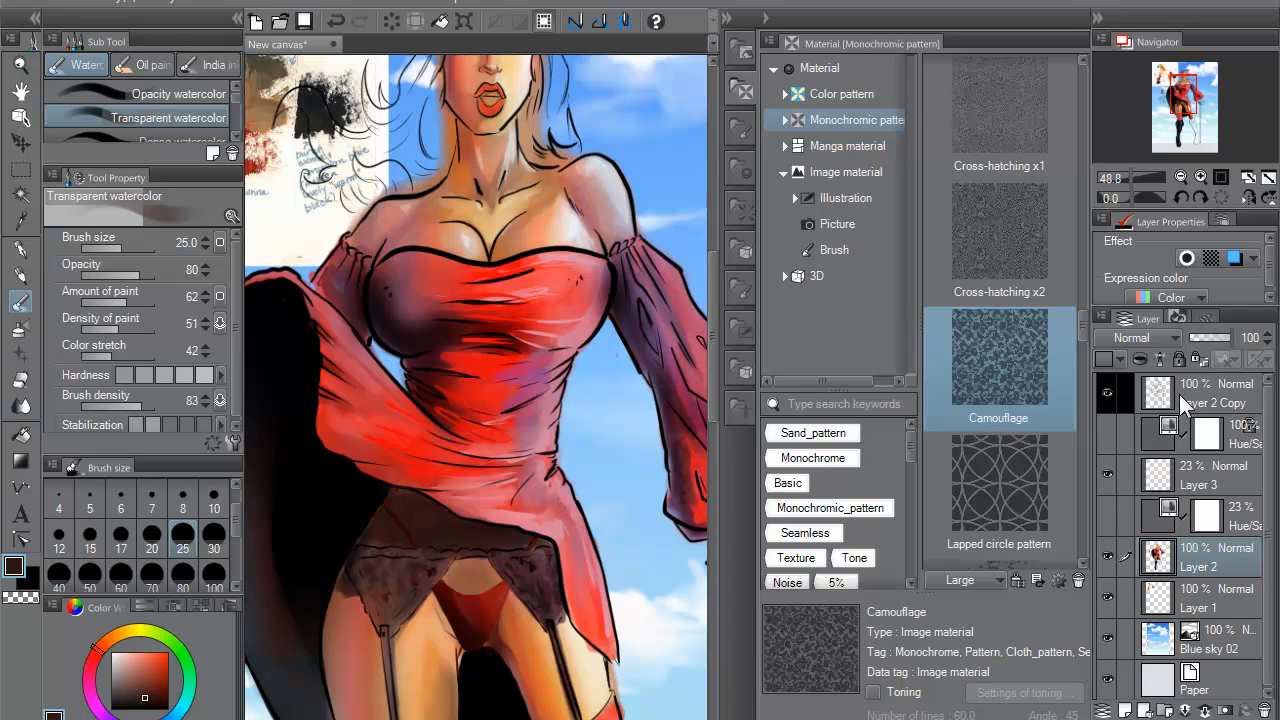
- Move Layer 3 beneath the 23% Hue/Saturation layer and show both Hue/Saturation correction layers
left_click(1107, 472)
left_click_drag(1193, 476, 1198, 515)
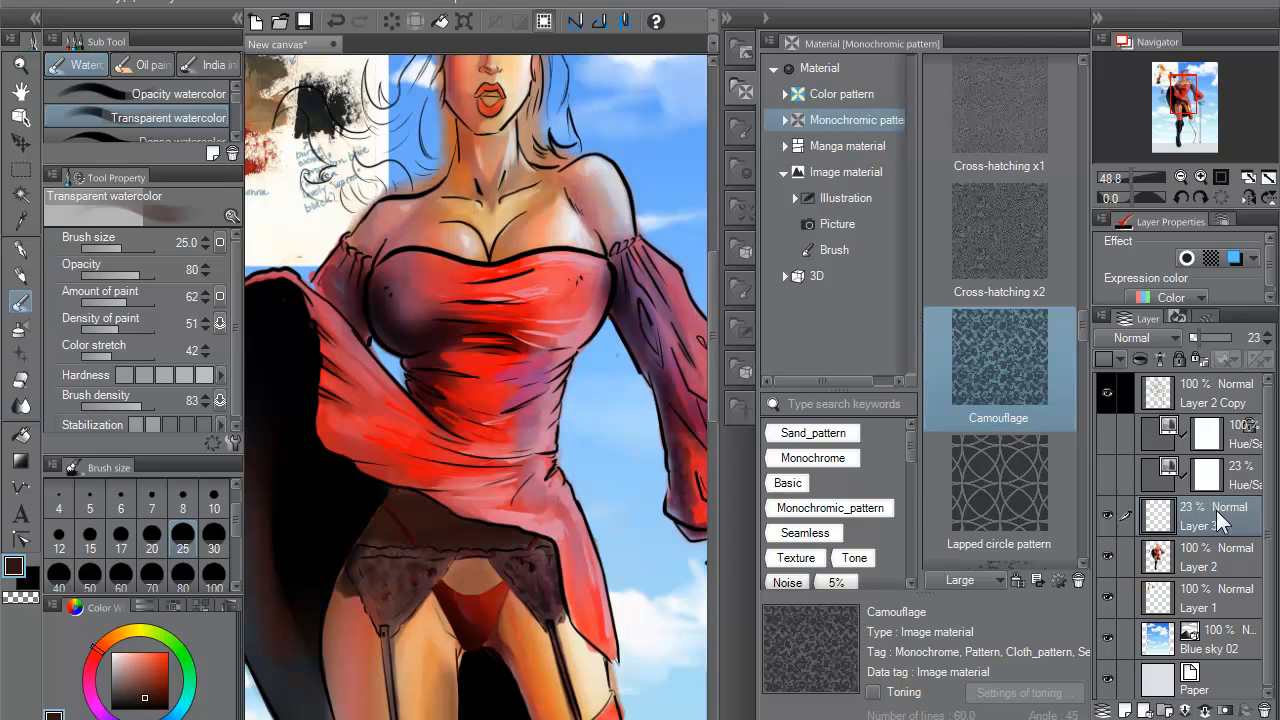
left_click(1240, 443)
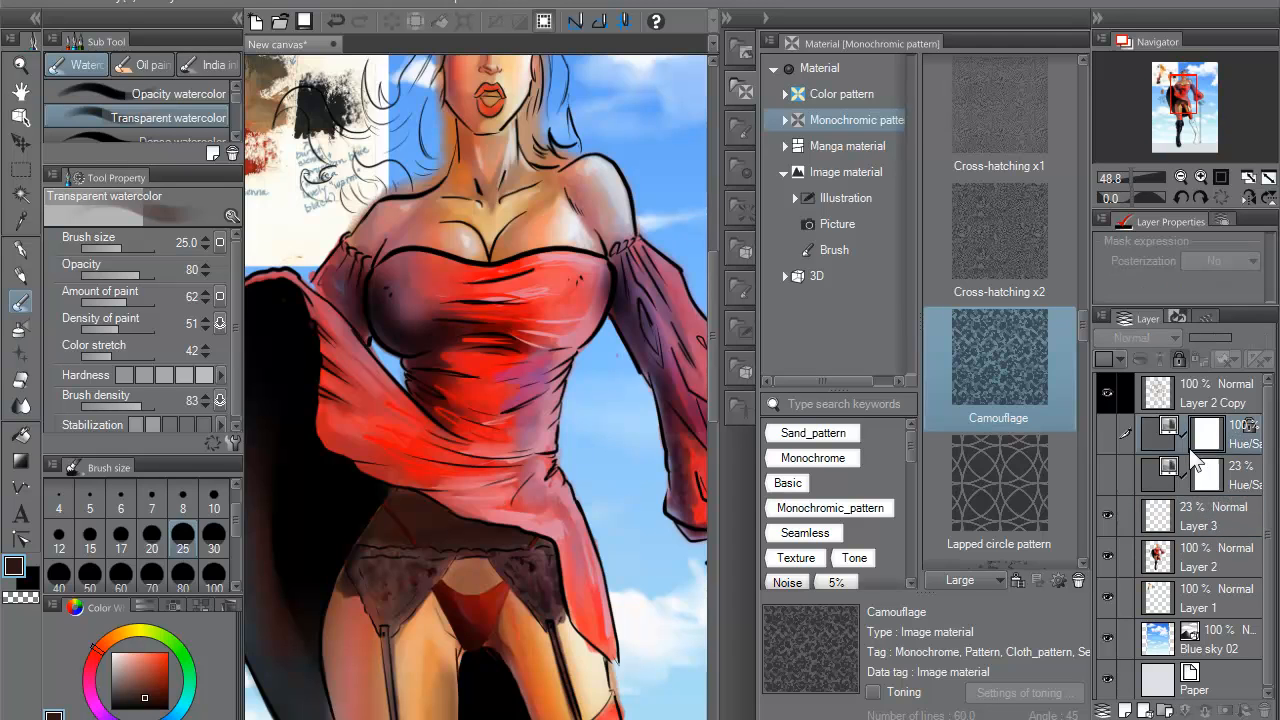
left_click(1107, 433)
left_click(1107, 474)
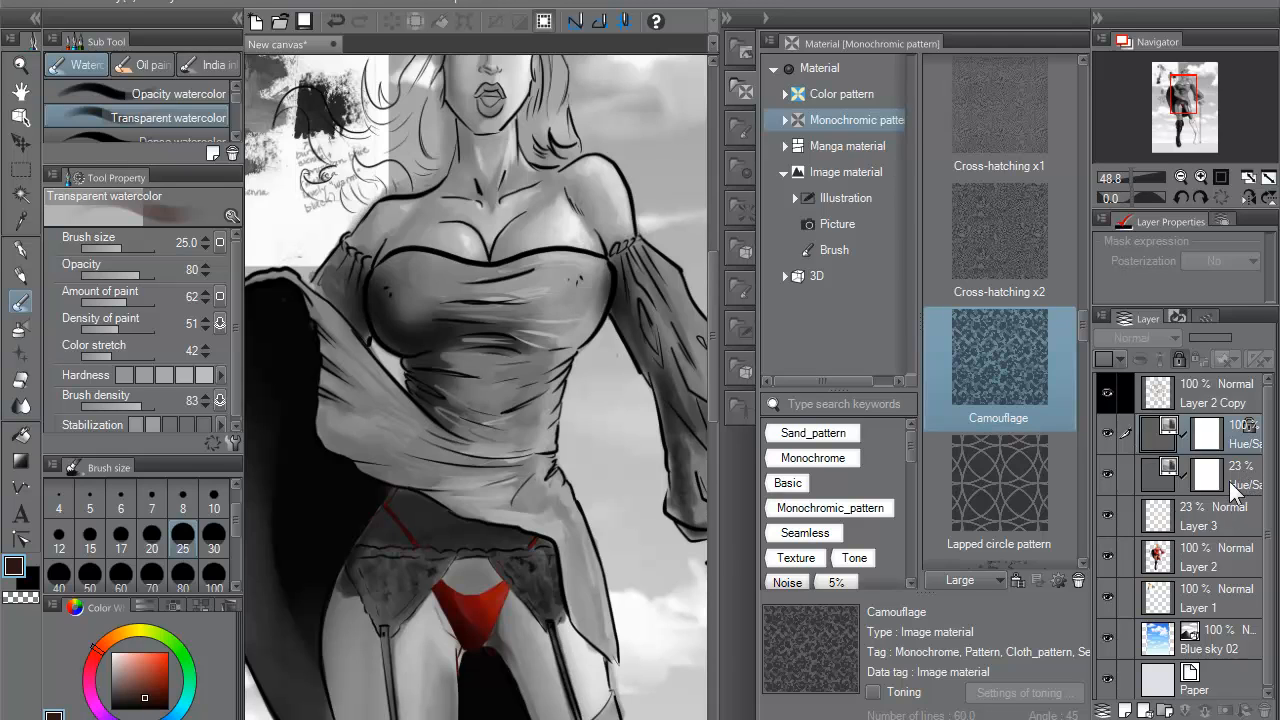
- Delete the mask from the 23% Hue/Saturation correction layer
left_click(1159, 482)
left_click(1264, 709)
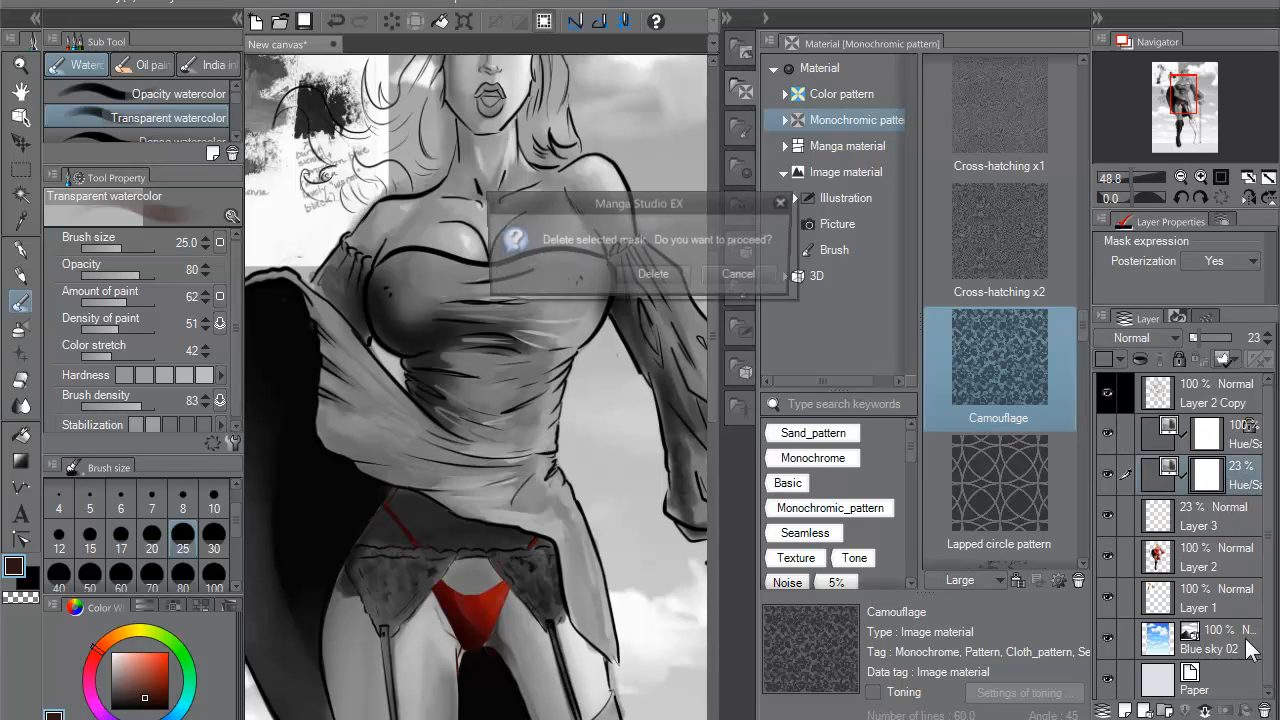
key("Return")
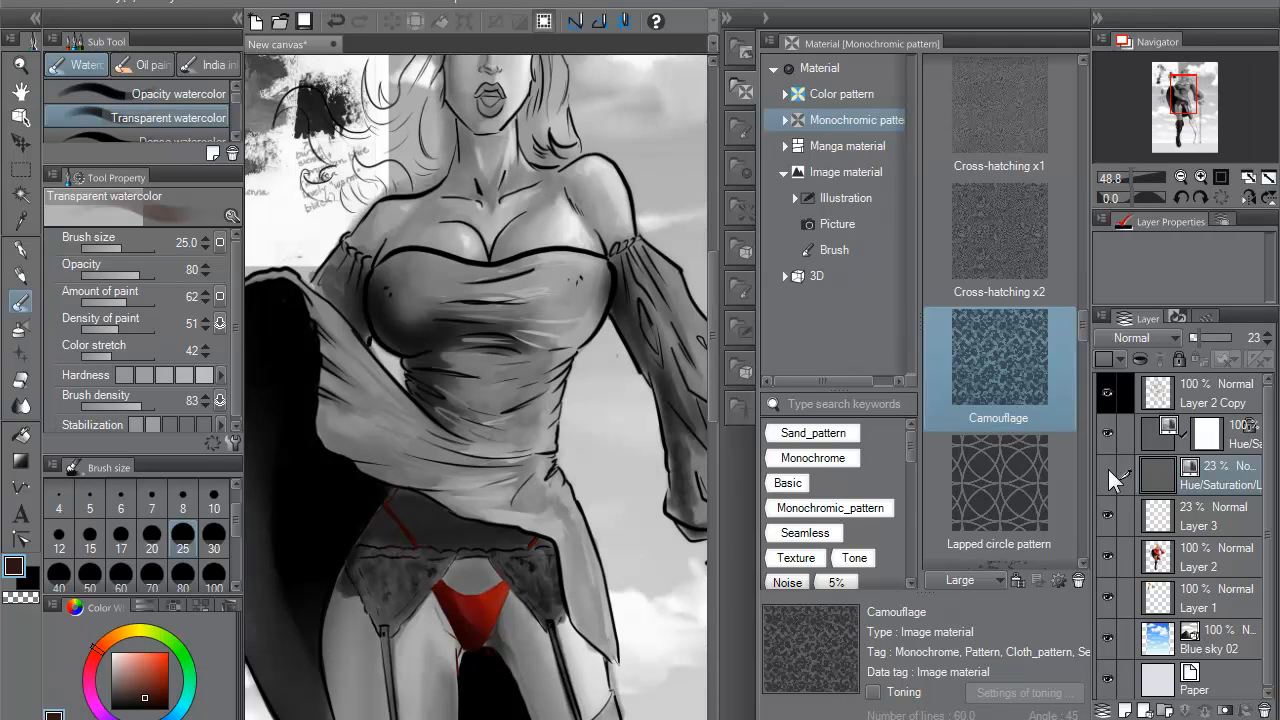
- Compare the painting in color and grayscale with the 100% Hue/Saturation layer, leaving it hidden and the 23% one shown
left_click(1107, 433)
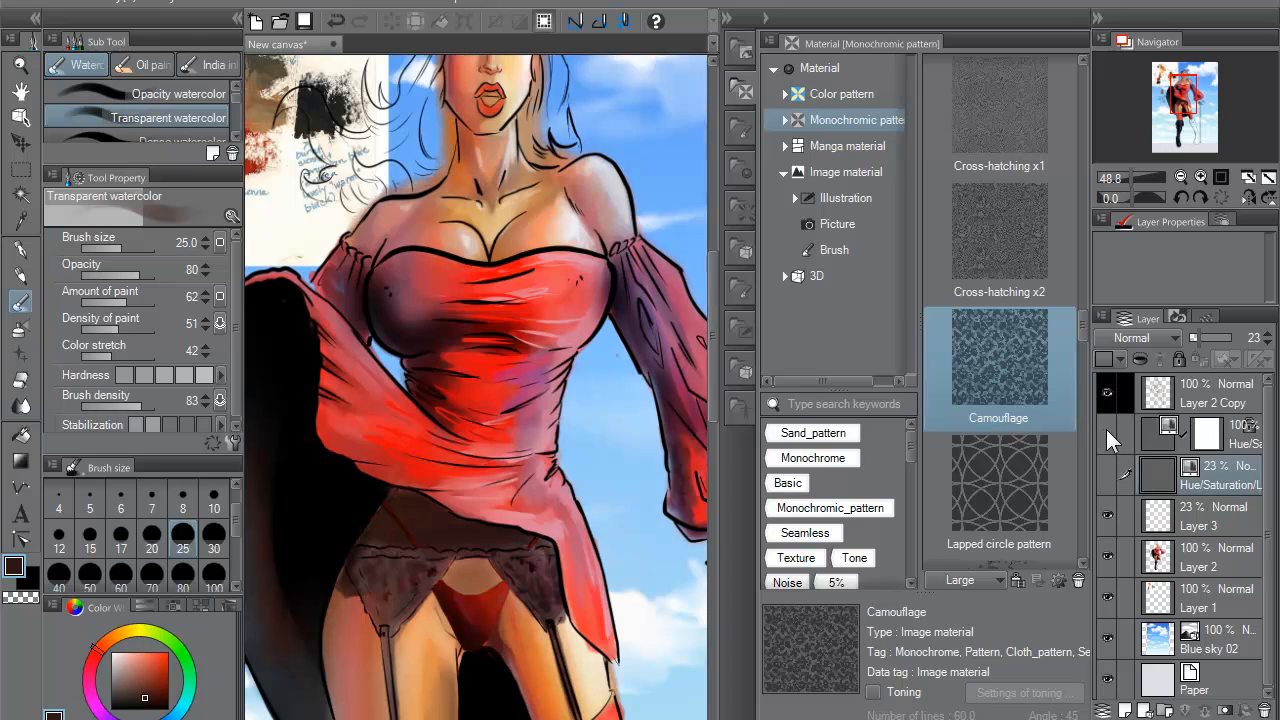
left_click(1107, 432)
left_click(1107, 433)
left_click(1107, 433)
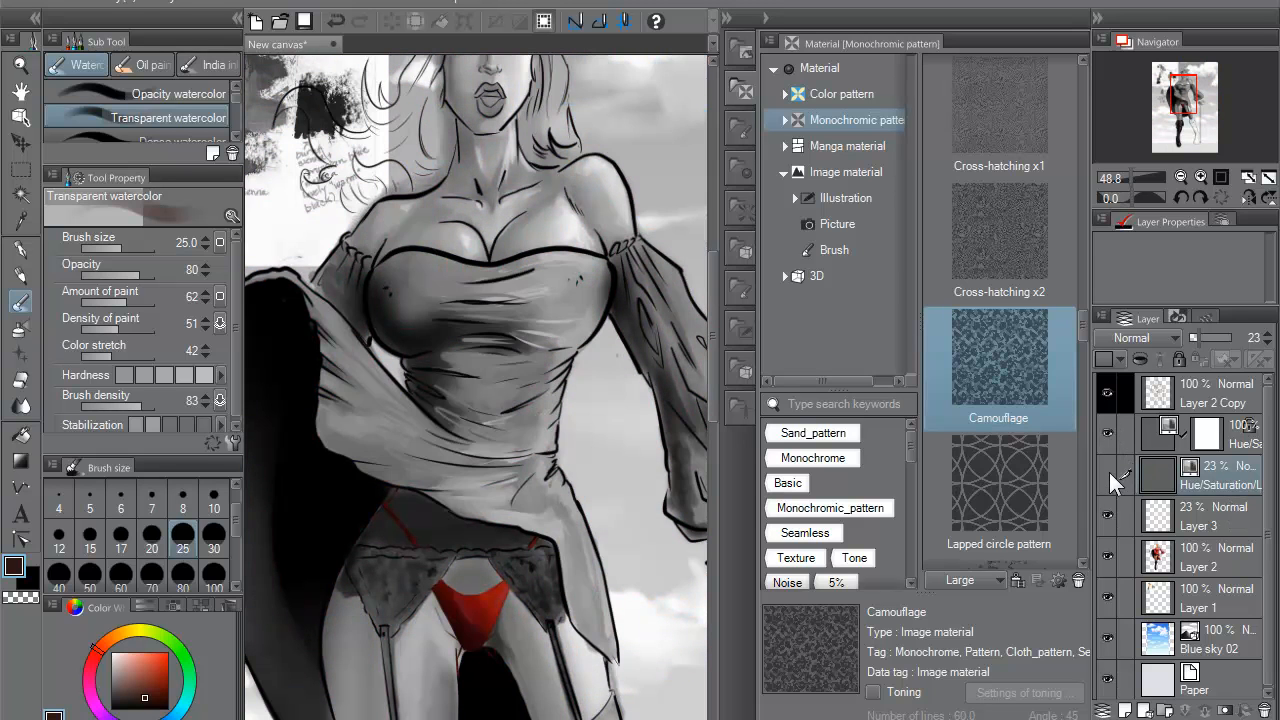
left_click(1106, 433)
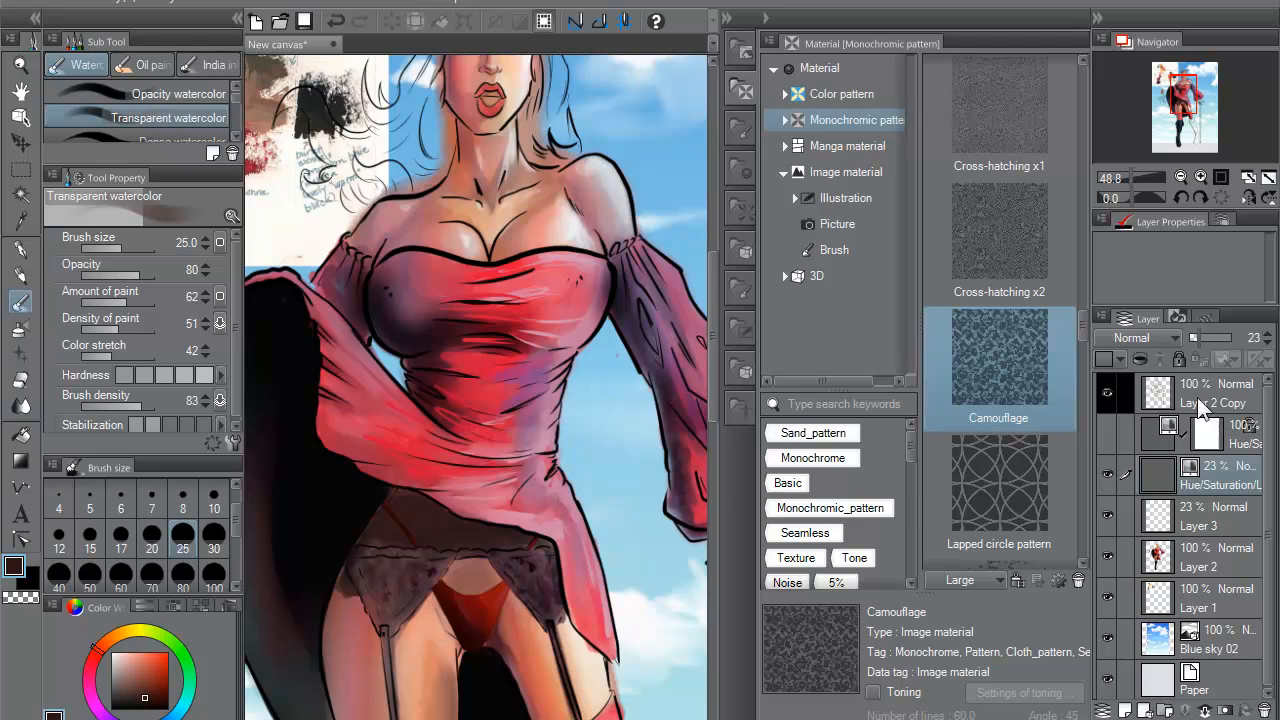
- Hide the 23% Hue/Saturation correction layer and mark Layer 2 with a custom bright red palette color, Red 240, Green 0, Blue 0
left_click(1107, 474)
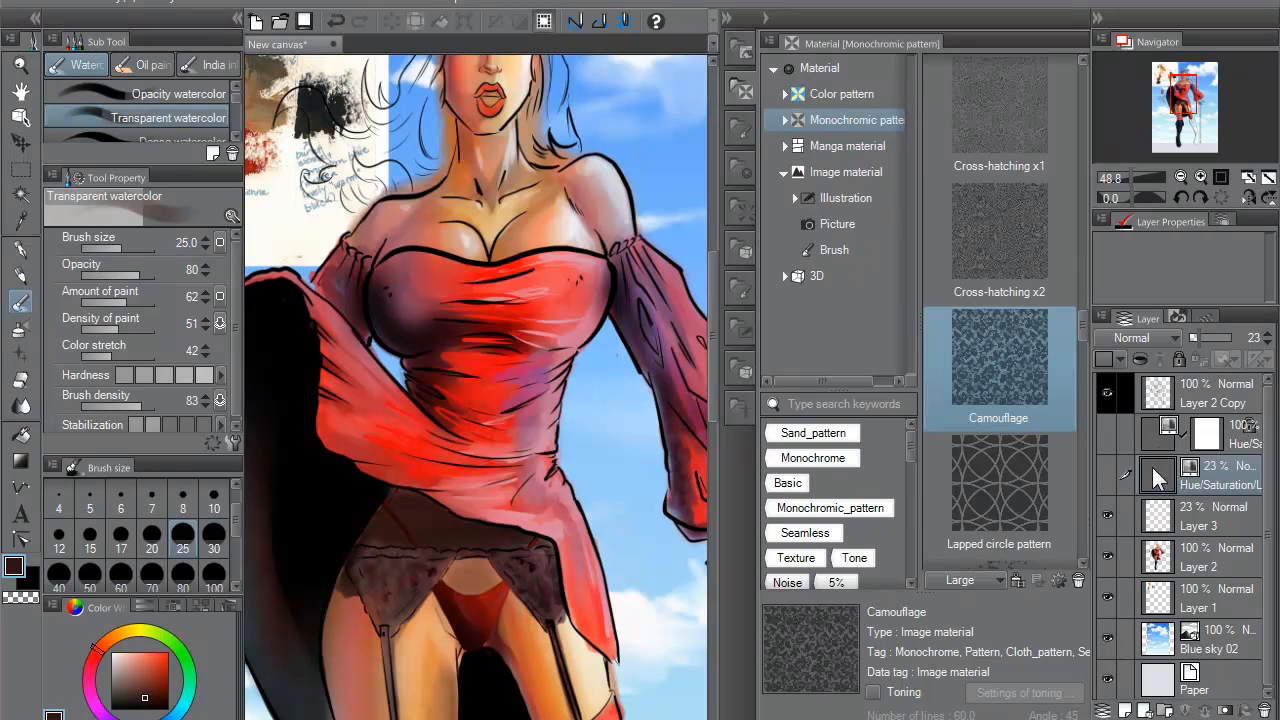
left_click(1124, 557)
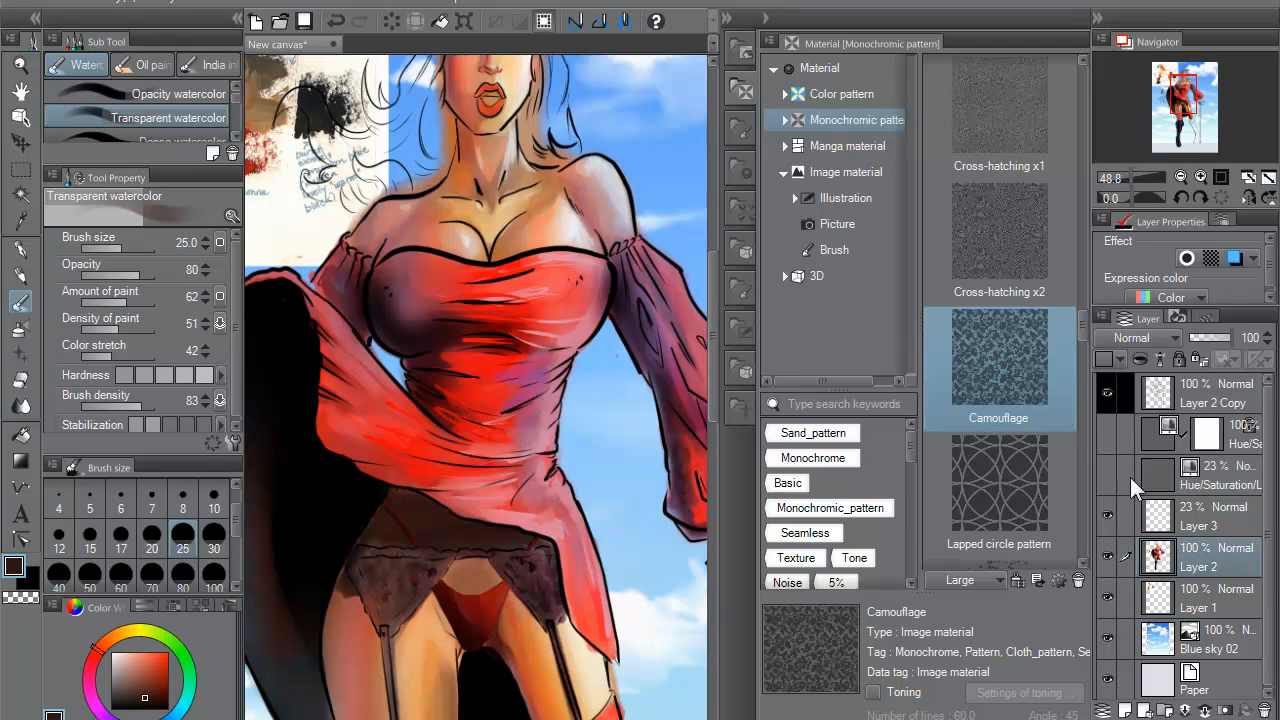
left_click(1120, 361)
left_click(1130, 409)
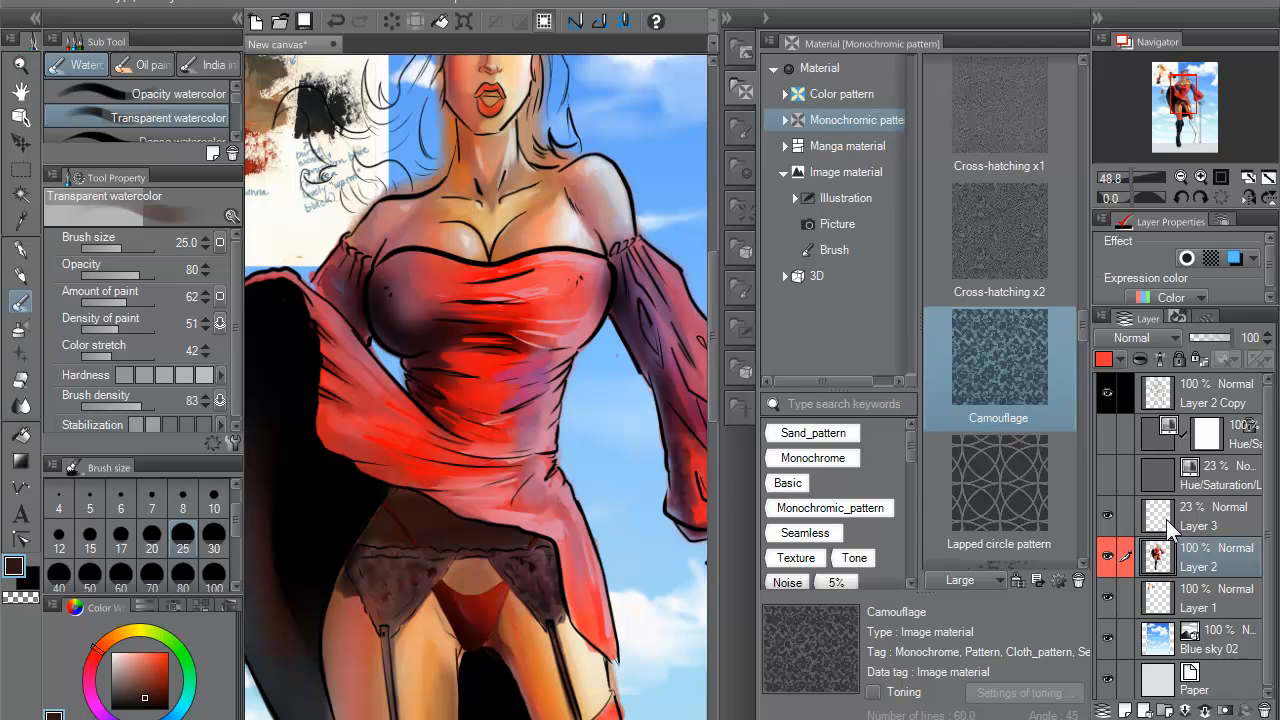
left_click(1121, 358)
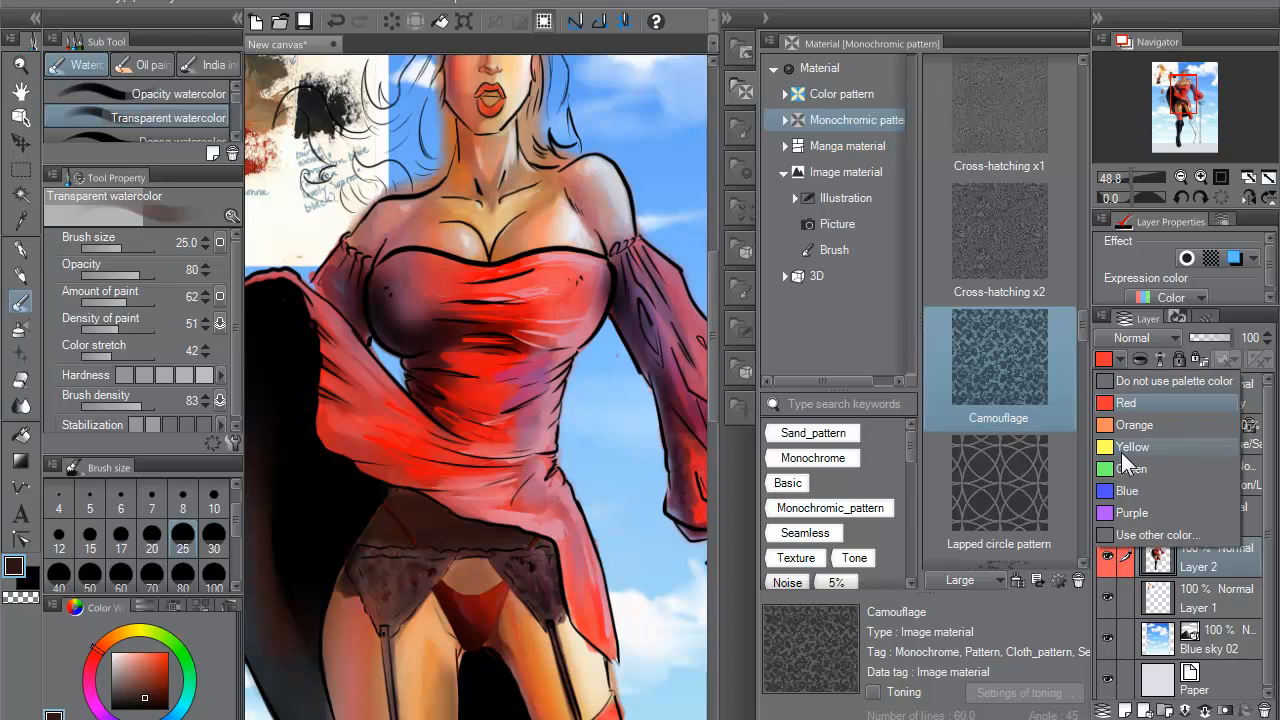
left_click(1125, 535)
left_click_drag(845, 331, 847, 328)
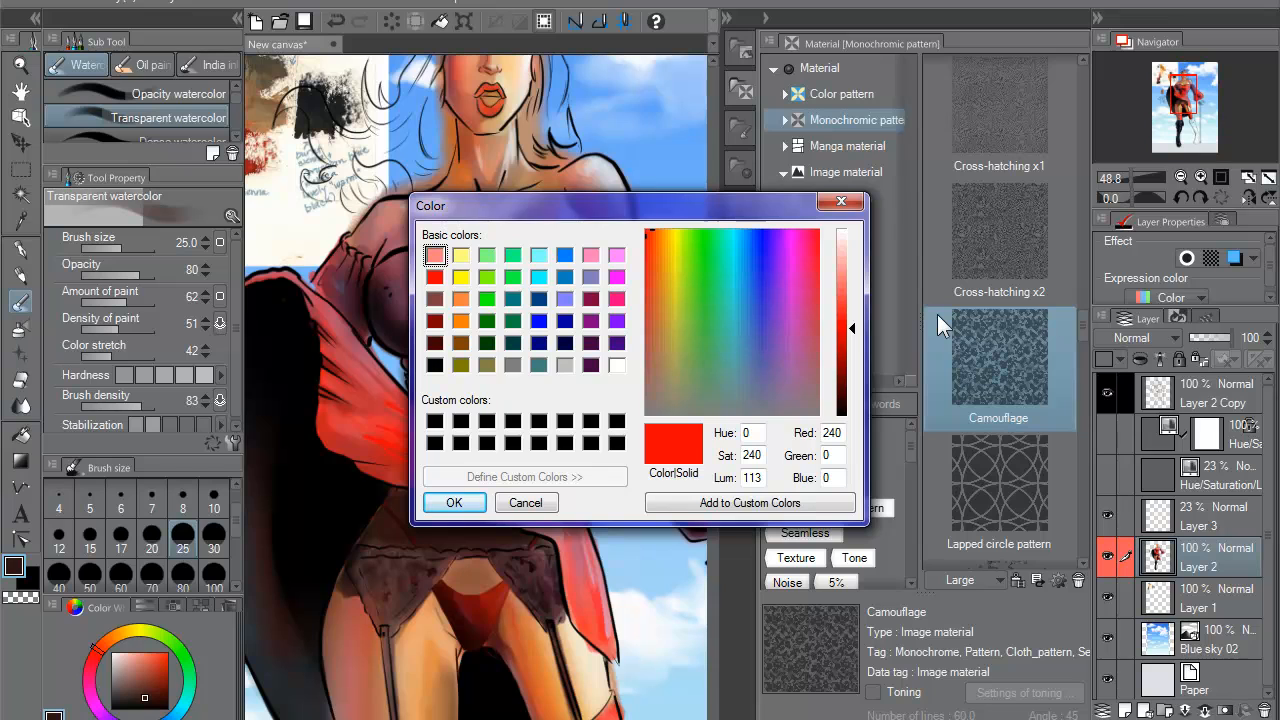
left_click(454, 503)
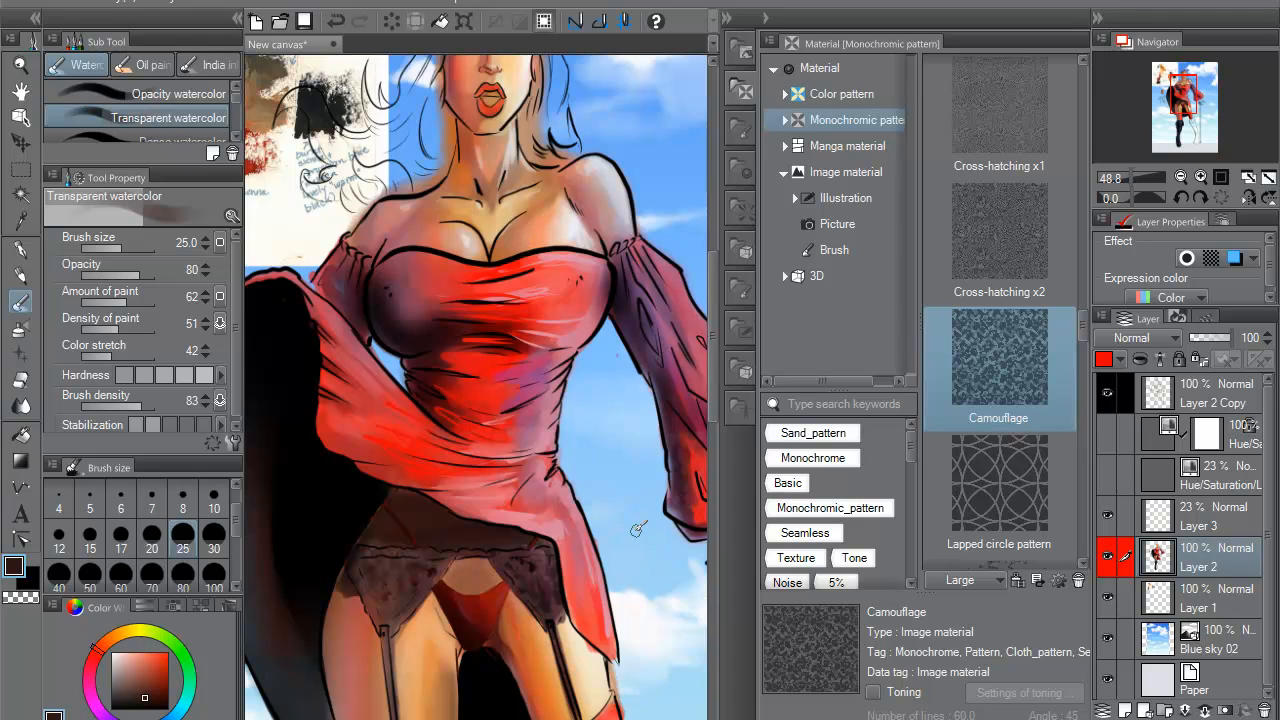
- Examine the overall coloring of the full figure against the sky, followed by the face, chest and sleeve up close
scroll(655, 568, "down", 1)
scroll(655, 568, "down", 4)
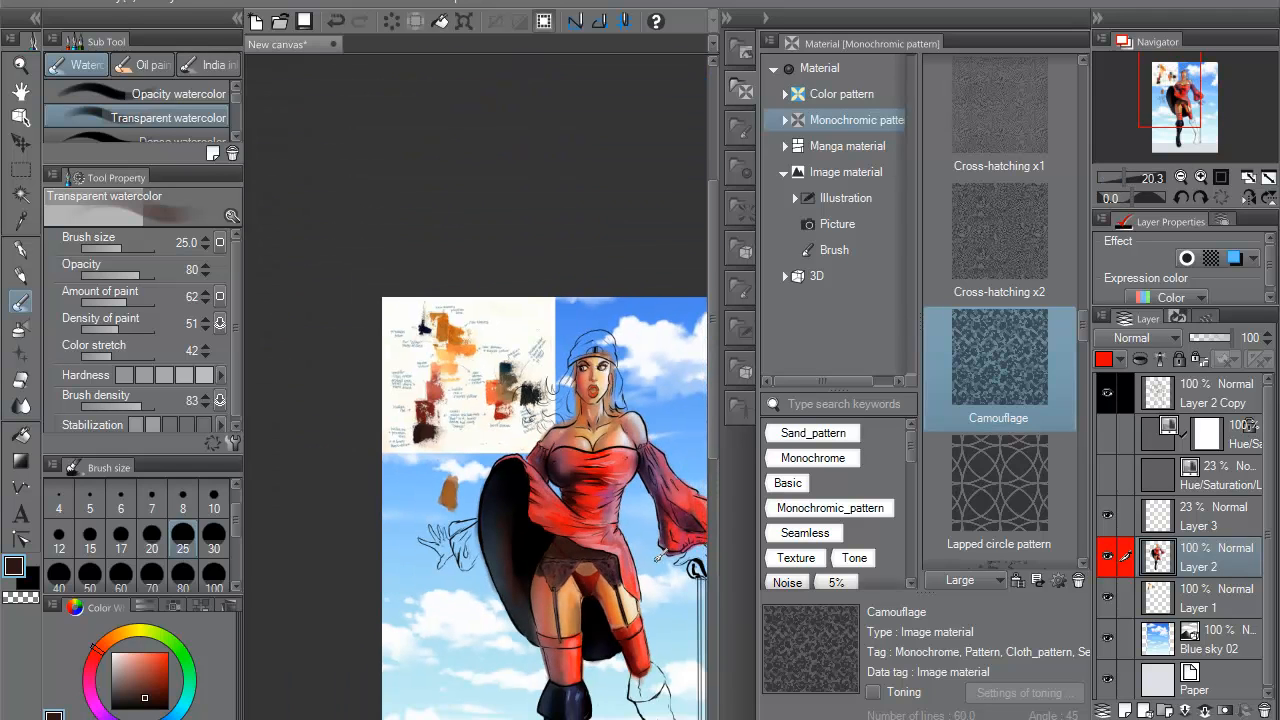
left_click_drag(667, 613, 586, 509)
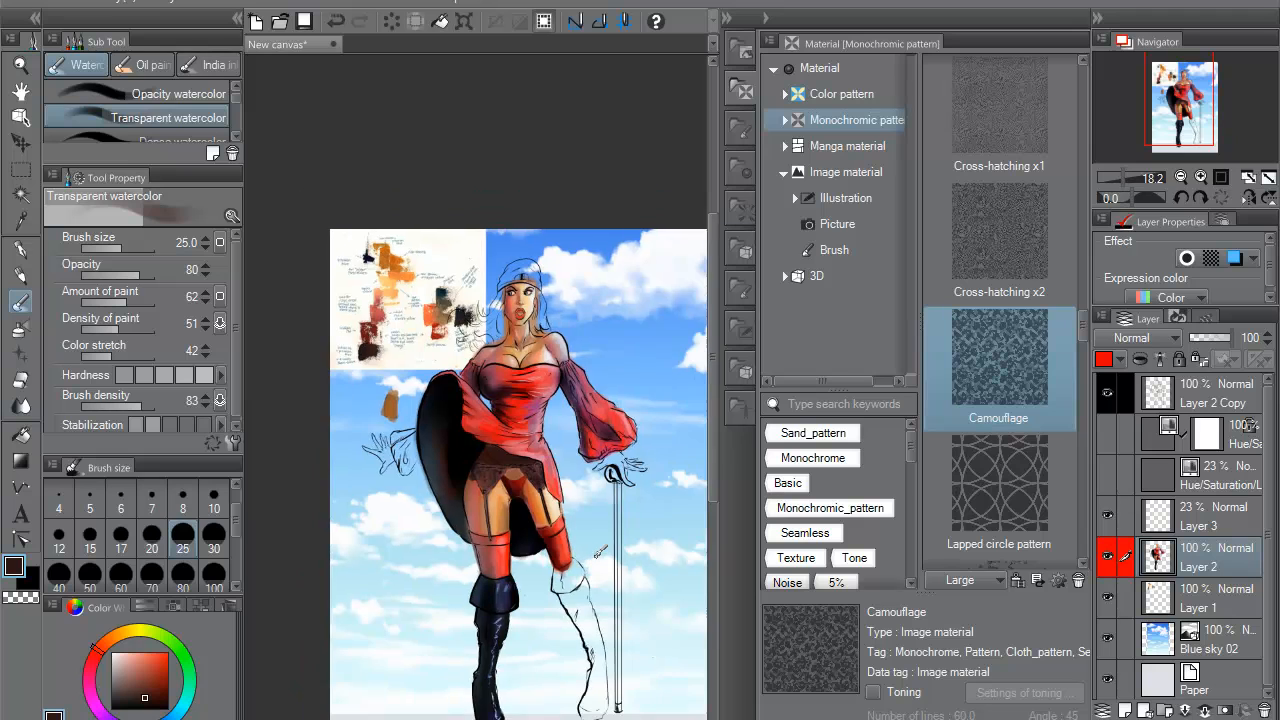
scroll(598, 555, "up", 2)
left_click_drag(598, 464, 594, 530)
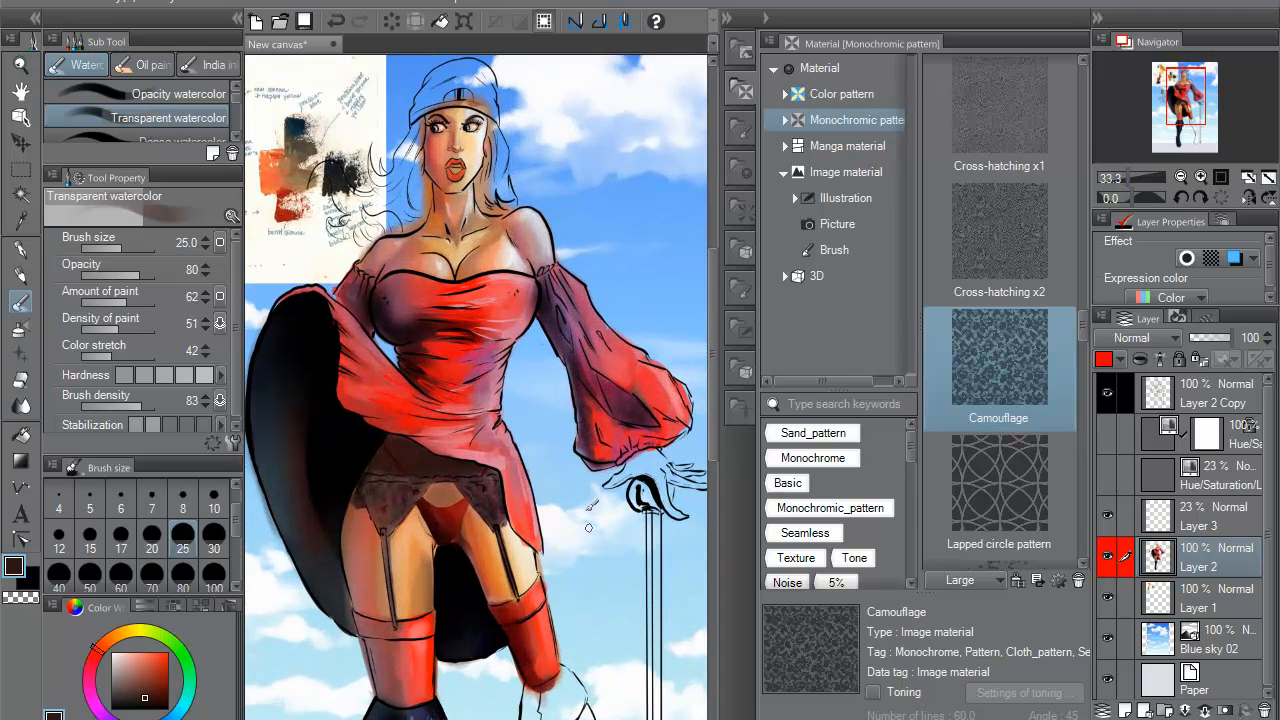
scroll(594, 524, "up", 1)
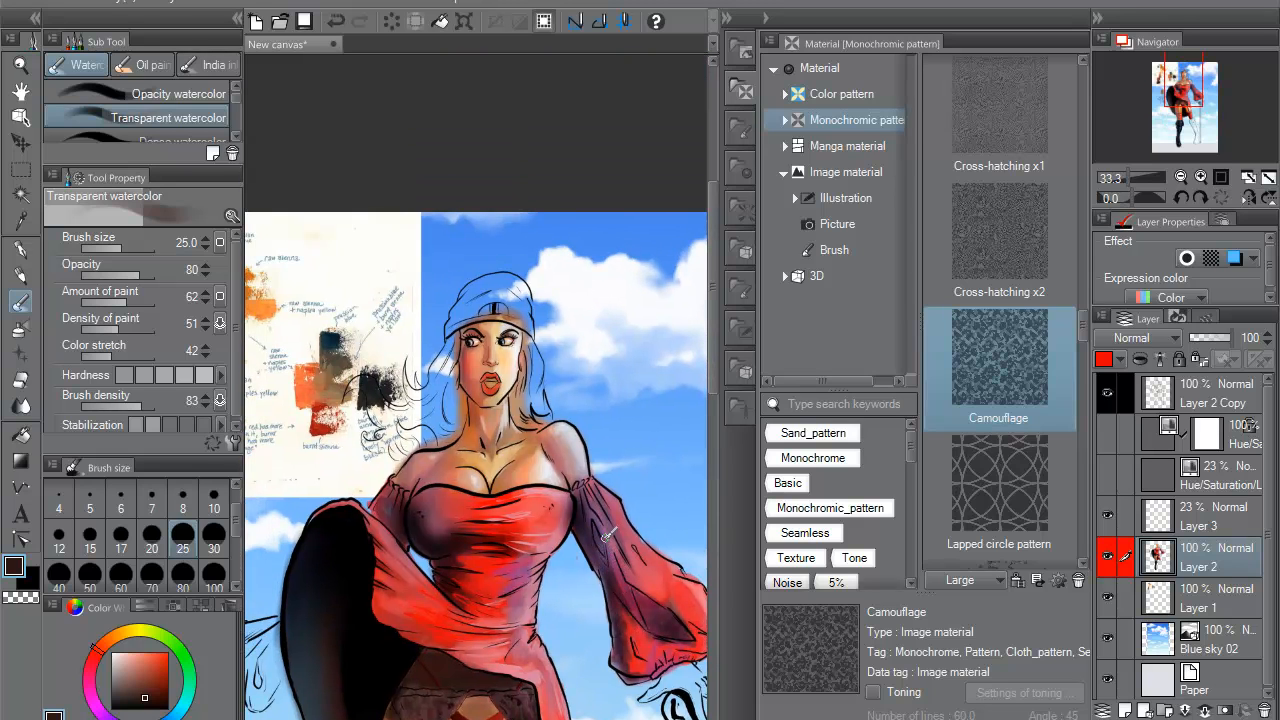
scroll(607, 530, "up", 1)
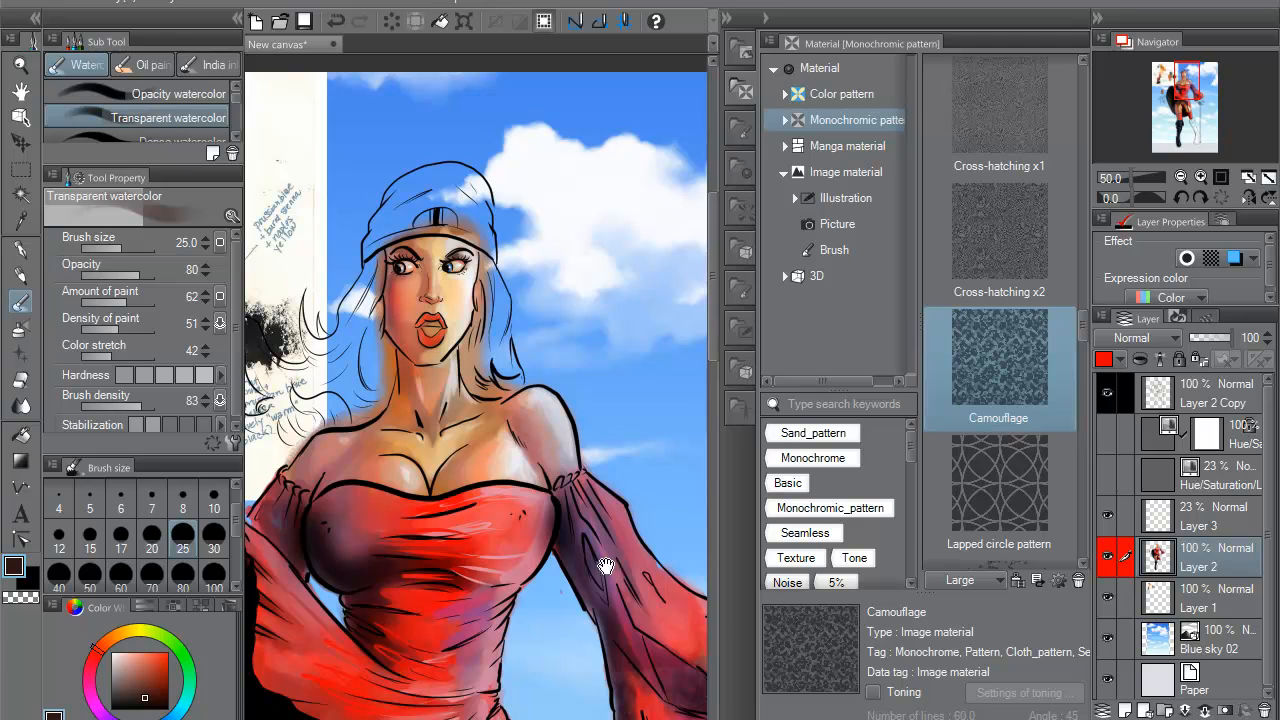
left_click_drag(557, 561, 643, 537)
- Paint the hair on both sides of the face and neck with sampled dark brown
left_click(508, 530, "alt")
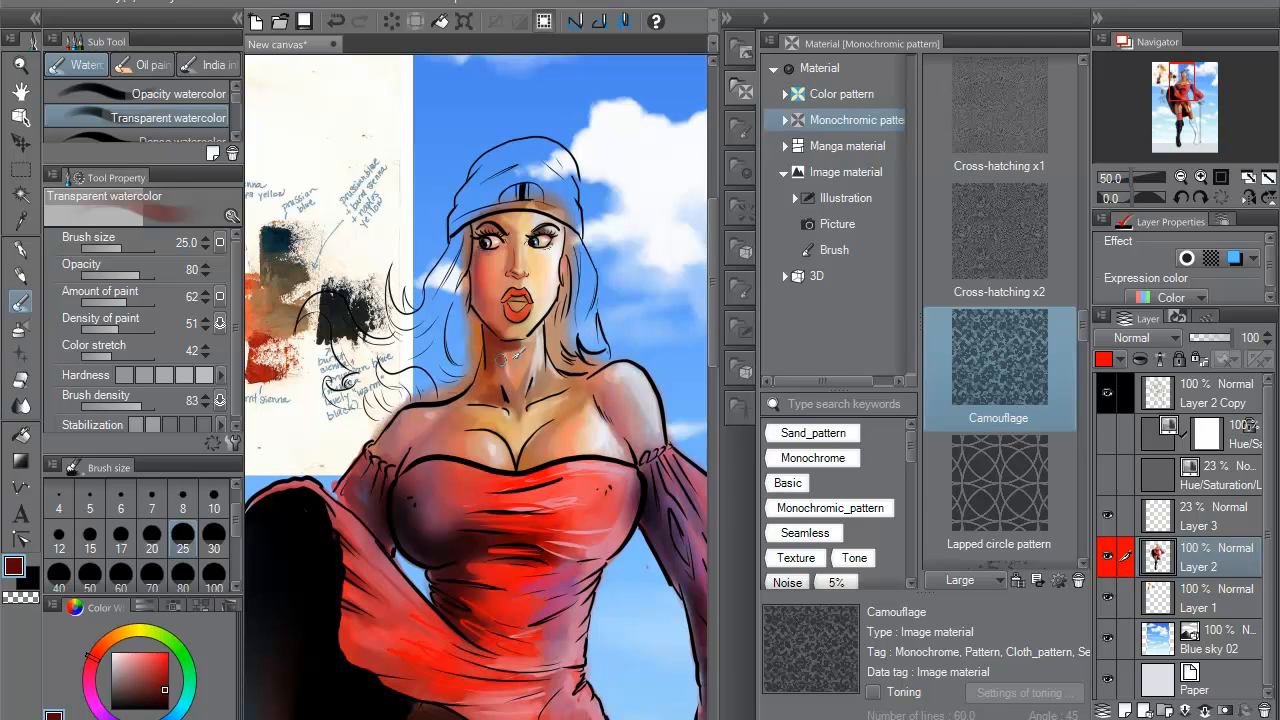
left_click(505, 373, "alt")
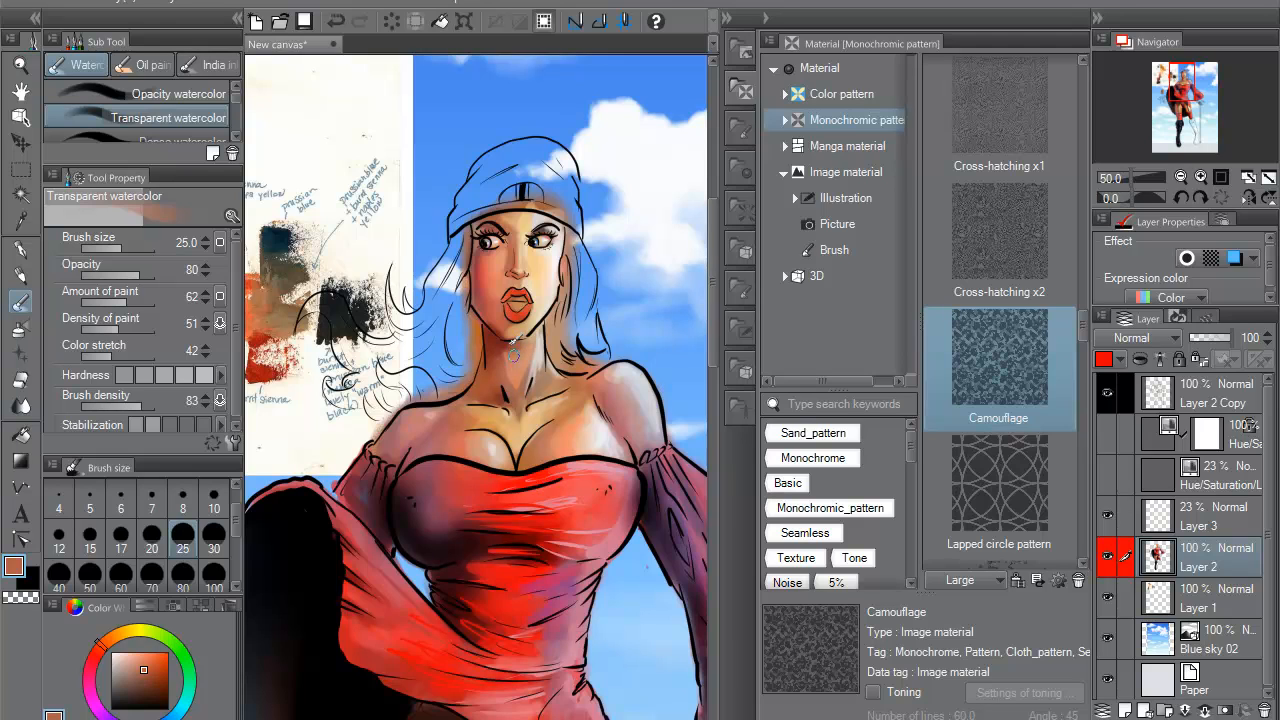
left_click(512, 336, "alt")
left_click_drag(560, 354, 555, 334)
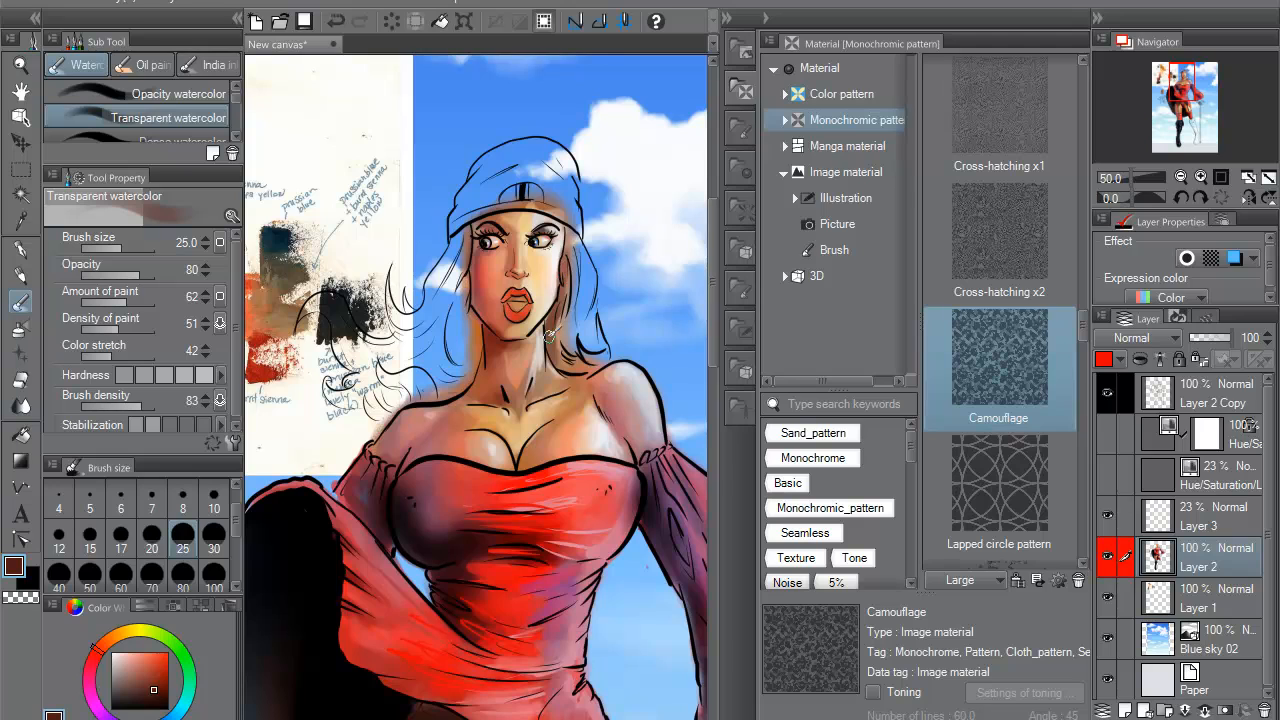
mouse_move(473, 316)
left_mouse_down()
mouse_move(462, 270)
mouse_move(453, 318)
mouse_move(465, 232)
mouse_move(470, 366)
mouse_move(480, 341)
mouse_move(464, 381)
mouse_move(471, 362)
mouse_move(427, 396)
mouse_move(453, 388)
mouse_move(472, 345)
mouse_move(424, 393)
mouse_move(463, 340)
mouse_move(457, 323)
mouse_move(441, 381)
mouse_move(461, 287)
mouse_move(465, 375)
left_mouse_up()
- Deepen the hair beside the neck with a near-black tone and glaze sampled sky blue into its shadows
key("x")
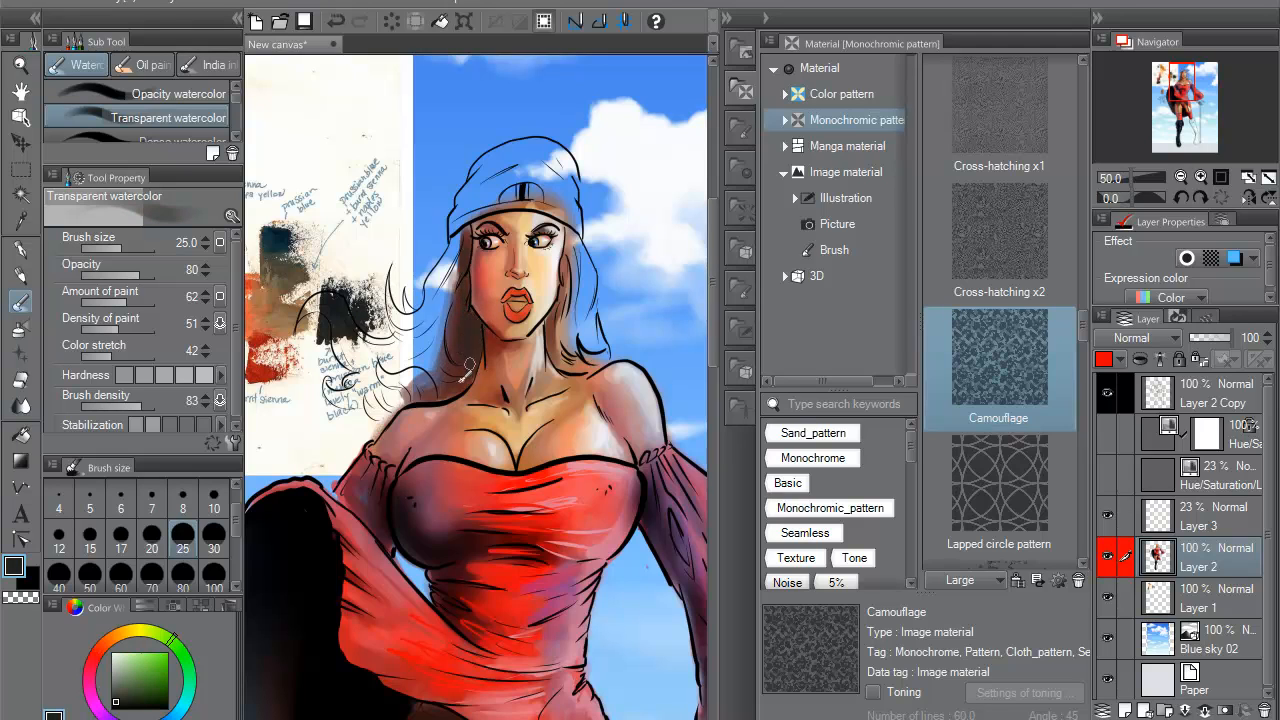
left_click(450, 188, "alt")
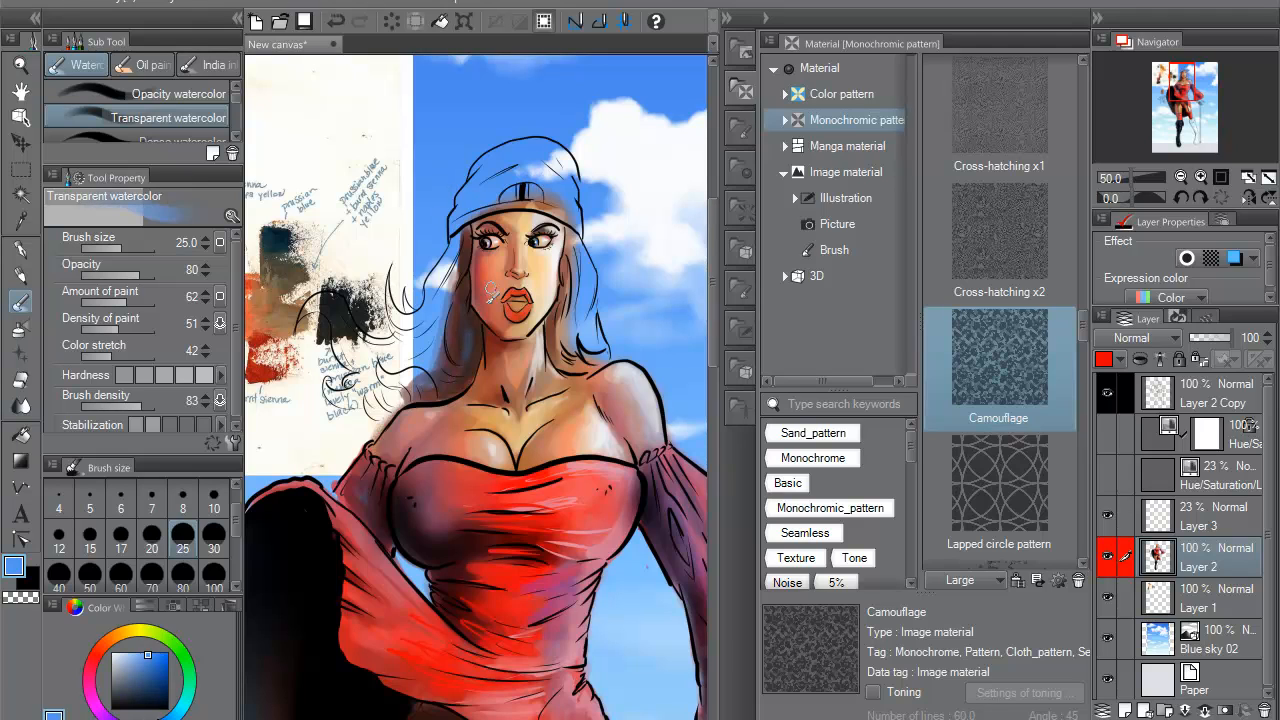
left_click(516, 273, "alt")
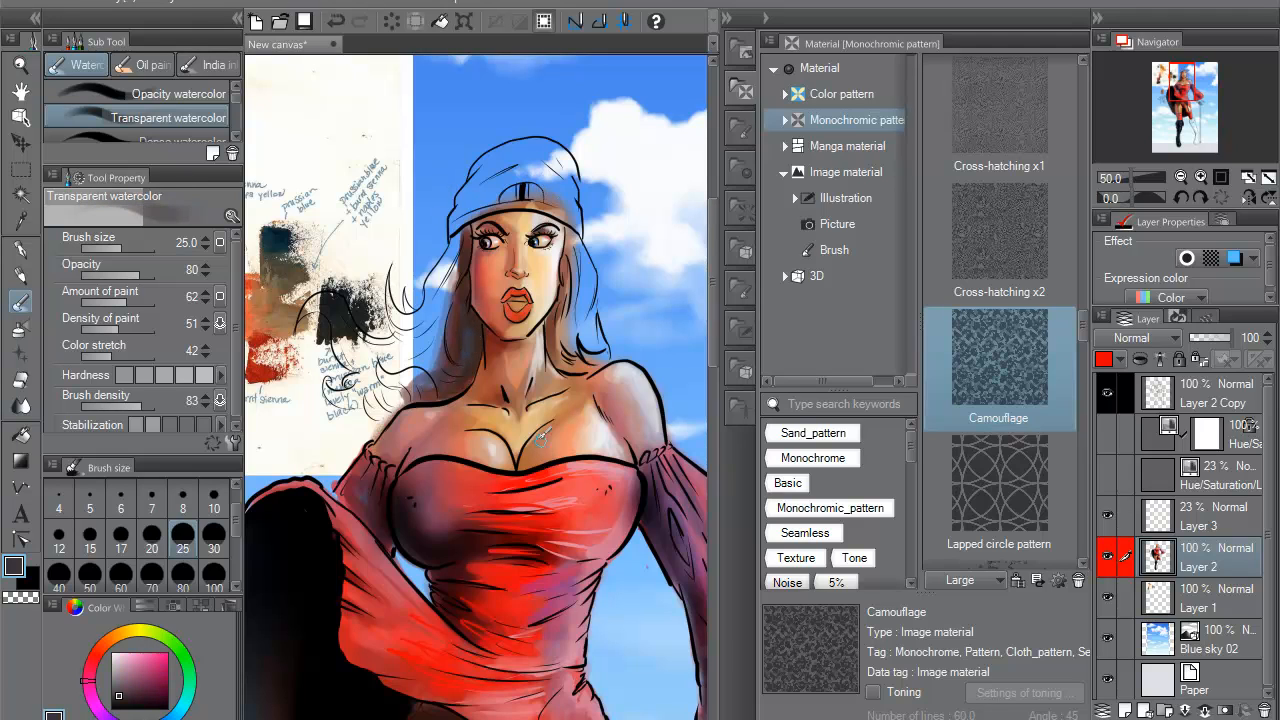
- Blend the skin of the chest and shoulders with sampled reddish brown, peach, salmon, pale grey and tan tones
scroll(568, 330, "down", 2)
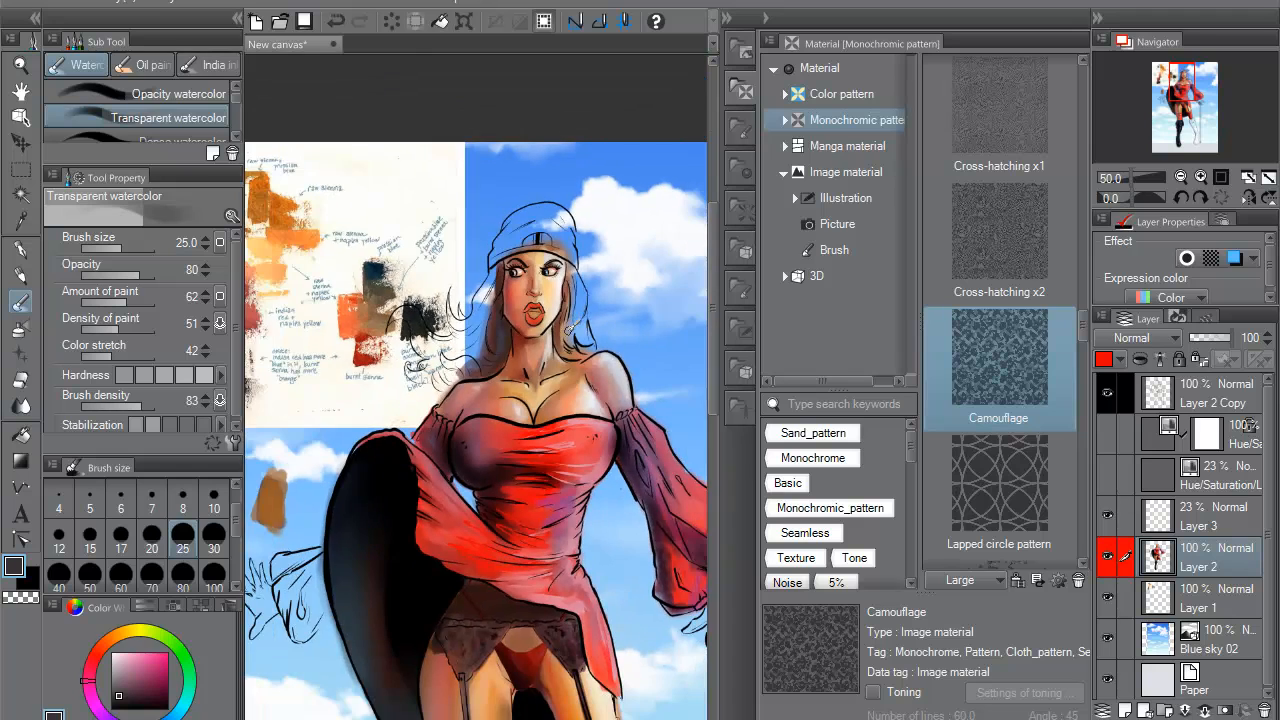
scroll(572, 329, "down", 2)
scroll(578, 328, "down", 1)
left_click_drag(620, 462, 554, 331)
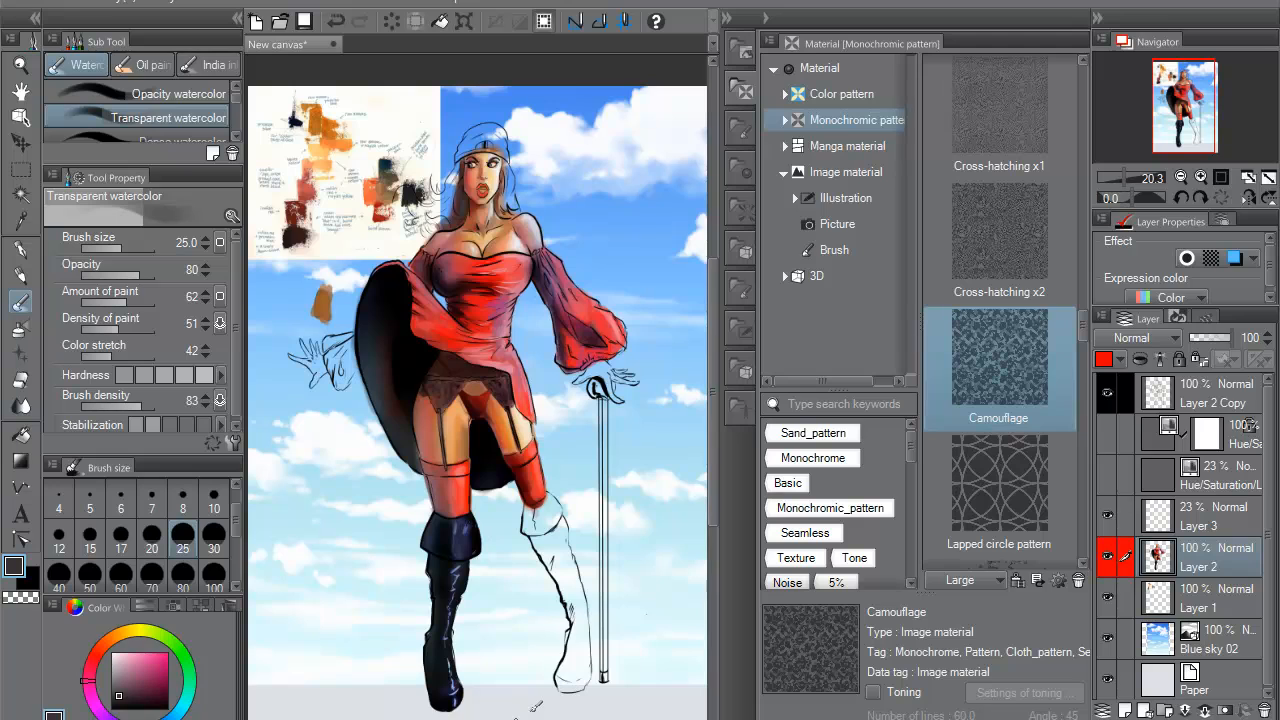
left_click(522, 222, "alt")
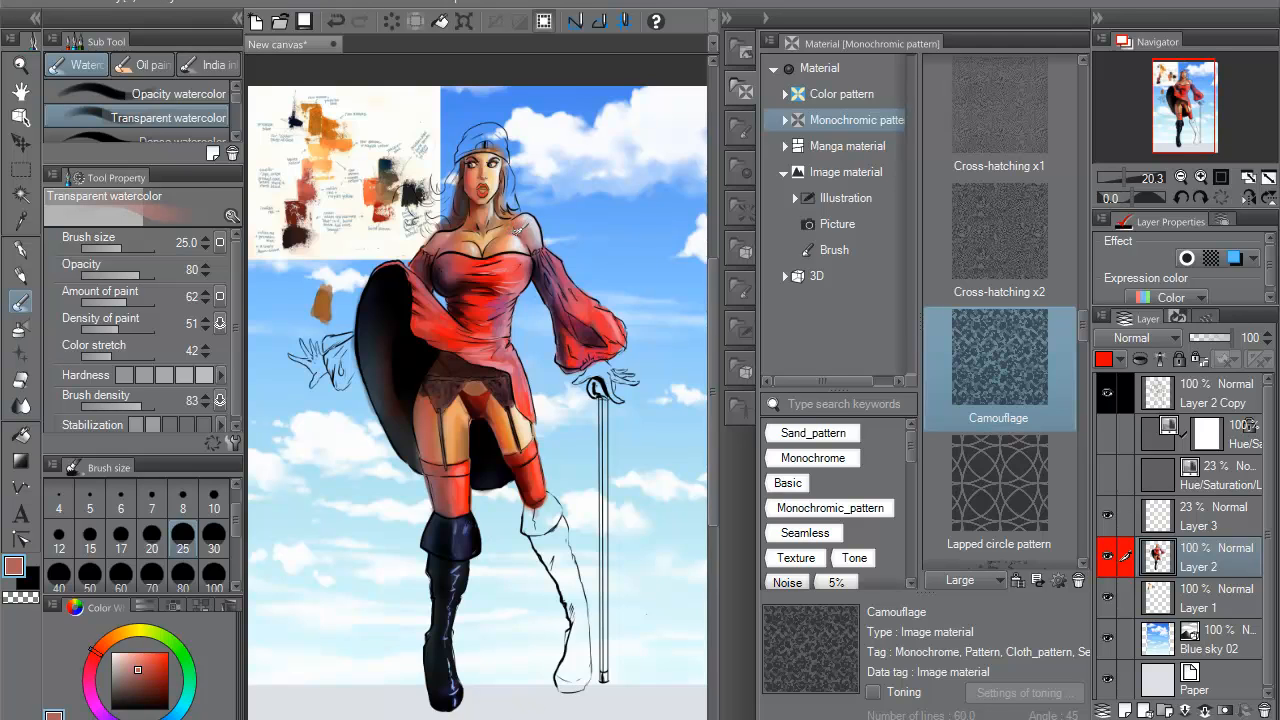
left_click(522, 238, "alt")
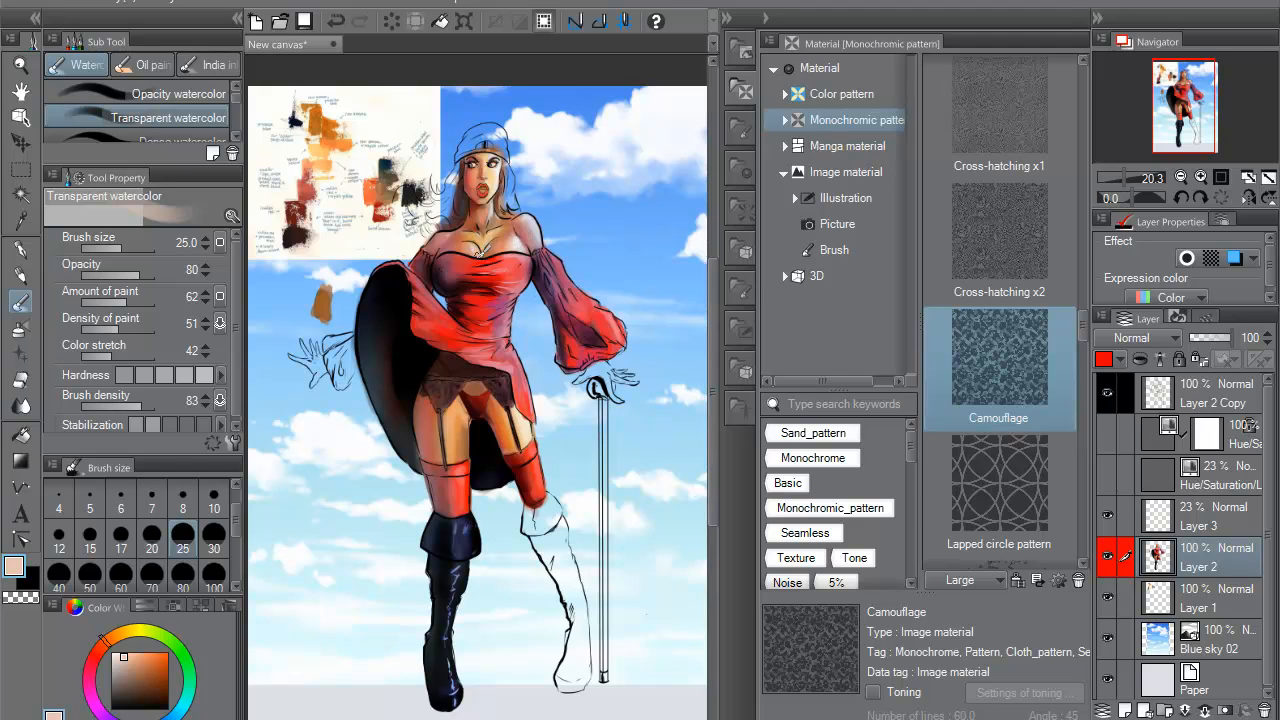
left_click(466, 242, "alt")
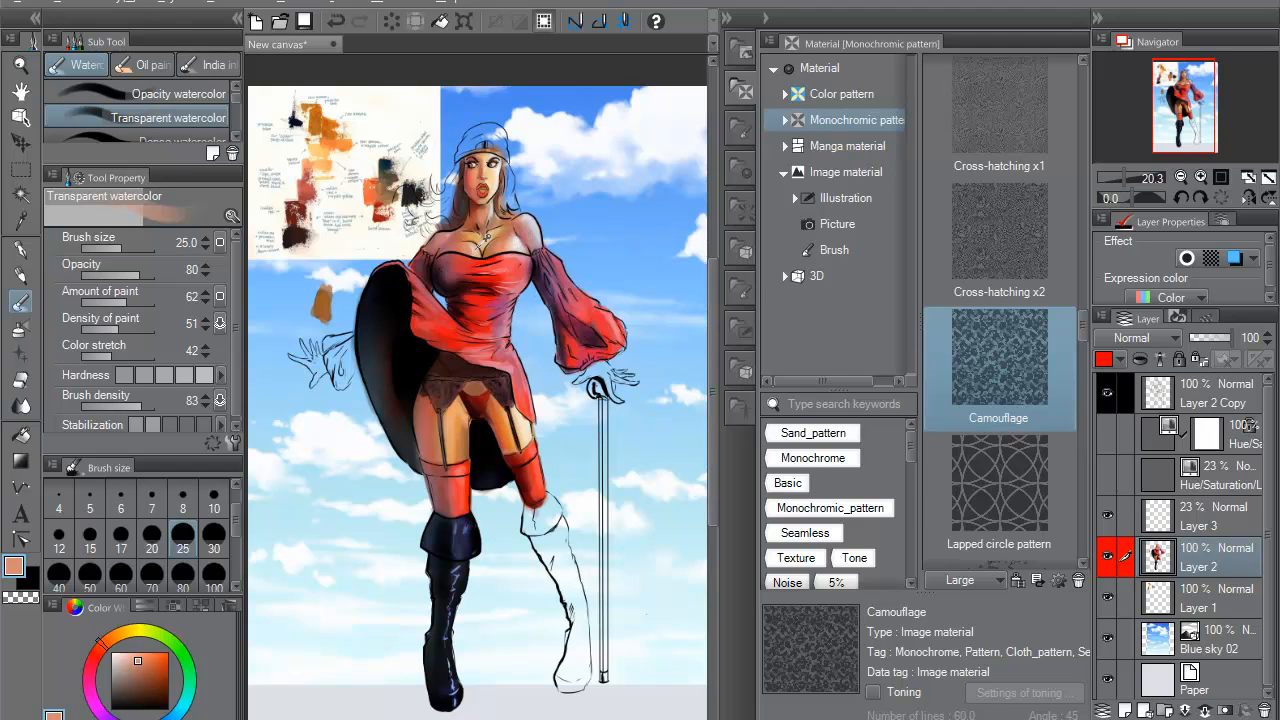
left_click(470, 240, "alt")
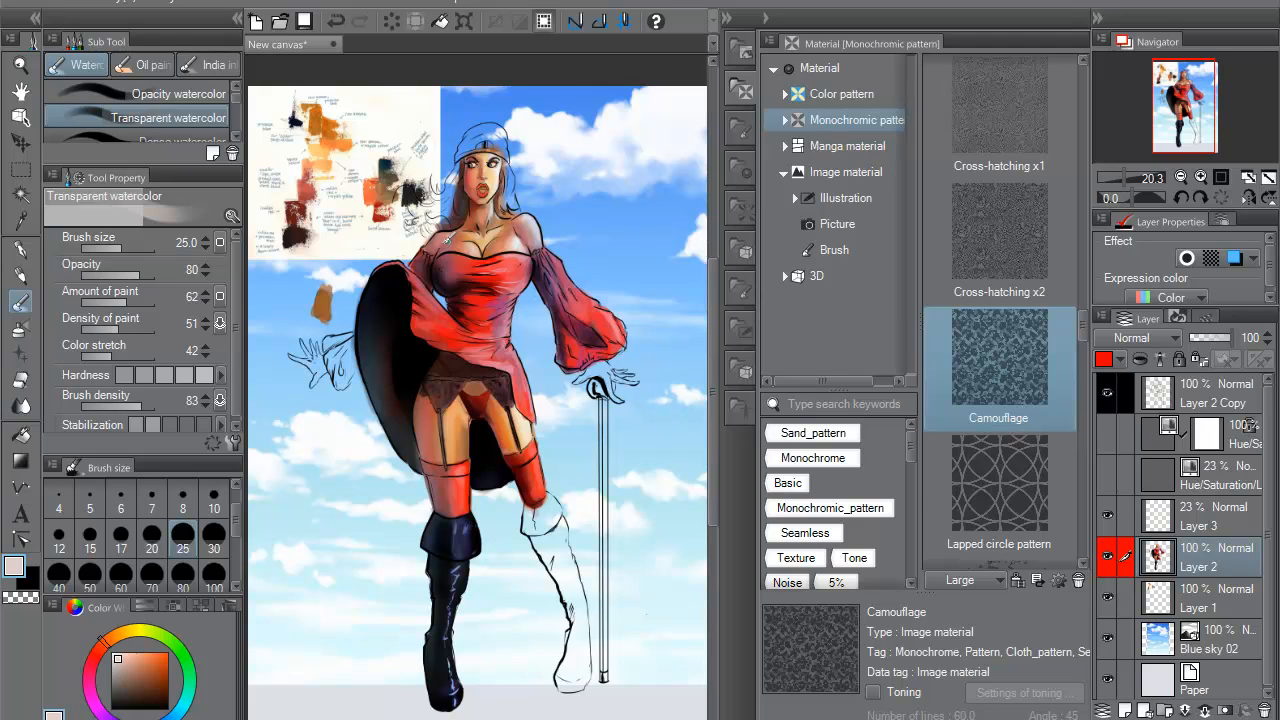
left_click(484, 231, "alt")
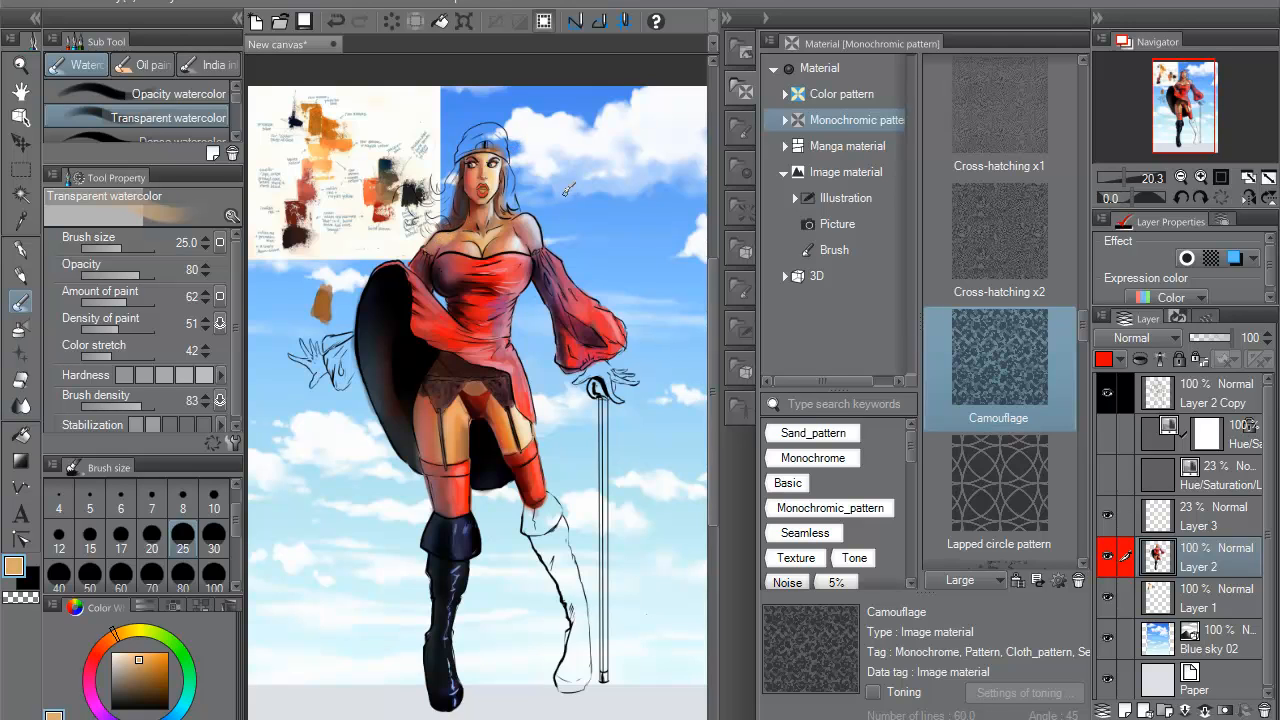
- Refine the highlights on the shoulder beside the clouds with sampled cloud white, pale blue, cream and peach skin tones
left_click(557, 135, "alt")
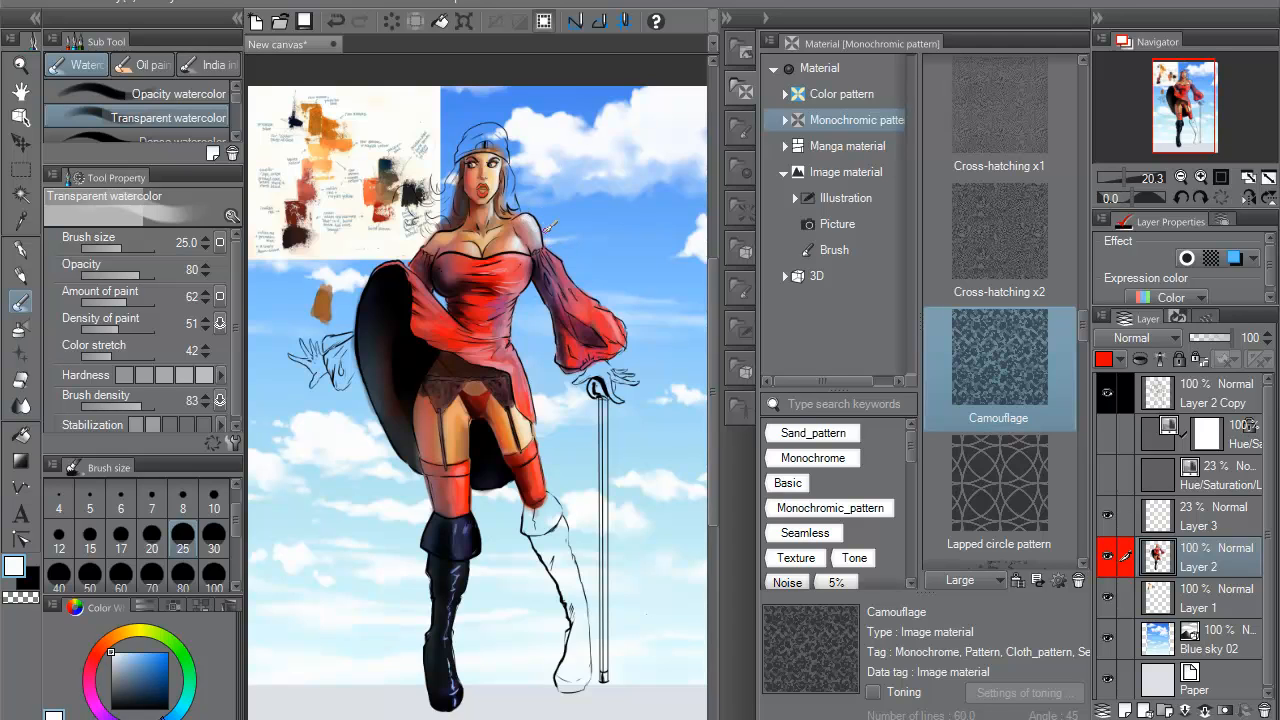
left_click(521, 219, "alt")
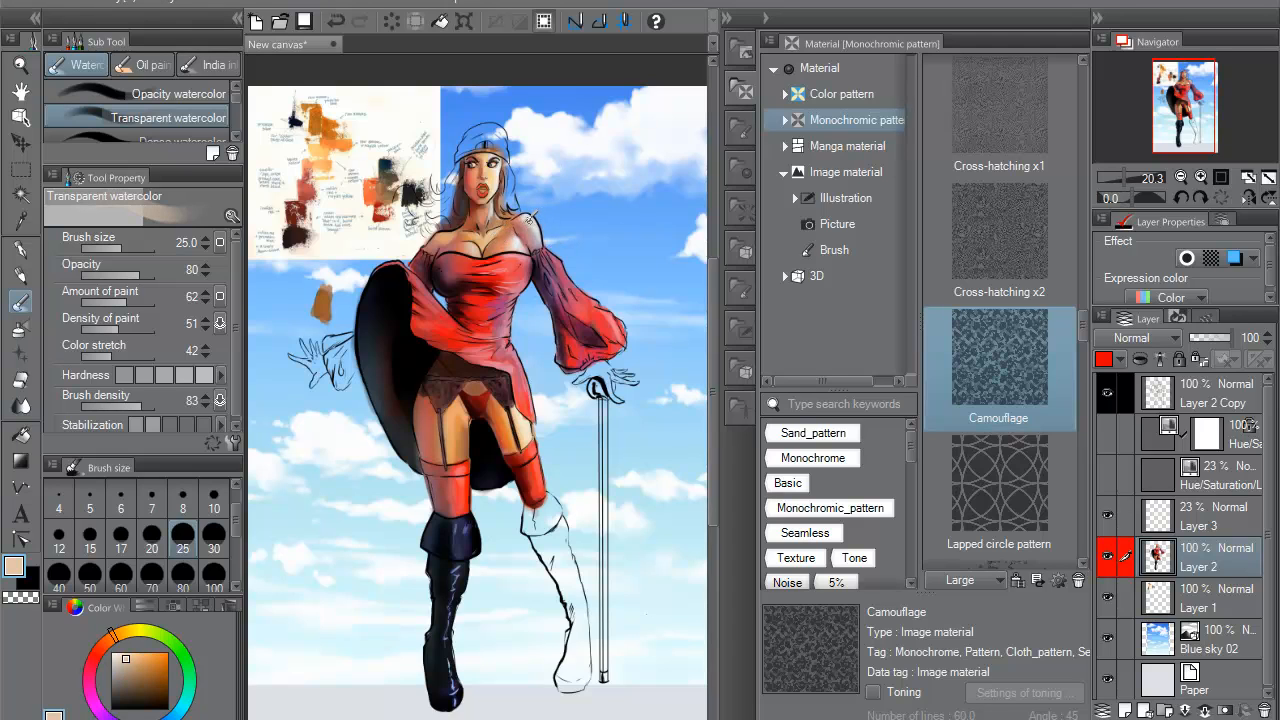
left_click(534, 230, "alt")
left_click(532, 224, "alt")
left_click(557, 156, "alt")
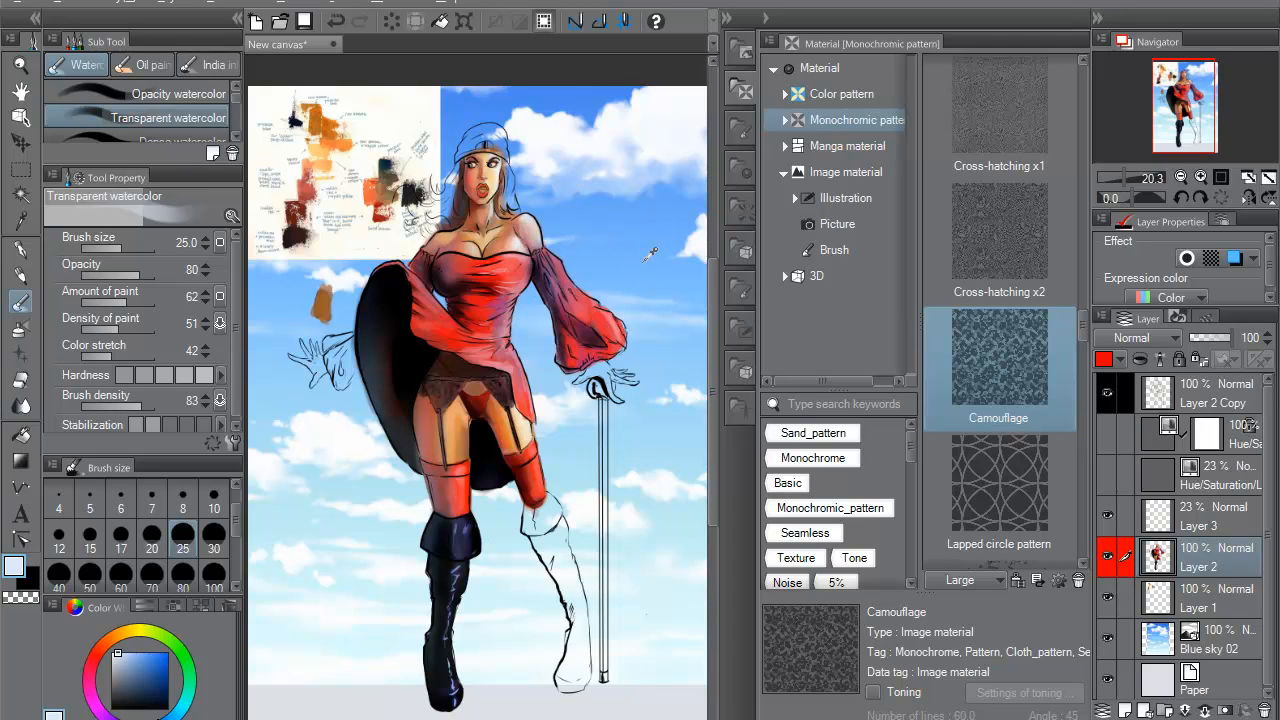
left_click(537, 222, "alt")
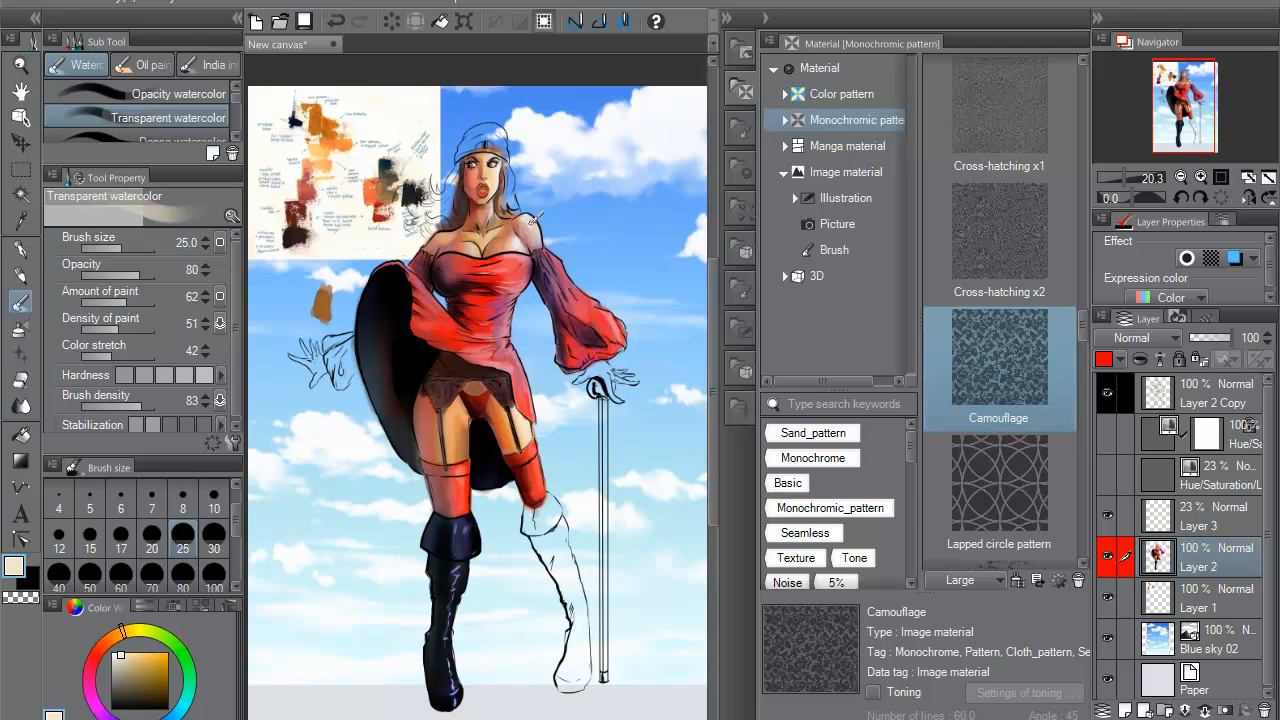
left_click(519, 229, "alt")
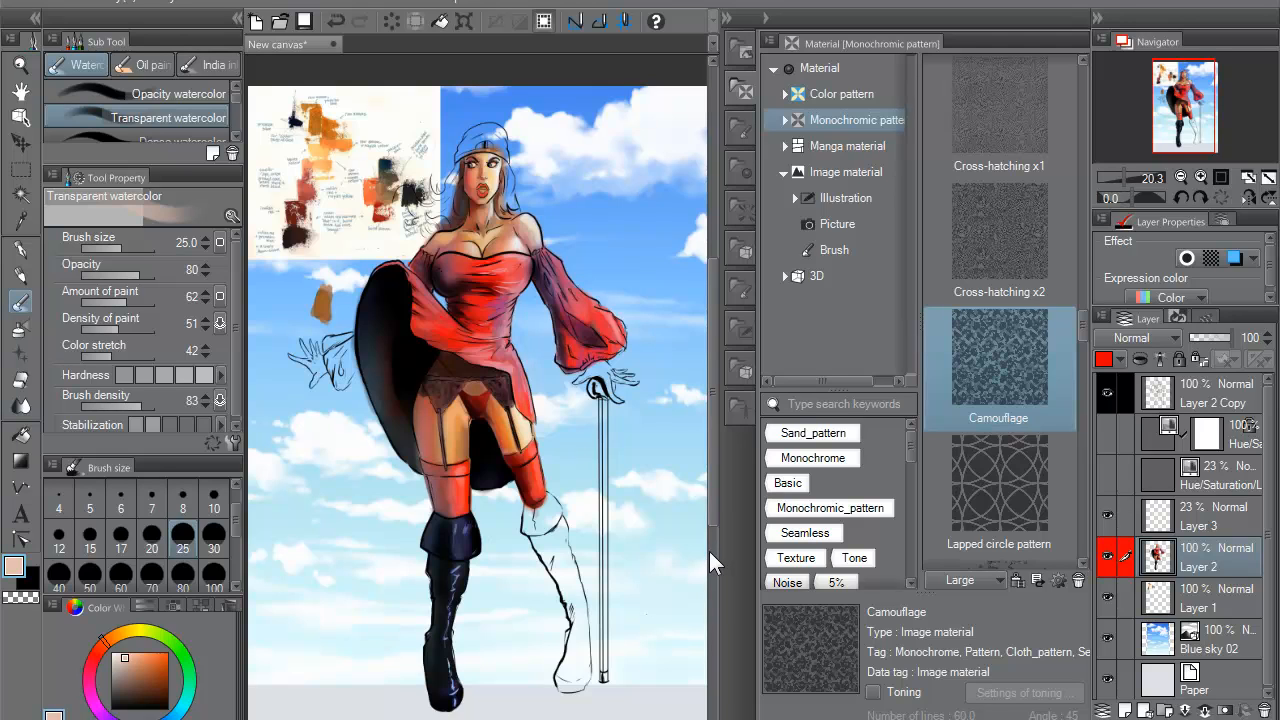
- Touch up the dress bodice with sampled red and its shadowed side with a sampled dark reddish tone
left_click(468, 265, "alt")
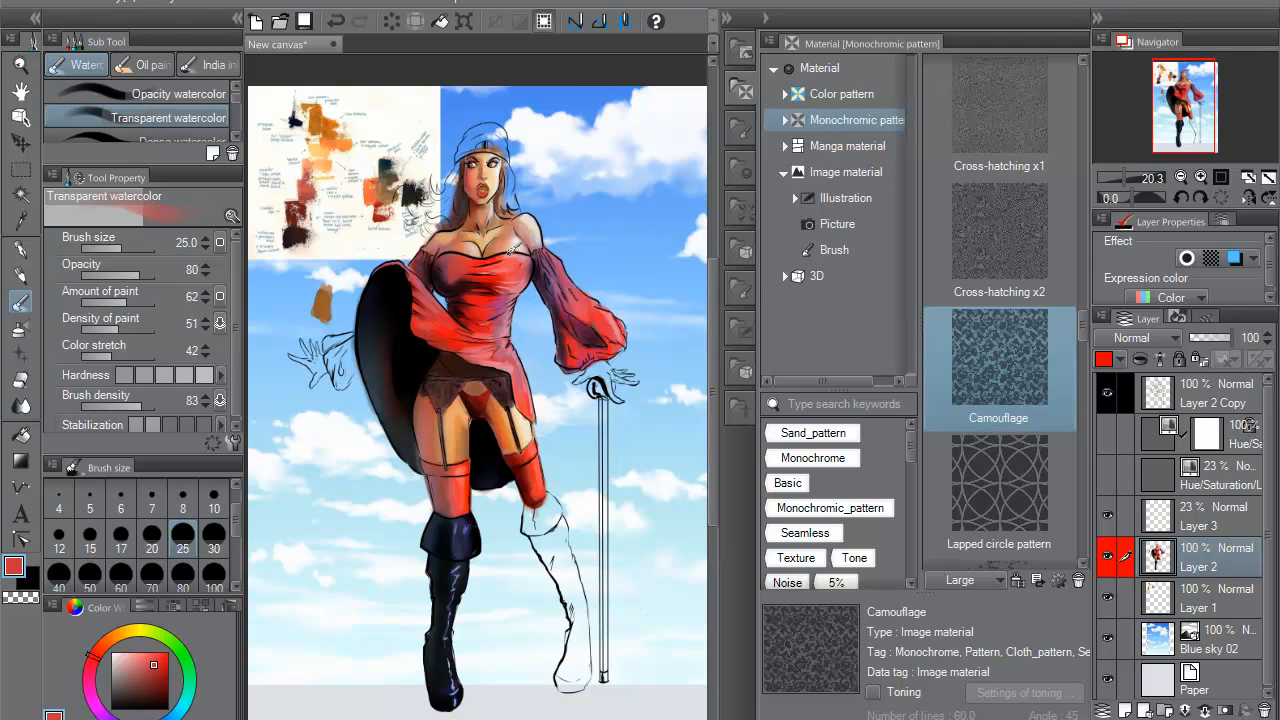
left_click(466, 279, "alt")
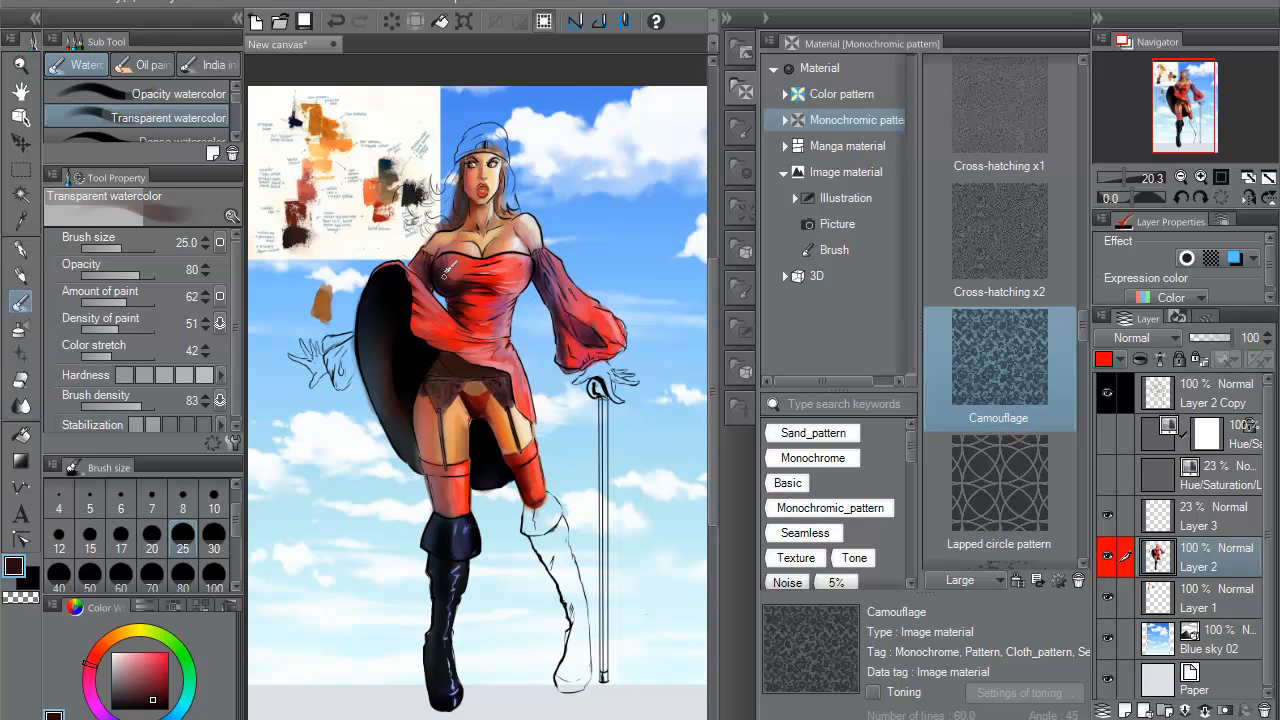